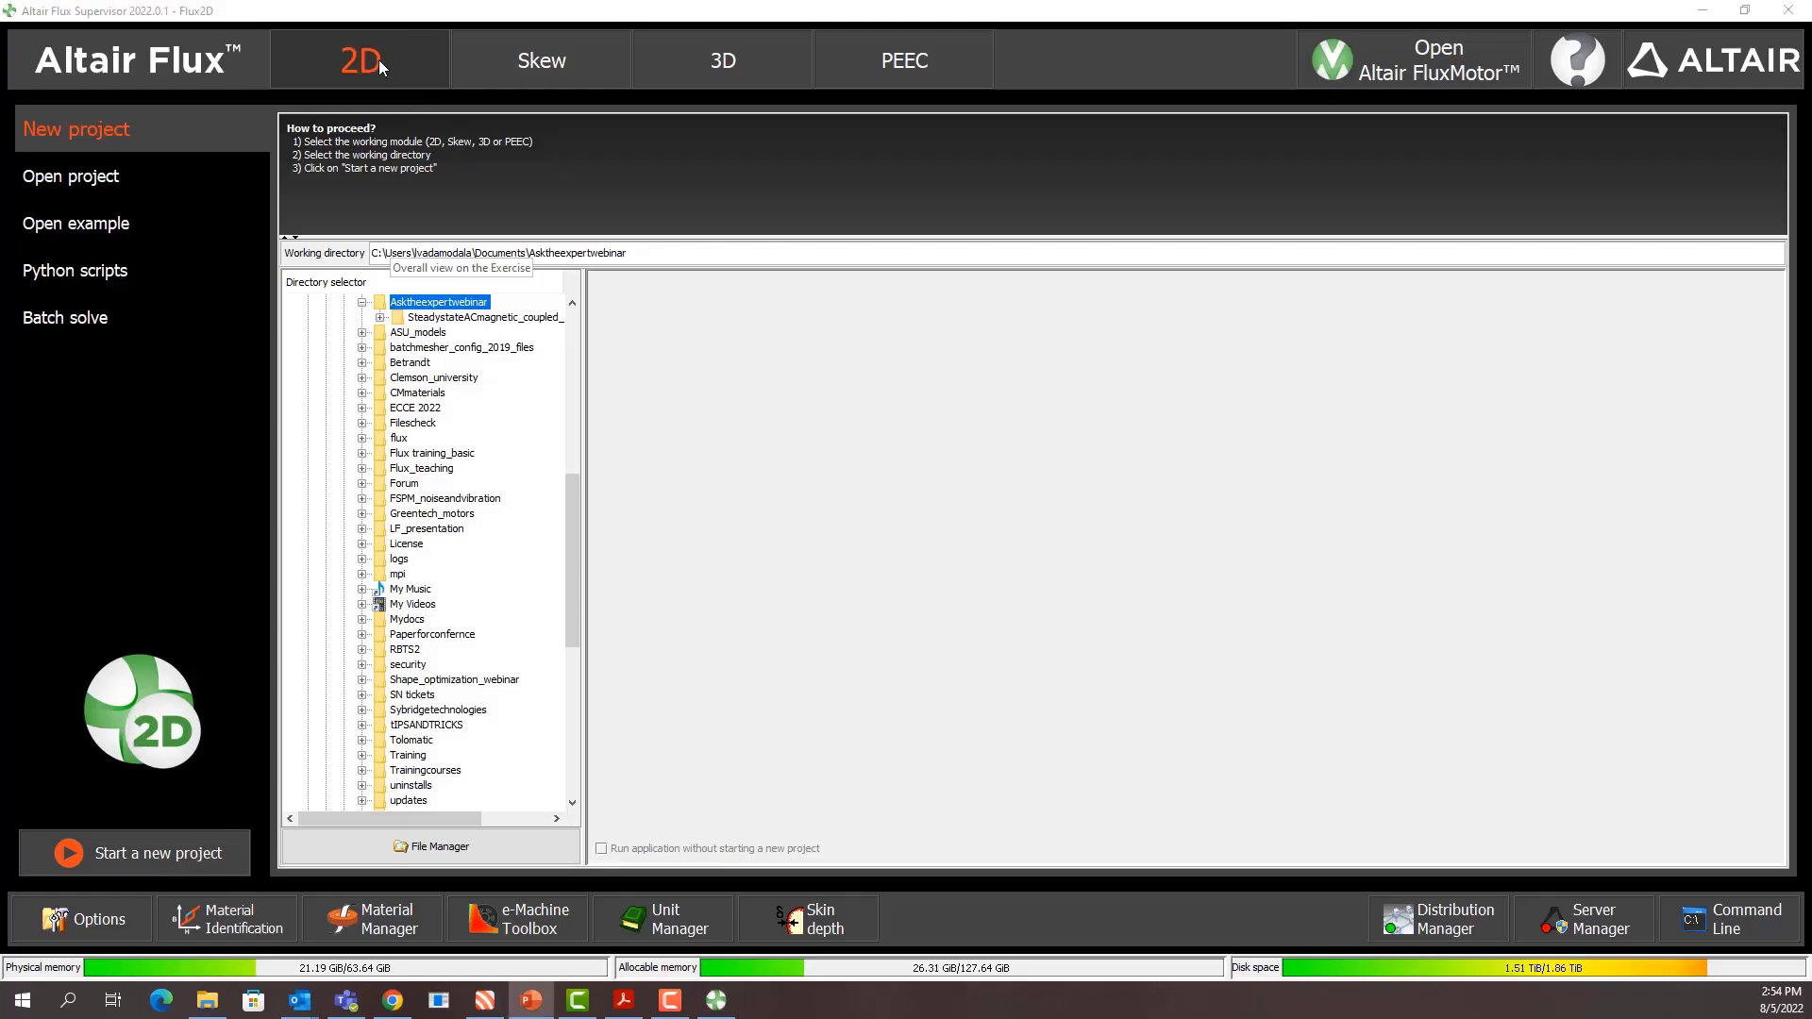
Step: Start a new 2D project from Flux Supervisor in the Asktheexpertswebinar working directory
click(137, 854)
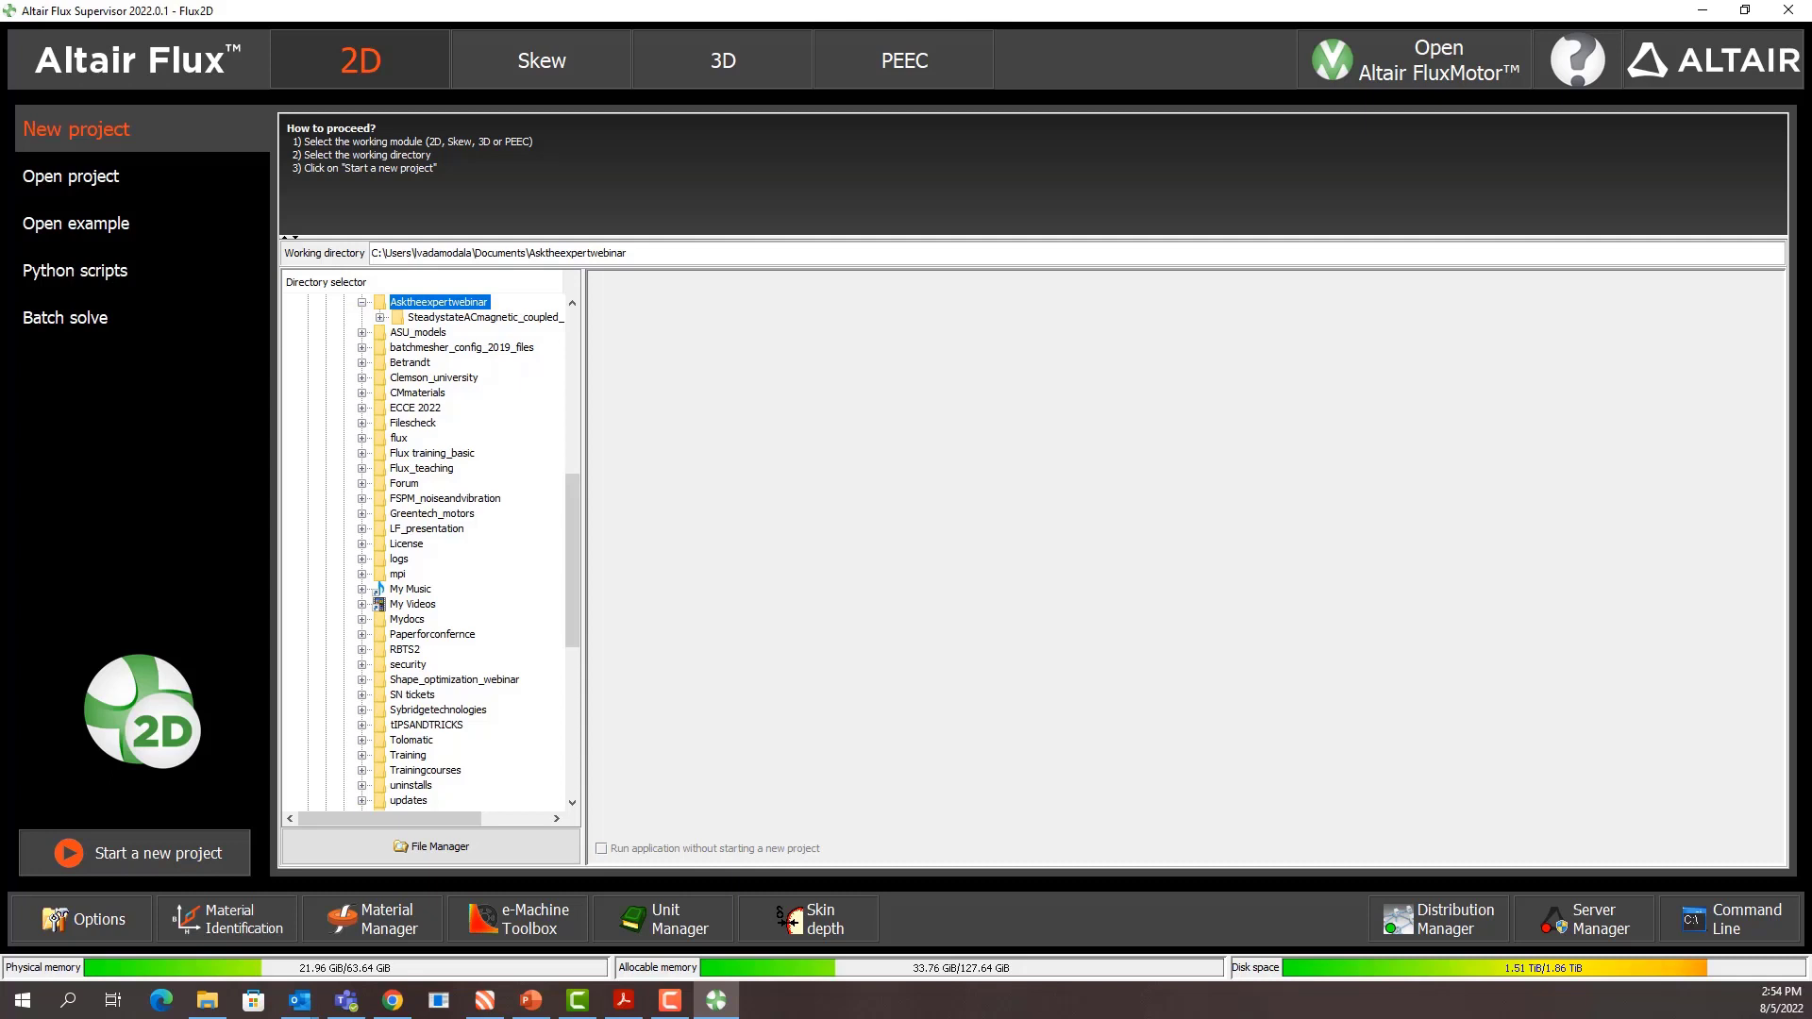
key(alt+Tab)
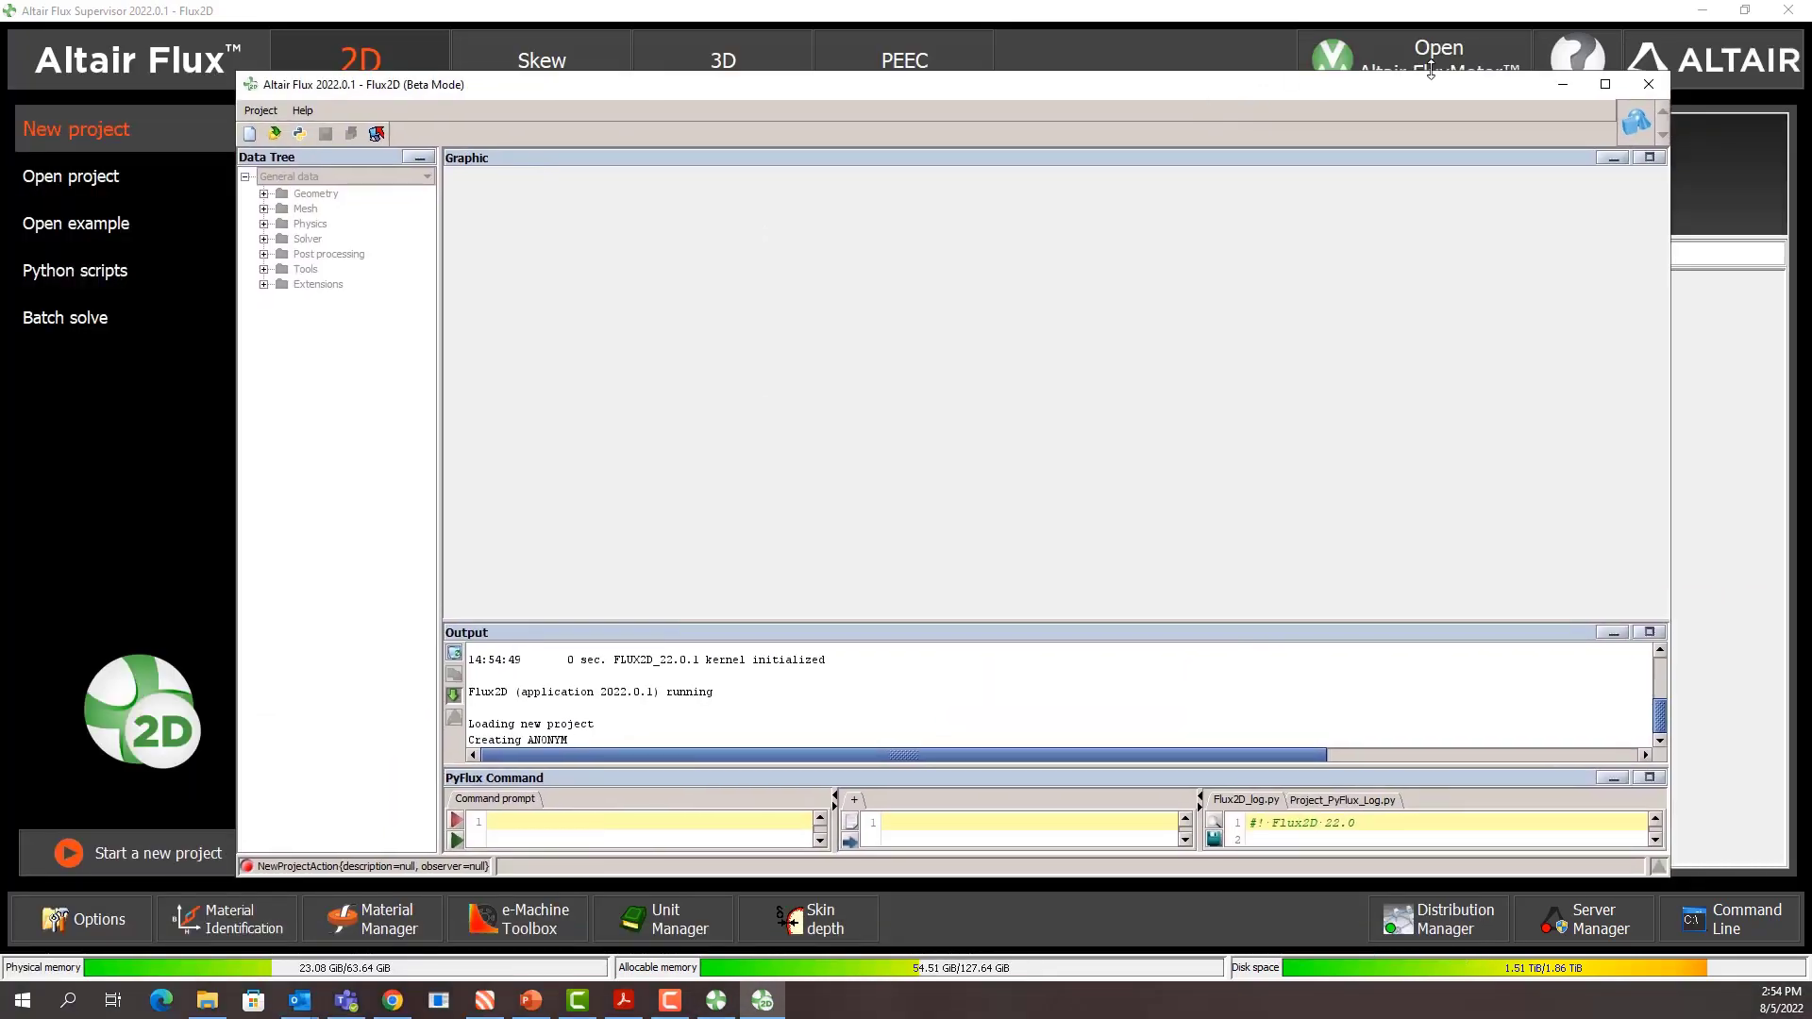
Step: Maximize the Flux 2D window and close the Sketcher, leaving the empty Graphic view
click(1604, 84)
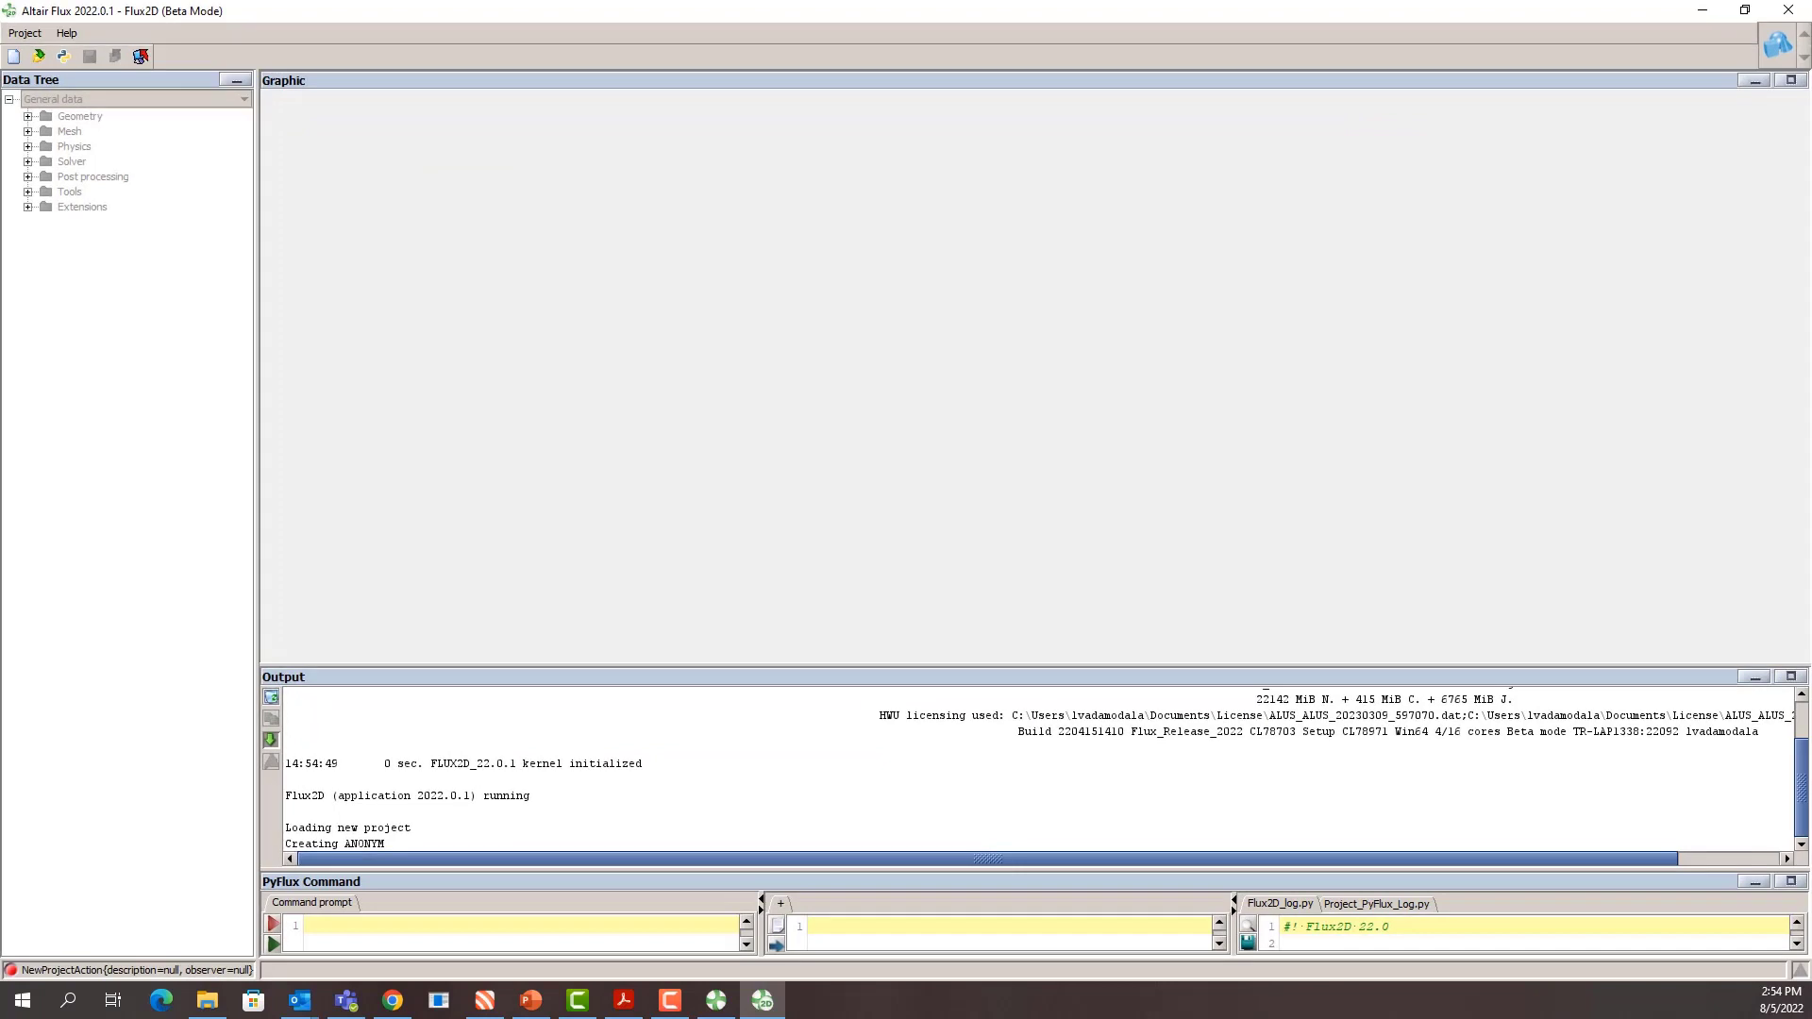
key(alt+Tab)
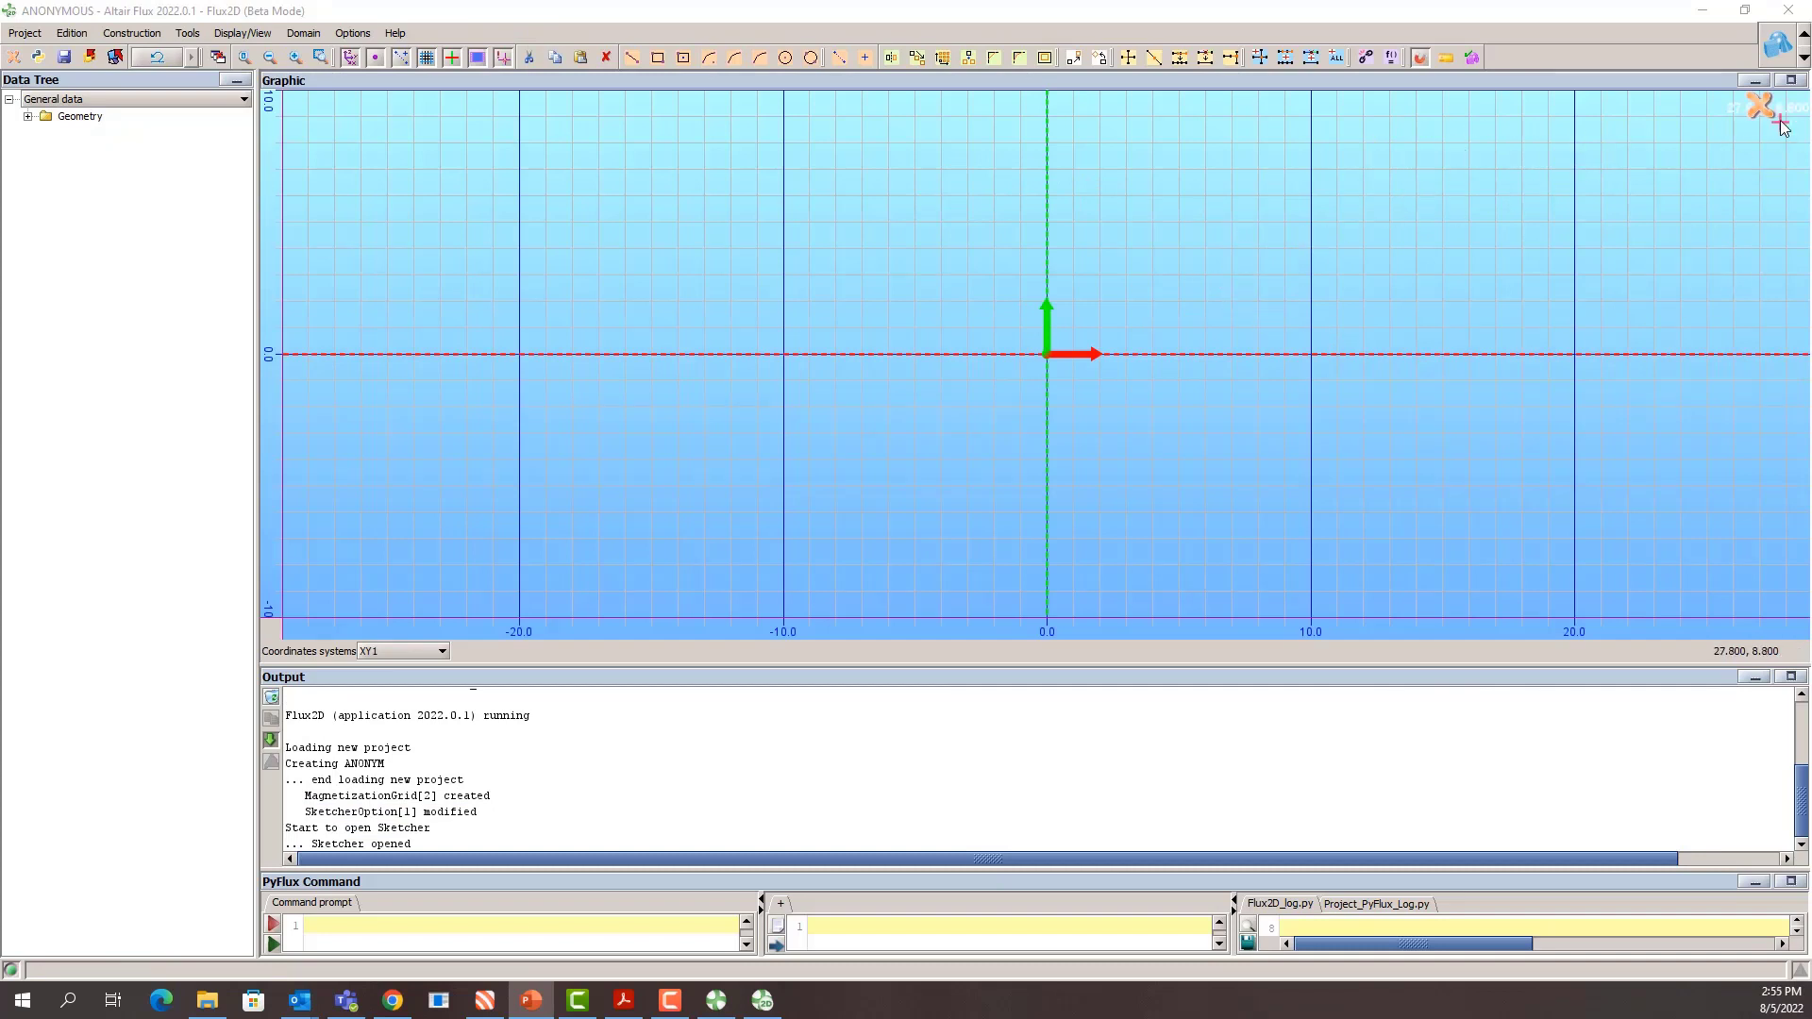
click(1758, 106)
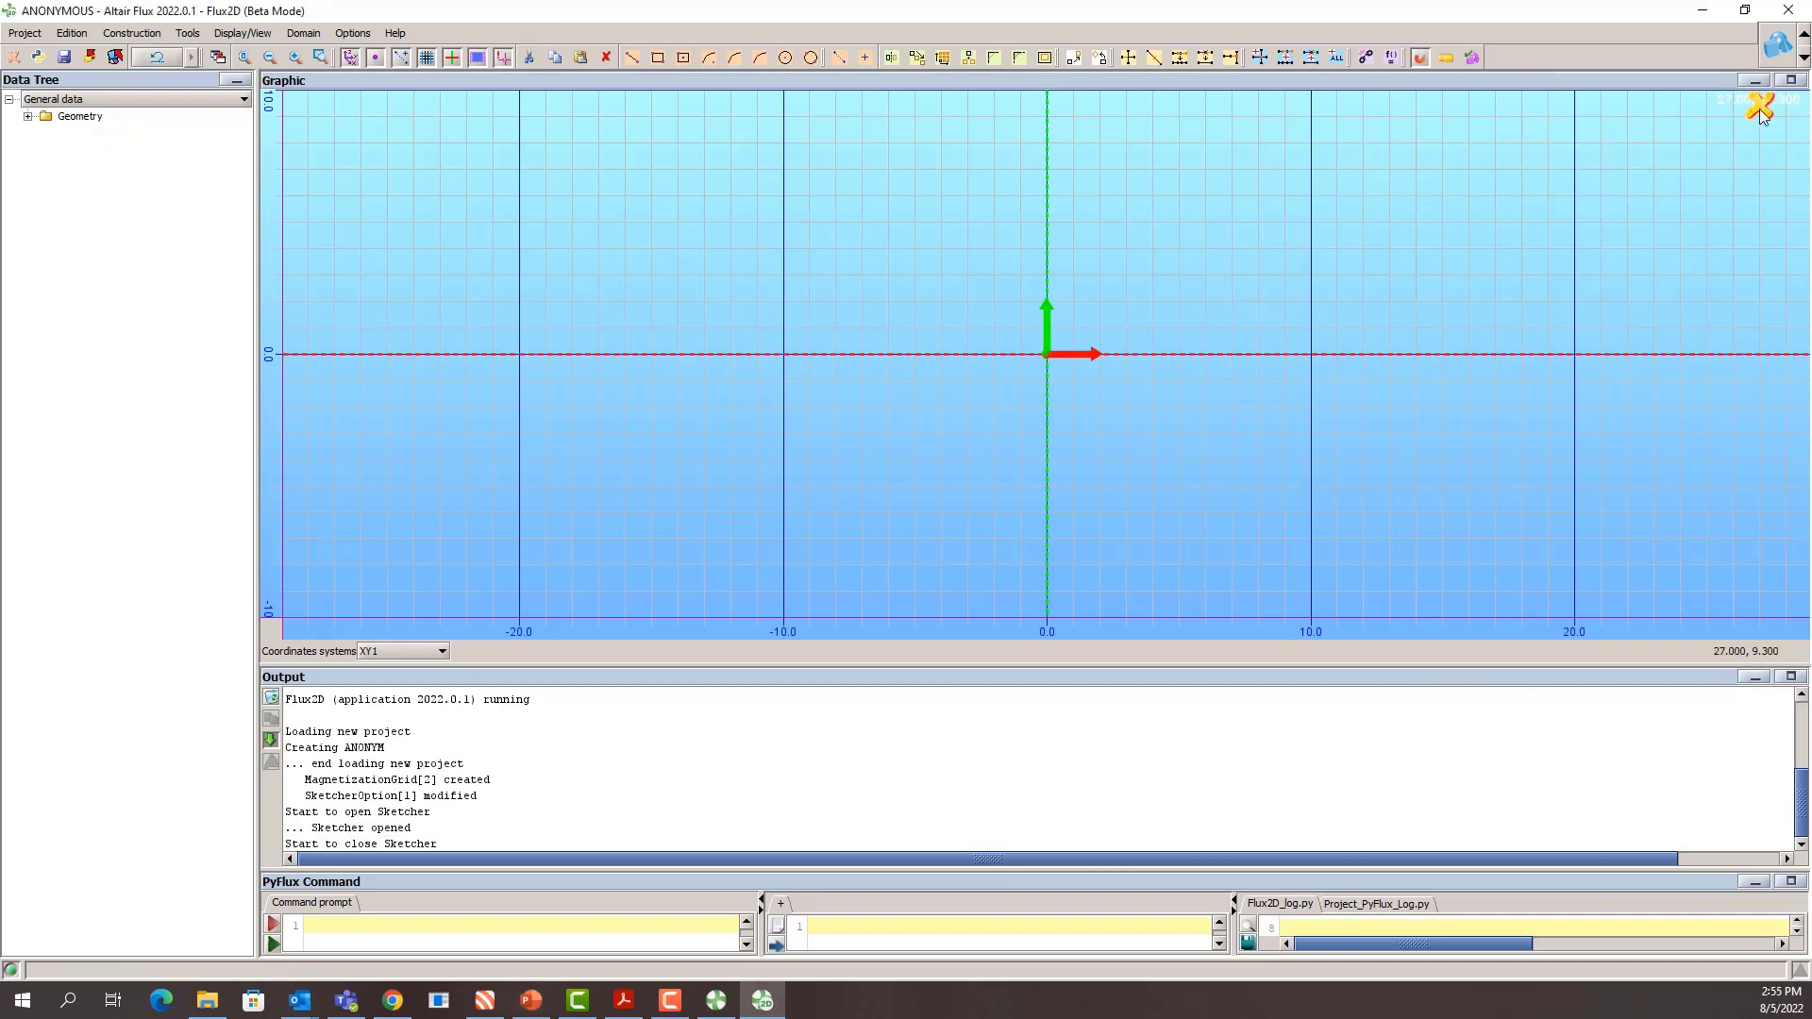
key(alt+Tab)
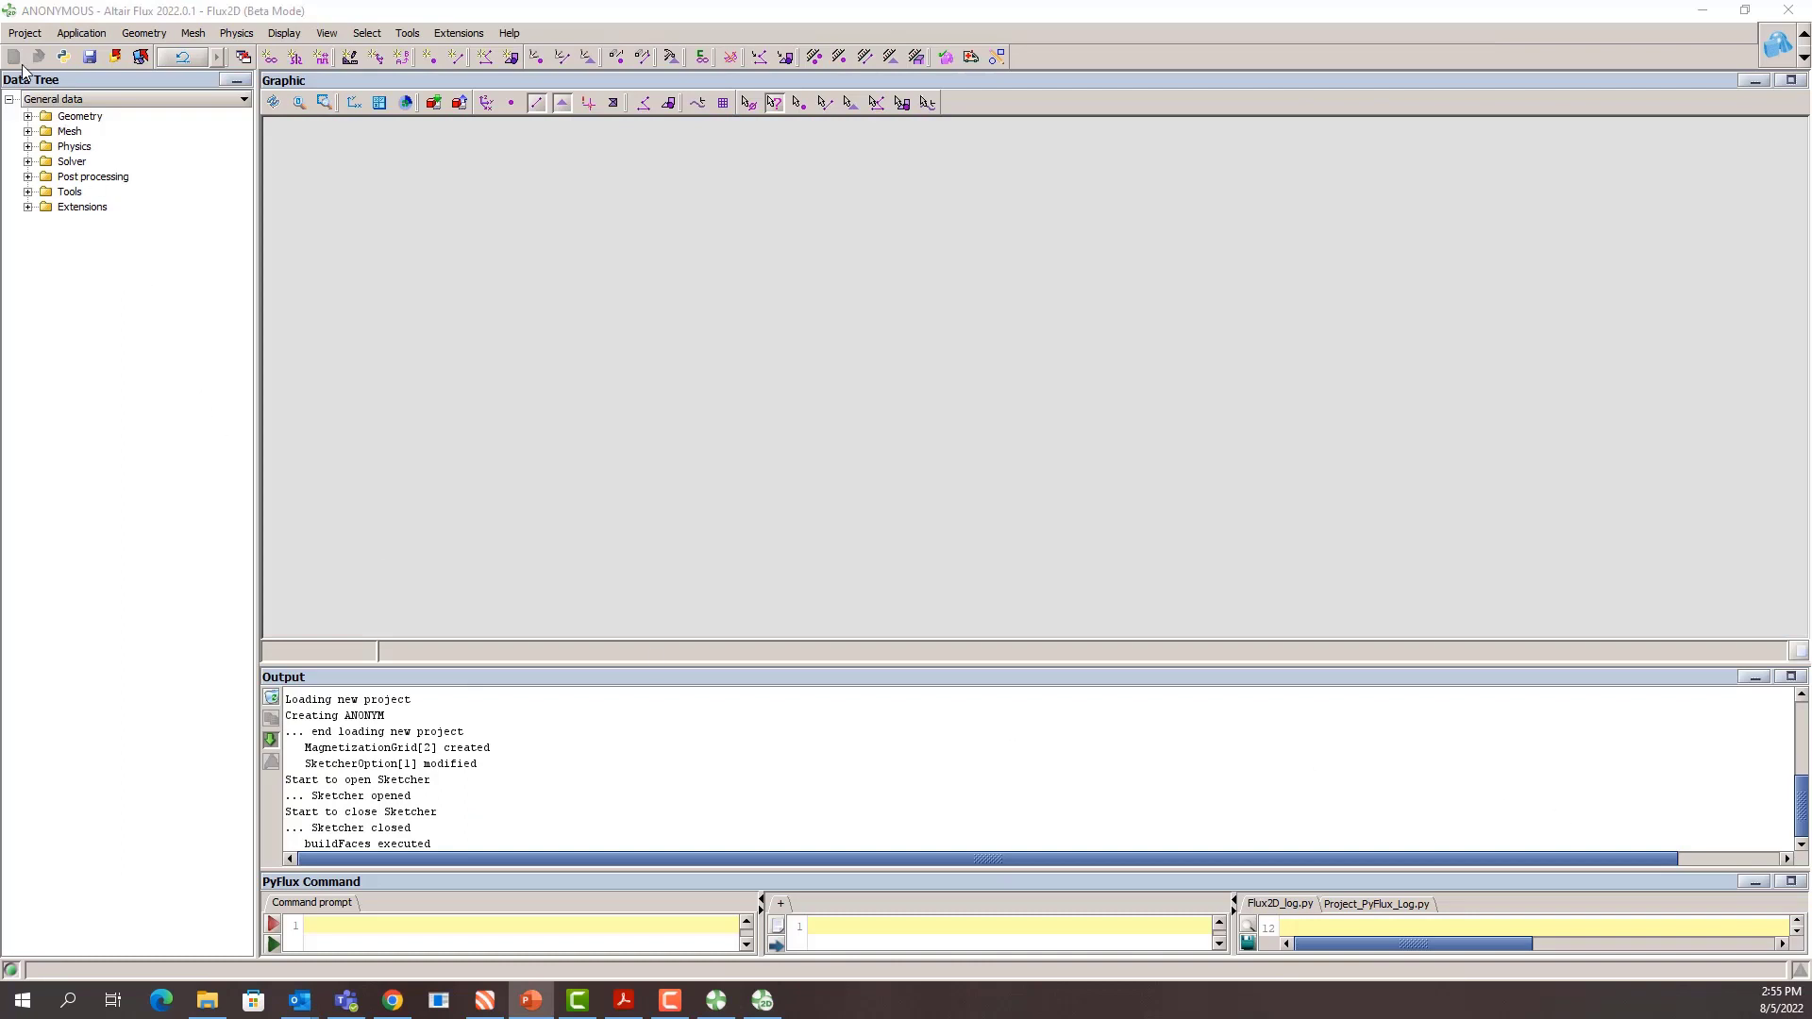
Step: Define a Magneto Static 2D application with a domain depth of 100
click(82, 35)
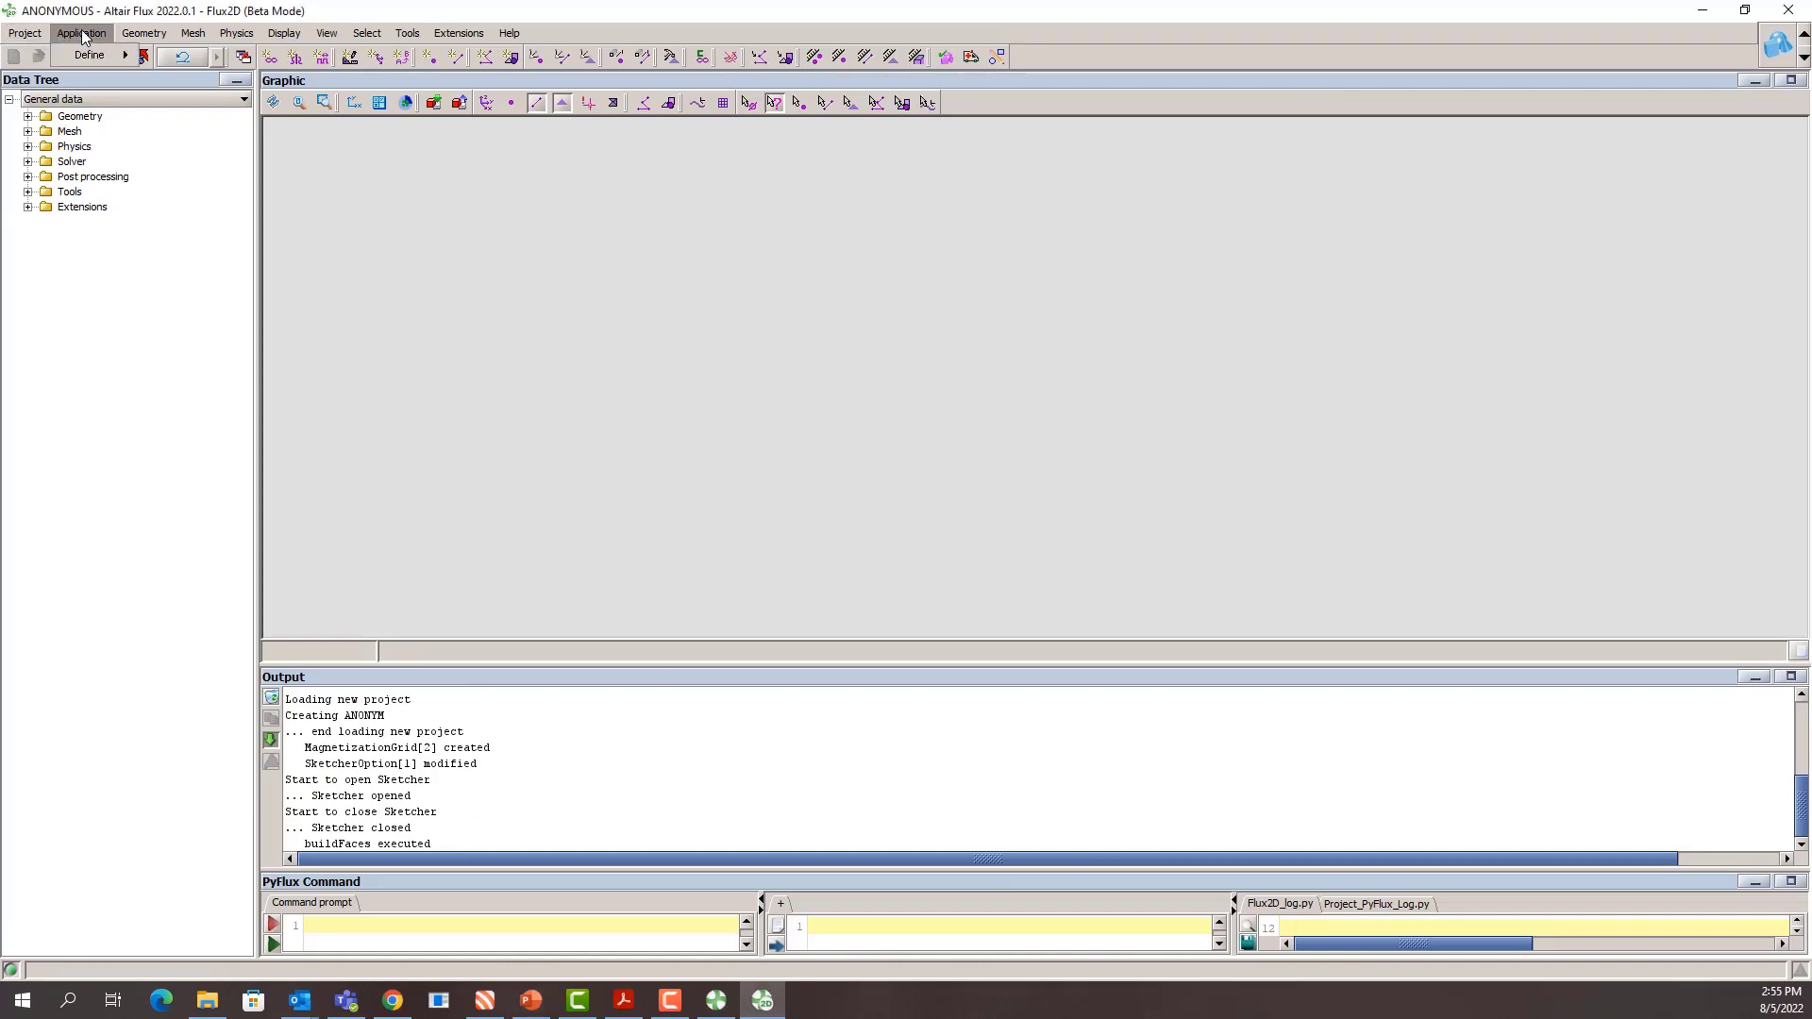
mouse_move(90, 56)
mouse_move(193, 55)
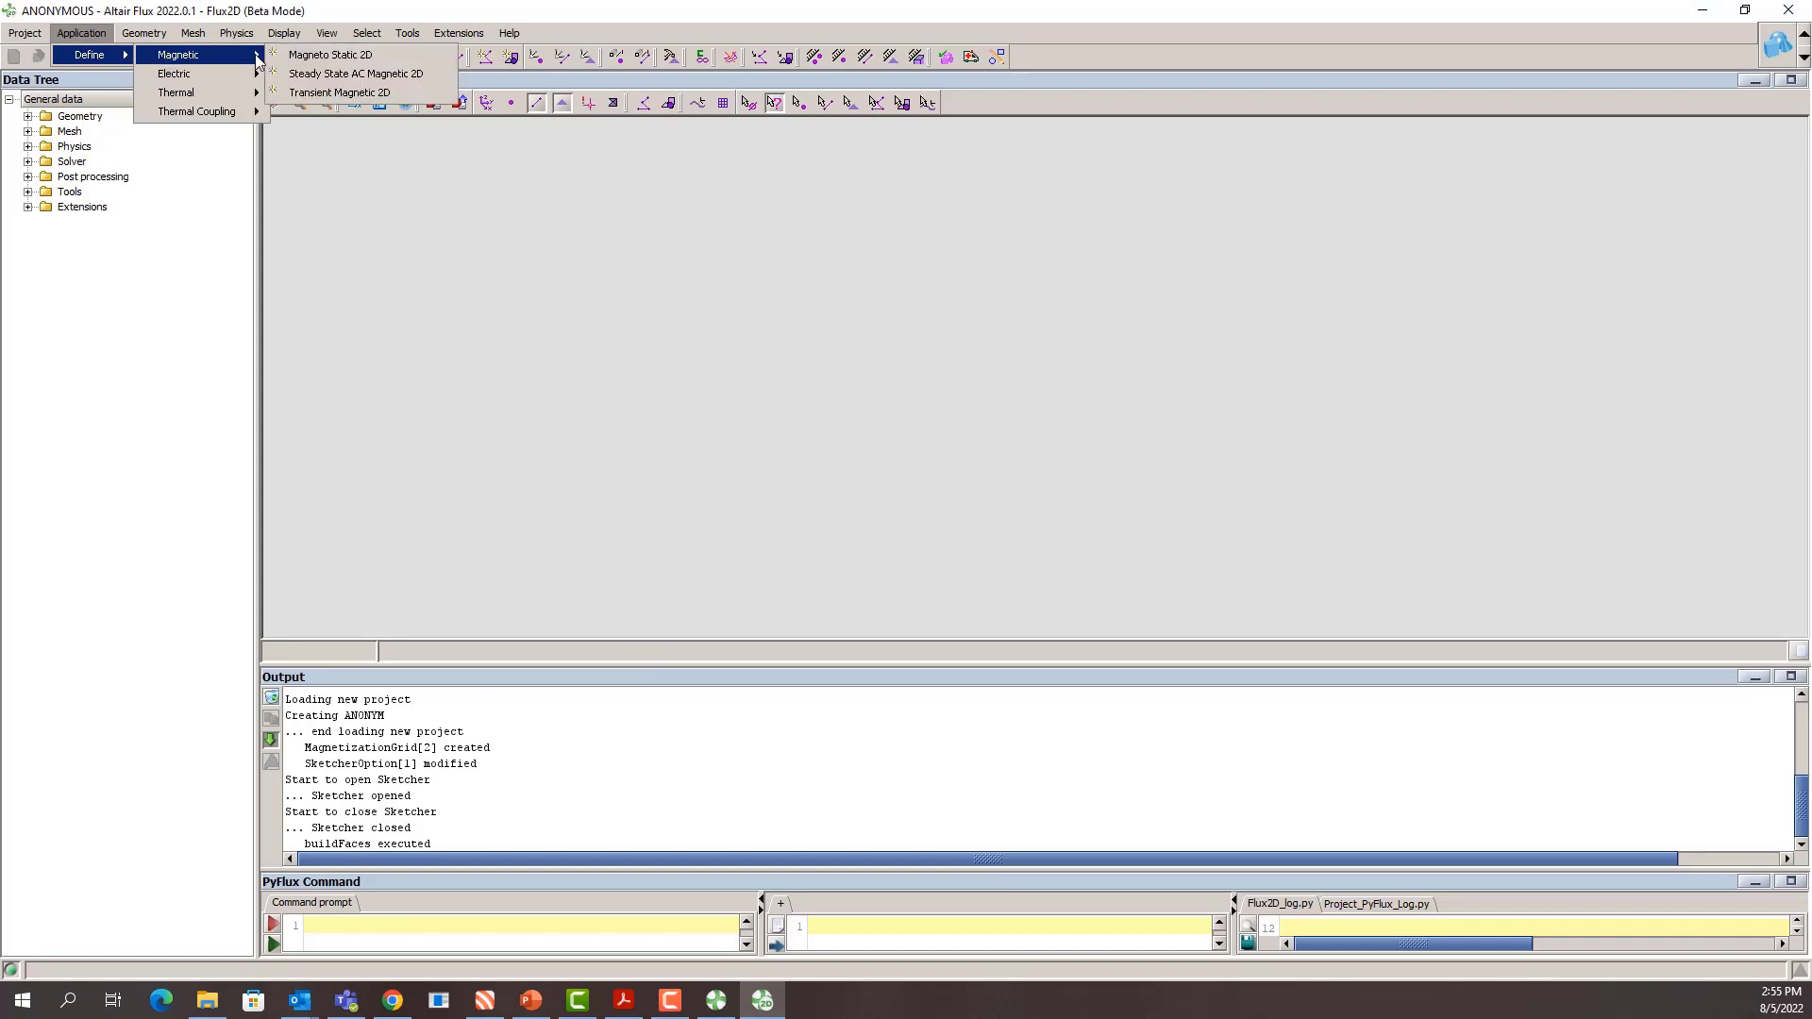
click(345, 59)
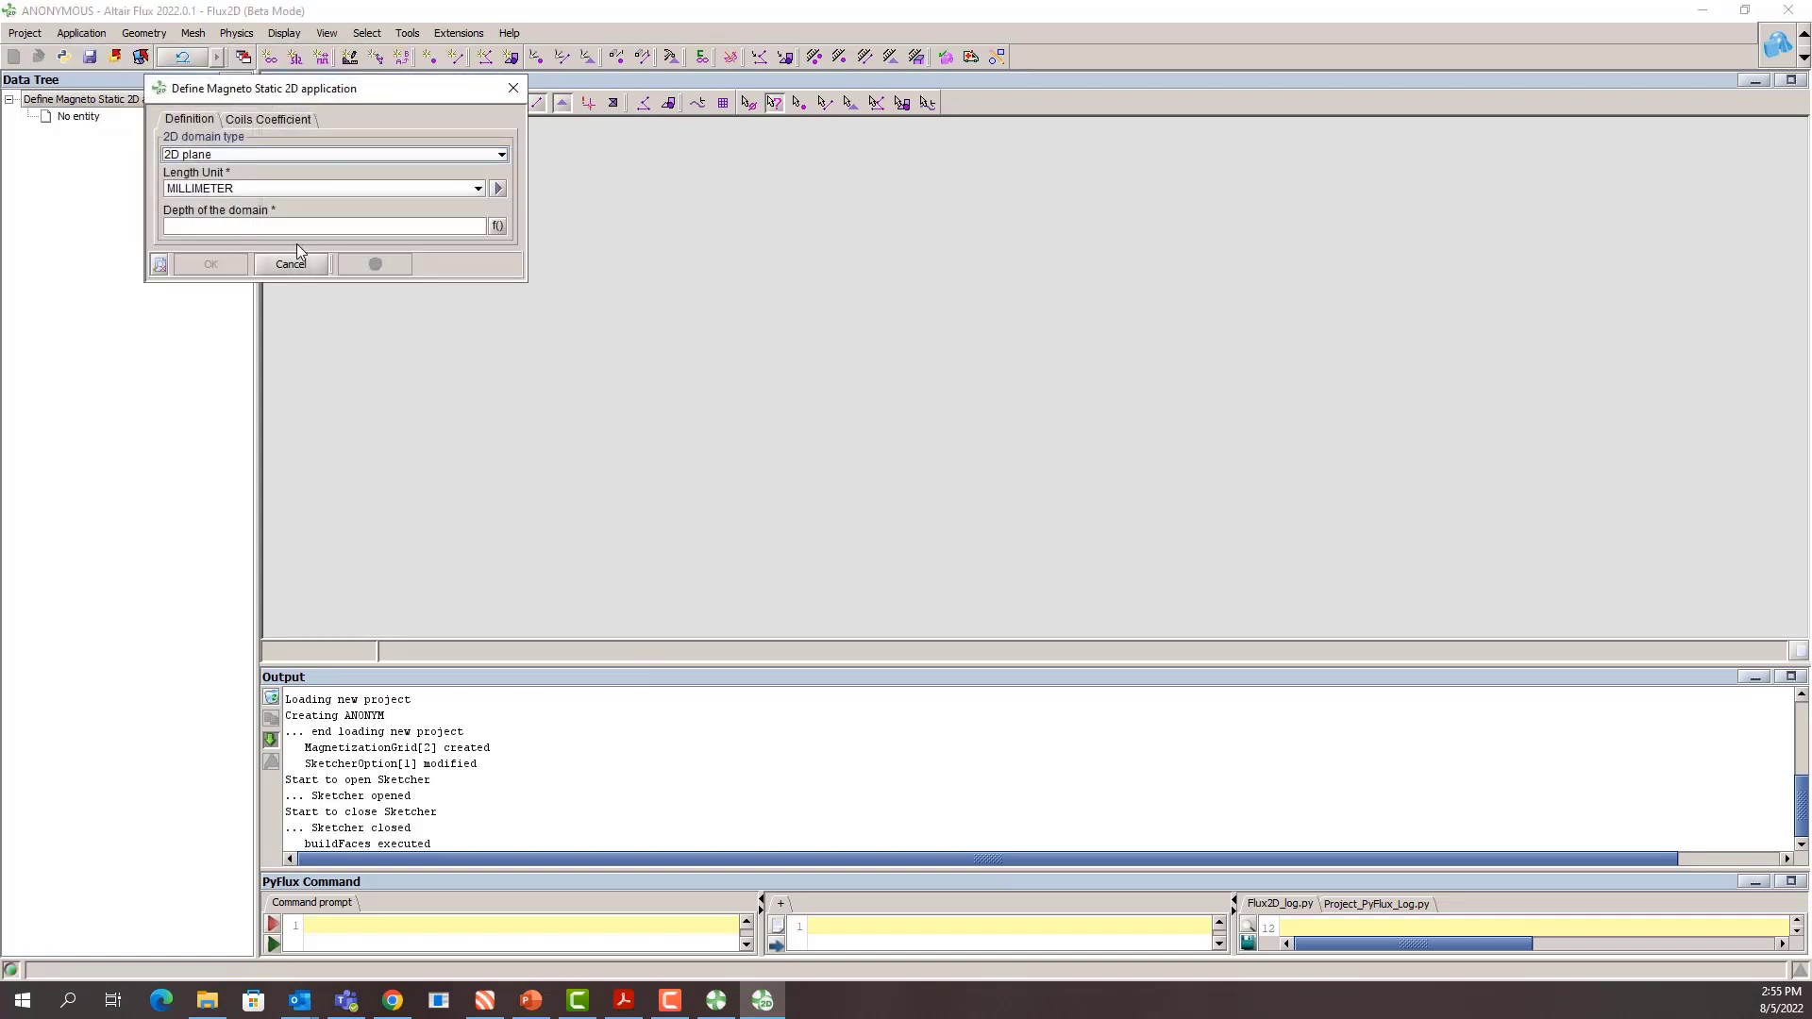
text(100)
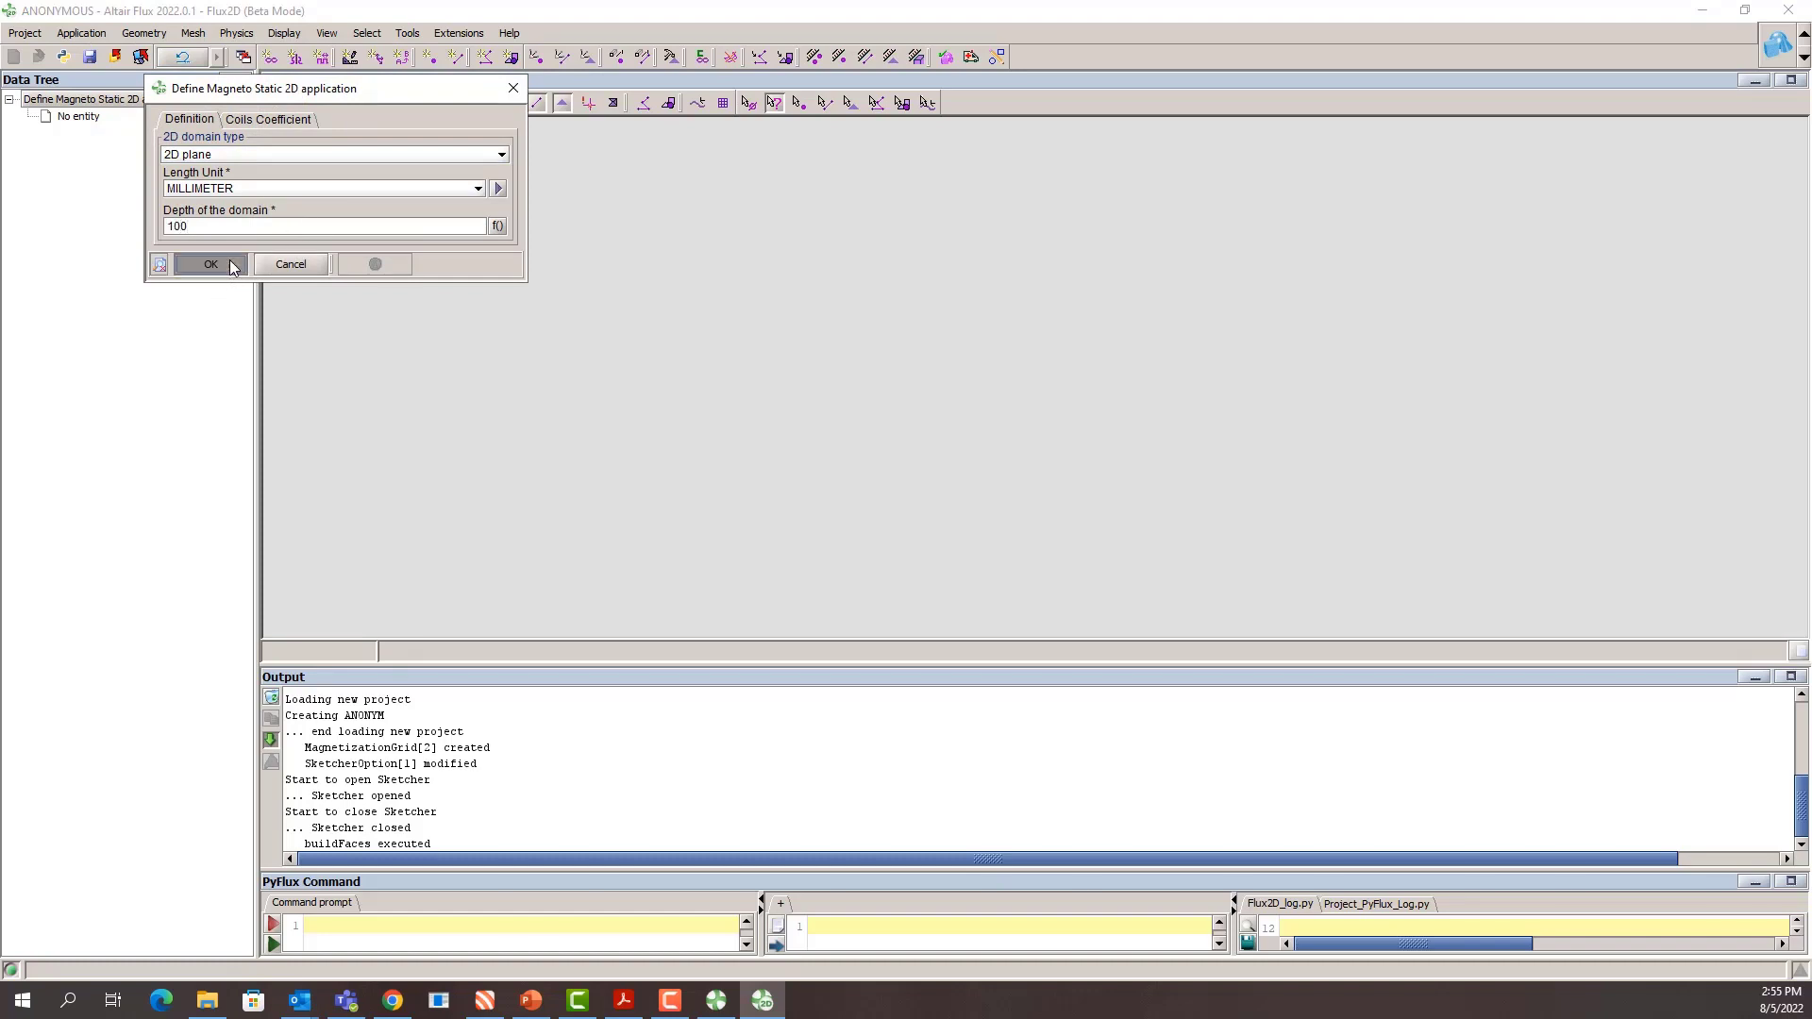
click(210, 265)
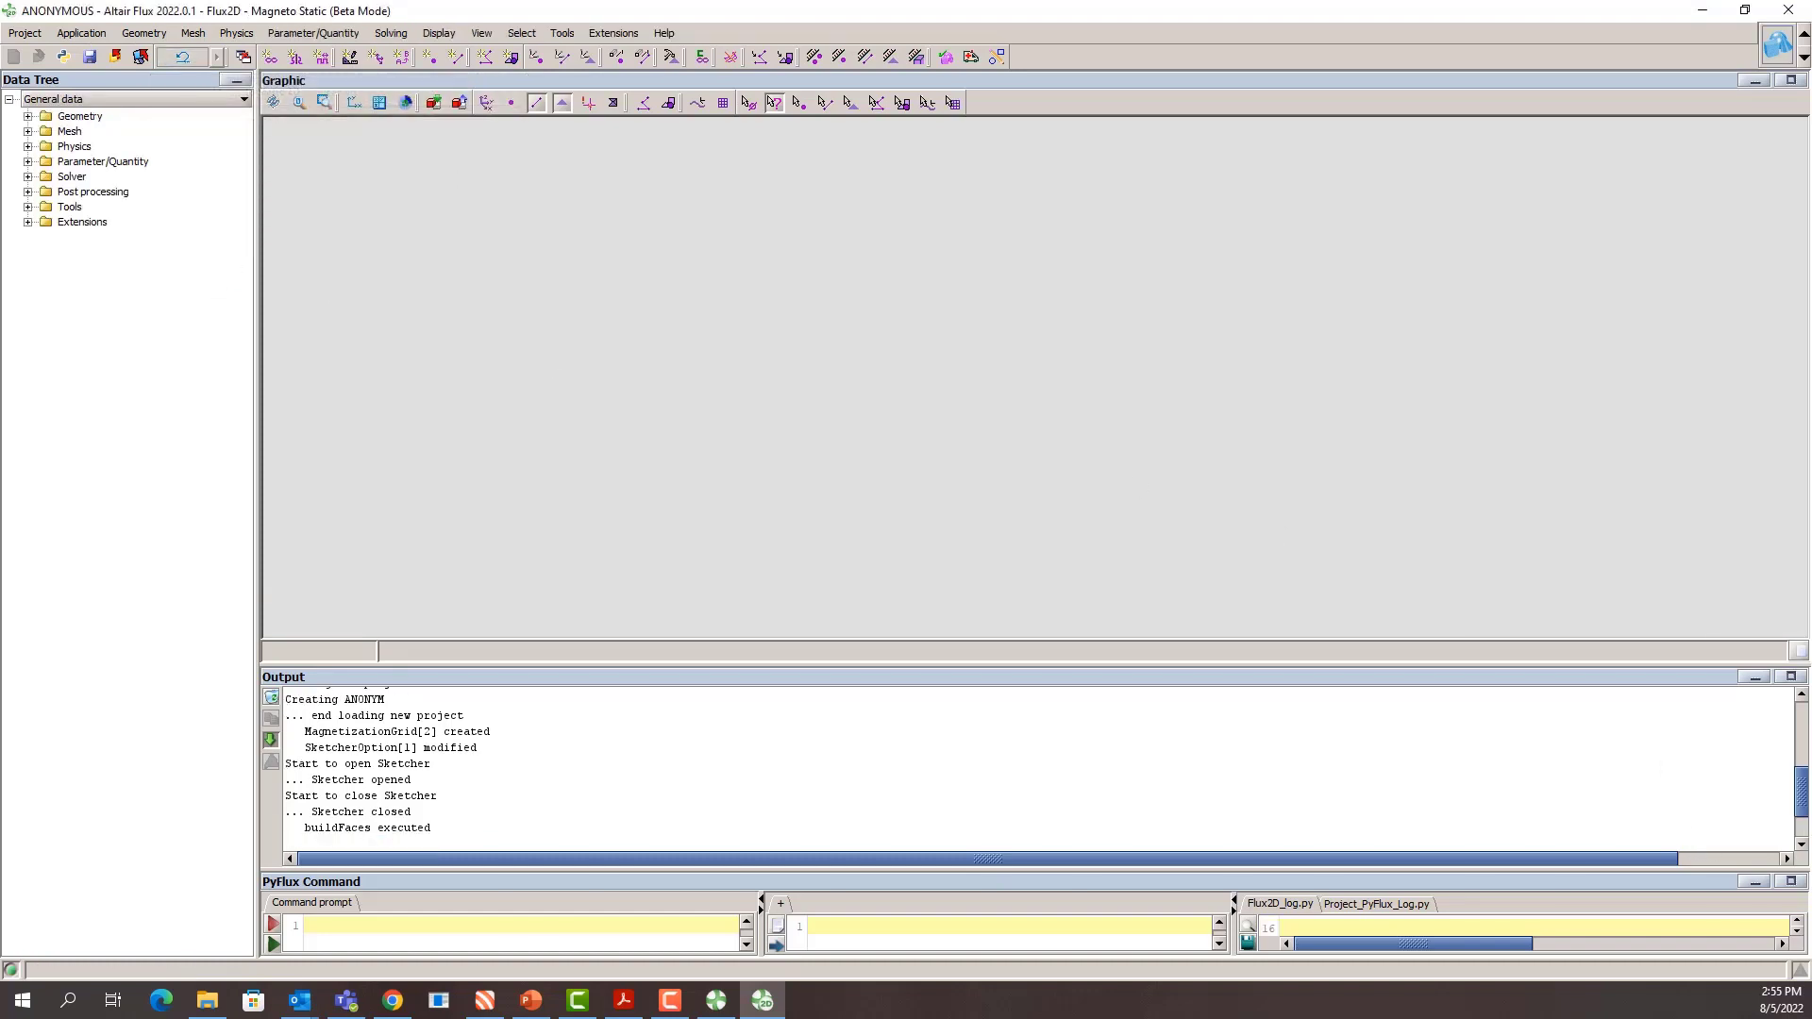
key(alt+Tab)
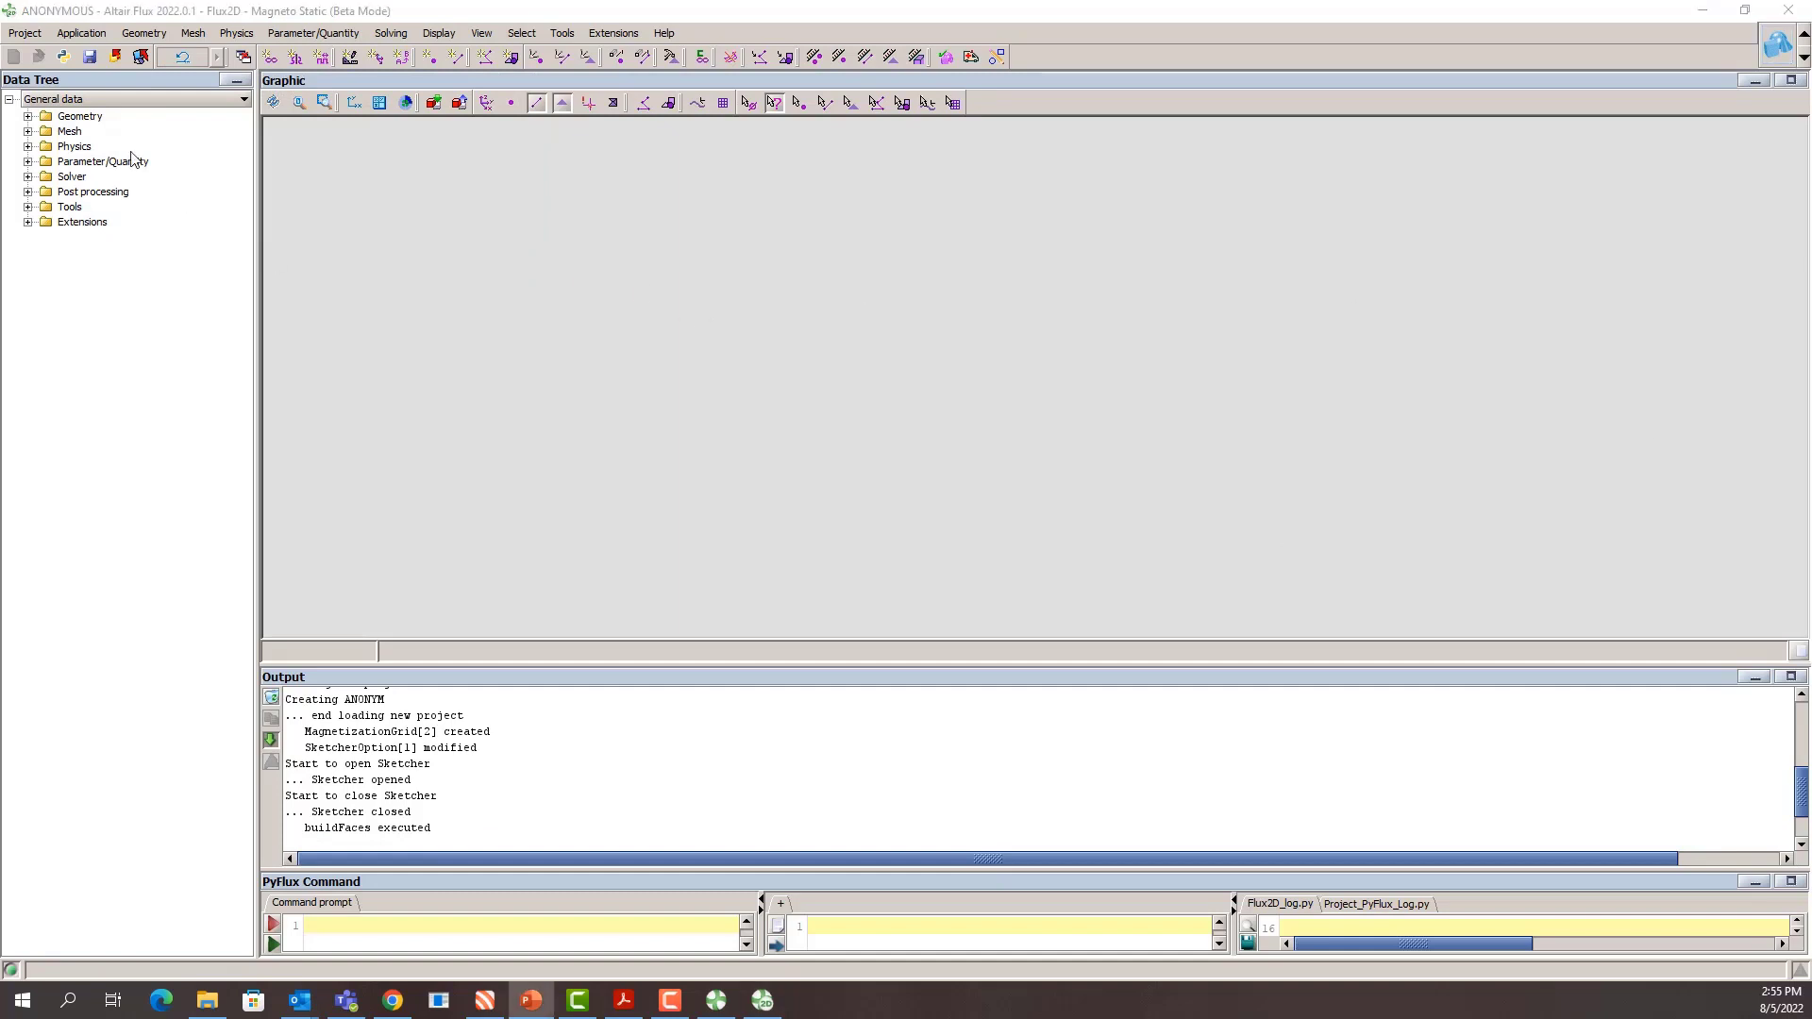
Step: Create the geometric parameter CW with a coil width comment
click(28, 116)
click(46, 146)
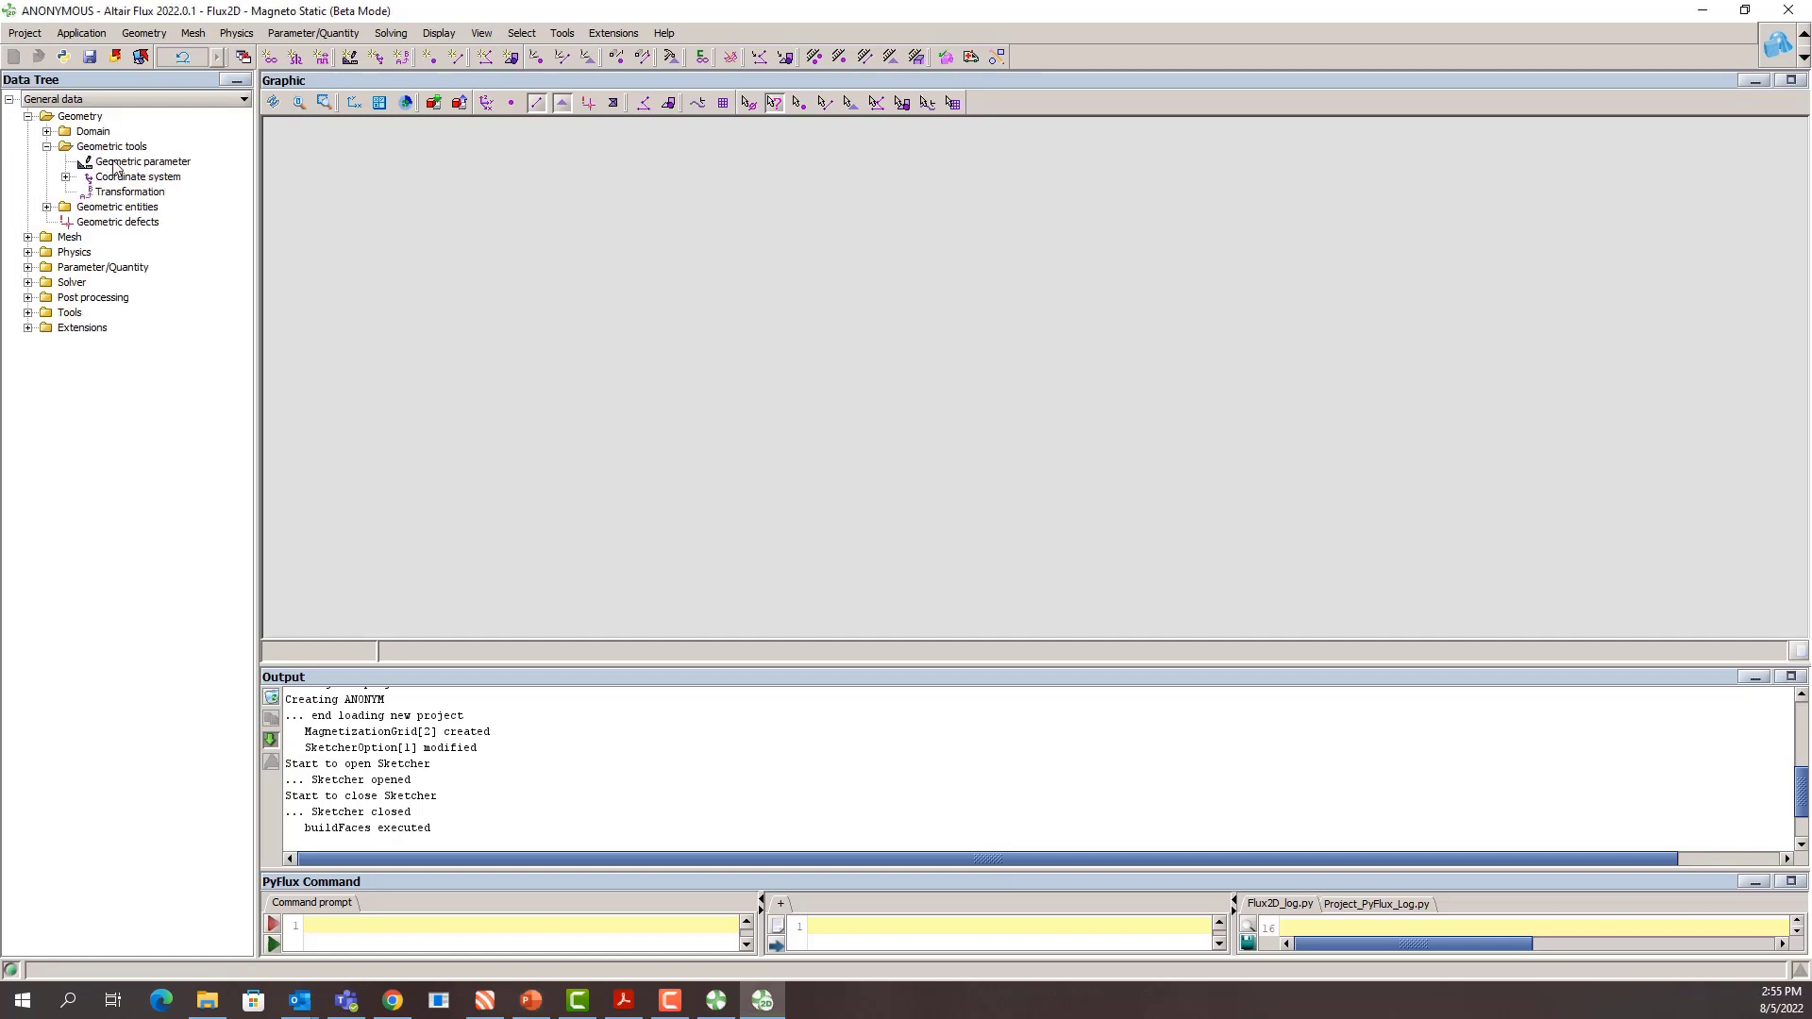
click(116, 162)
right_click(115, 165)
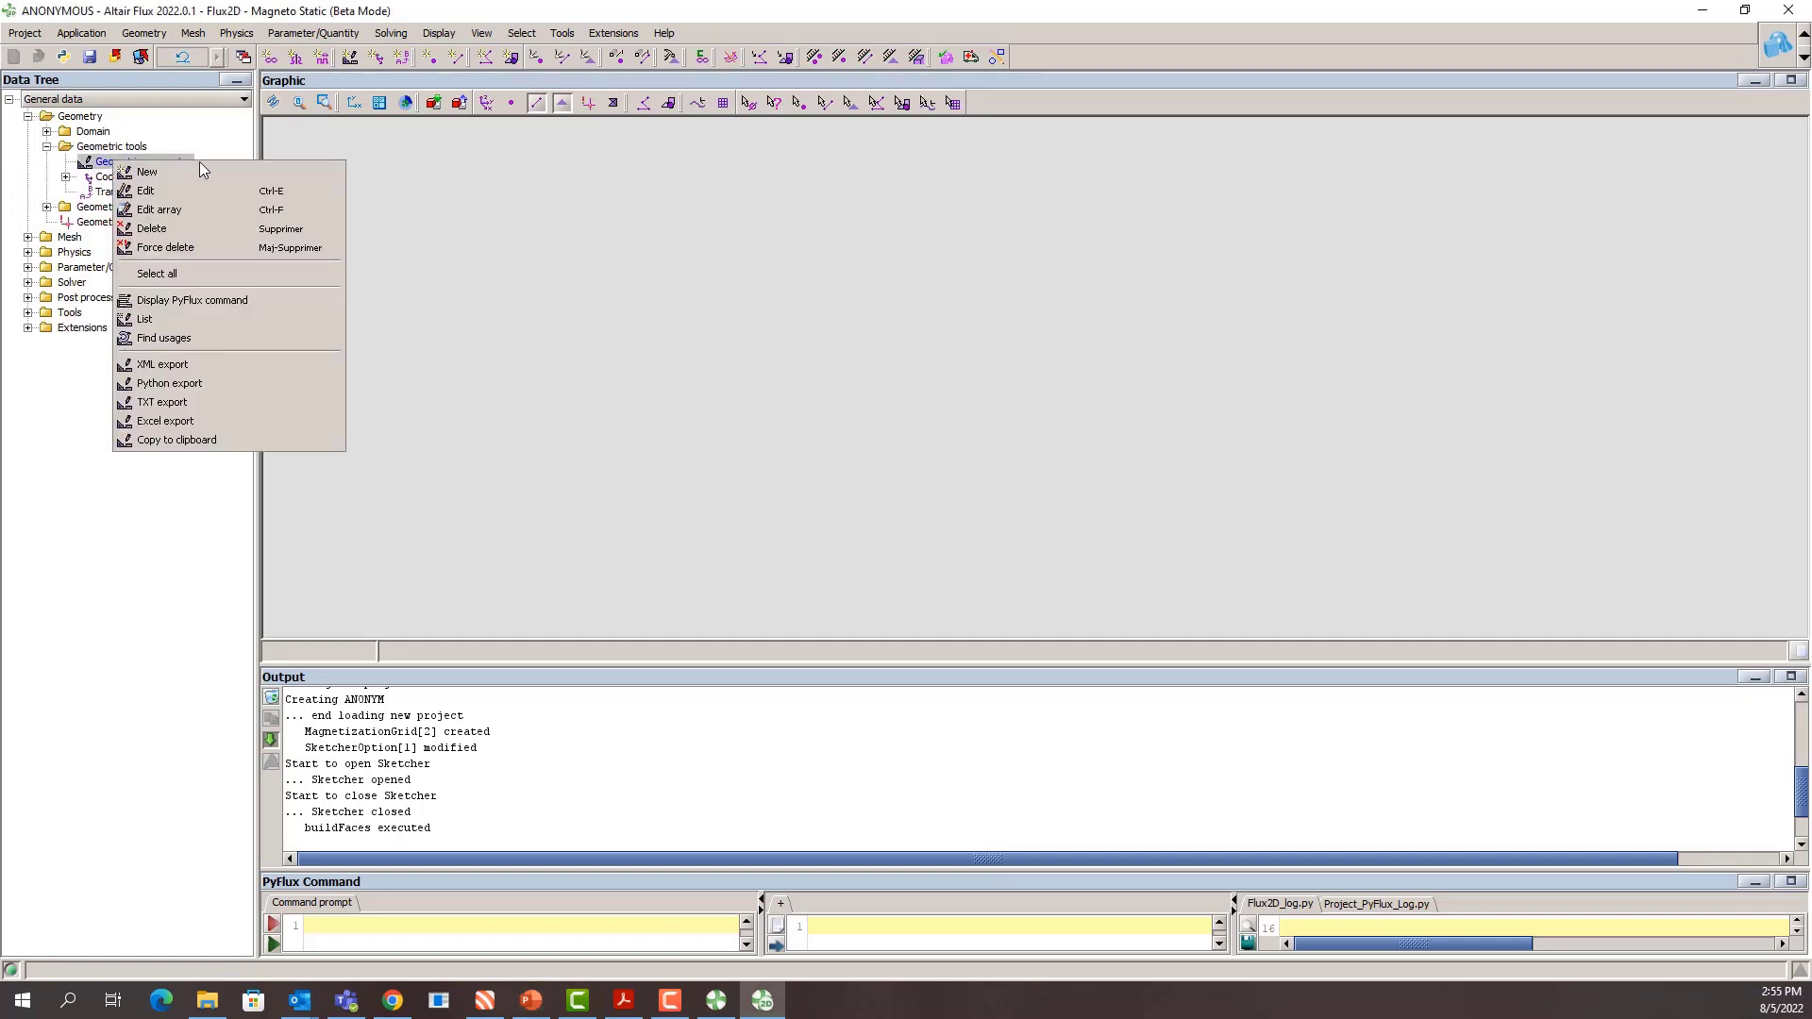
click(147, 172)
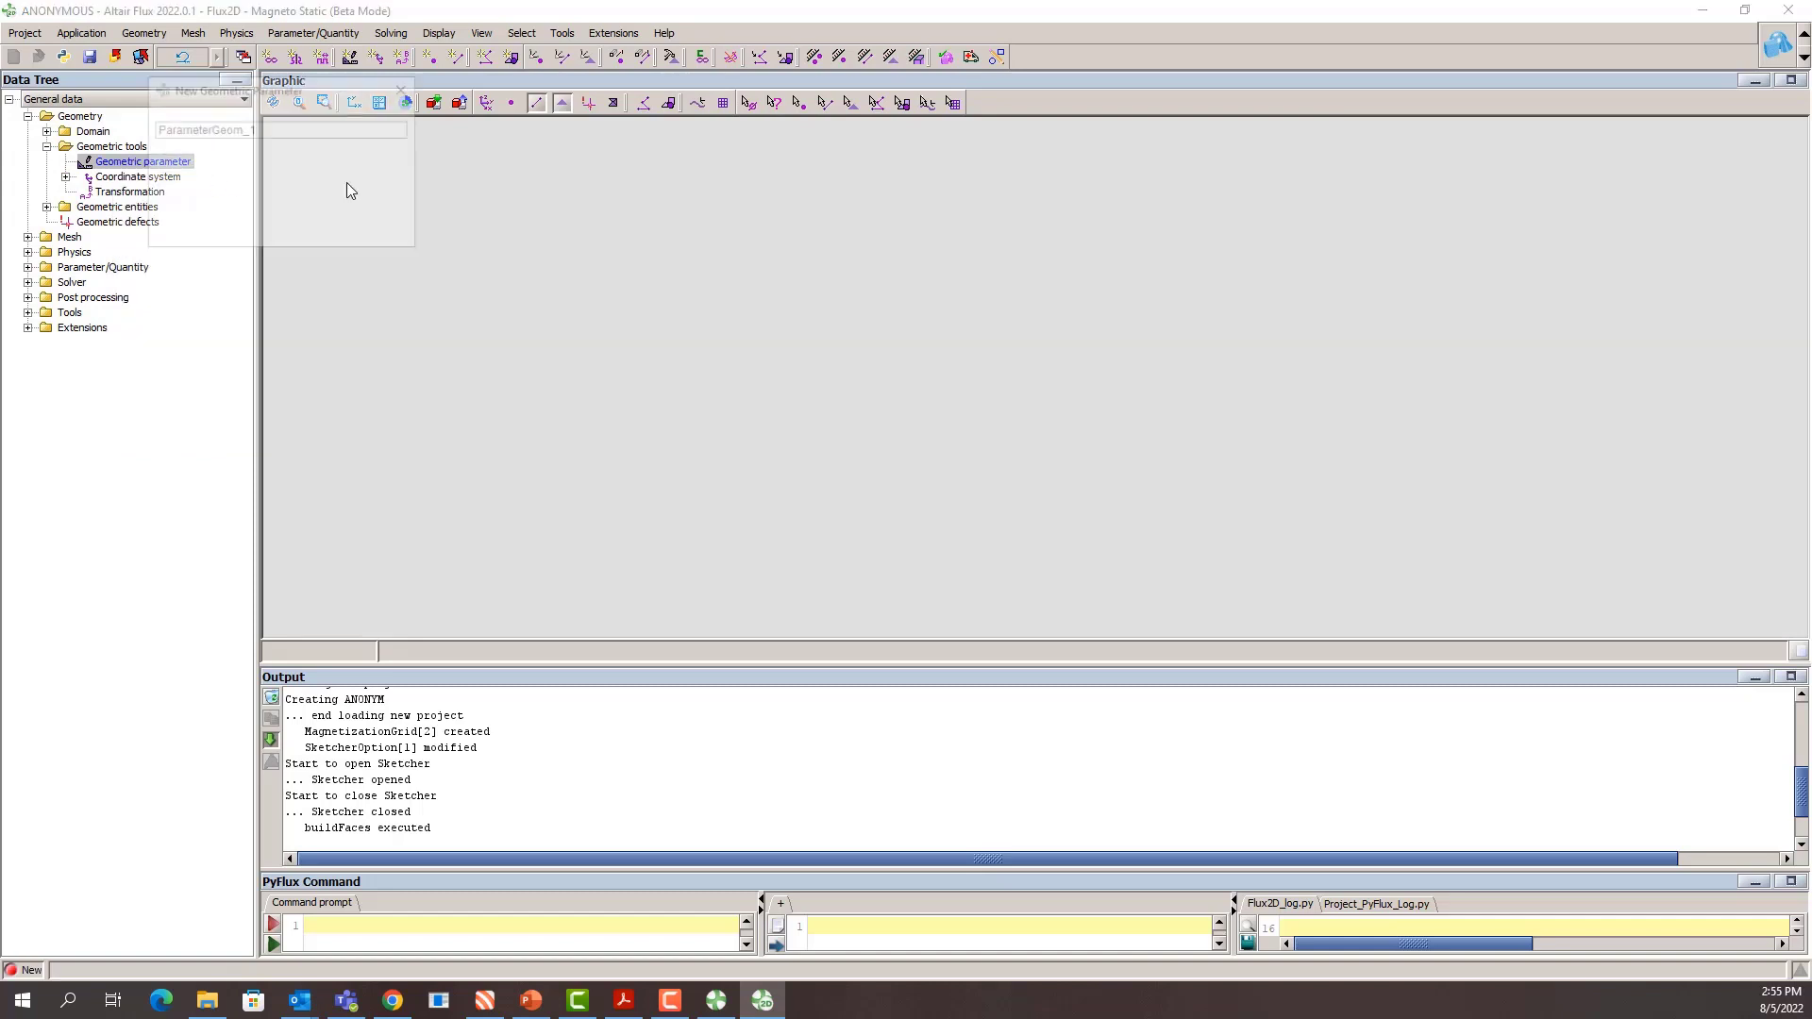
text(CW)
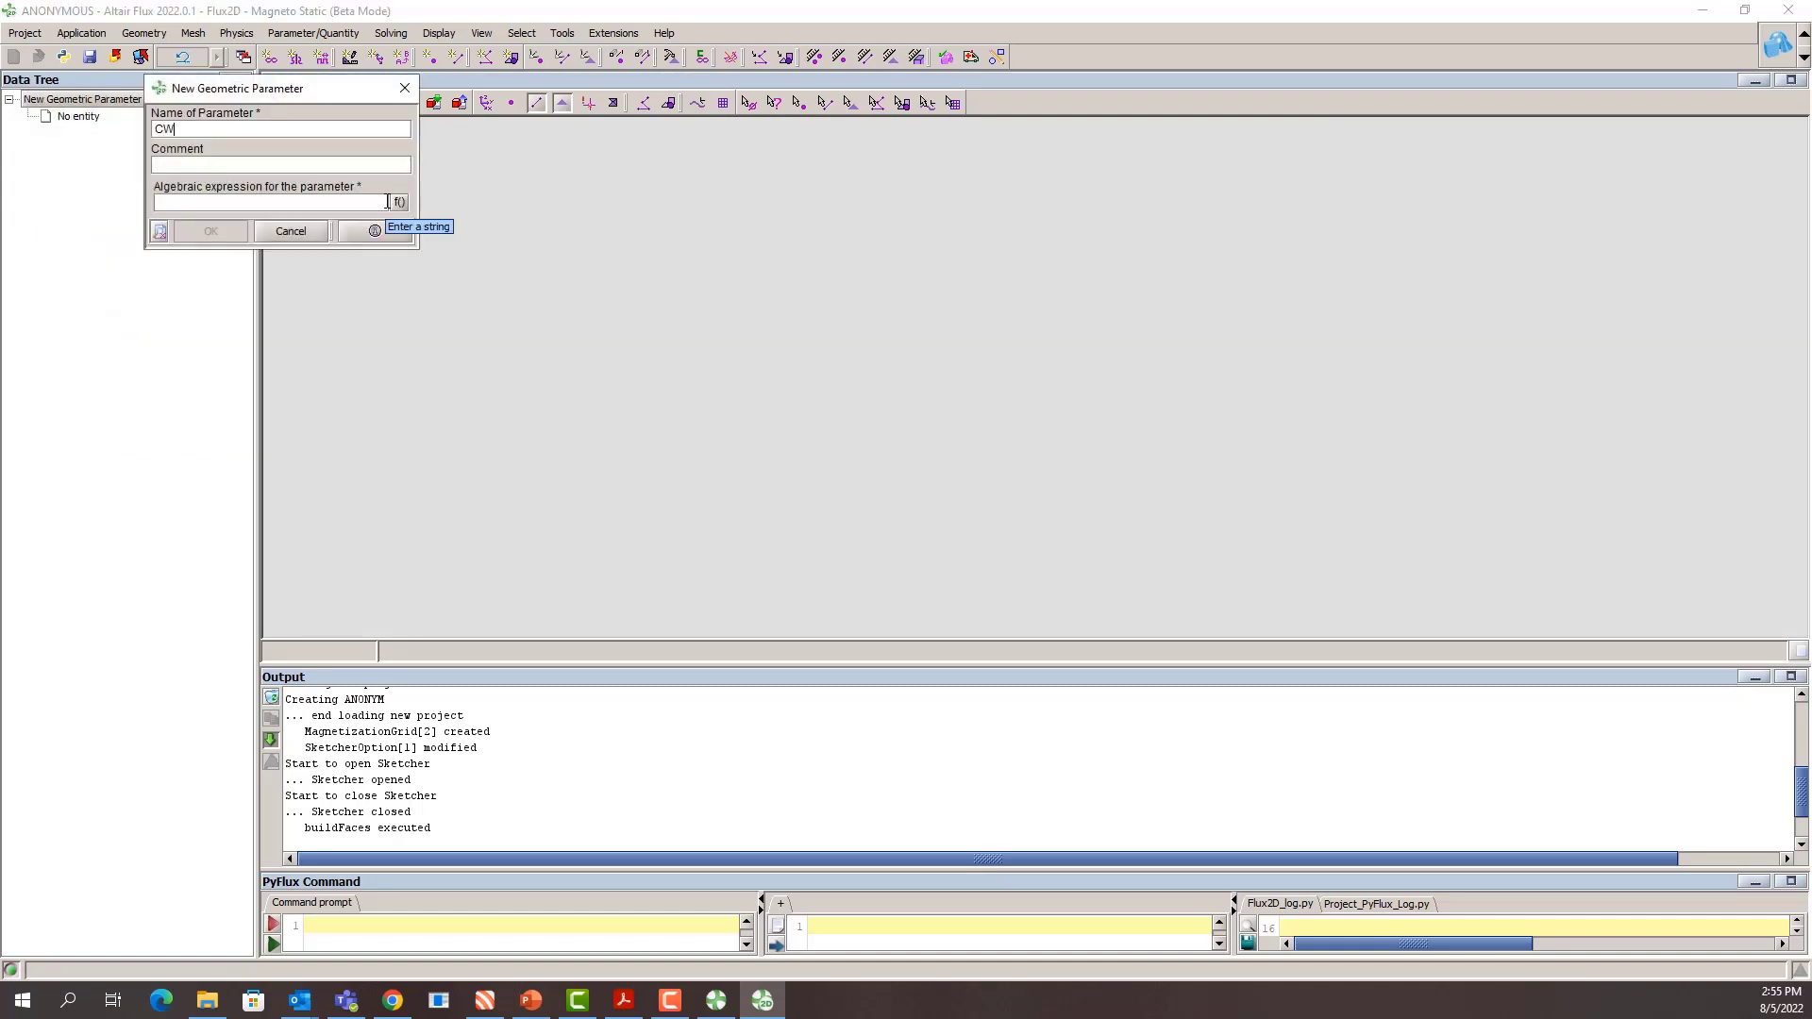
click(258, 164)
text(Coil Wid10)
click(211, 231)
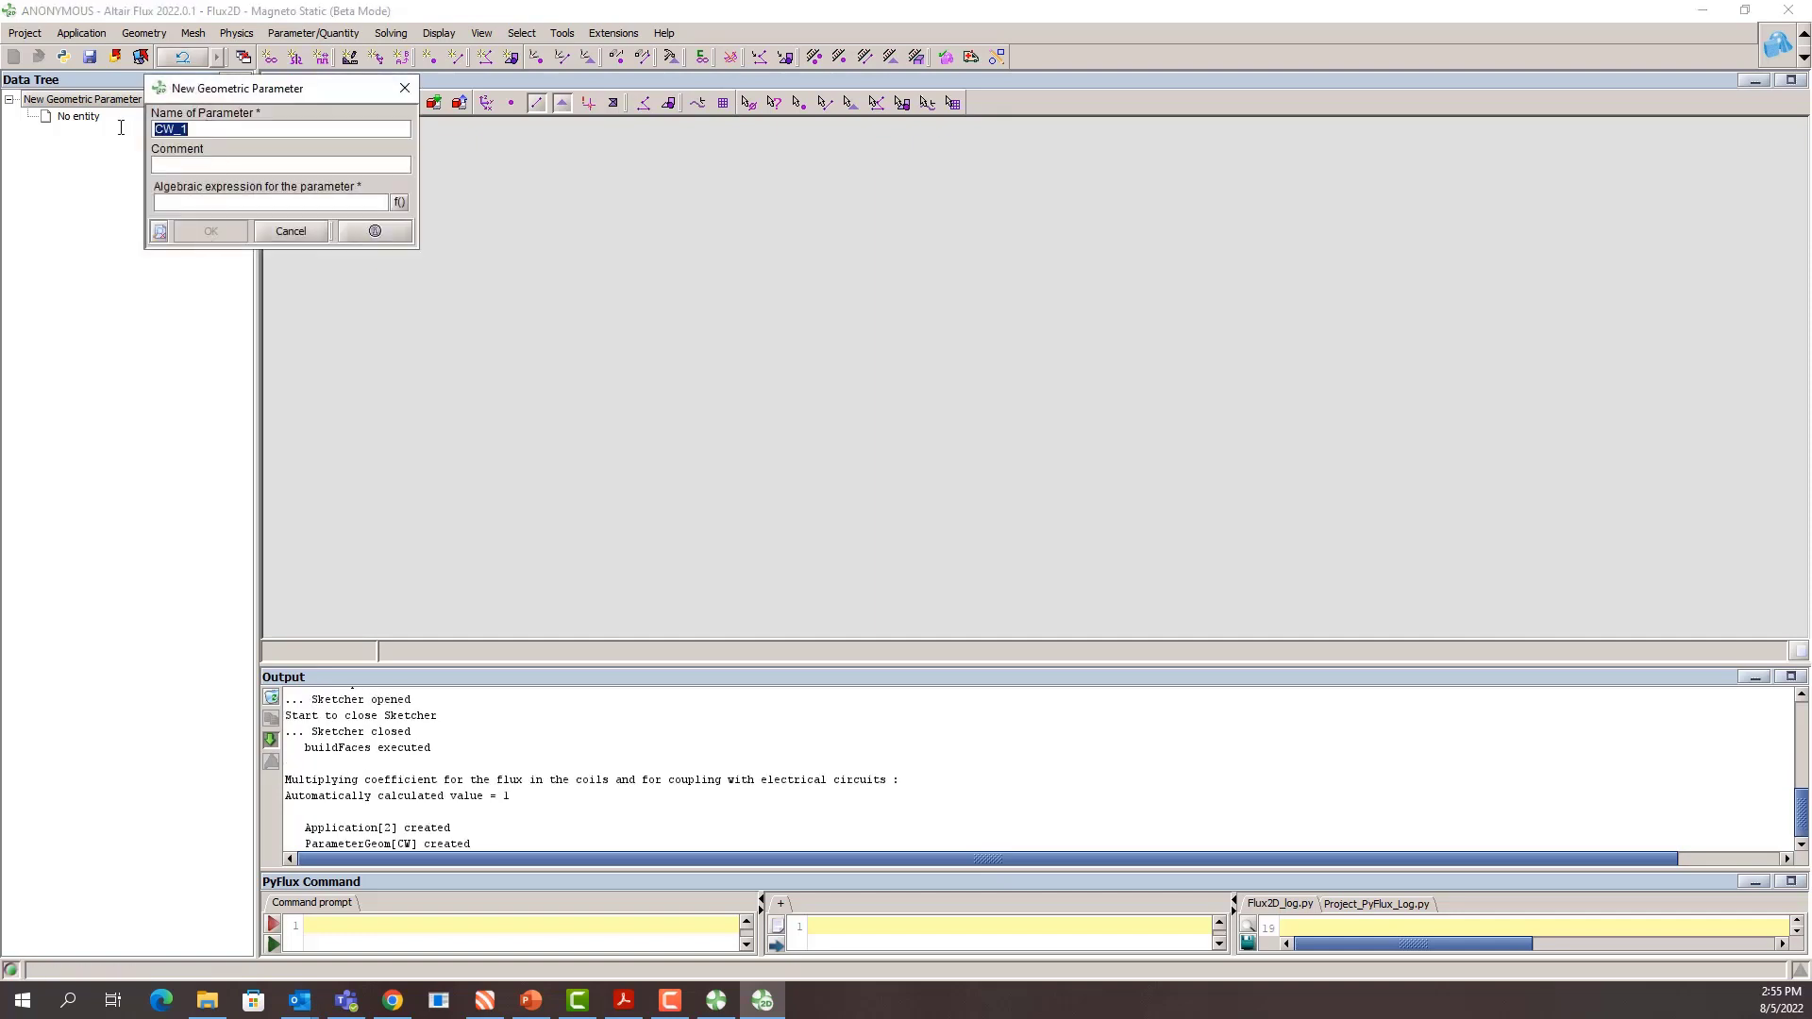
Step: Add parameter DD (depth of domain) and airgap parameter G with value 5
text(DD)
click(381, 170)
text(Depth)
text( of)
text( Domai)
text(100)
click(234, 233)
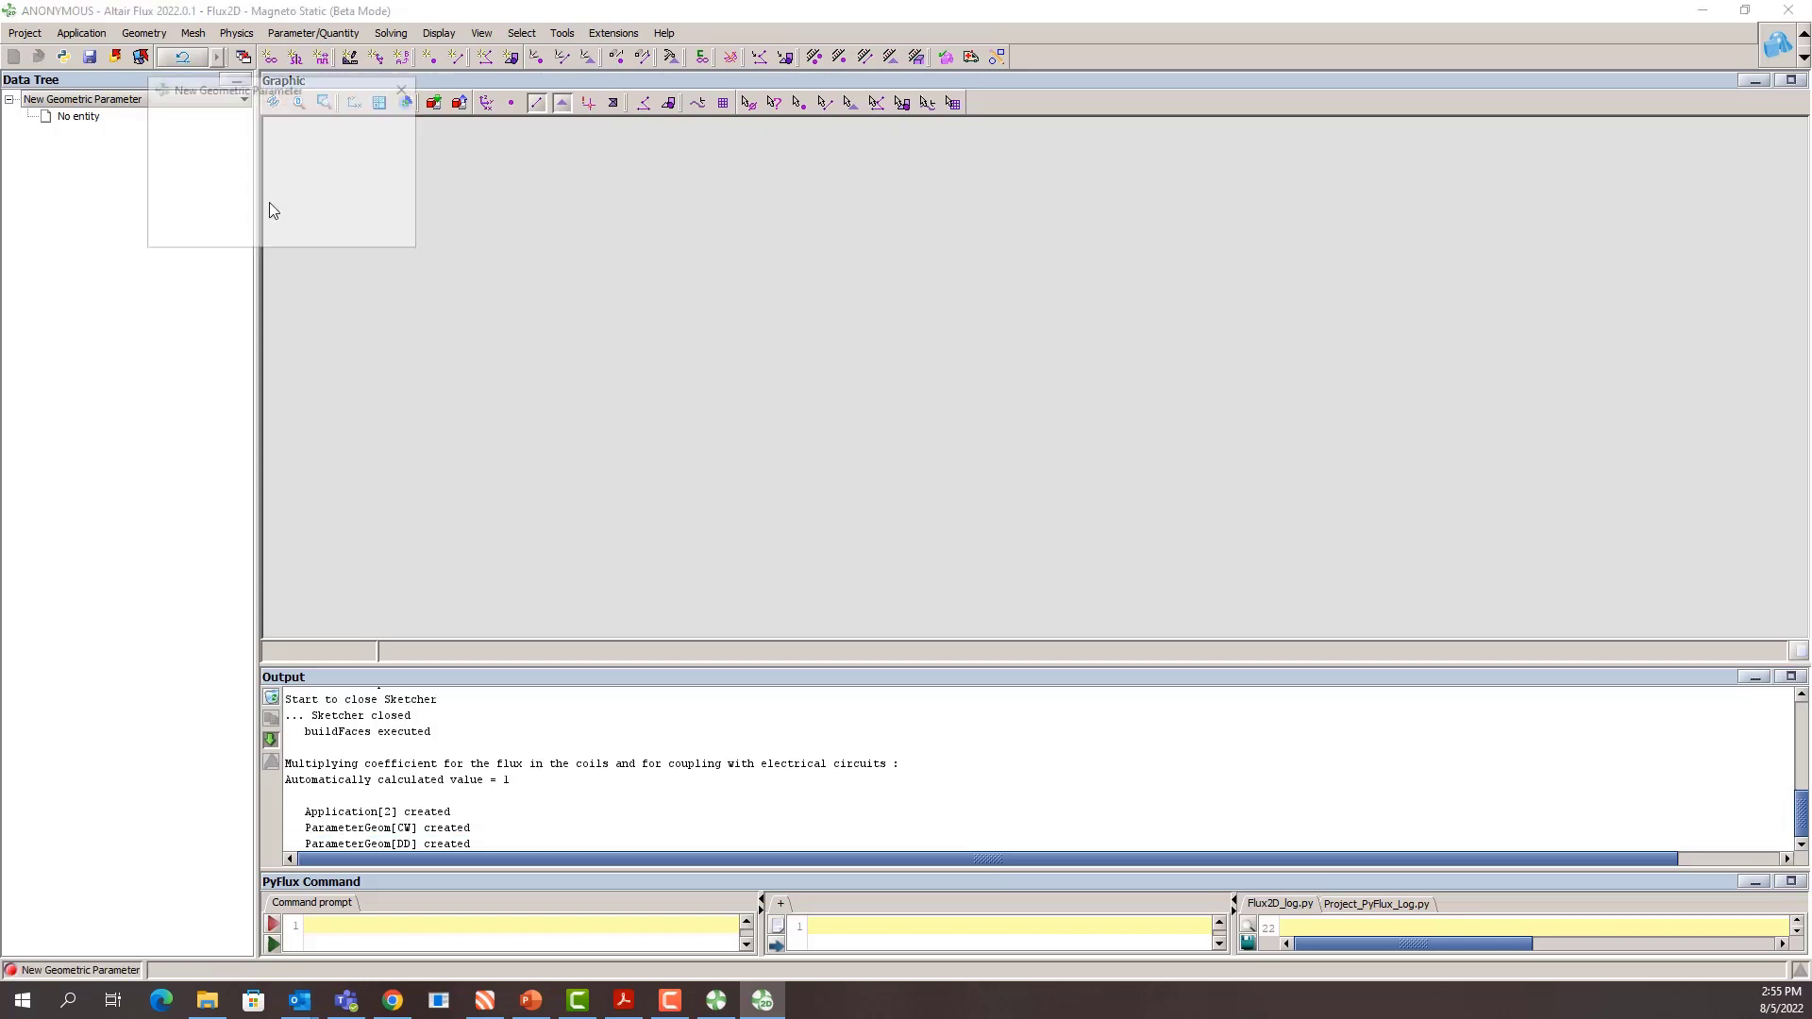
text(G)
click(199, 165)
text(Airgap)
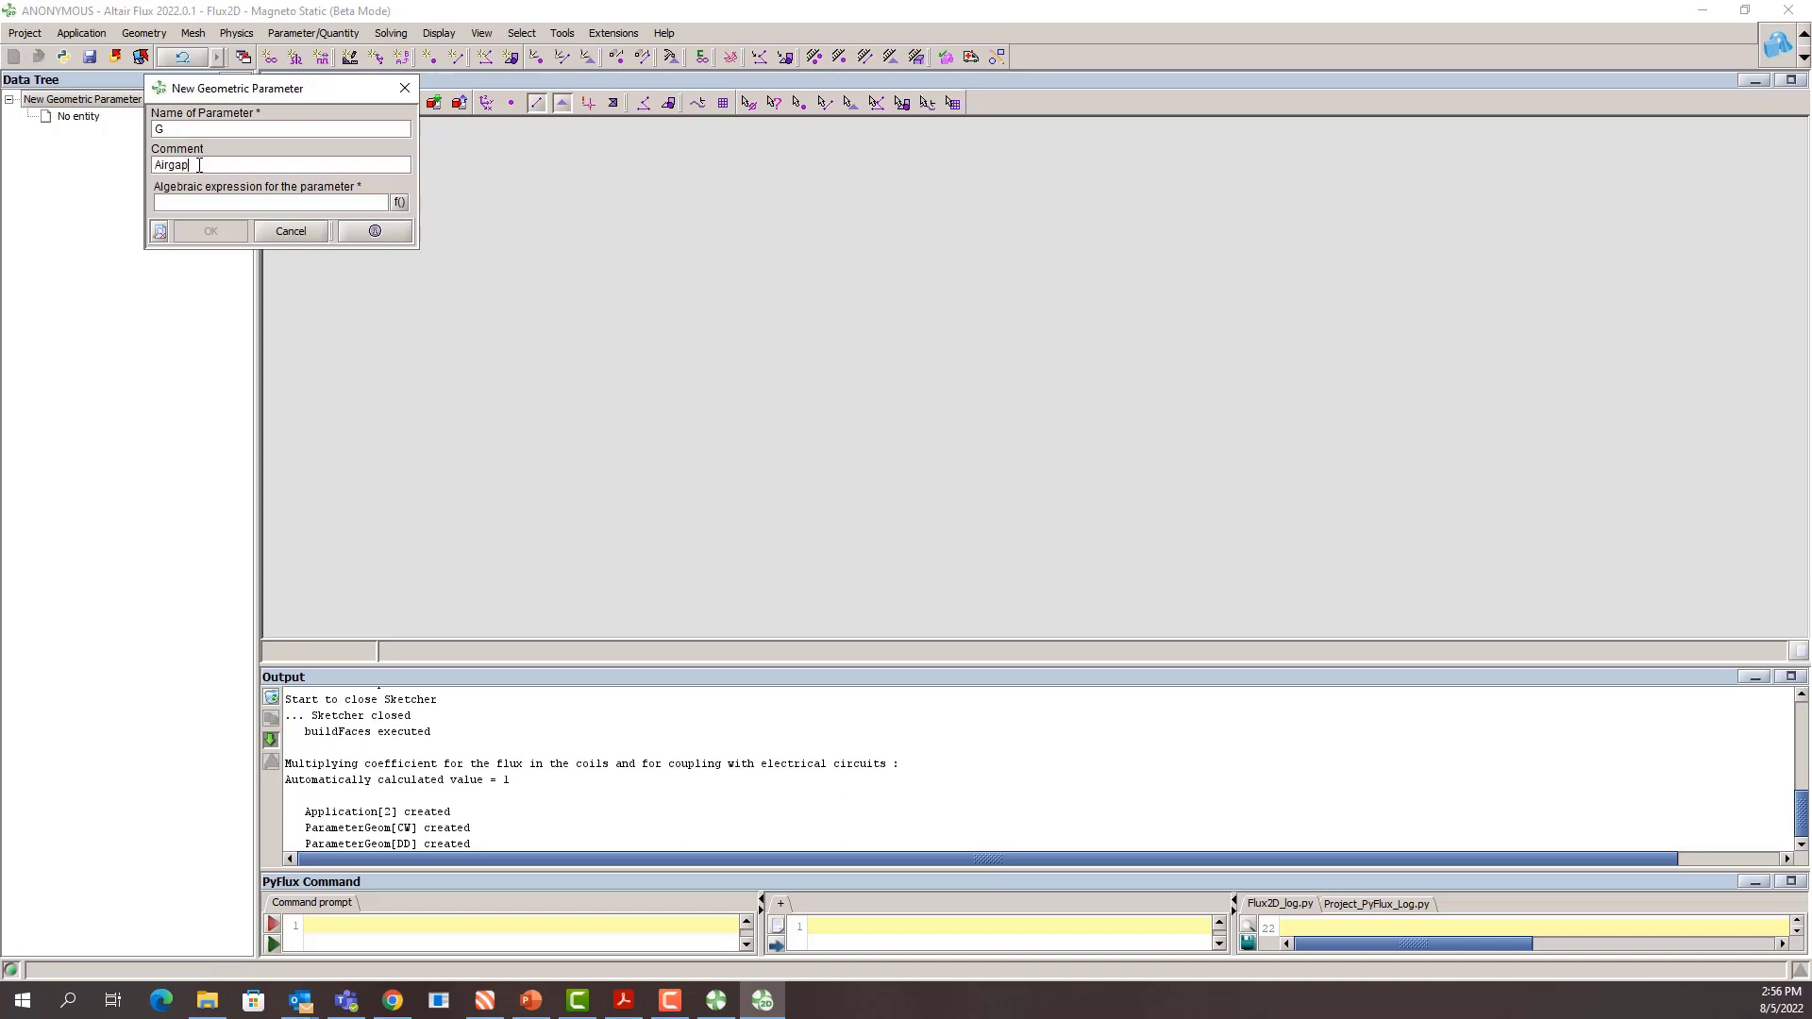
click(206, 203)
text(5)
click(211, 231)
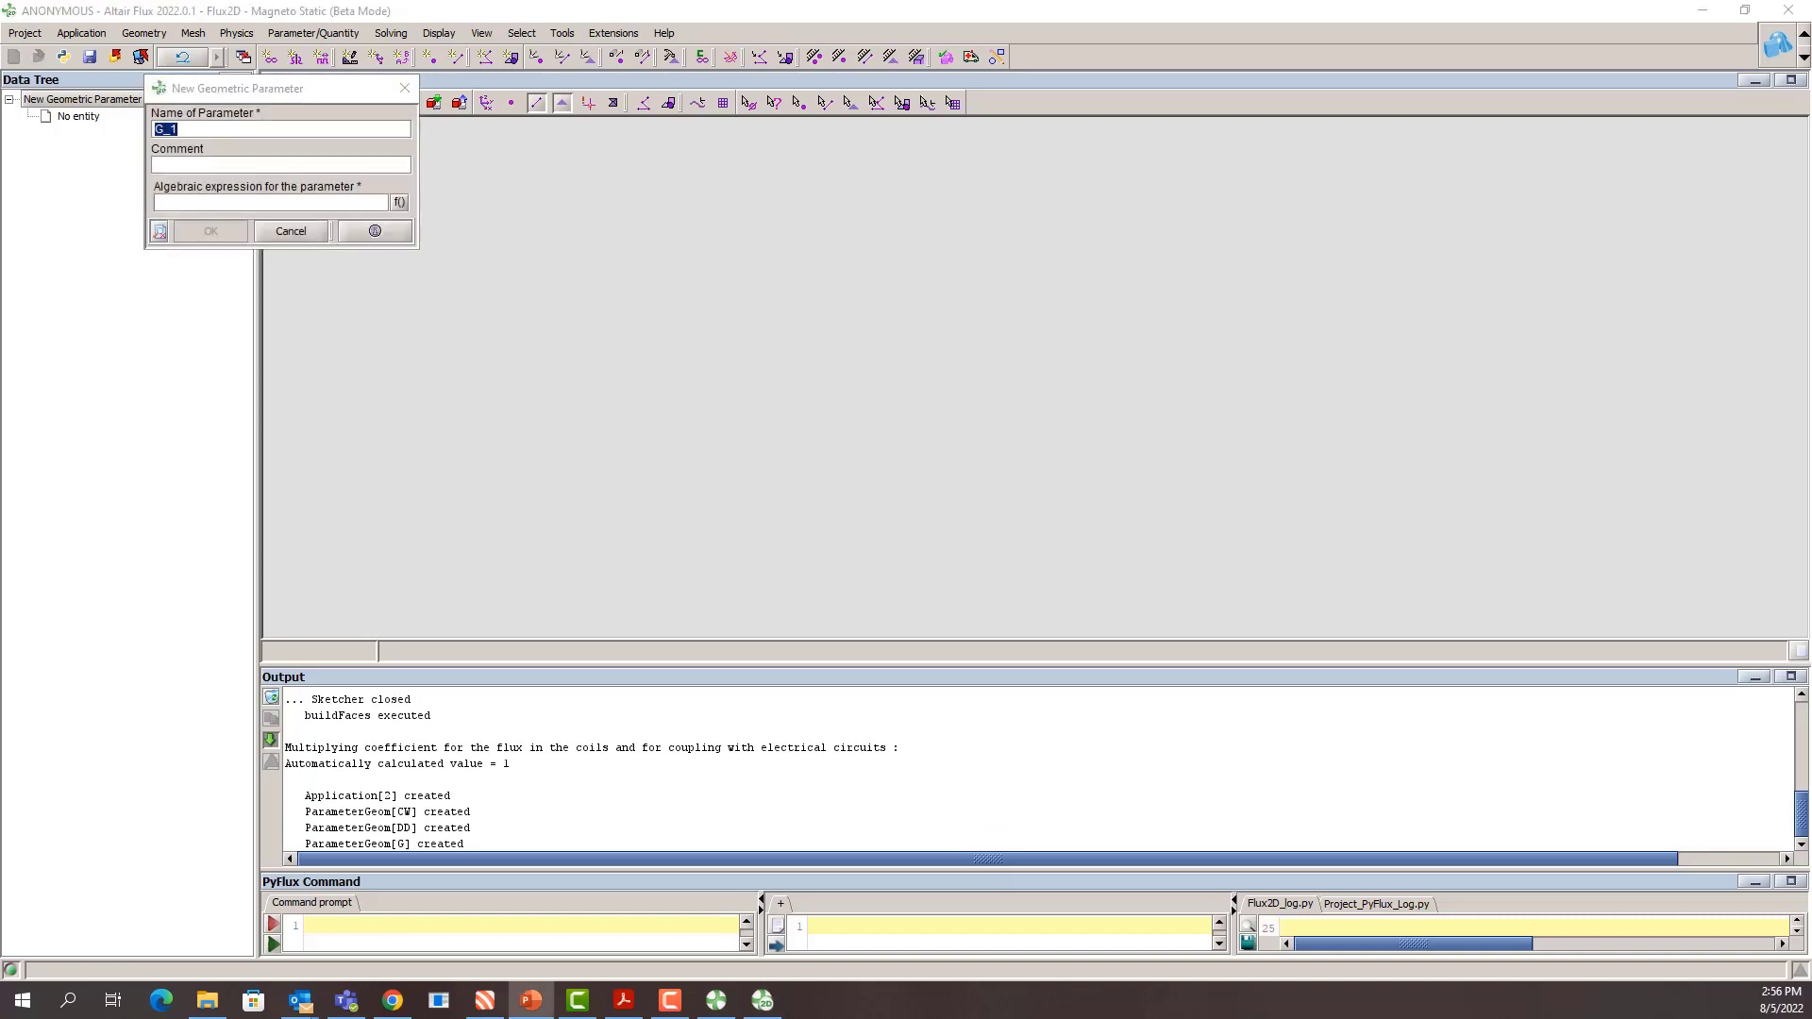
click(292, 232)
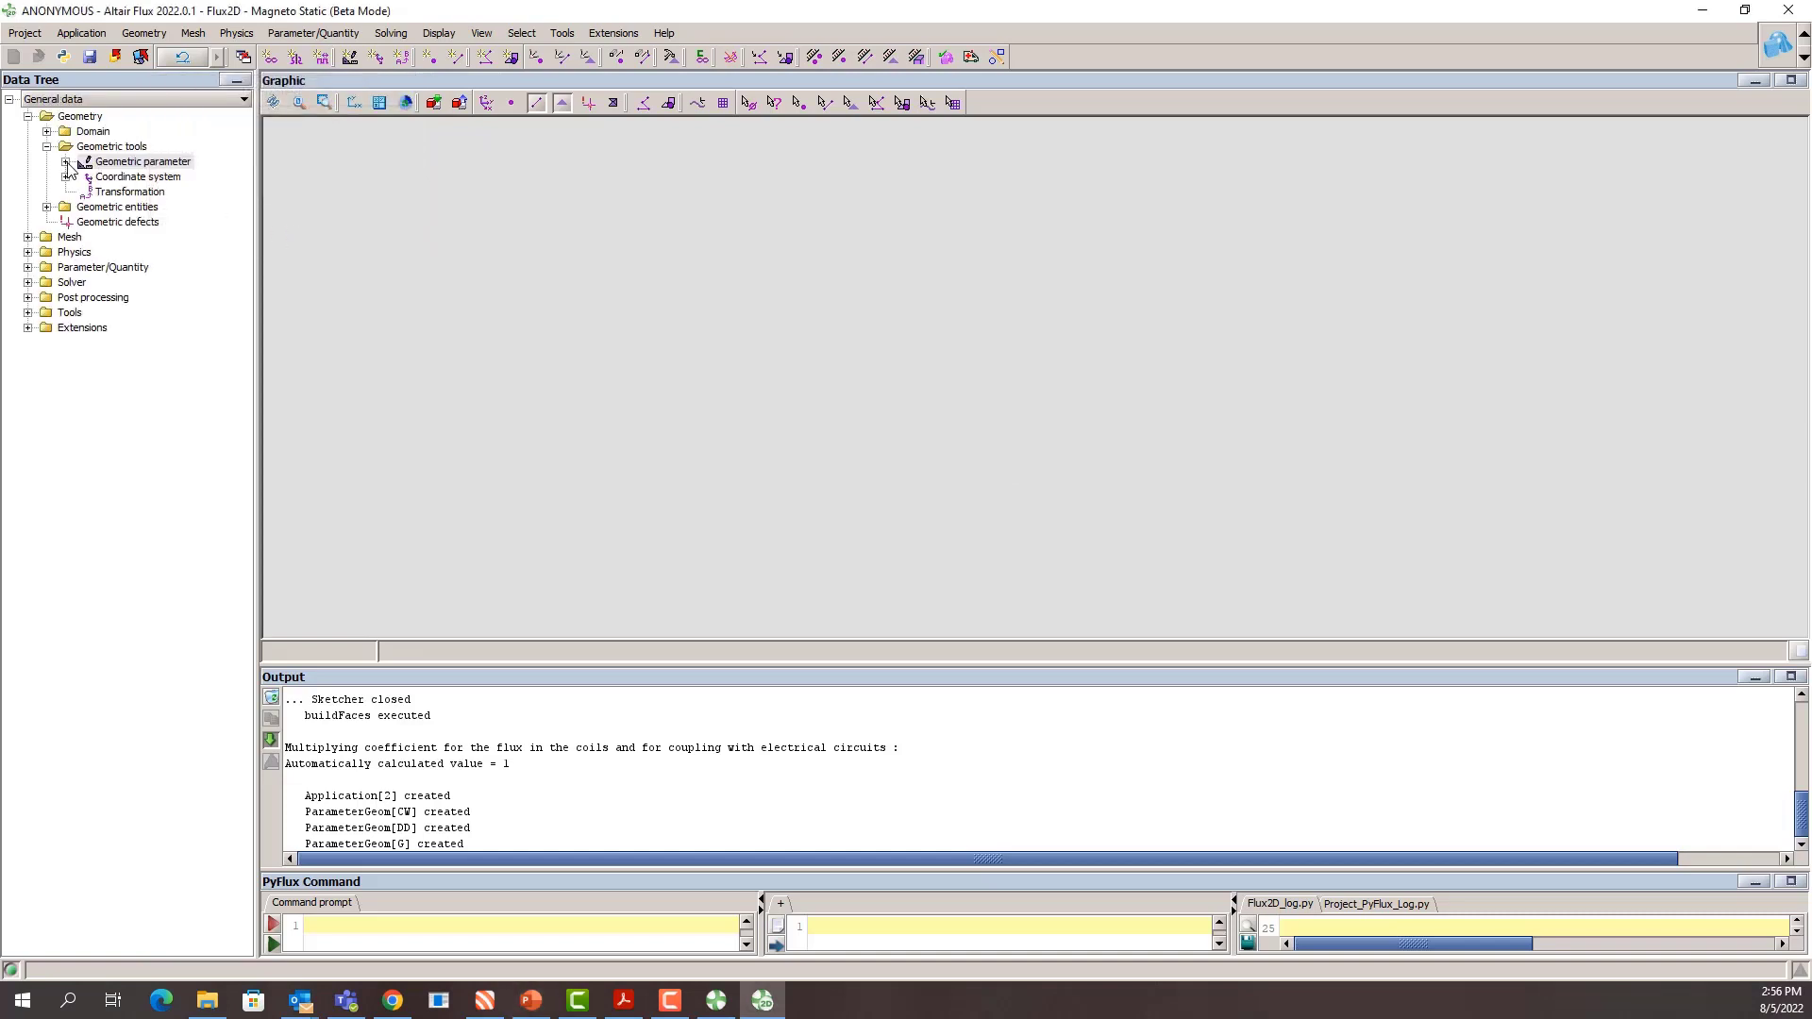
Step: Replace the application's fixed domain depth 100 with the parameter DD
click(90, 34)
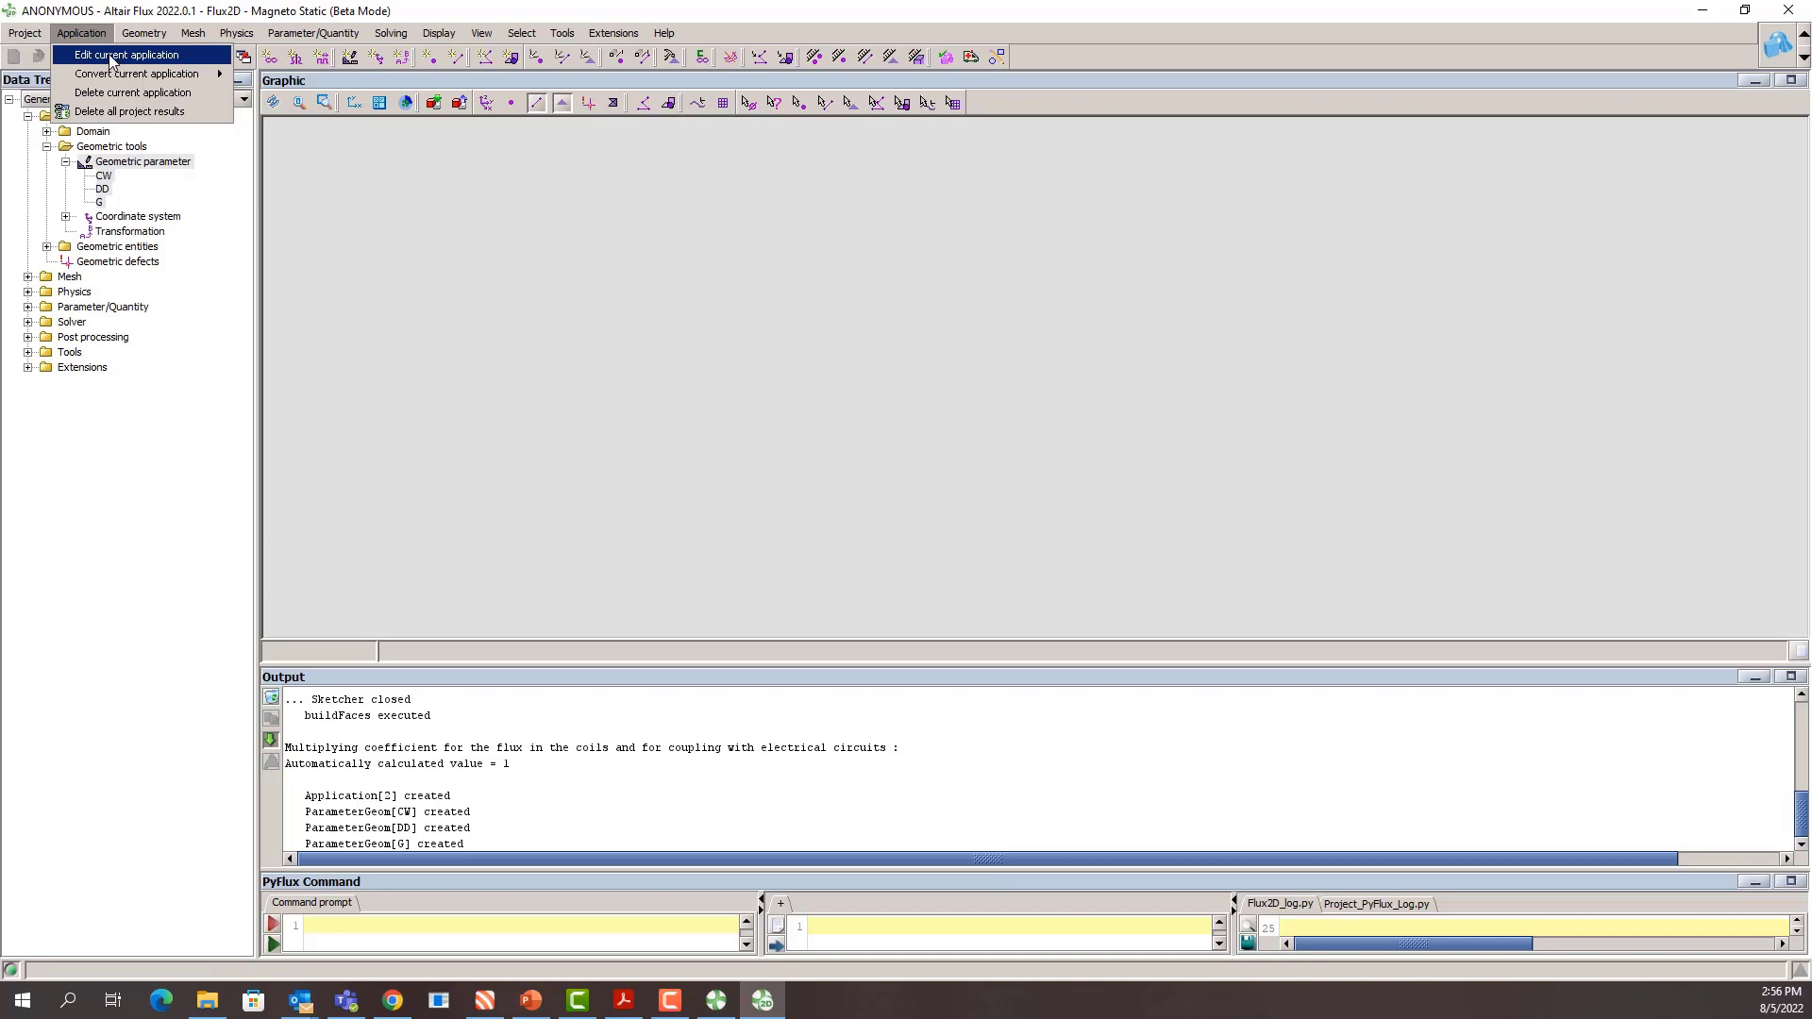
click(113, 58)
click(300, 257)
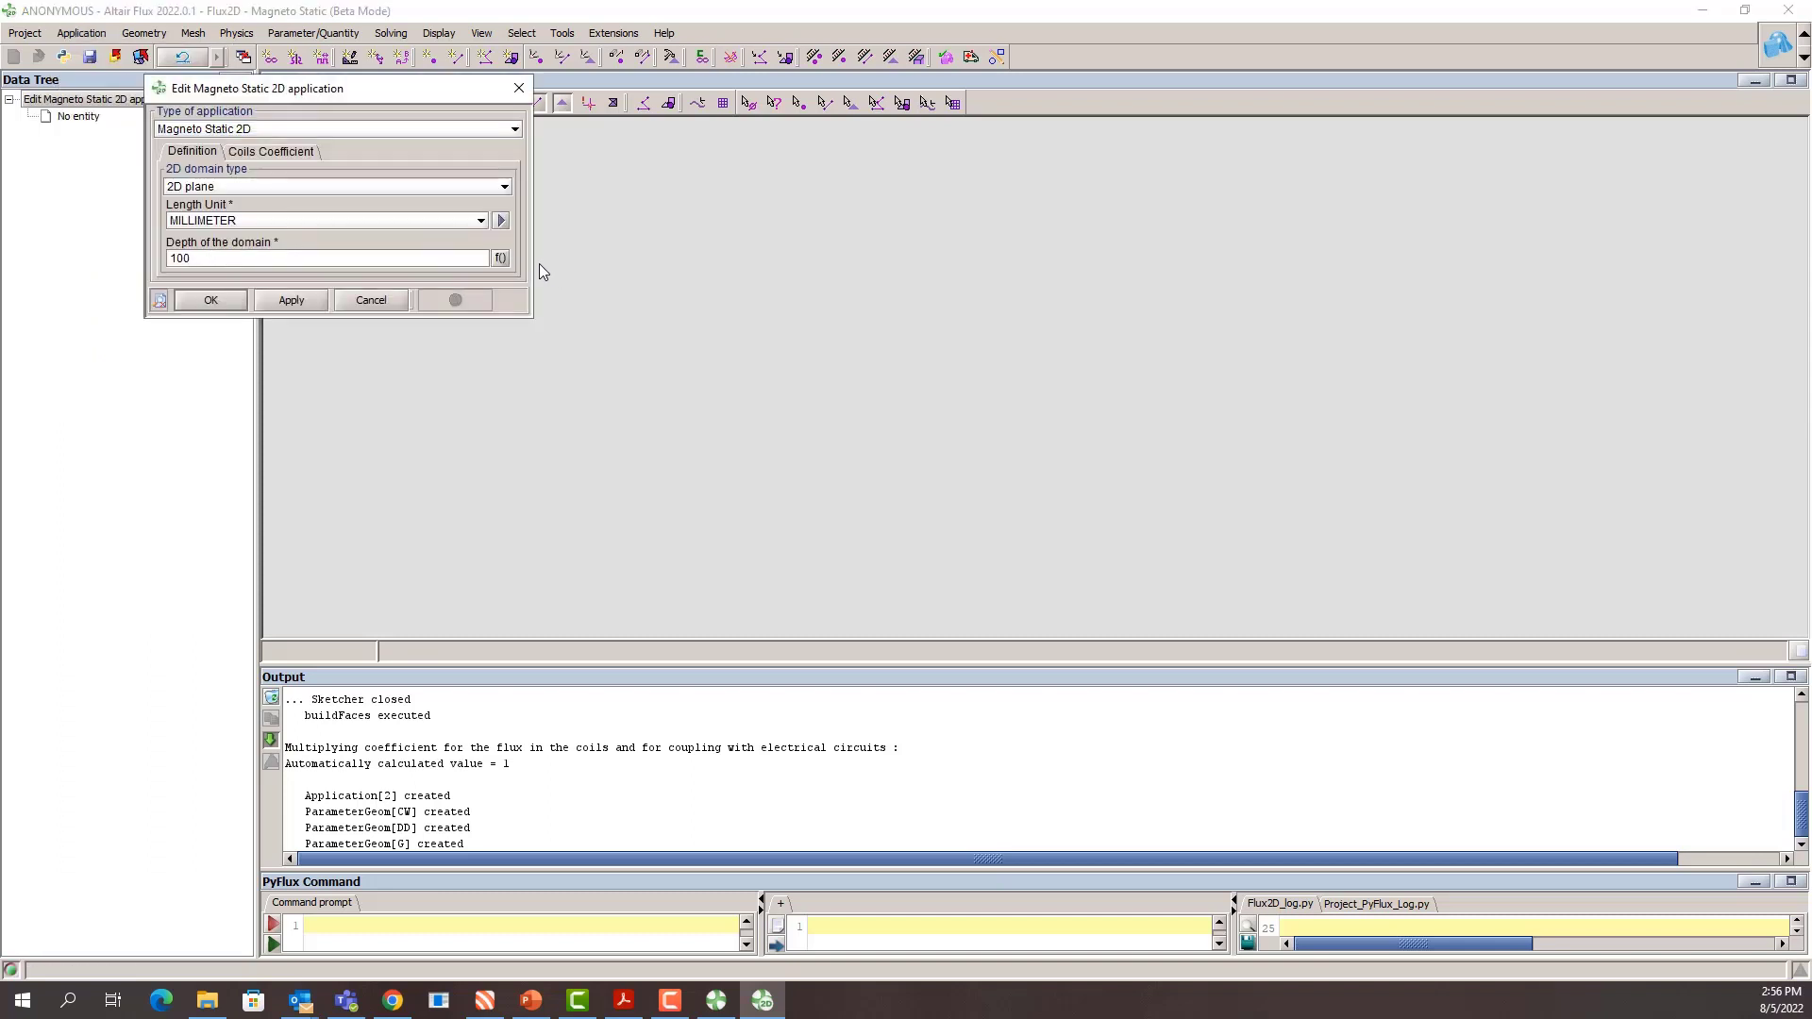
click(501, 259)
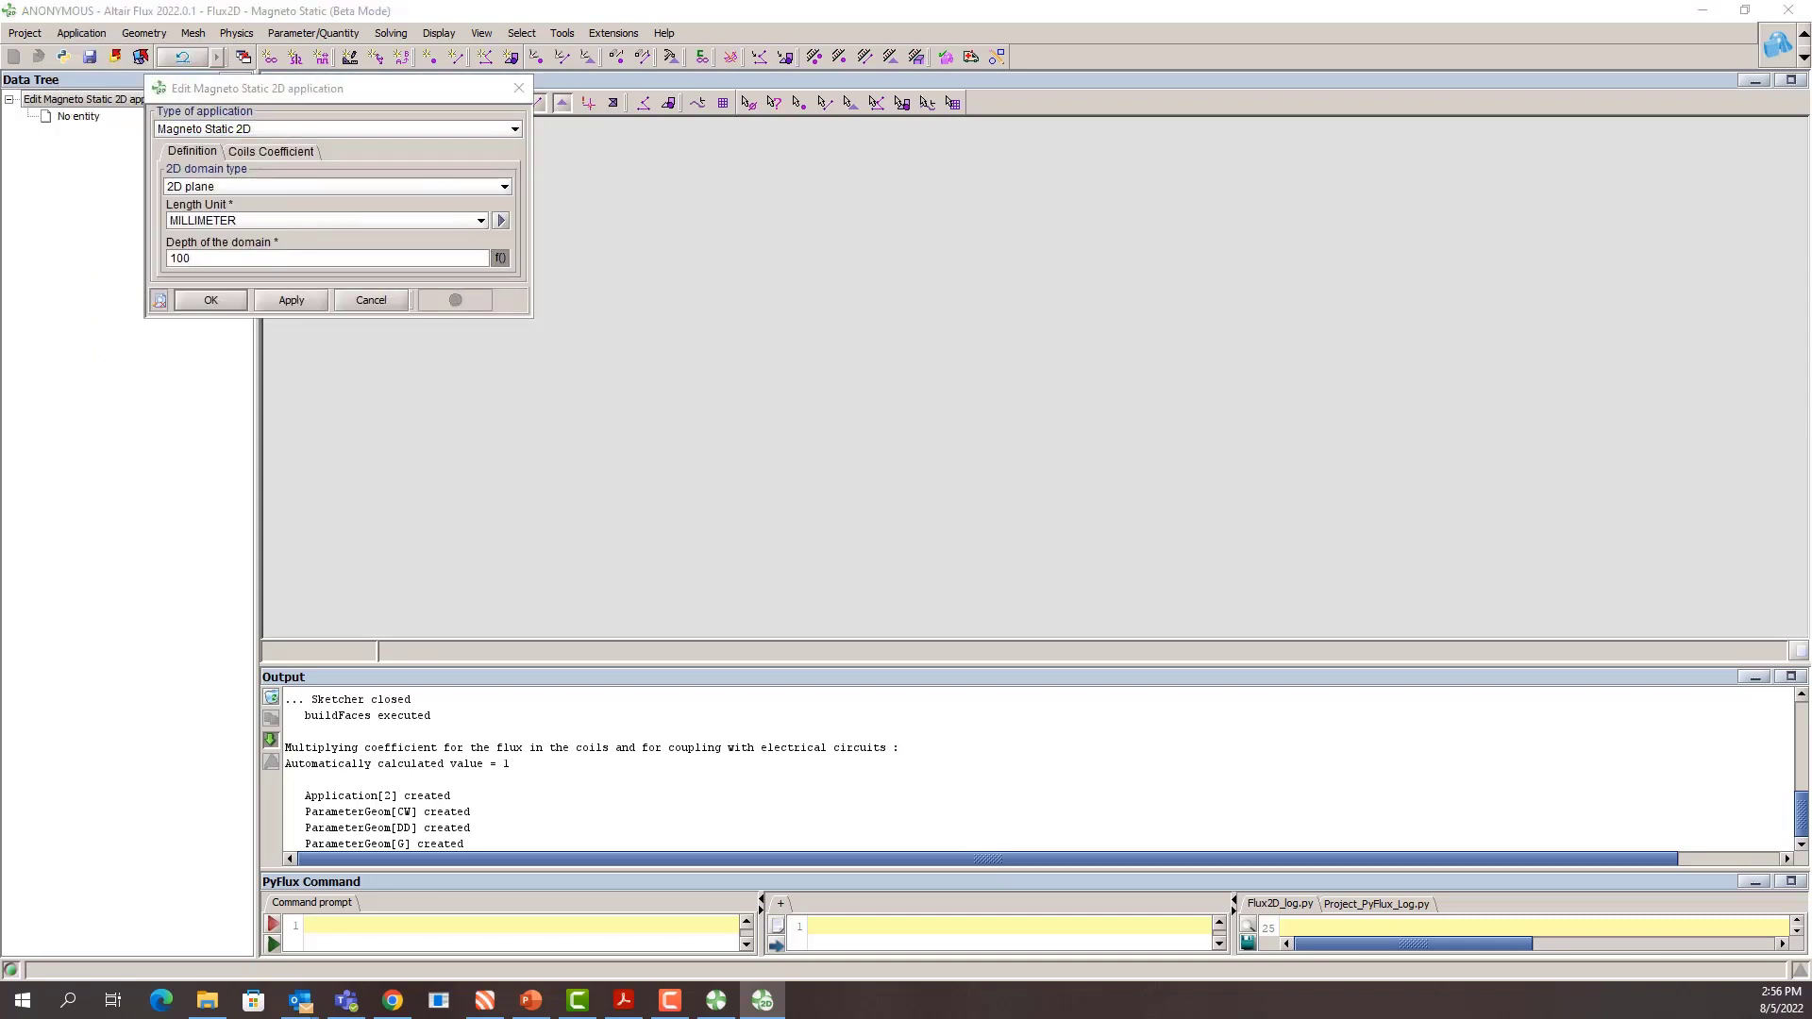
drag(909, 267, 1288, 143)
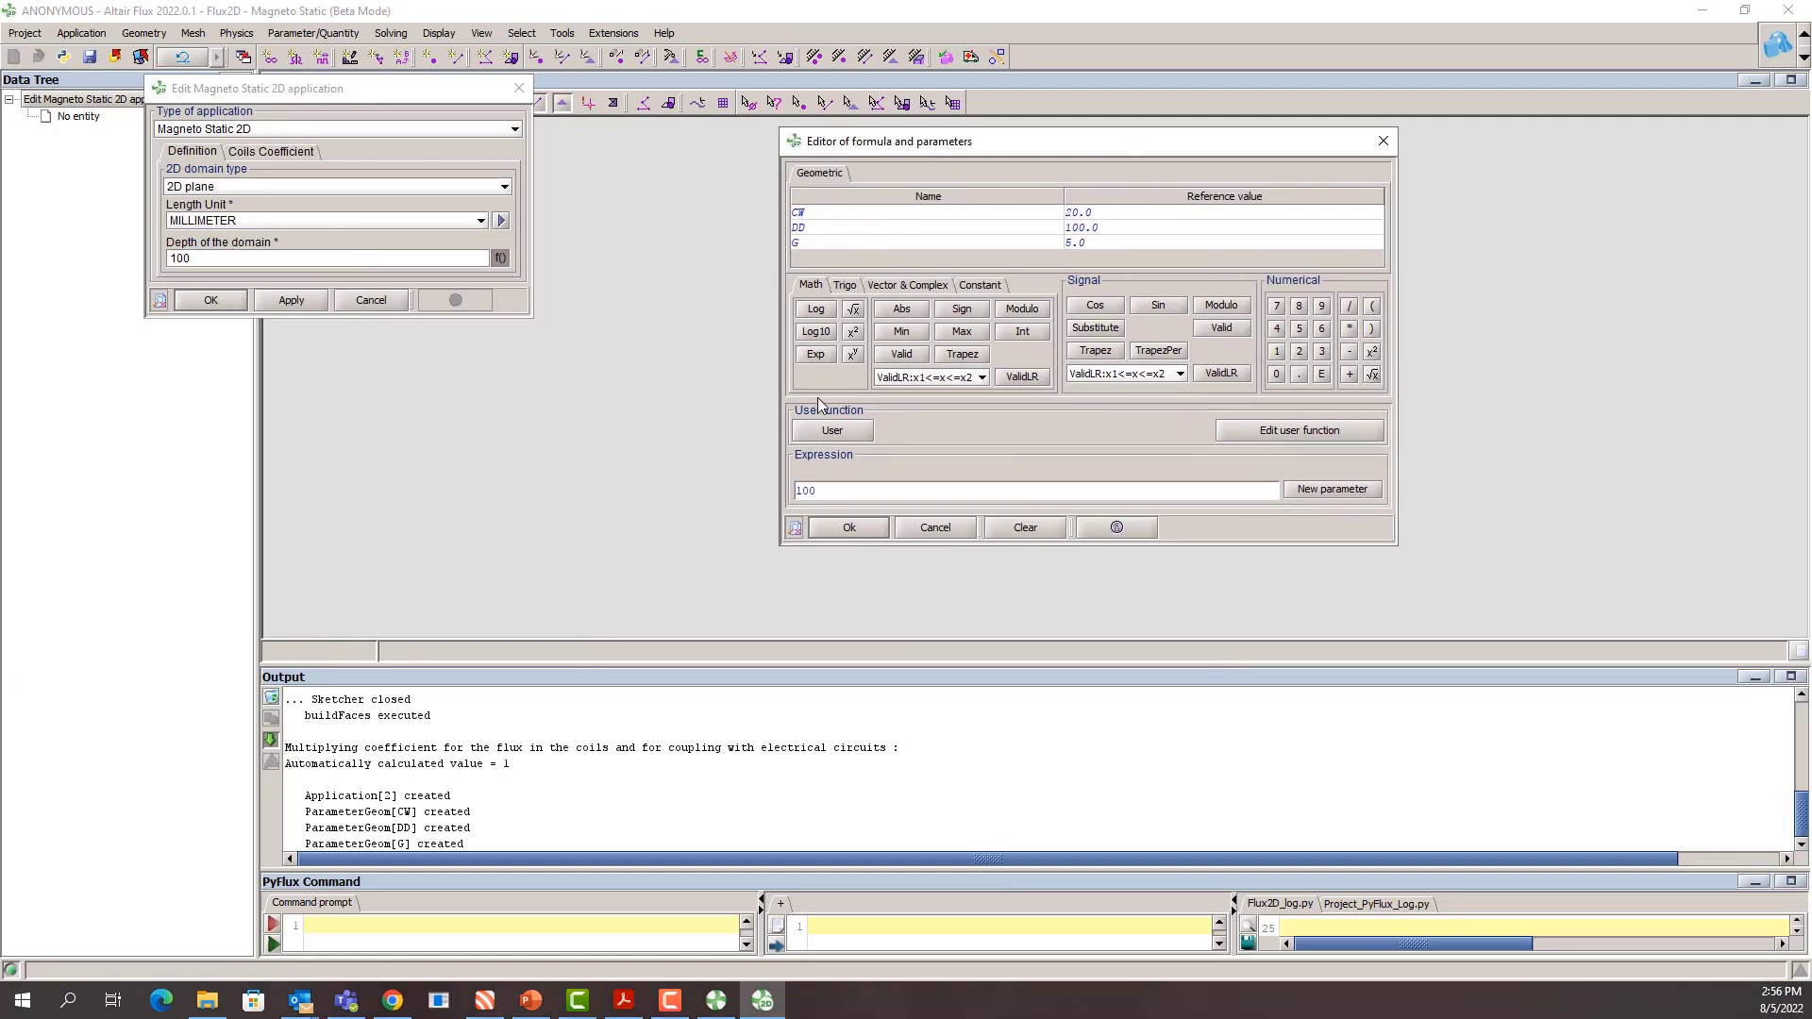
double_click(856, 497)
key(BackSpace)
double_click(798, 227)
click(855, 528)
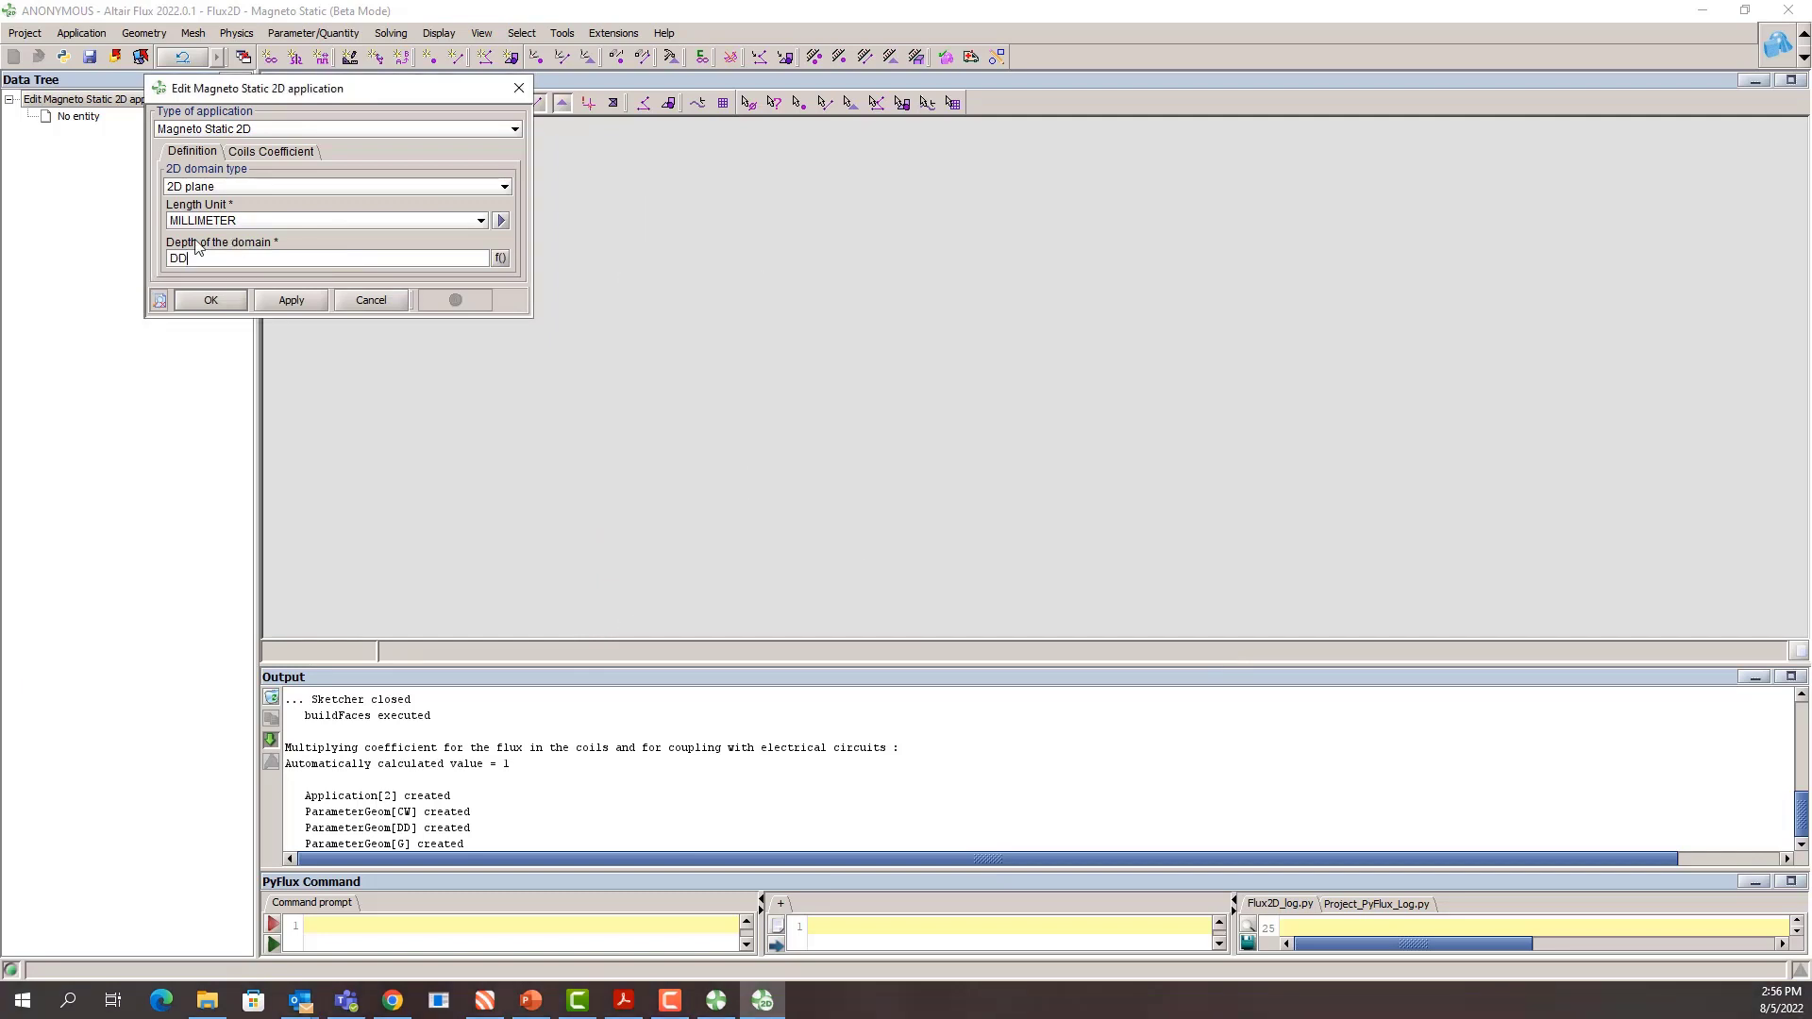
click(203, 300)
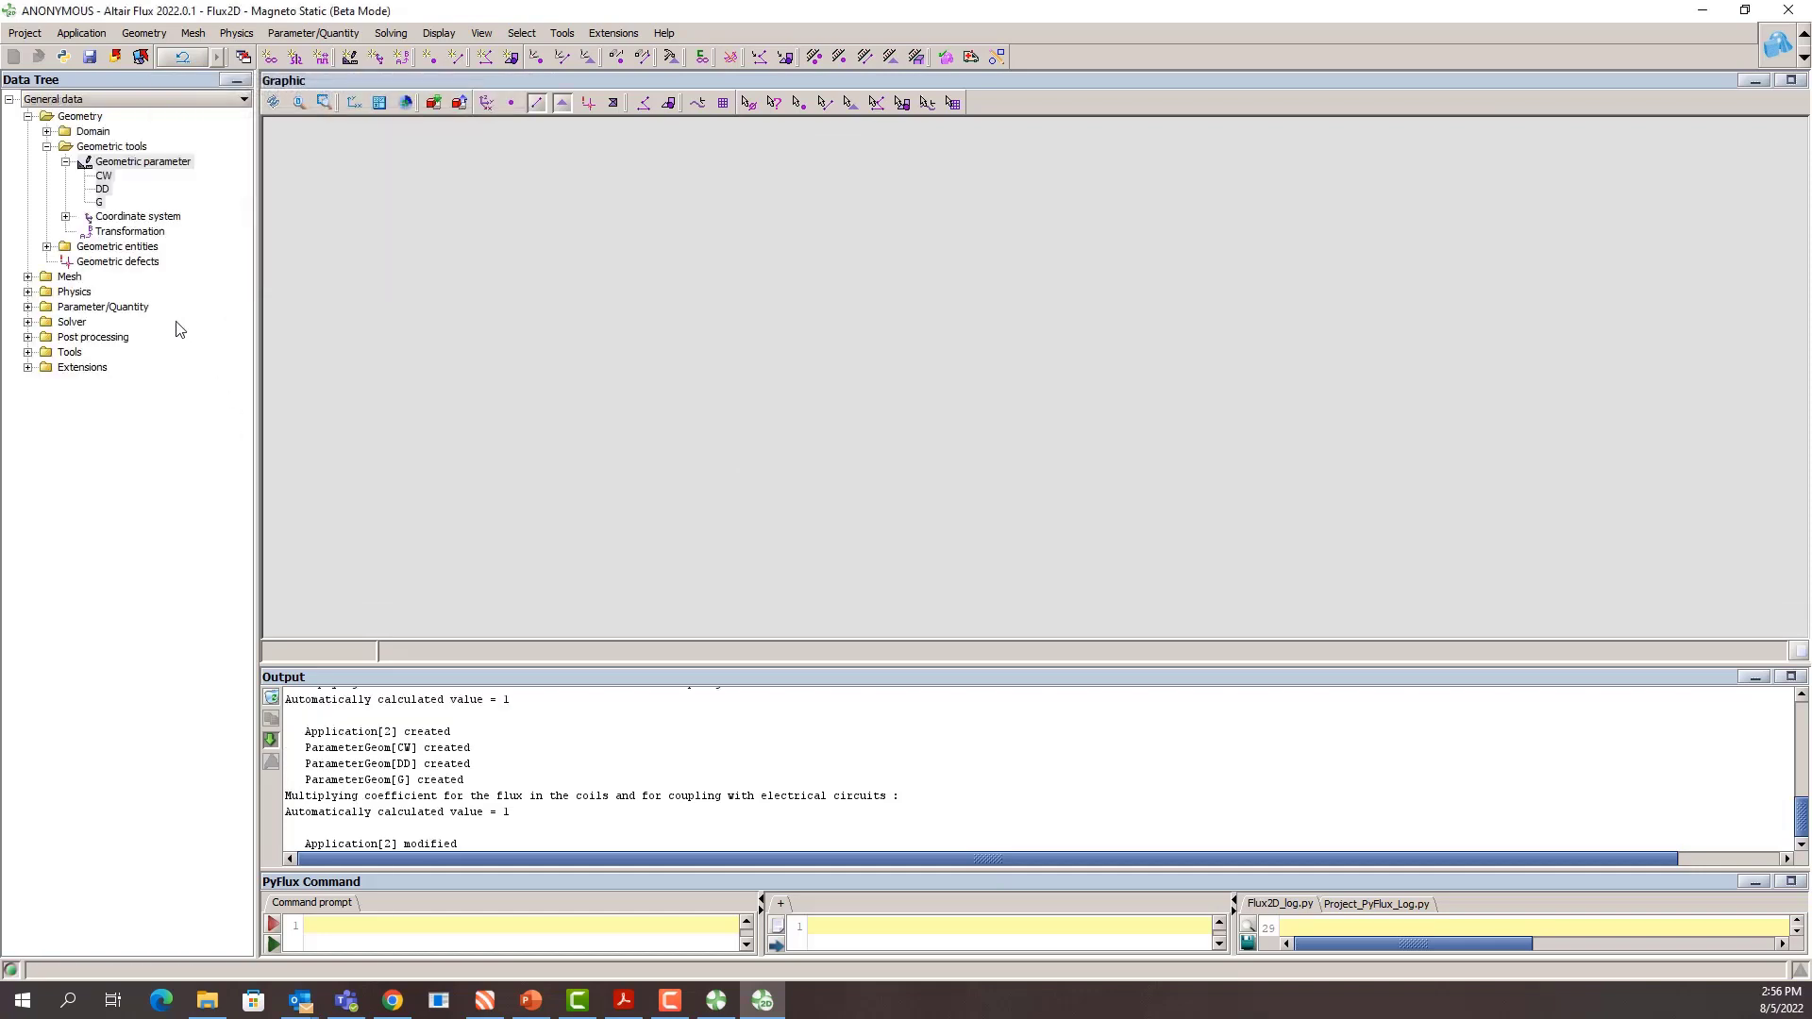
Step: Create the first C-core point at (125, 125)
click(66, 162)
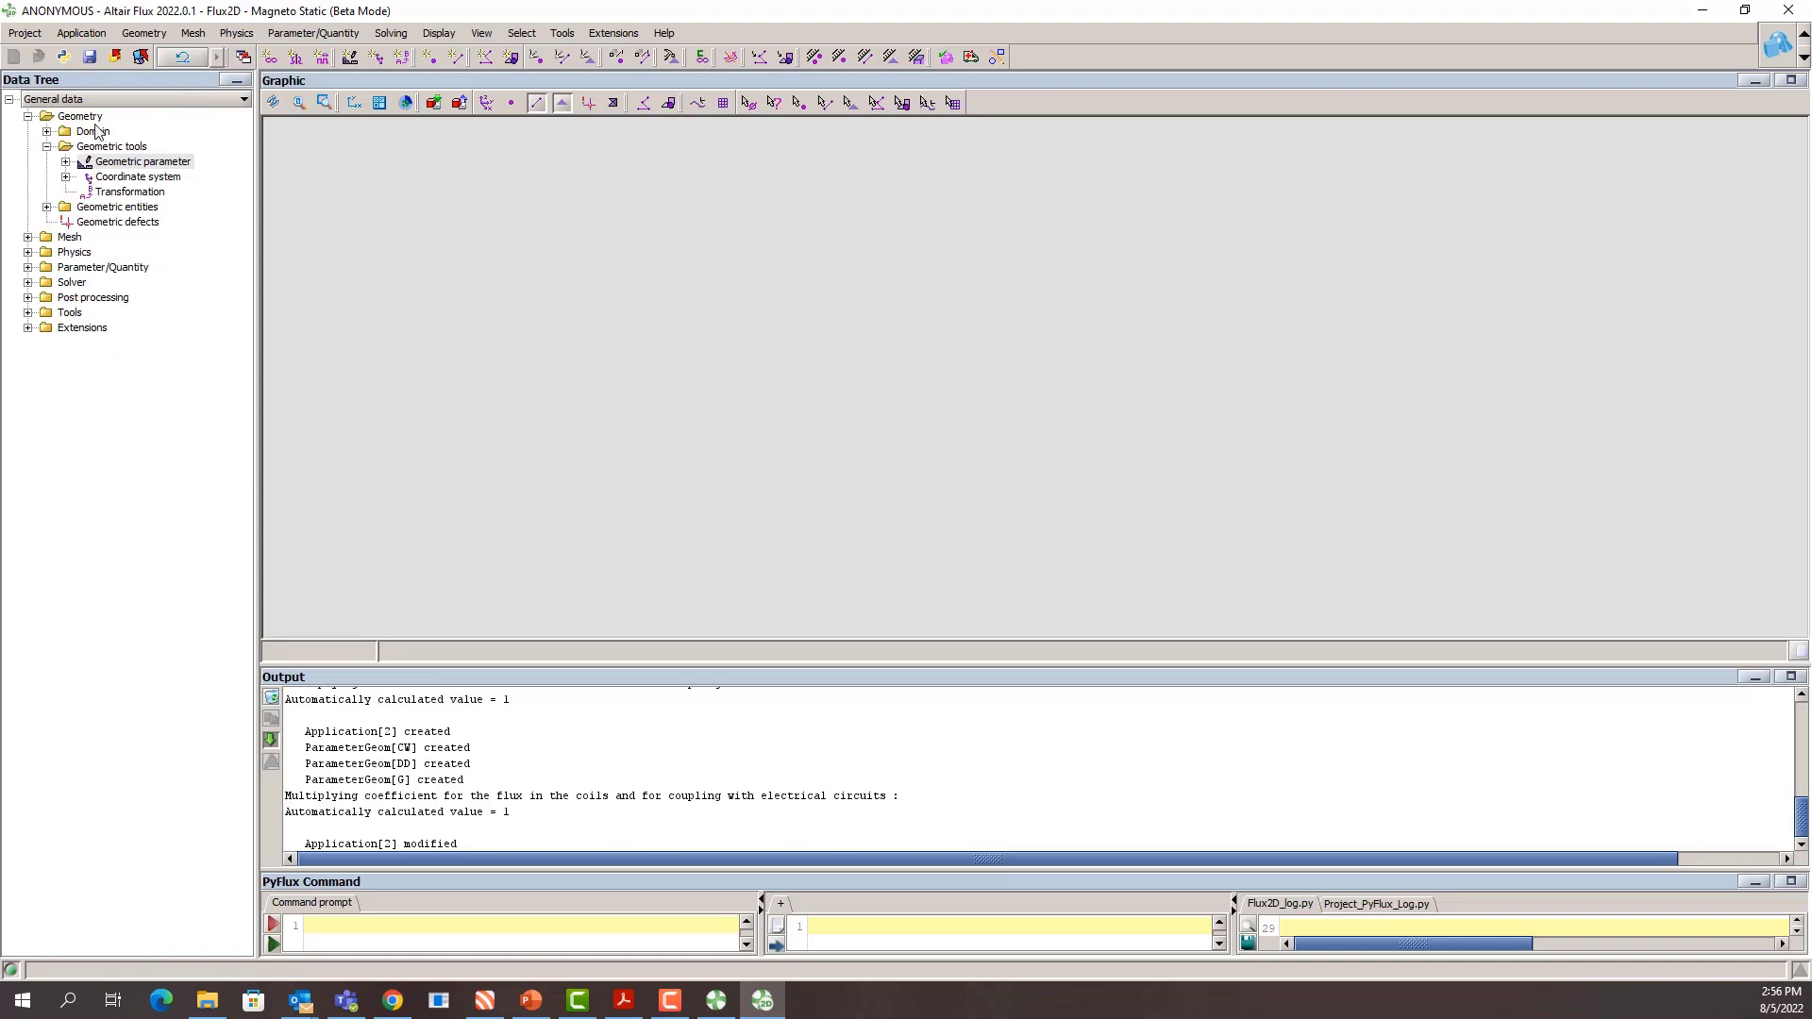
click(46, 206)
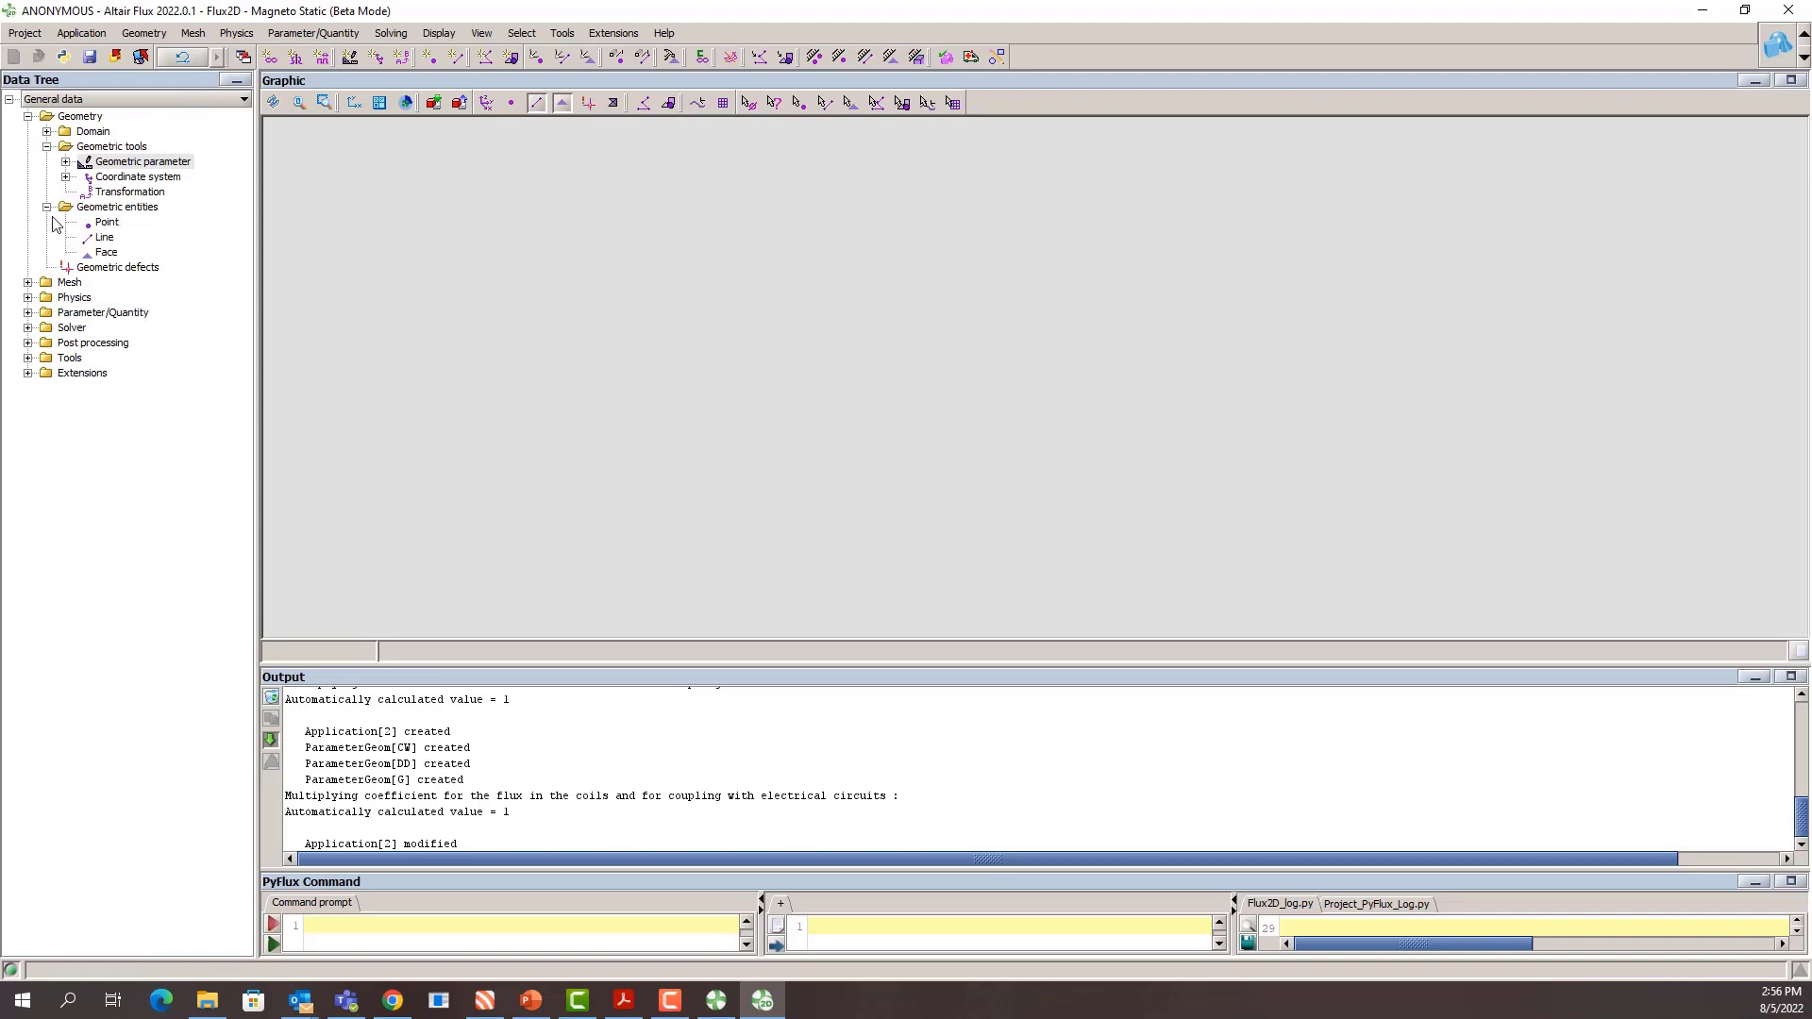
click(106, 222)
right_click(110, 223)
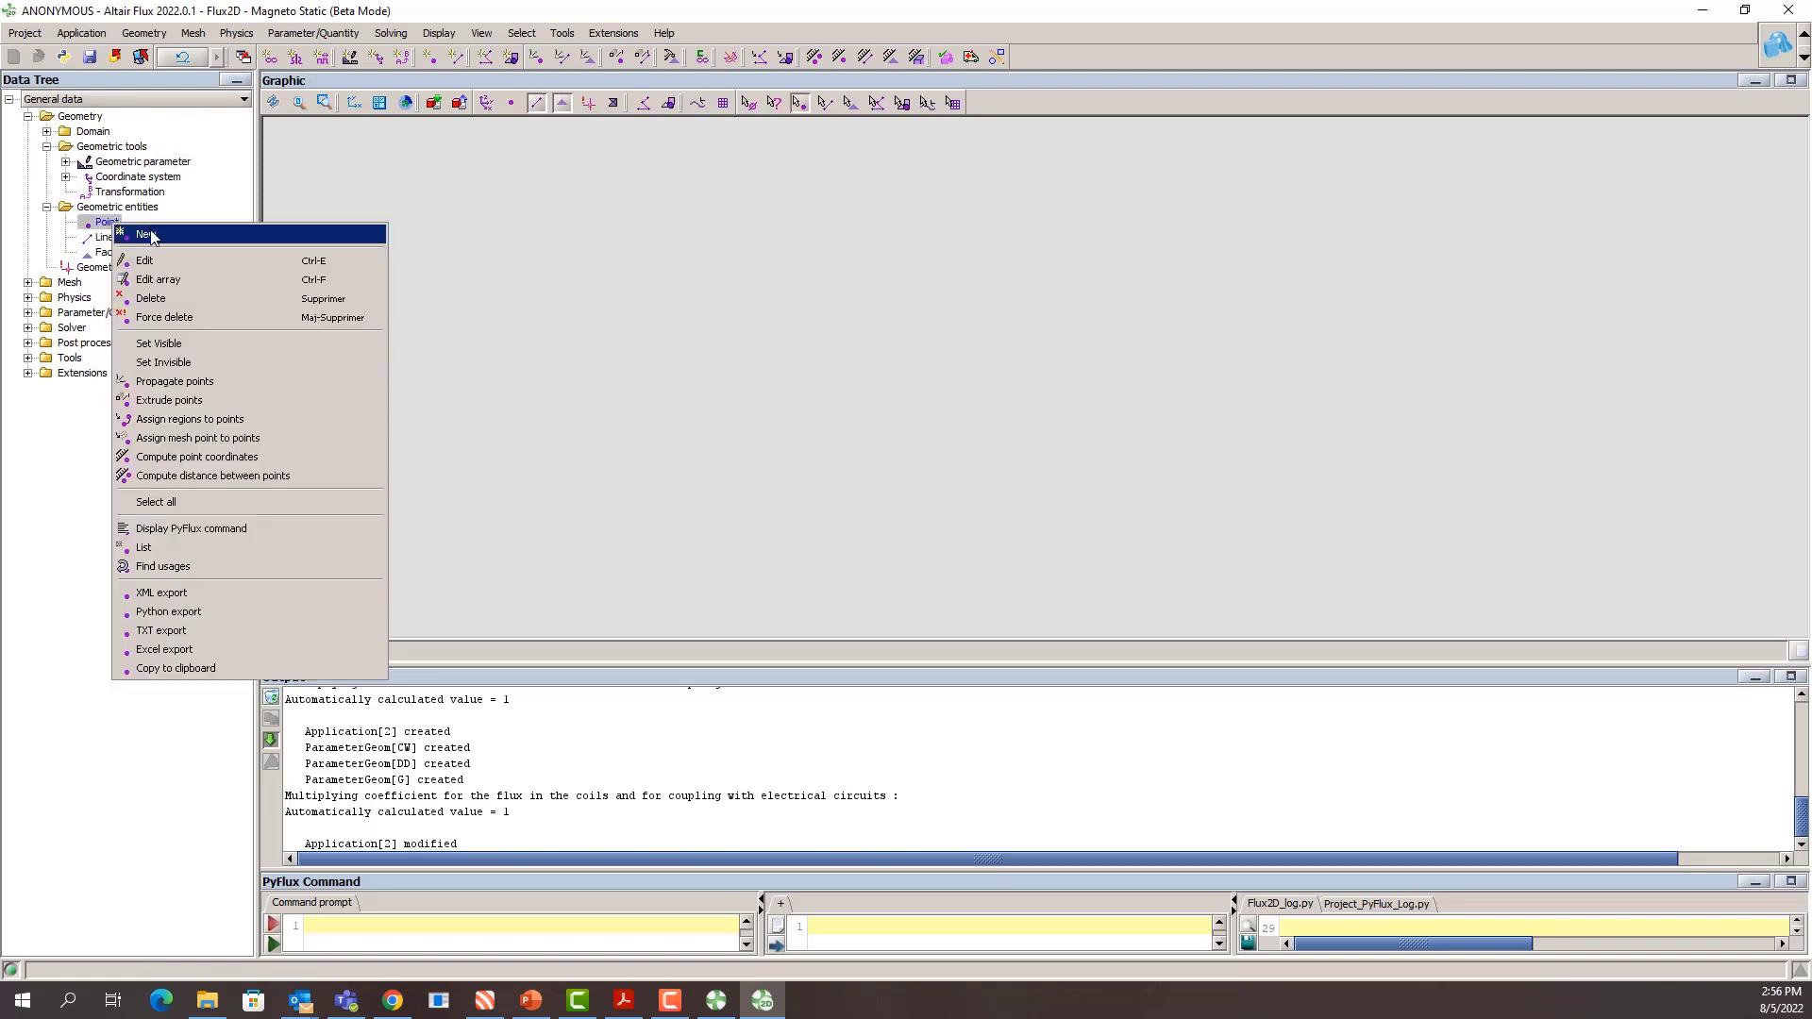
click(149, 235)
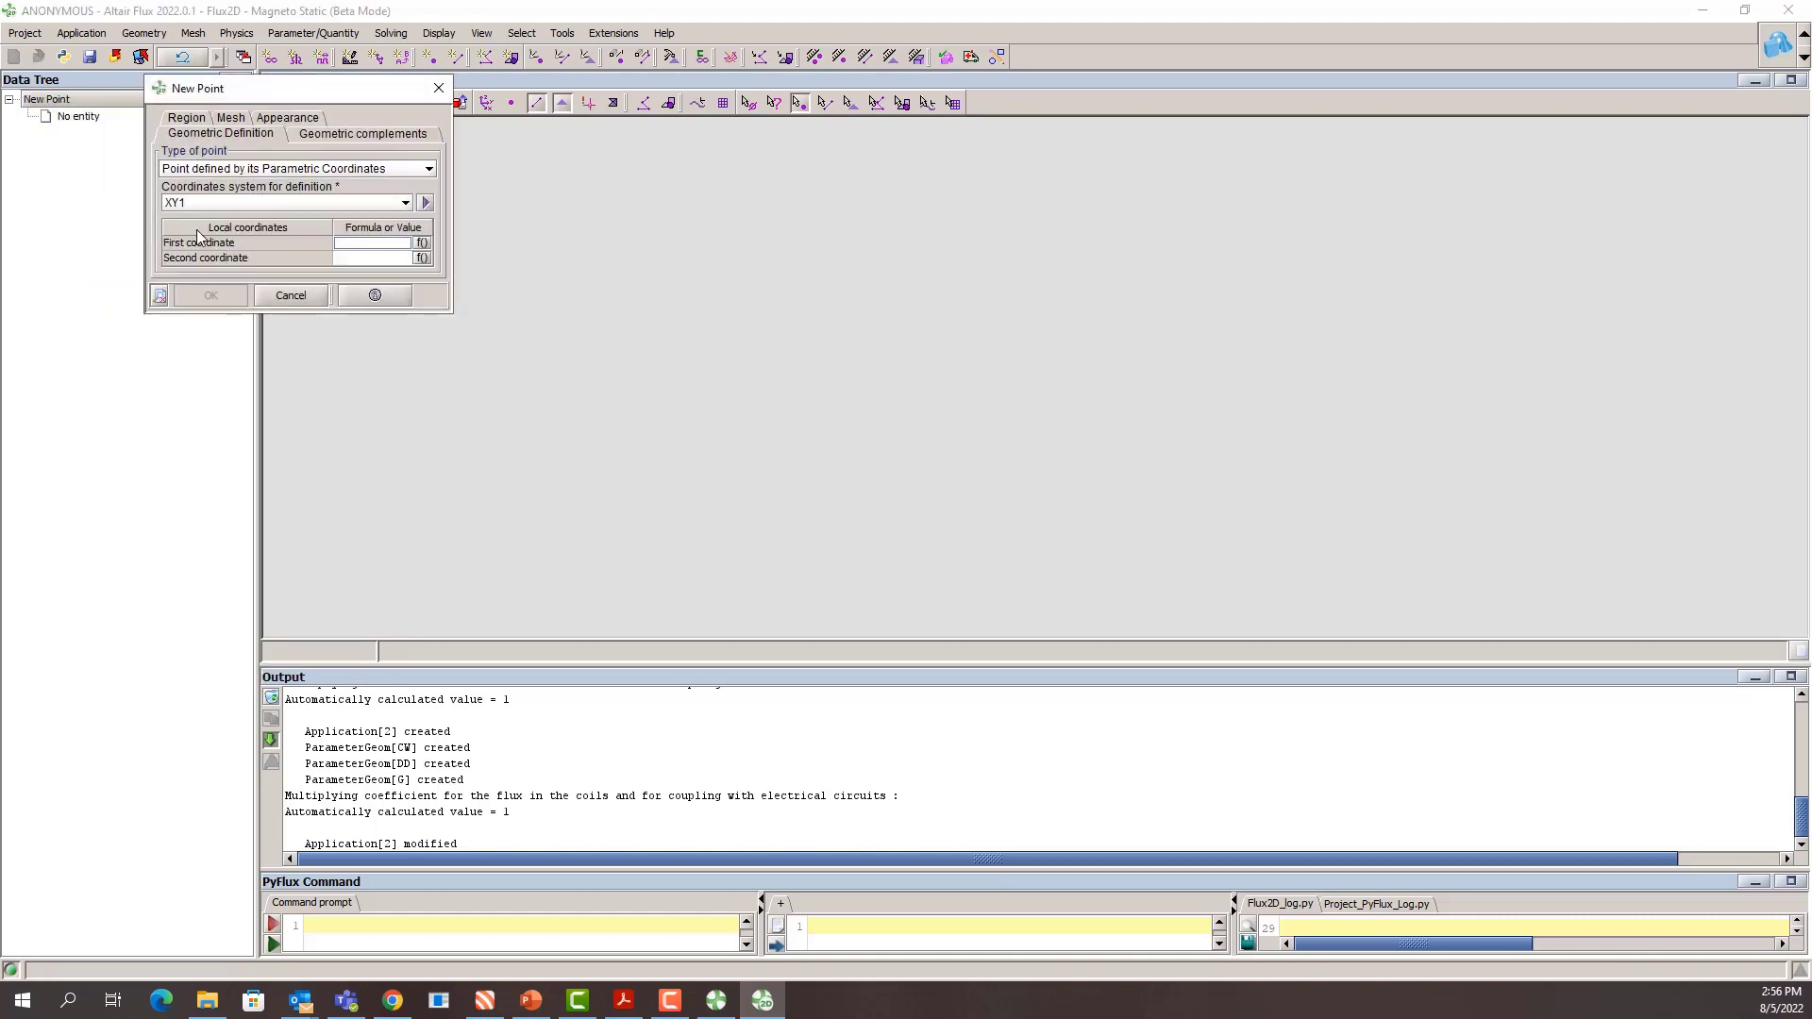
click(351, 242)
text(125)
click(361, 257)
text(125)
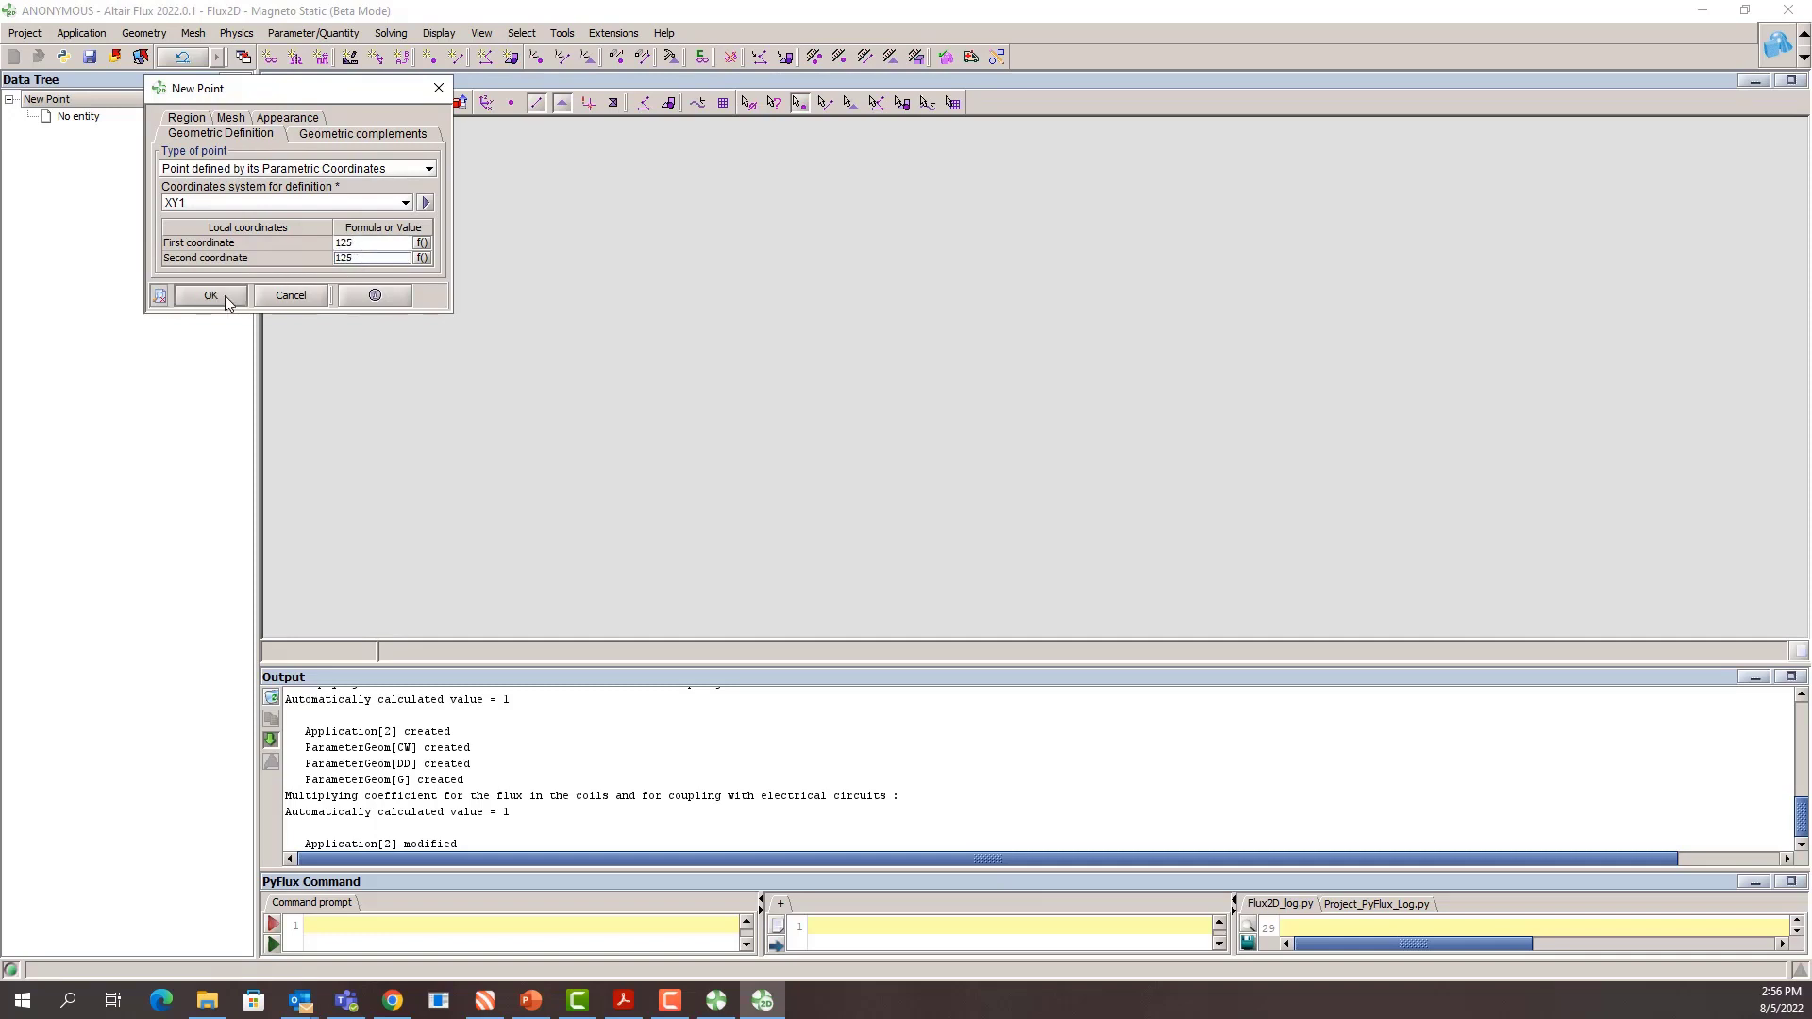
click(225, 297)
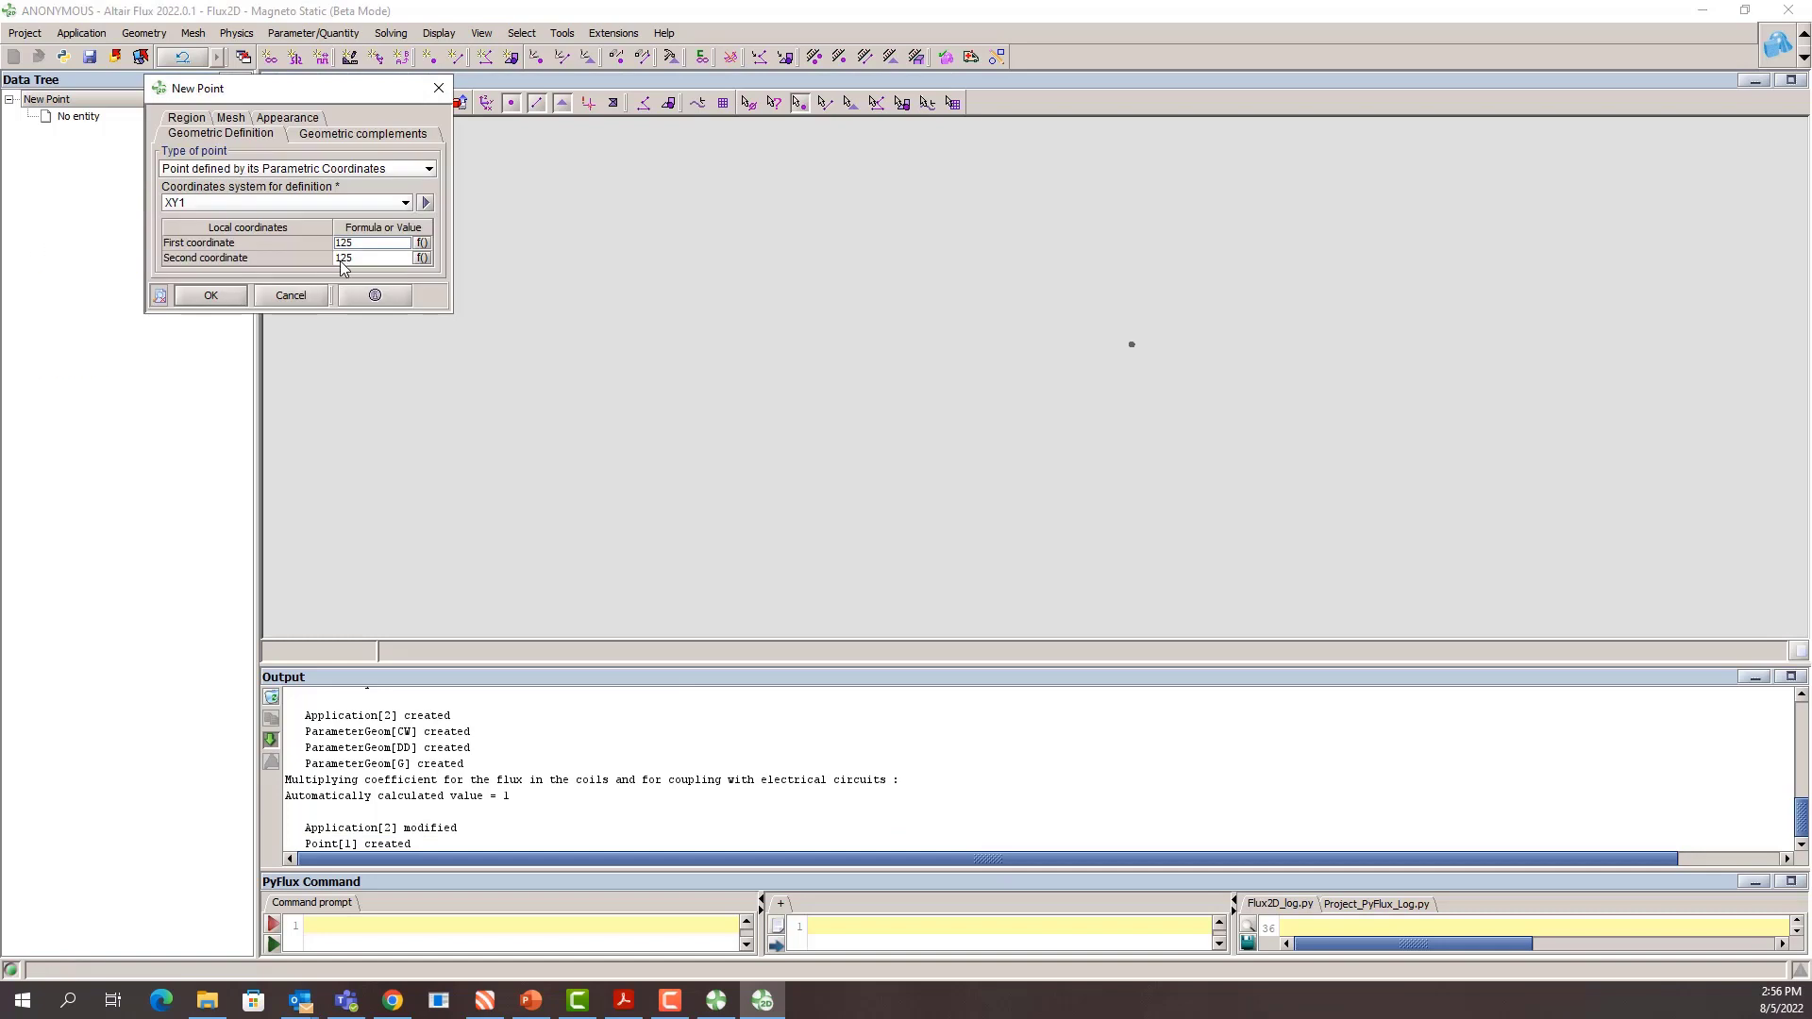
Step: Create points at (125, -125), (275, -225) and (275, 225)
click(202, 296)
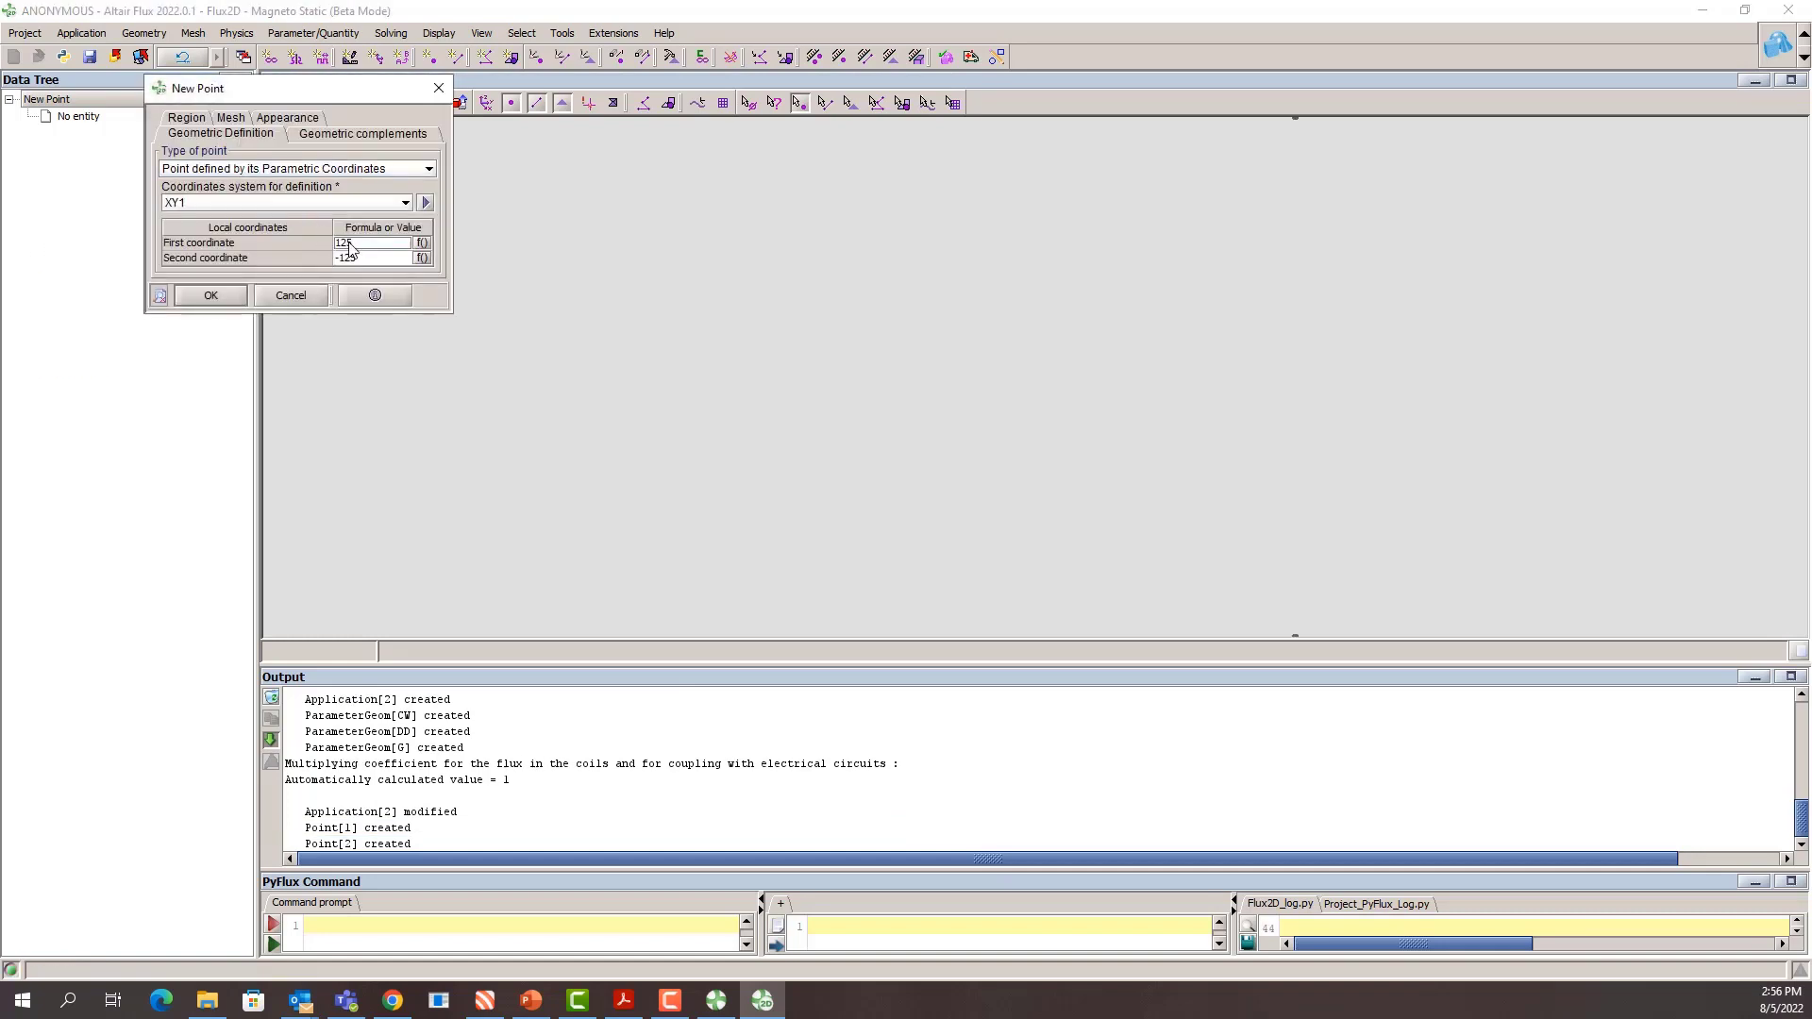
text(275)
key(Tab)
text(-225)
click(212, 295)
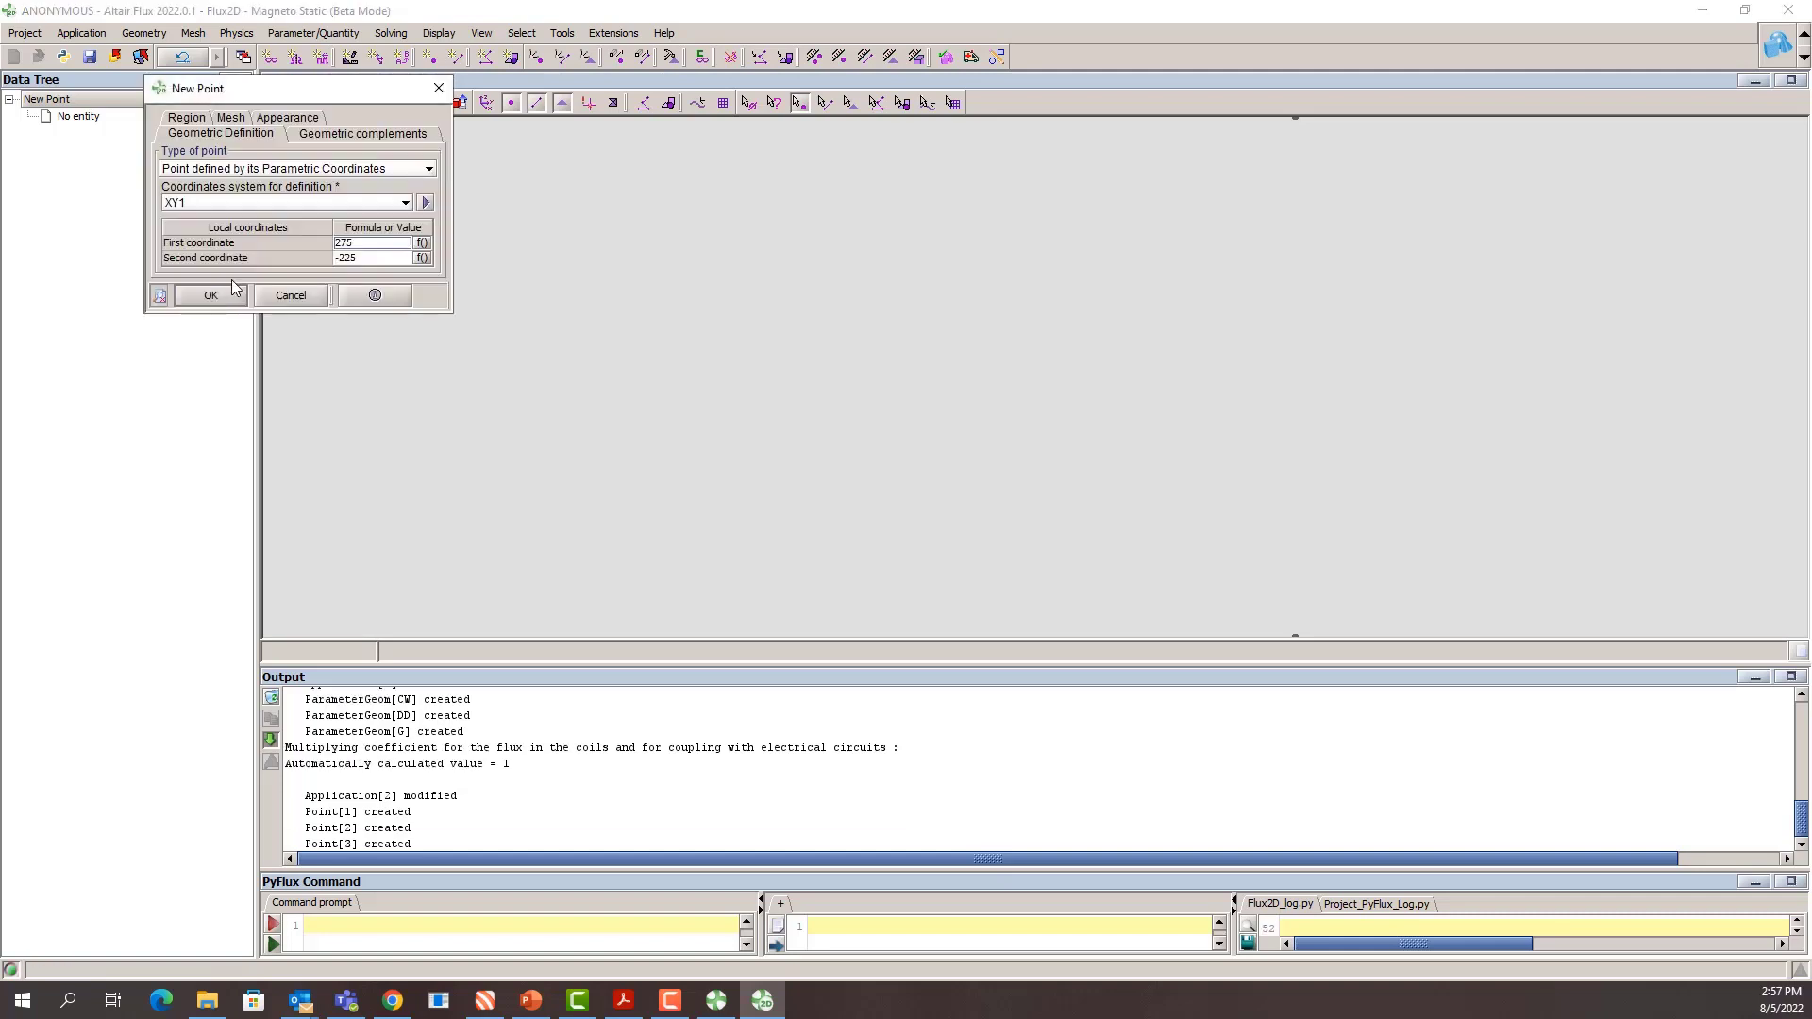
click(344, 258)
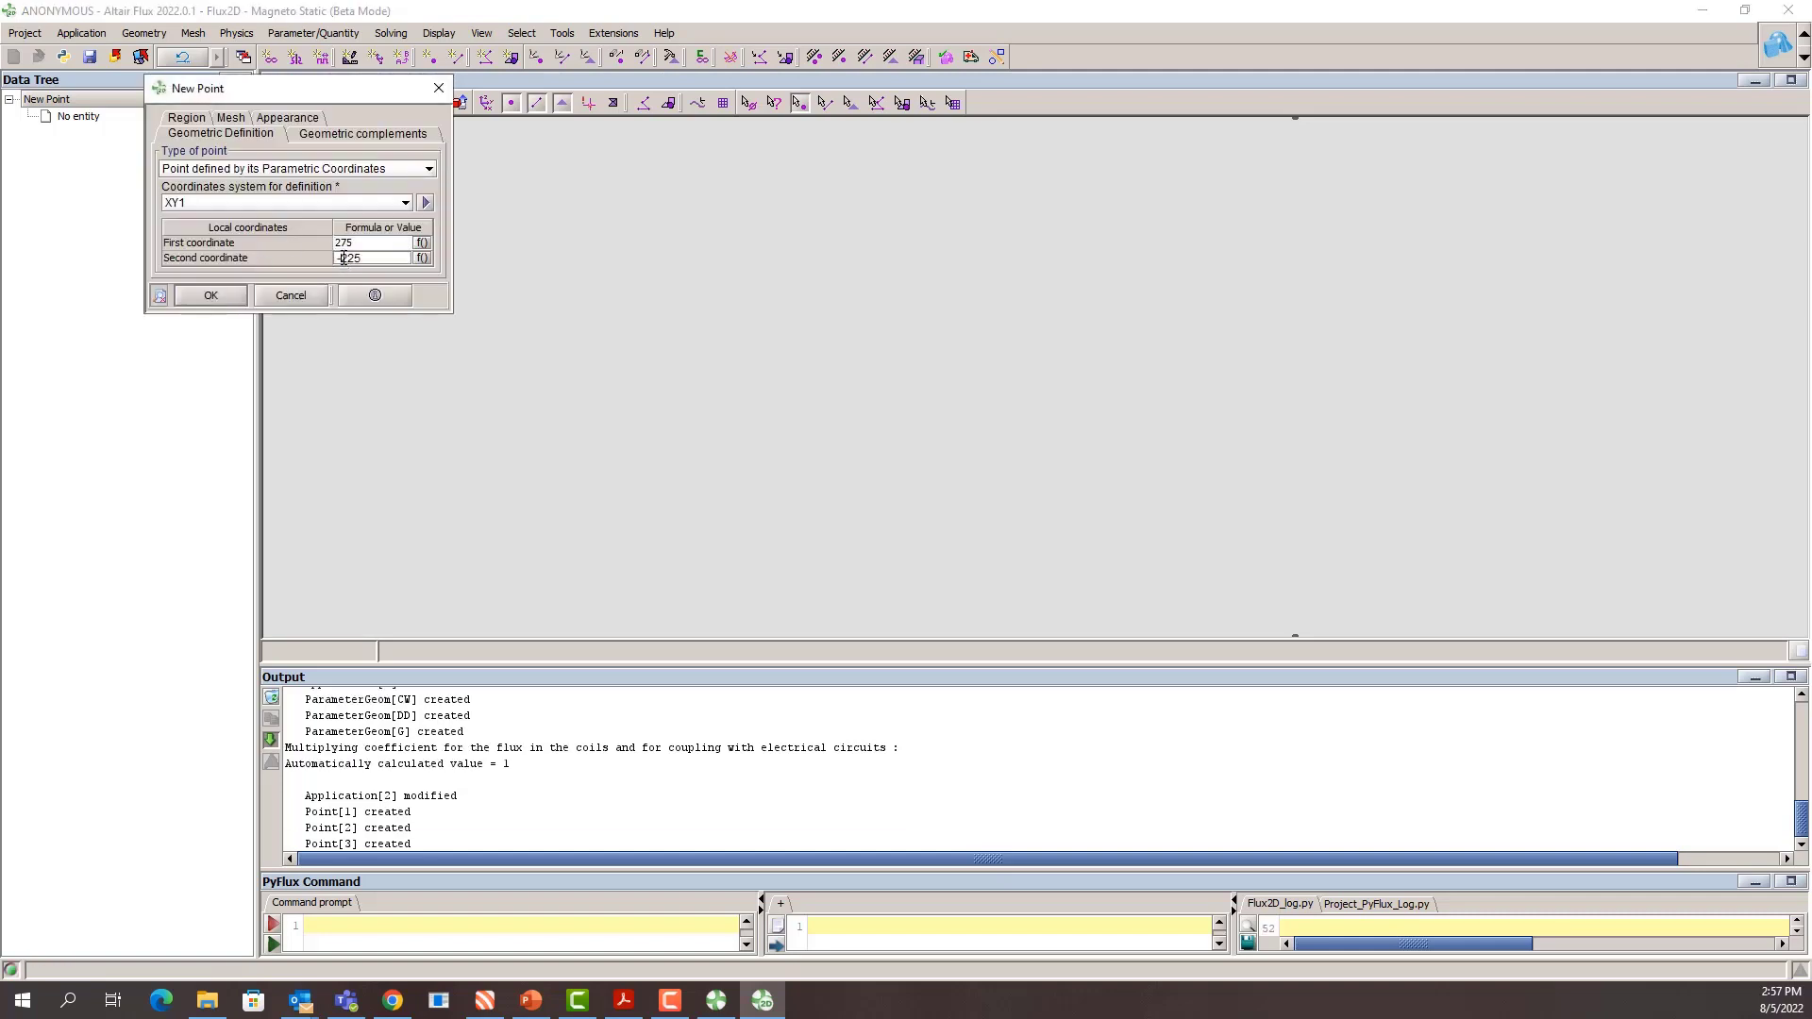
click(230, 297)
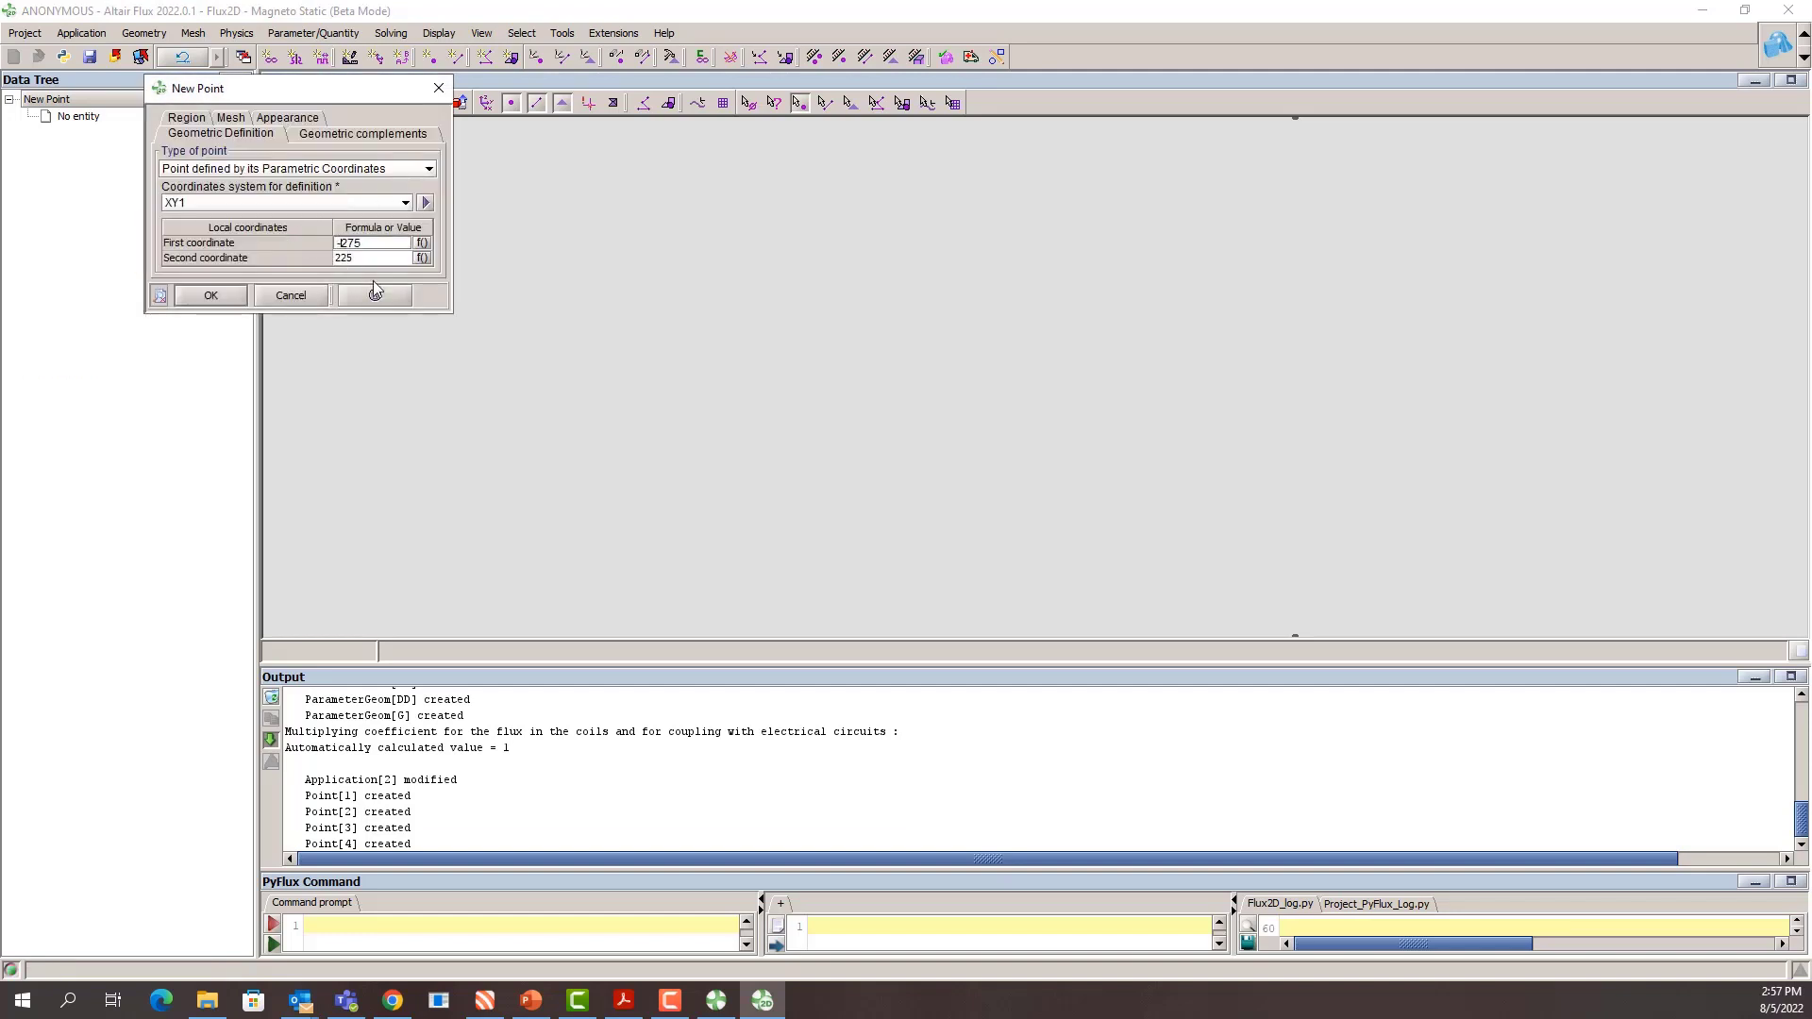
Step: Create Points 5–8, including (-125, -125), (-125, 125) and (-275, -225)
click(219, 296)
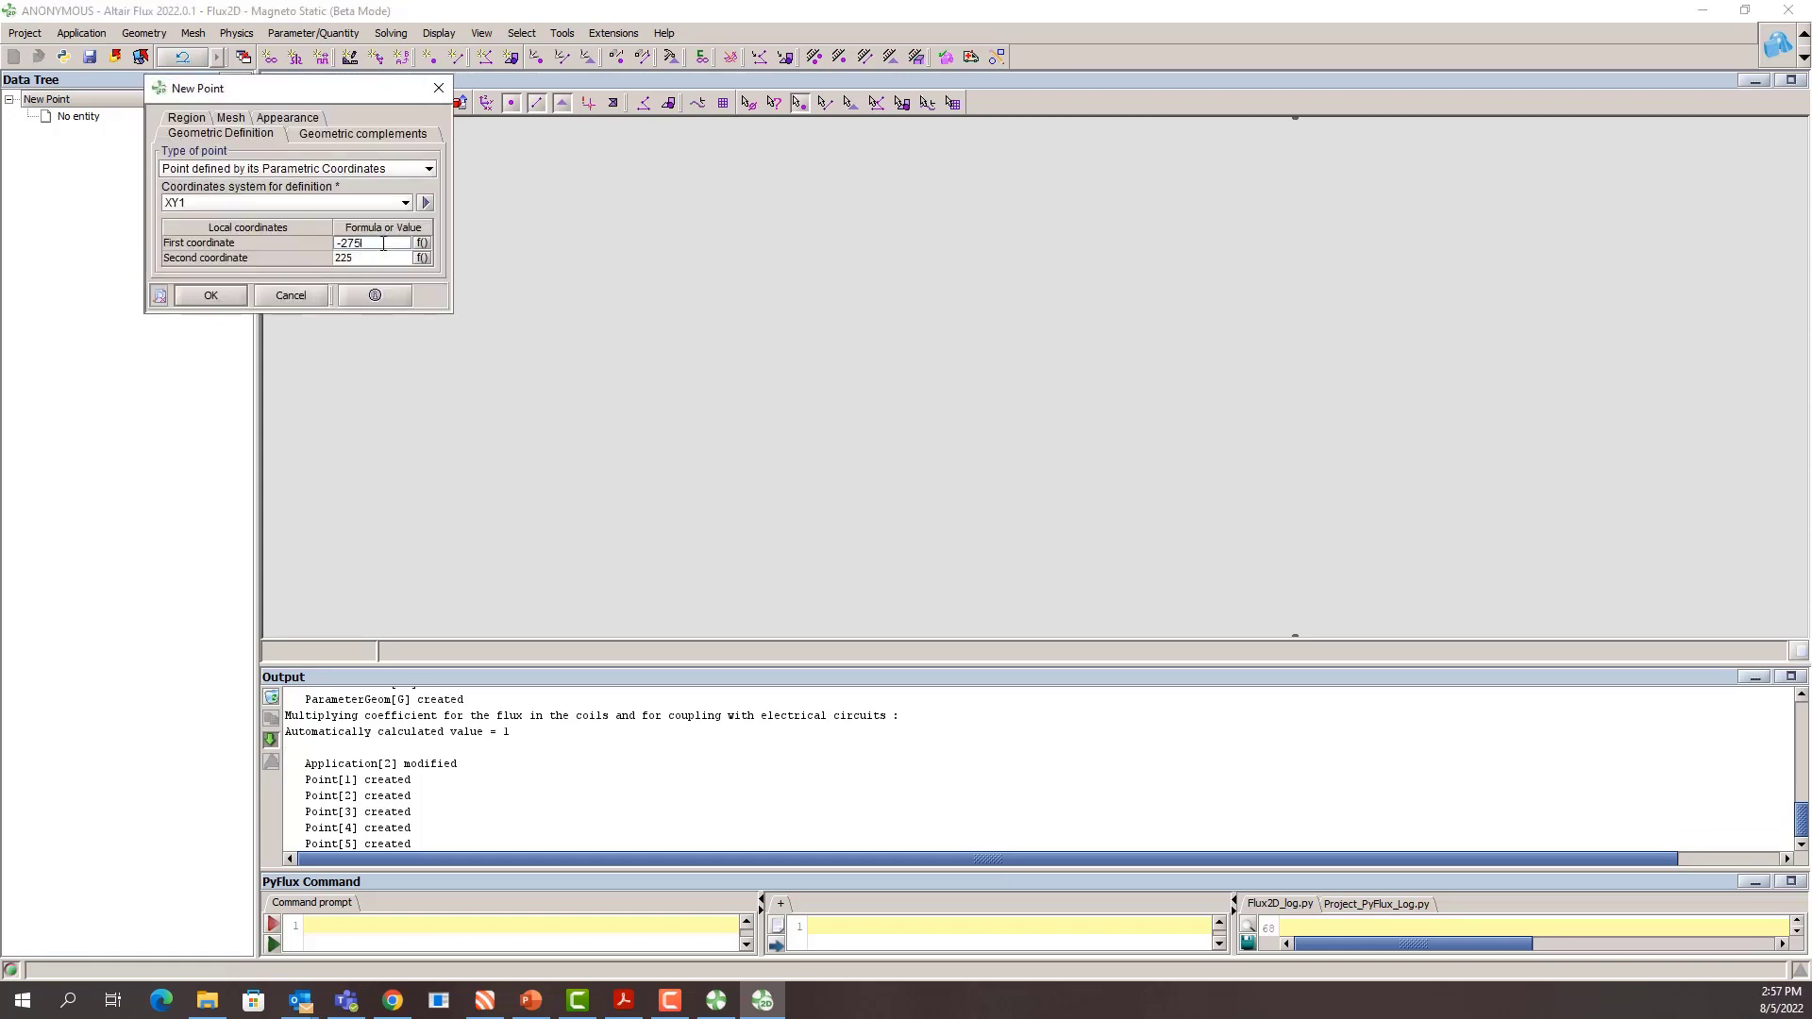
double_click(351, 243)
text(12)
click(377, 258)
key(BackSpace)
key(BackSpace)
text(-125)
click(225, 294)
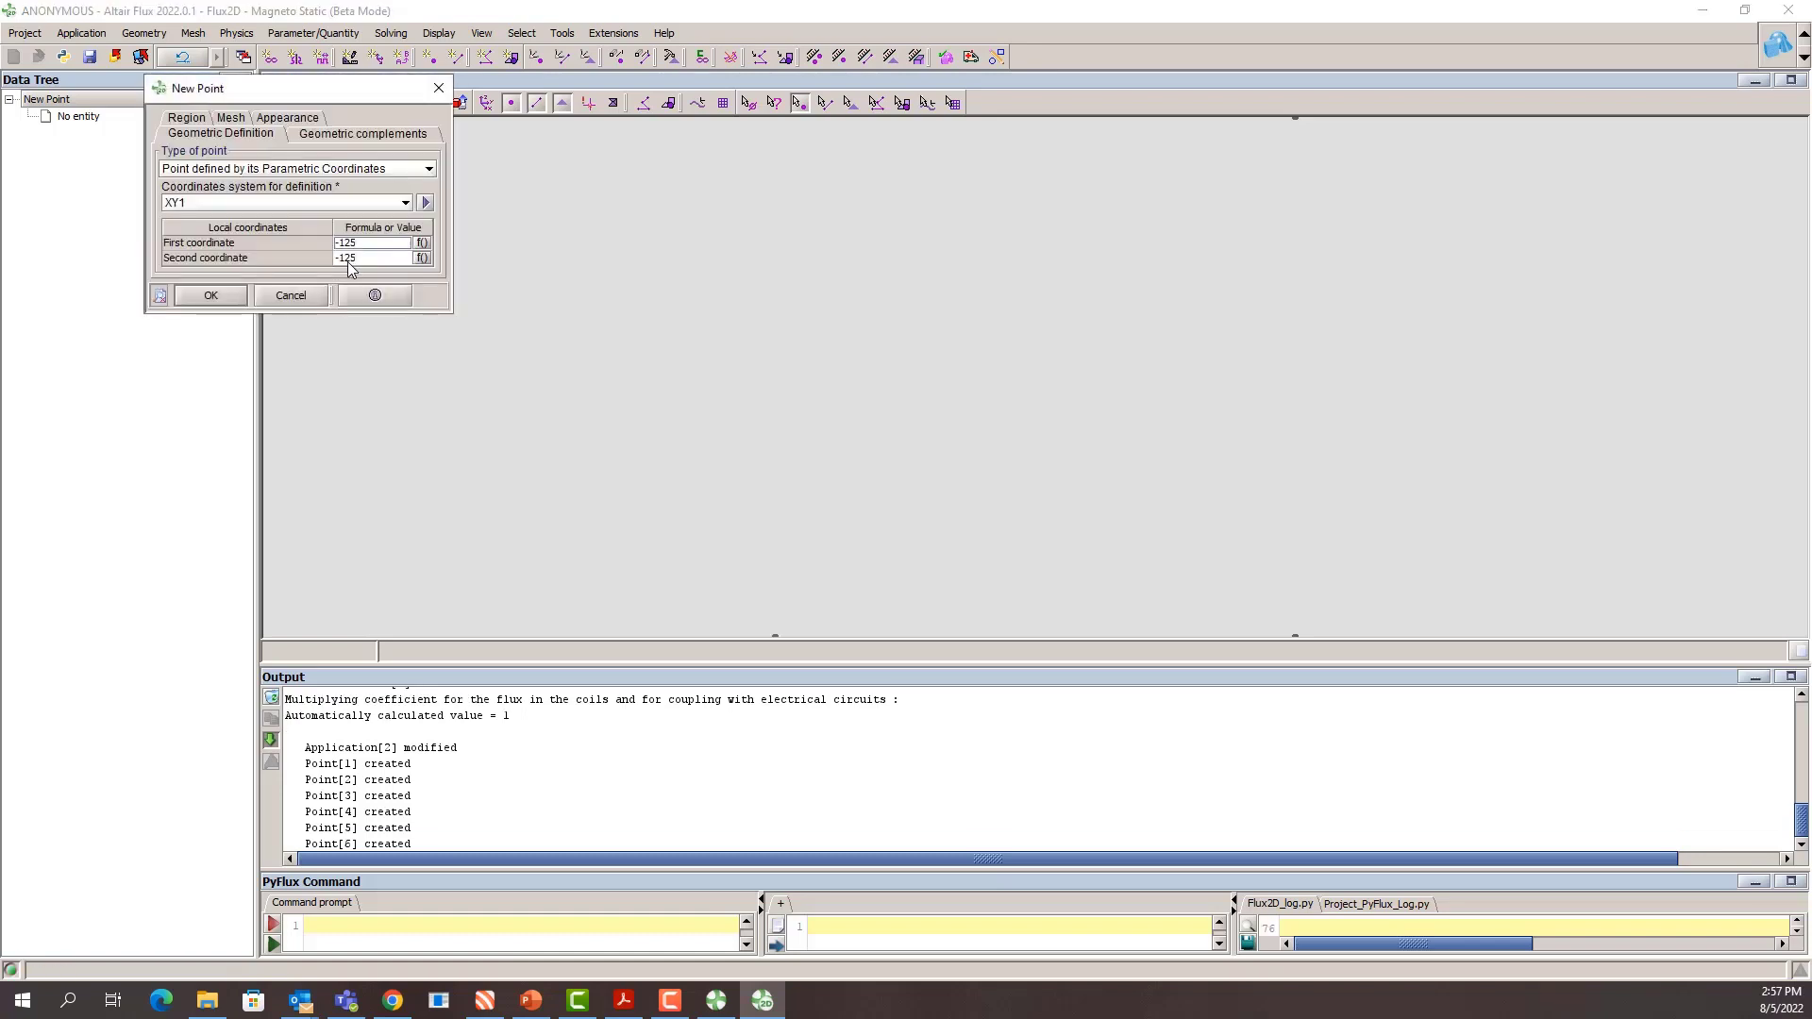
click(230, 293)
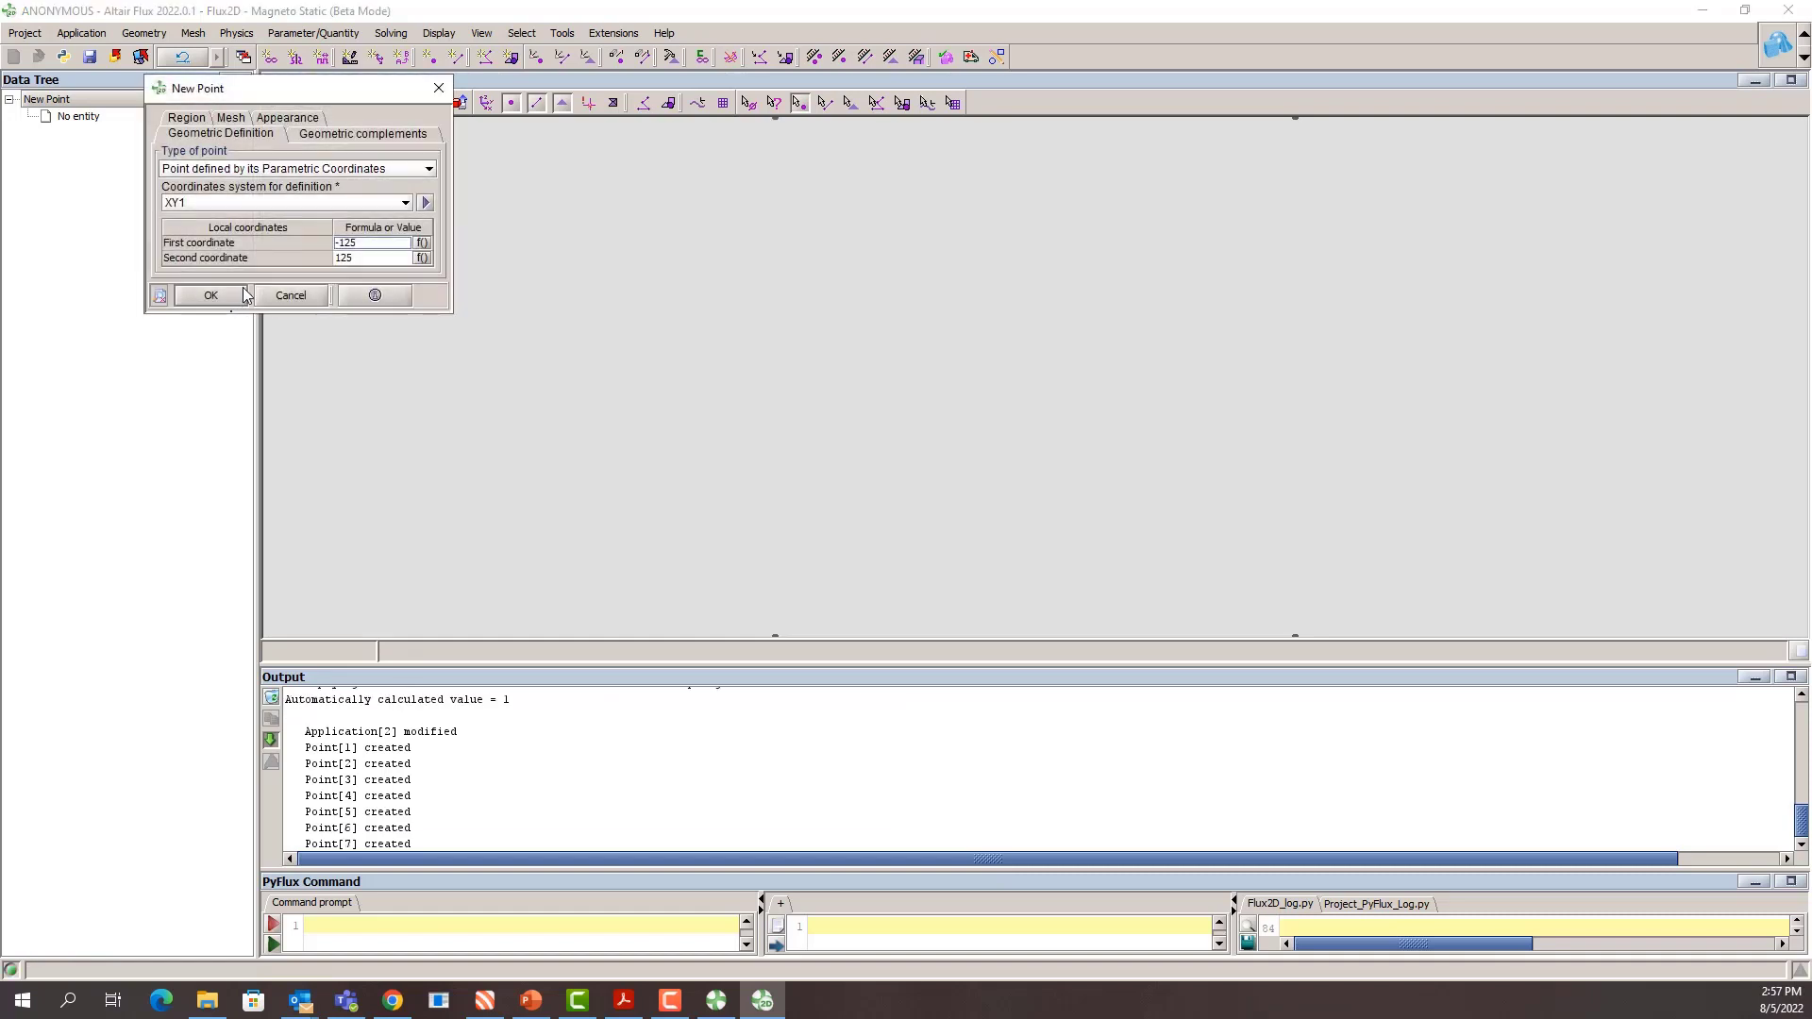
click(352, 238)
key(BackSpace)
key(BackSpace)
key(BackSpace)
text(275)
text(-225)
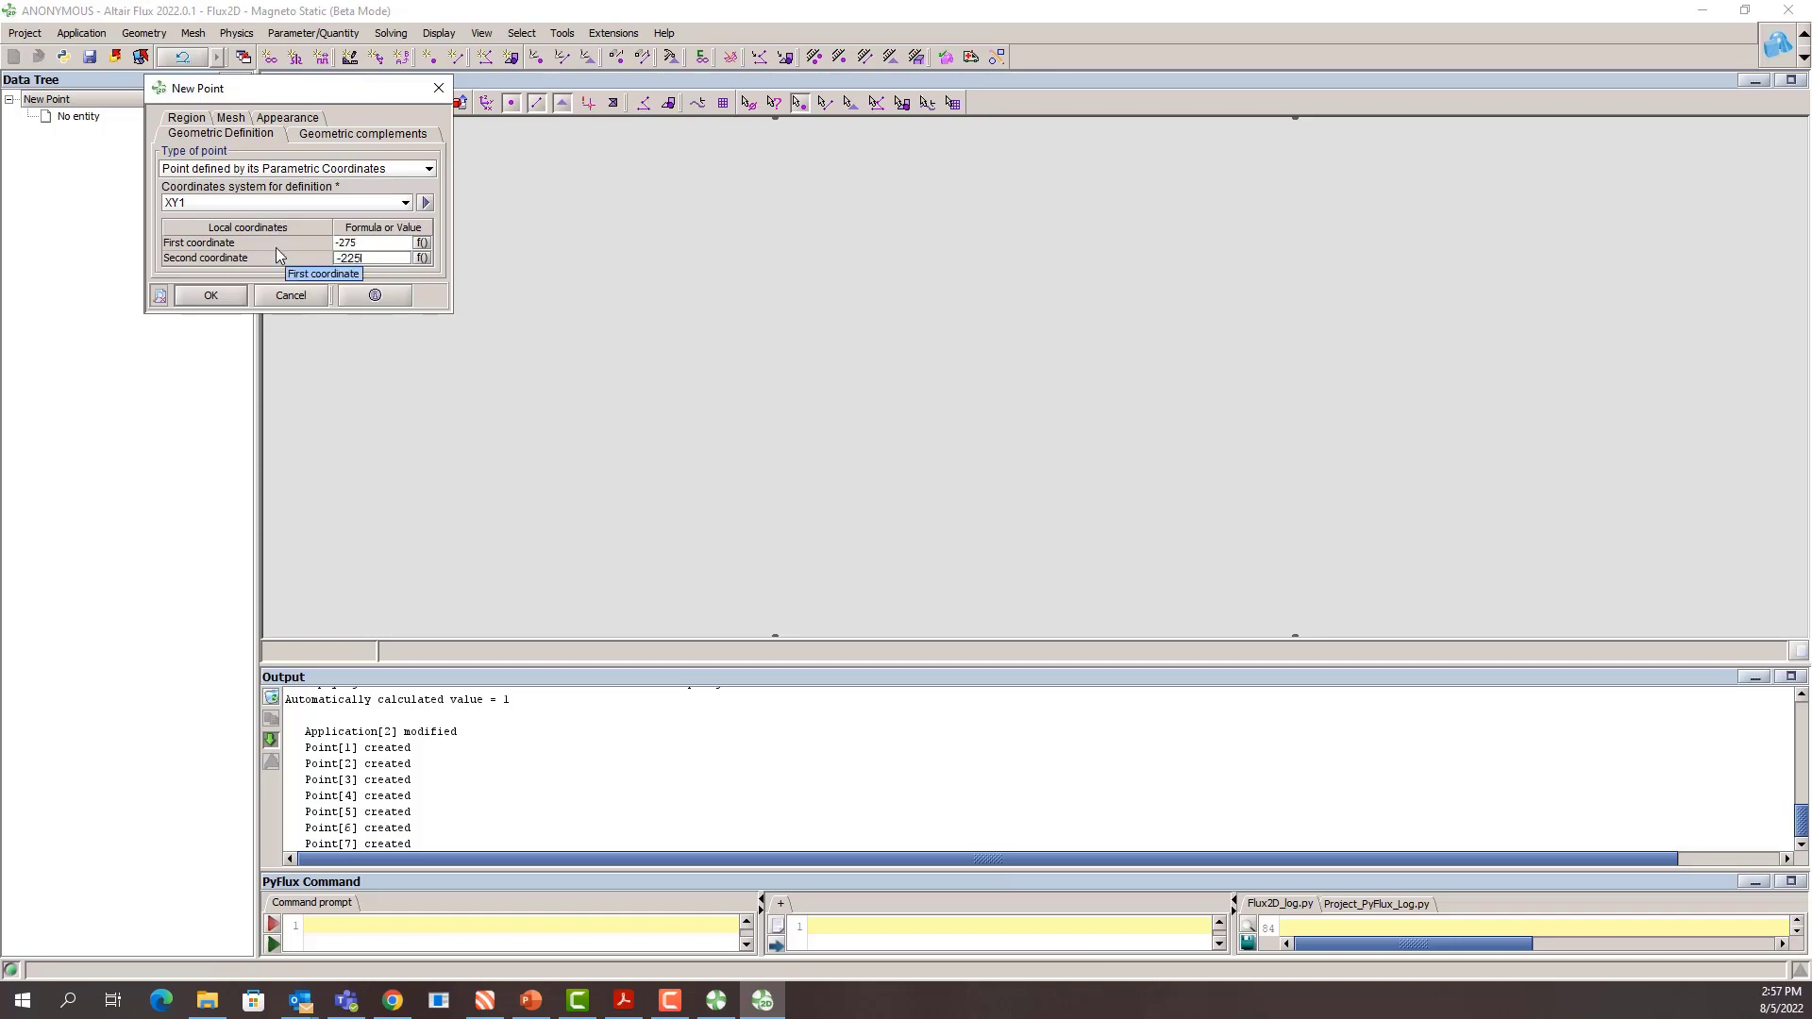
click(223, 298)
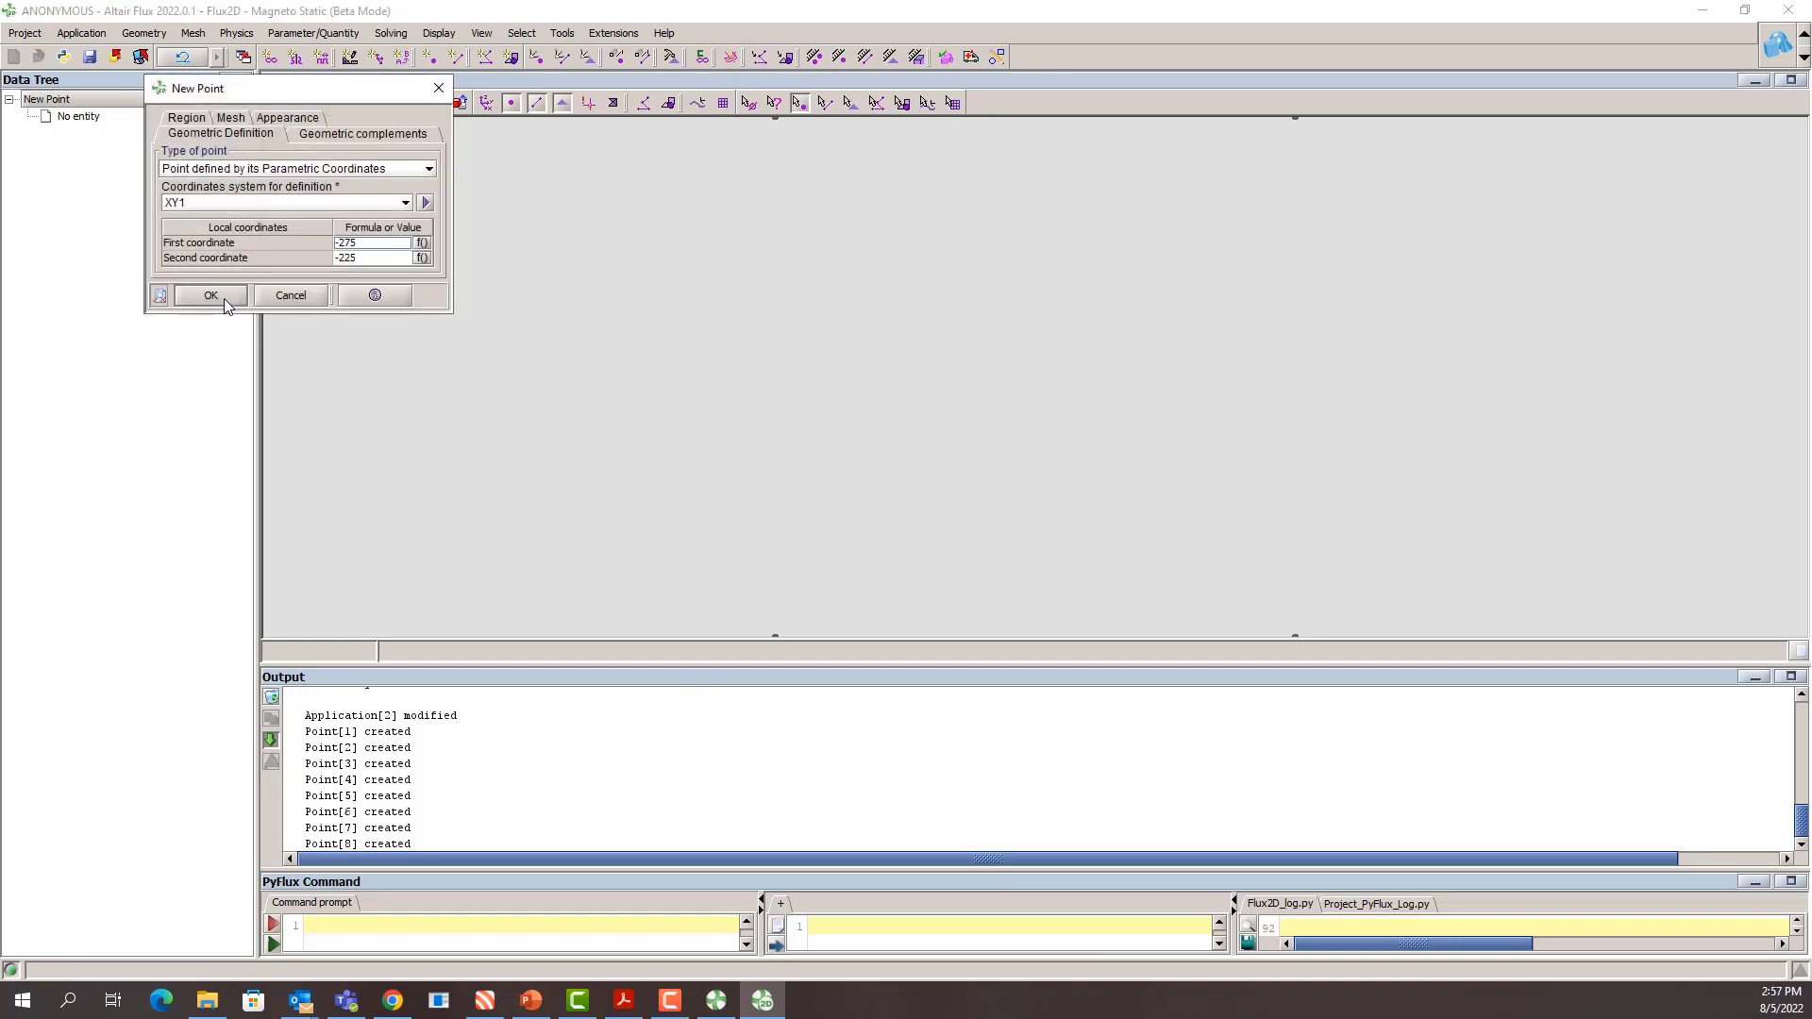
Step: Create parametric points at (-125+CW, 100) and (-125+CW, -100)
drag(373, 244, 342, 243)
text(125+CWI)
key(Tab)
key(BackSpace)
key(BackSpace)
key(BackSpace)
text(100)
key(Return)
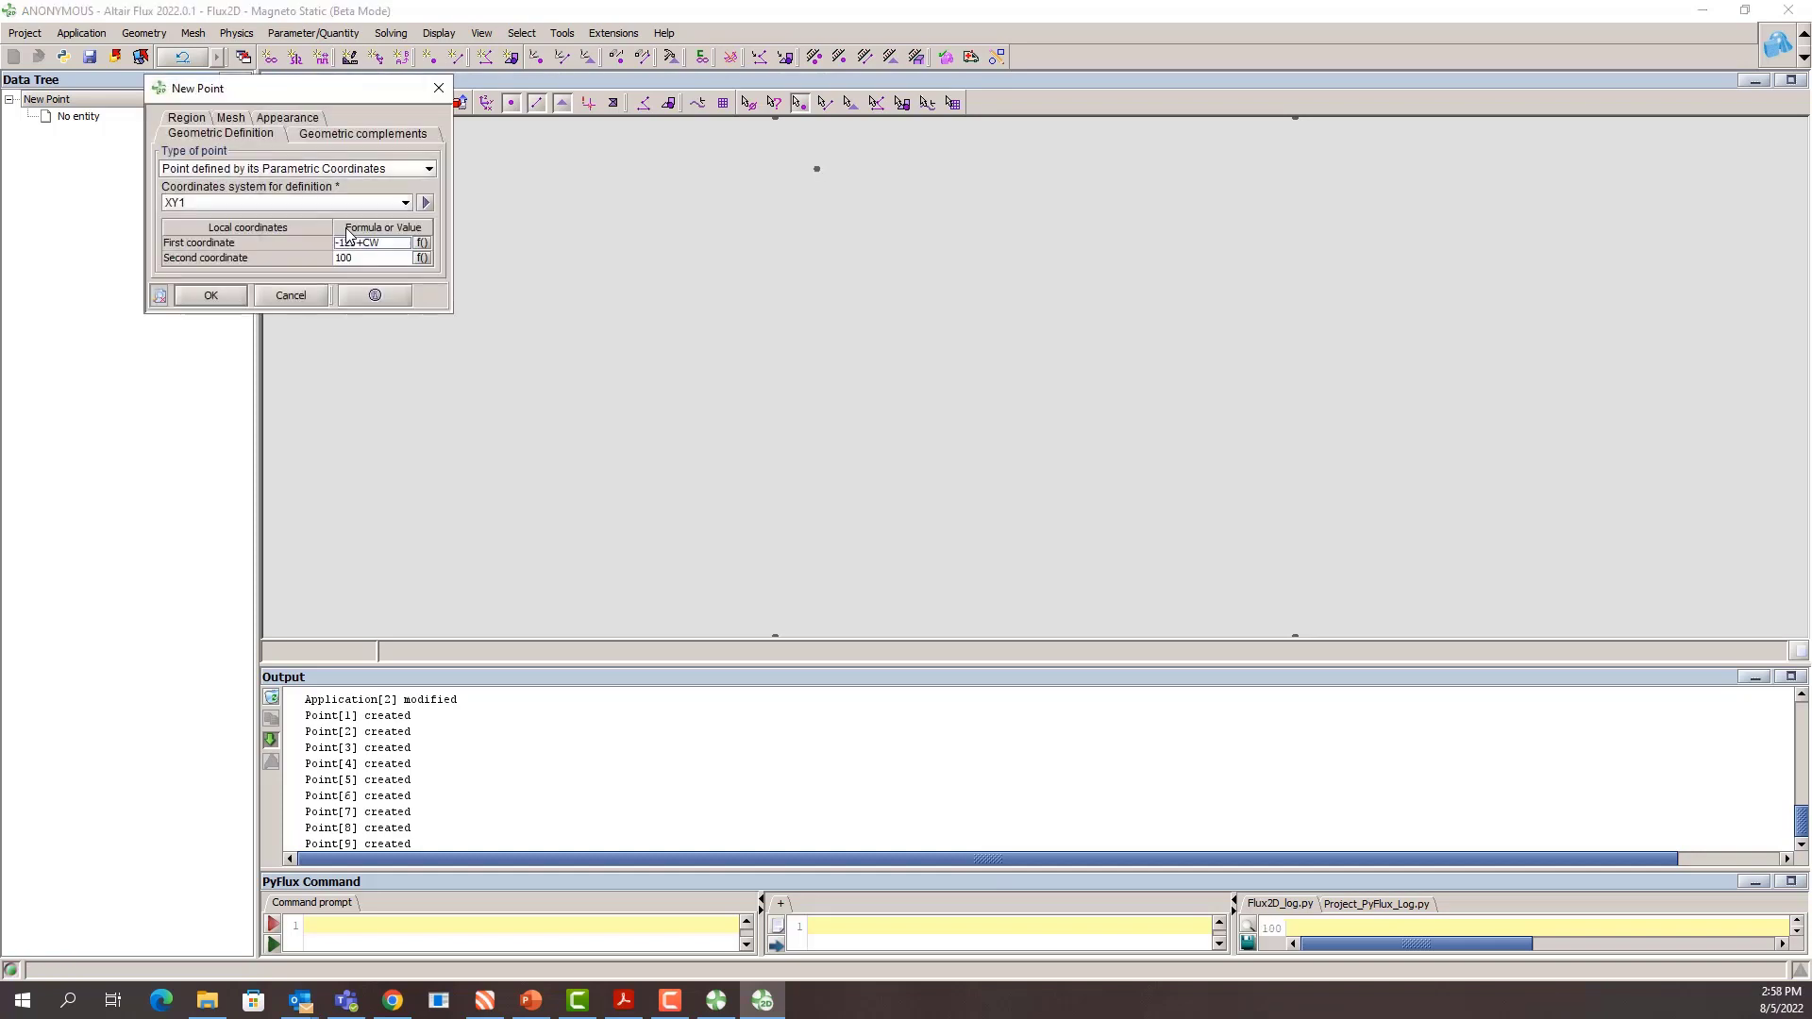
click(337, 259)
text(-)
click(194, 300)
Step: Add further core and gap-side points, including points at x 275 and (275, G)
click(394, 244)
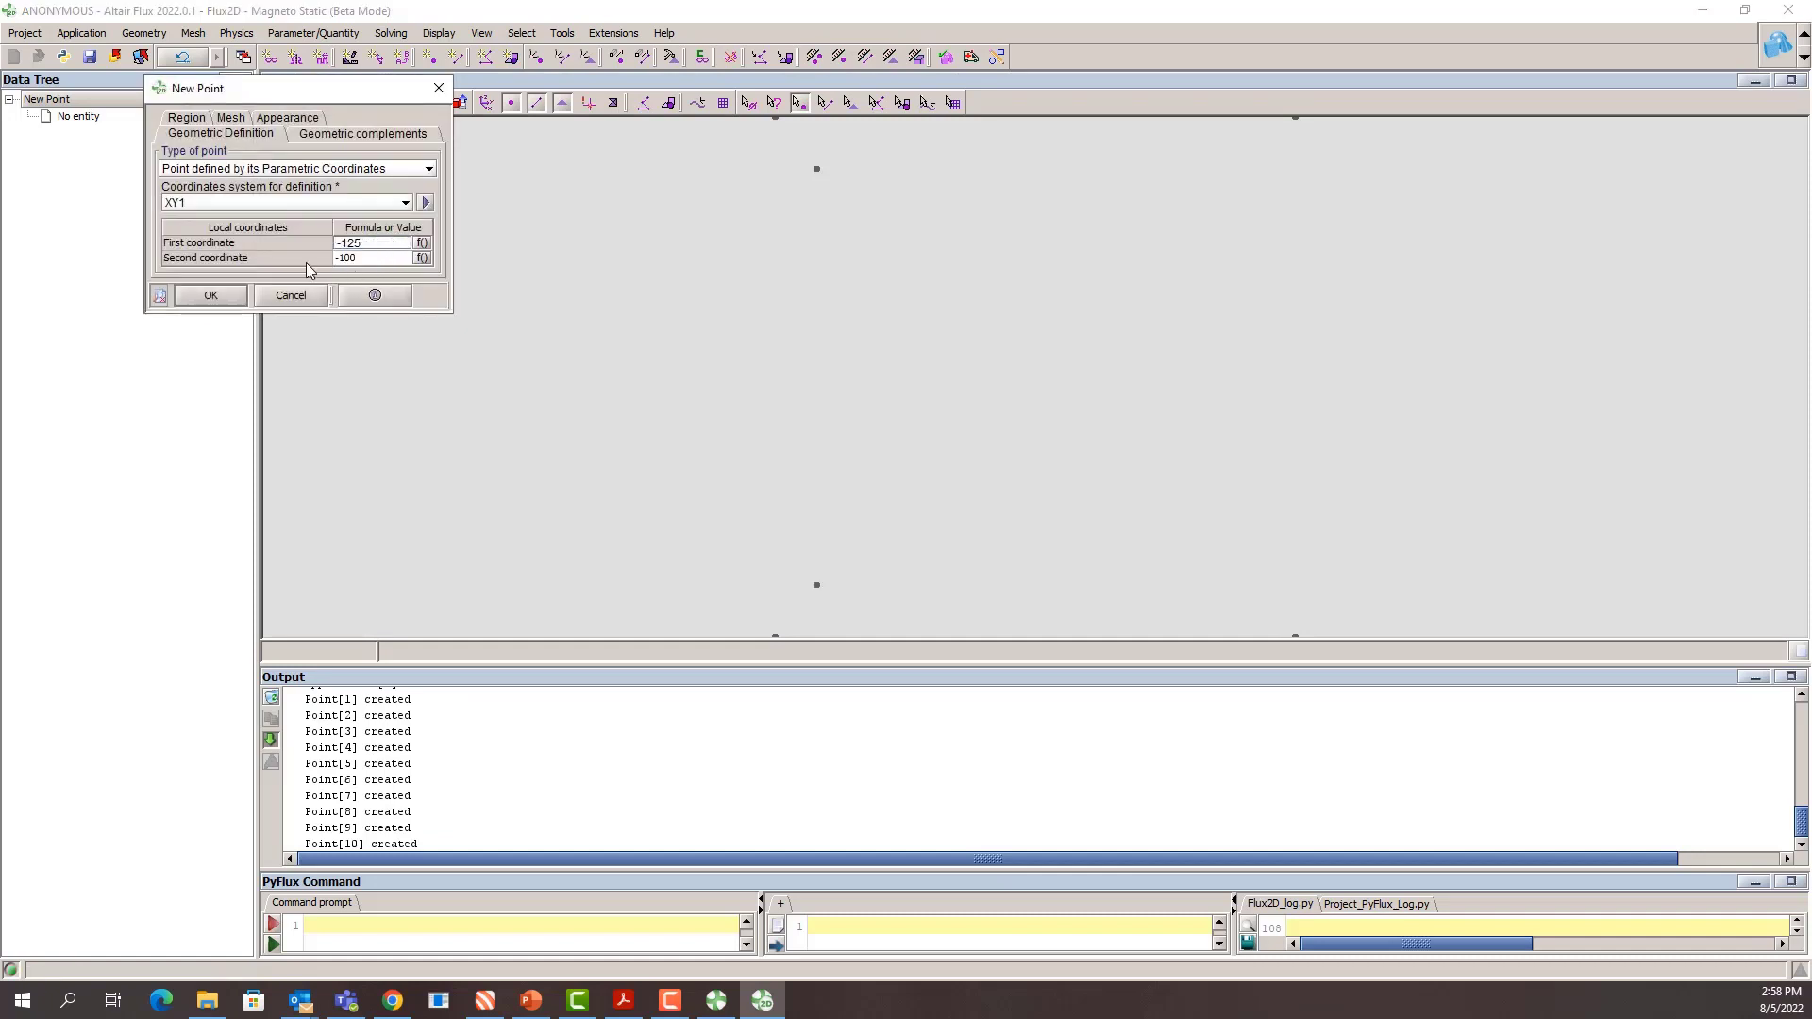
click(212, 295)
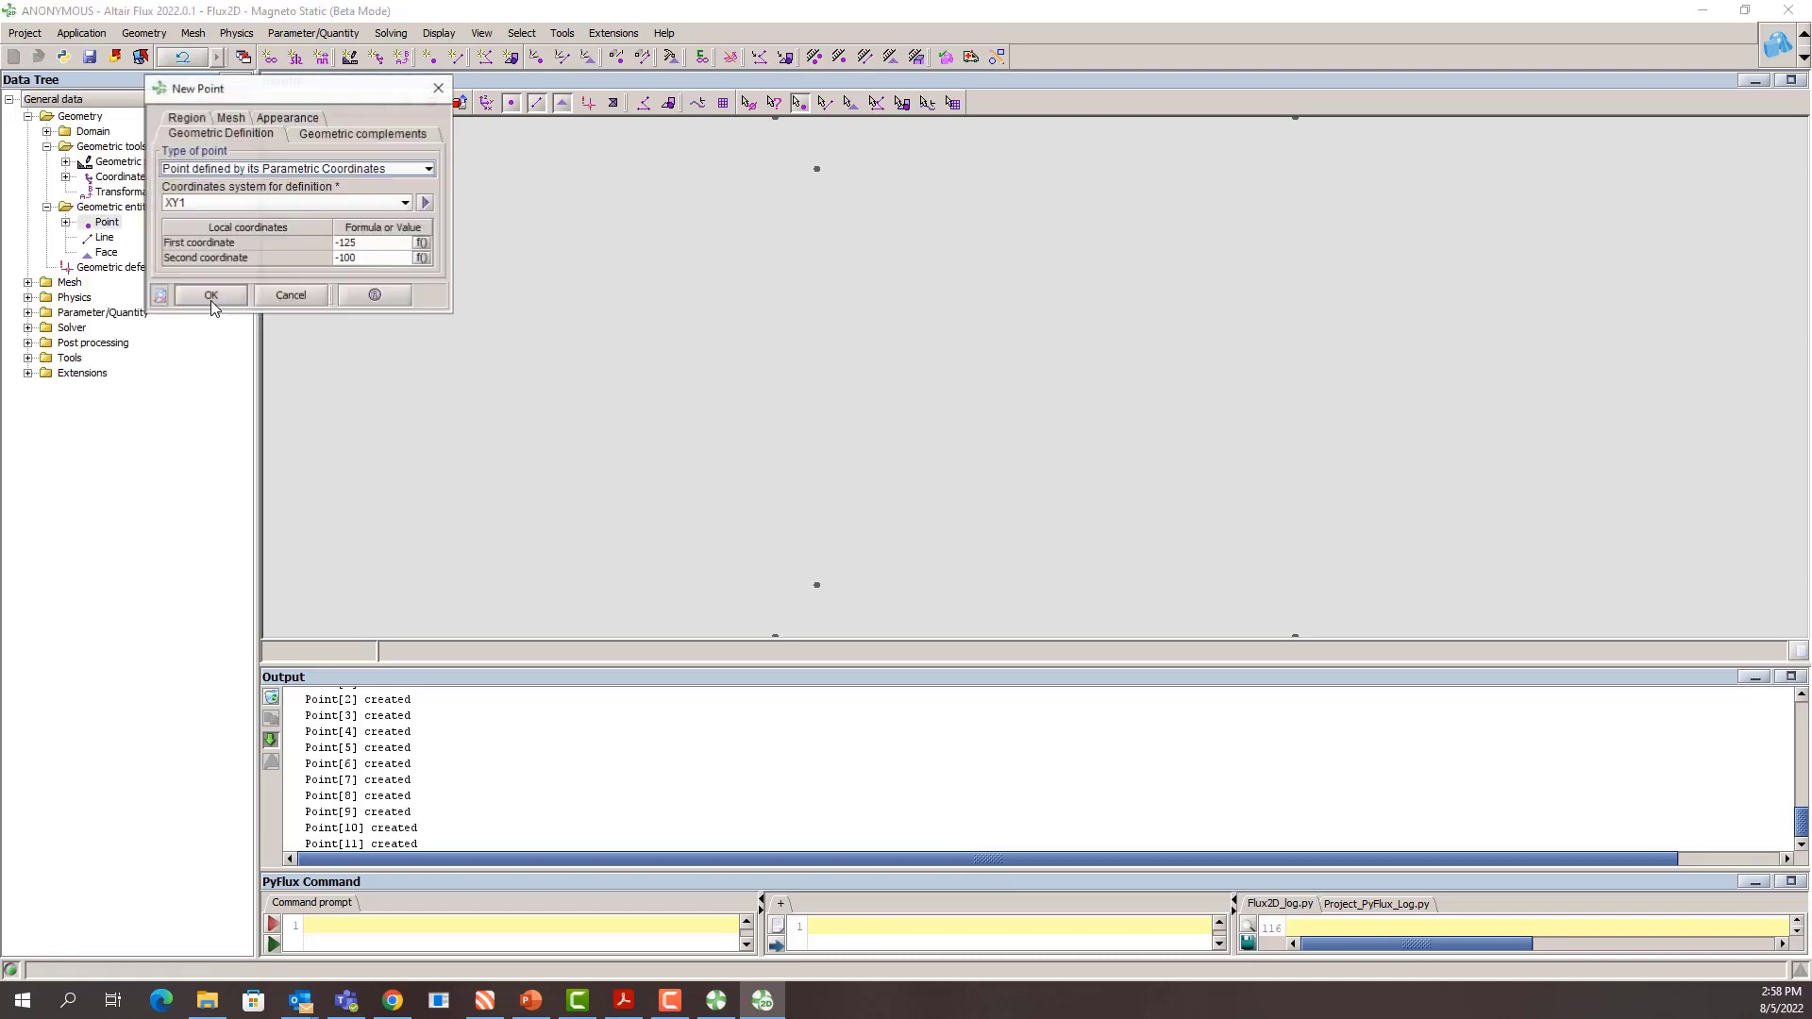
click(342, 258)
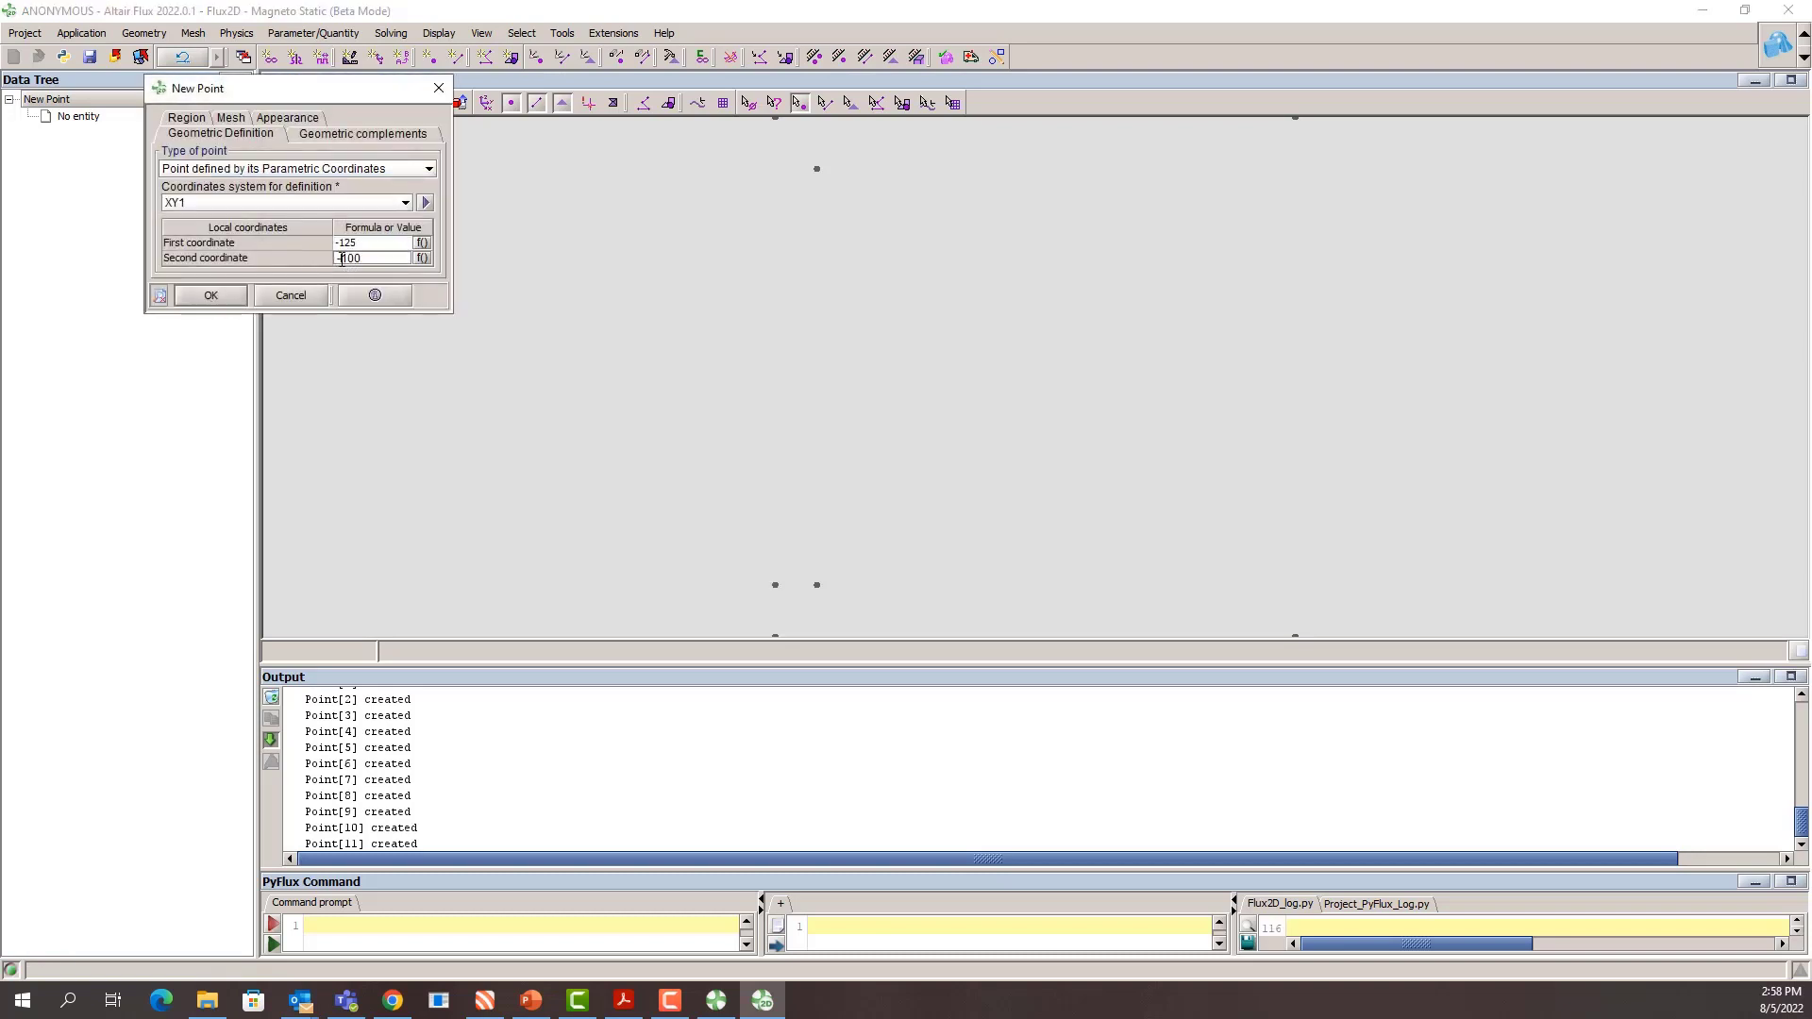
click(219, 296)
key(Return)
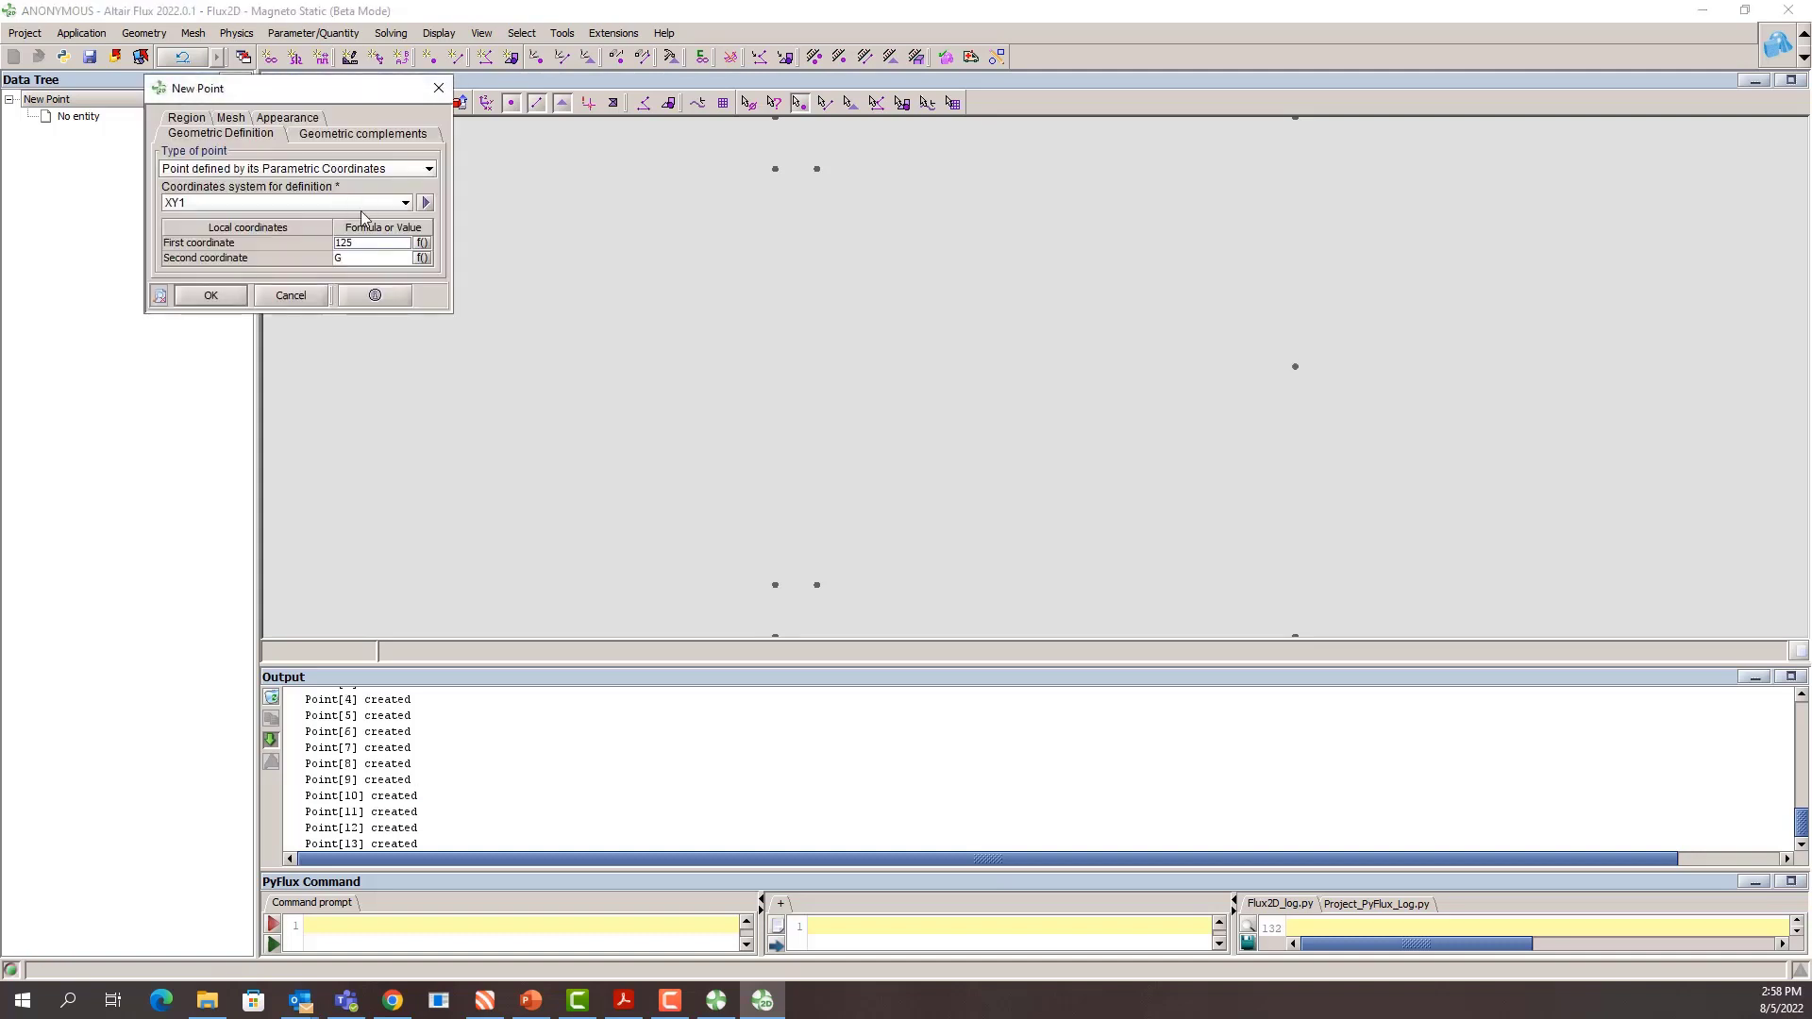
double_click(337, 257)
text(-16)
click(224, 298)
double_click(349, 242)
text(275)
click(215, 300)
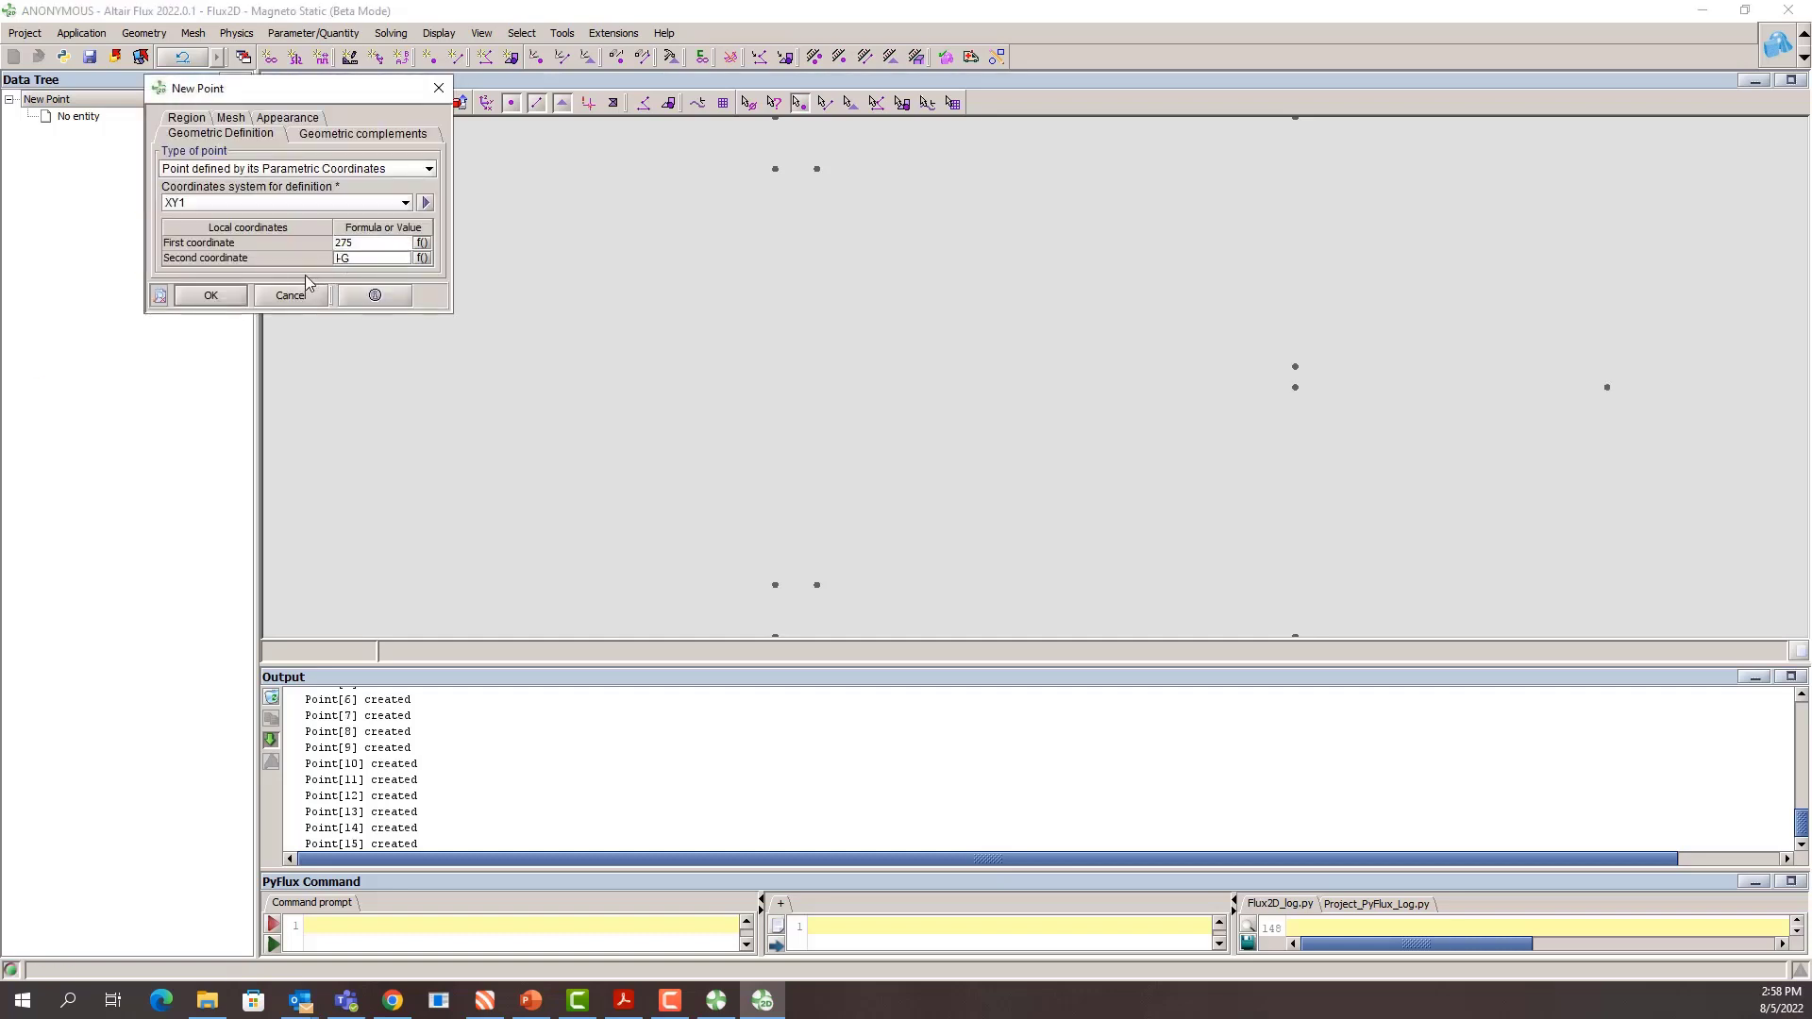
key(BackSpace)
click(211, 296)
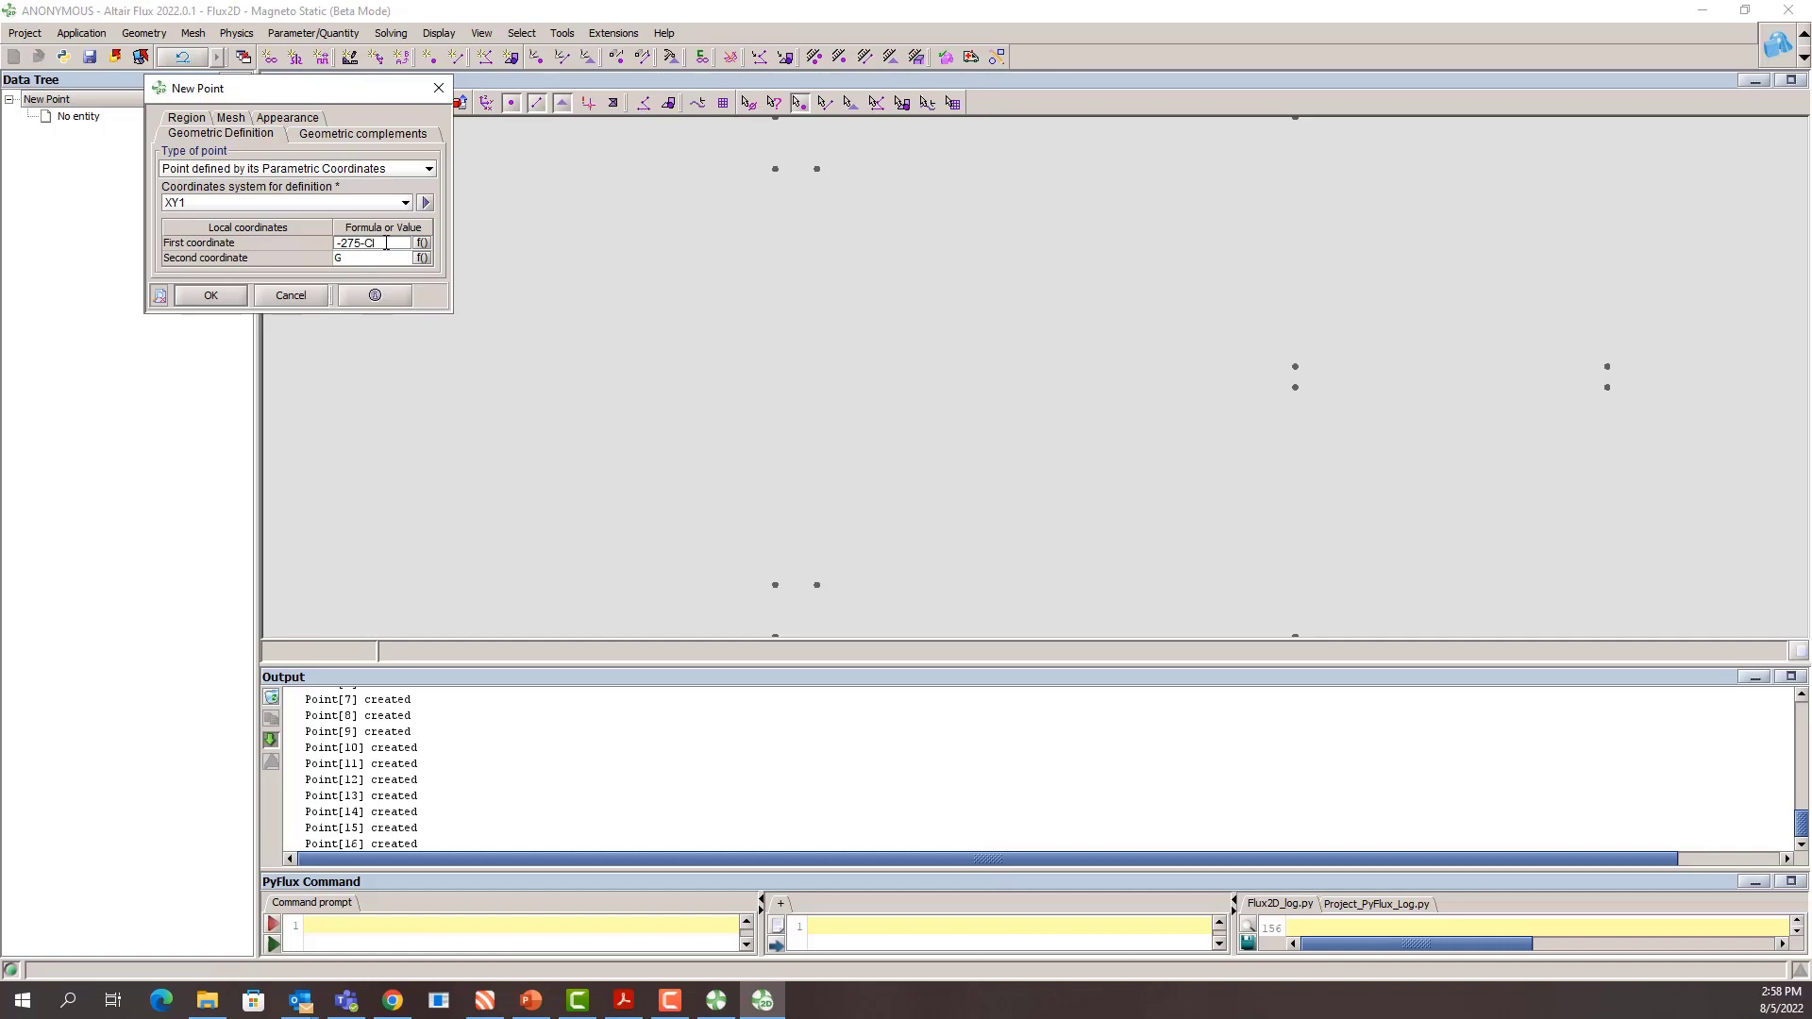
Step: Create the remaining outer points through Point 20, including (-275-CW, -100)
key(Tab)
click(225, 300)
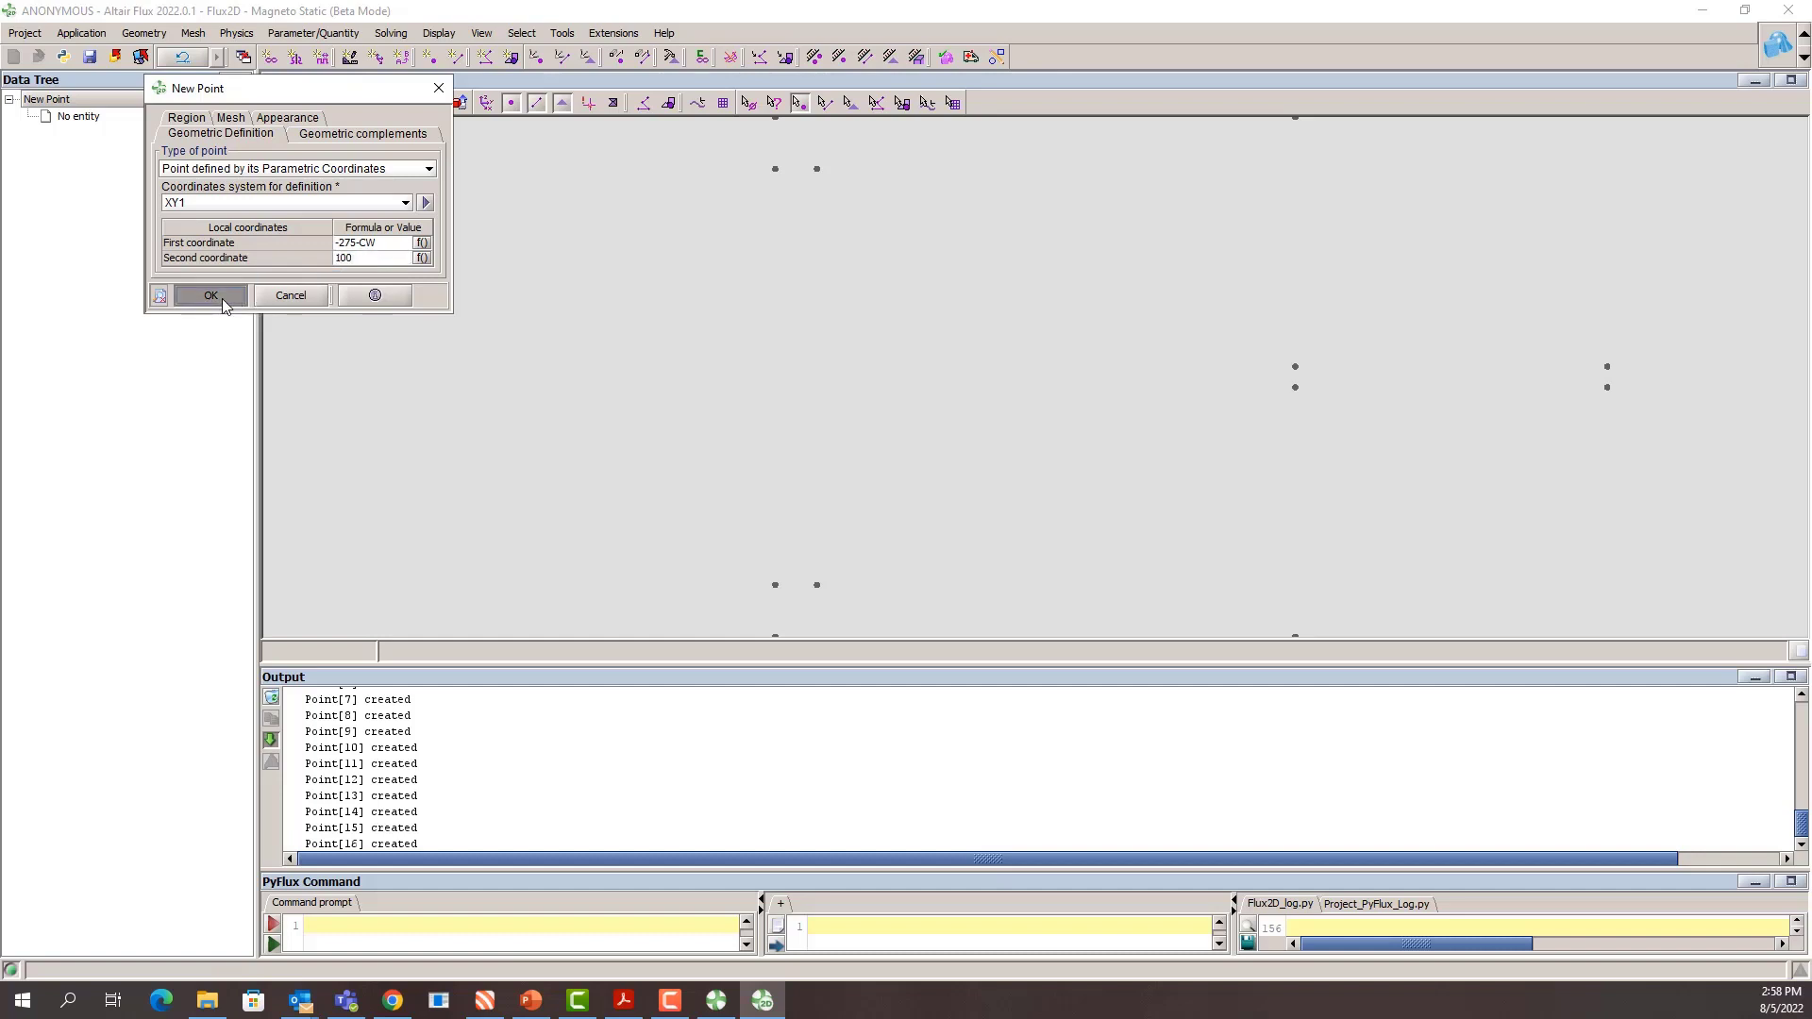
click(389, 244)
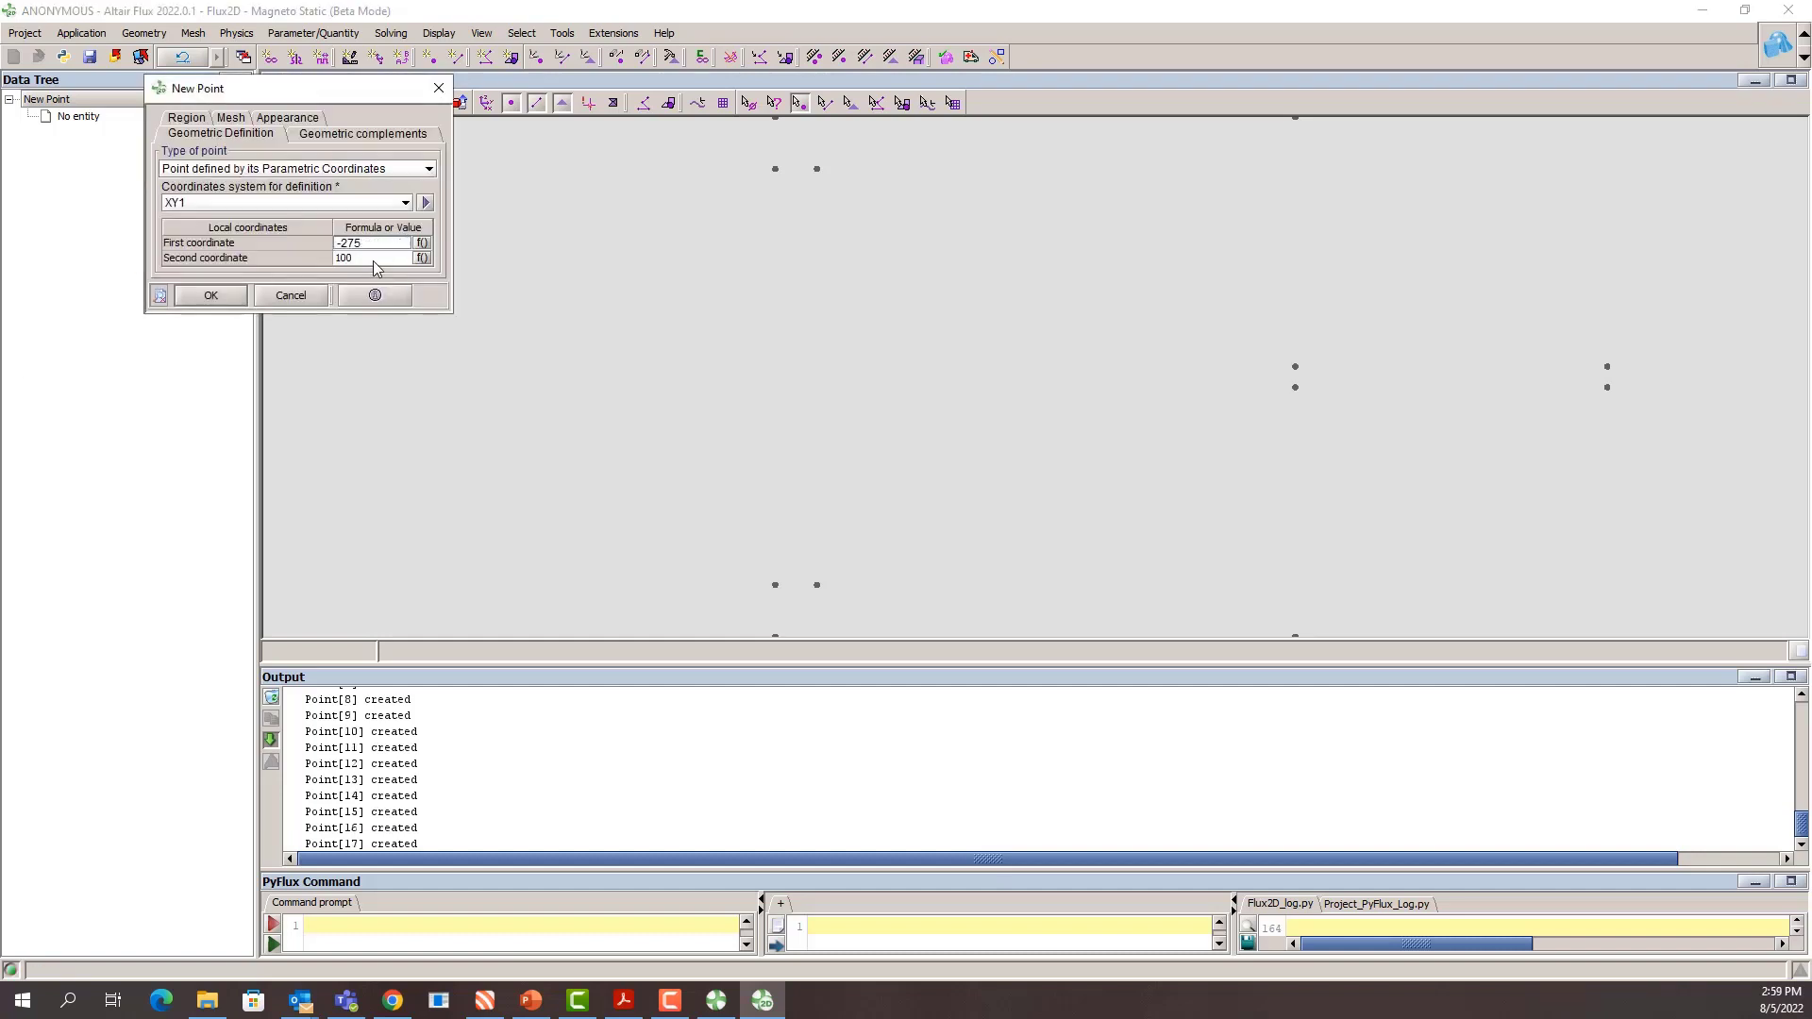
click(212, 300)
click(342, 259)
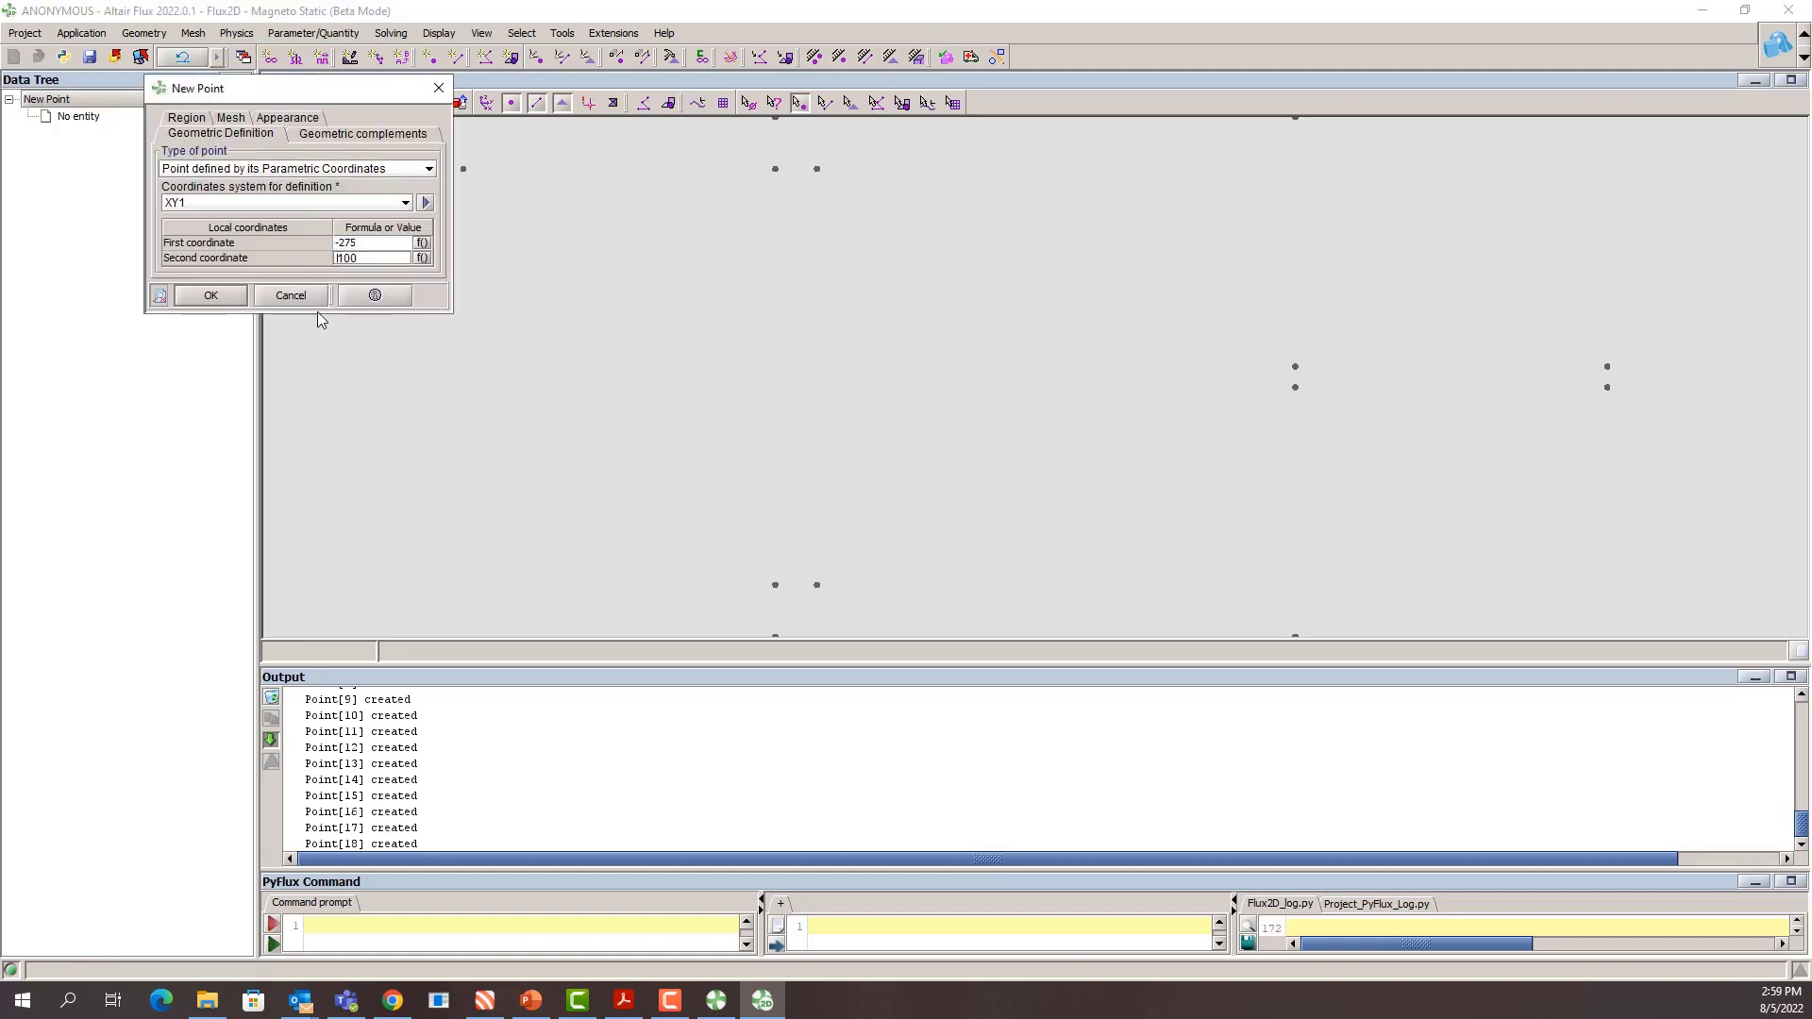
click(207, 297)
click(369, 244)
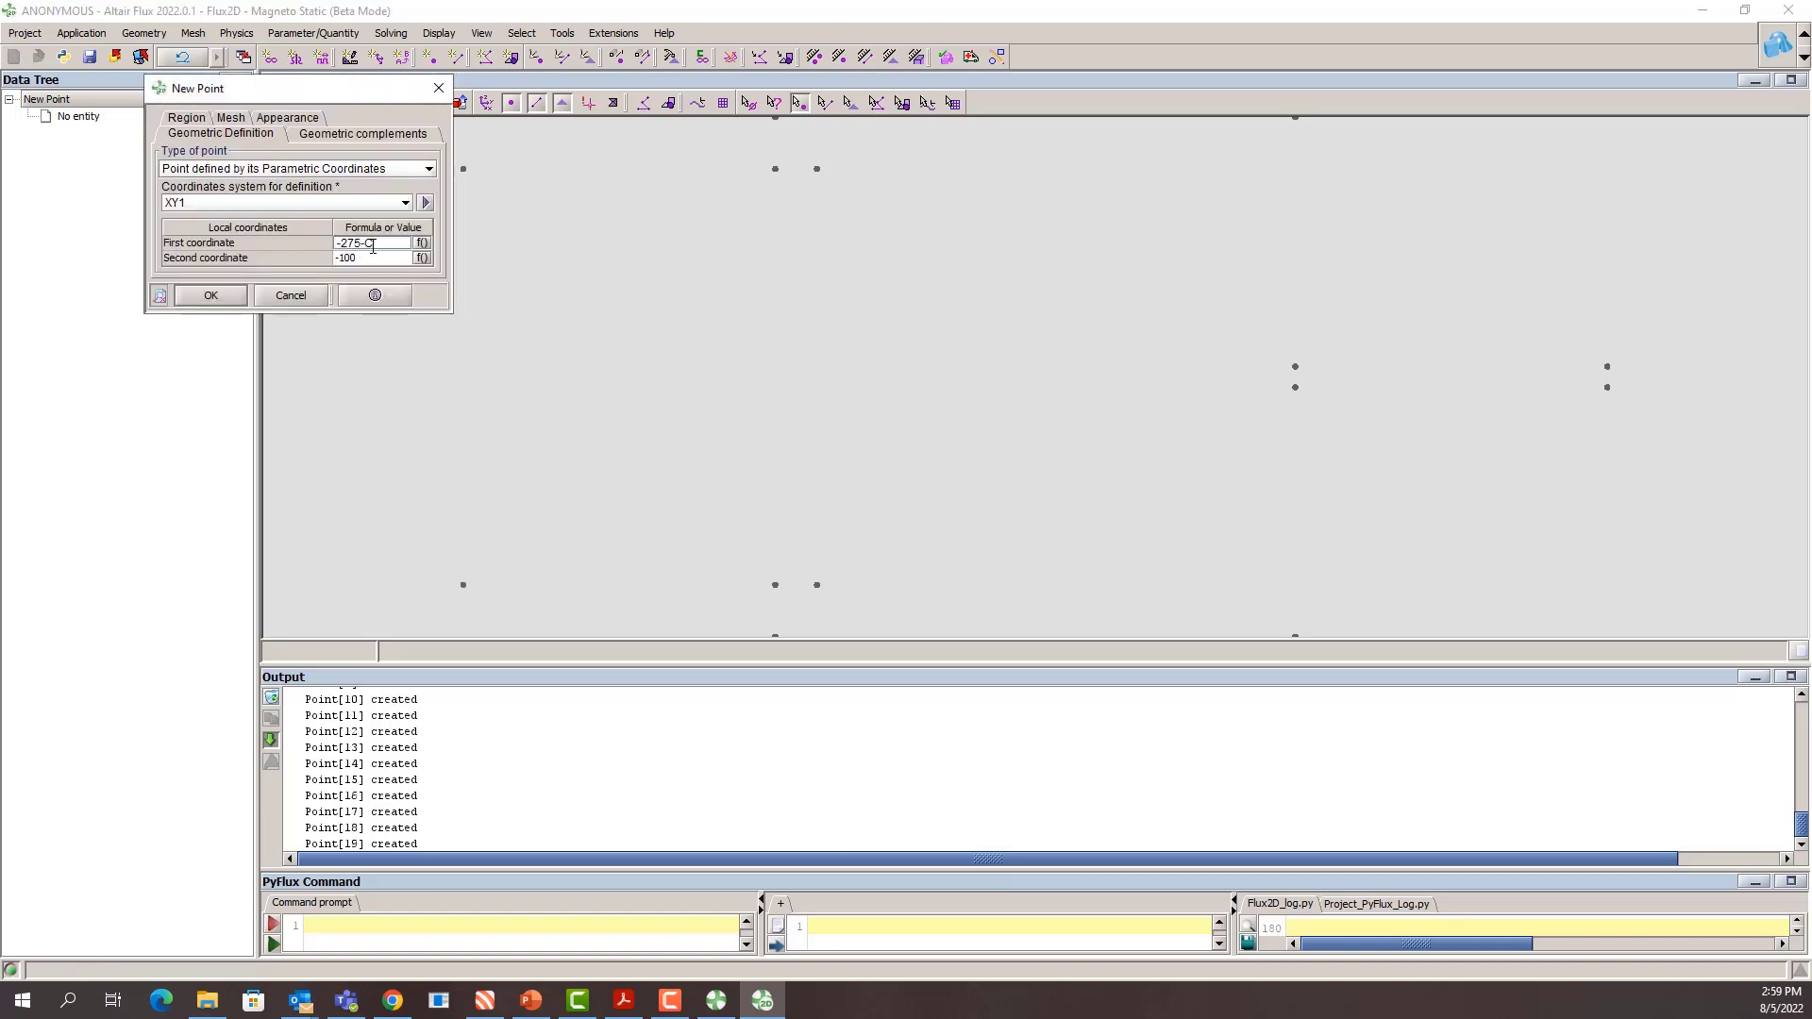
text(-CWI)
click(209, 295)
Step: Close the New Point dialog and expand the Point node to show Point[1]–Point[20]
click(298, 294)
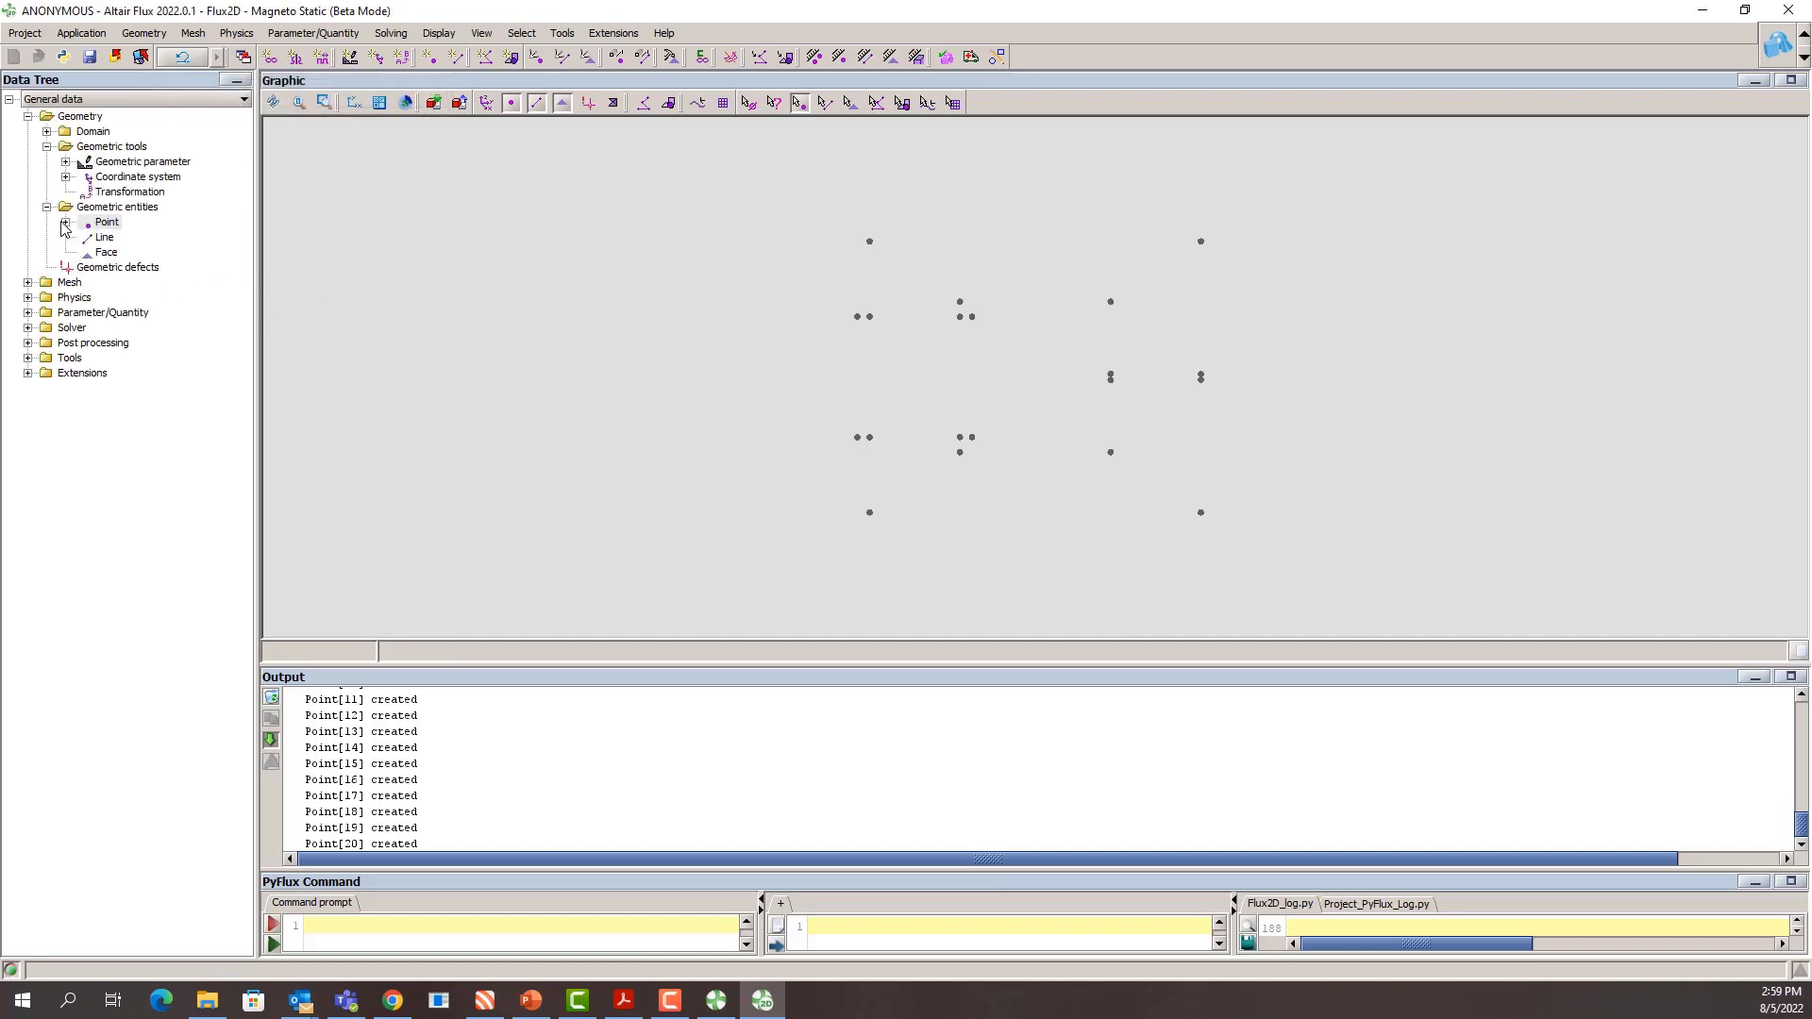
click(65, 224)
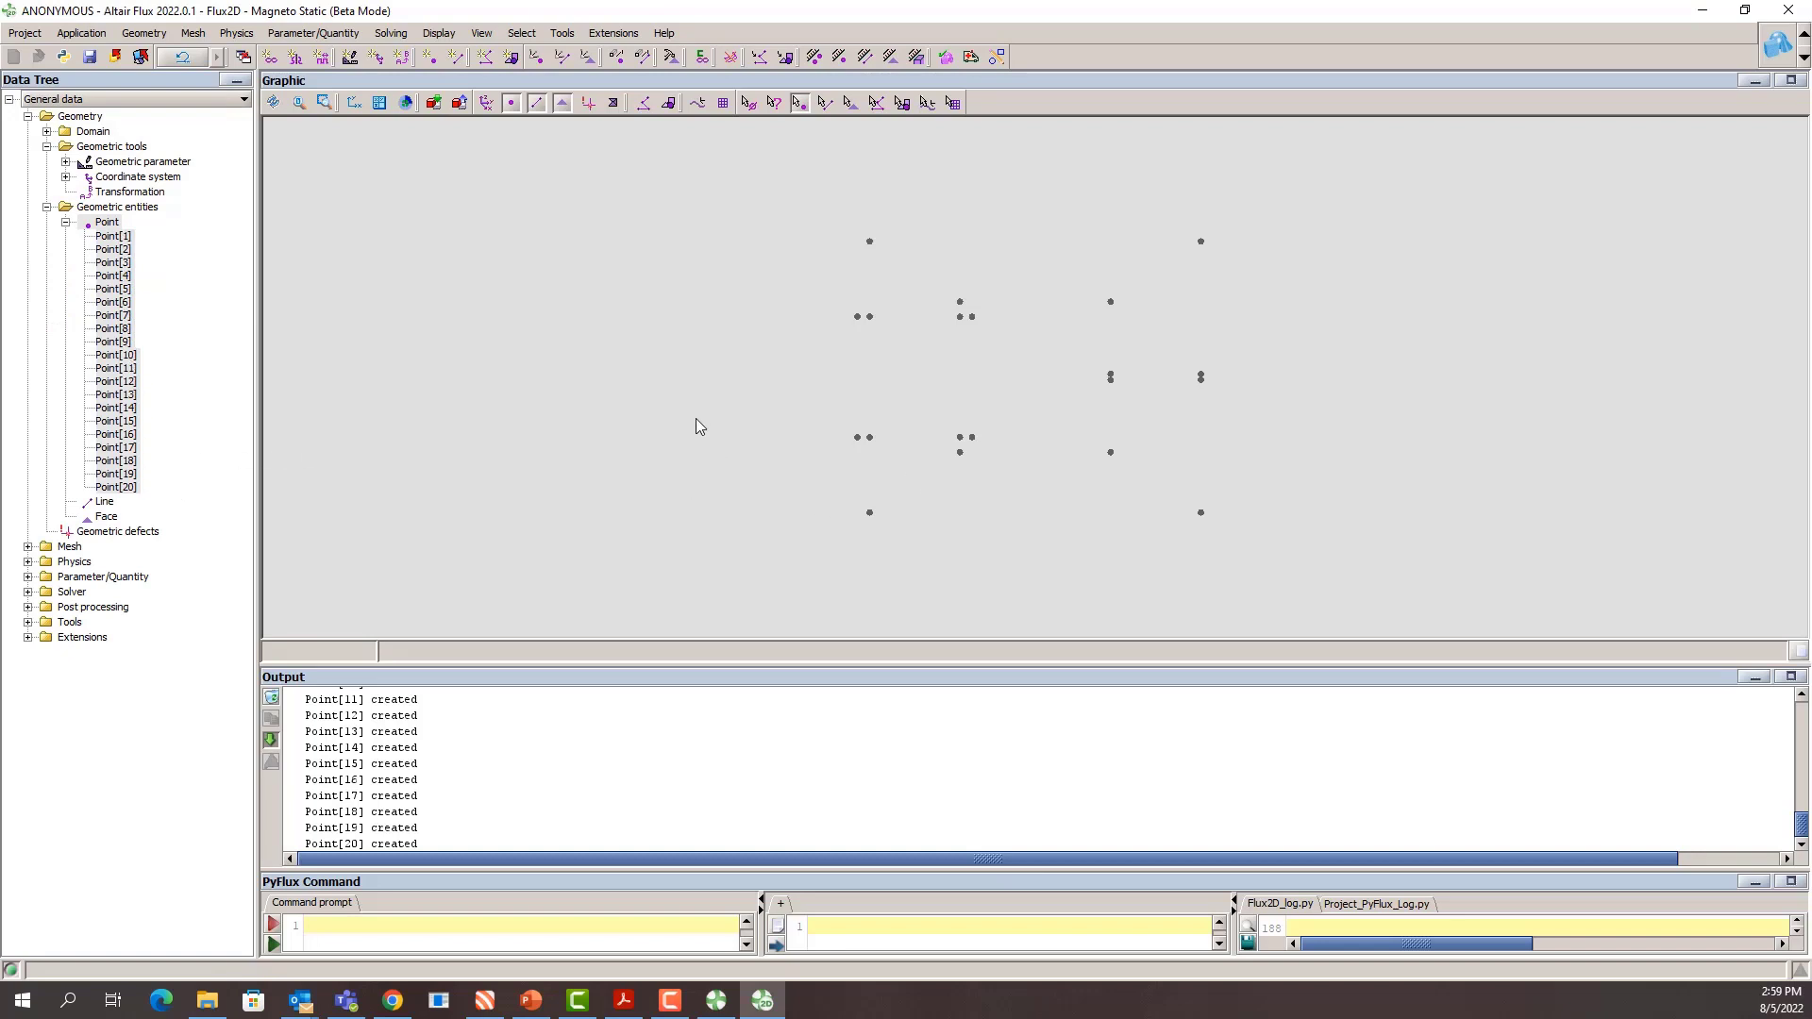
key(alt+Tab)
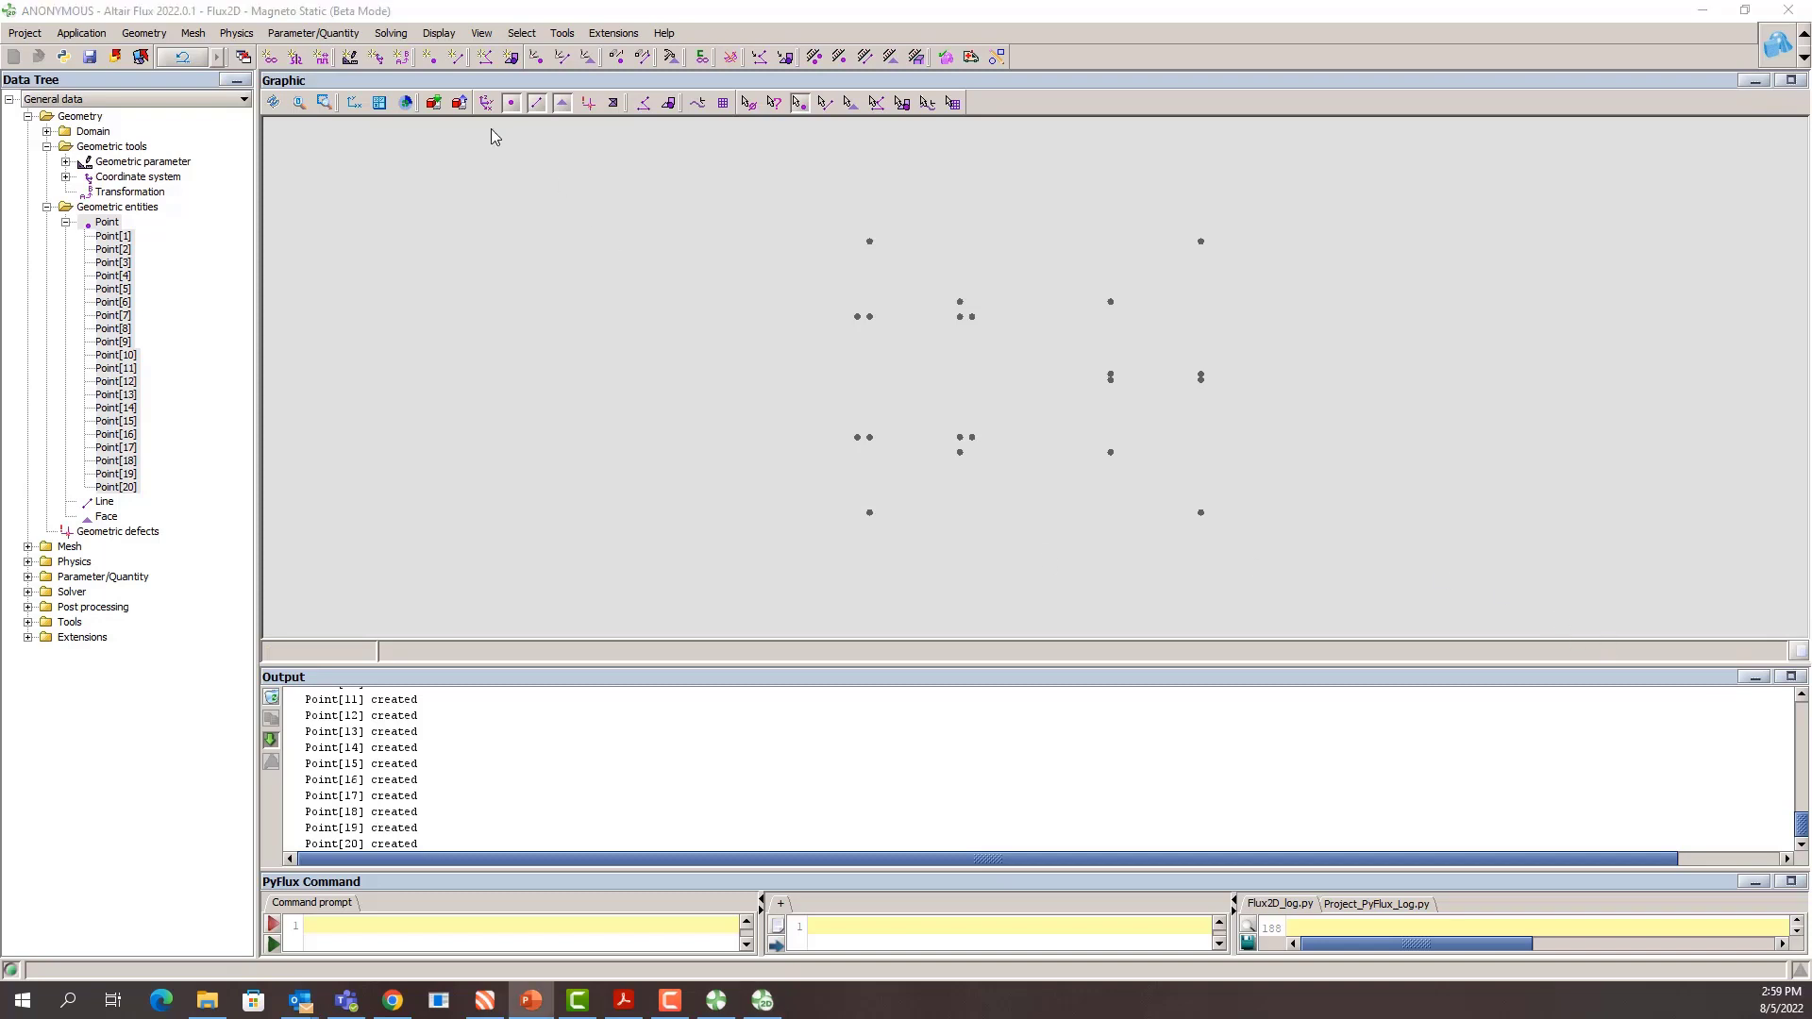
Step: Draw segment lines tracing the C-core's outer outline from Point 5 around to the top edge
key(alt+Tab)
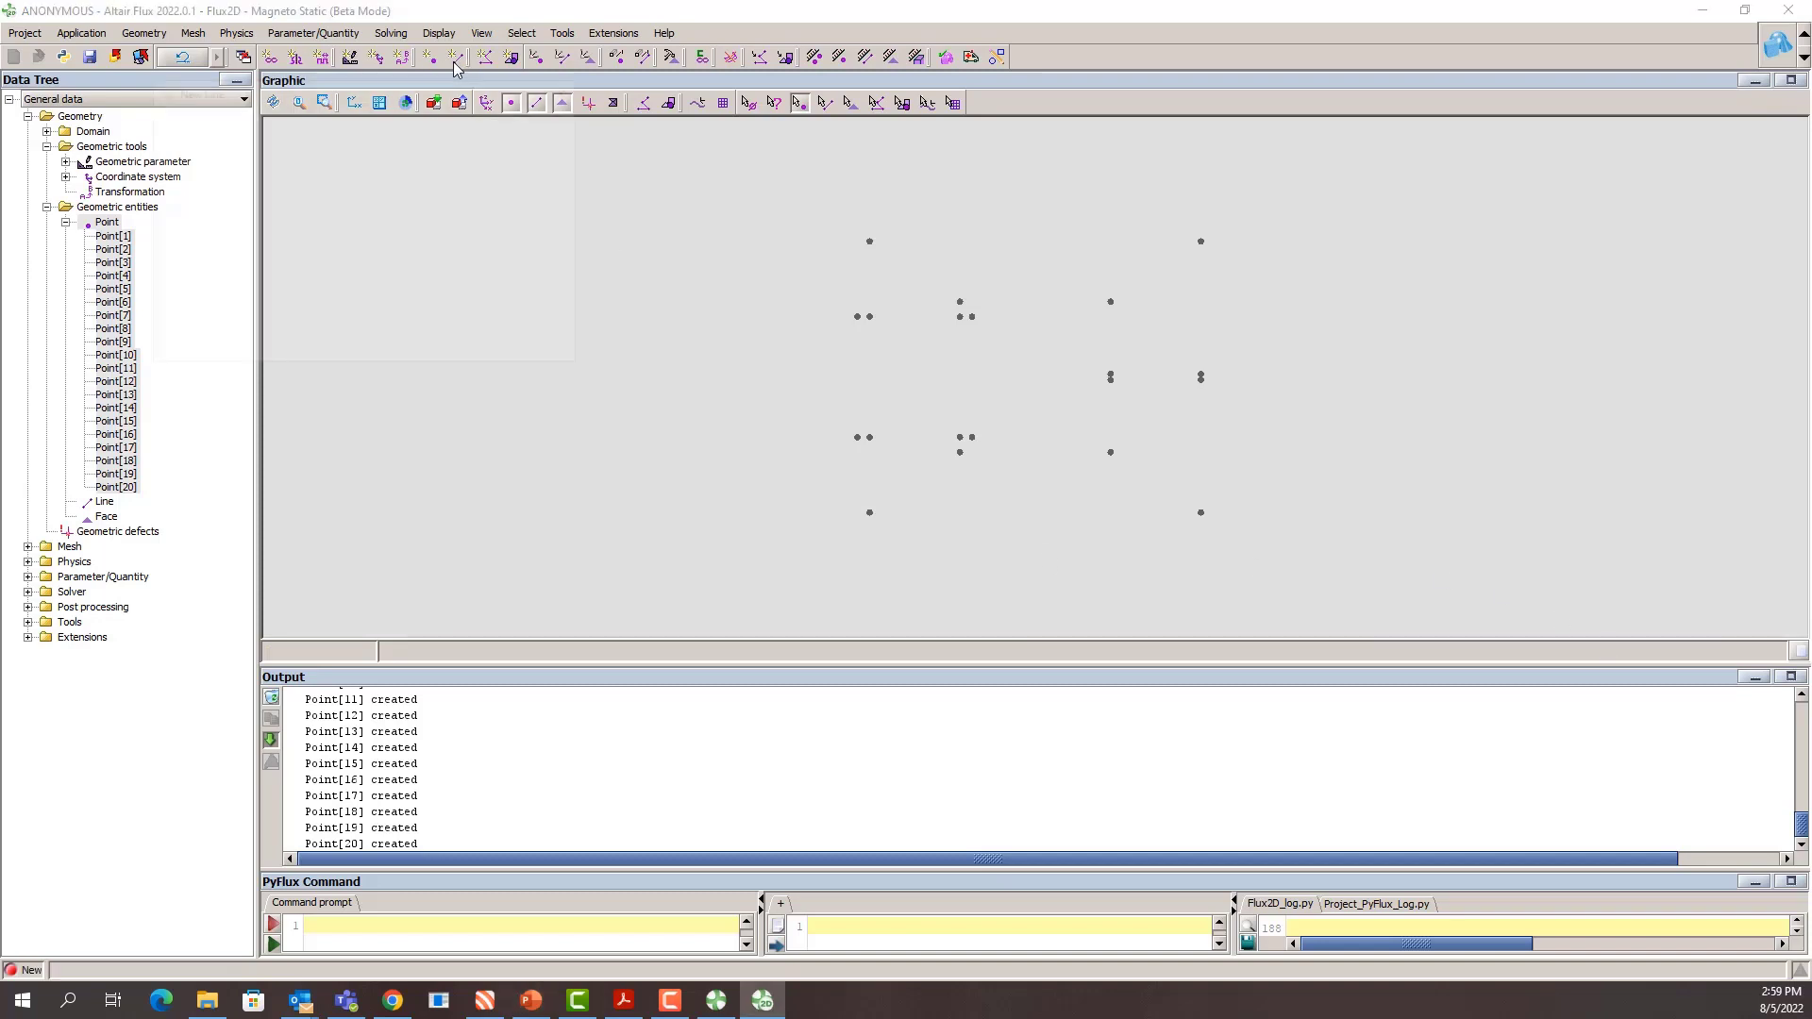
click(454, 59)
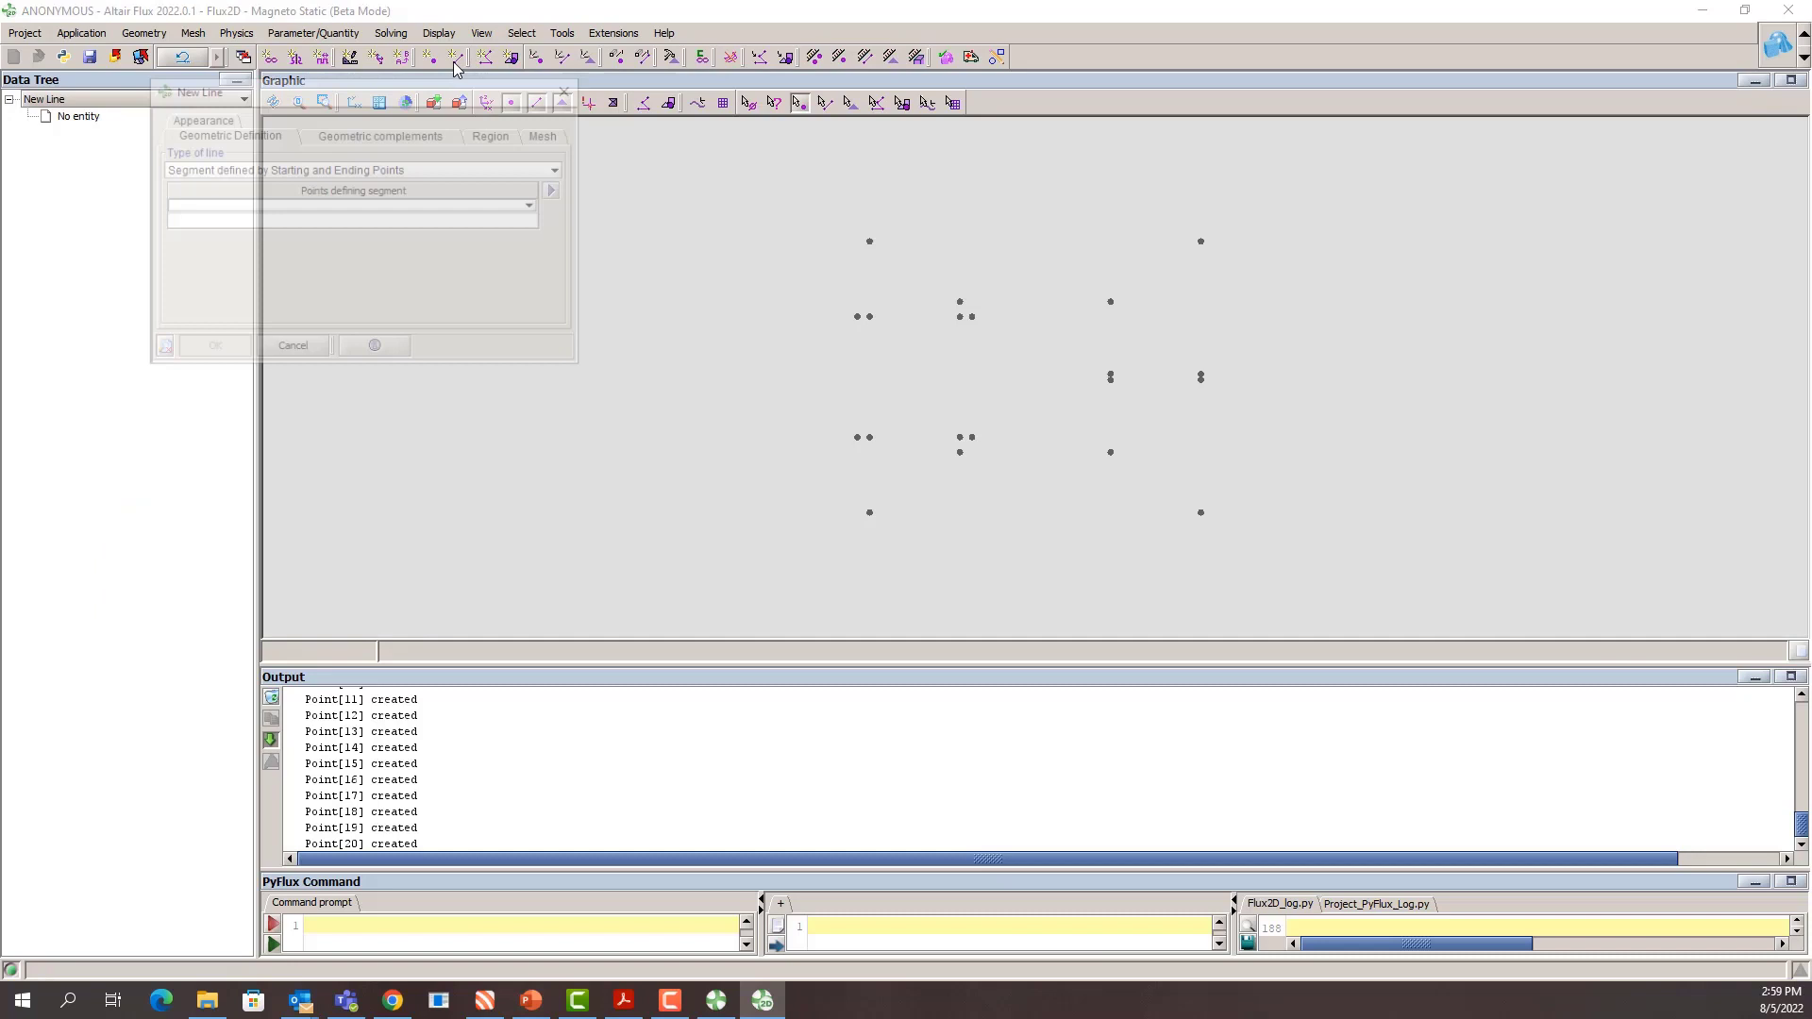
click(869, 242)
click(870, 317)
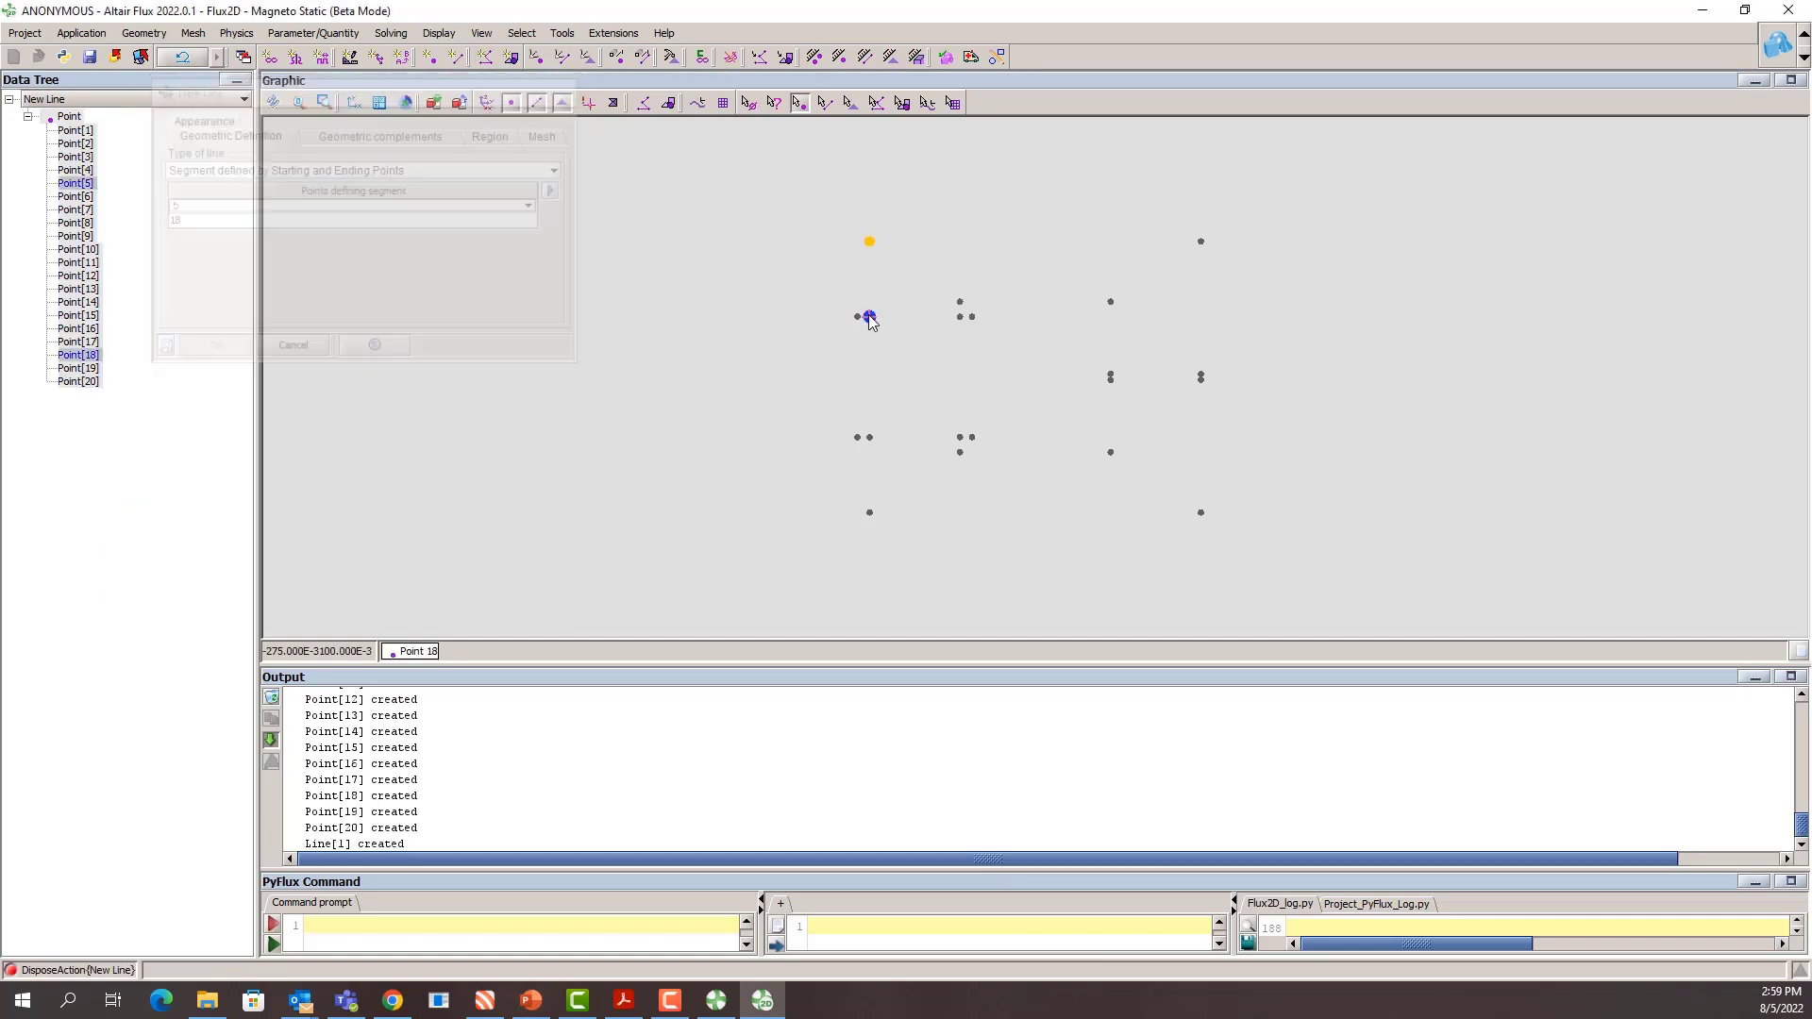
click(875, 440)
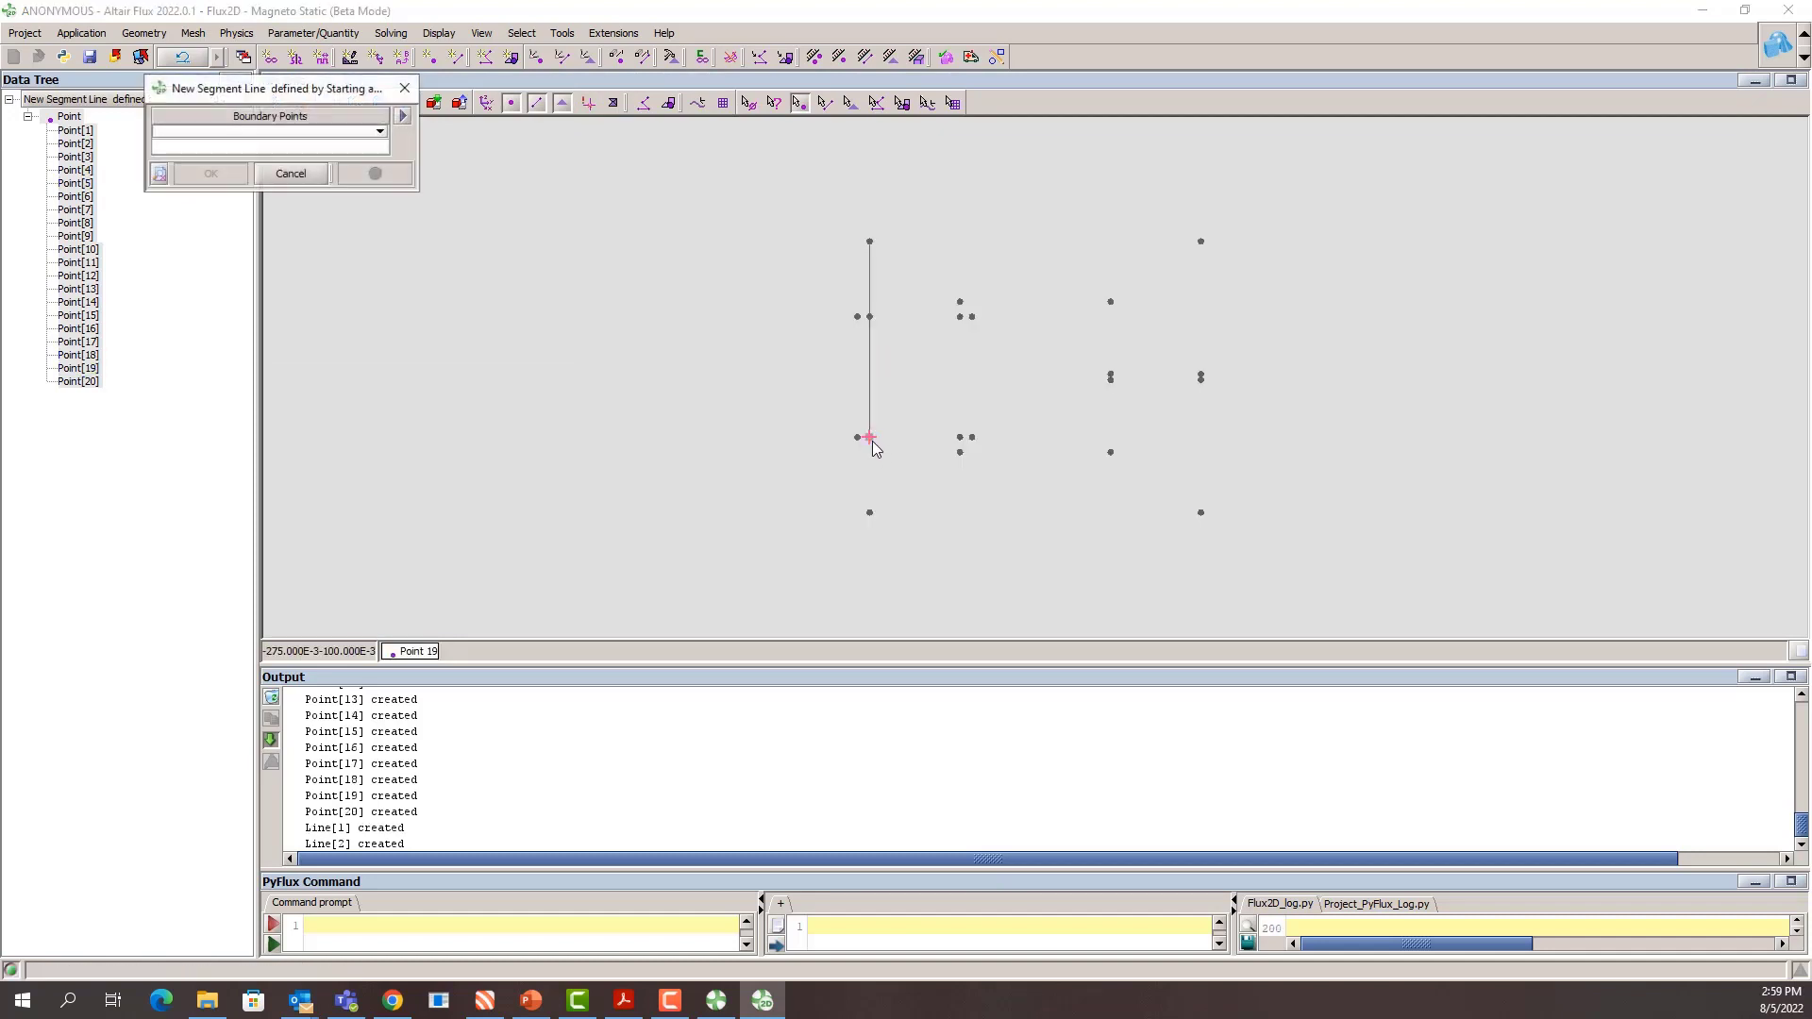
click(869, 514)
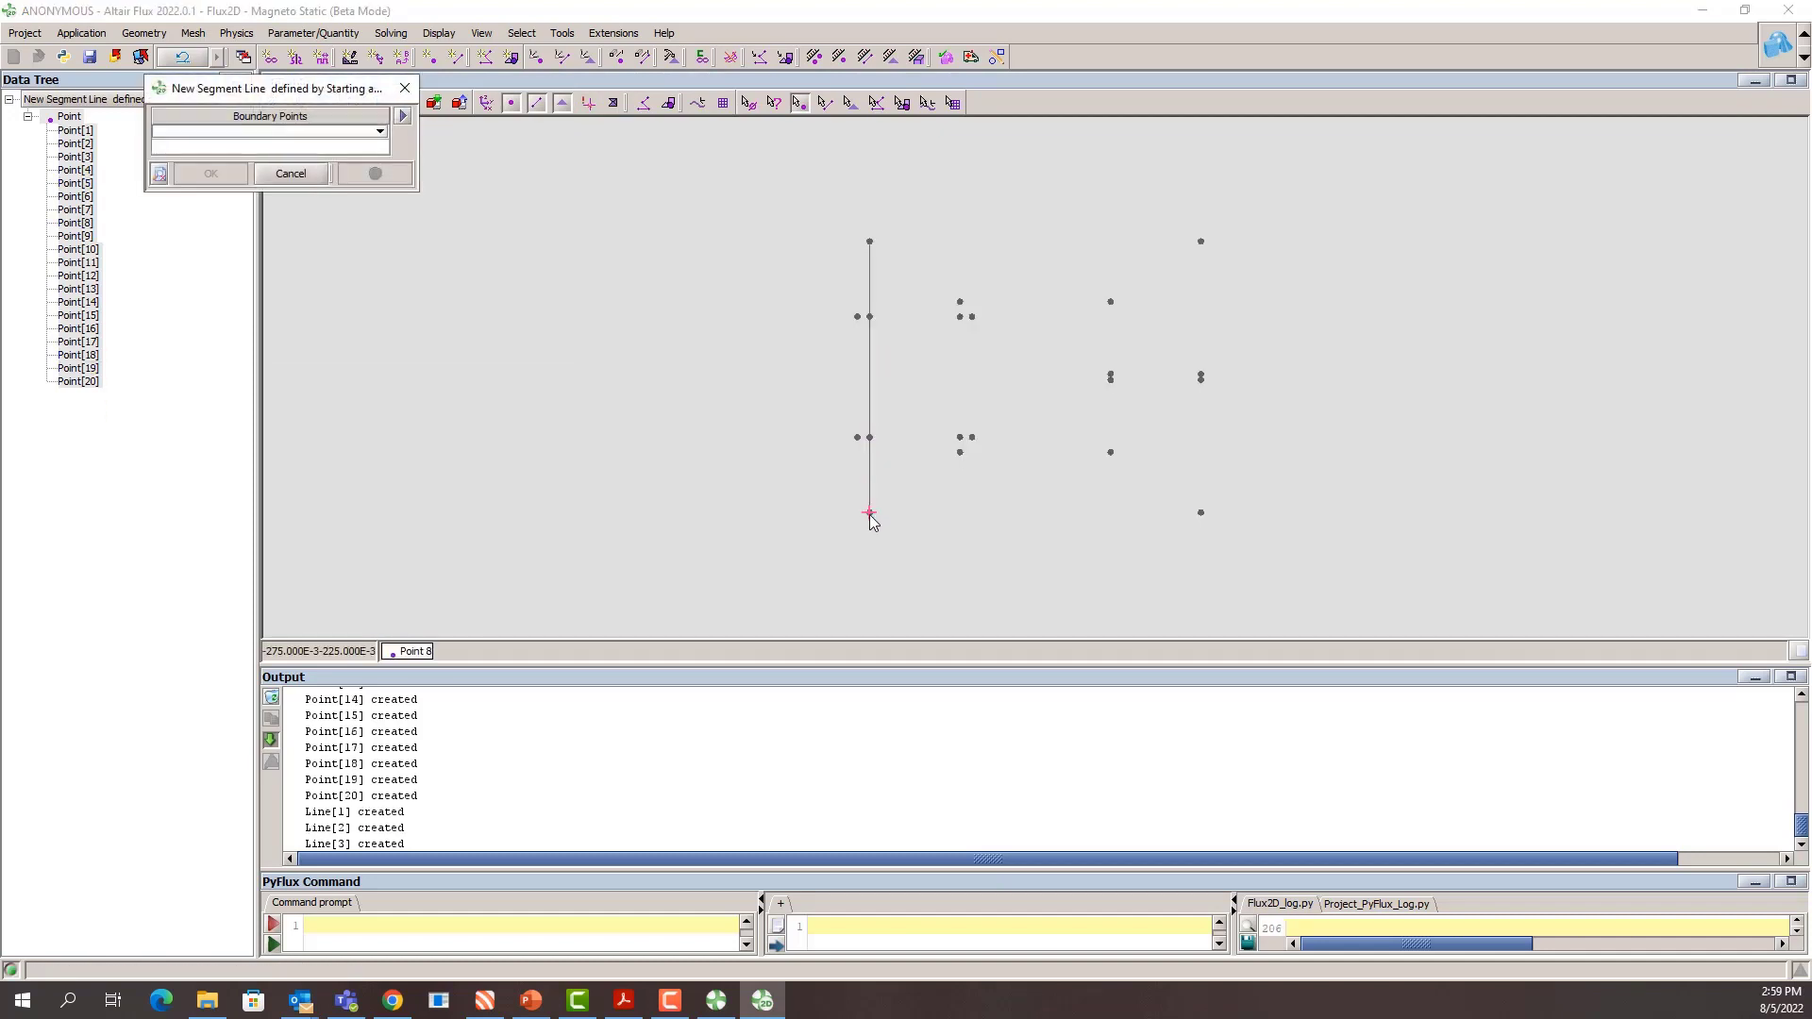
click(1204, 525)
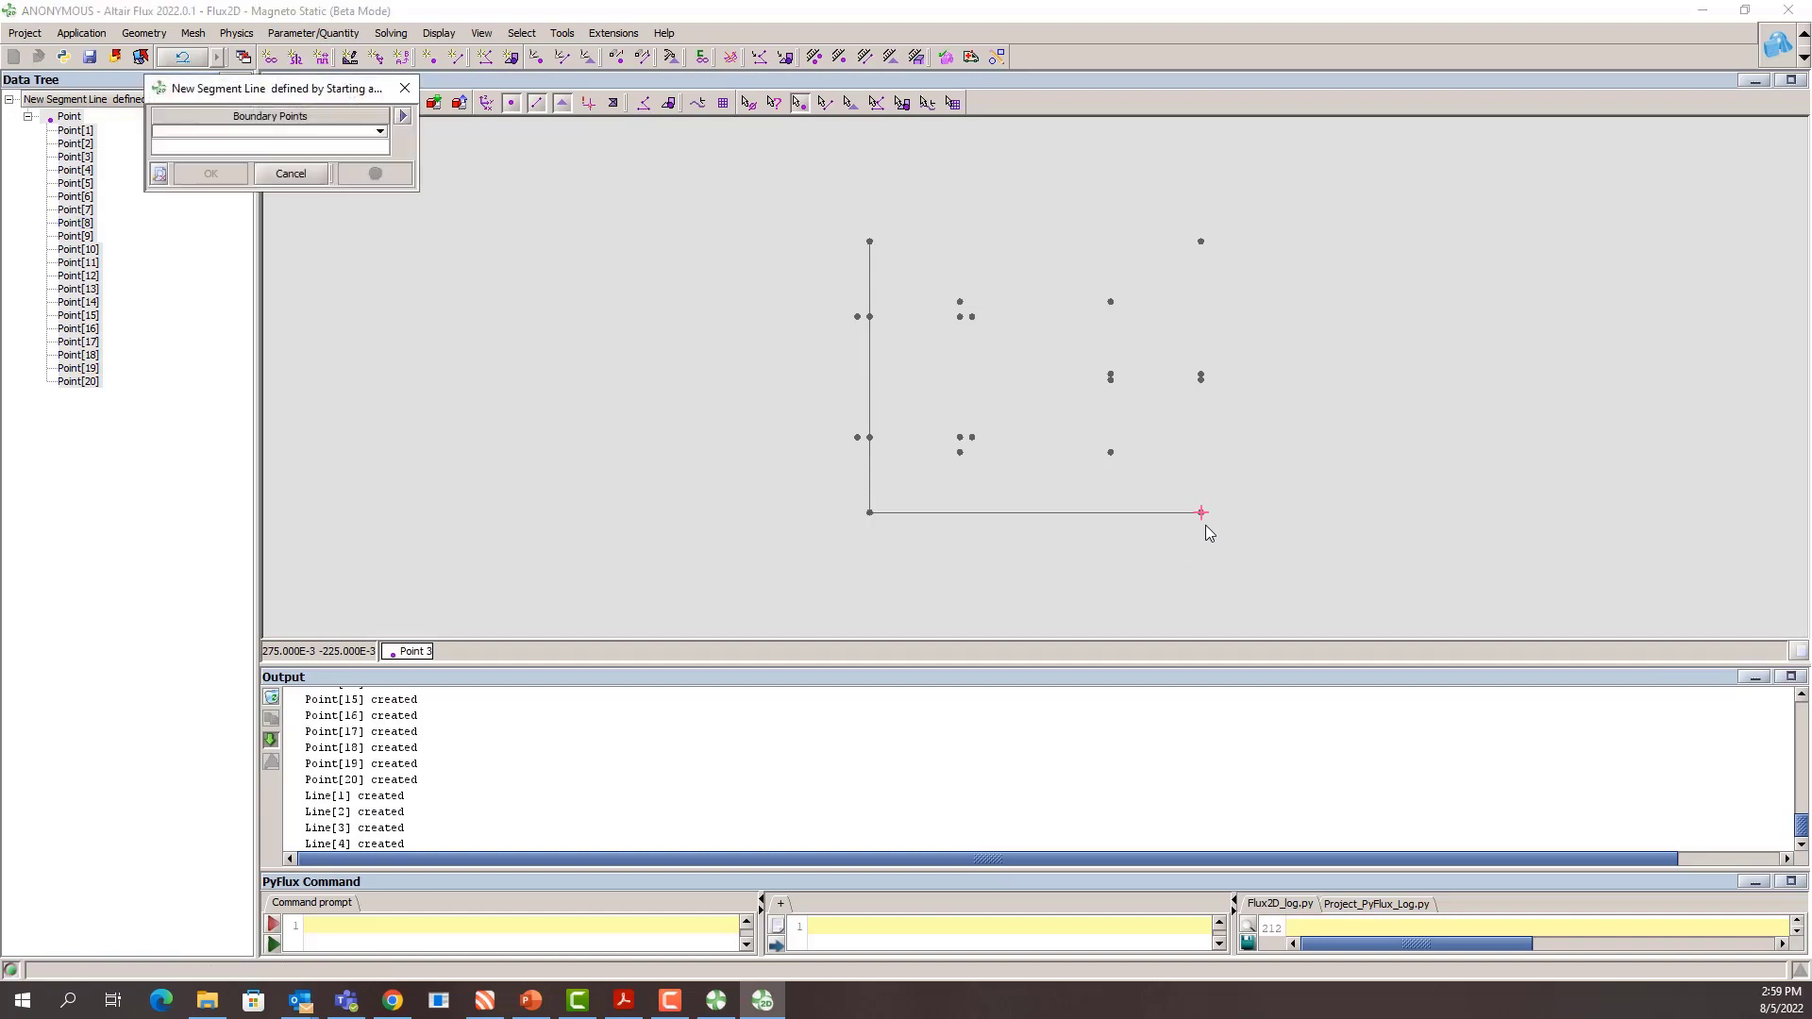
click(1203, 393)
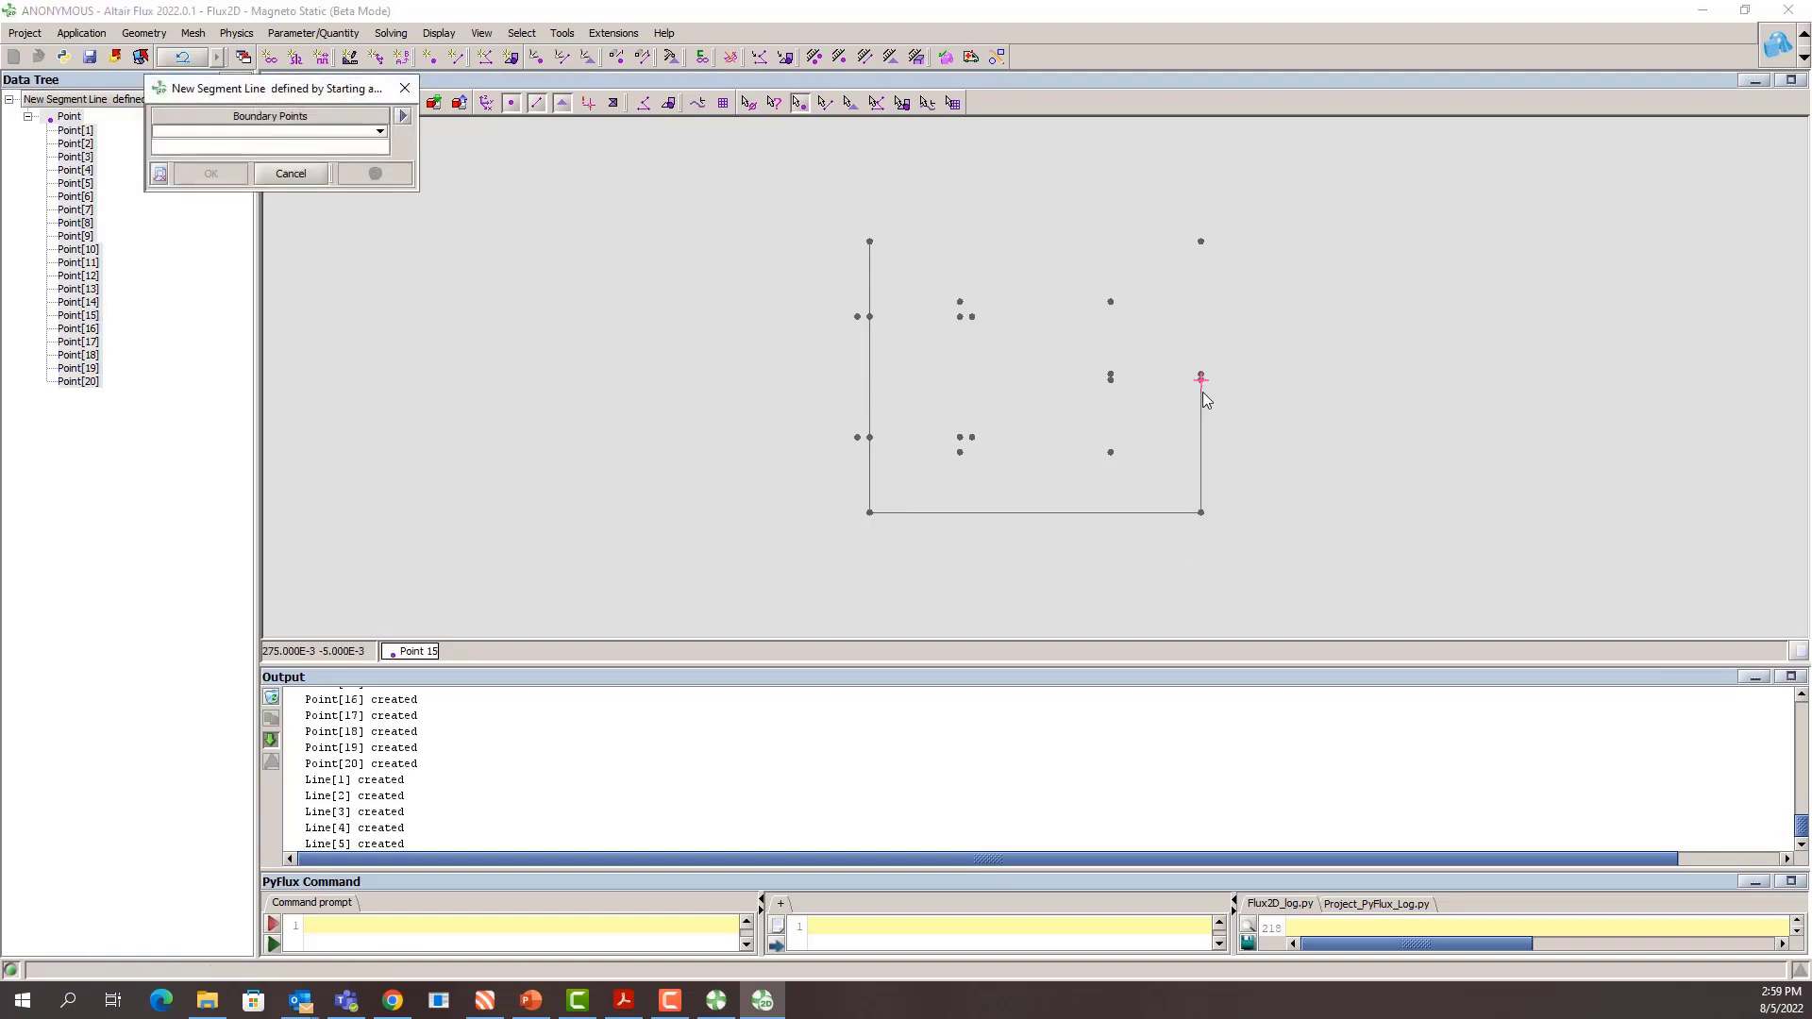
click(1200, 370)
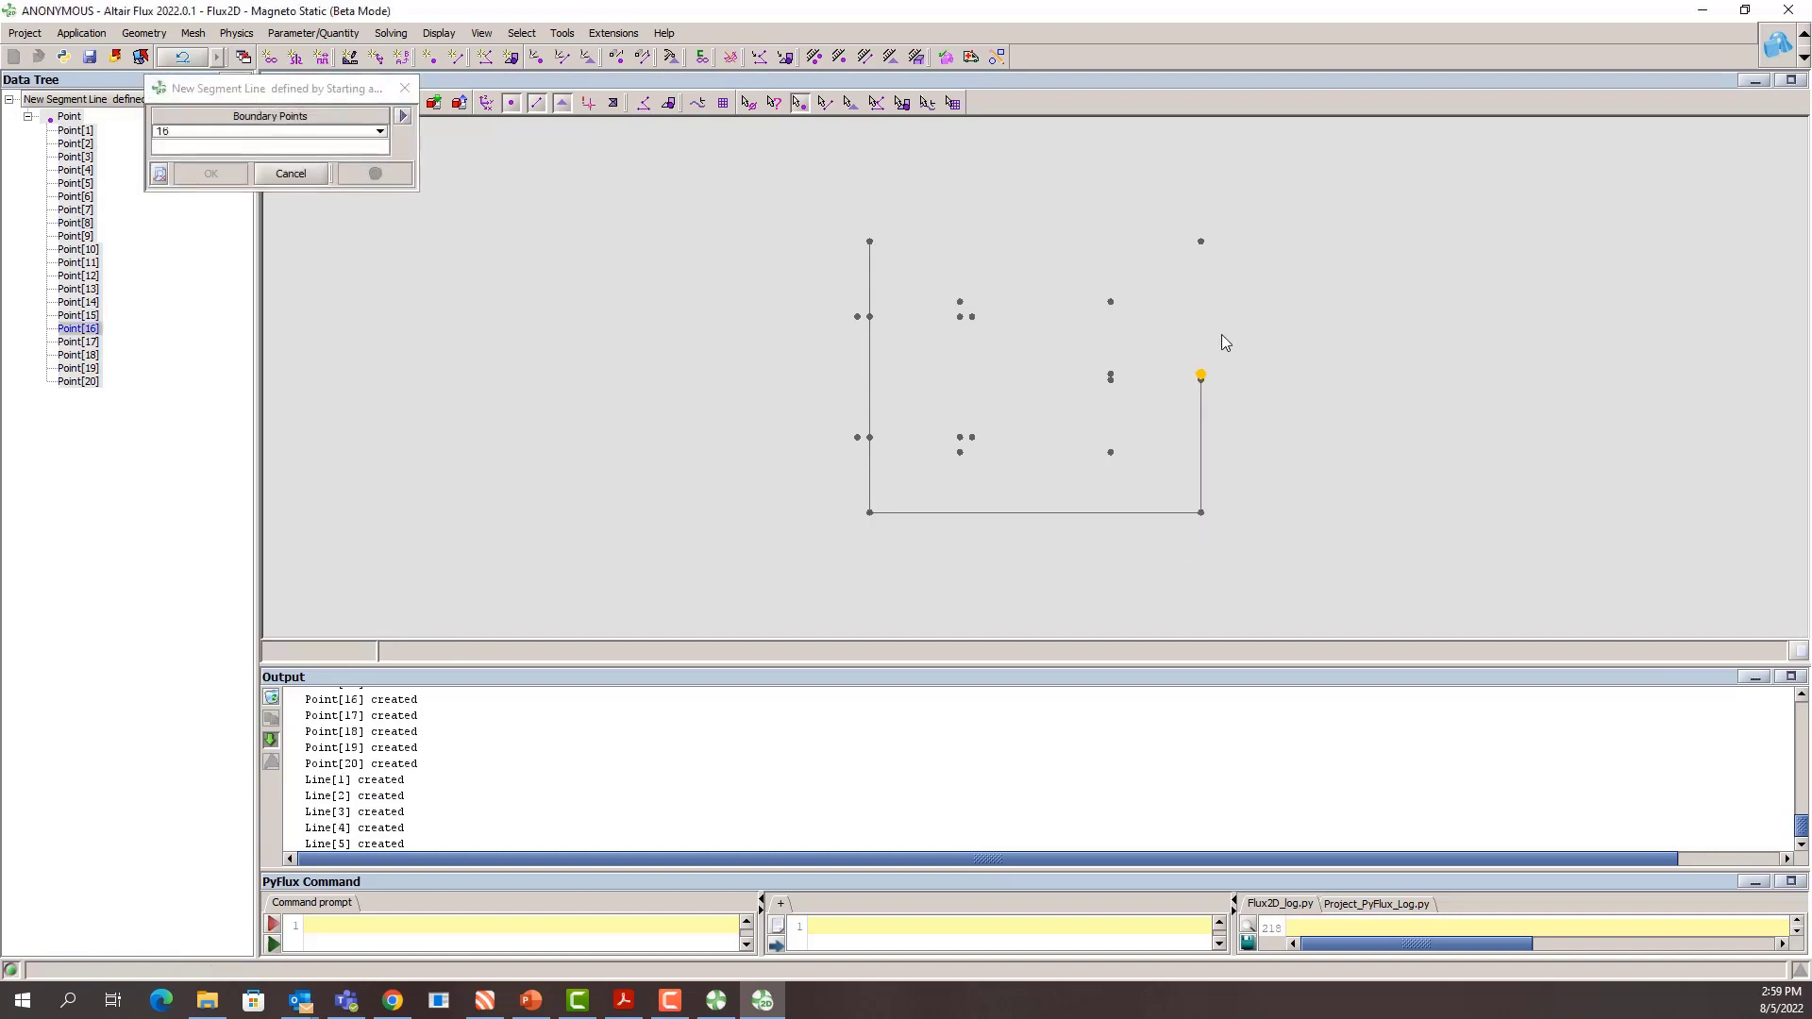
click(1204, 243)
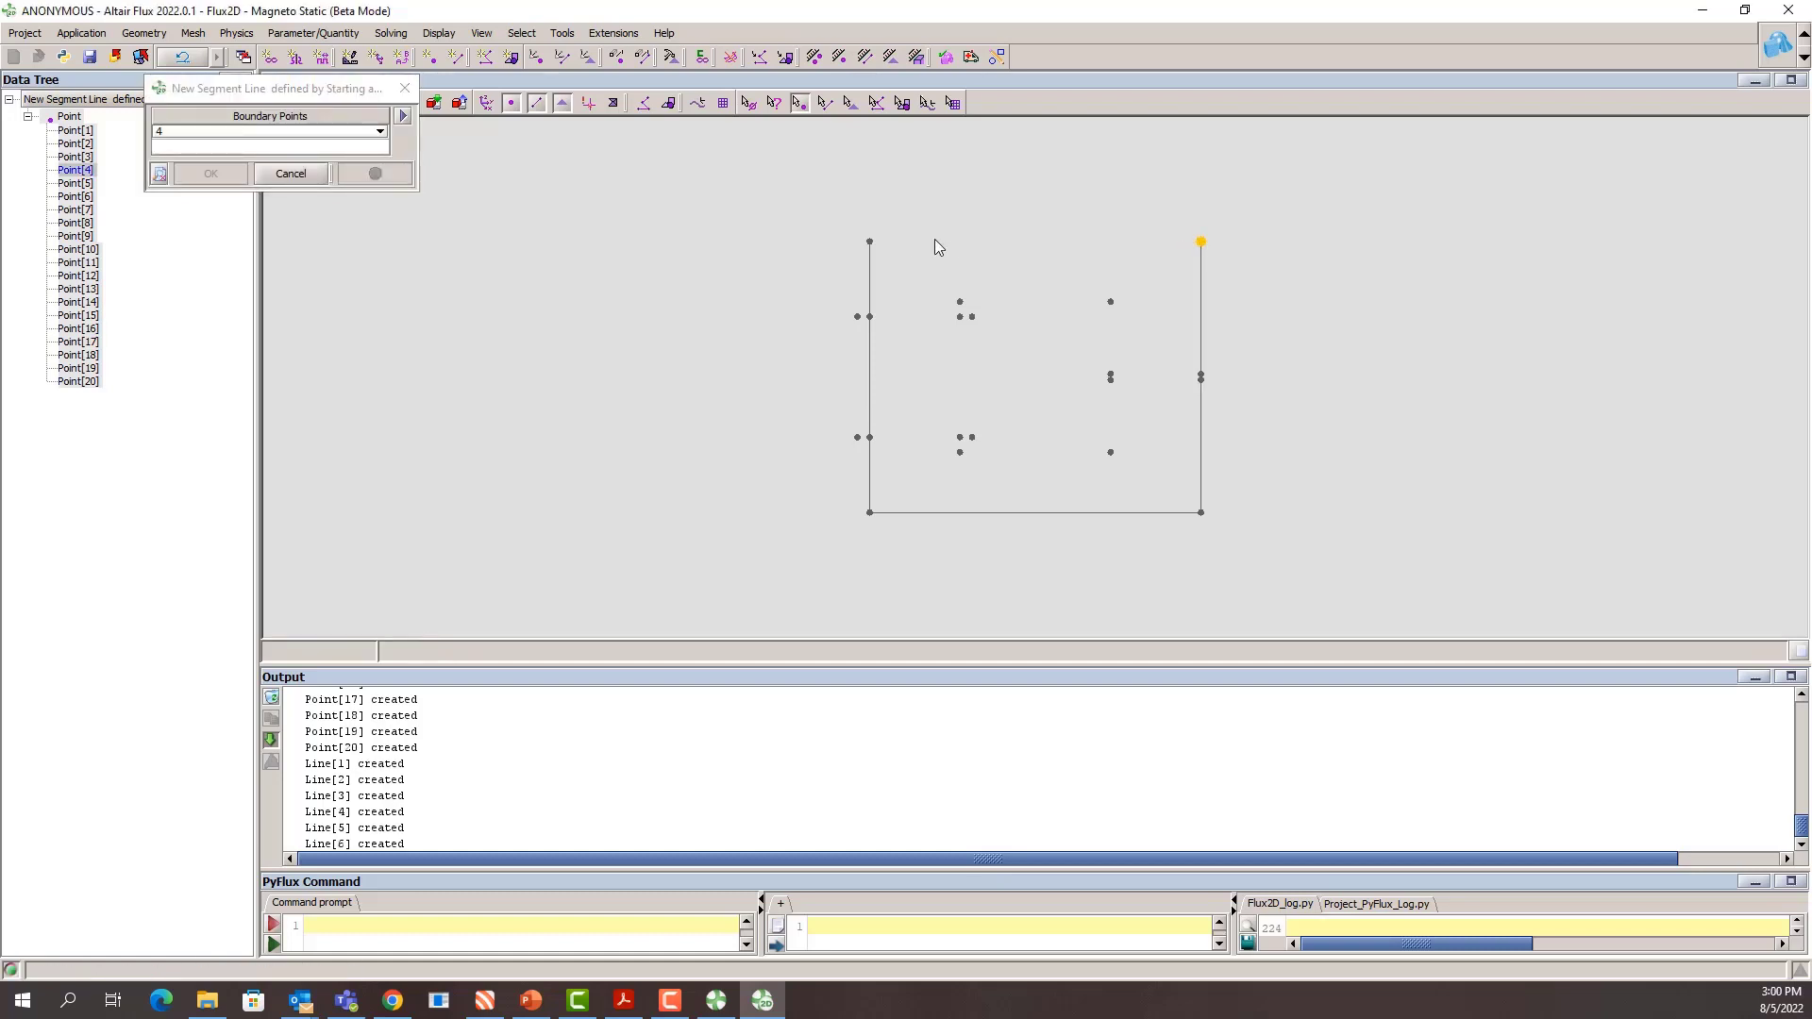
click(870, 243)
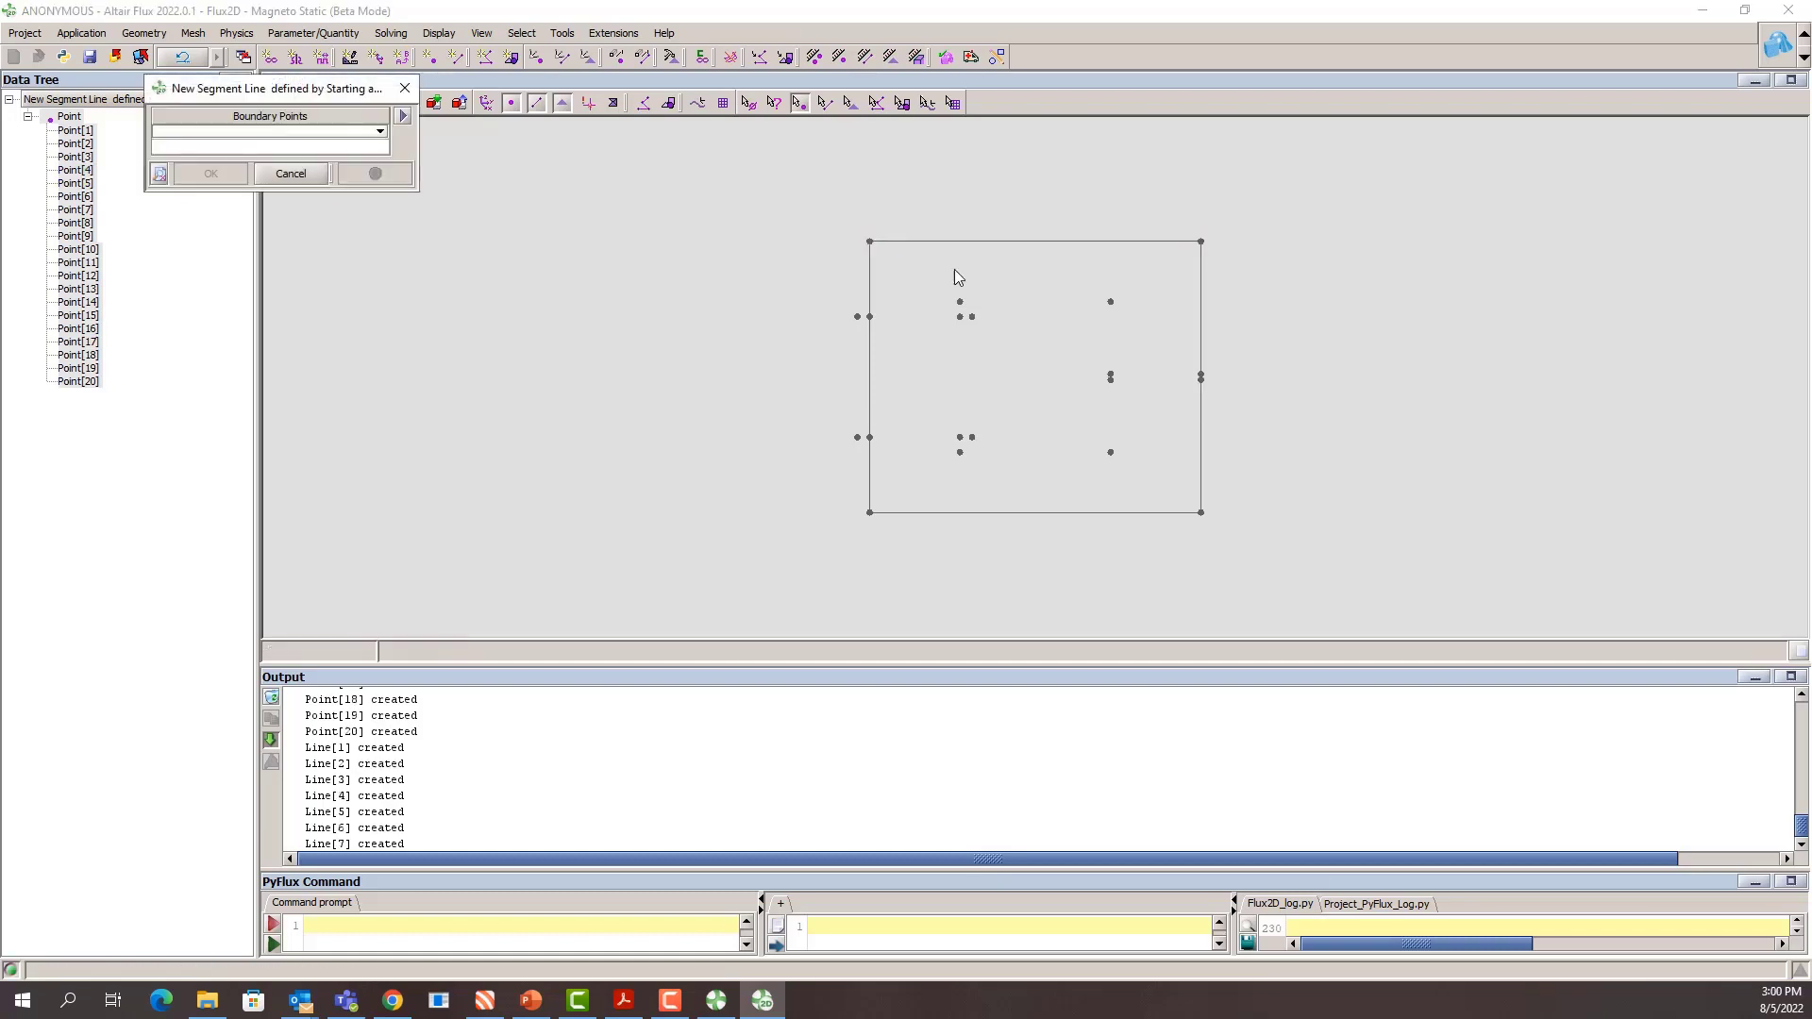
Step: Draw the inner window edges and the upper and lower air-gap edges
click(962, 302)
click(1112, 303)
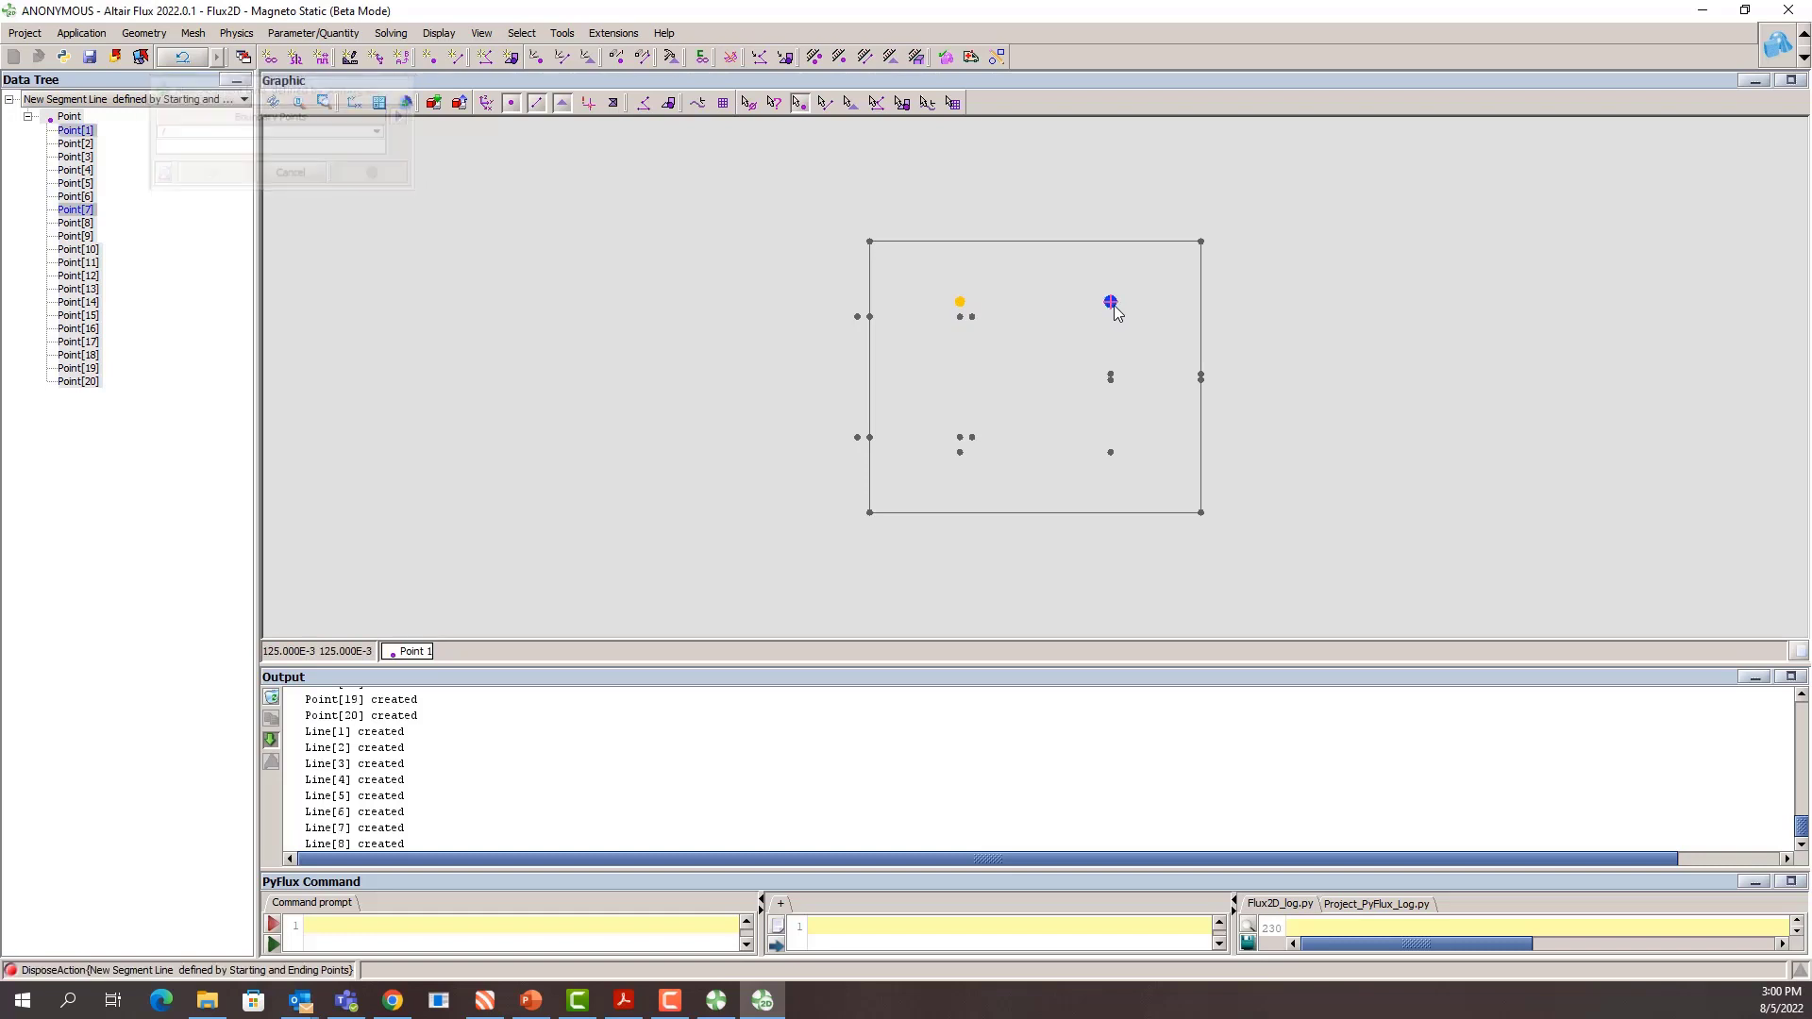
click(1111, 302)
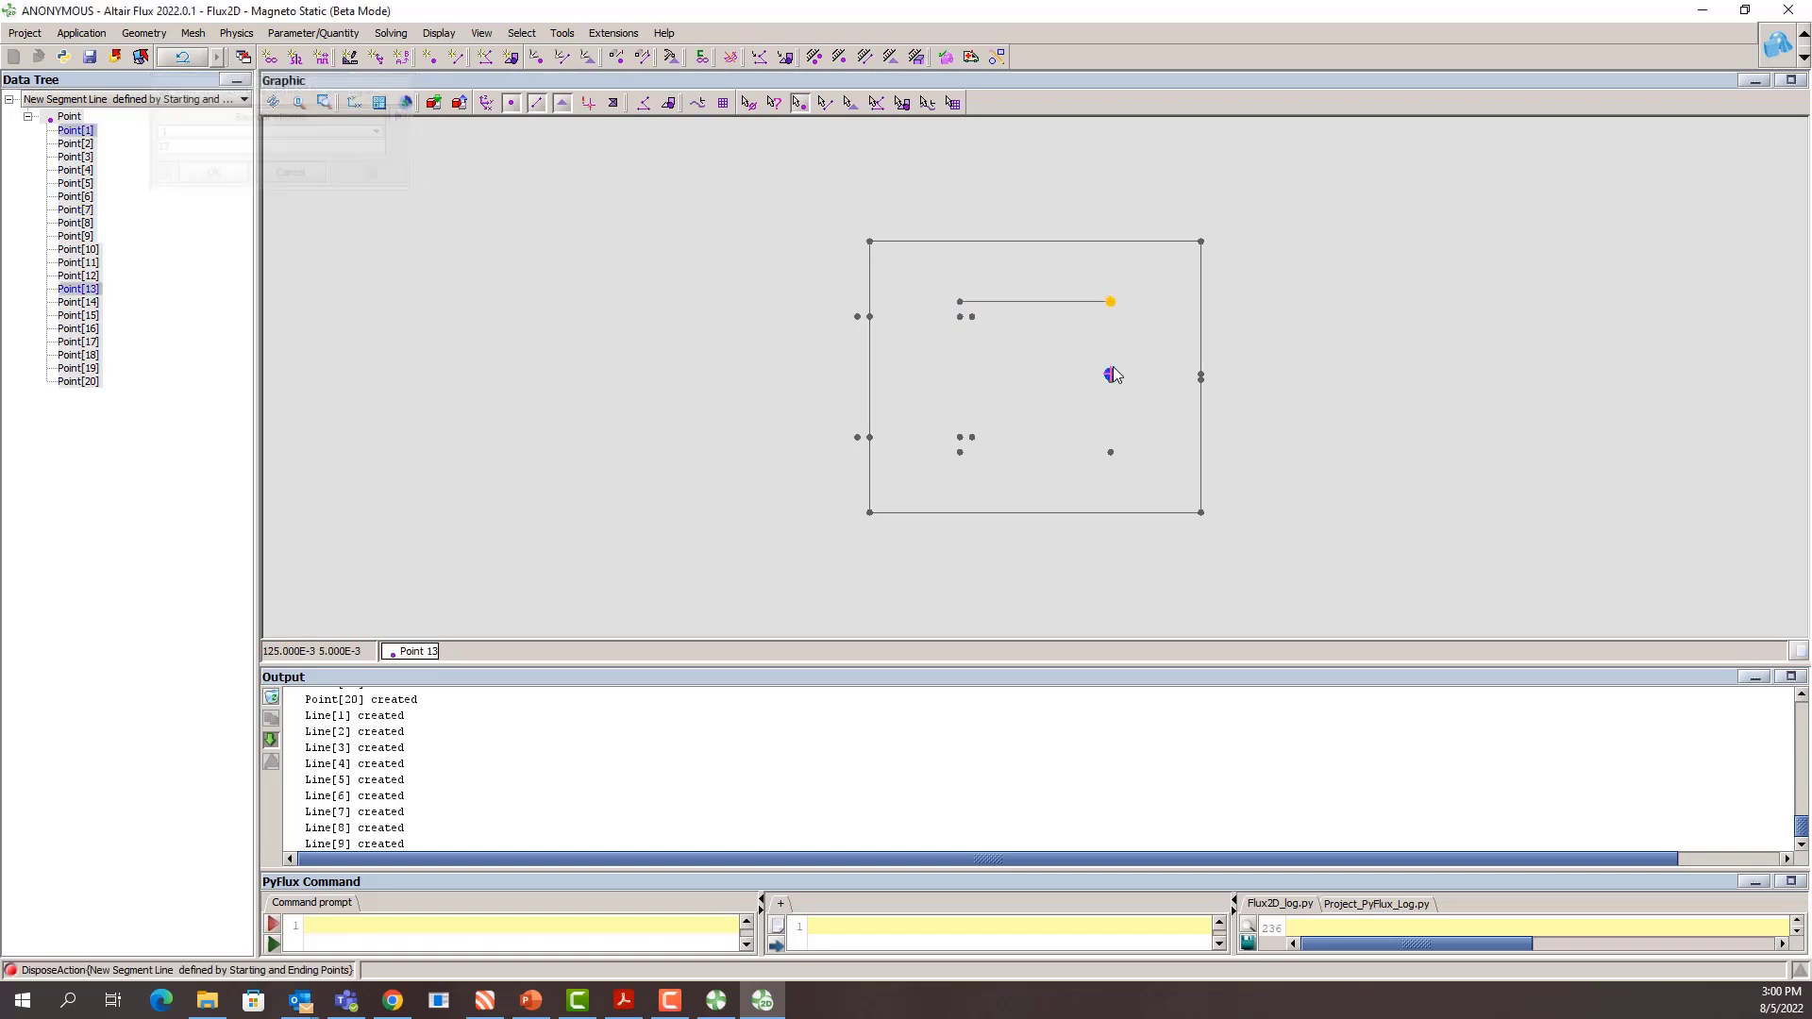
click(1112, 373)
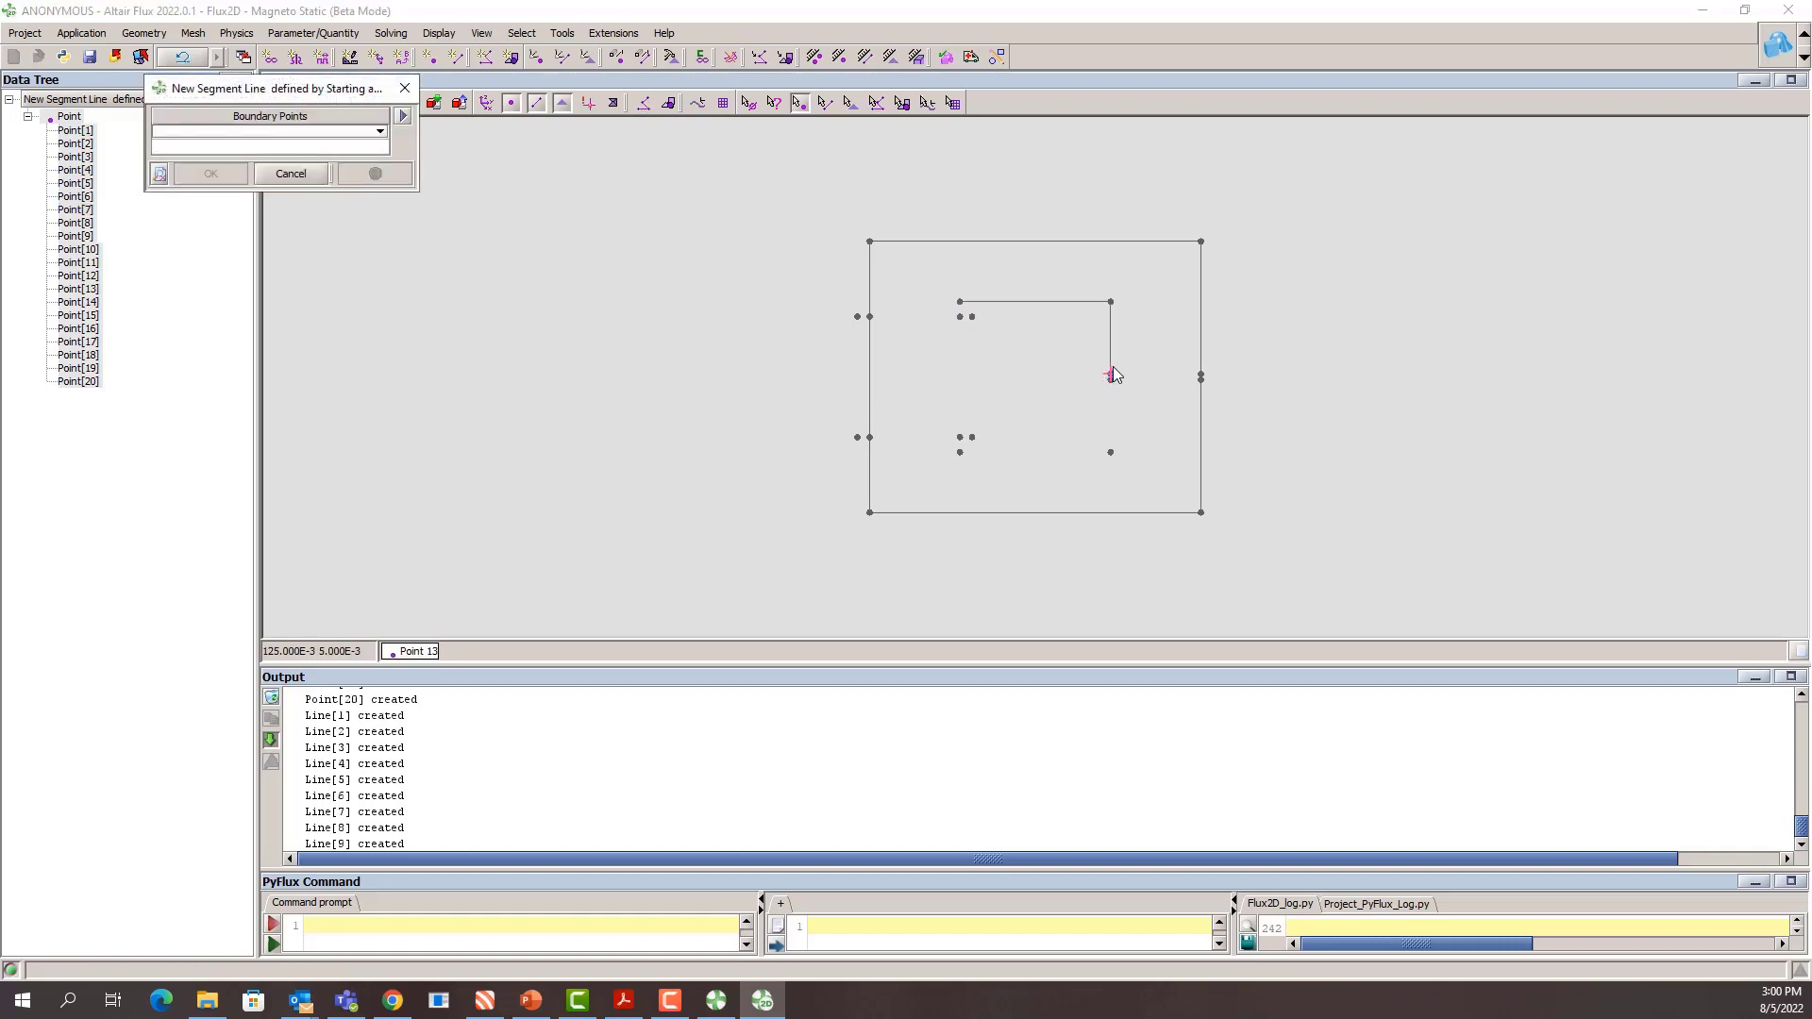
click(1200, 376)
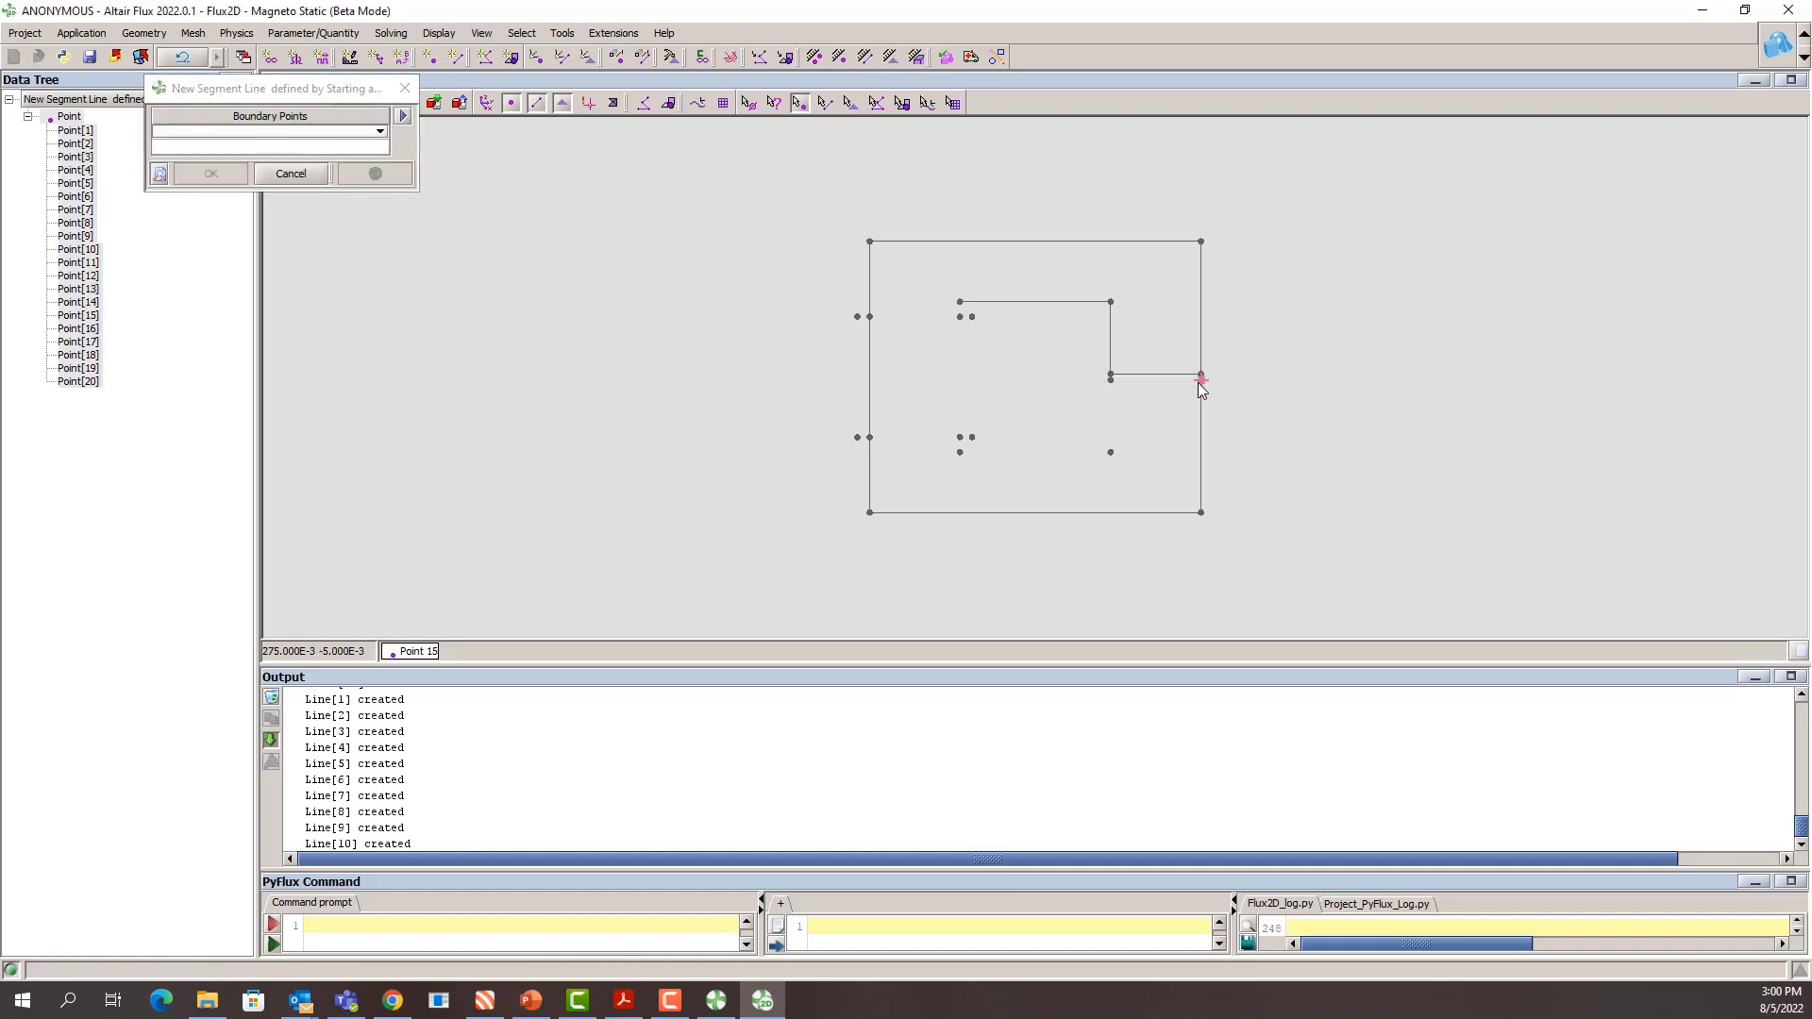
key(Escape)
click(1111, 380)
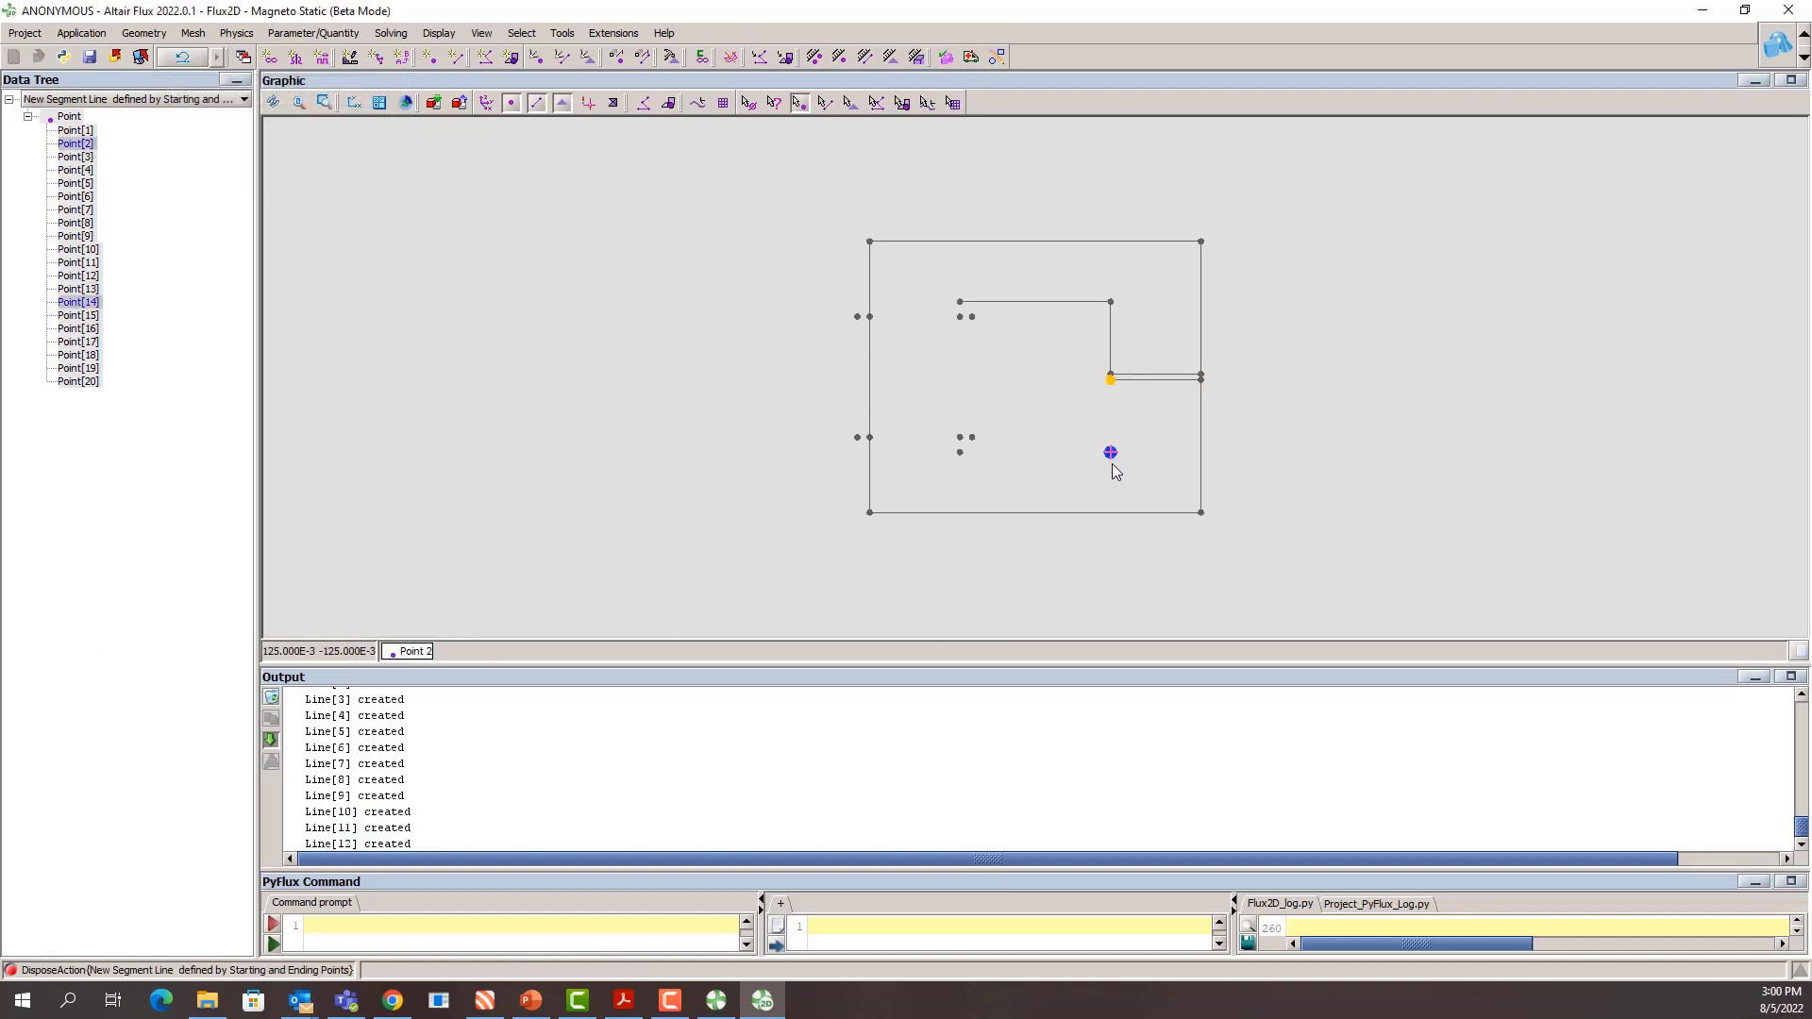
click(1112, 465)
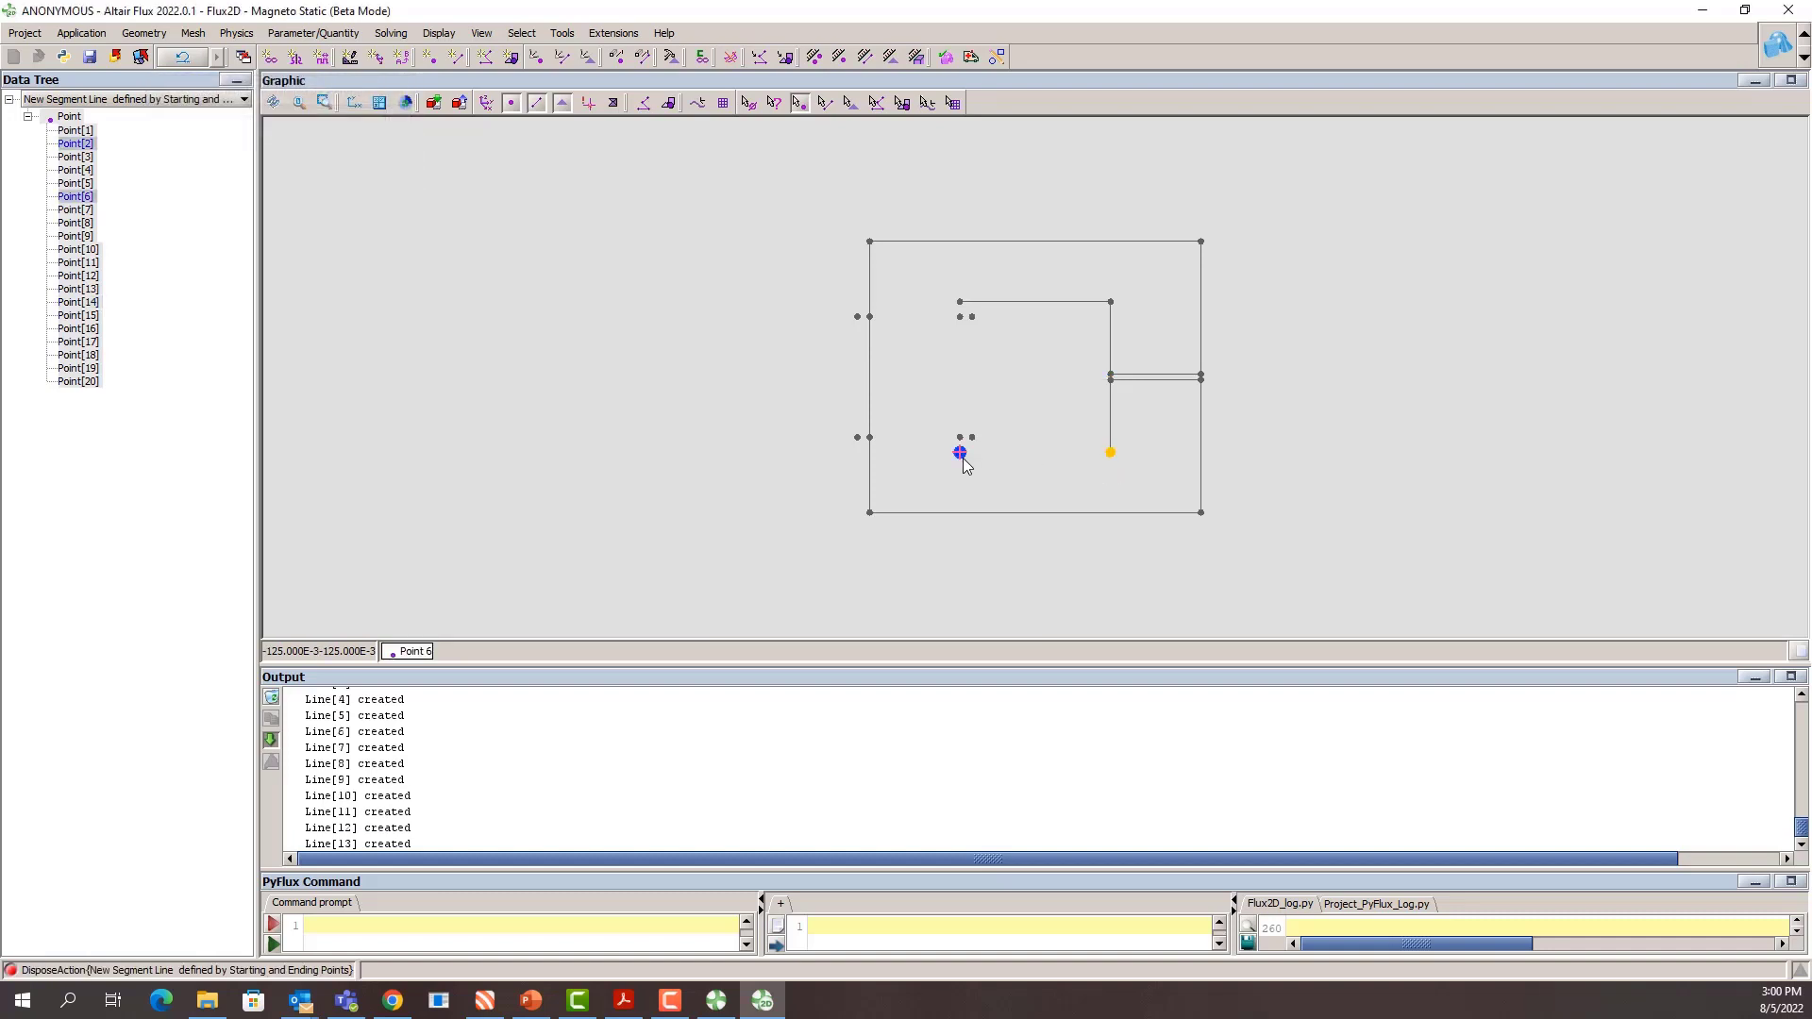
click(962, 453)
click(962, 439)
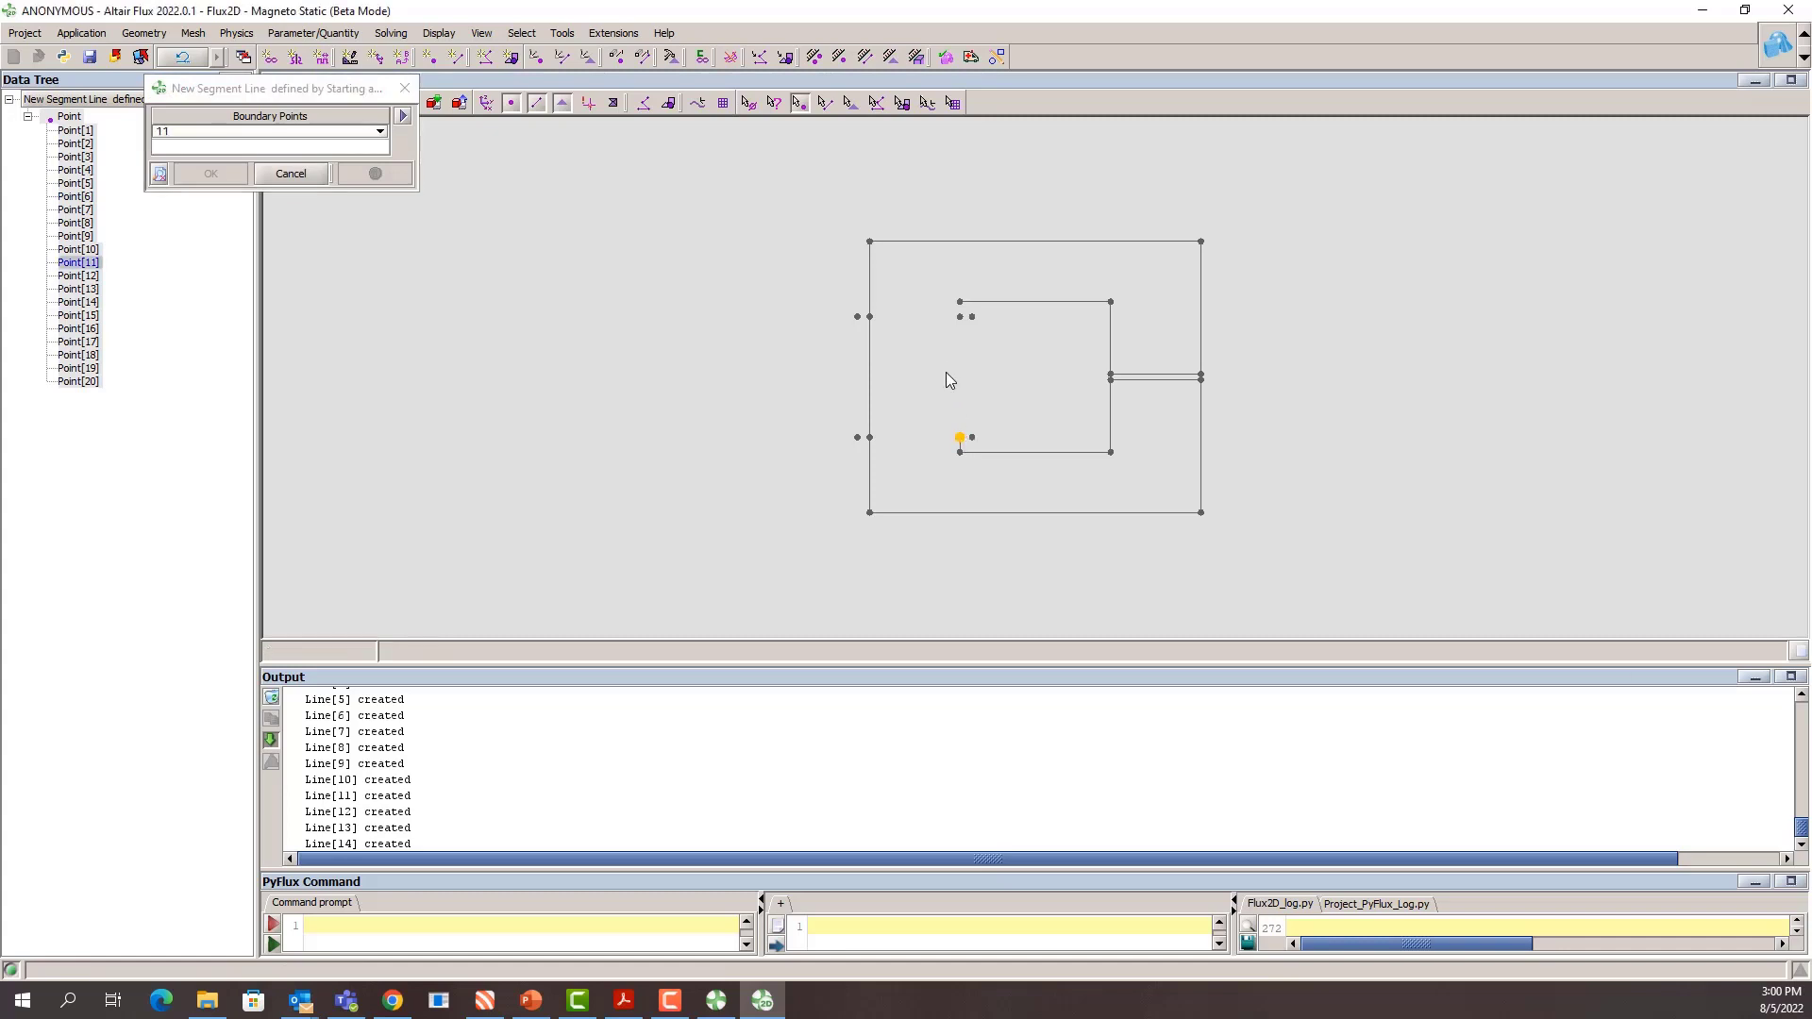
click(961, 326)
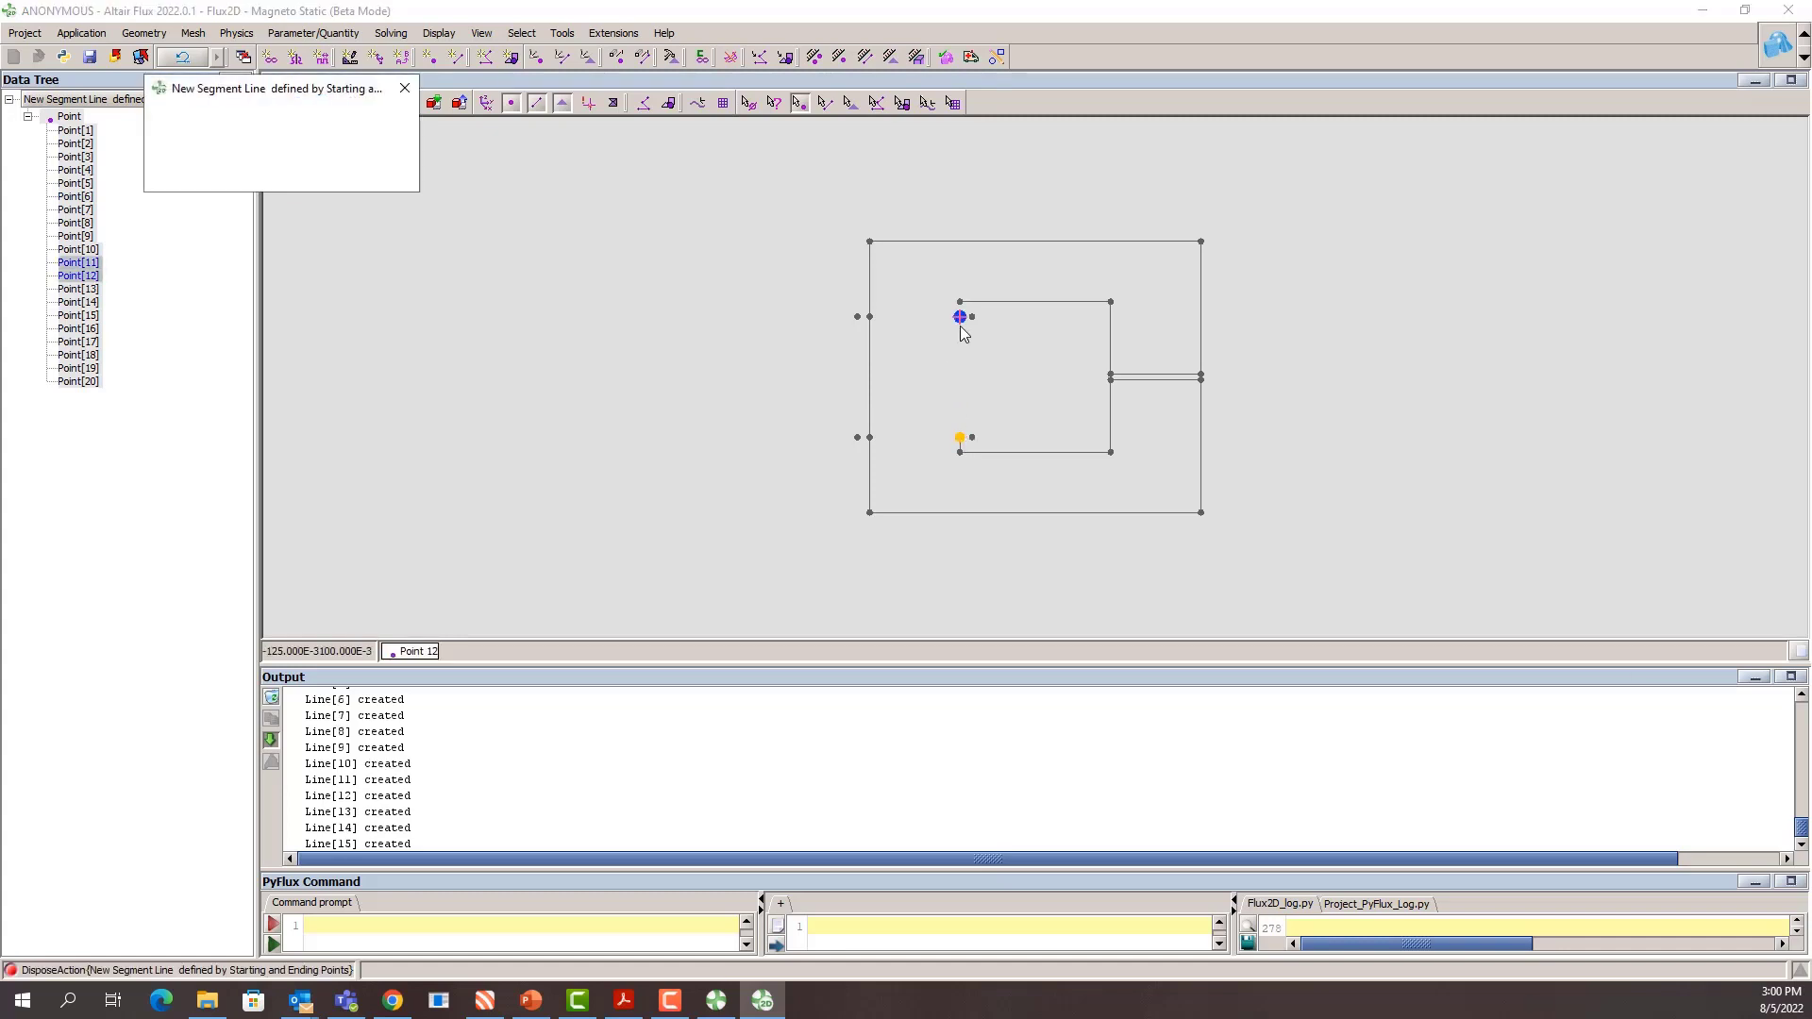
click(961, 324)
click(961, 303)
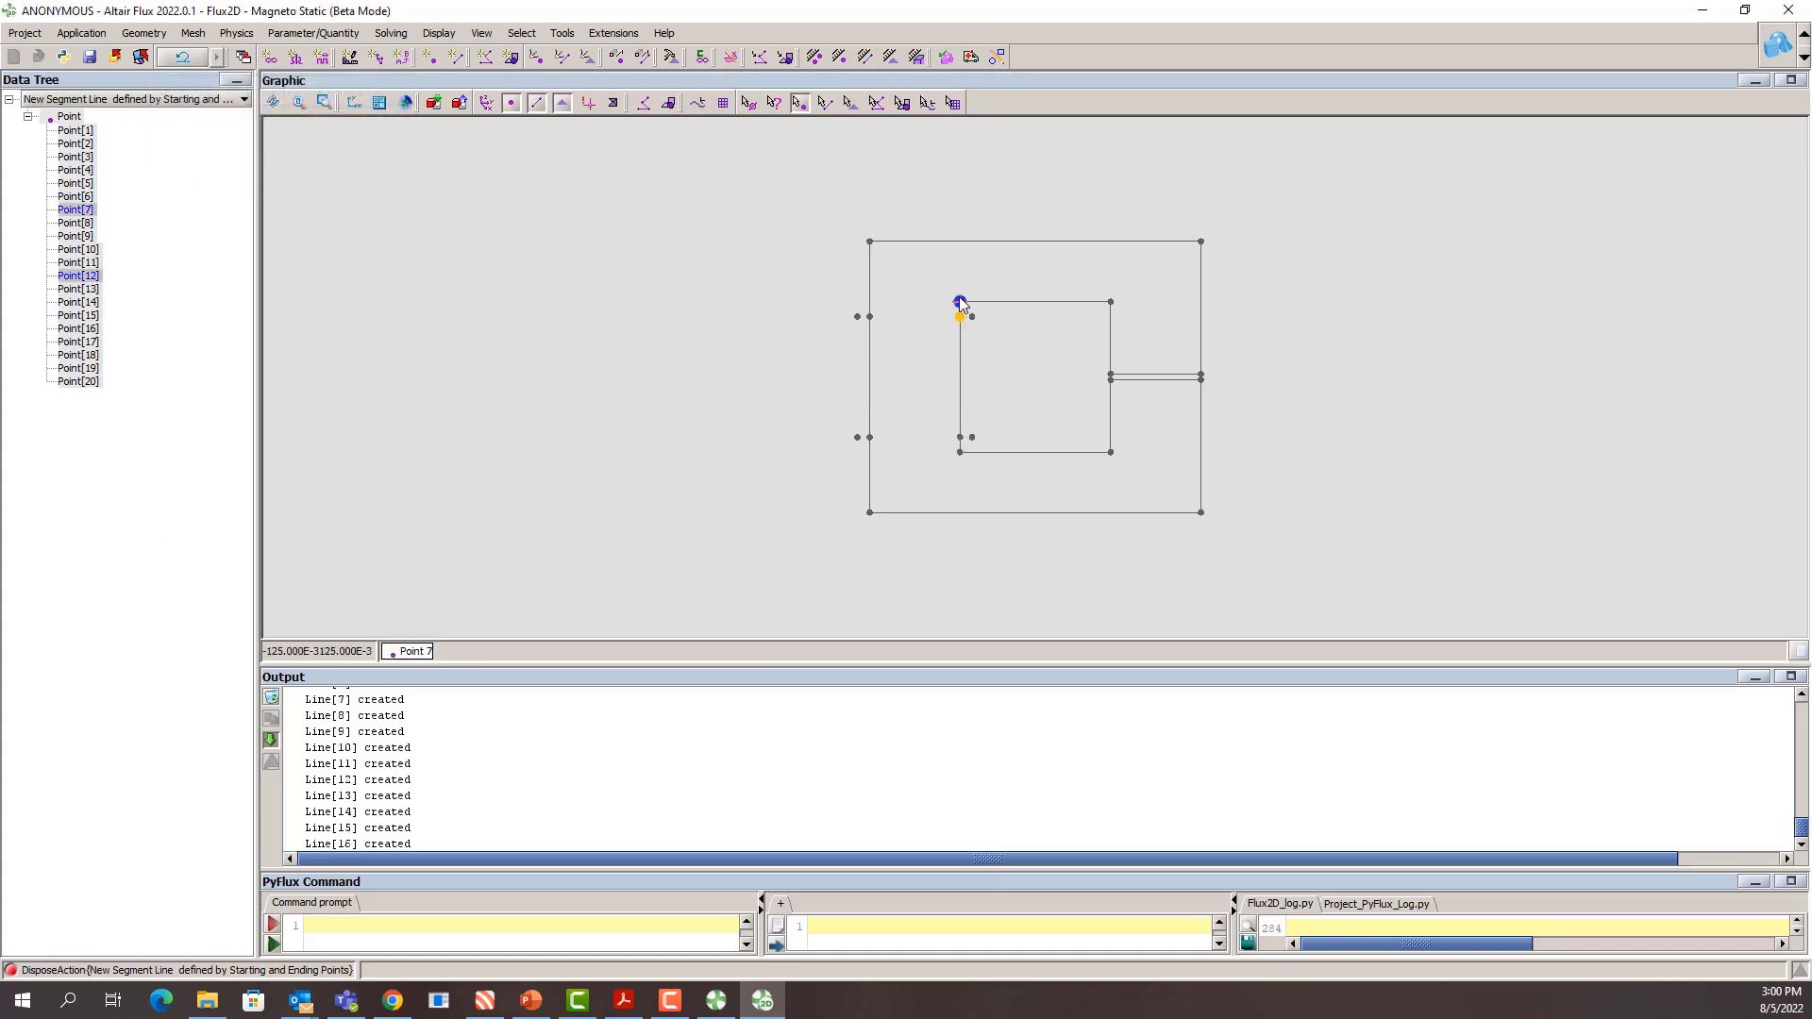
Step: Draw the two thin coil rectangles' sides, completing Line[22], and stop line creation
click(972, 316)
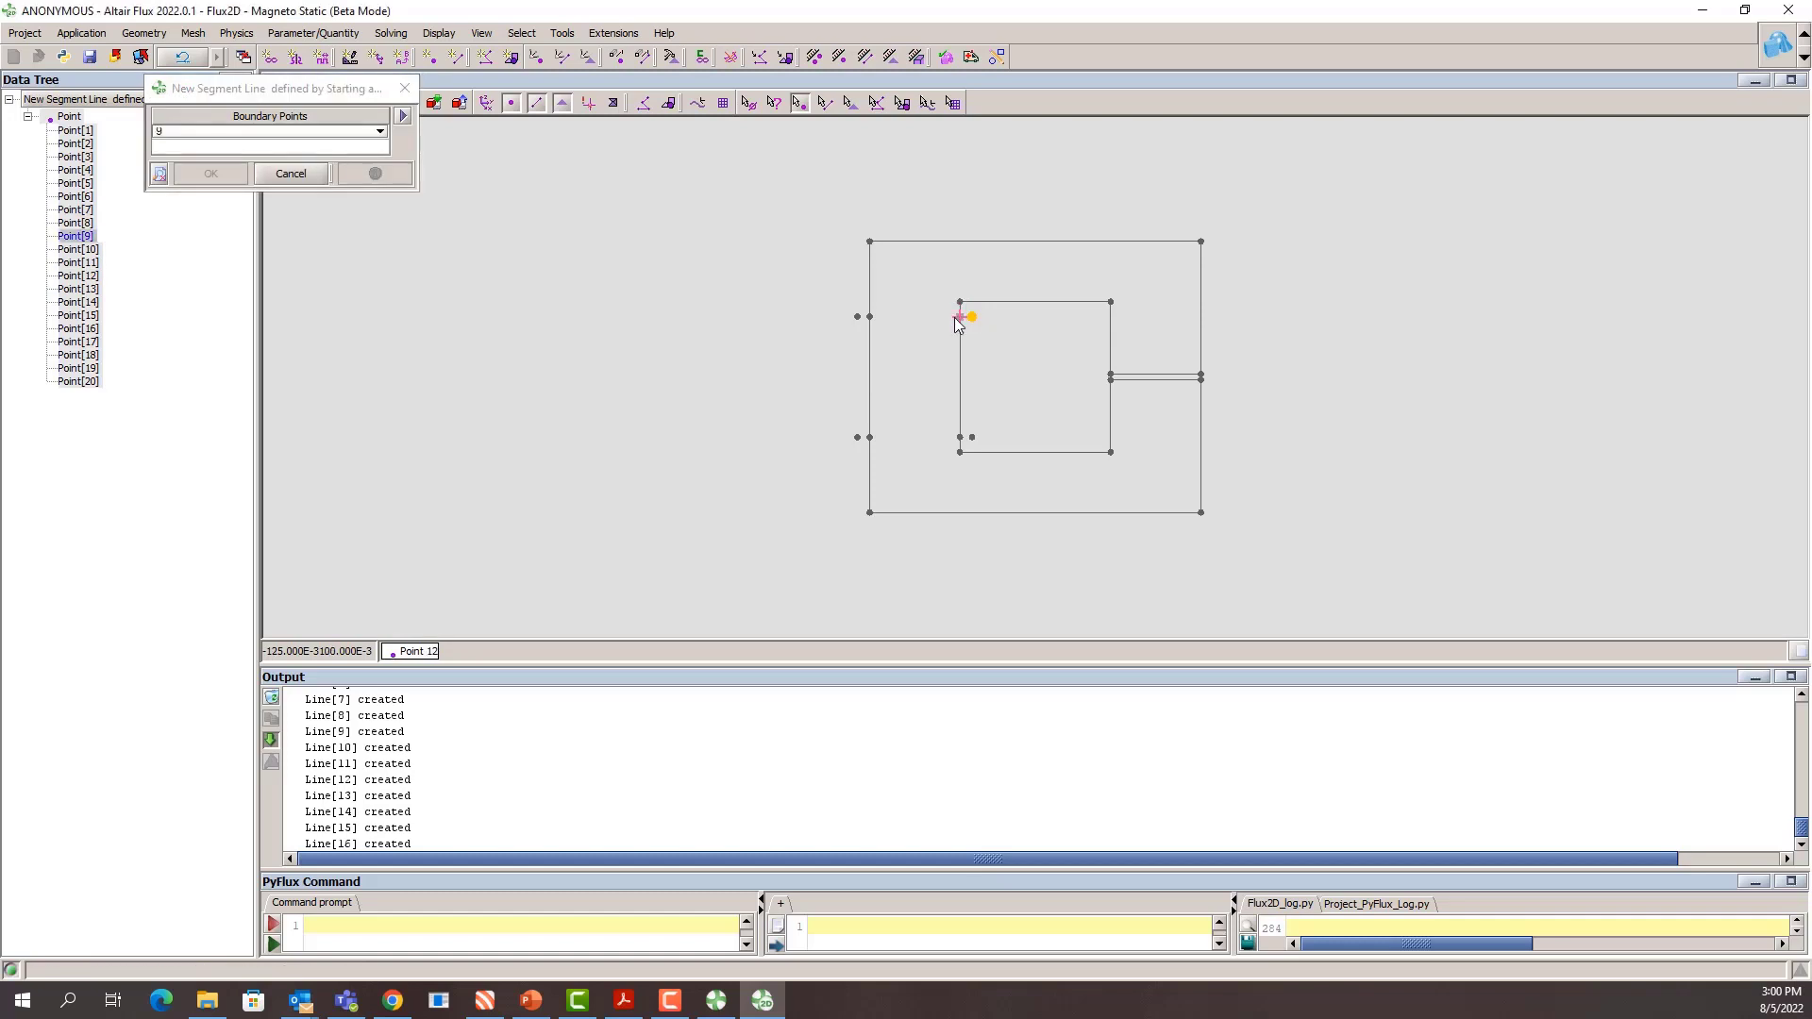
click(958, 319)
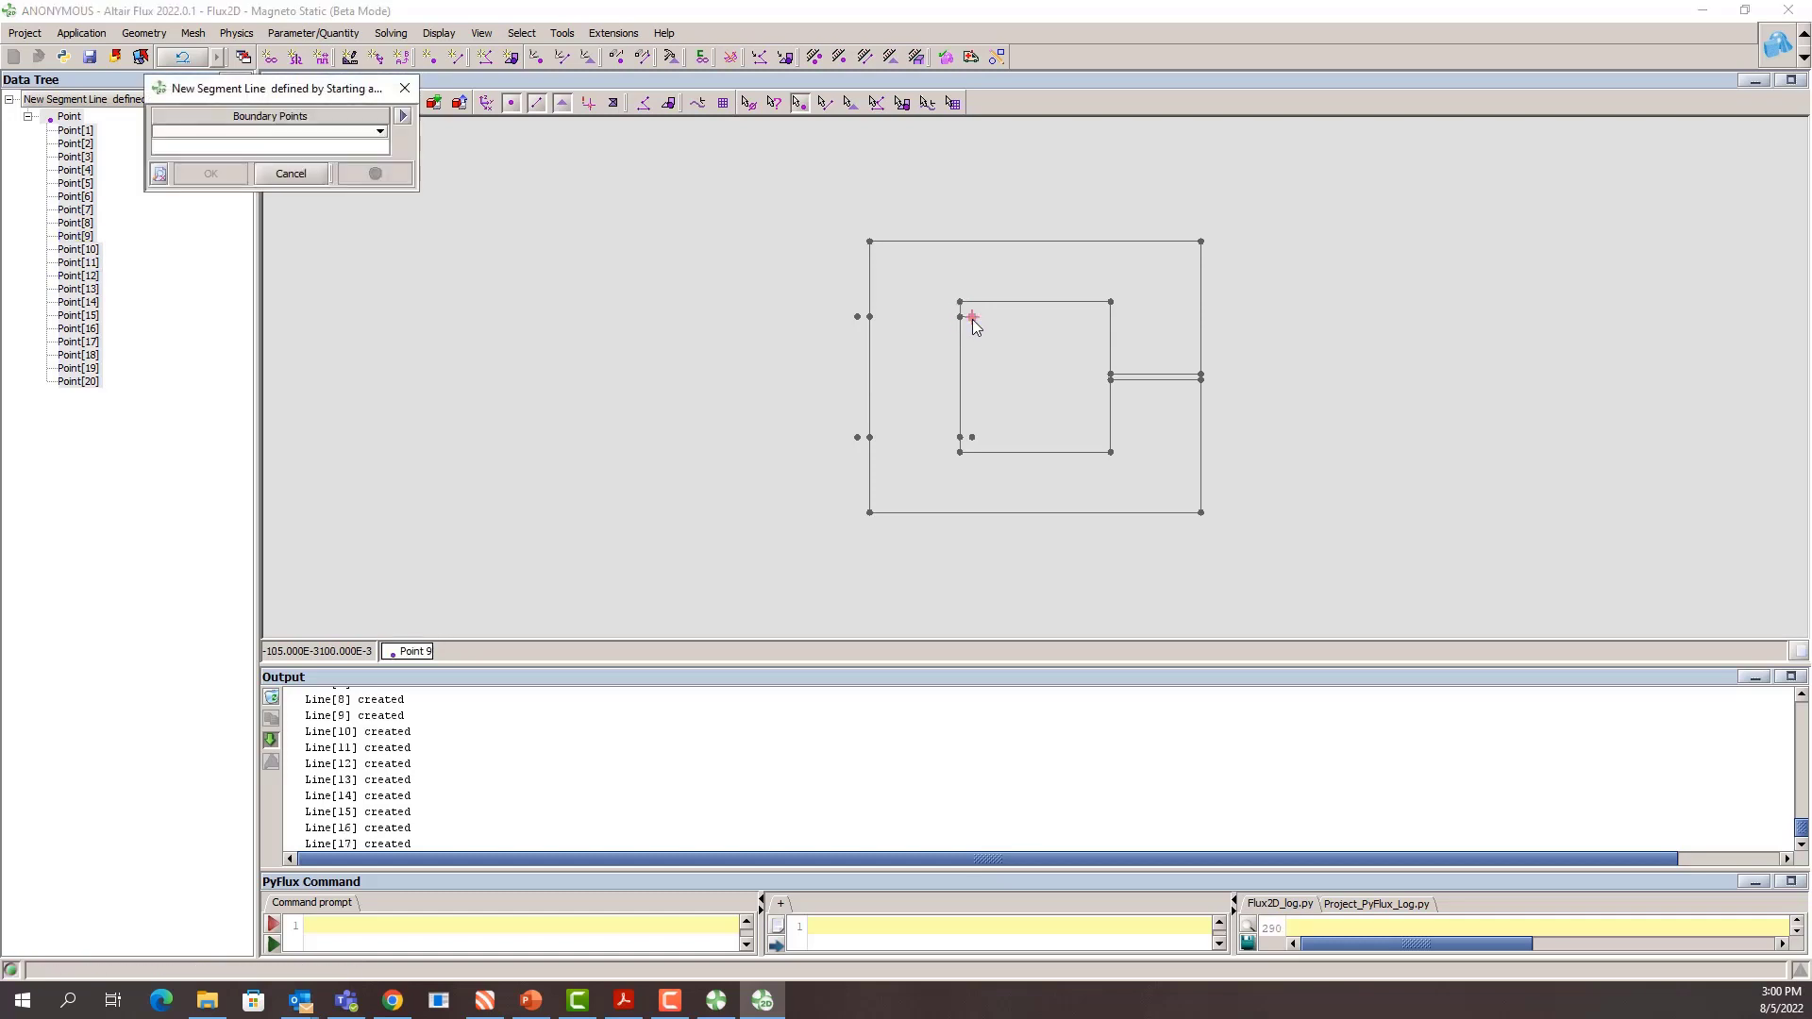
click(972, 319)
click(982, 435)
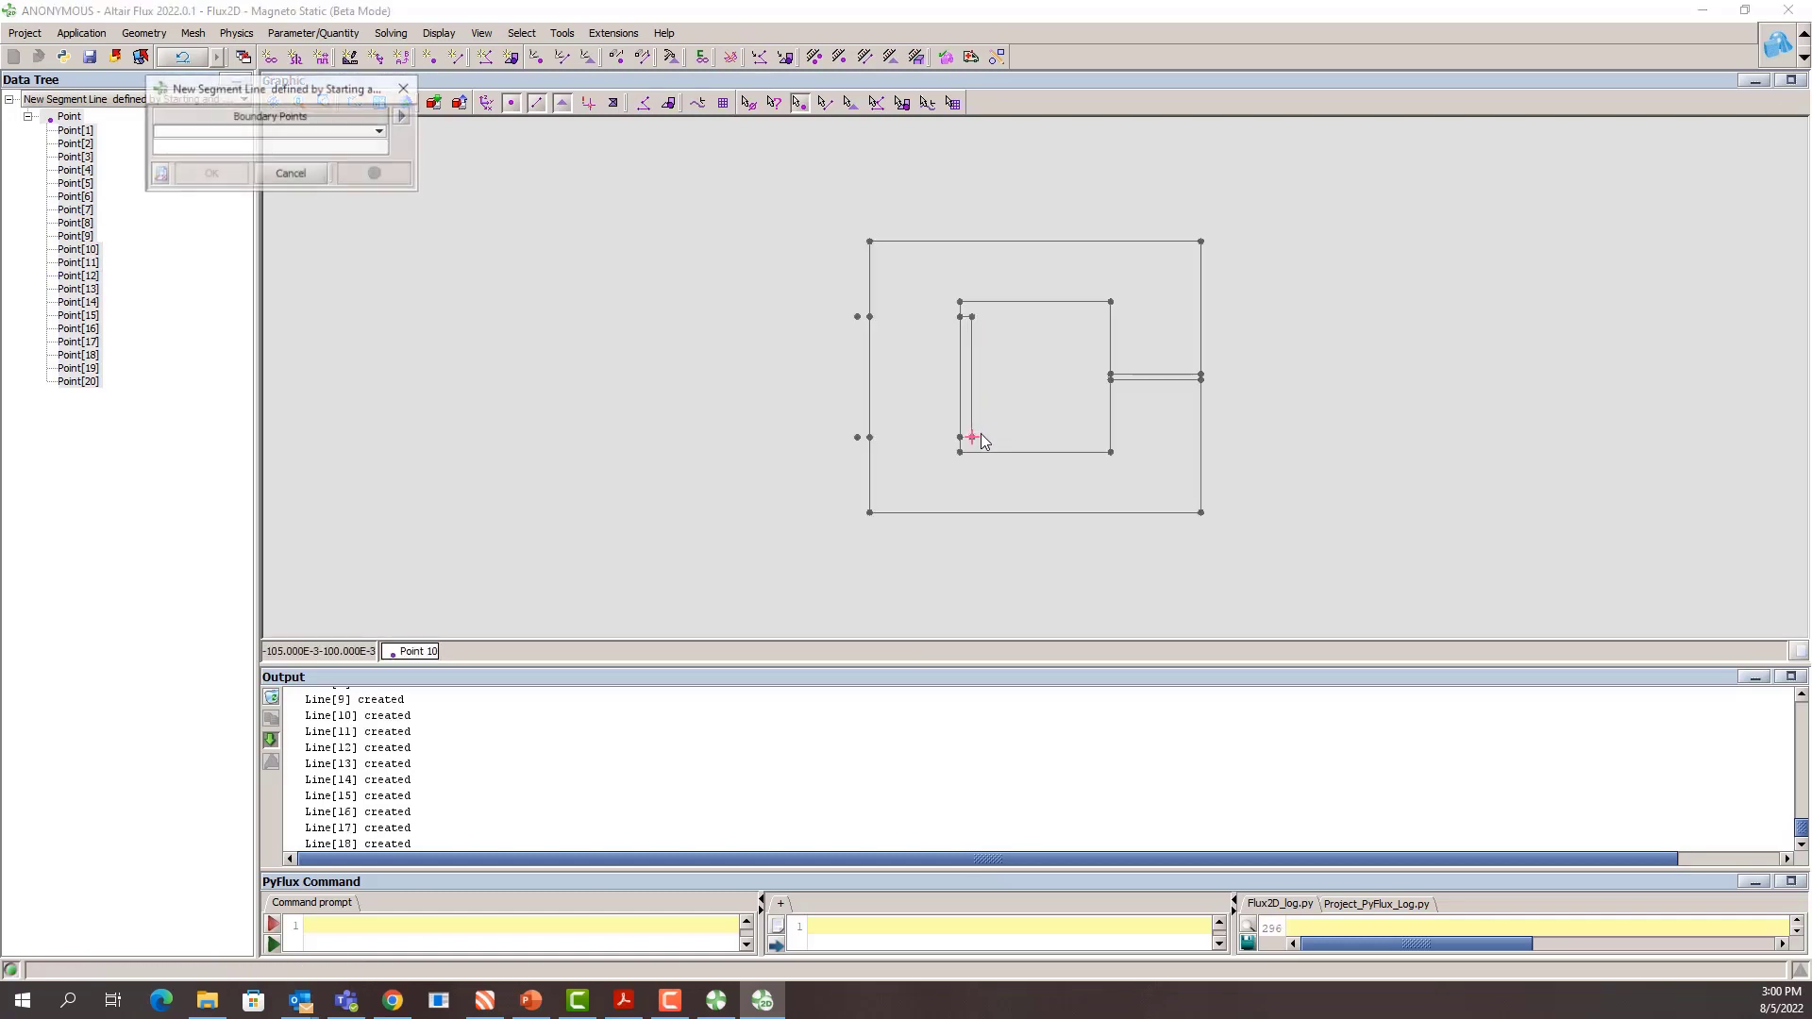
click(981, 437)
click(957, 437)
click(869, 436)
click(857, 437)
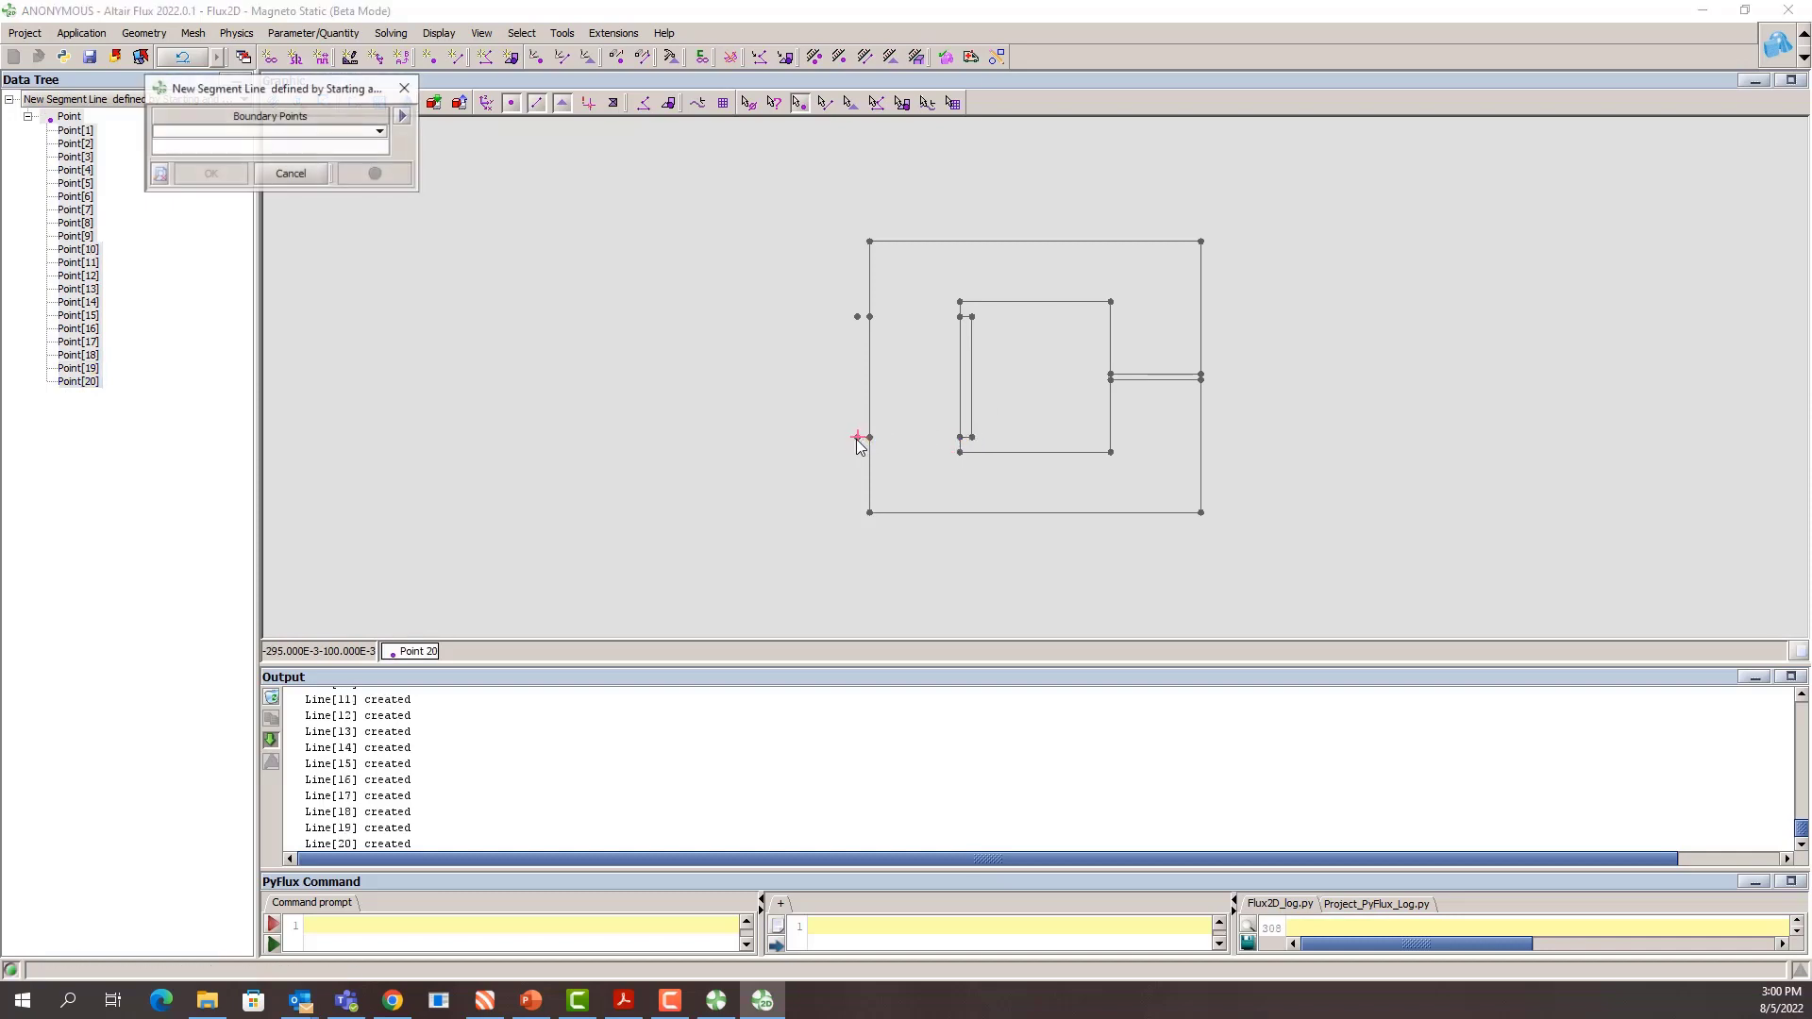
click(857, 437)
click(857, 317)
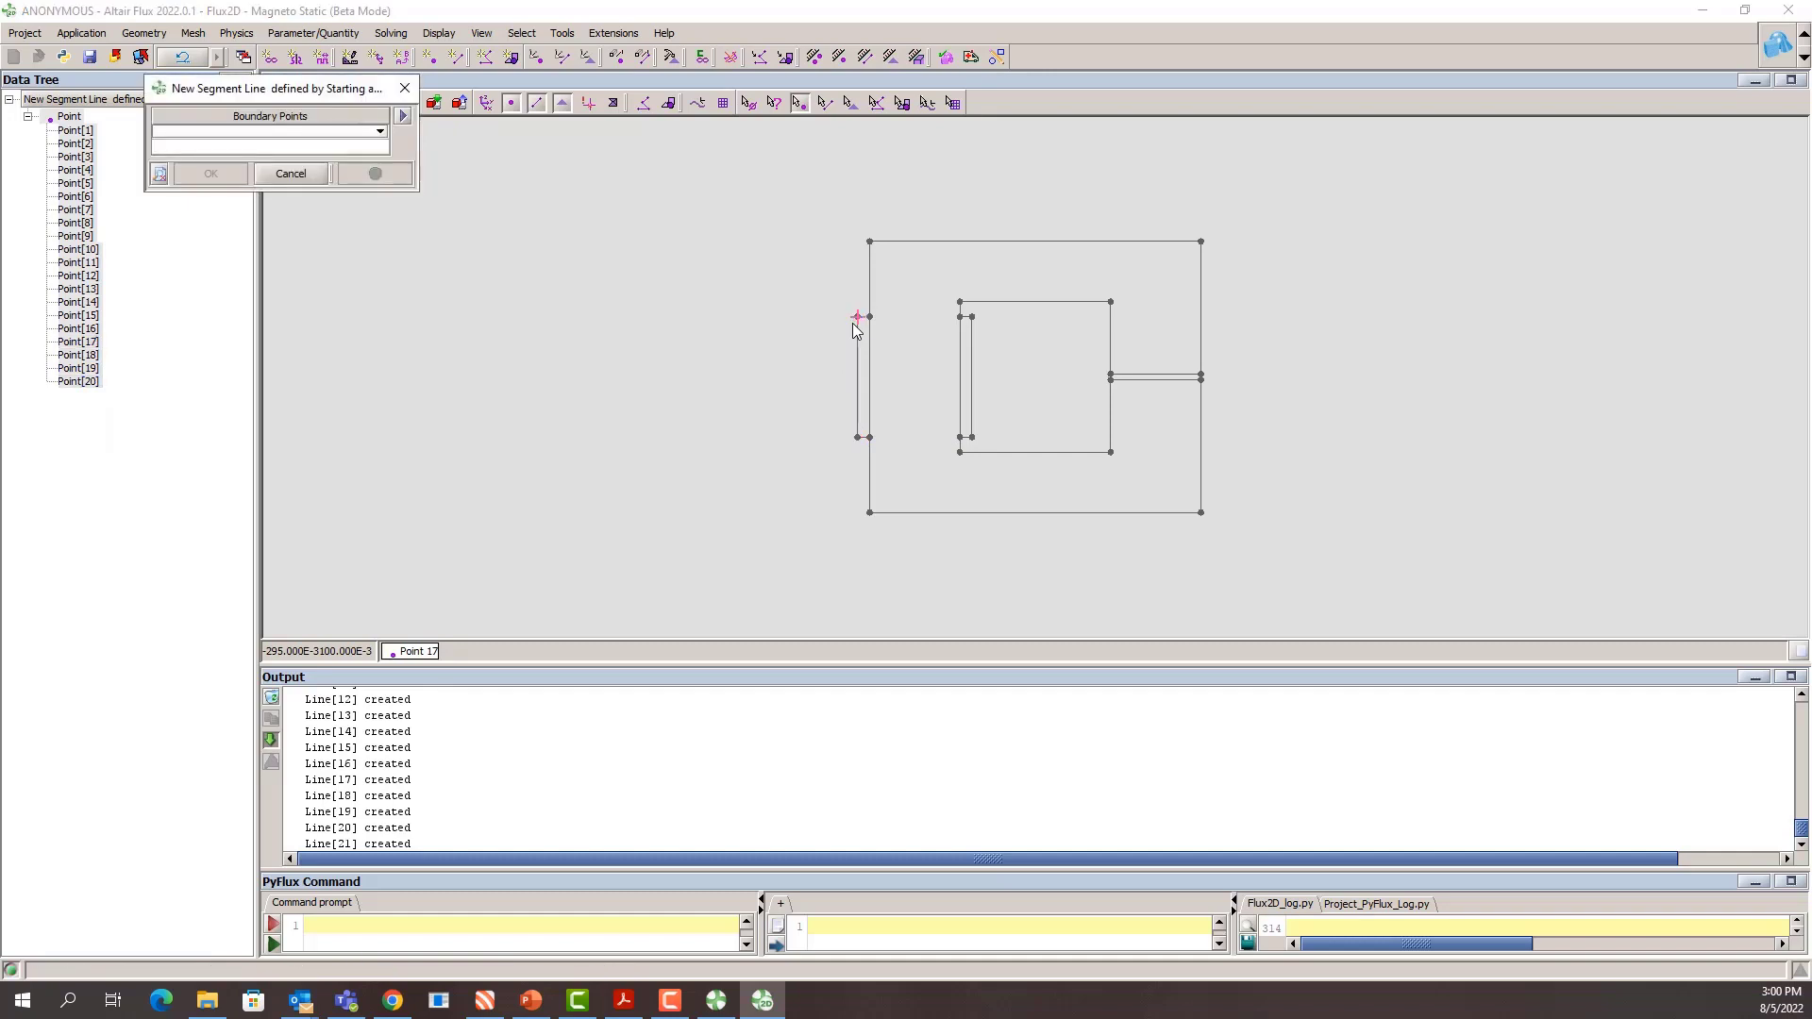
click(857, 317)
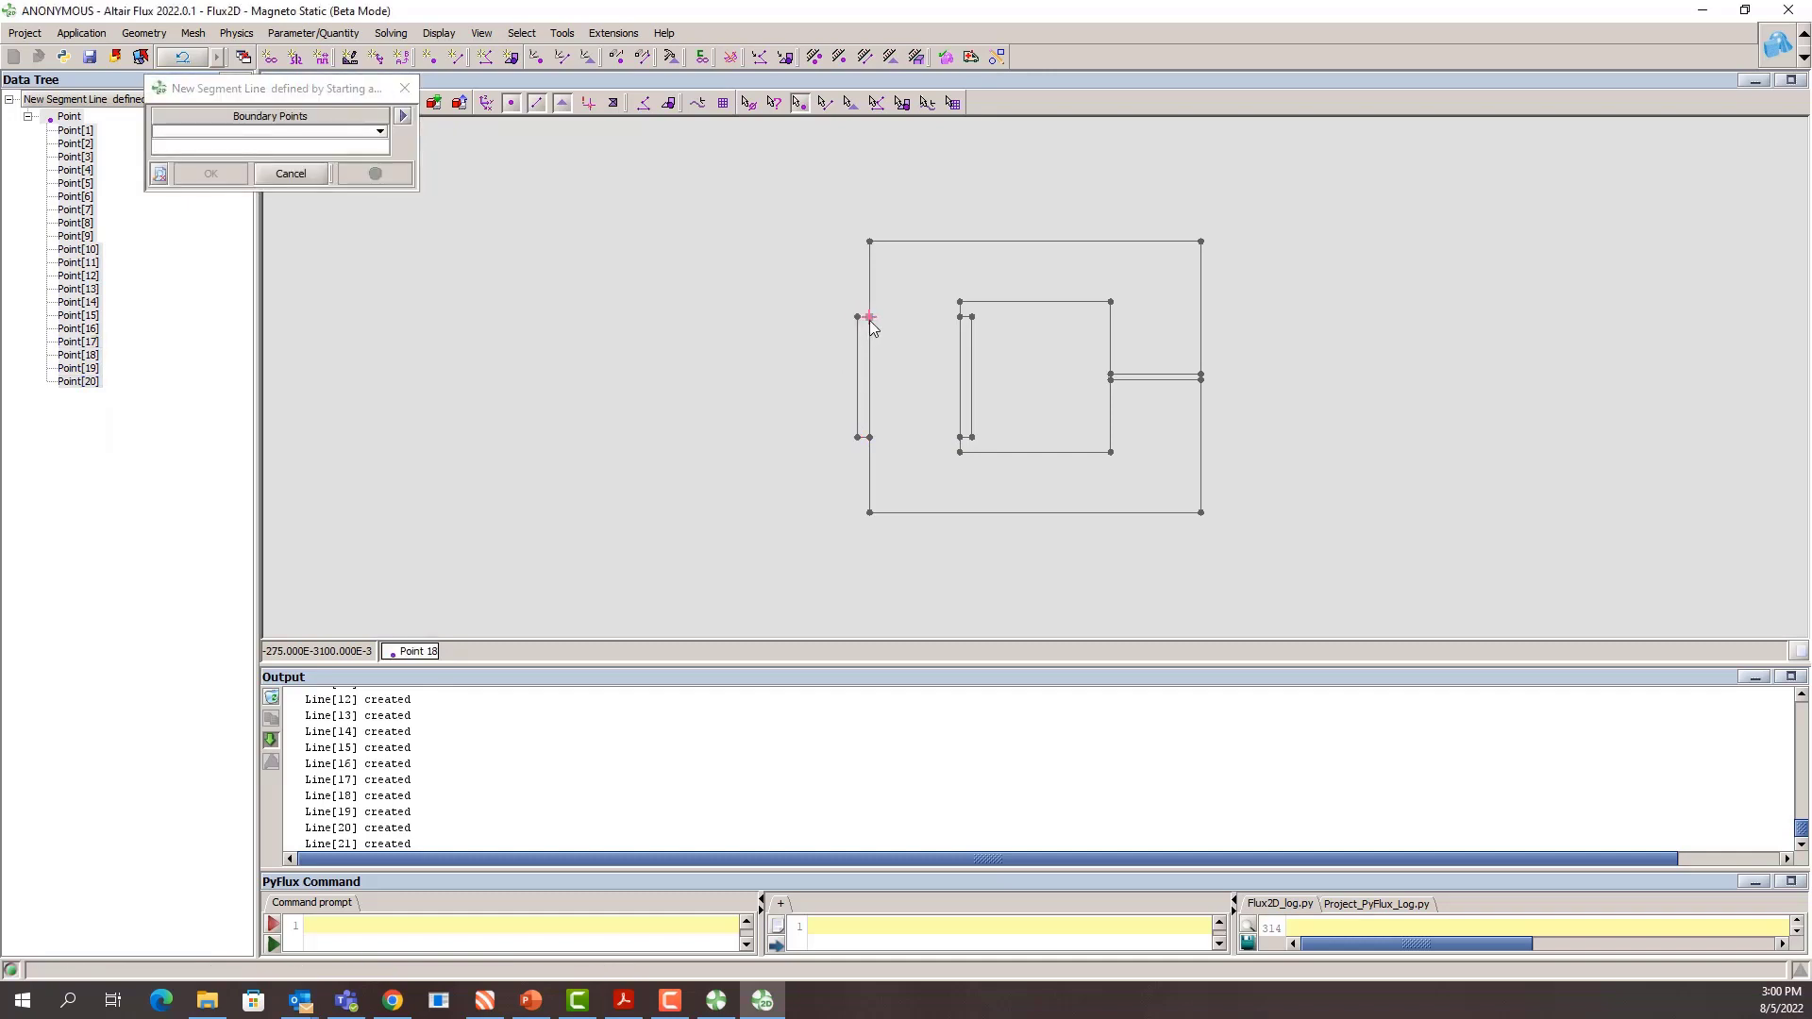
click(870, 319)
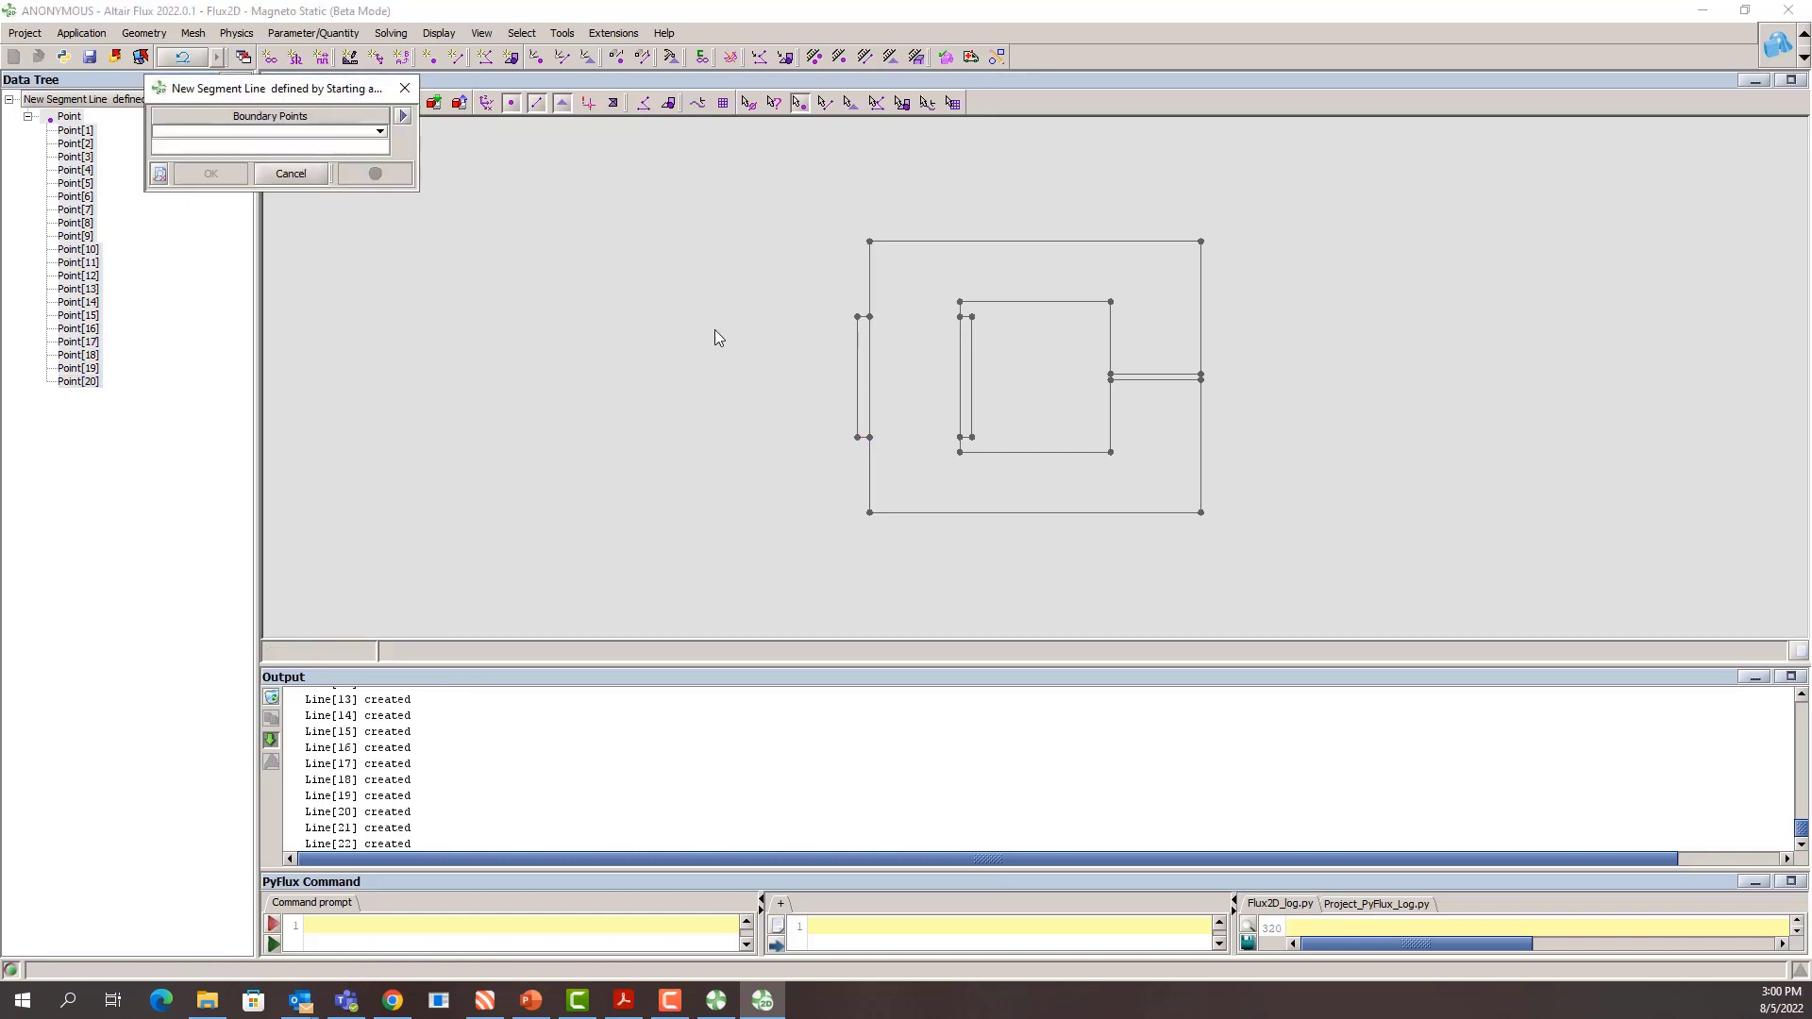
click(271, 173)
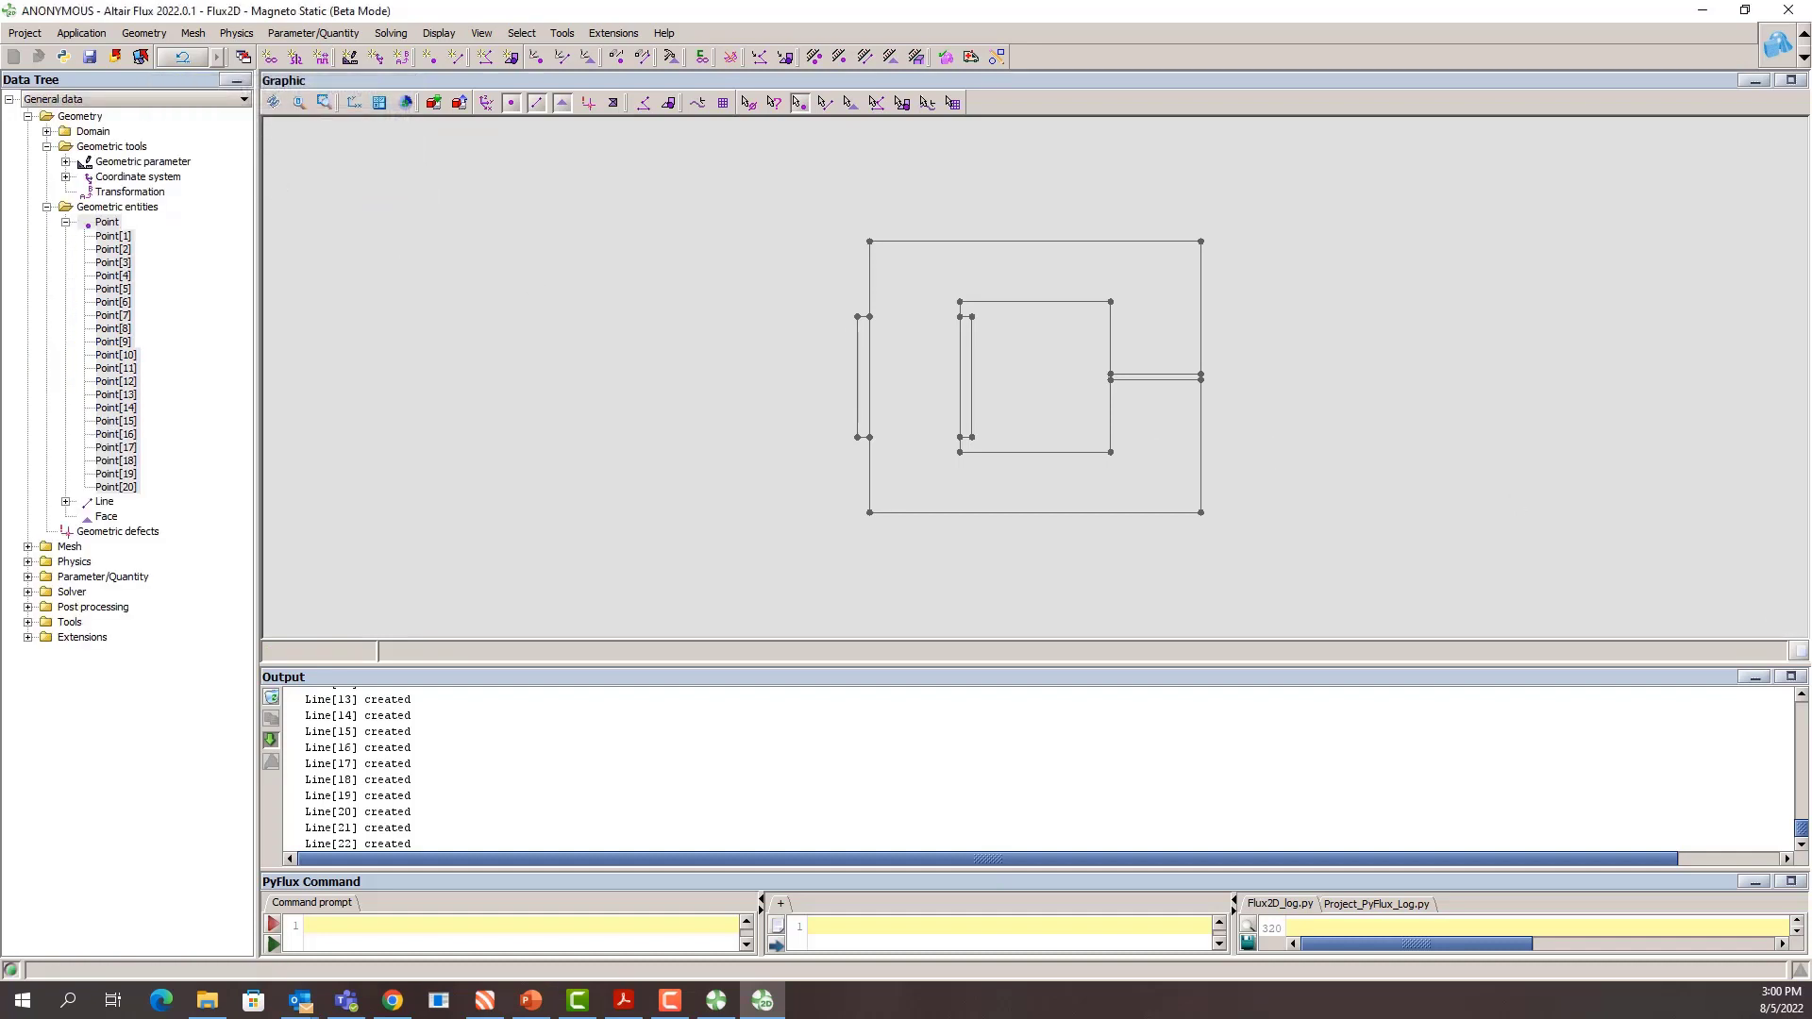
Step: Build the three C-core faces and expand the Domain node in the data tree
click(673, 62)
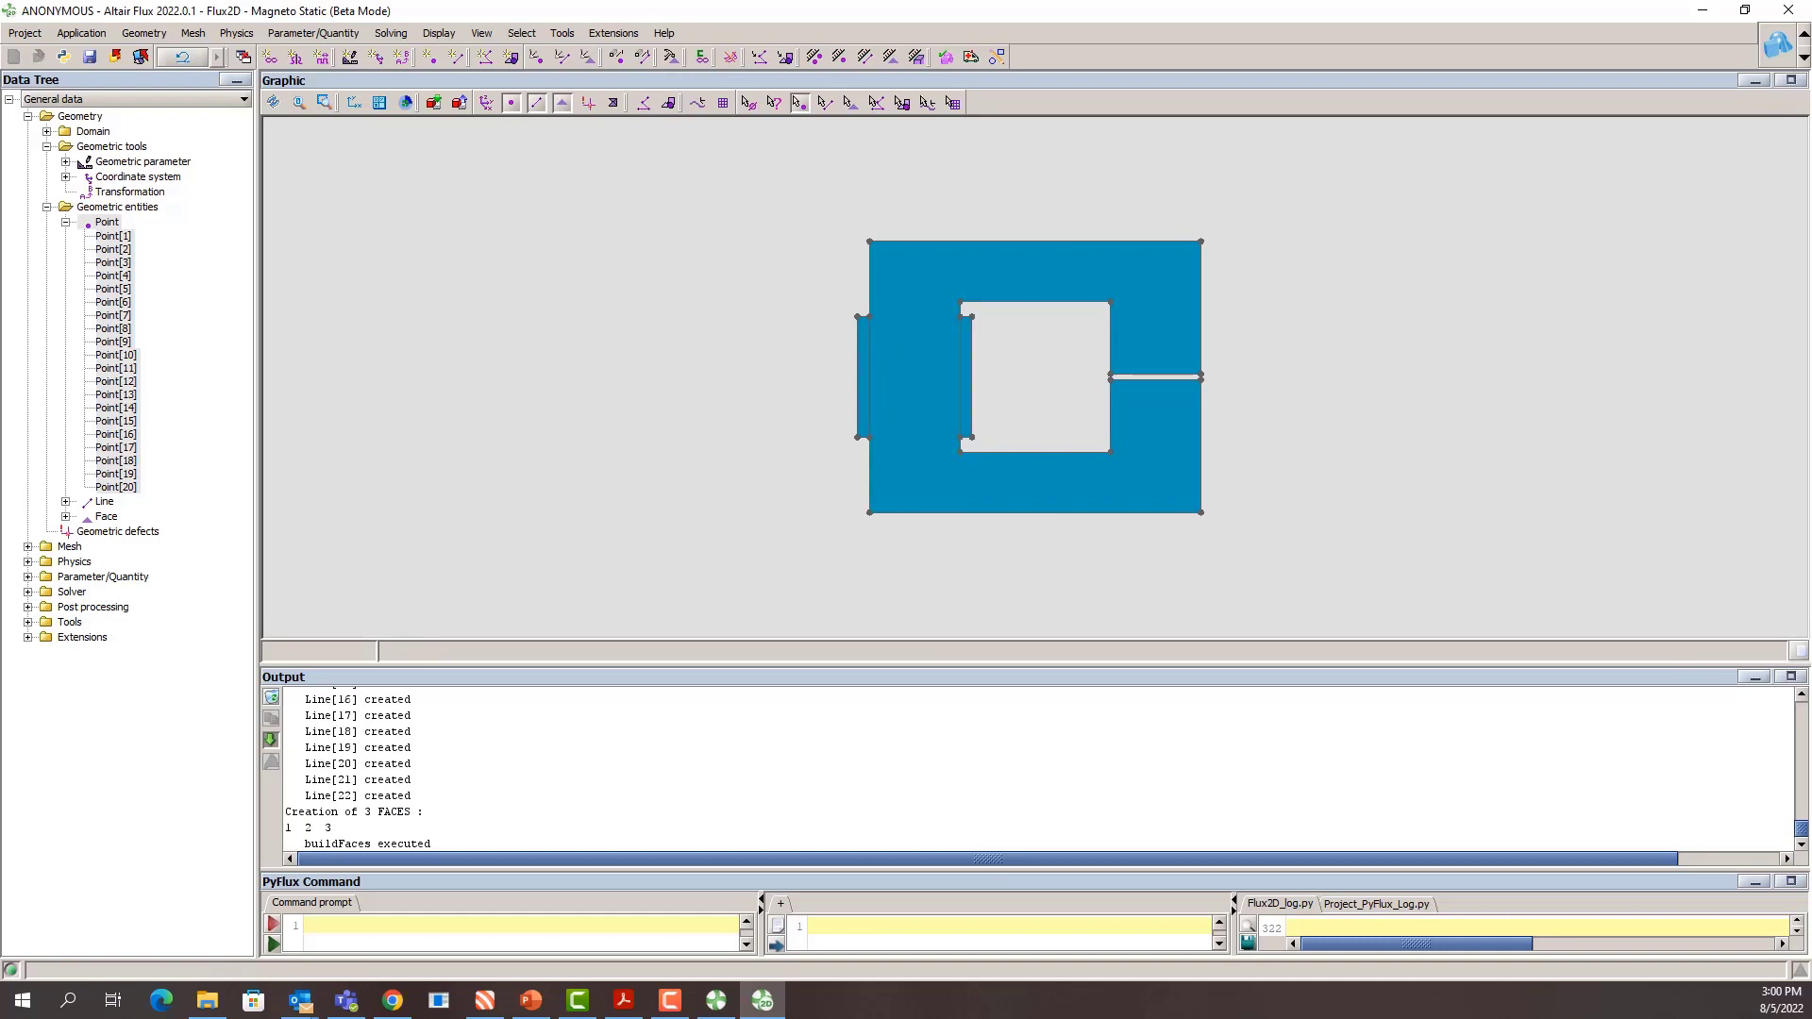
key(alt+Tab)
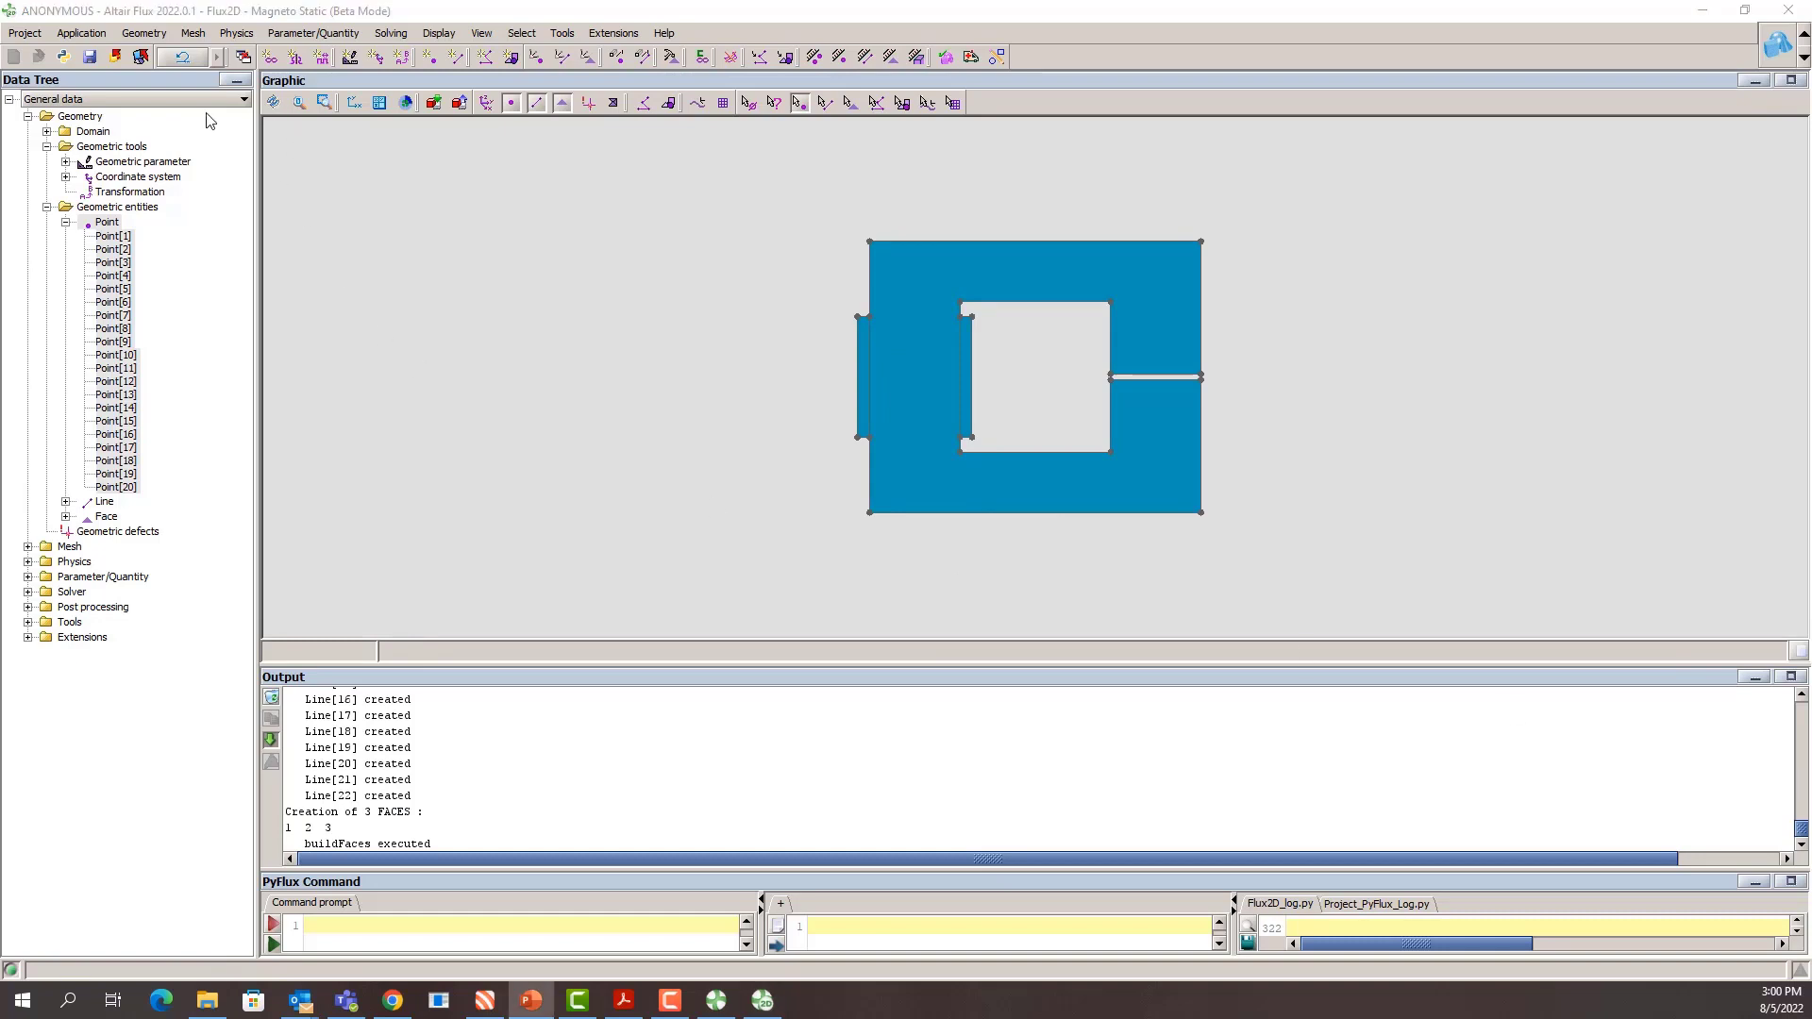
click(46, 131)
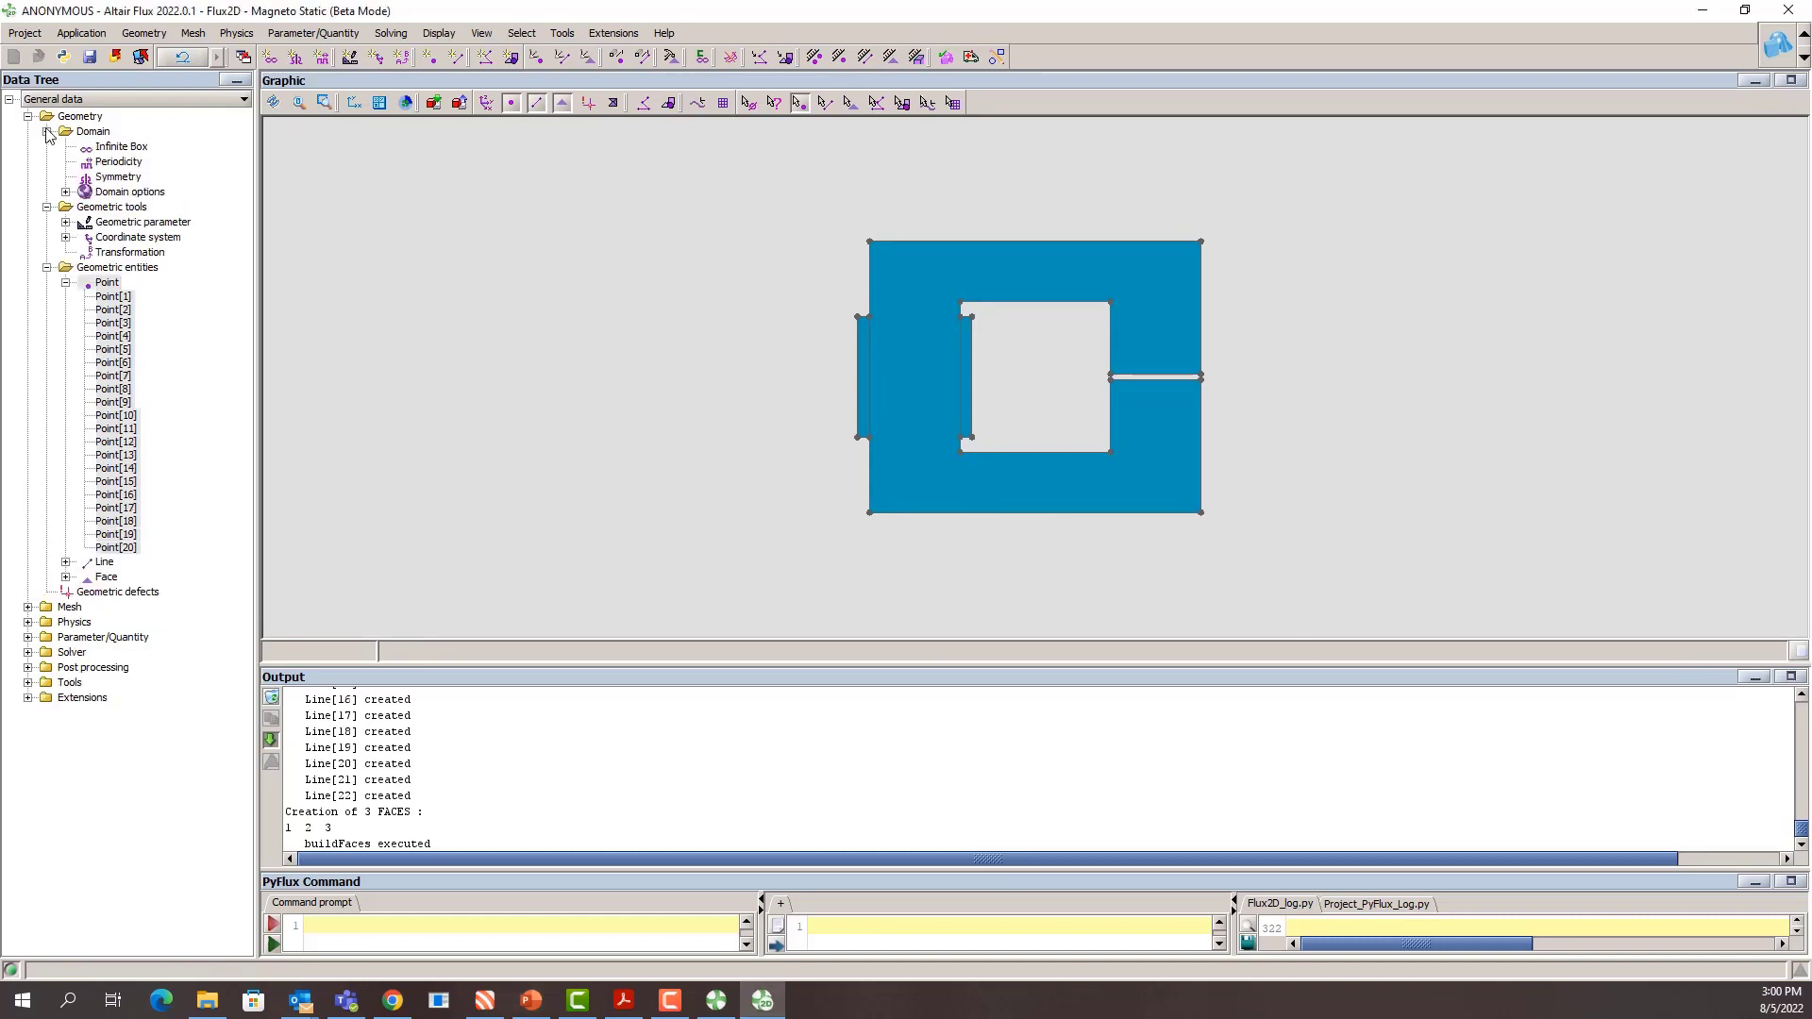
Step: Create an infinite box disc with internal radius 800 and external radius 1000
right_click(107, 146)
click(137, 157)
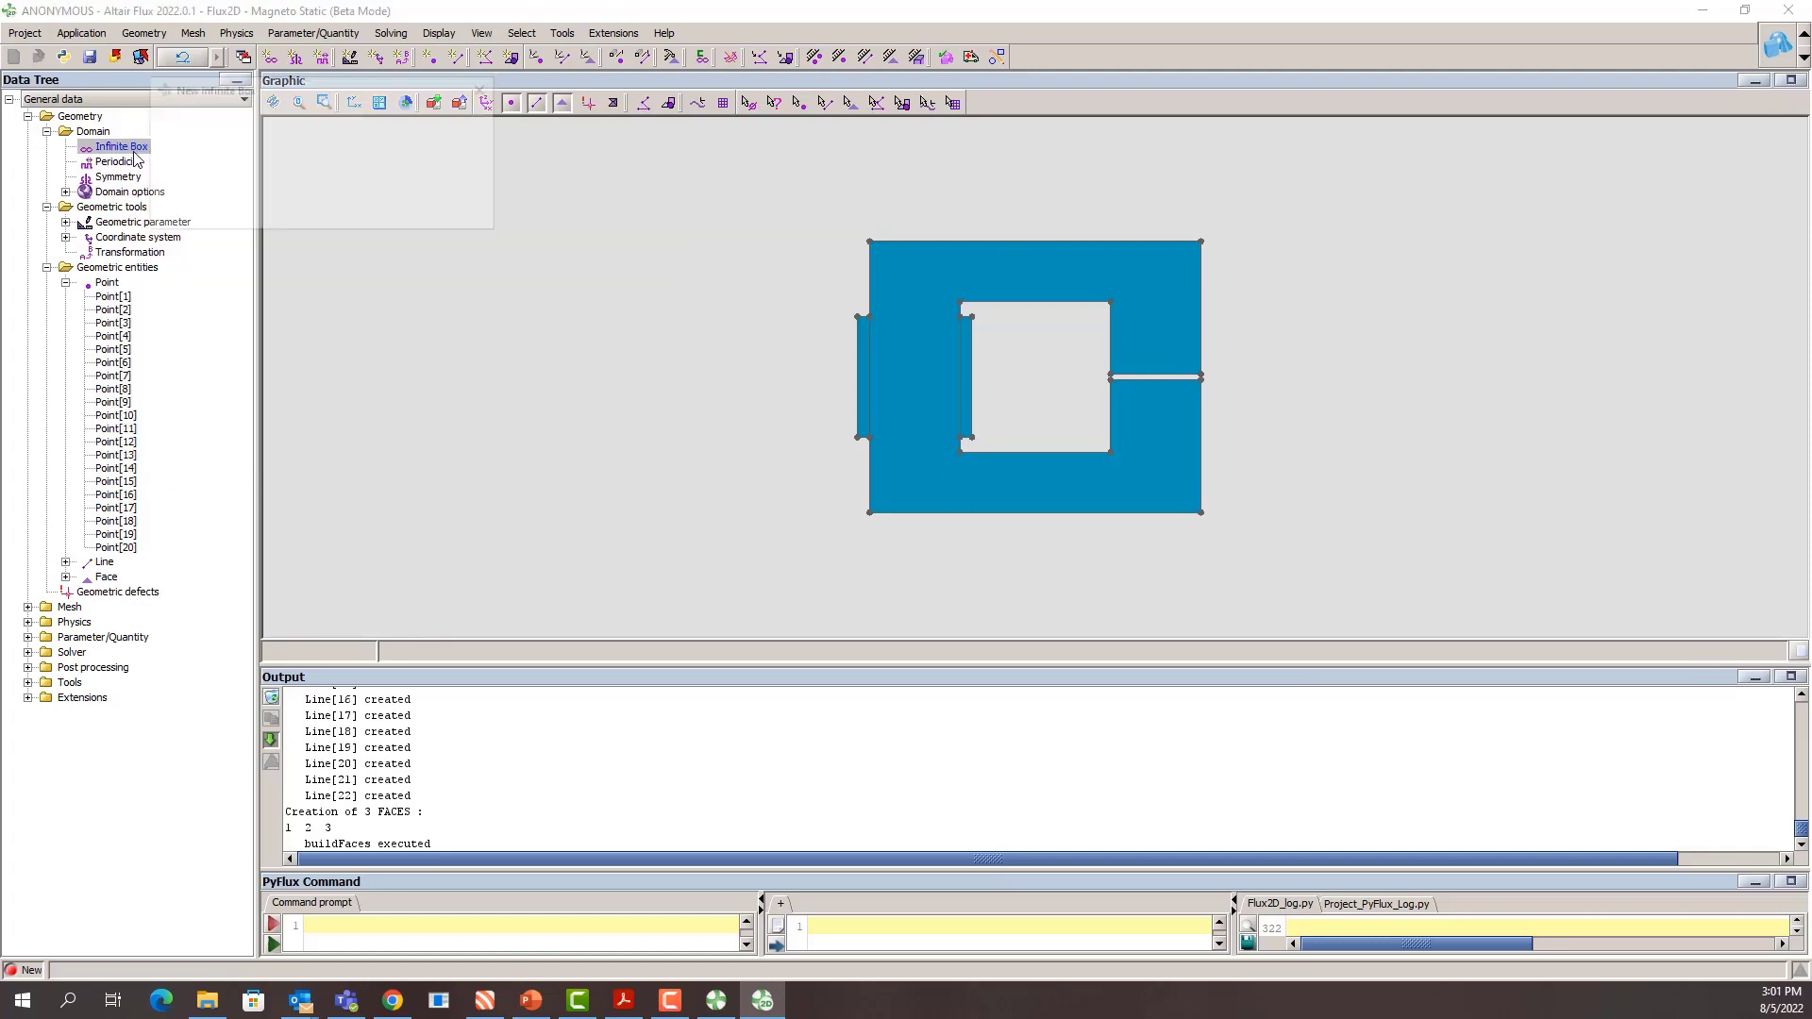
click(385, 164)
text(800)
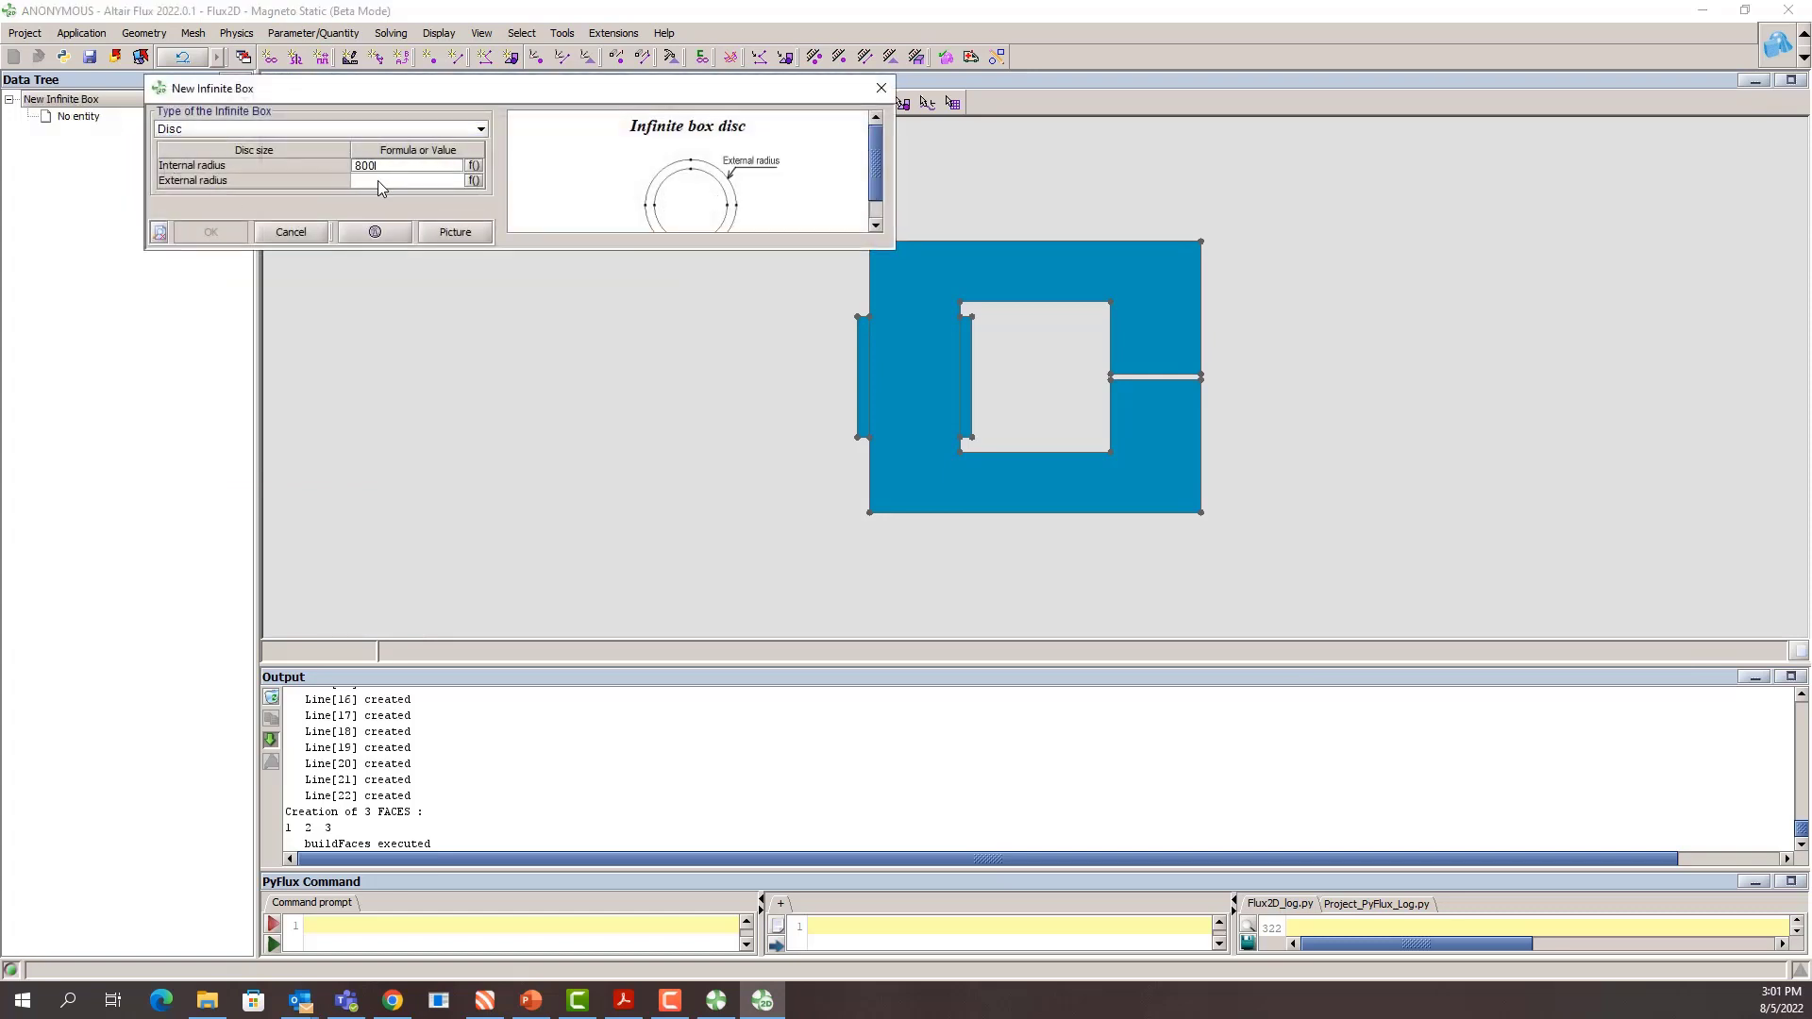
click(380, 180)
text(100)
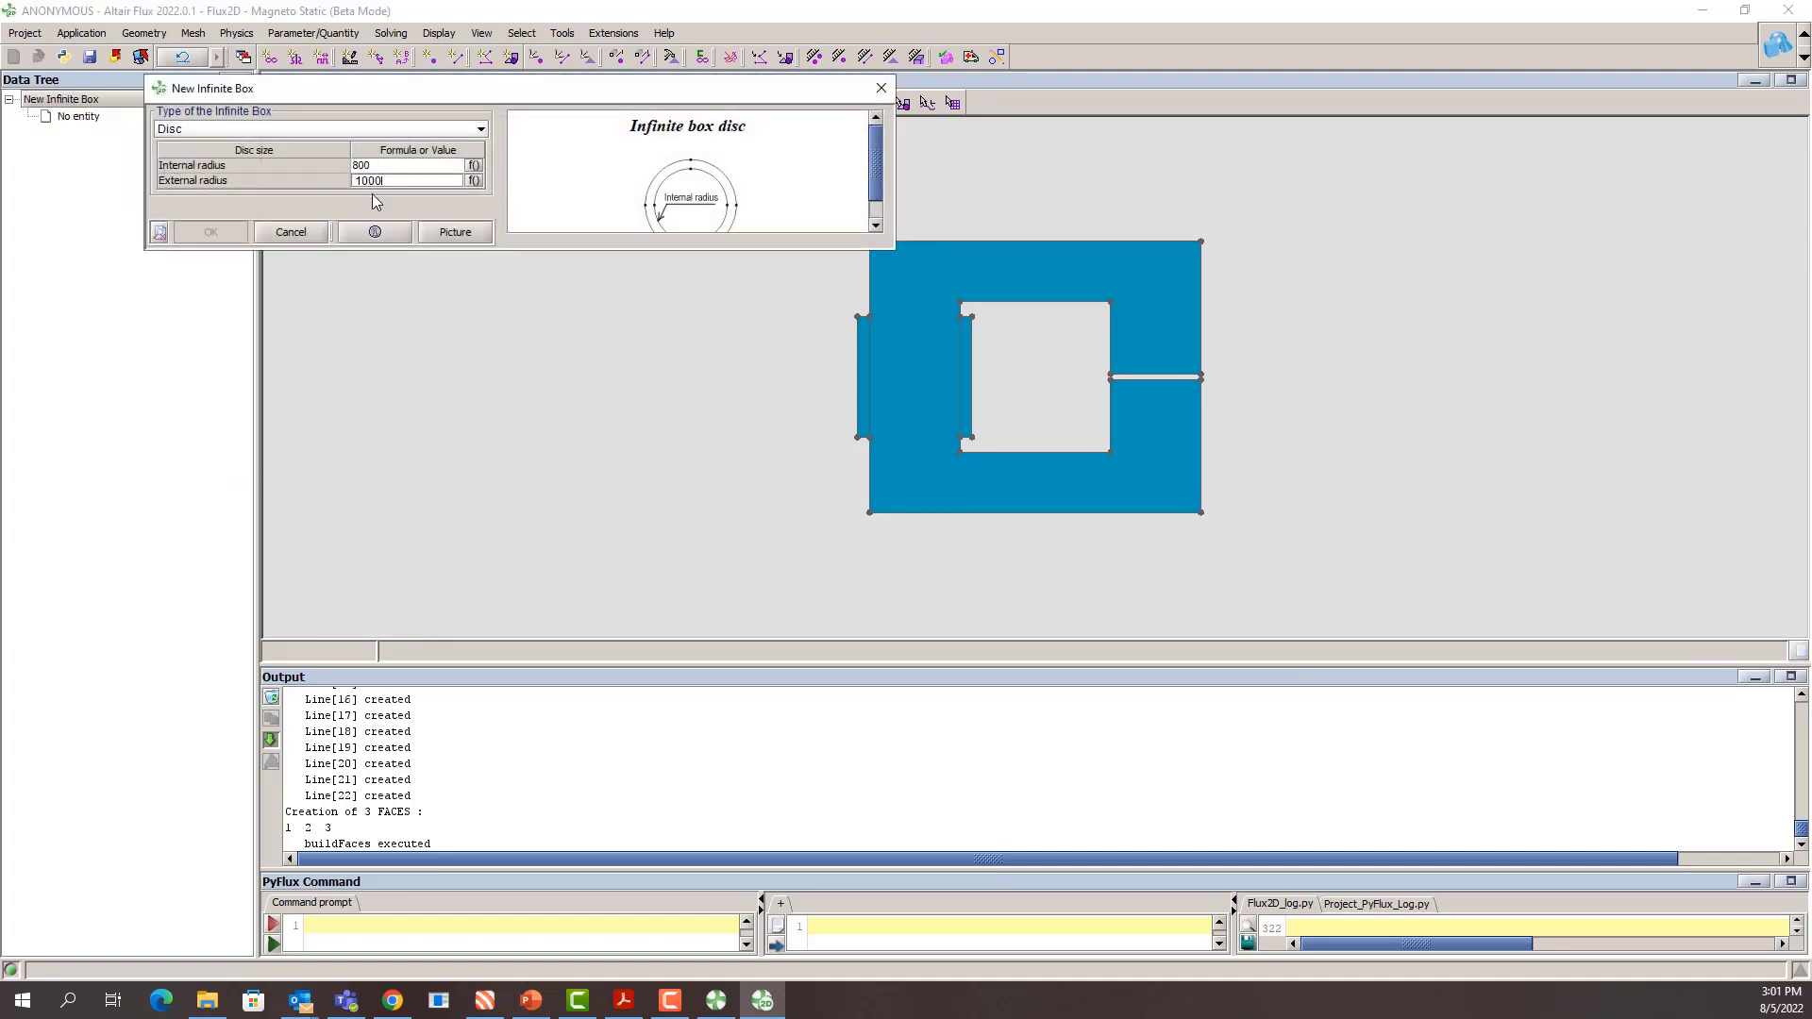
text(0)
click(213, 233)
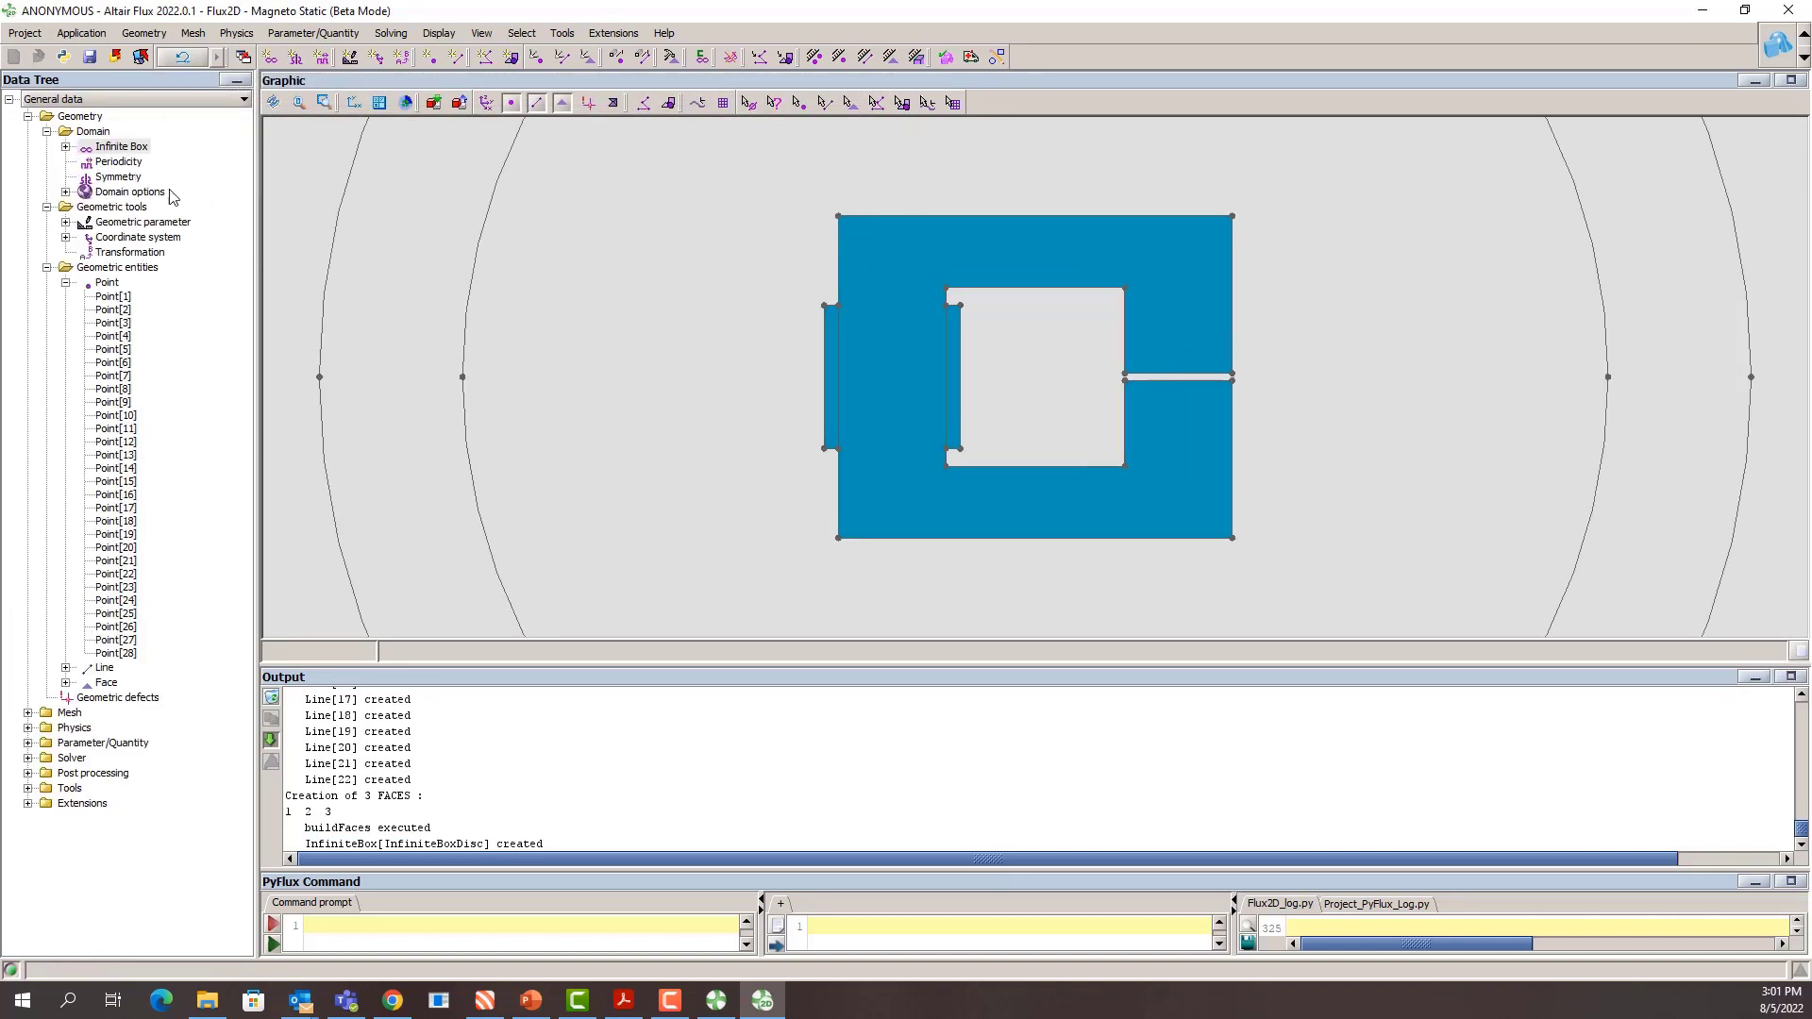
scroll(596, 355, down, 3)
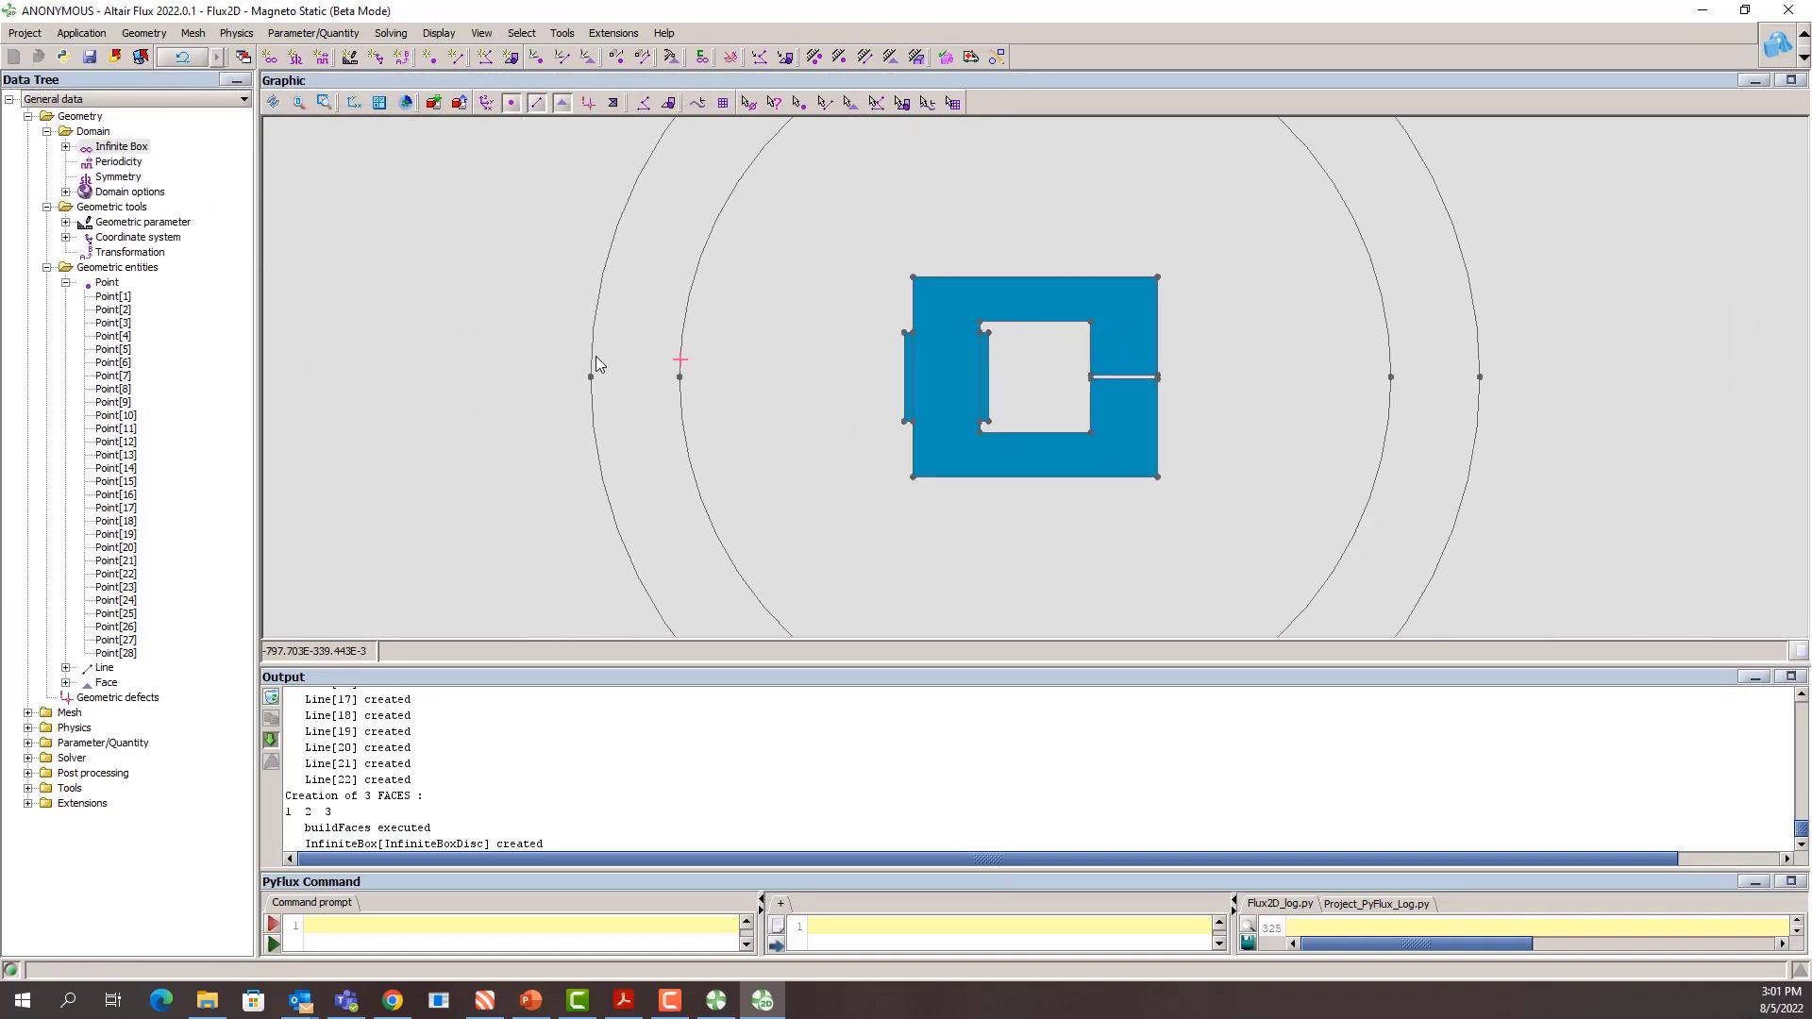
click(66, 147)
Step: Complete InfiniteBoxDisc, adding its faces, lines and points around the C-core
right_click(135, 166)
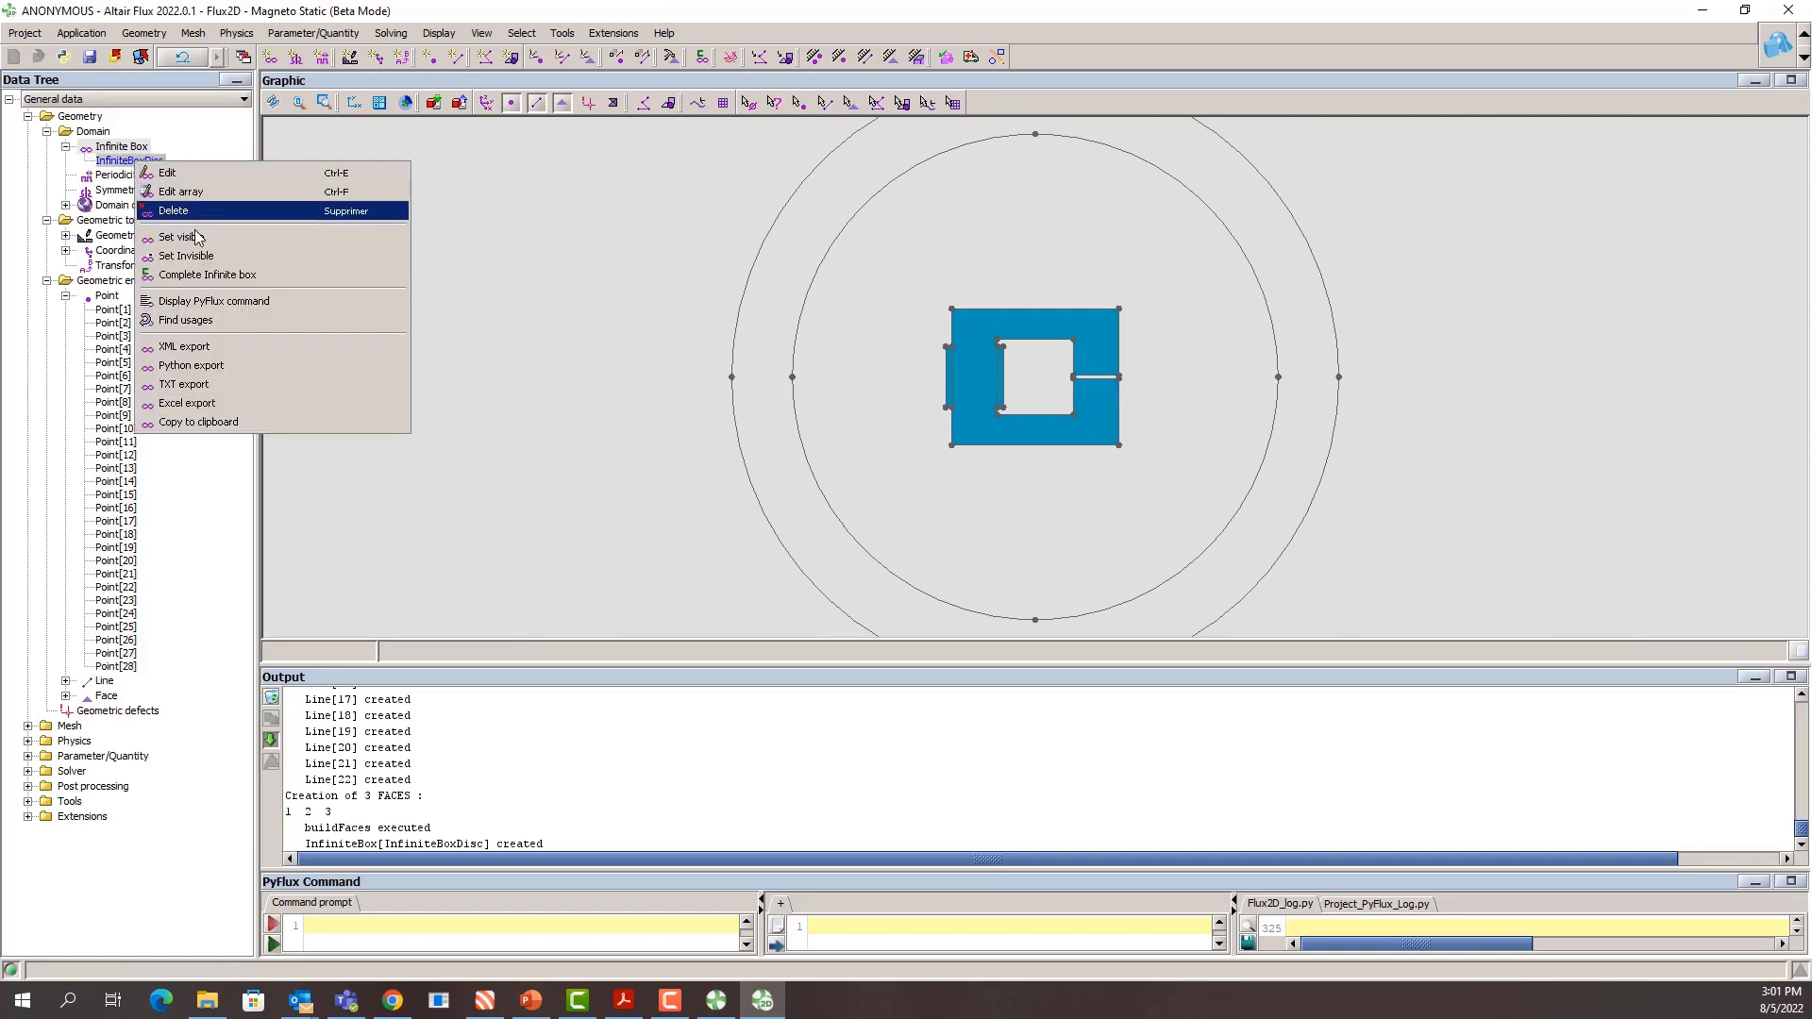
click(207, 273)
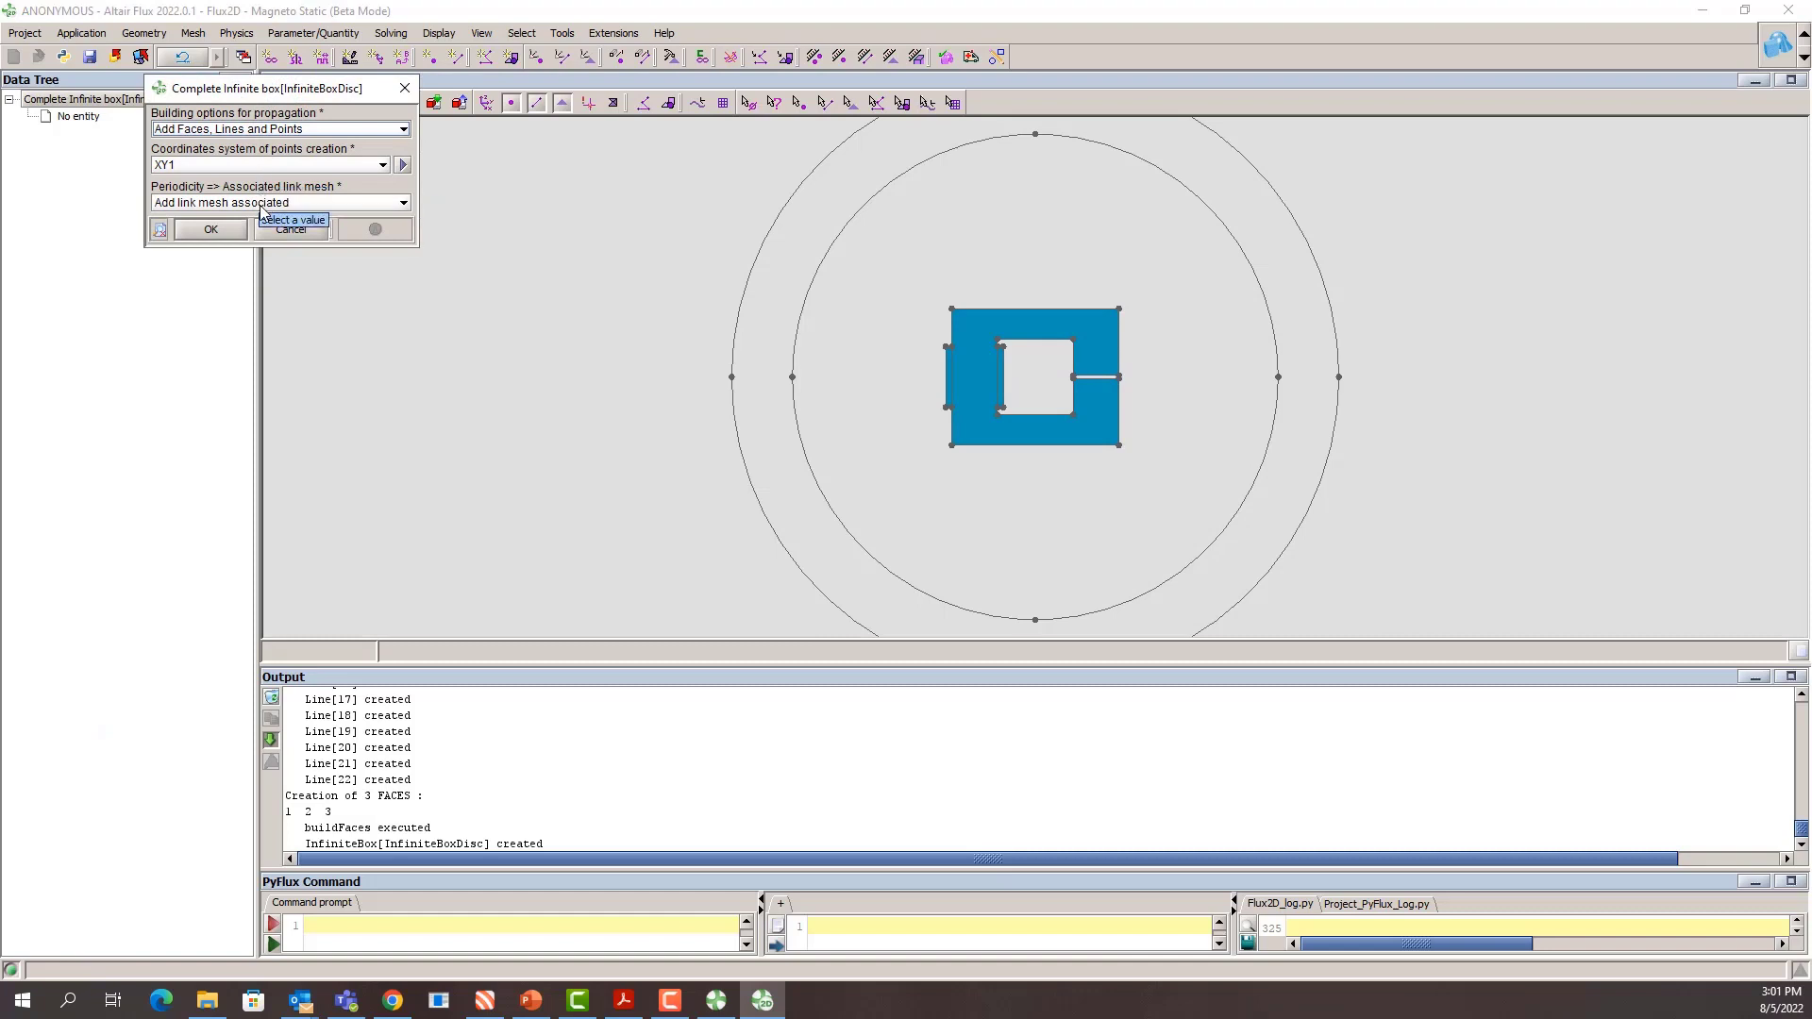
click(210, 230)
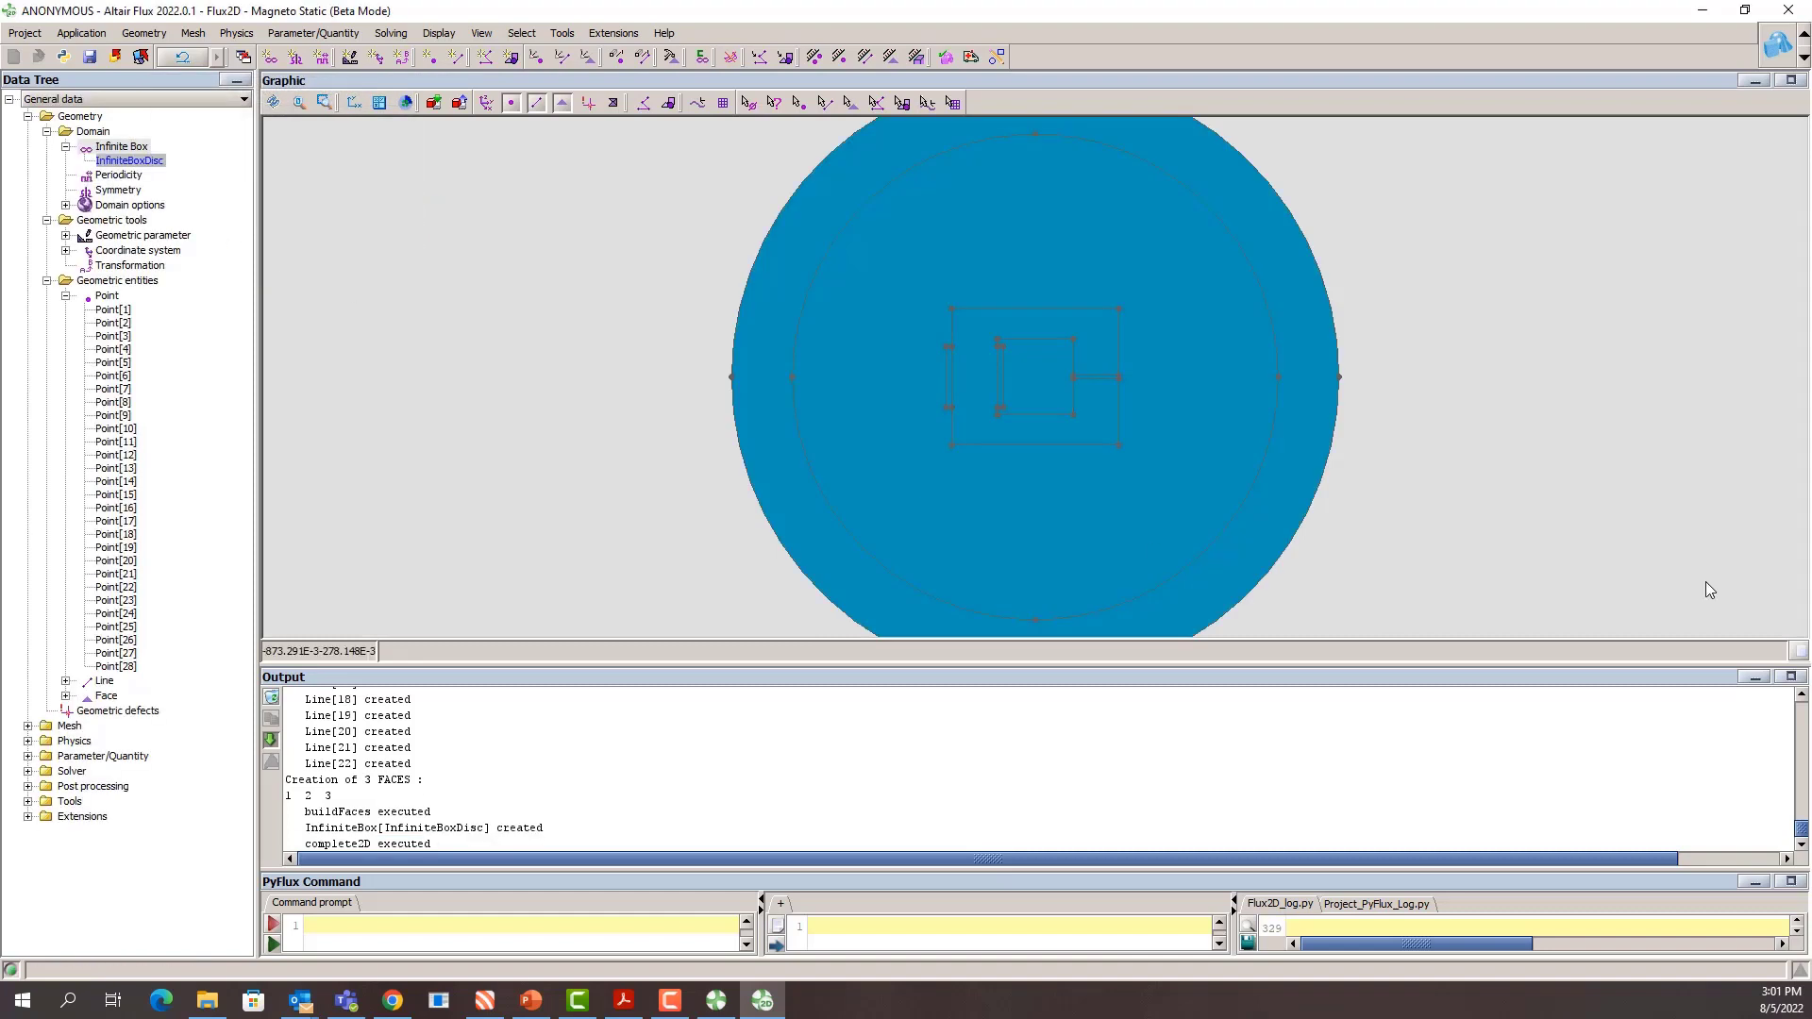
key(alt+Tab)
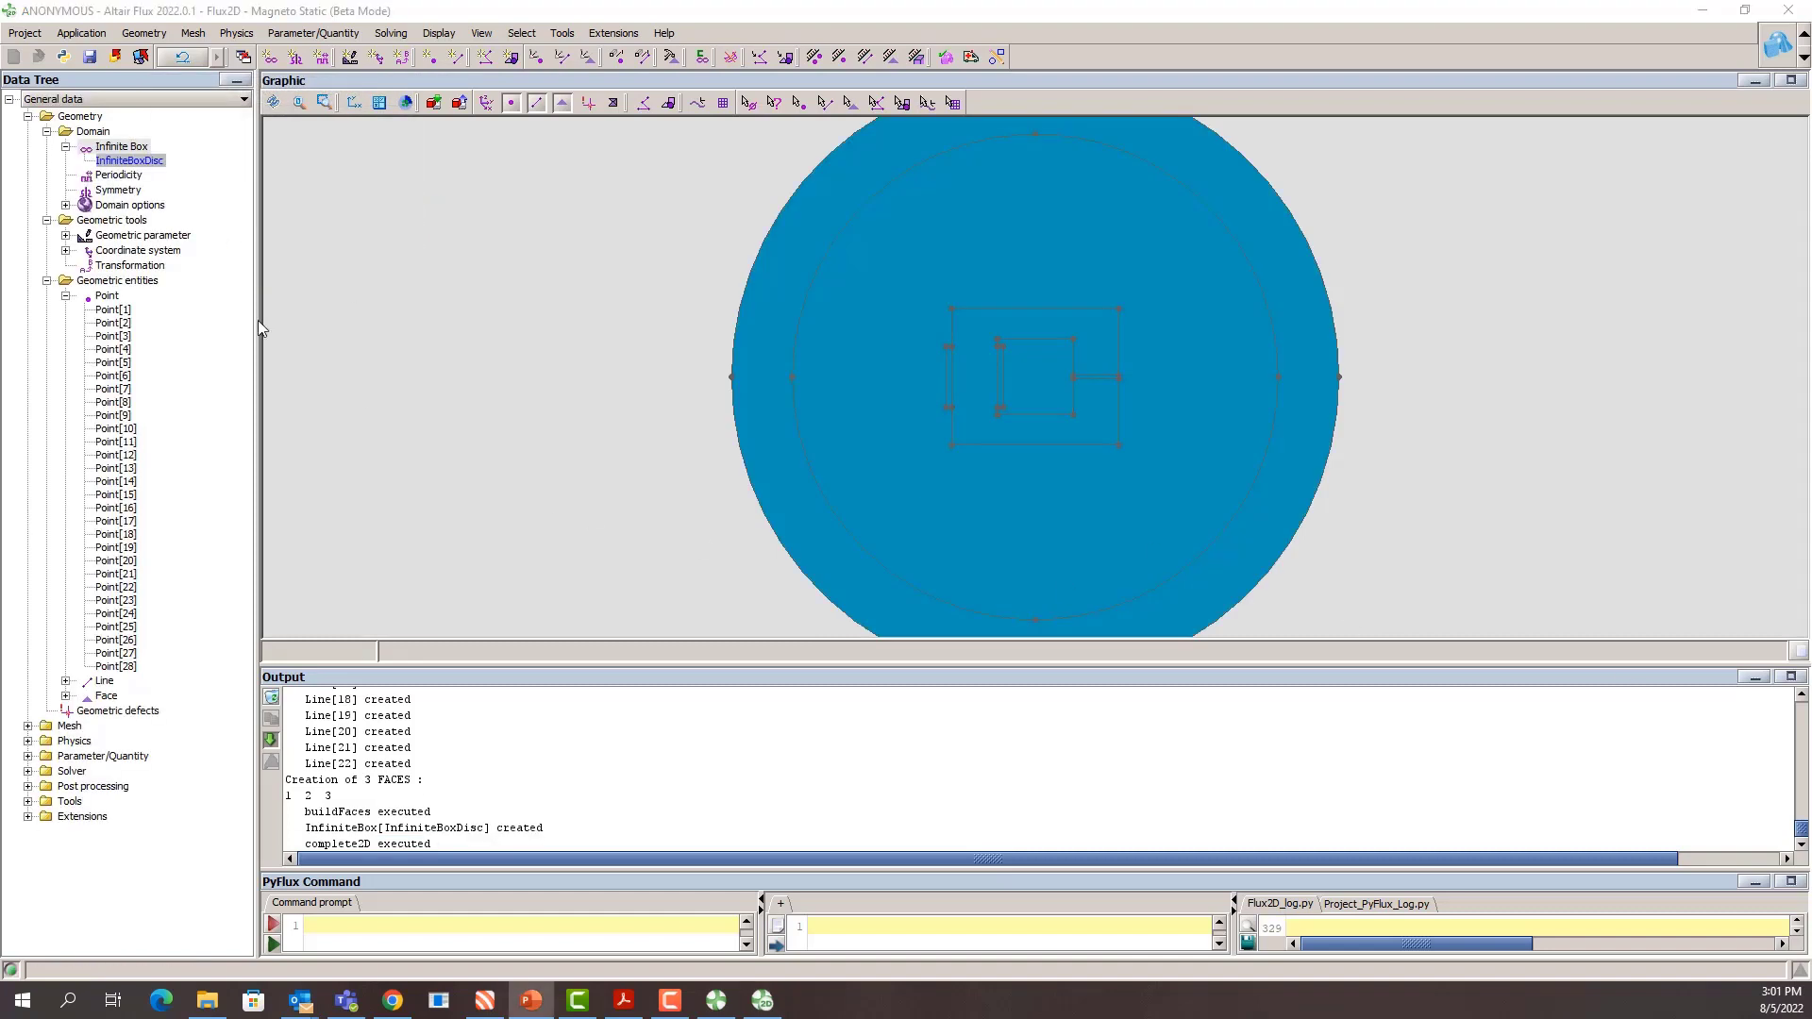
scroll(611, 339, down, 1)
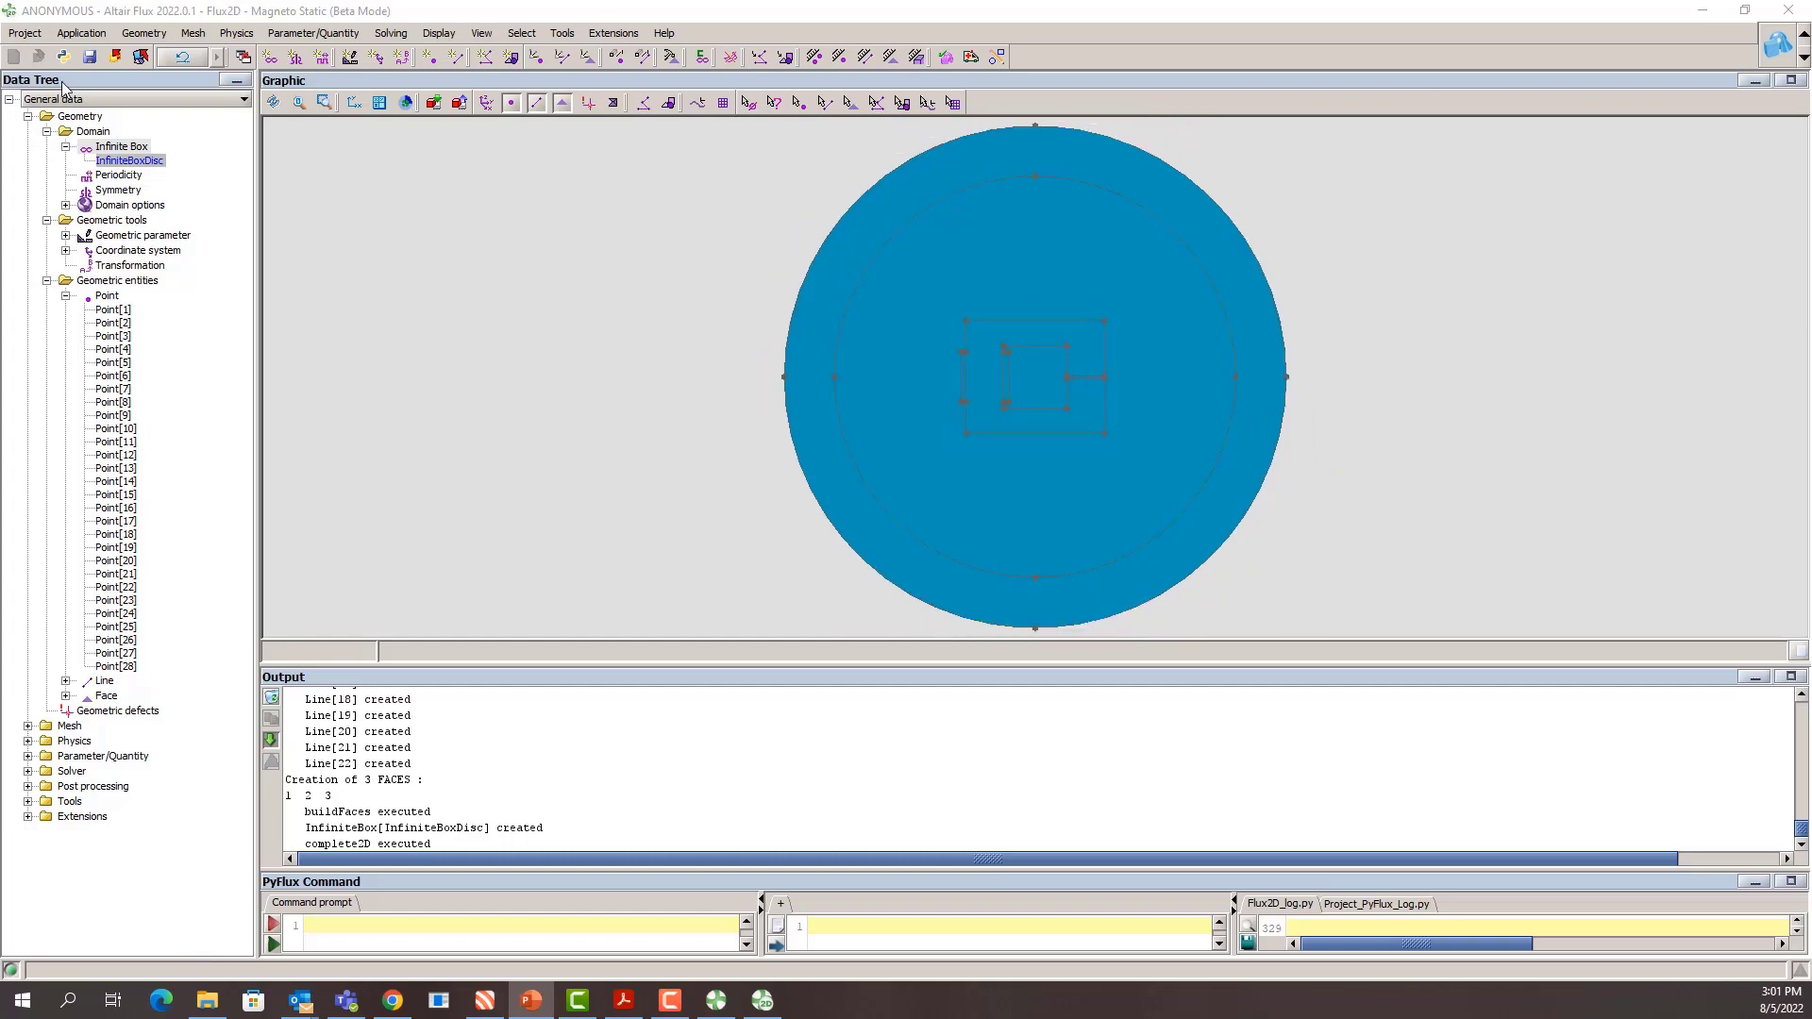
Step: Collapse the infinite box, points, faces and lines entries in the data tree
click(65, 146)
click(65, 282)
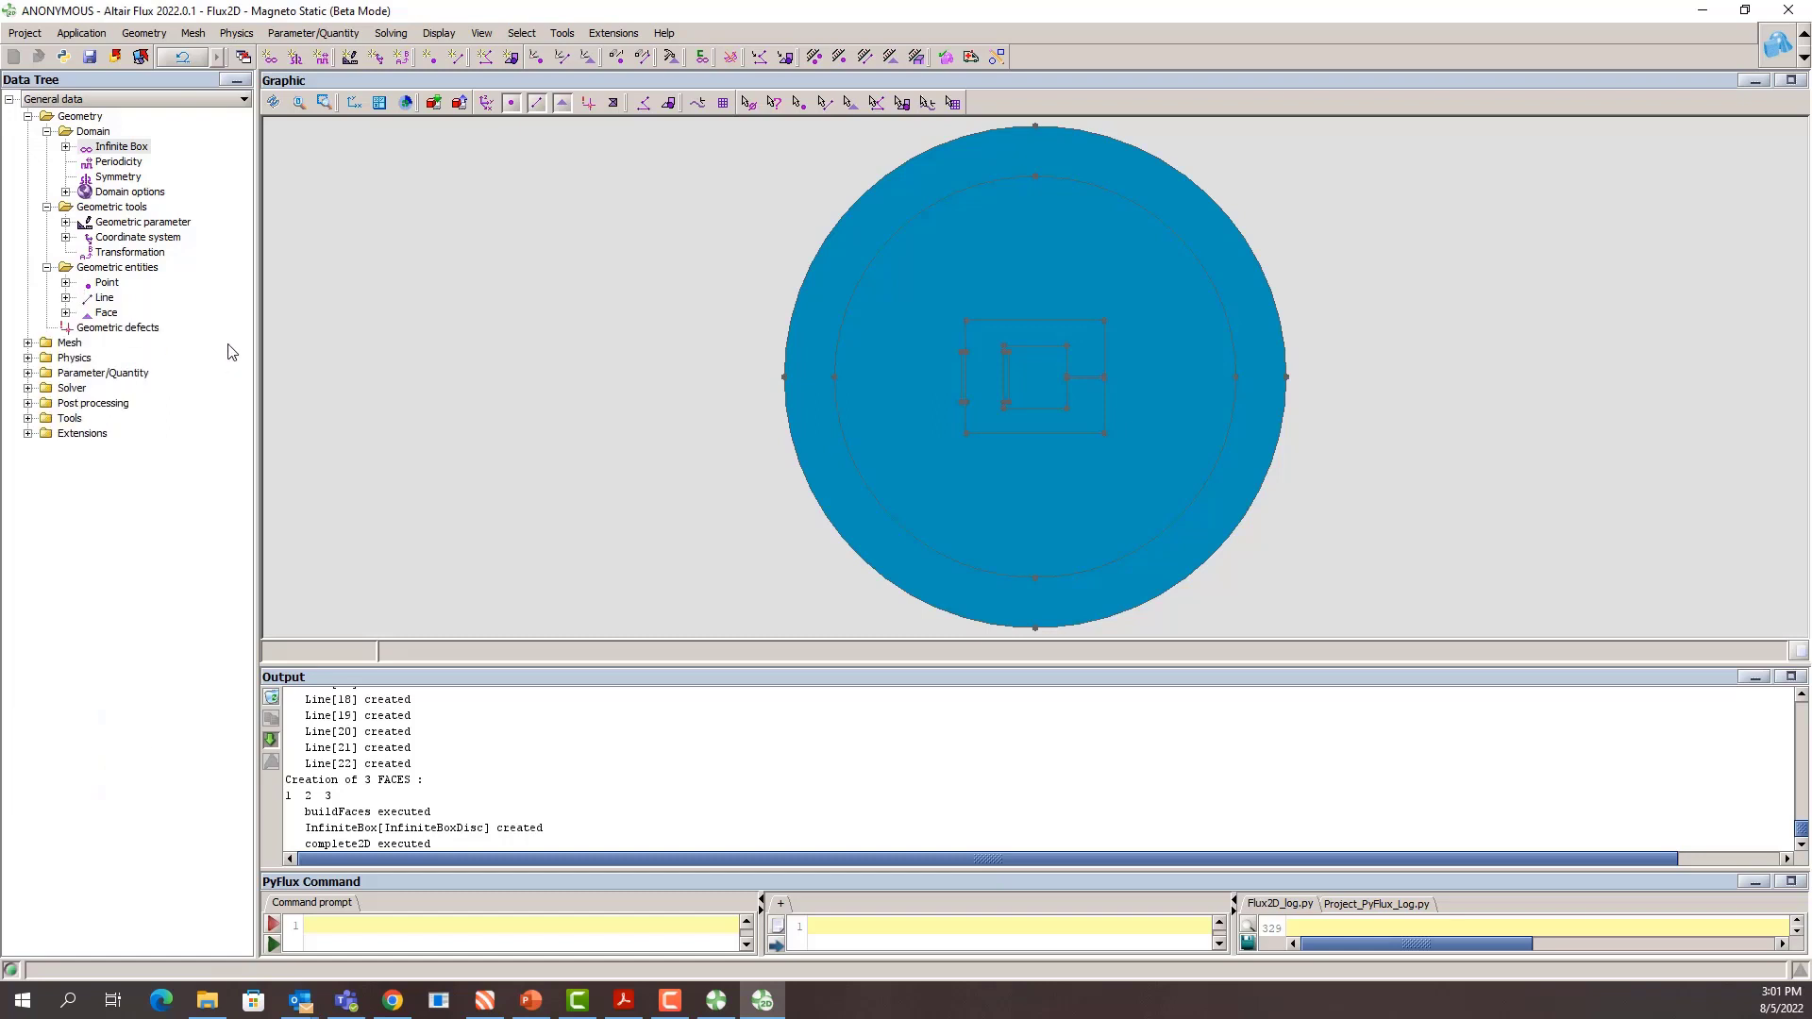
click(66, 312)
click(66, 312)
click(65, 297)
click(65, 298)
Step: Apply aided mesh with relative deviation 0.5 and medium relaxation (r = 0.50)
click(193, 33)
mouse_move(227, 57)
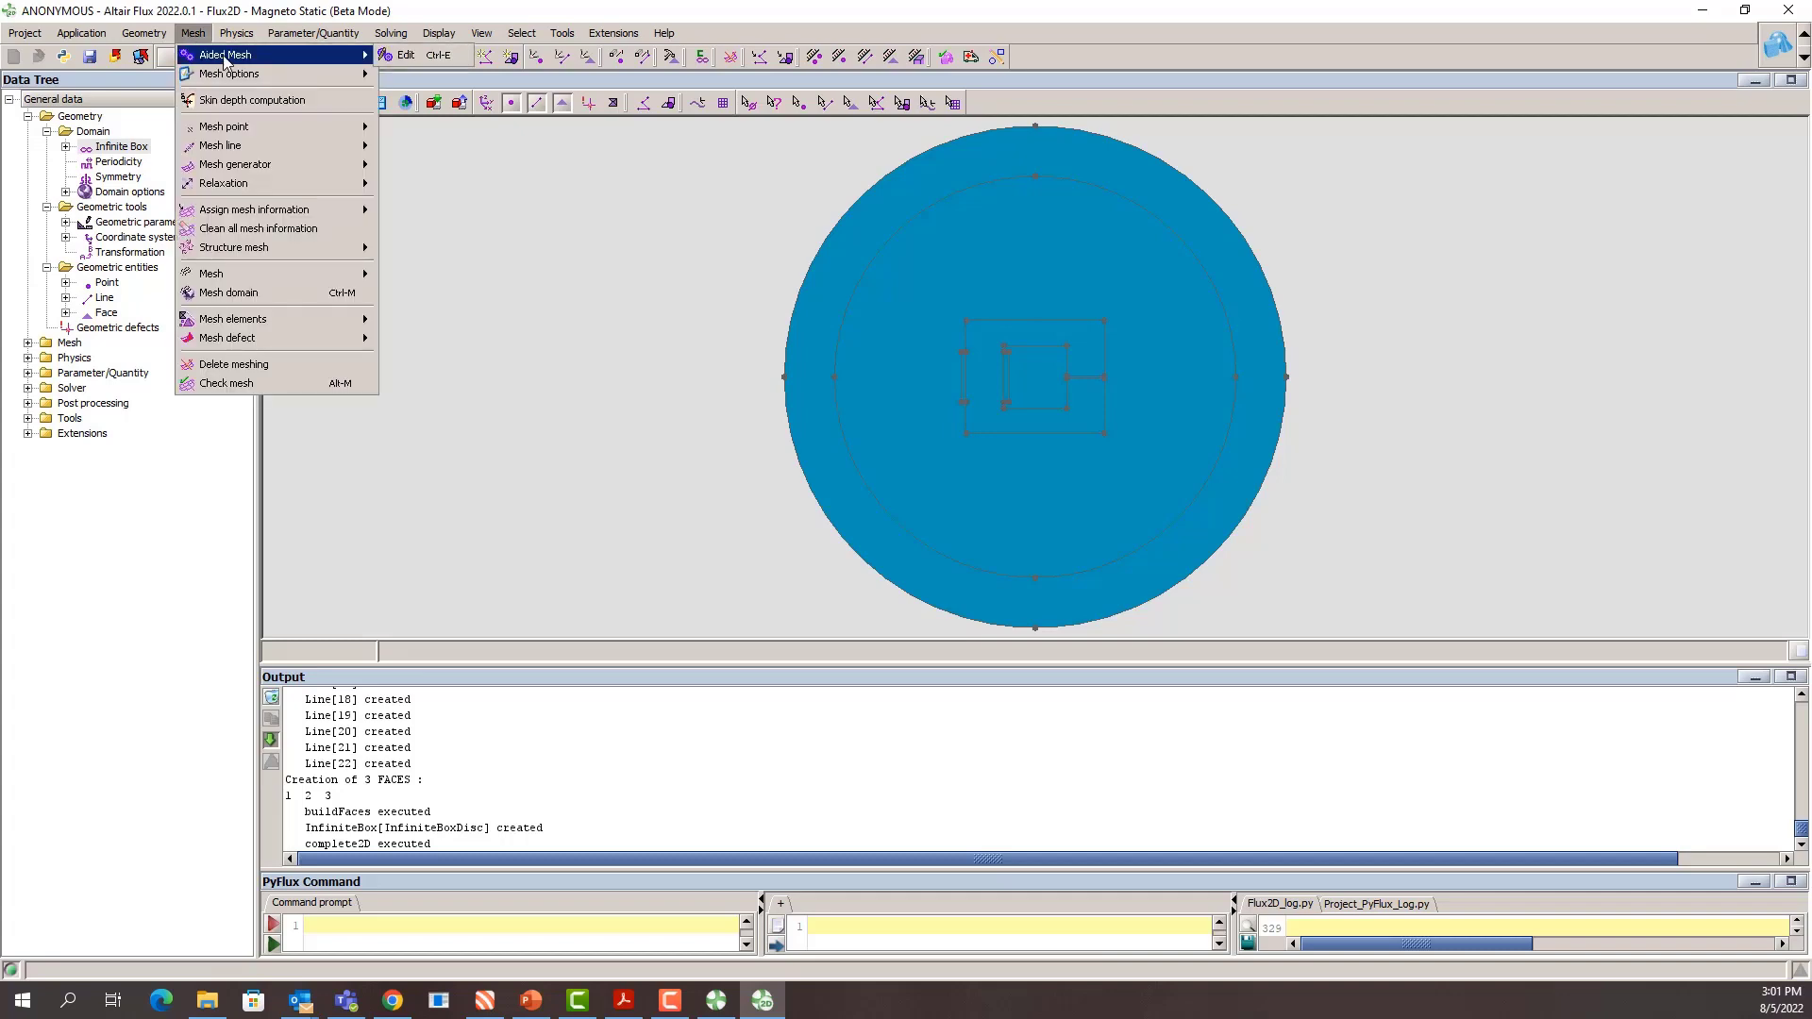
click(413, 58)
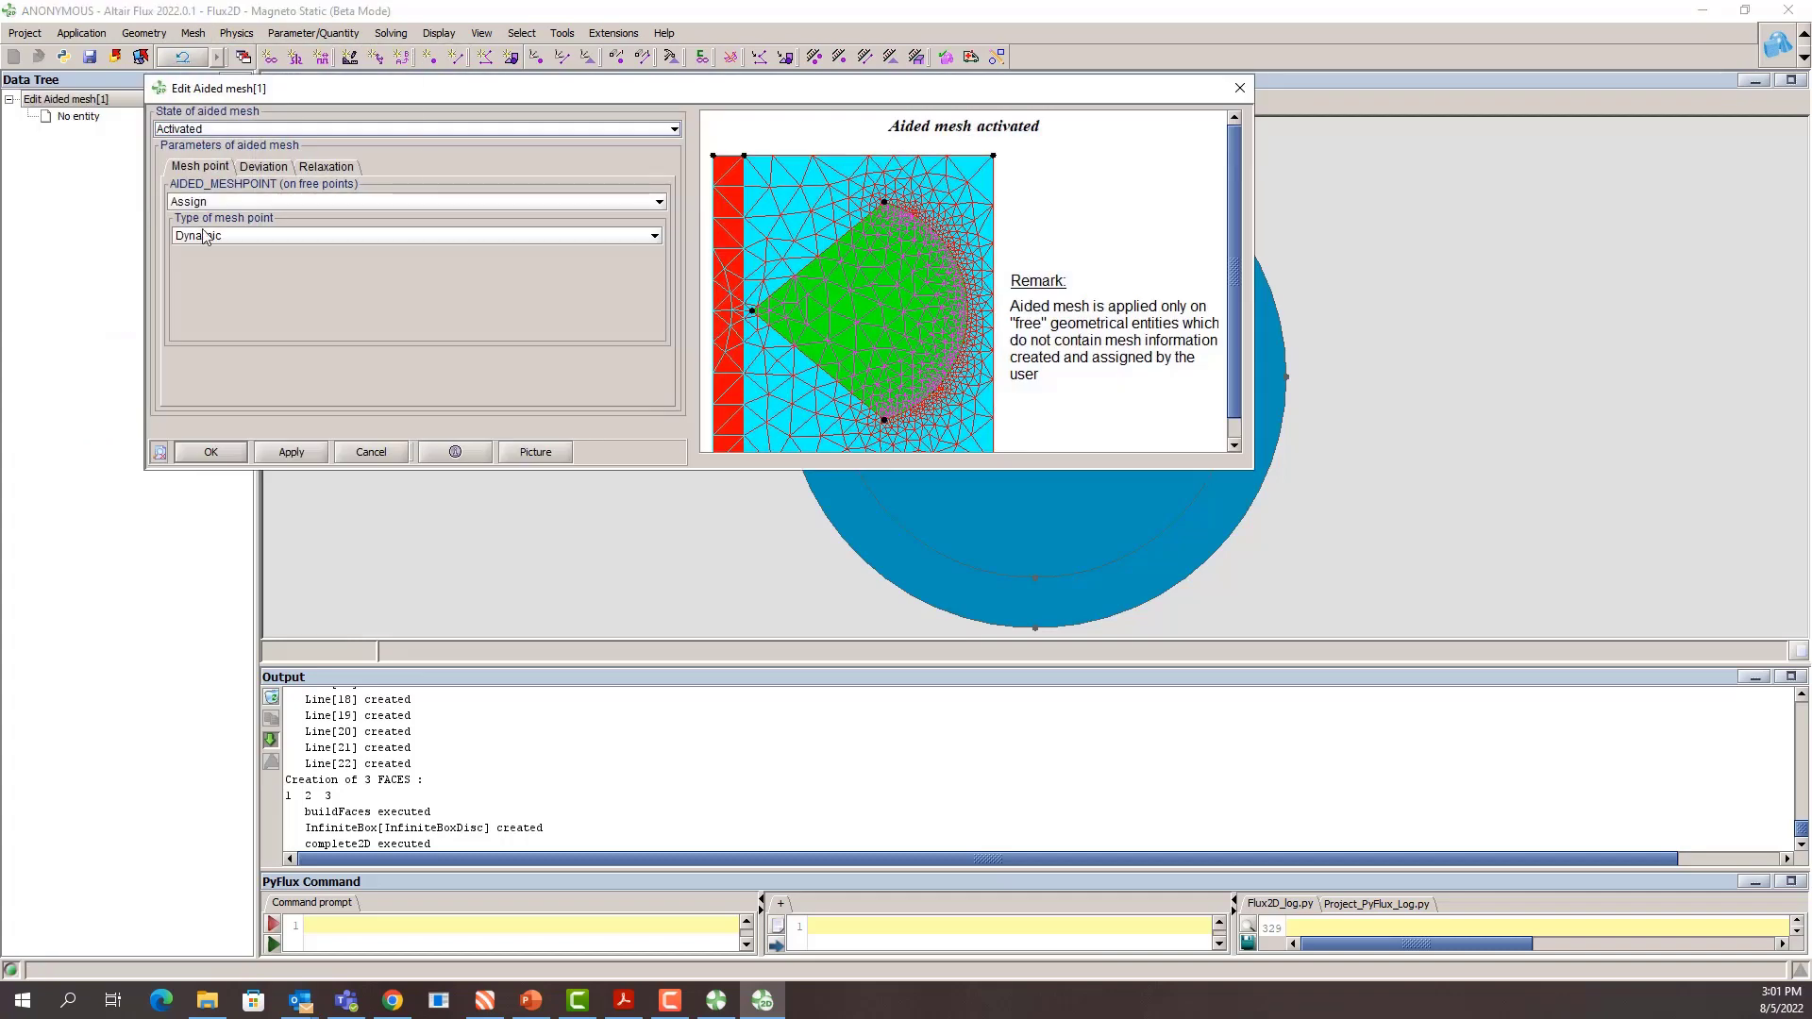
click(273, 168)
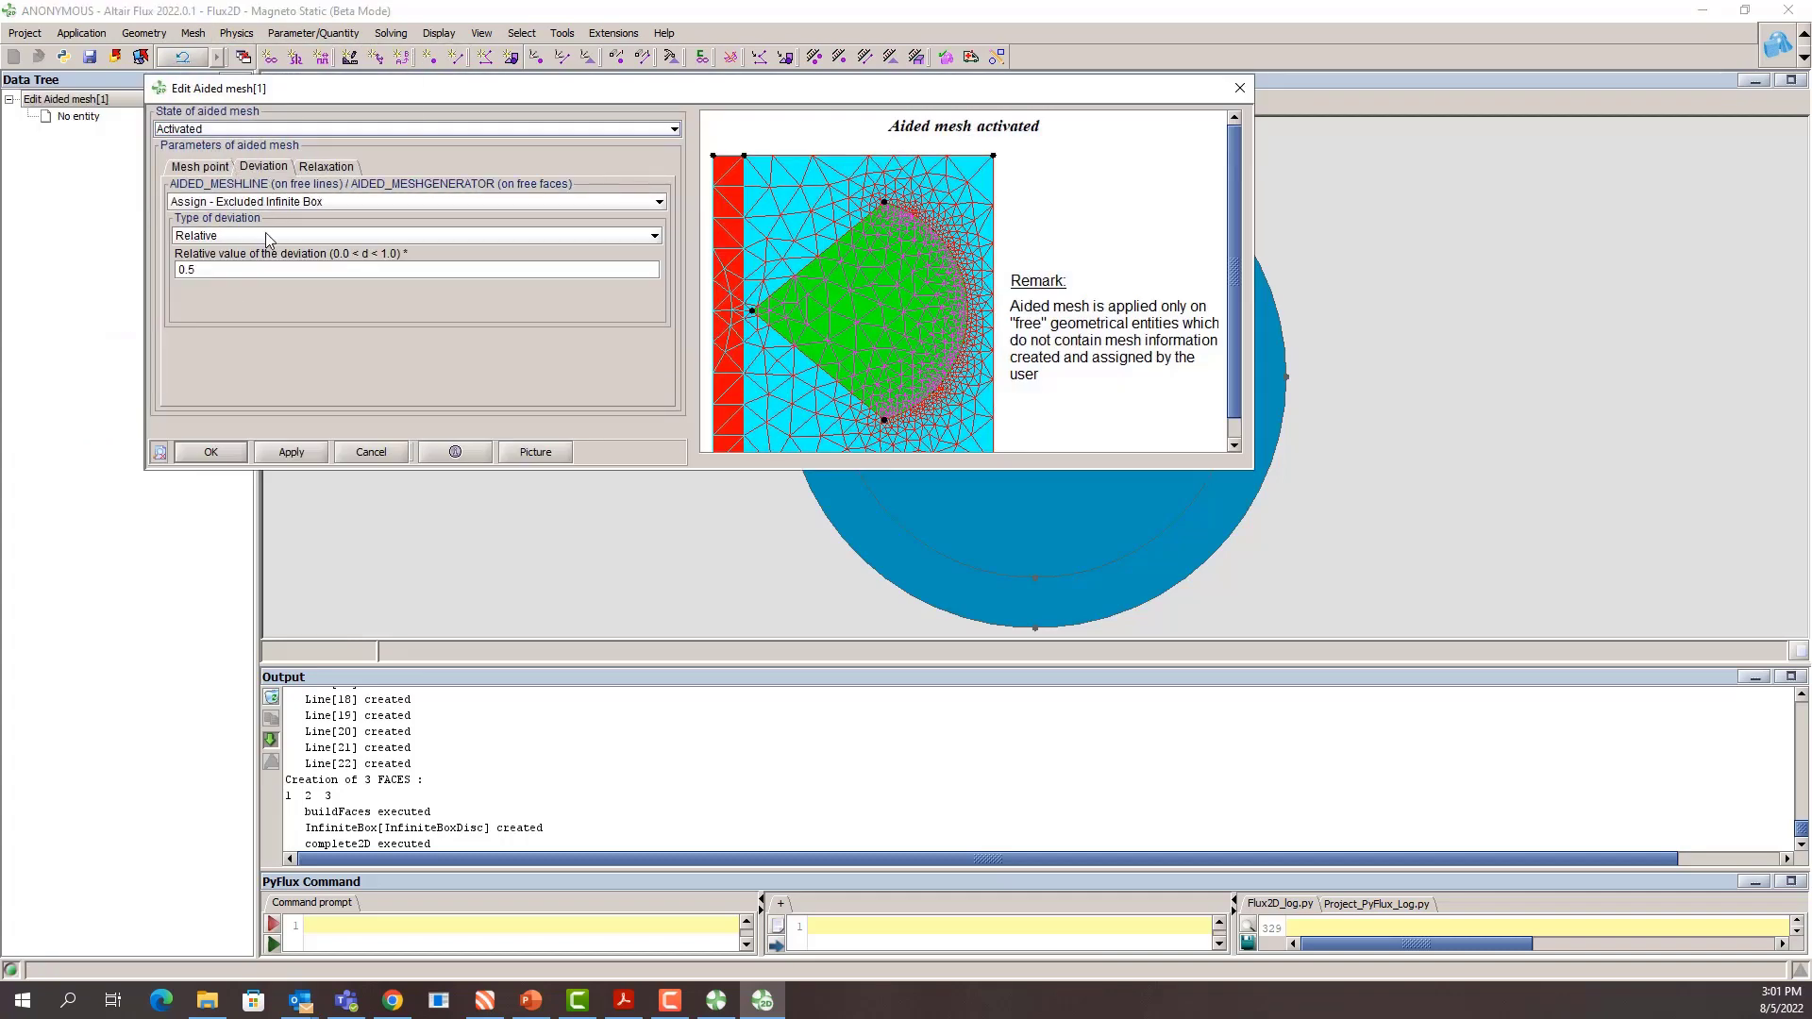
click(320, 170)
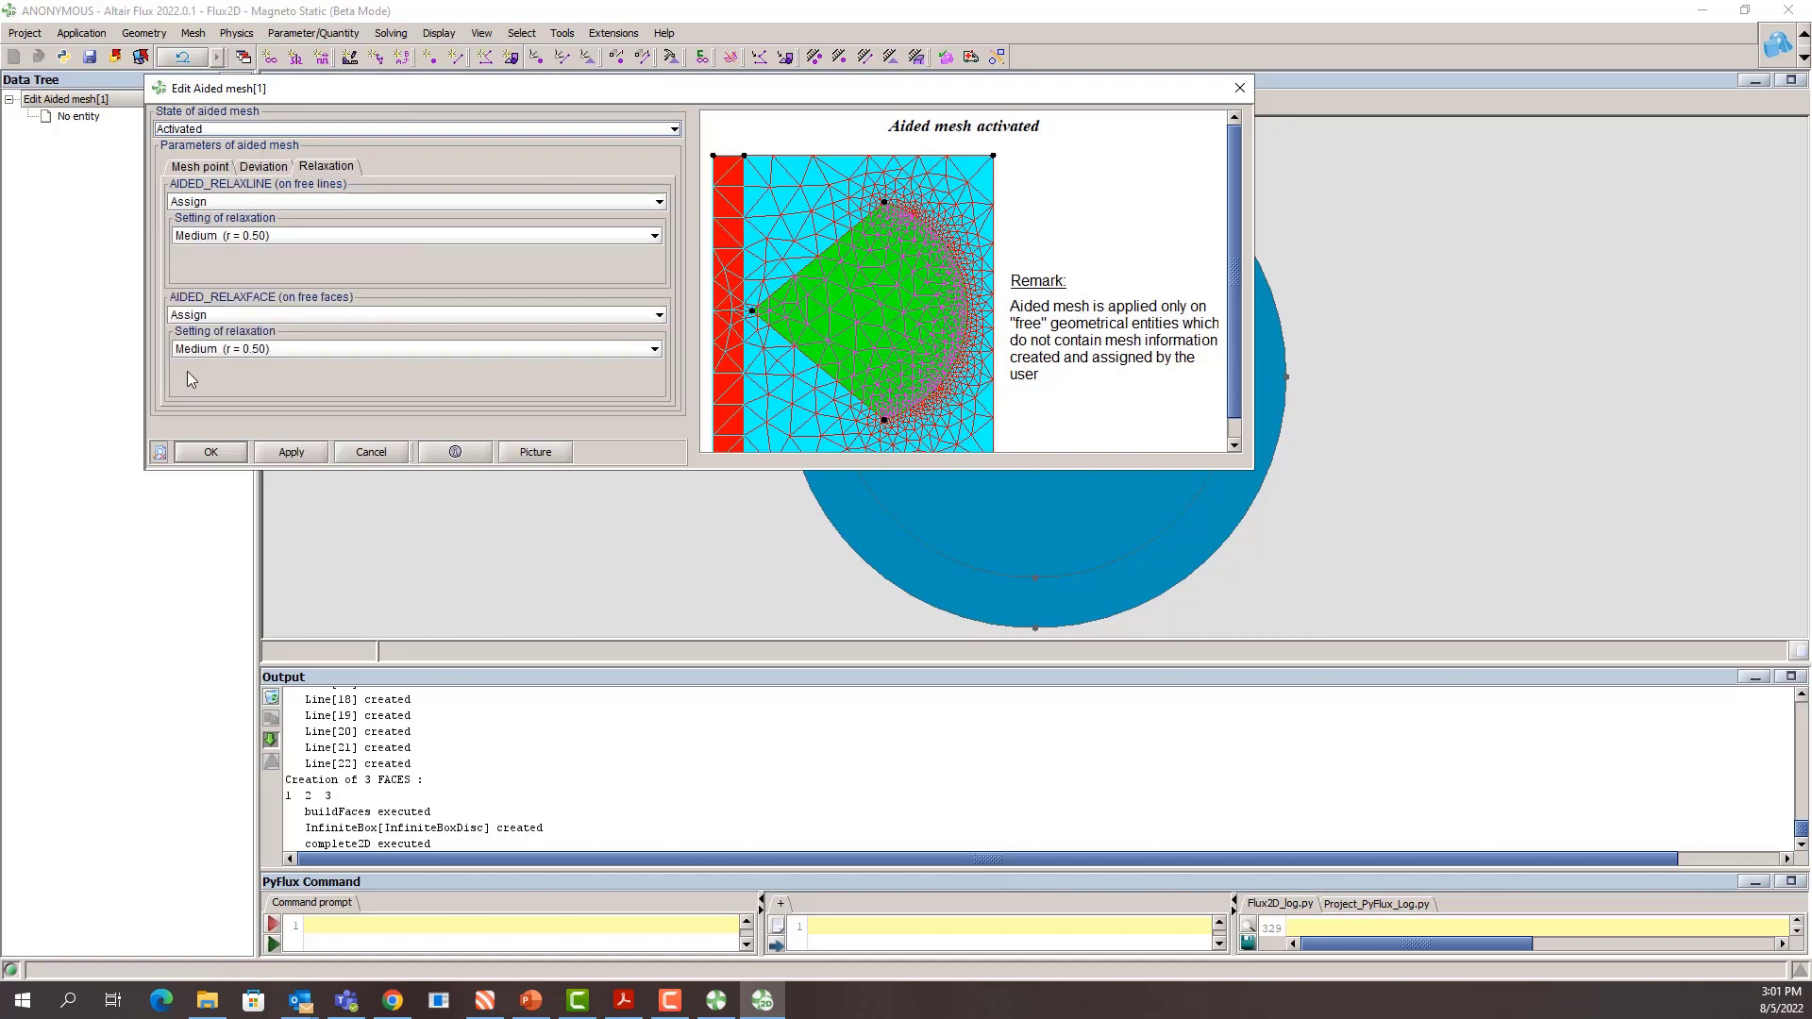
click(223, 458)
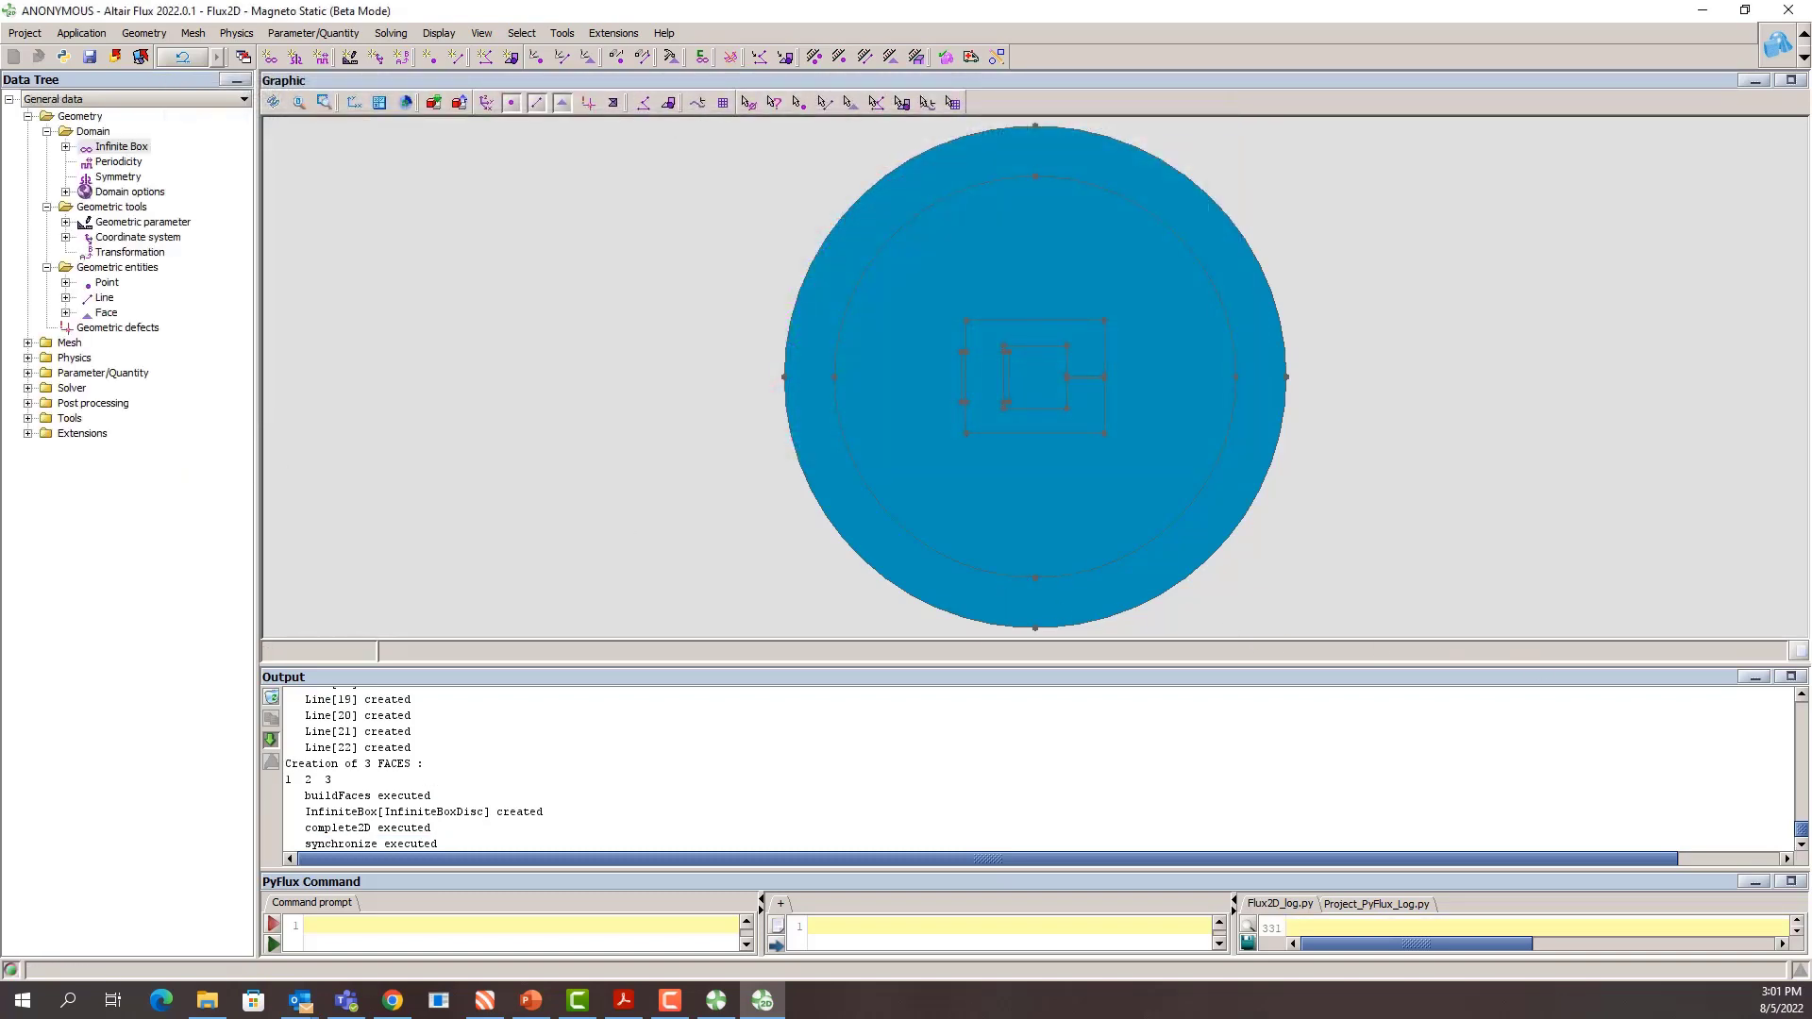
Step: Mesh the whole domain, yielding 1869 nodes and 99.24% excellent-quality elements
click(200, 35)
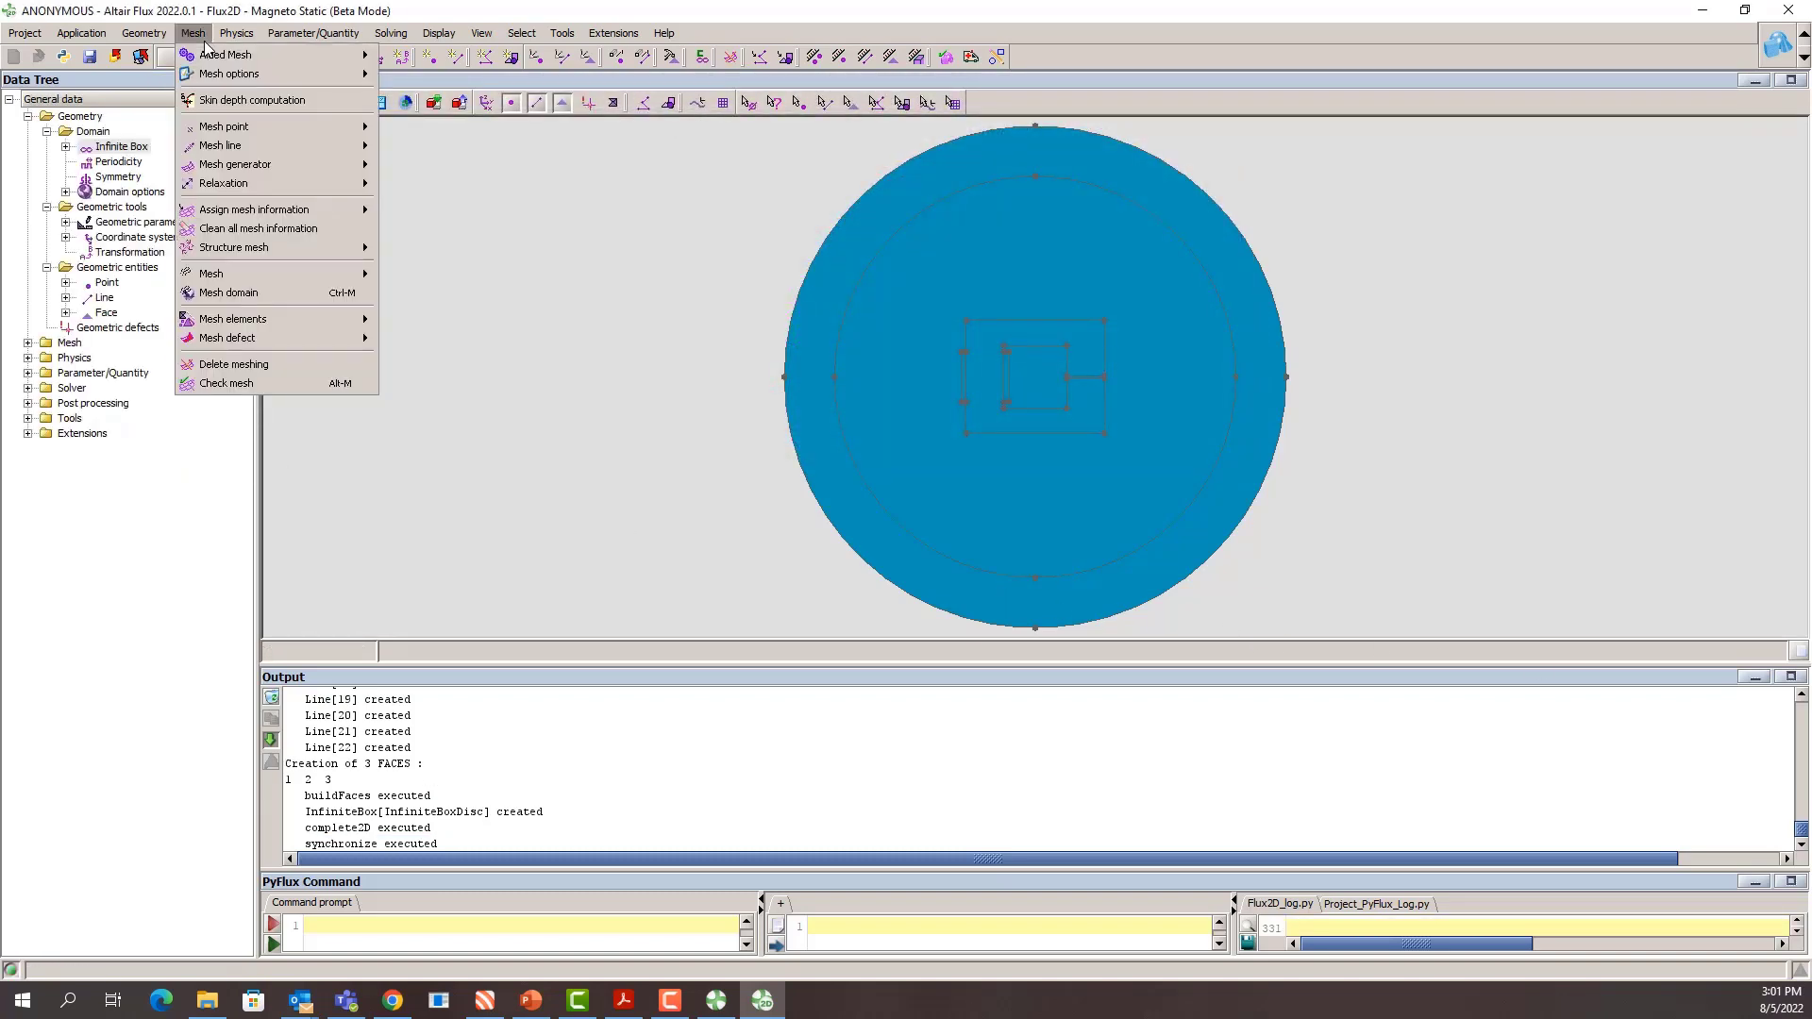
click(227, 294)
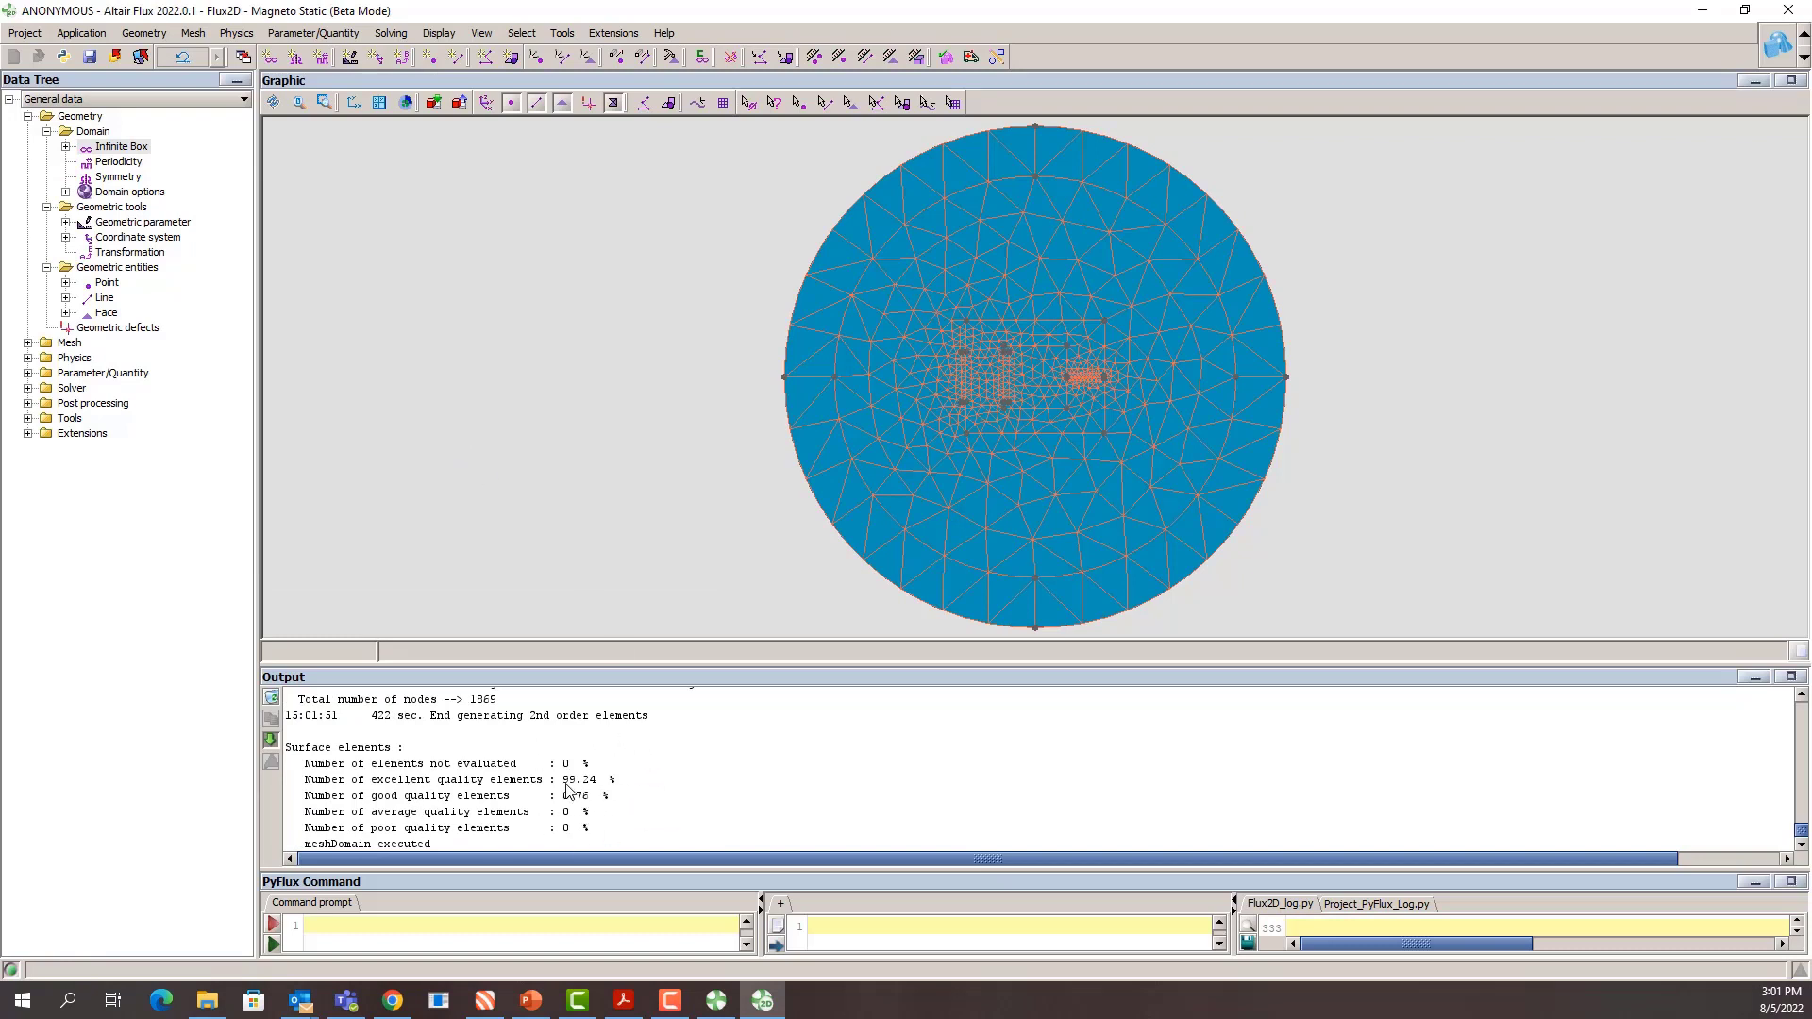
key(alt+Tab)
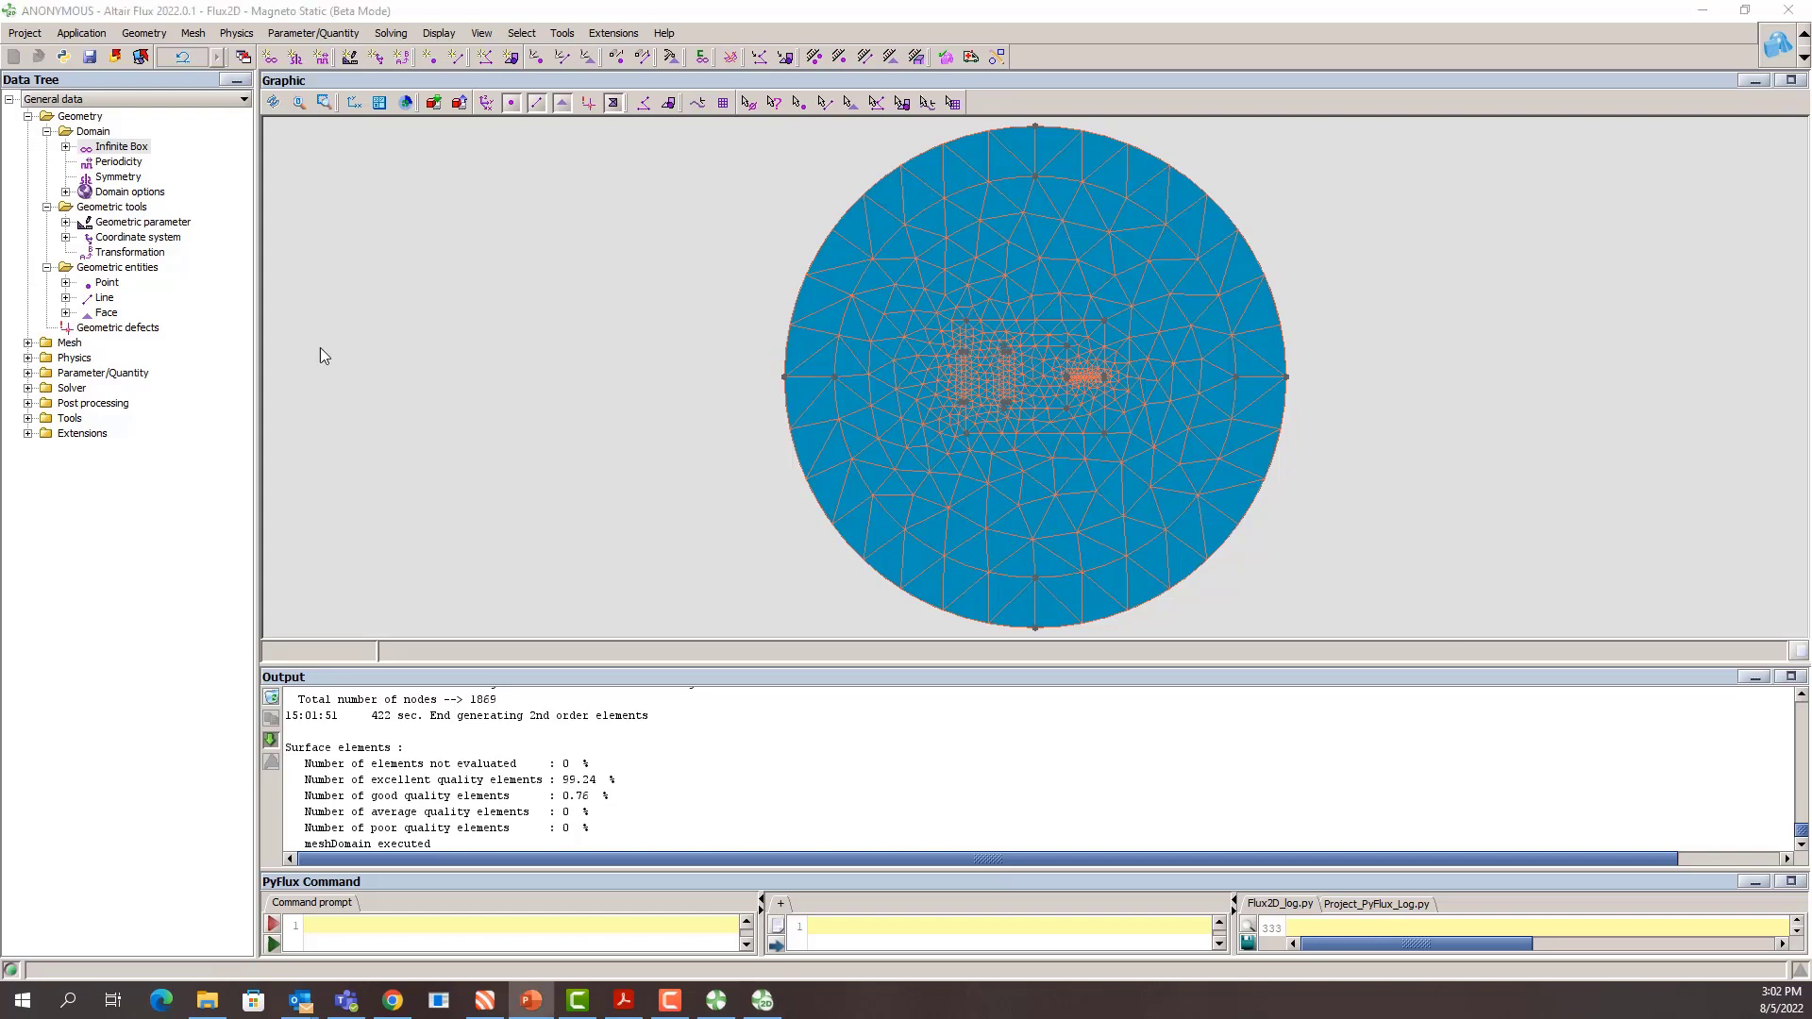
Step: Collapse the domain and geometry folders, expand Physics, and select the project materials
click(47, 131)
click(47, 146)
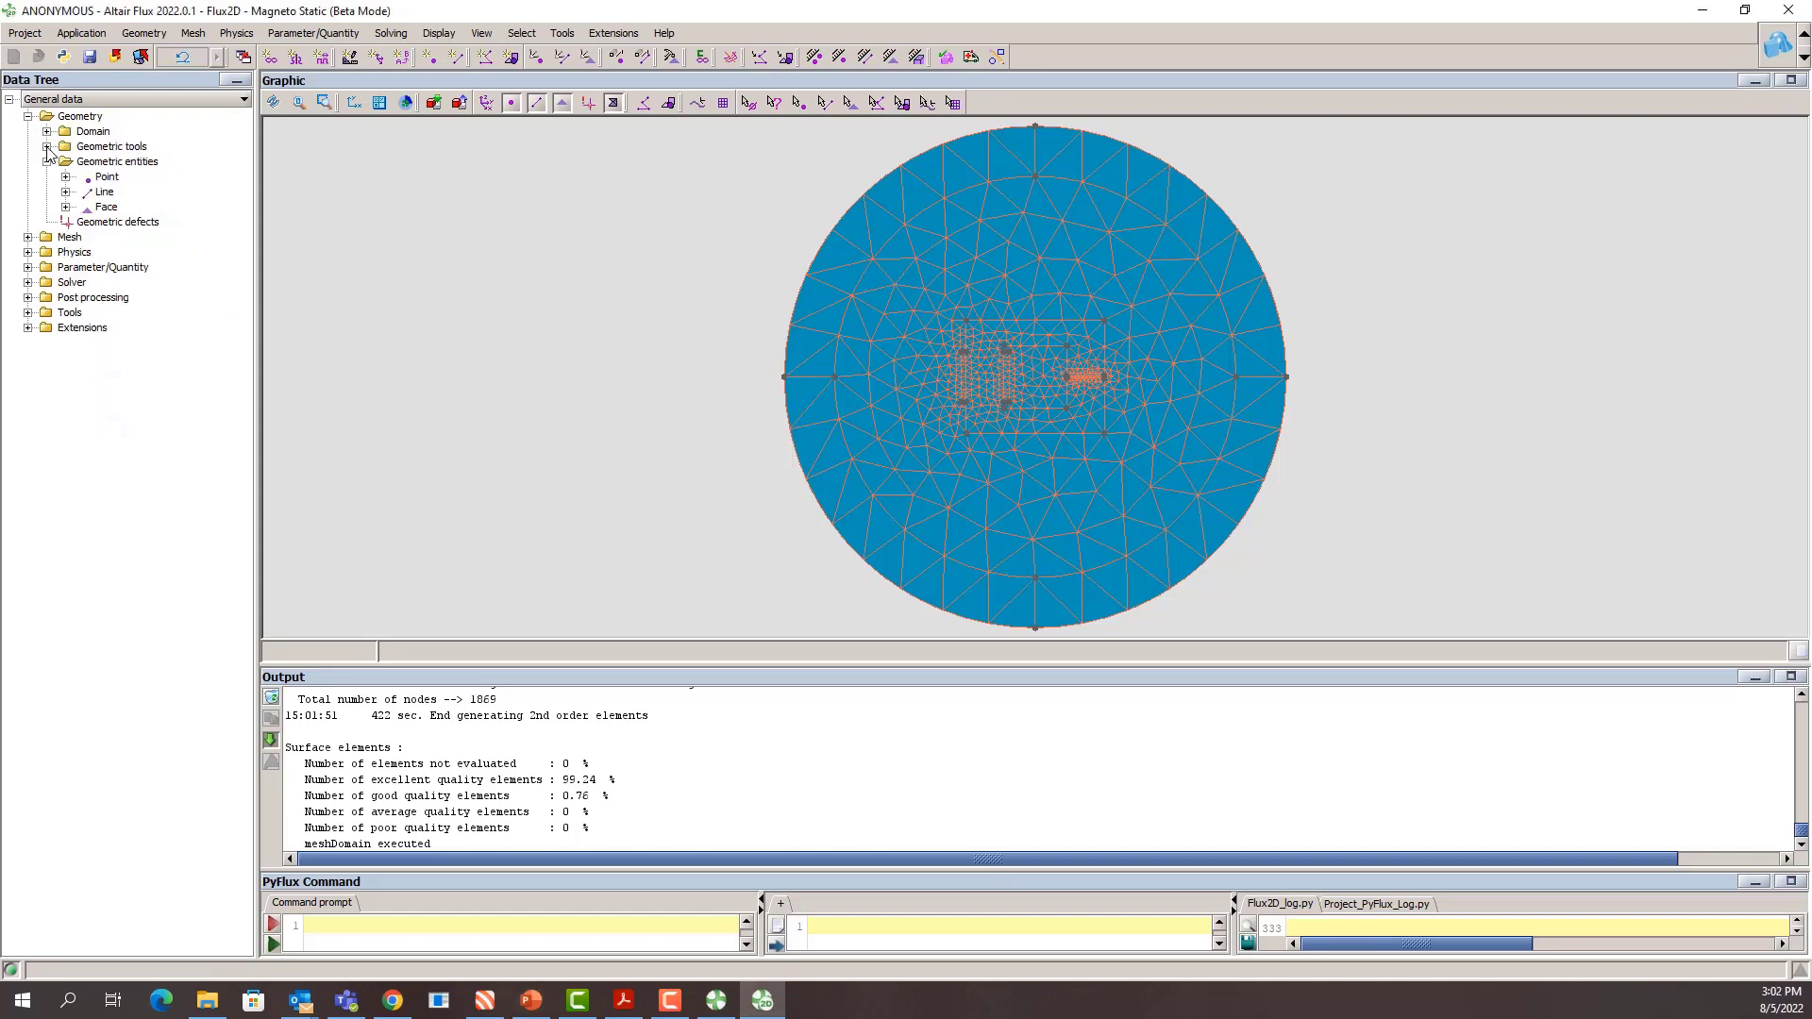
click(46, 161)
click(27, 191)
click(28, 191)
click(27, 206)
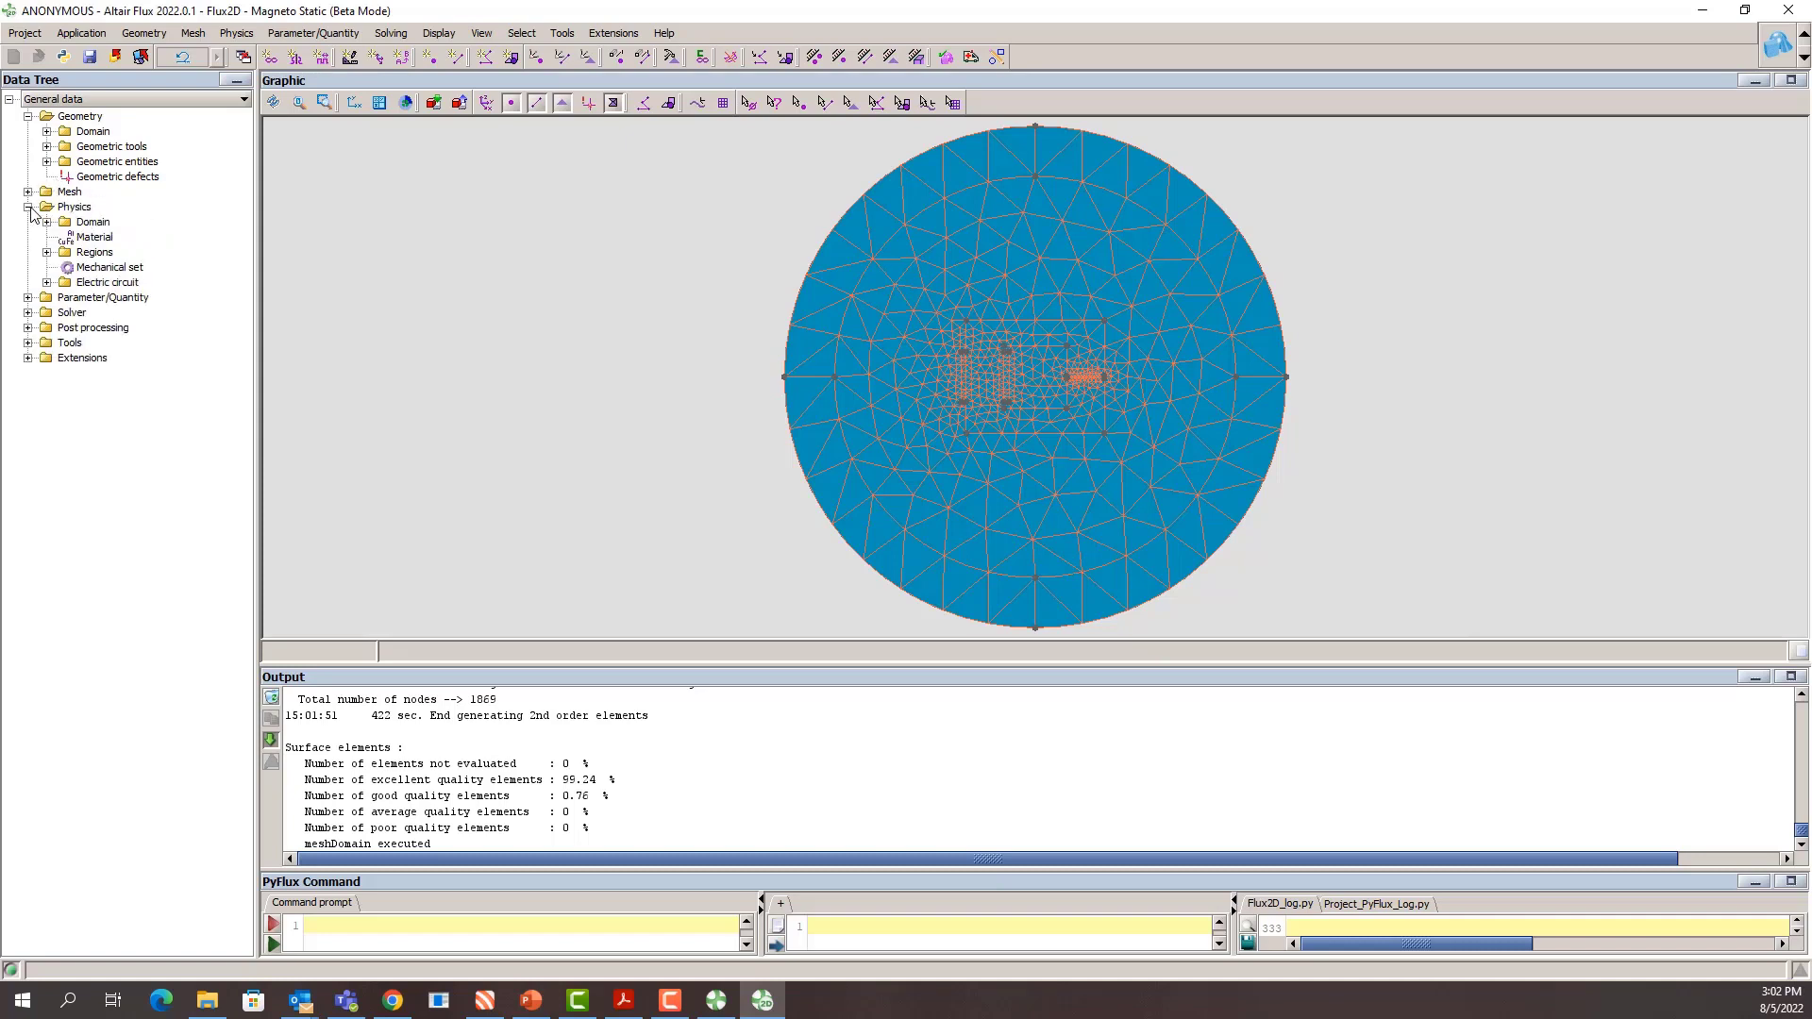
click(104, 239)
Step: Import FLU_COPPER from the FLUX_111_MATERI.DAT library into the project
right_click(106, 243)
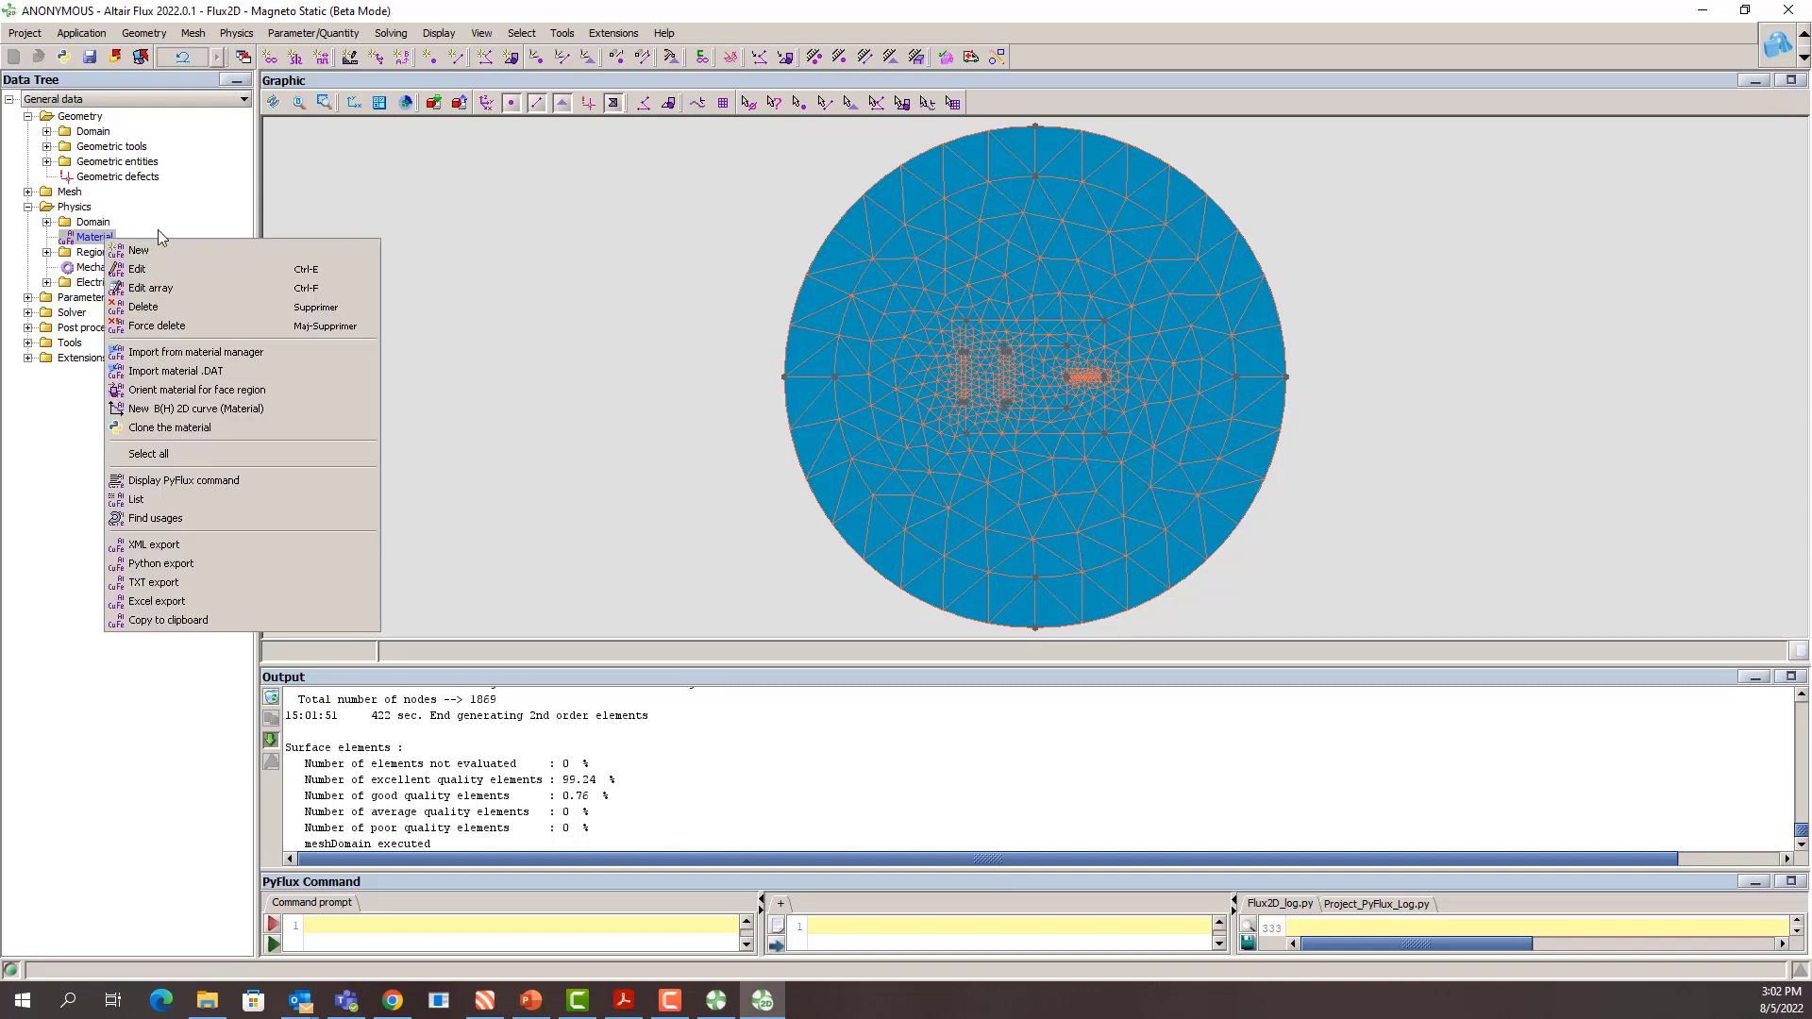
click(175, 372)
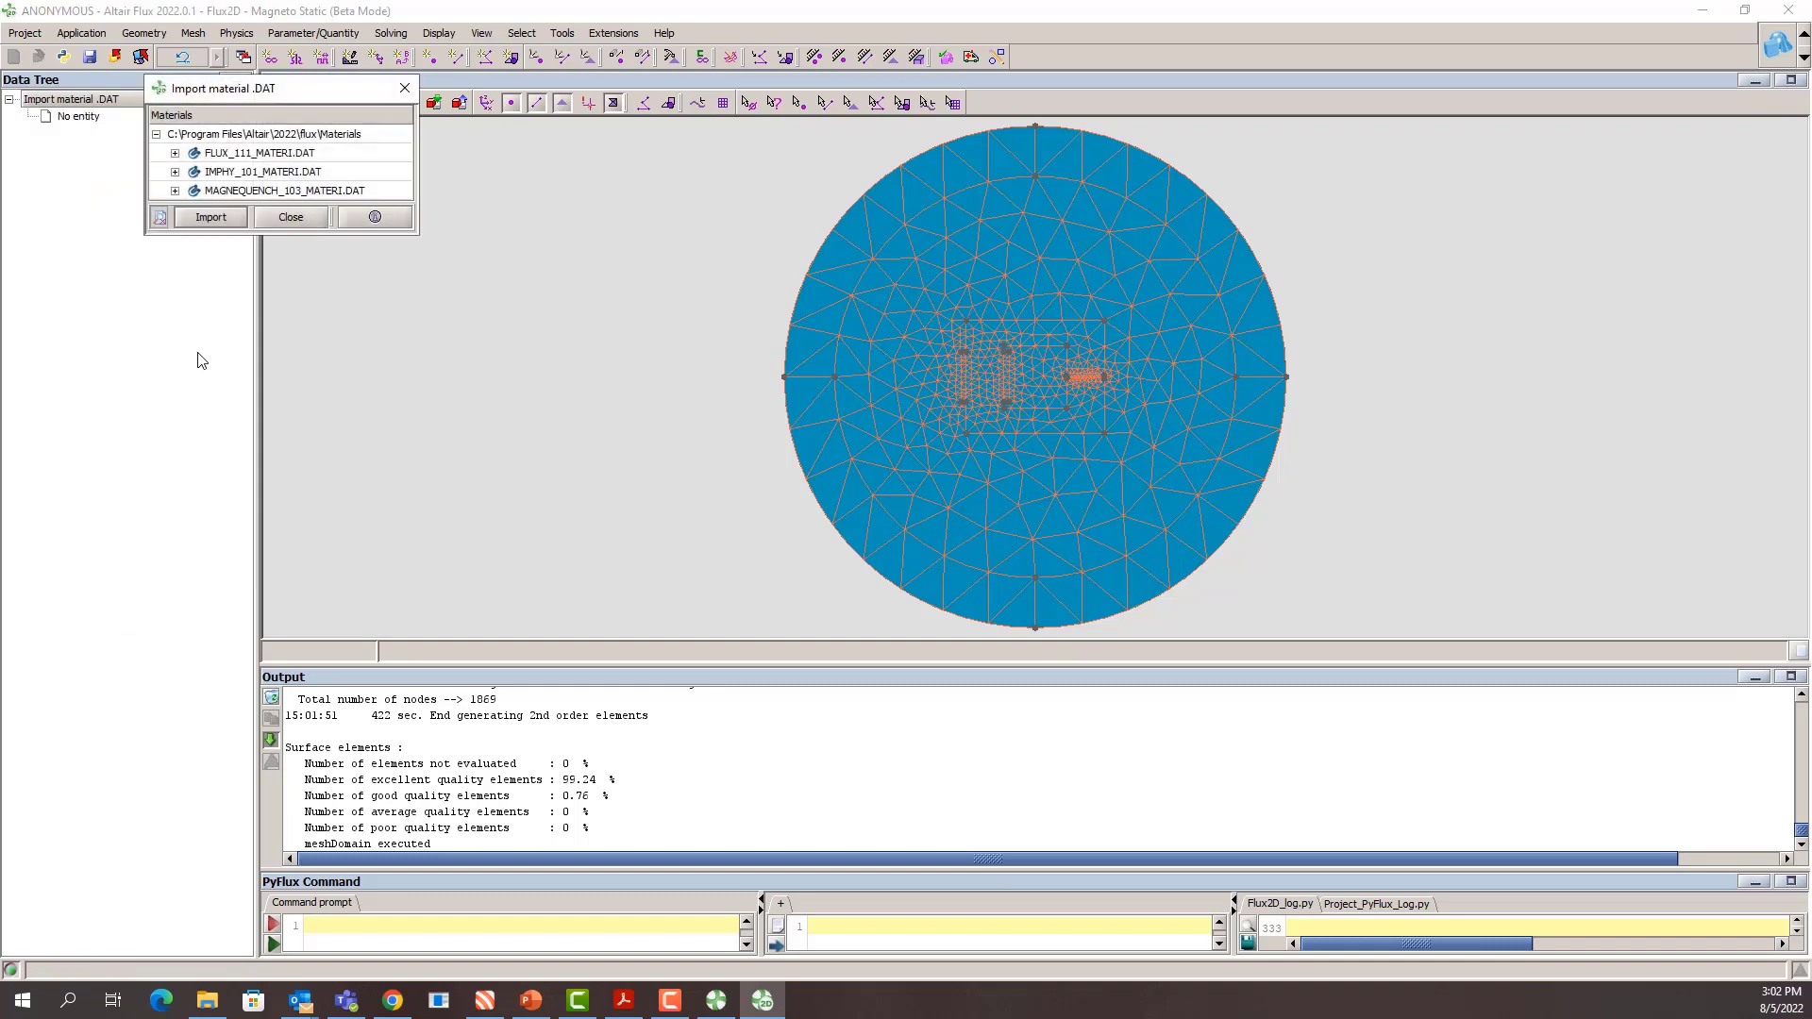
drag(423, 241, 557, 522)
click(175, 152)
click(268, 288)
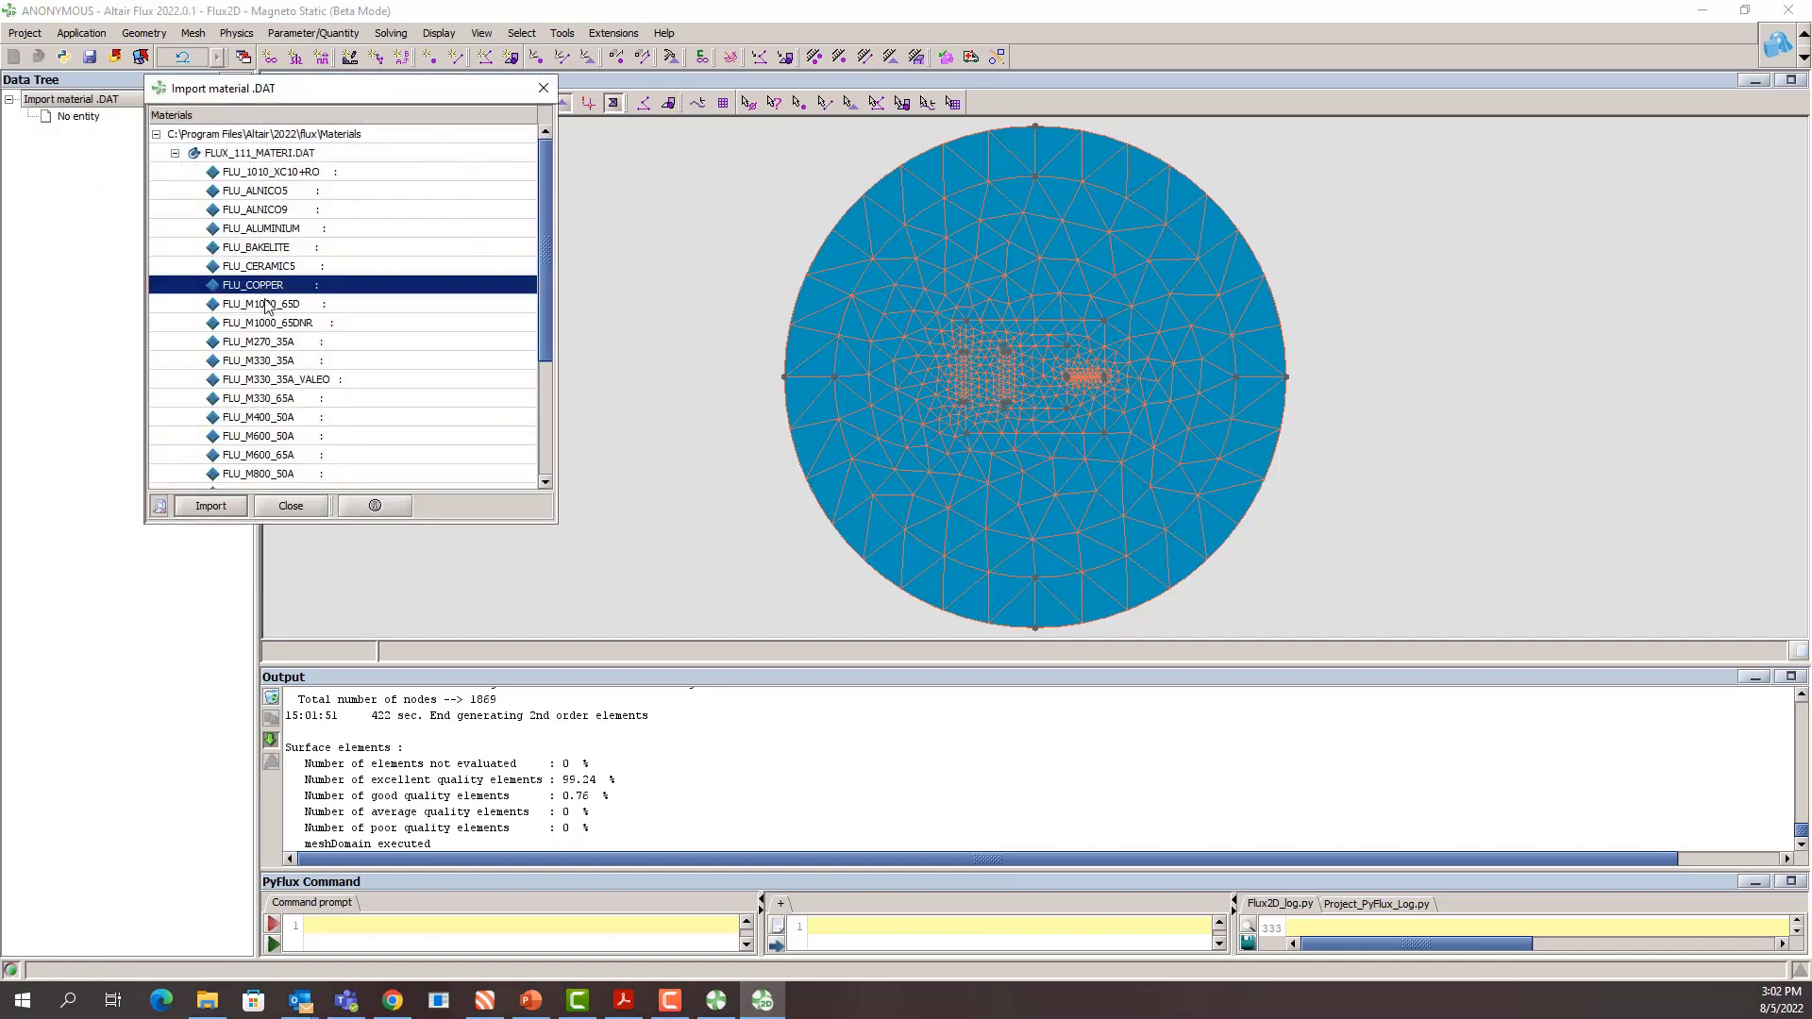
click(235, 511)
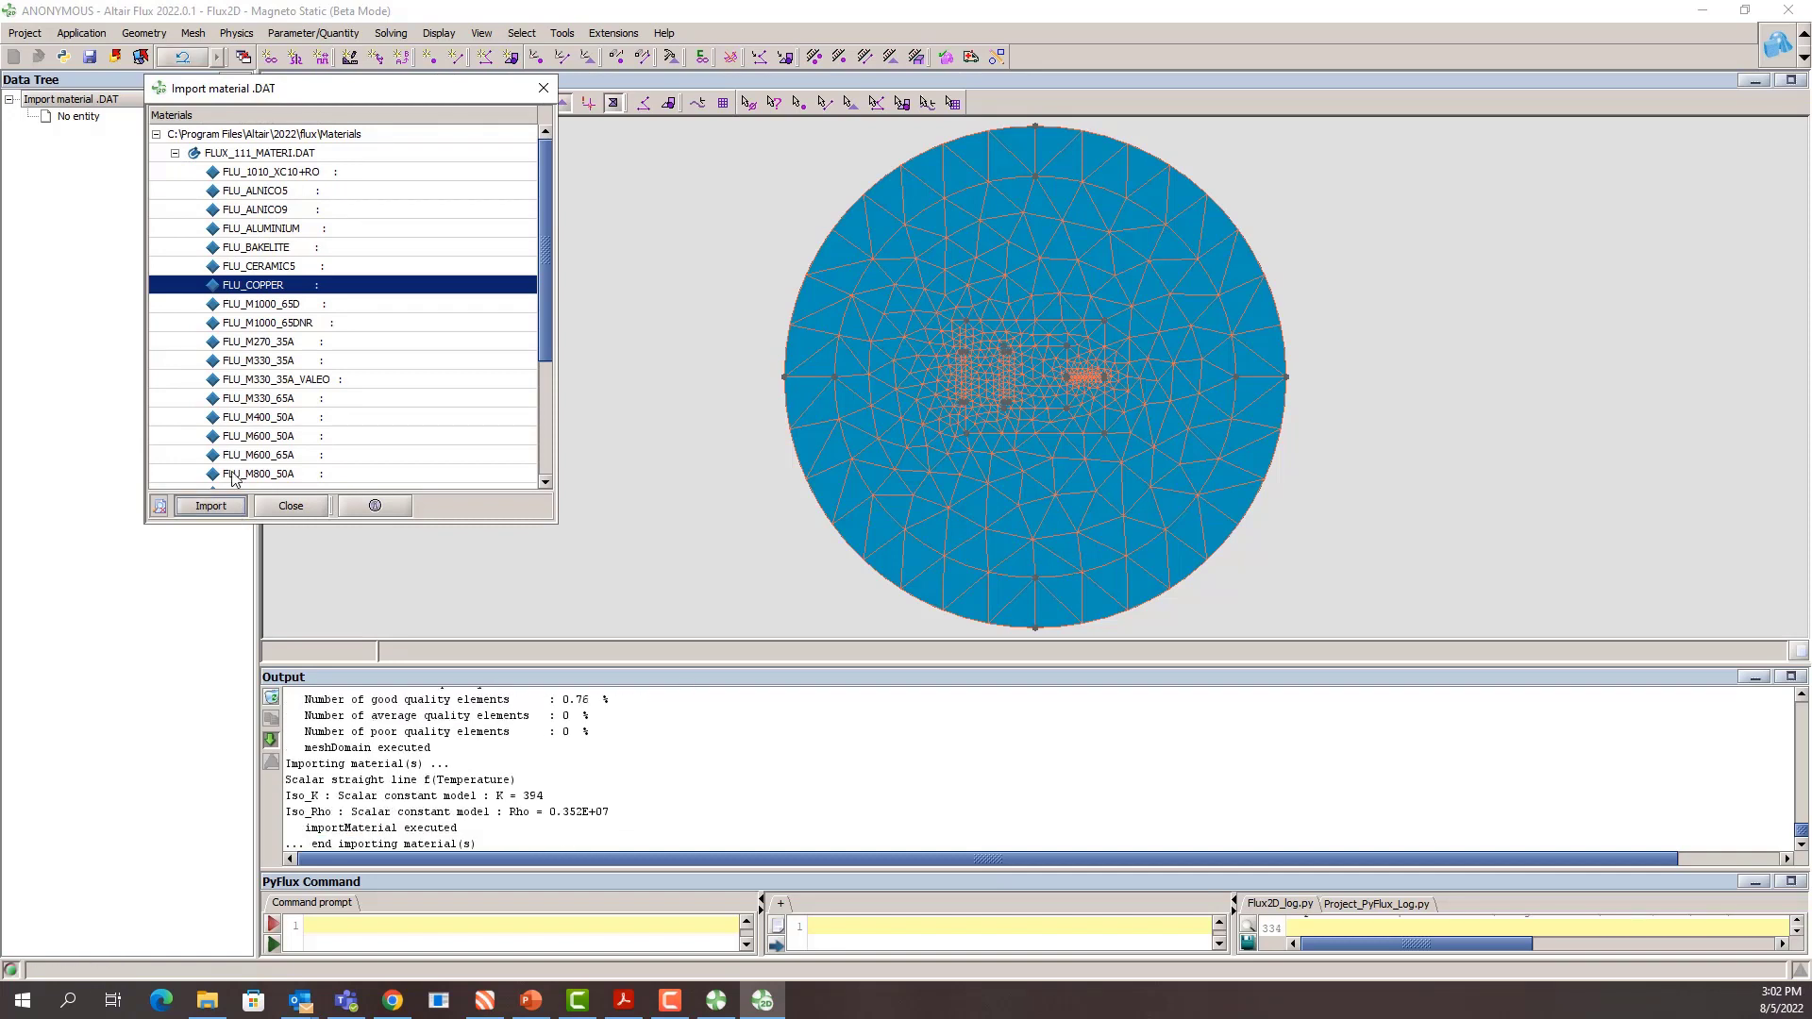
click(314, 506)
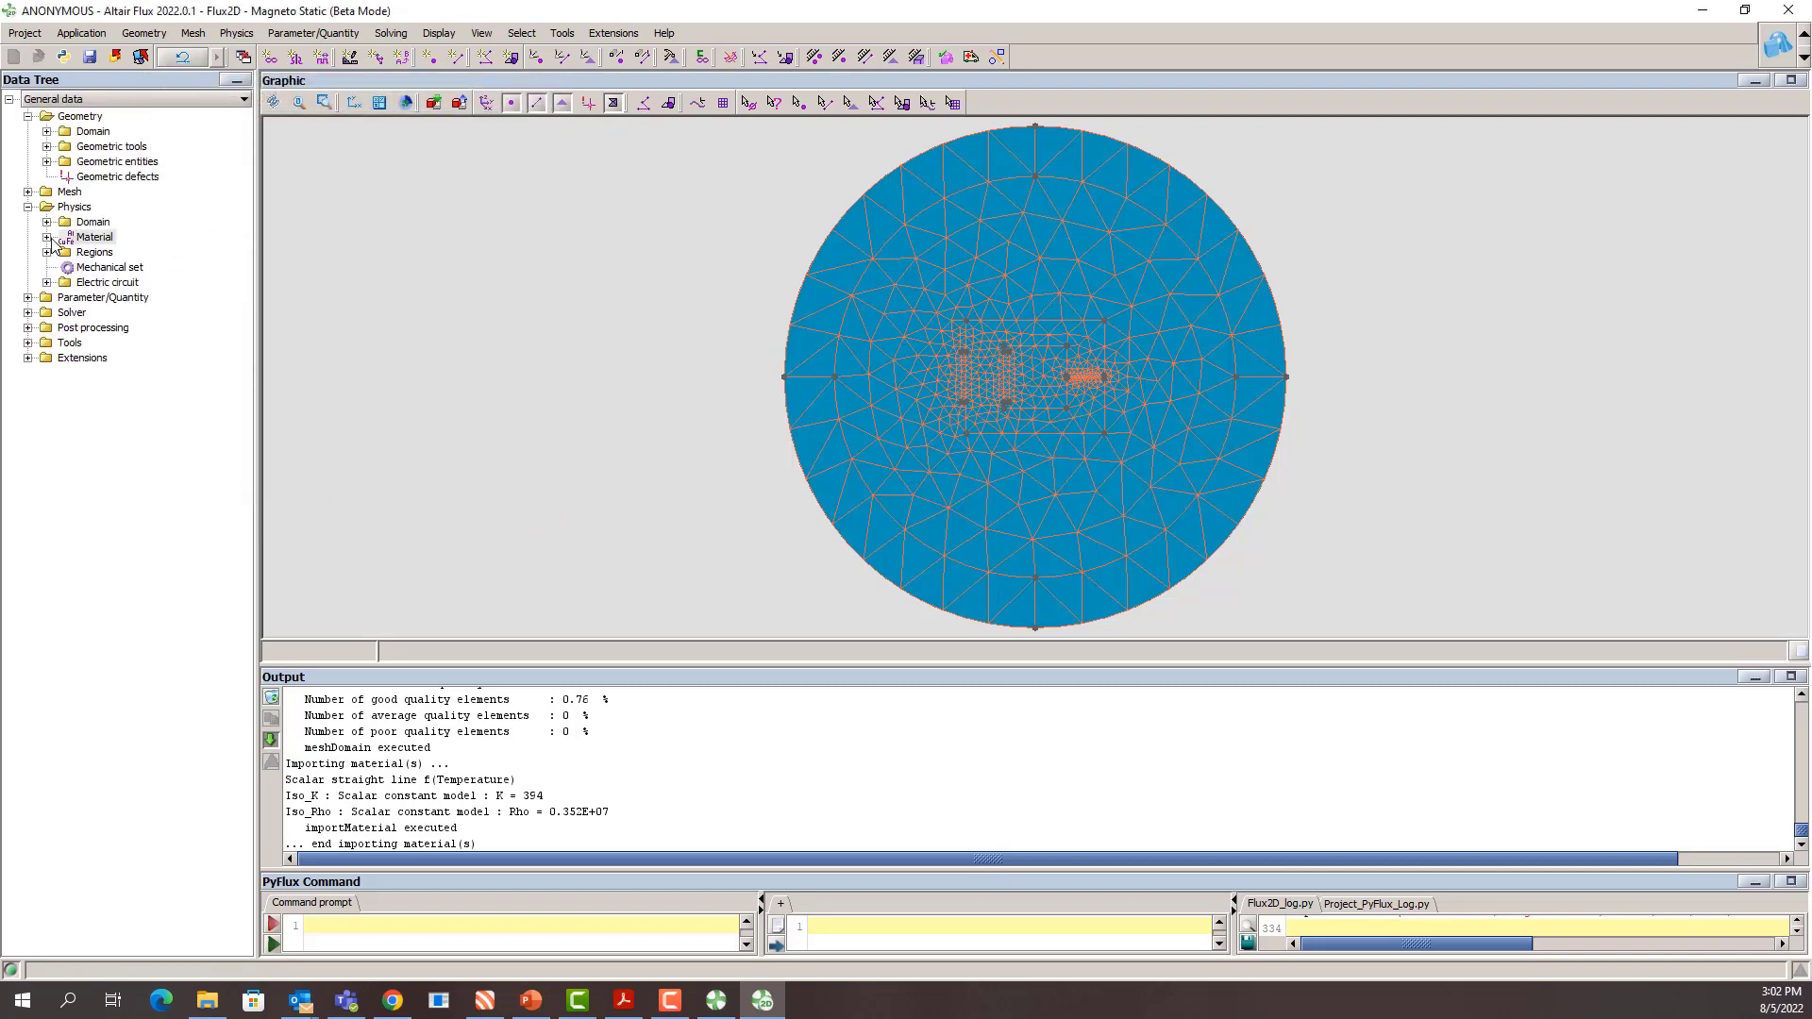
Step: Open Altair Material Manager connected to the project's materials
click(48, 237)
click(92, 237)
right_click(90, 239)
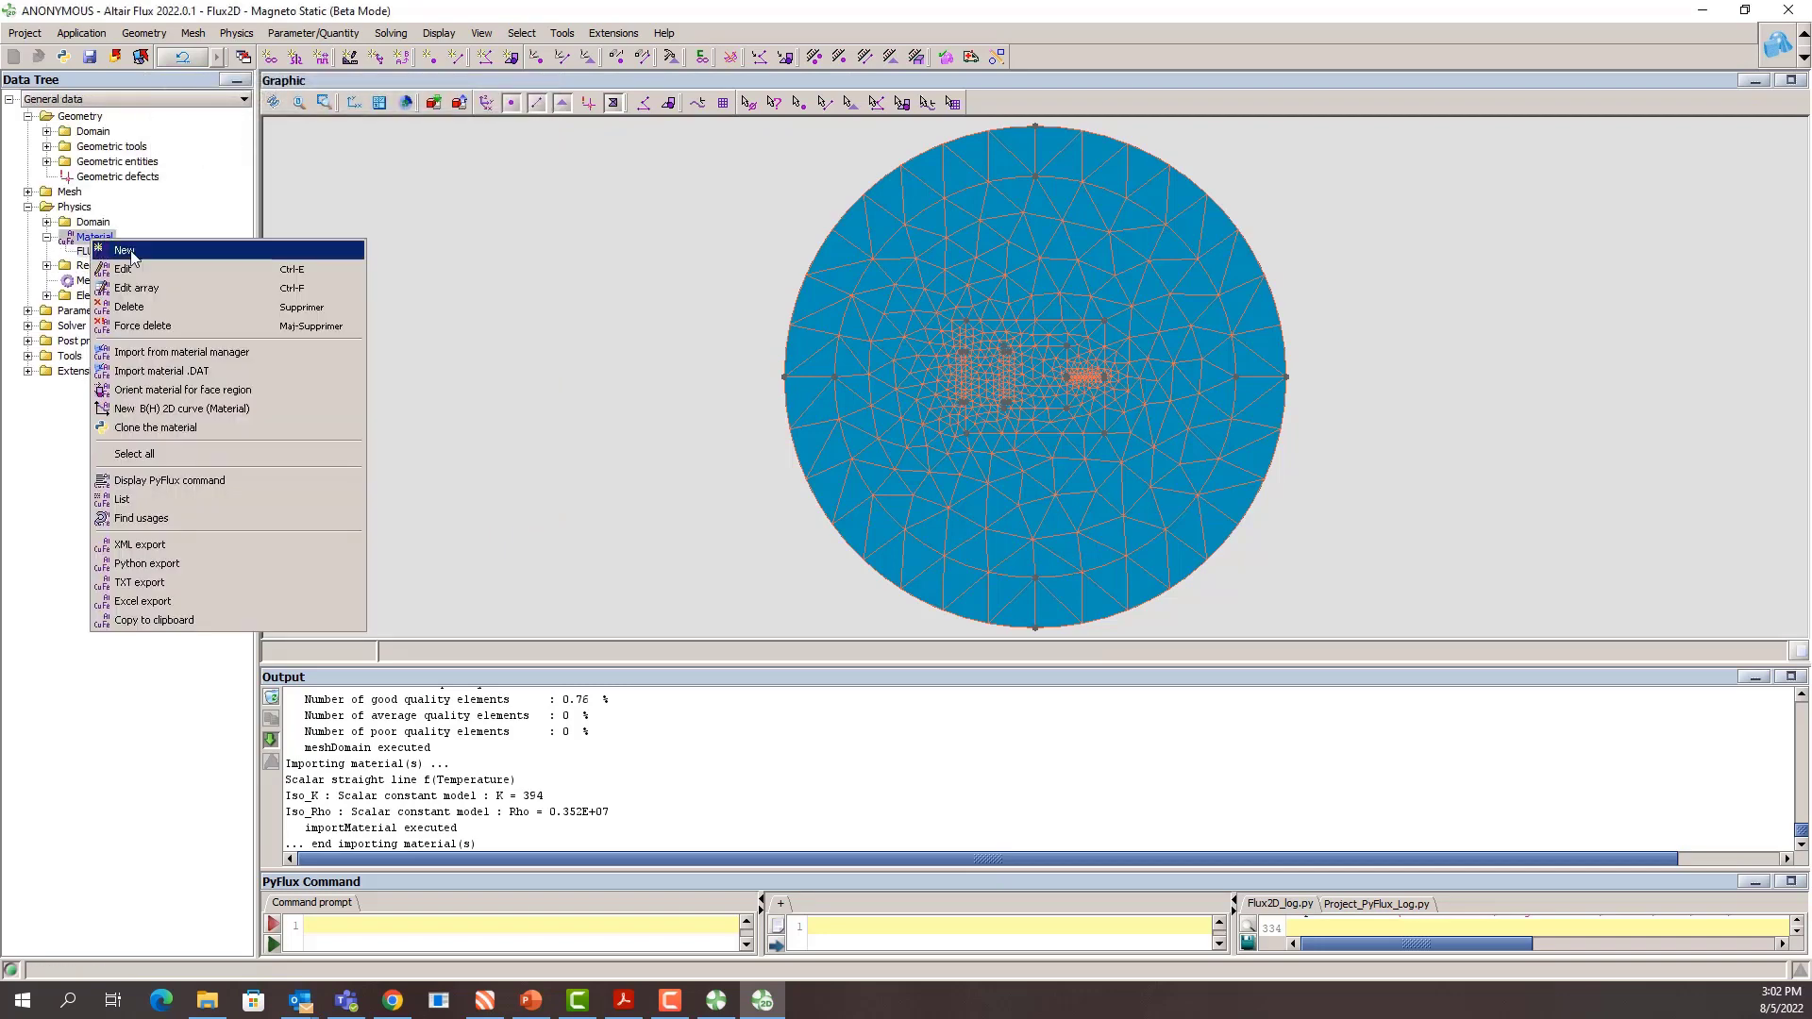
click(199, 353)
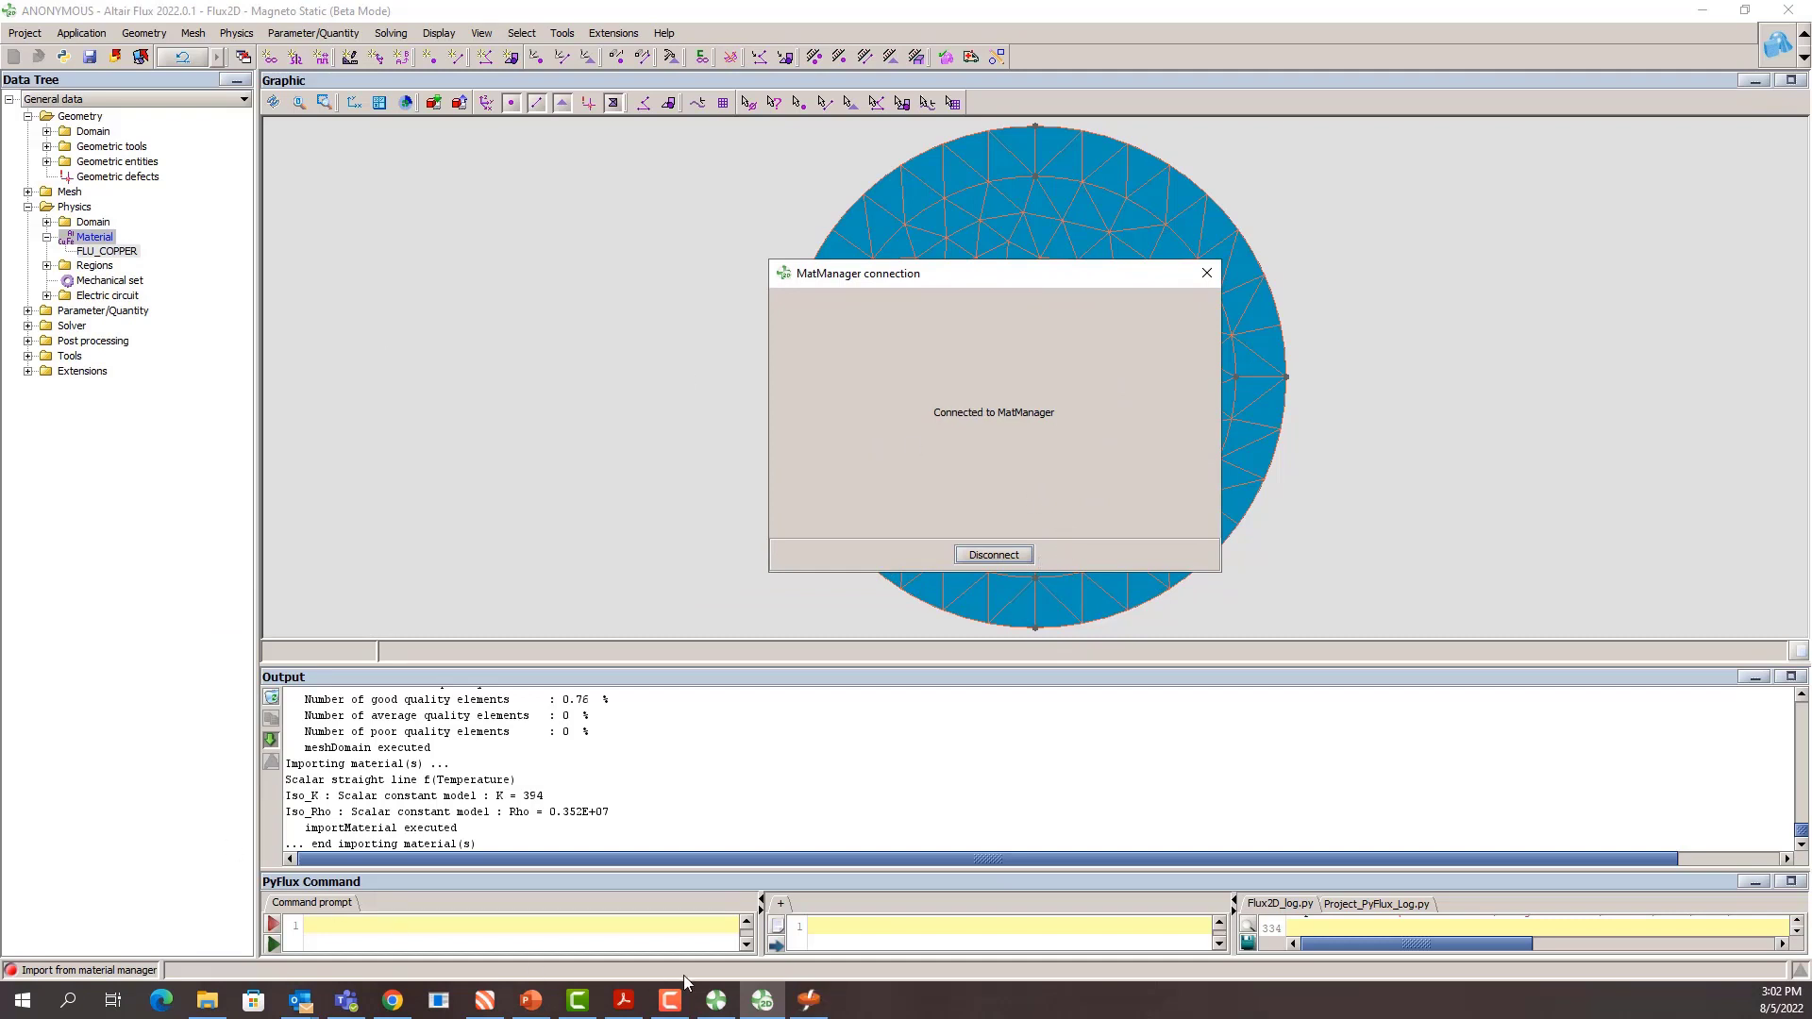
click(812, 1002)
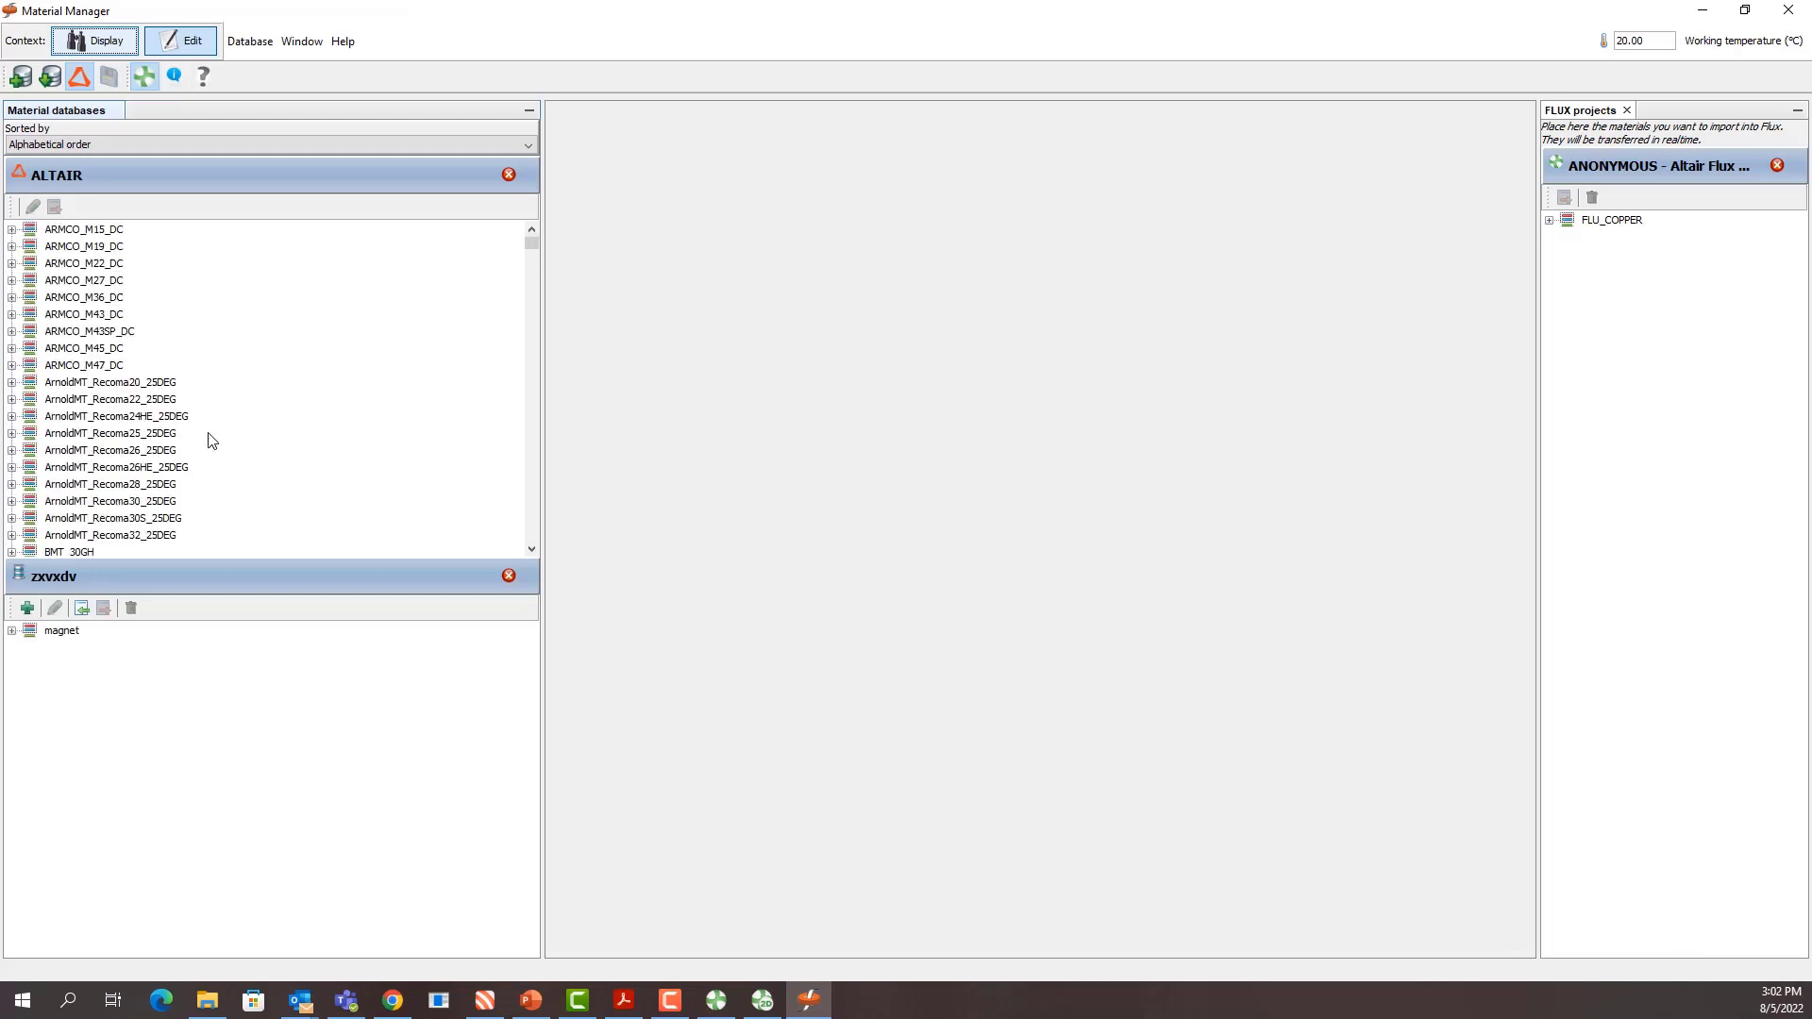
Step: Transfer FLU_M270_35A into the Flux project and close Material Manager
scroll(208, 438, down, 20)
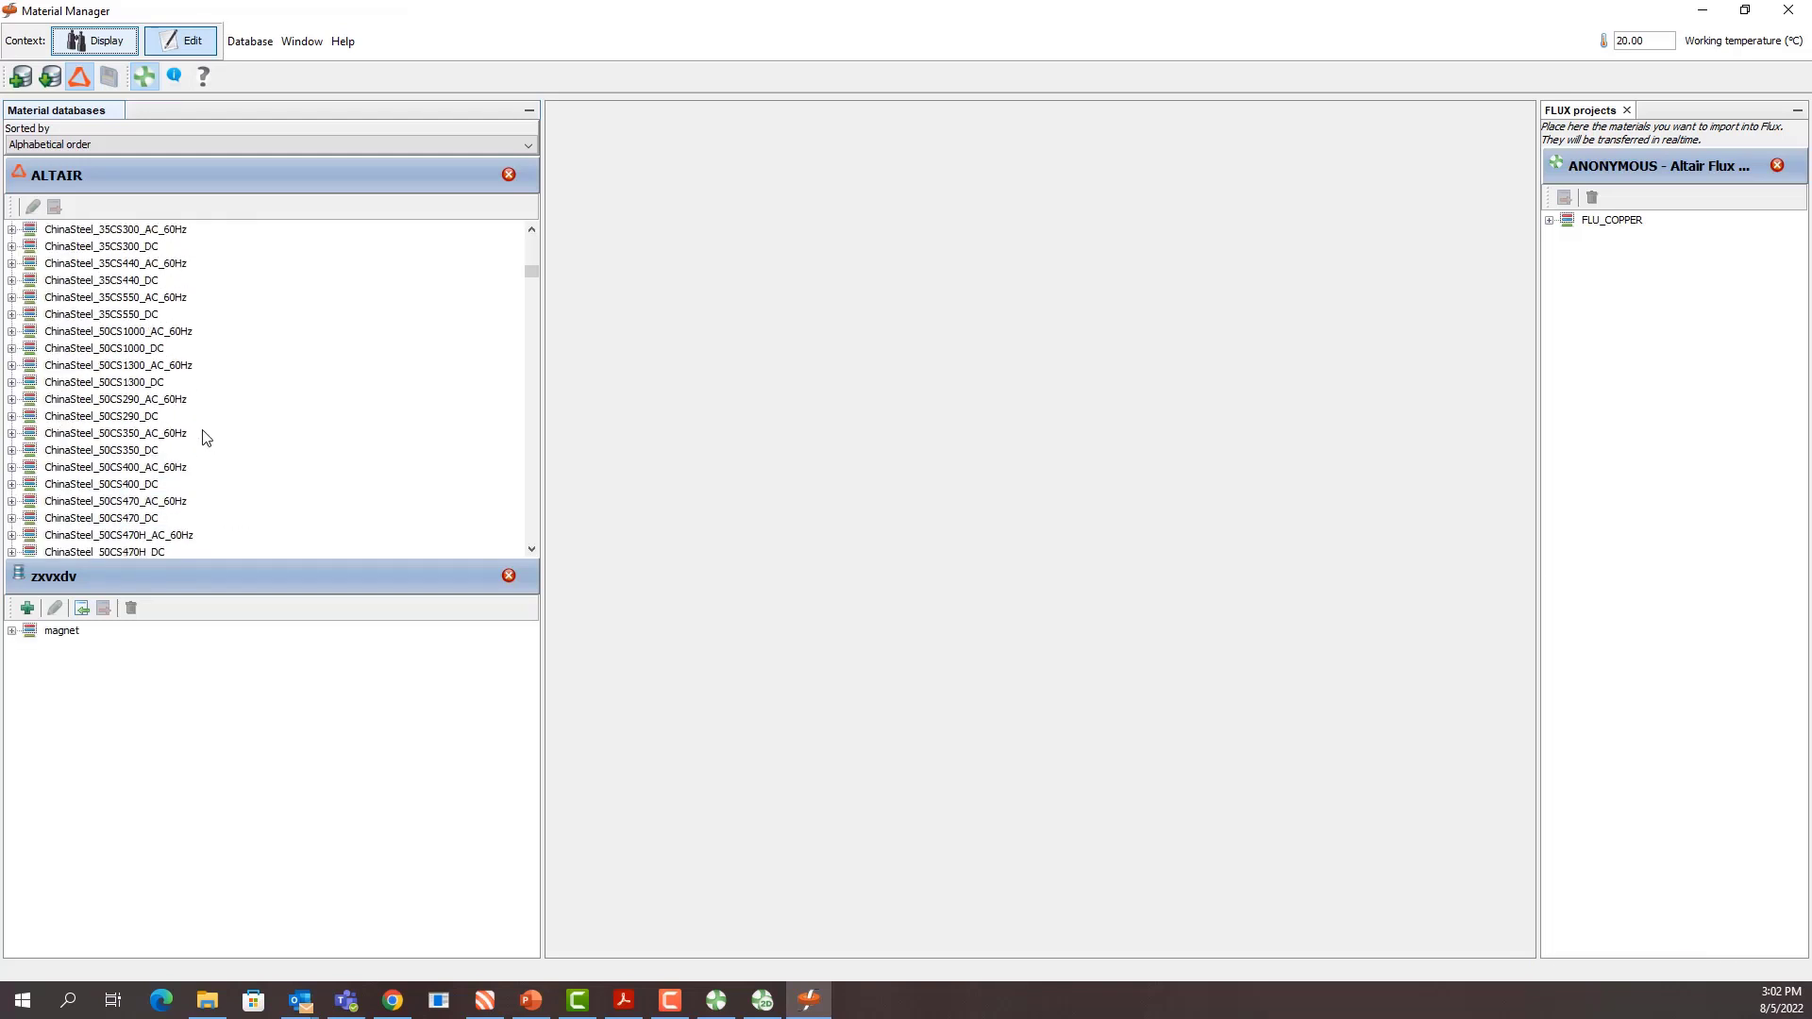
scroll(207, 437, down, 15)
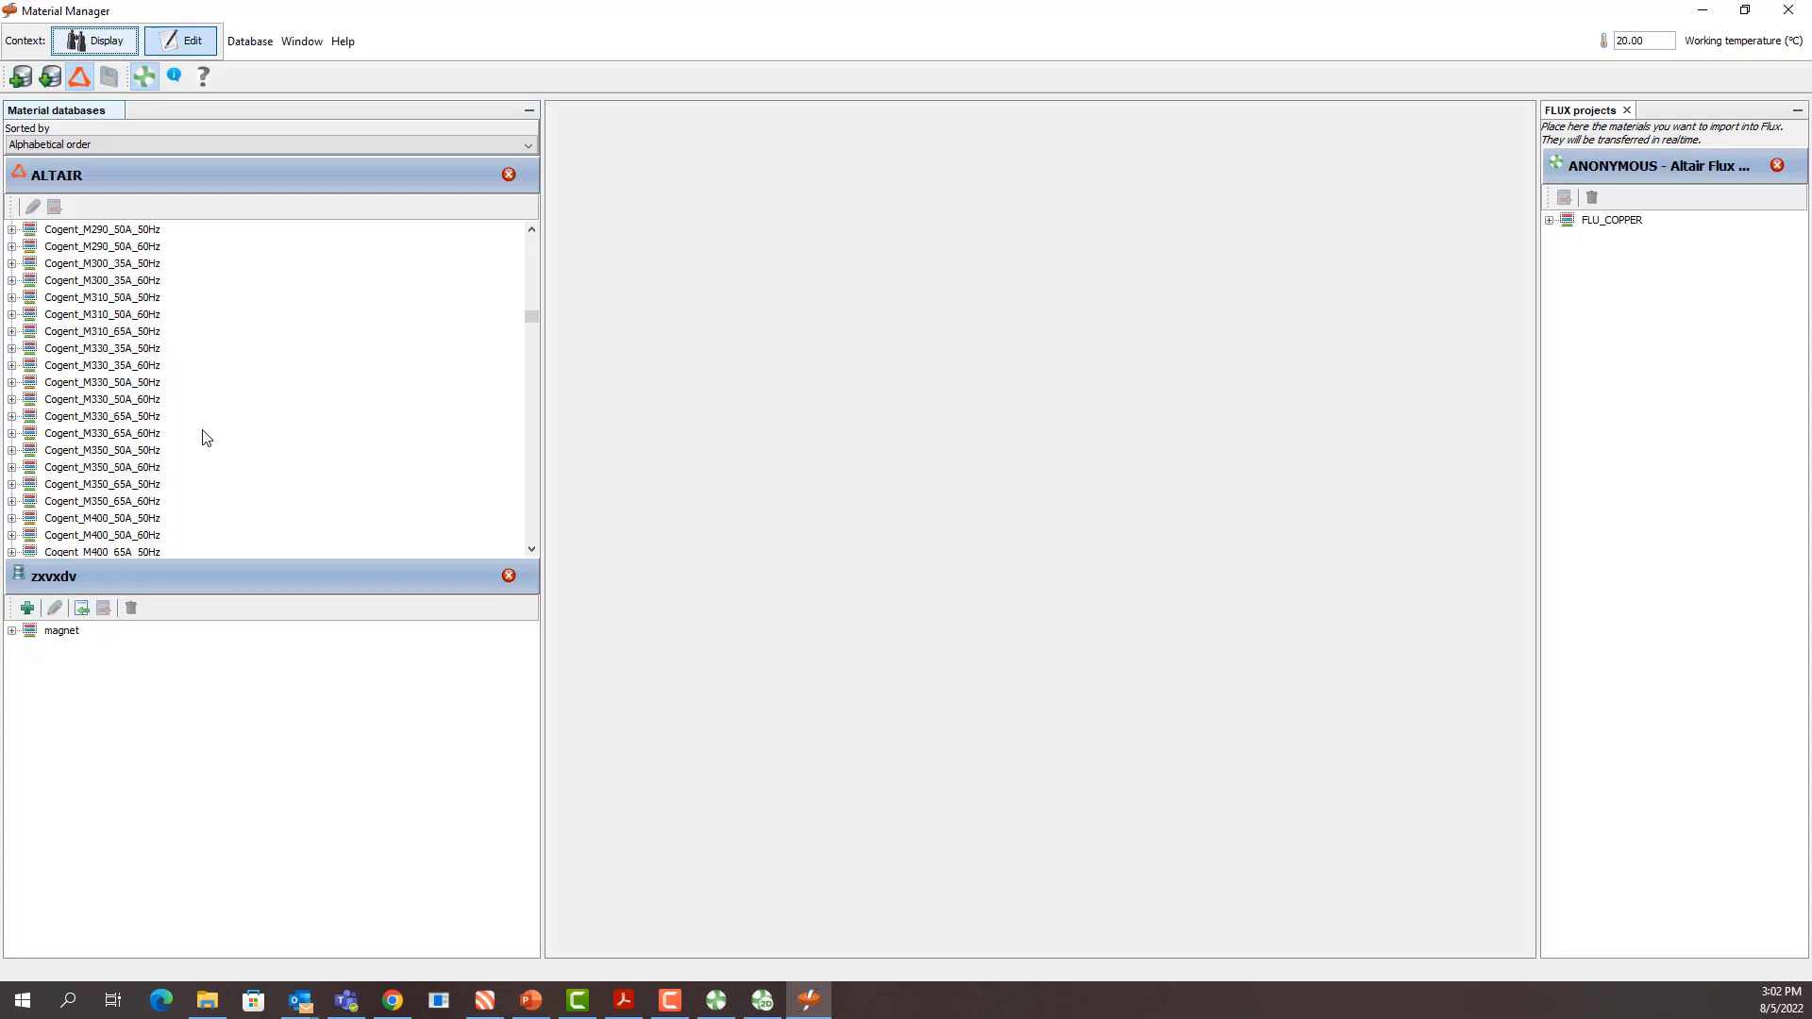
scroll(207, 437, down, 20)
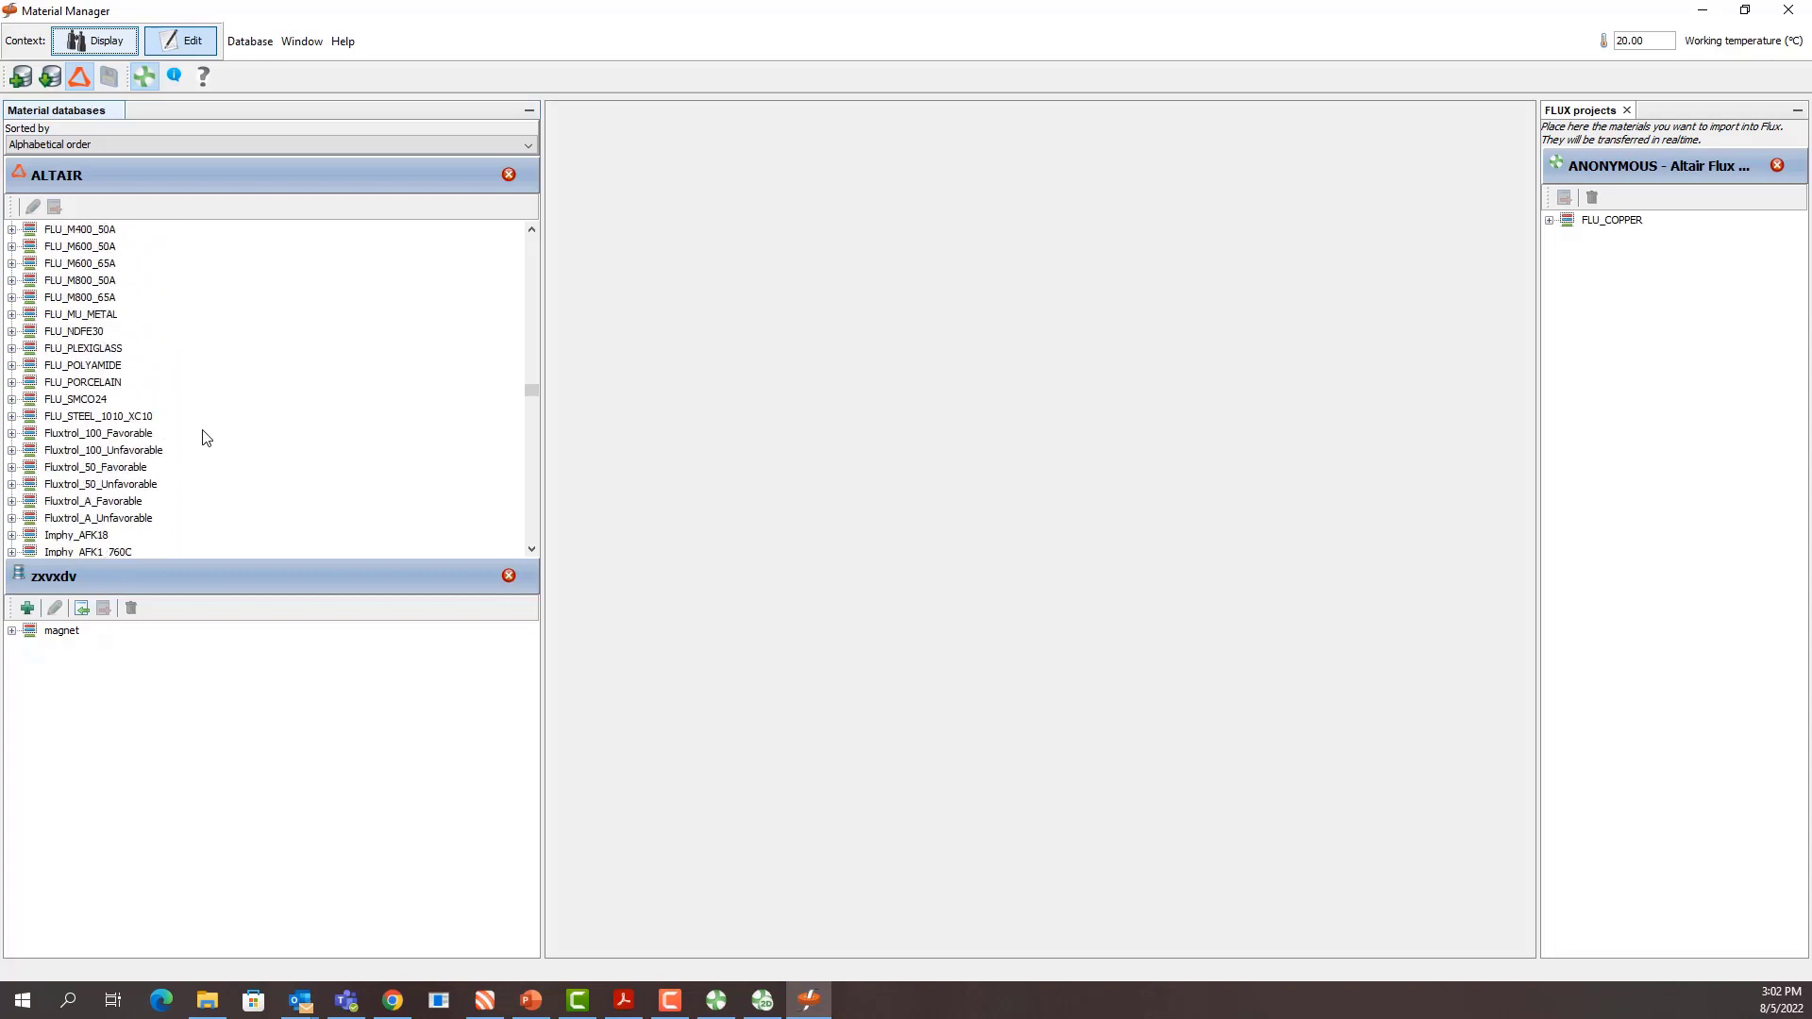
scroll(207, 437, up, 1)
click(87, 264)
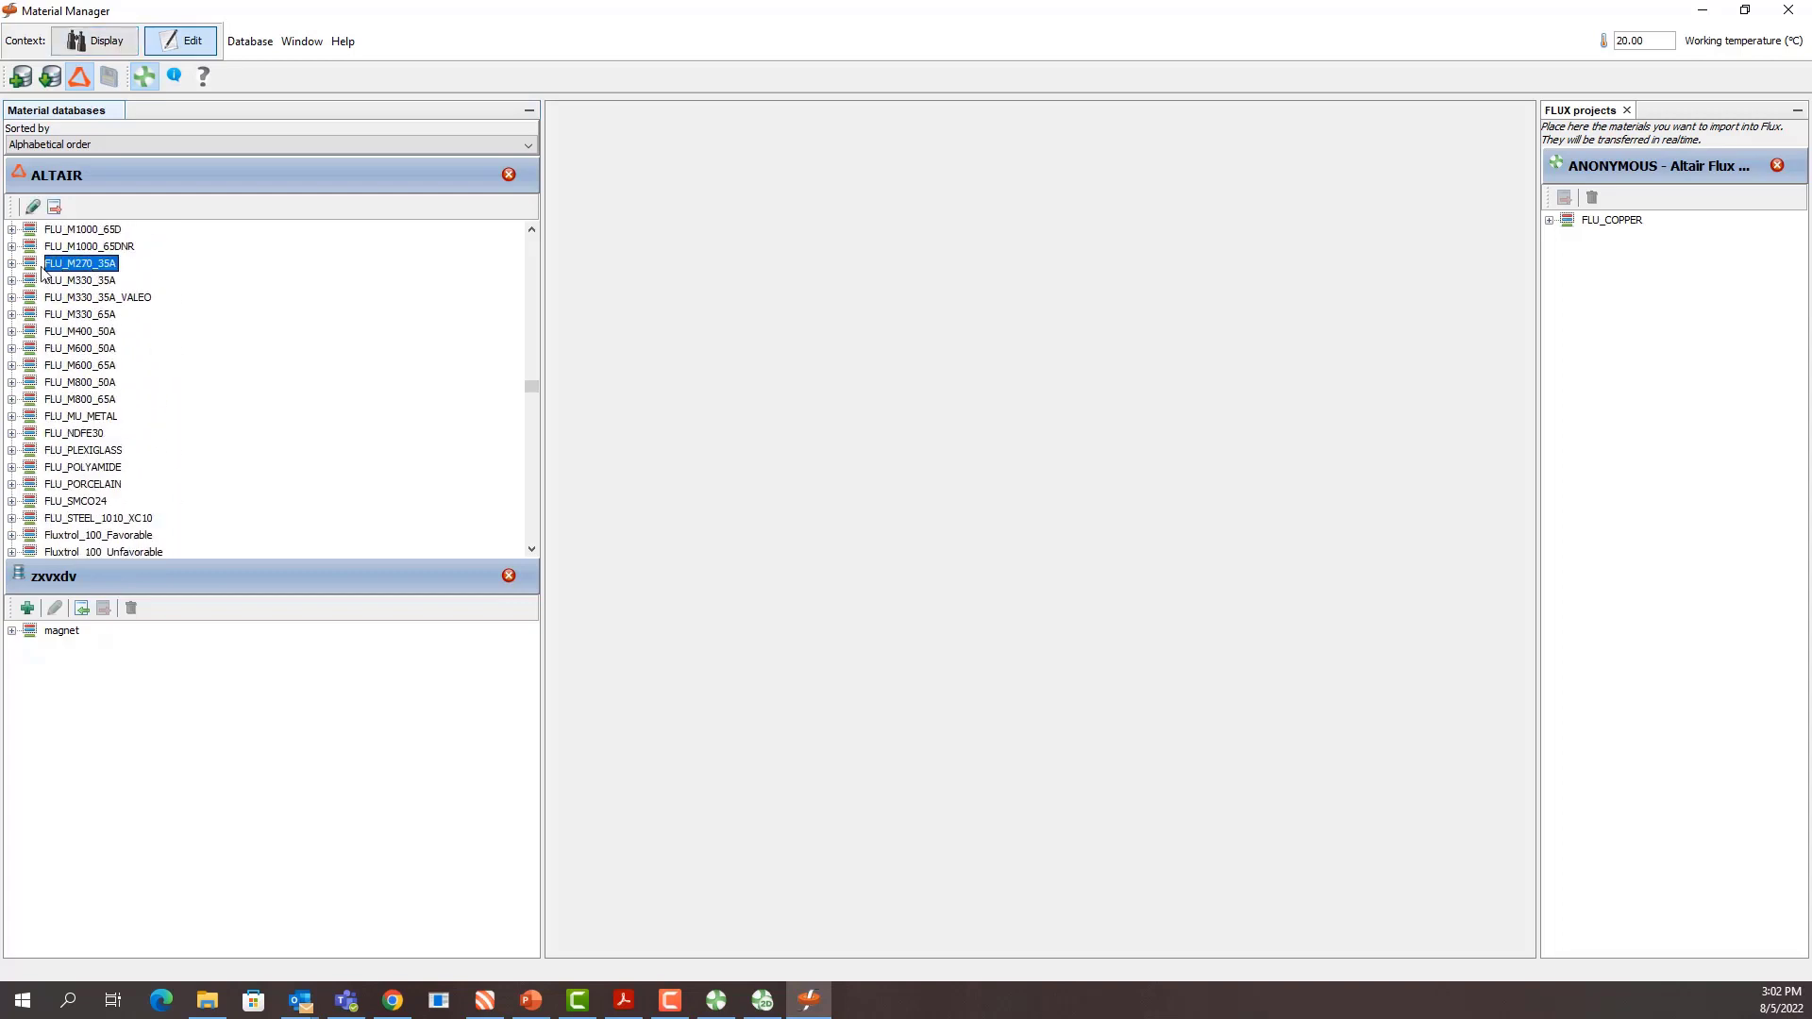
drag(47, 265, 1606, 309)
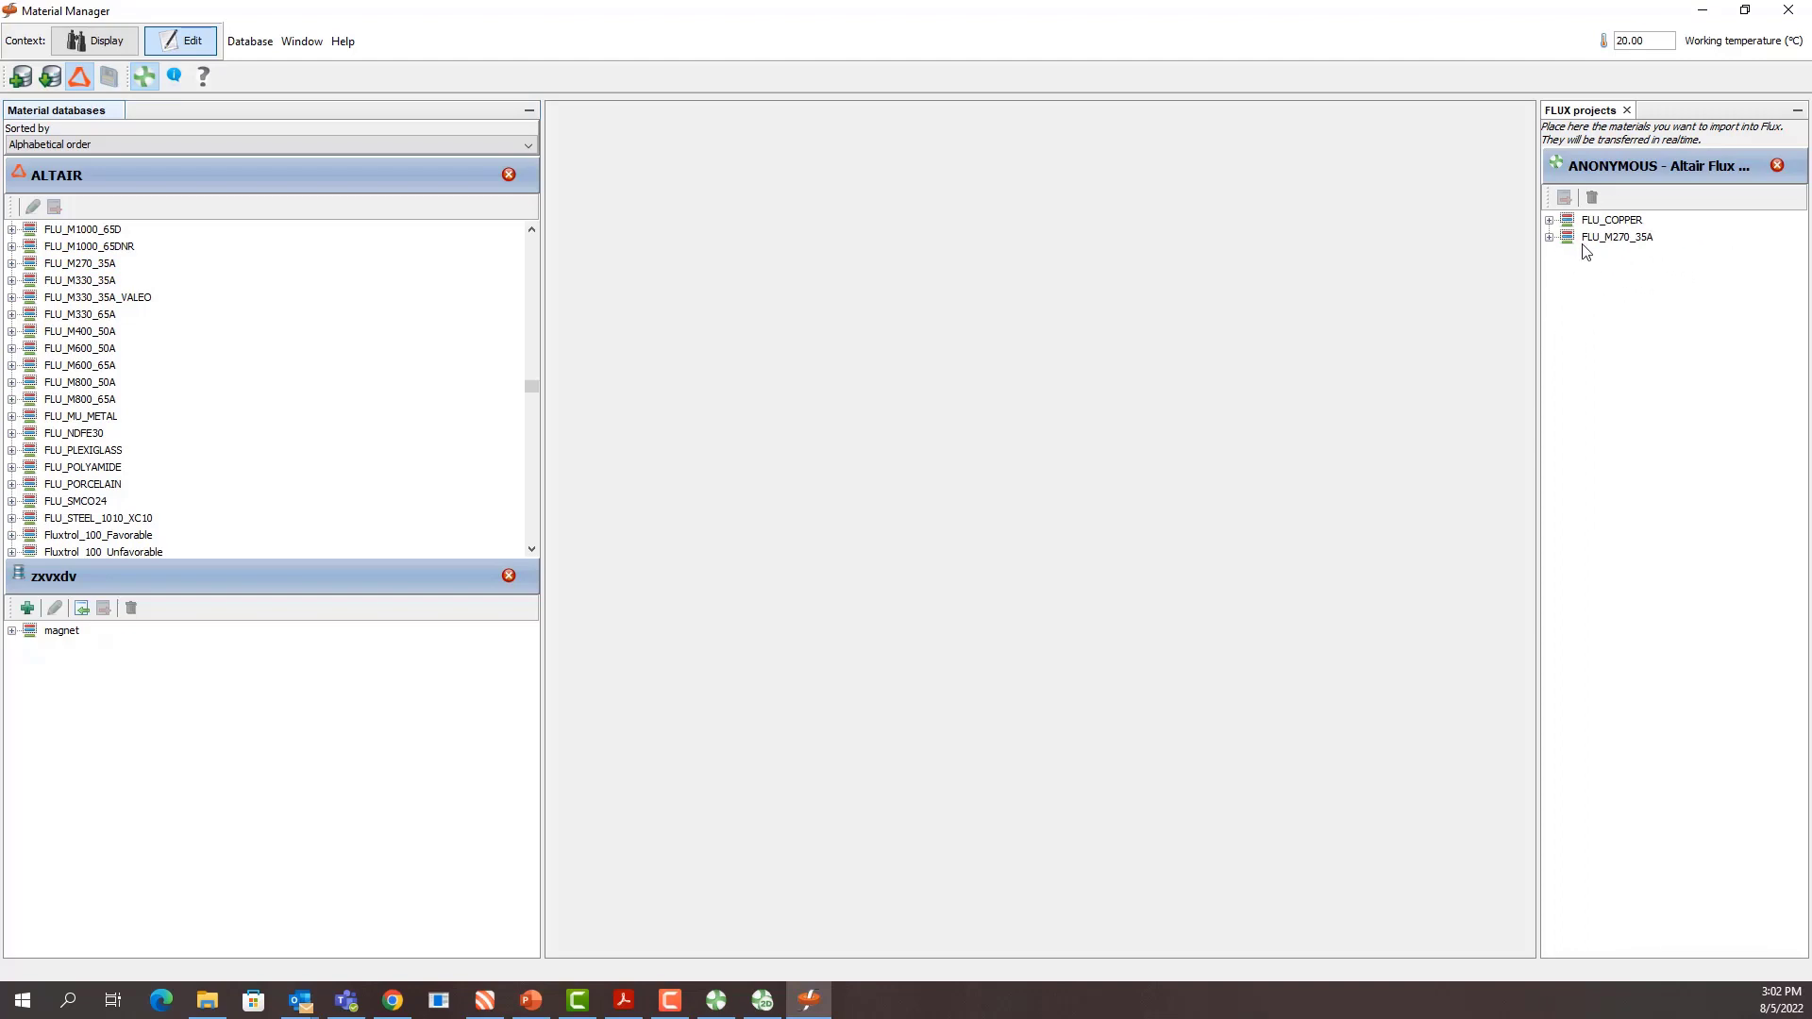
click(1788, 9)
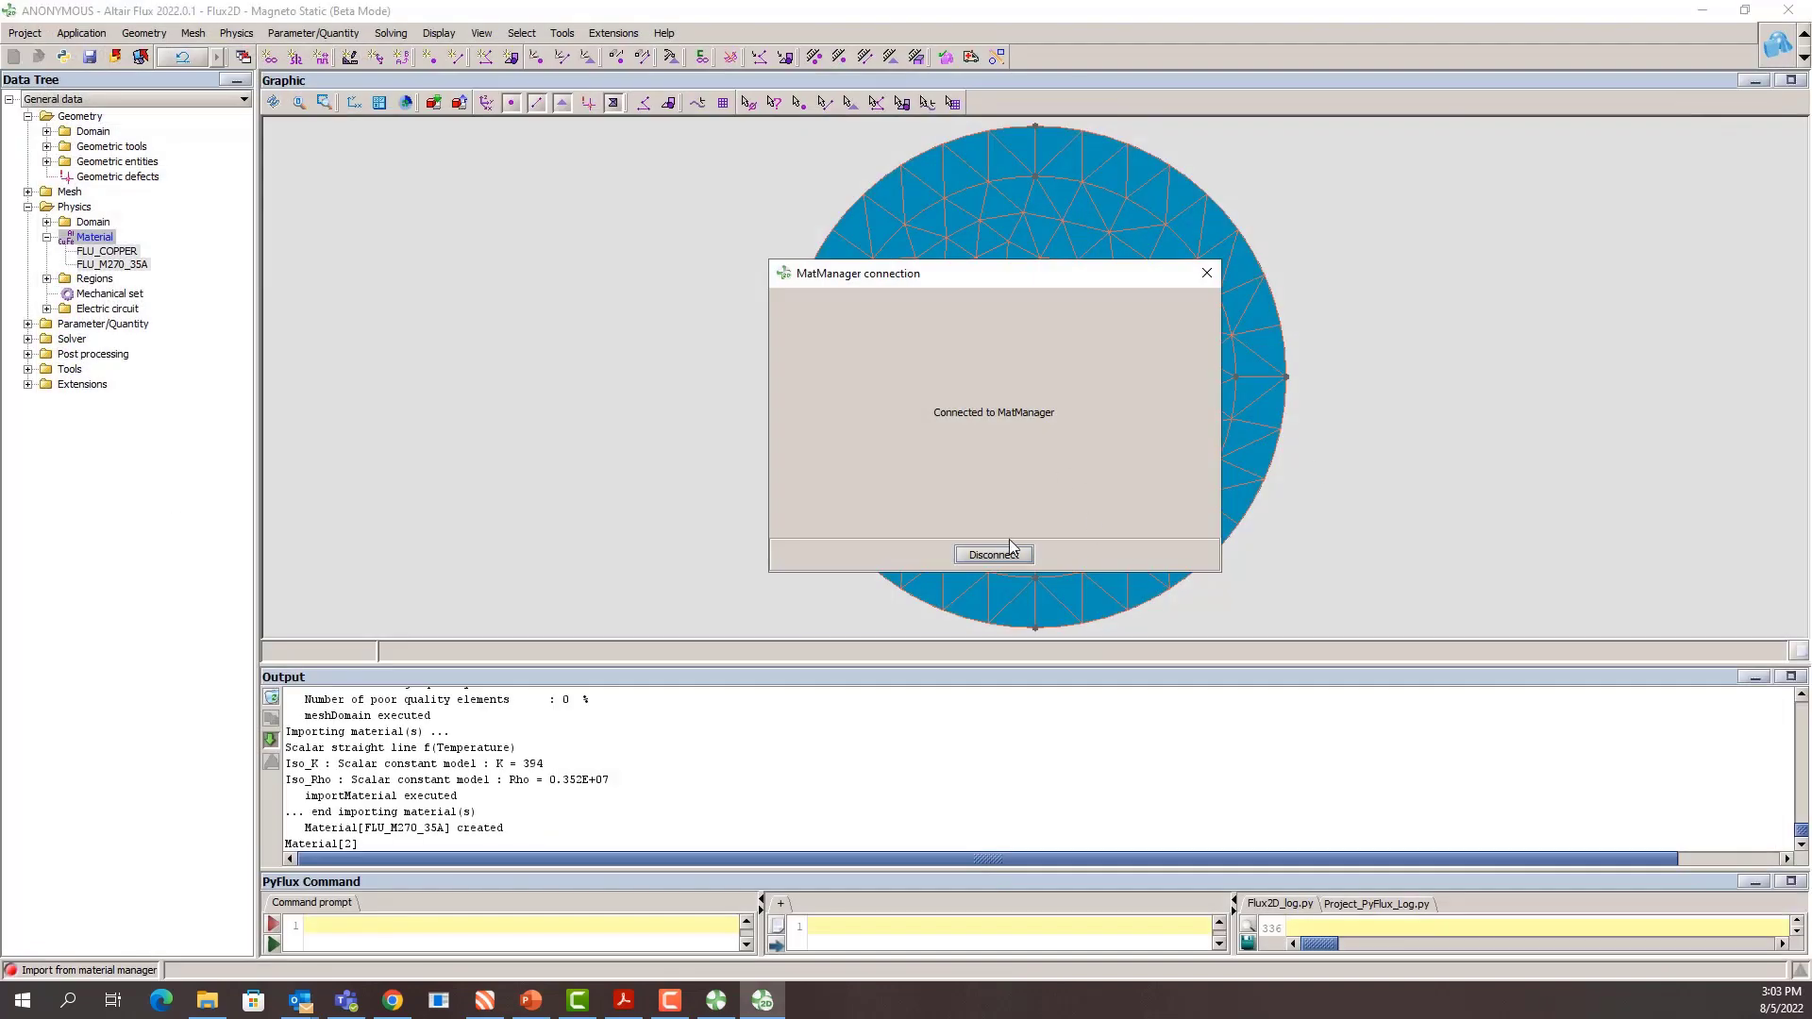
Step: Disconnect from Material Manager and expand the Regions branch to show face regions
click(991, 555)
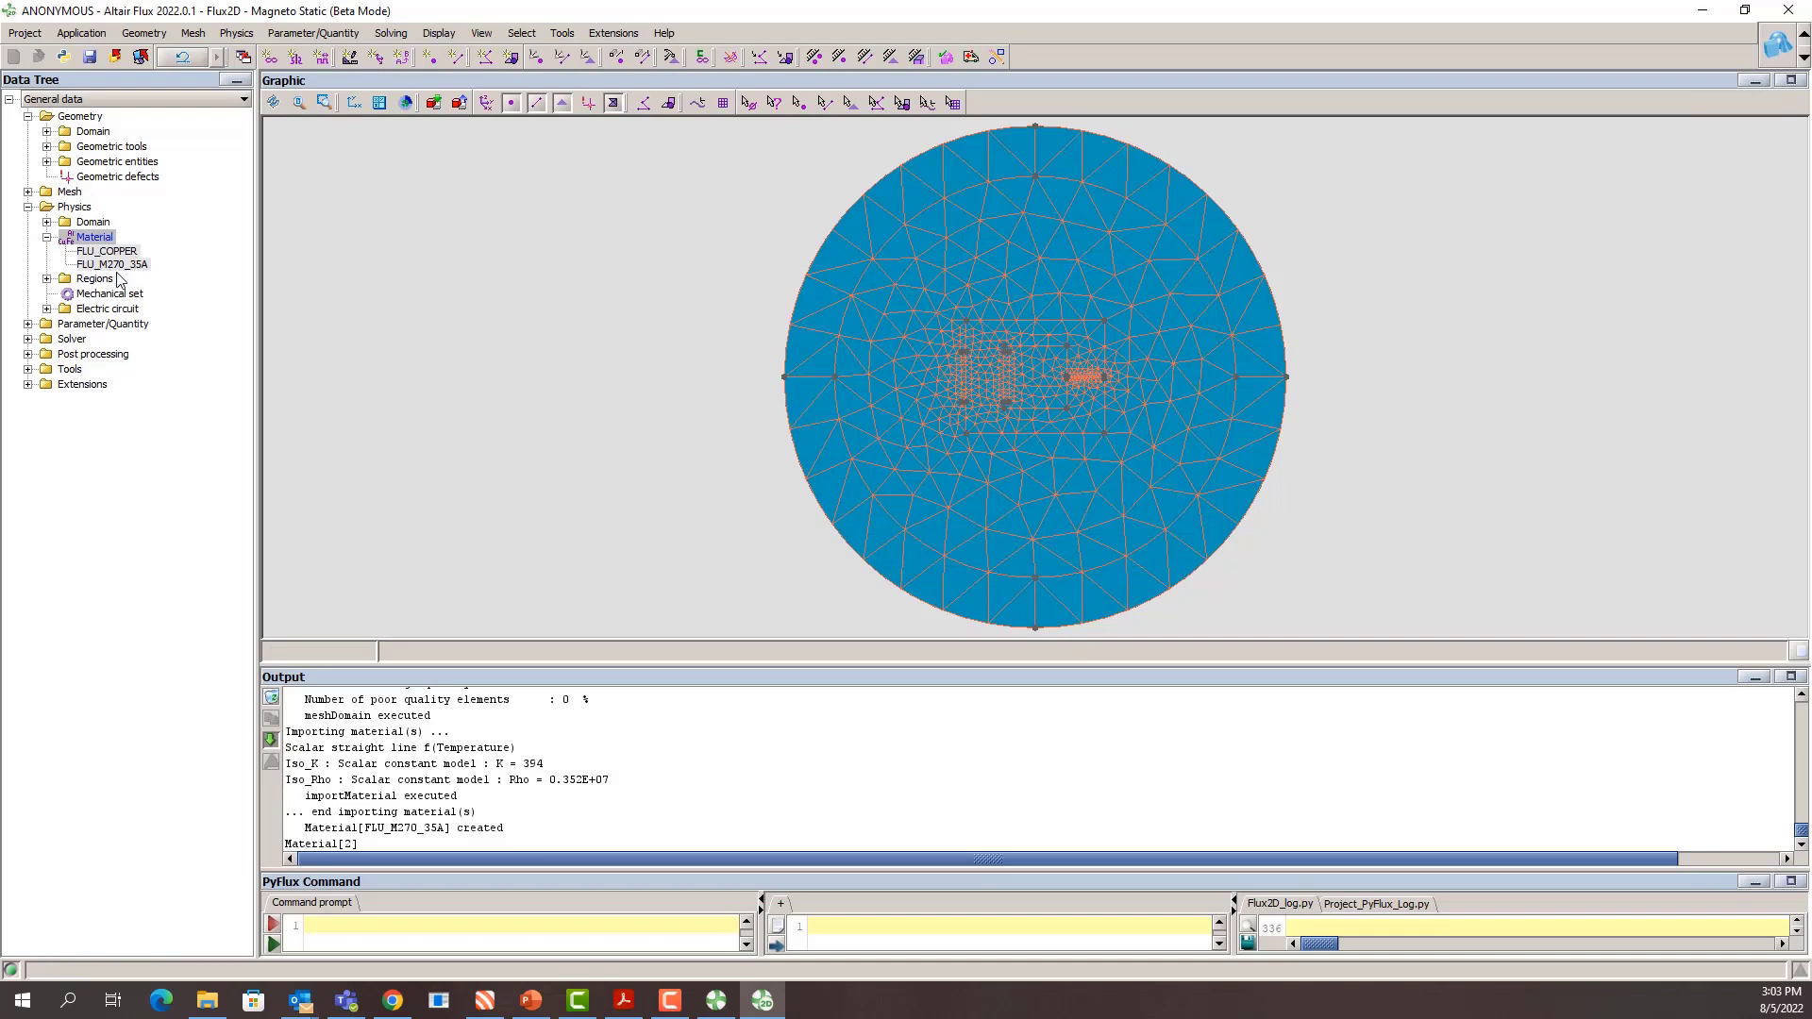
click(47, 279)
key(alt+Tab)
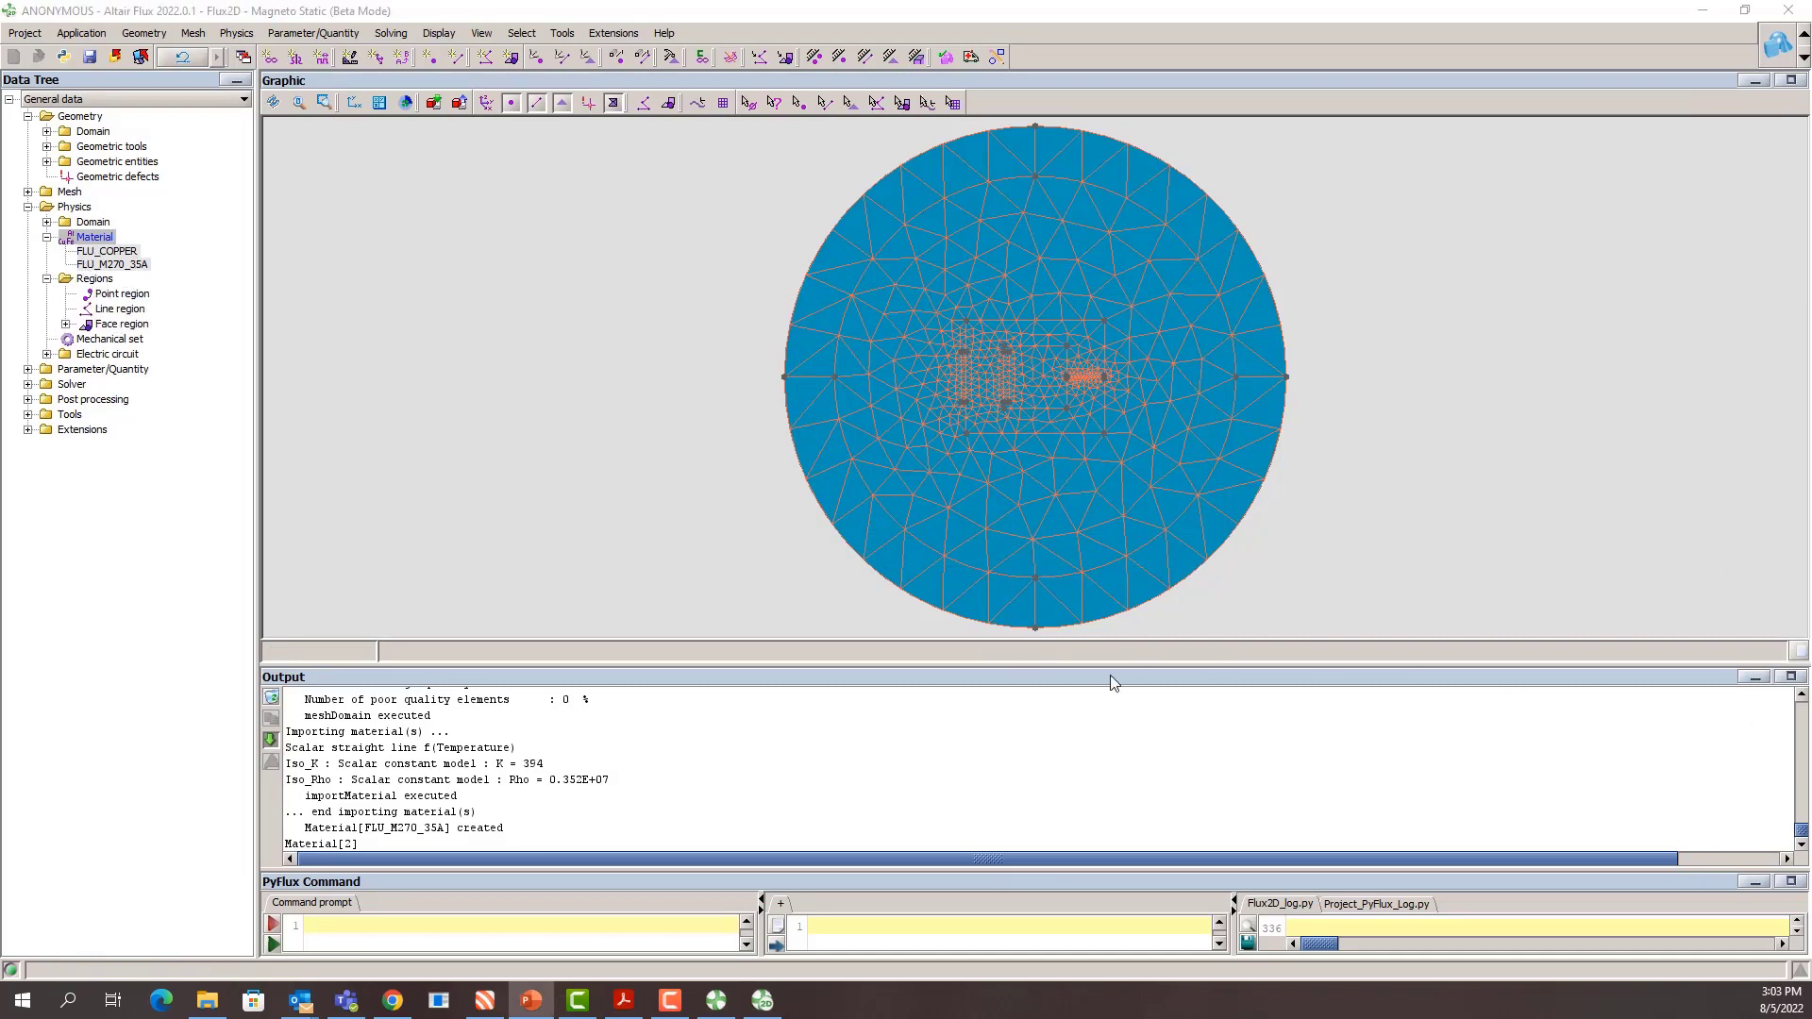
click(66, 324)
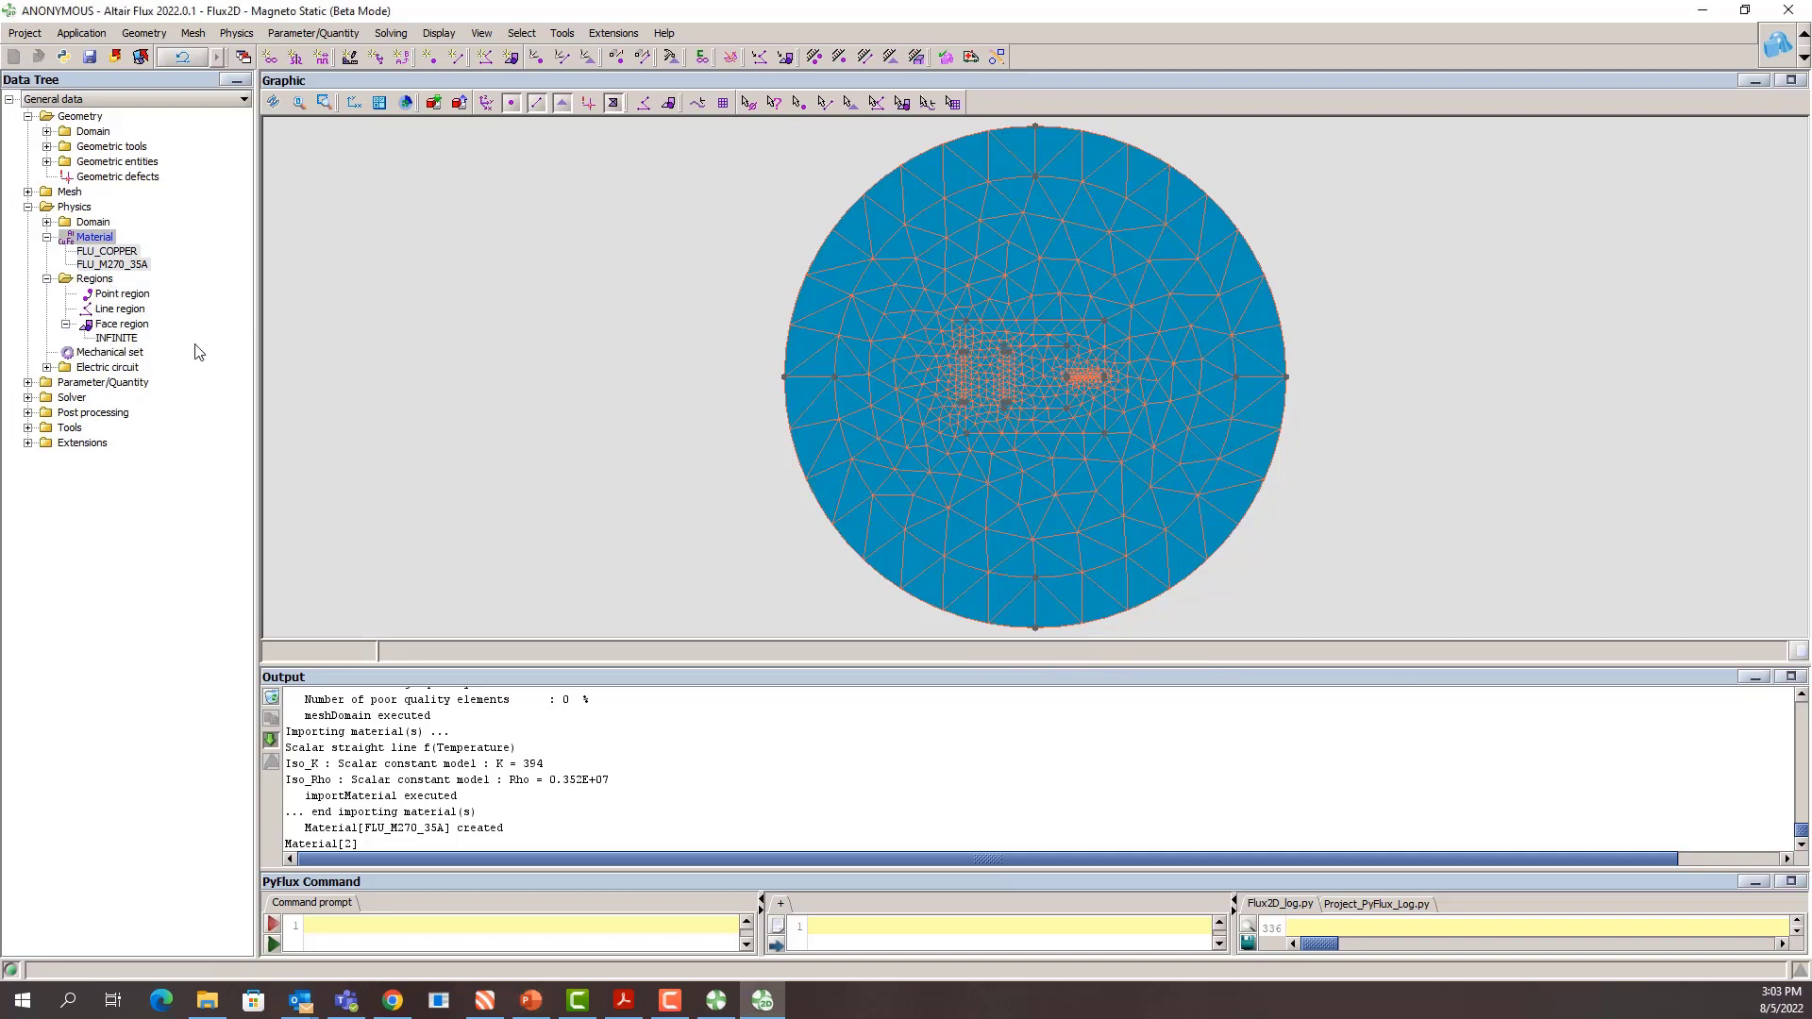
Step: Create face region AIR with a chosen colour
click(118, 326)
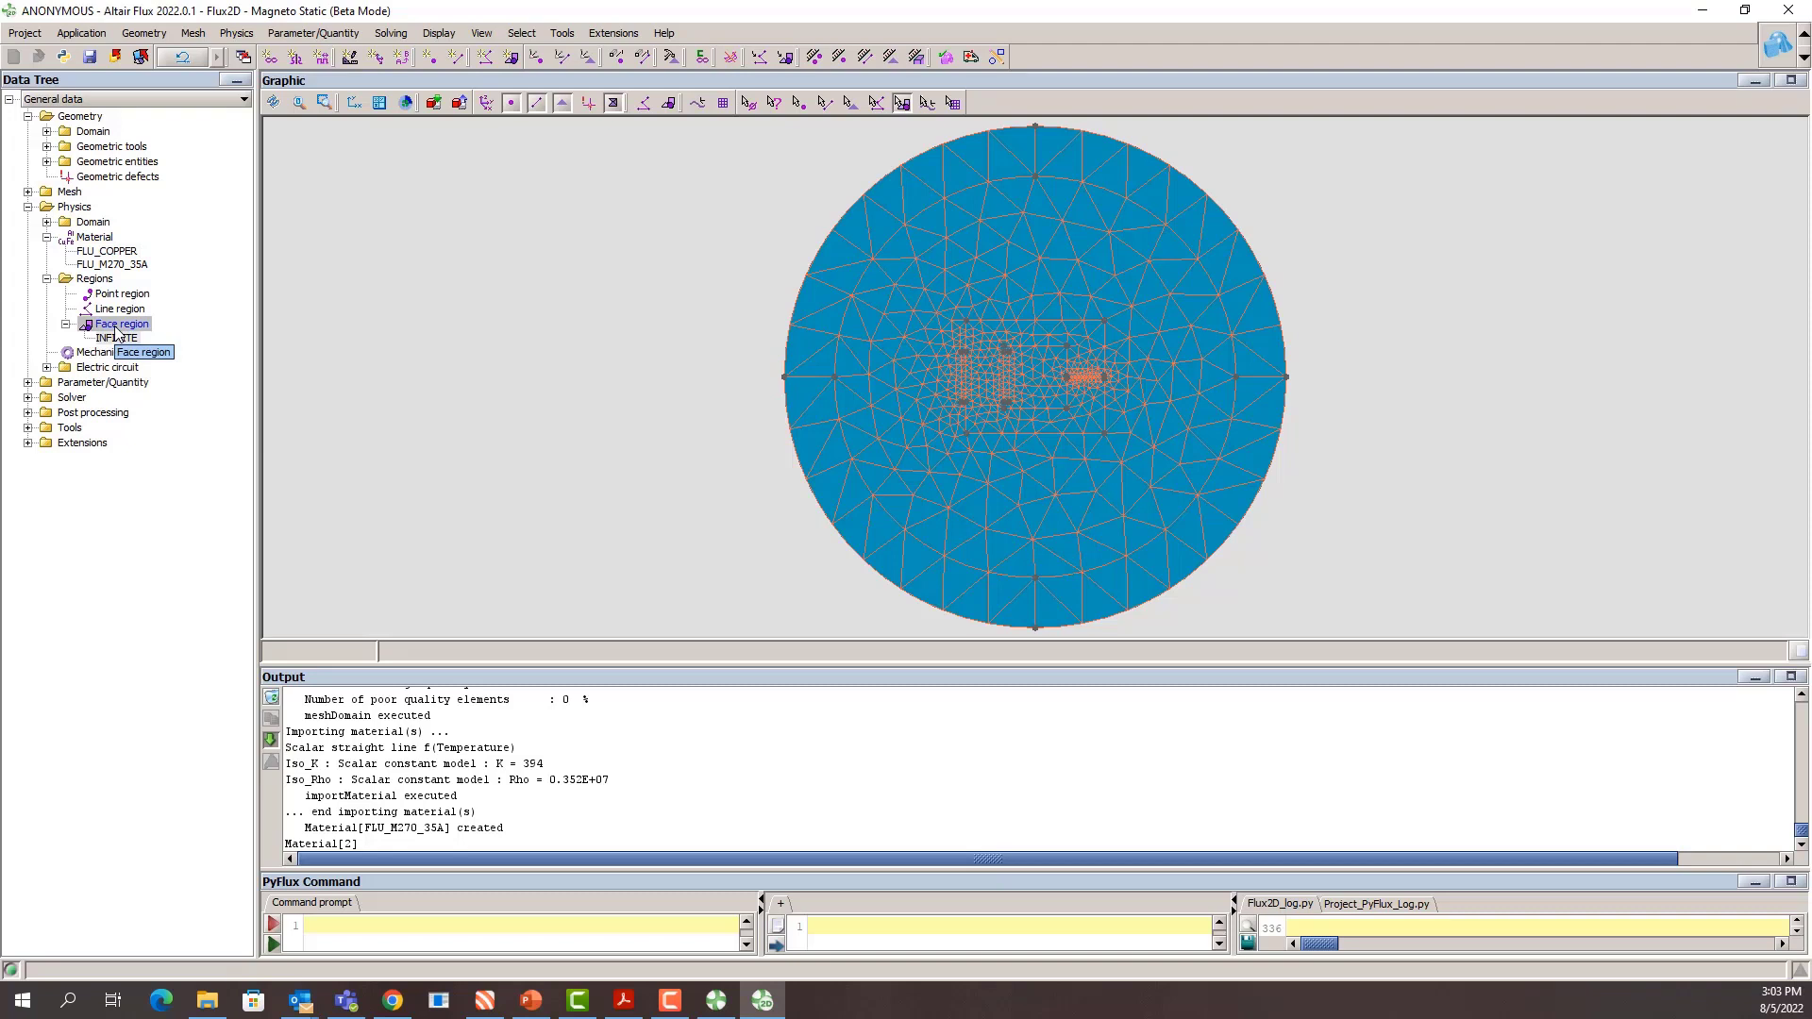
right_click(116, 332)
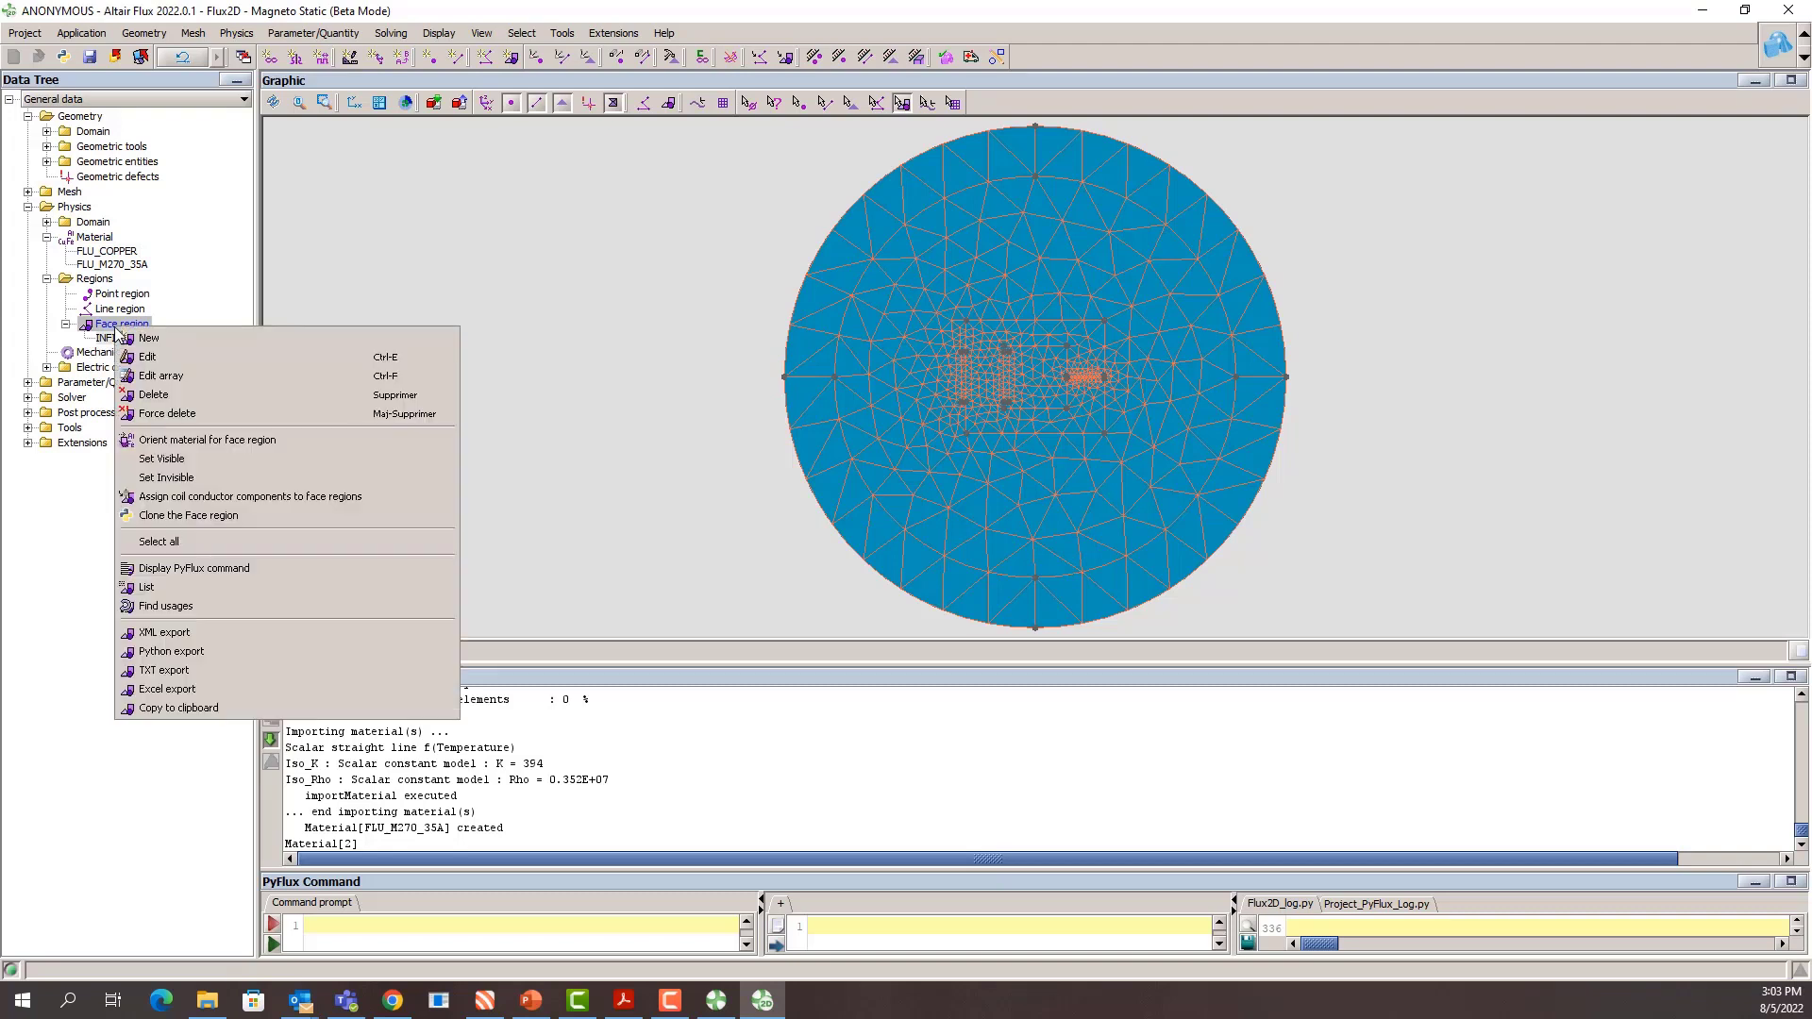
click(192, 339)
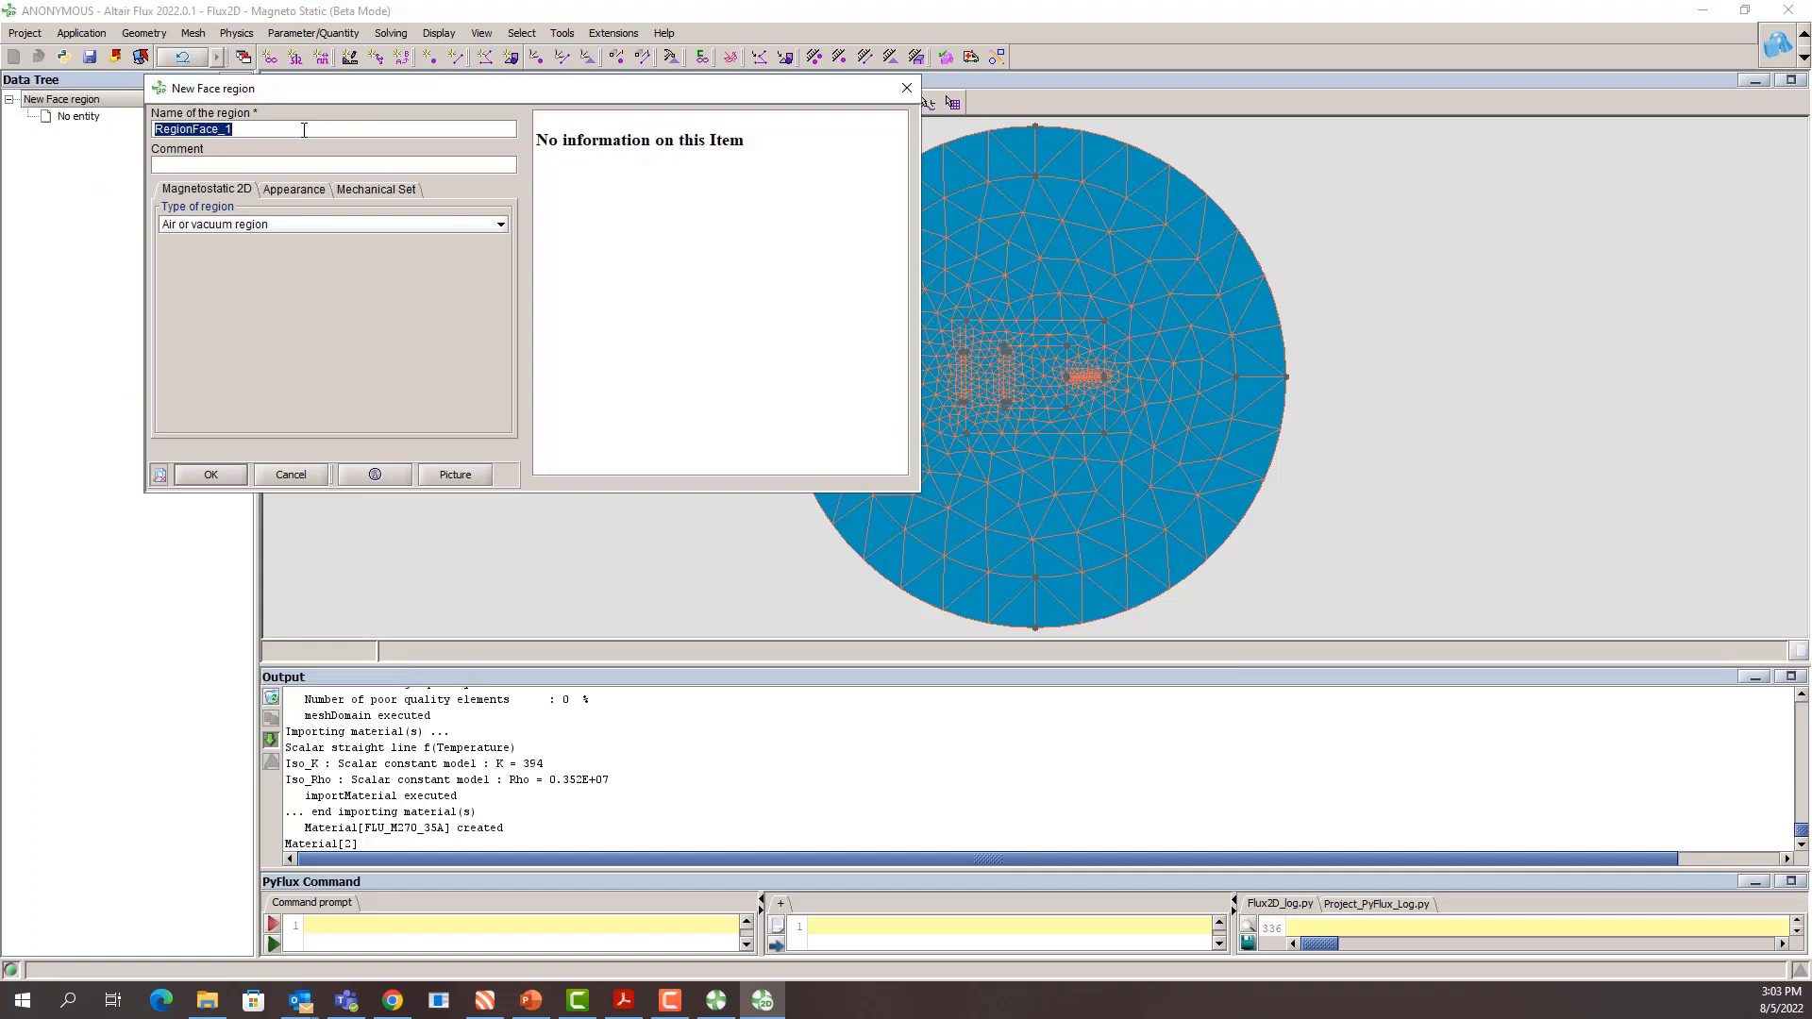
text(AIR)
click(291, 189)
click(224, 225)
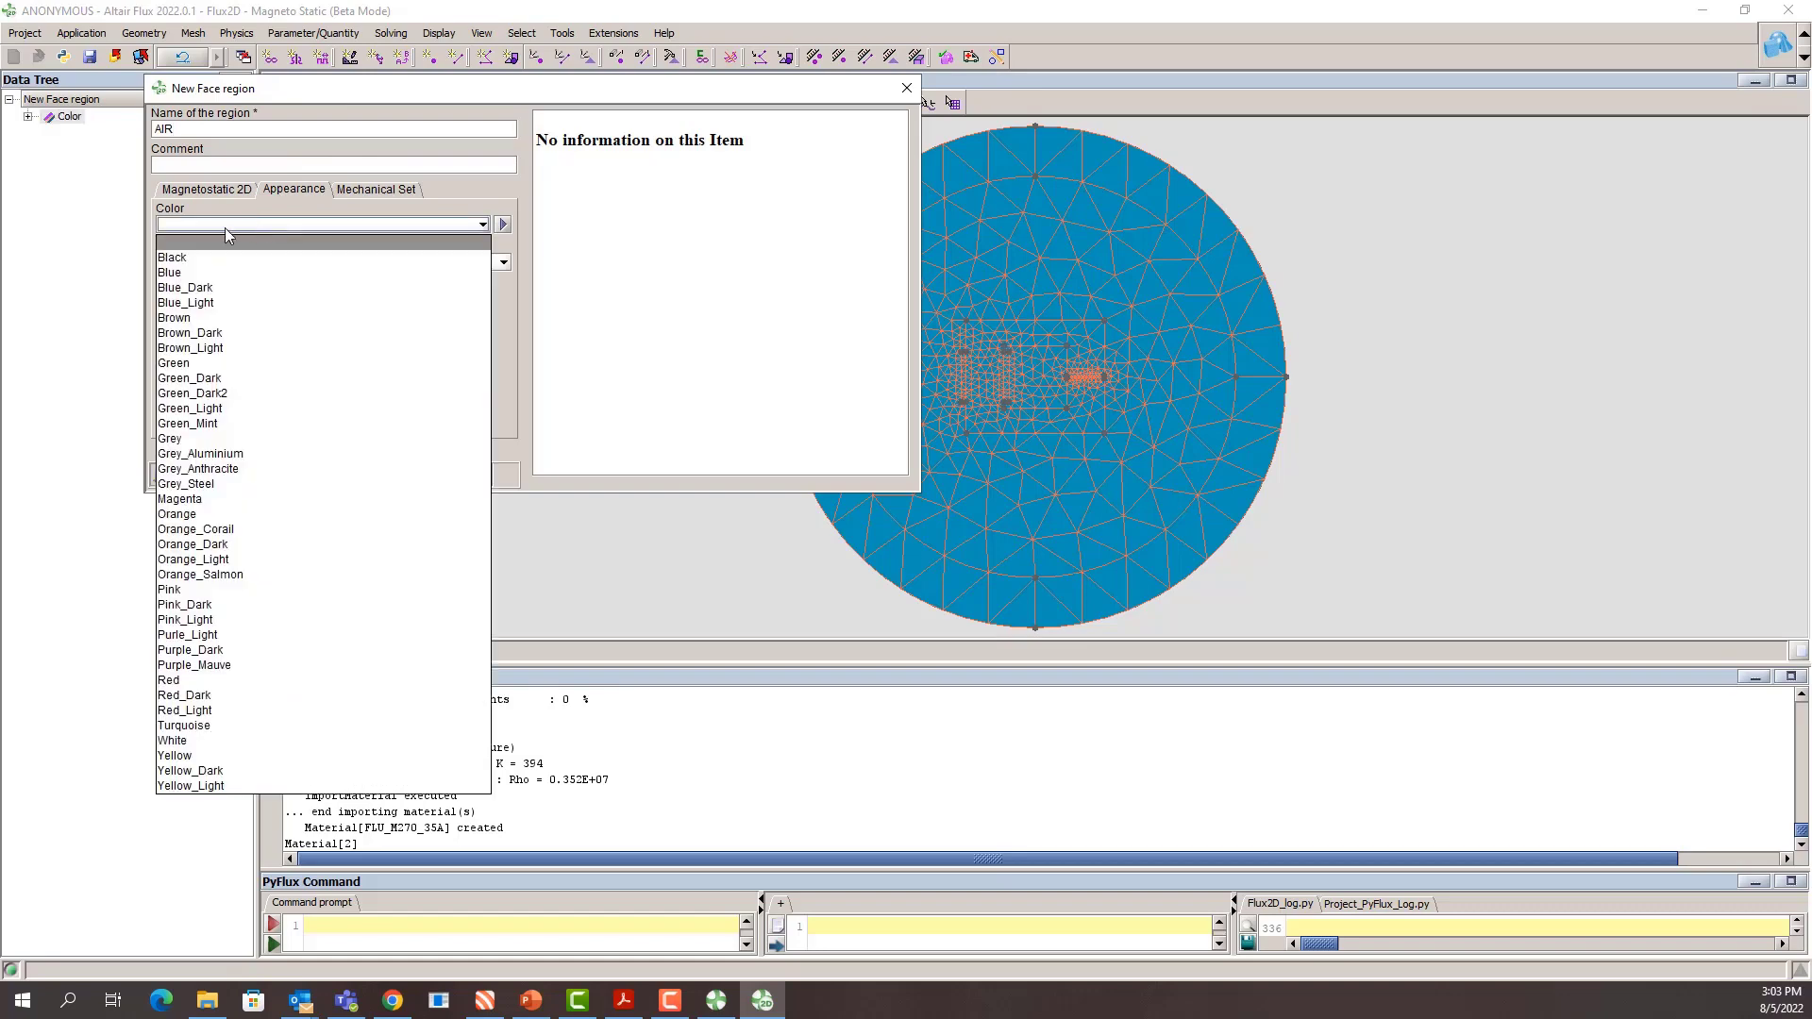
click(174, 740)
click(211, 475)
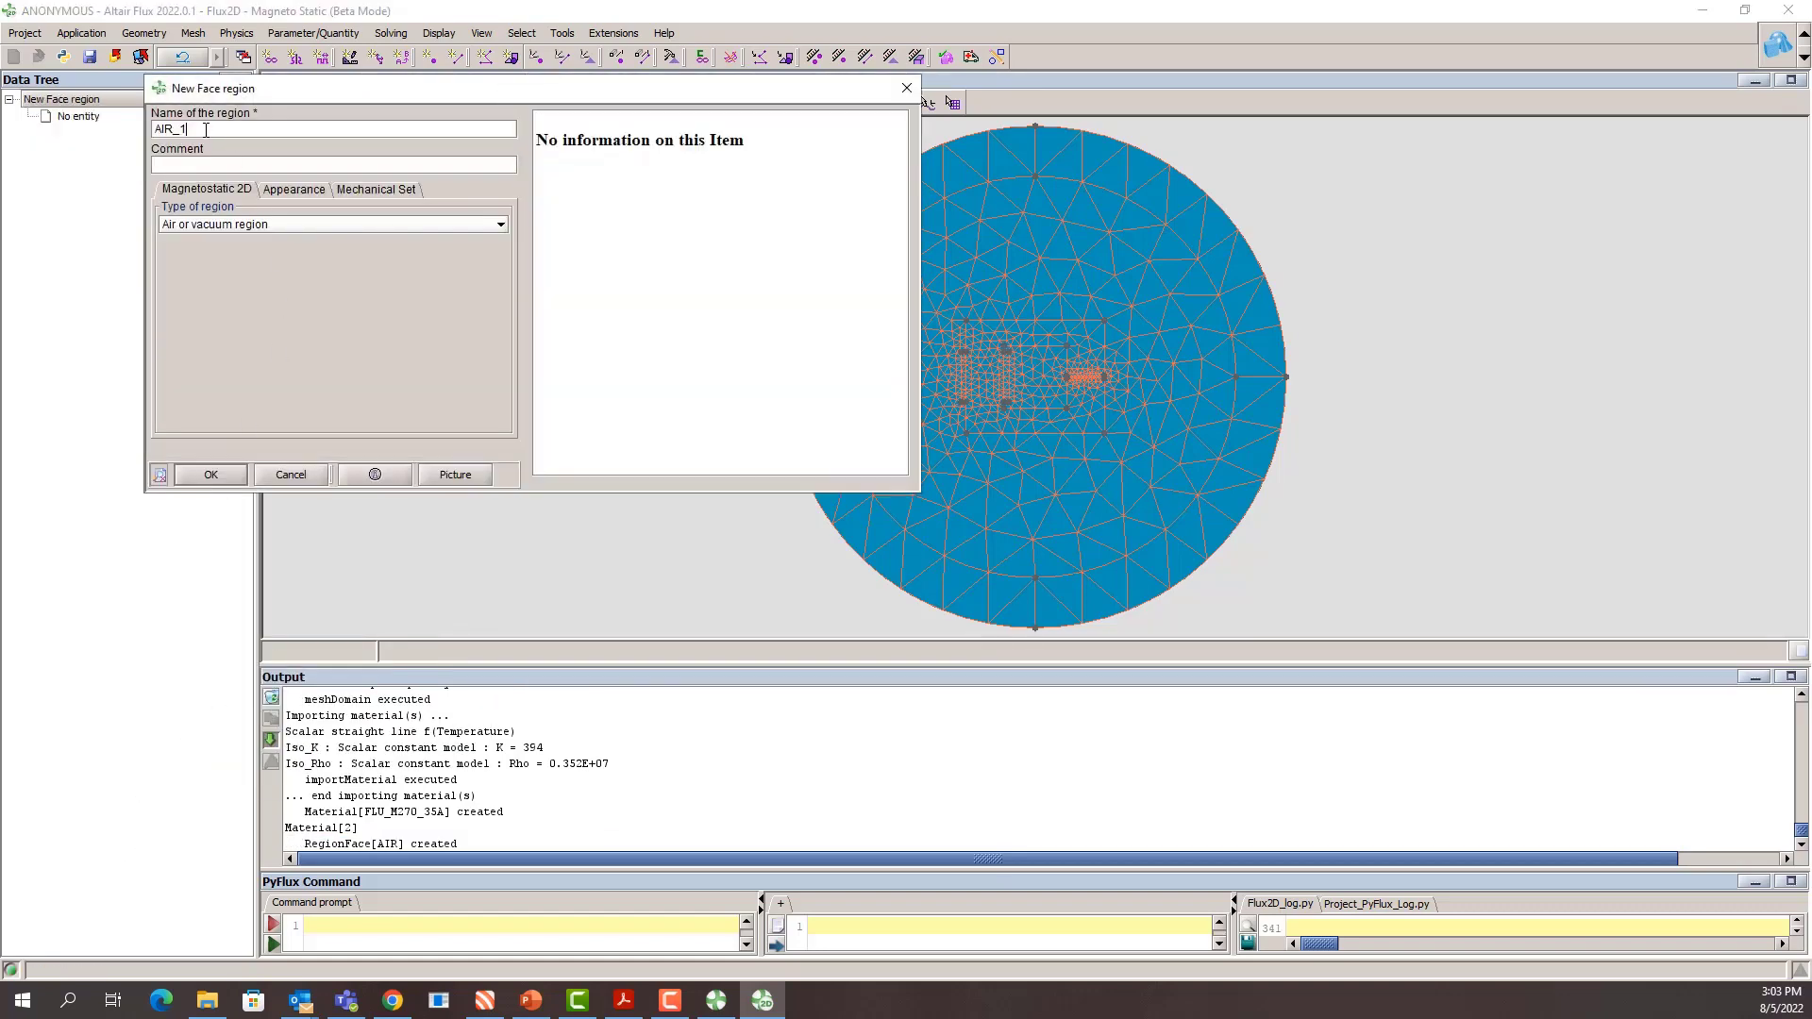
Step: Create face region COIL_N coloured pink
text(Coil_N)
click(296, 190)
click(253, 222)
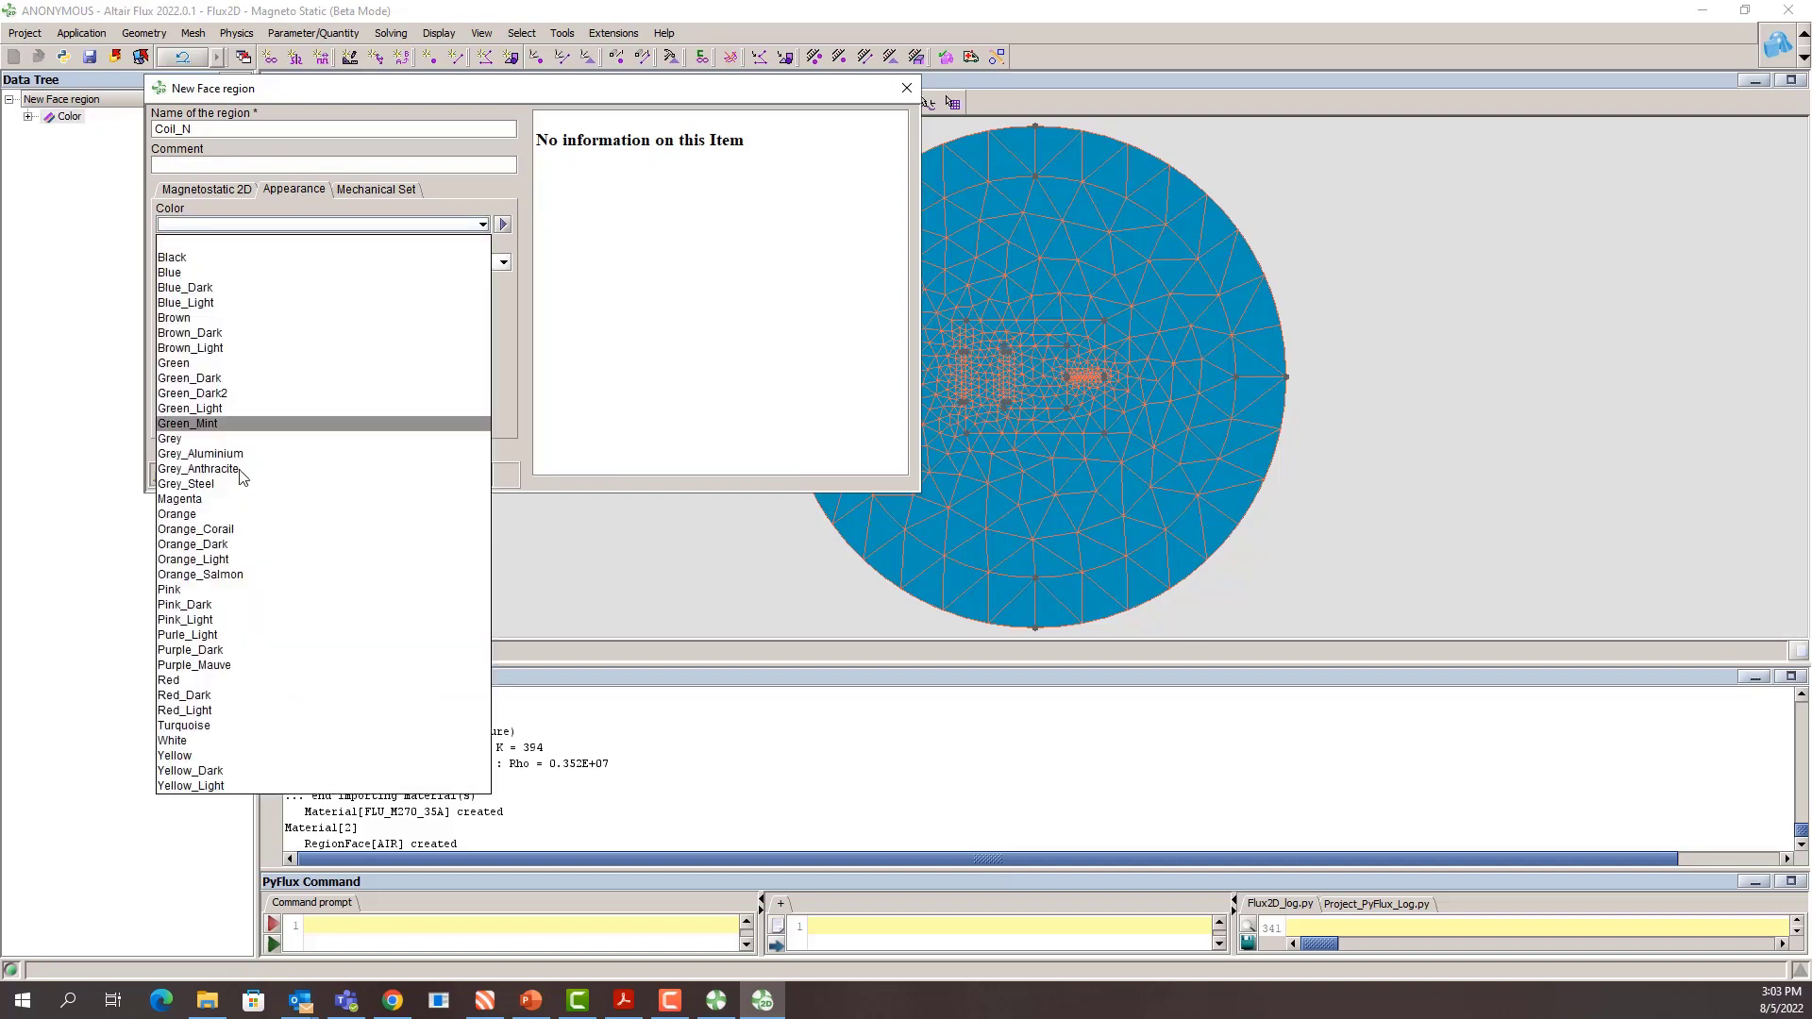
click(186, 591)
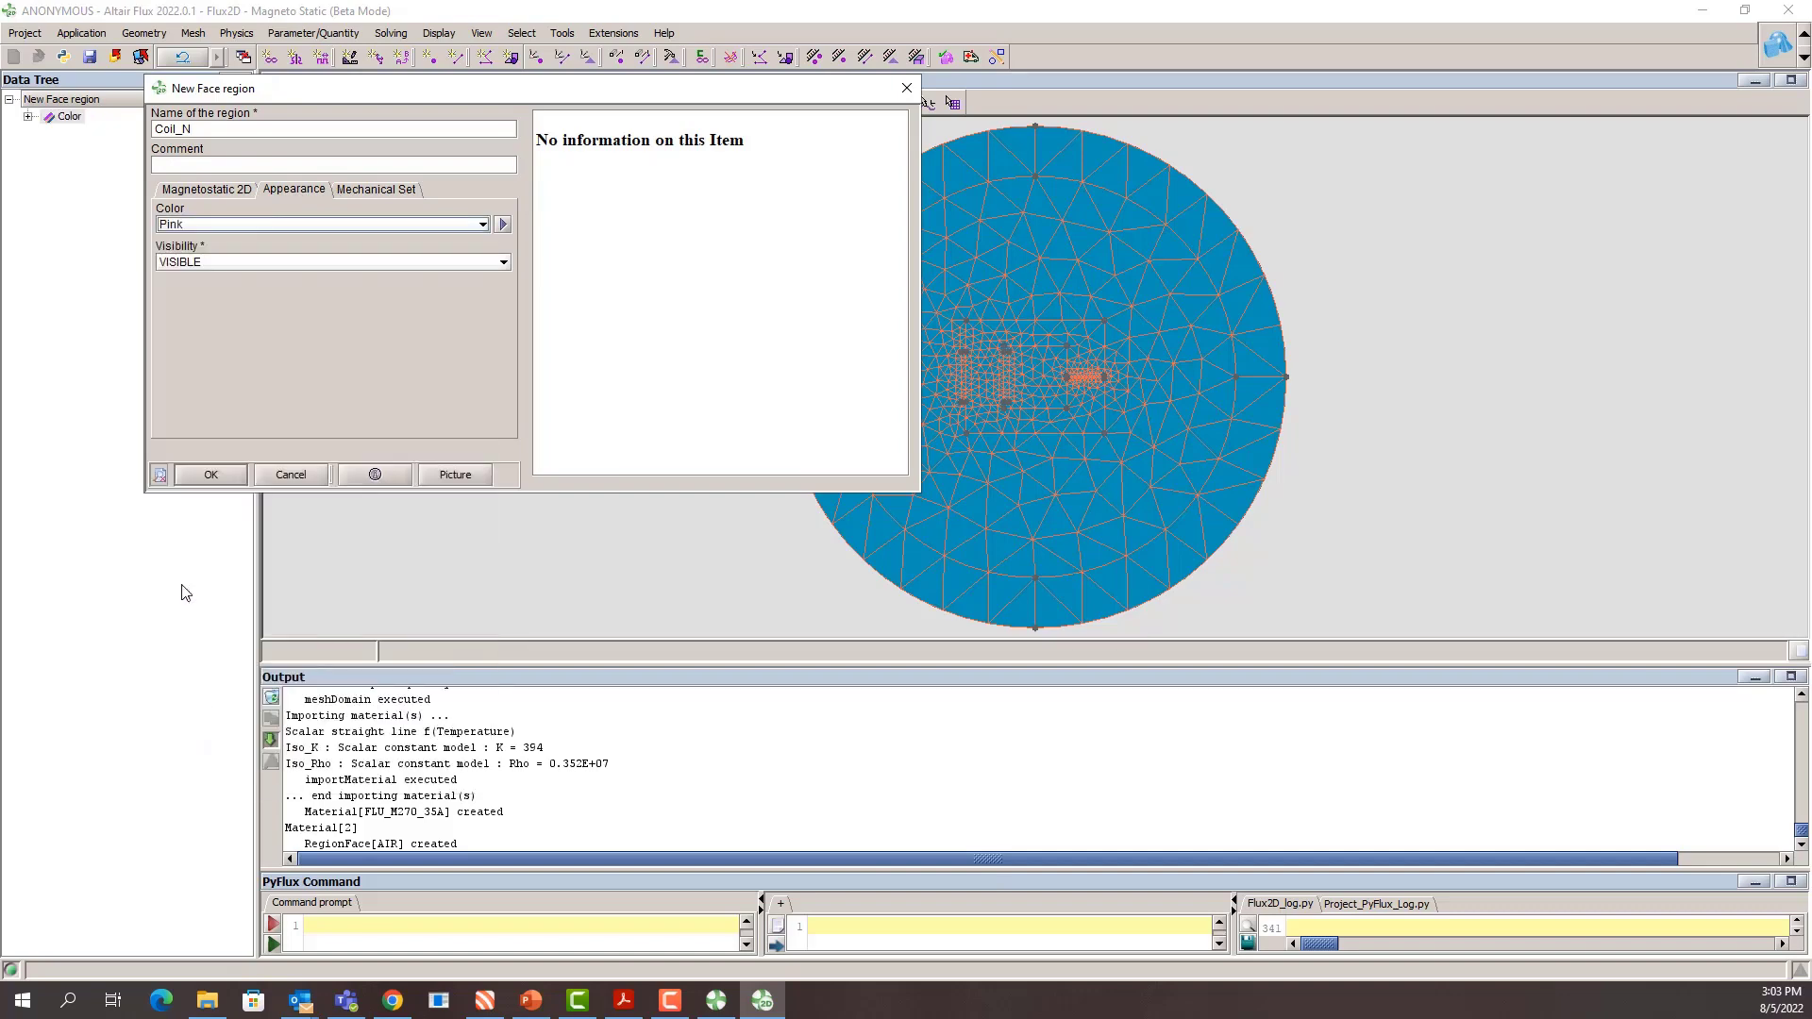
click(213, 480)
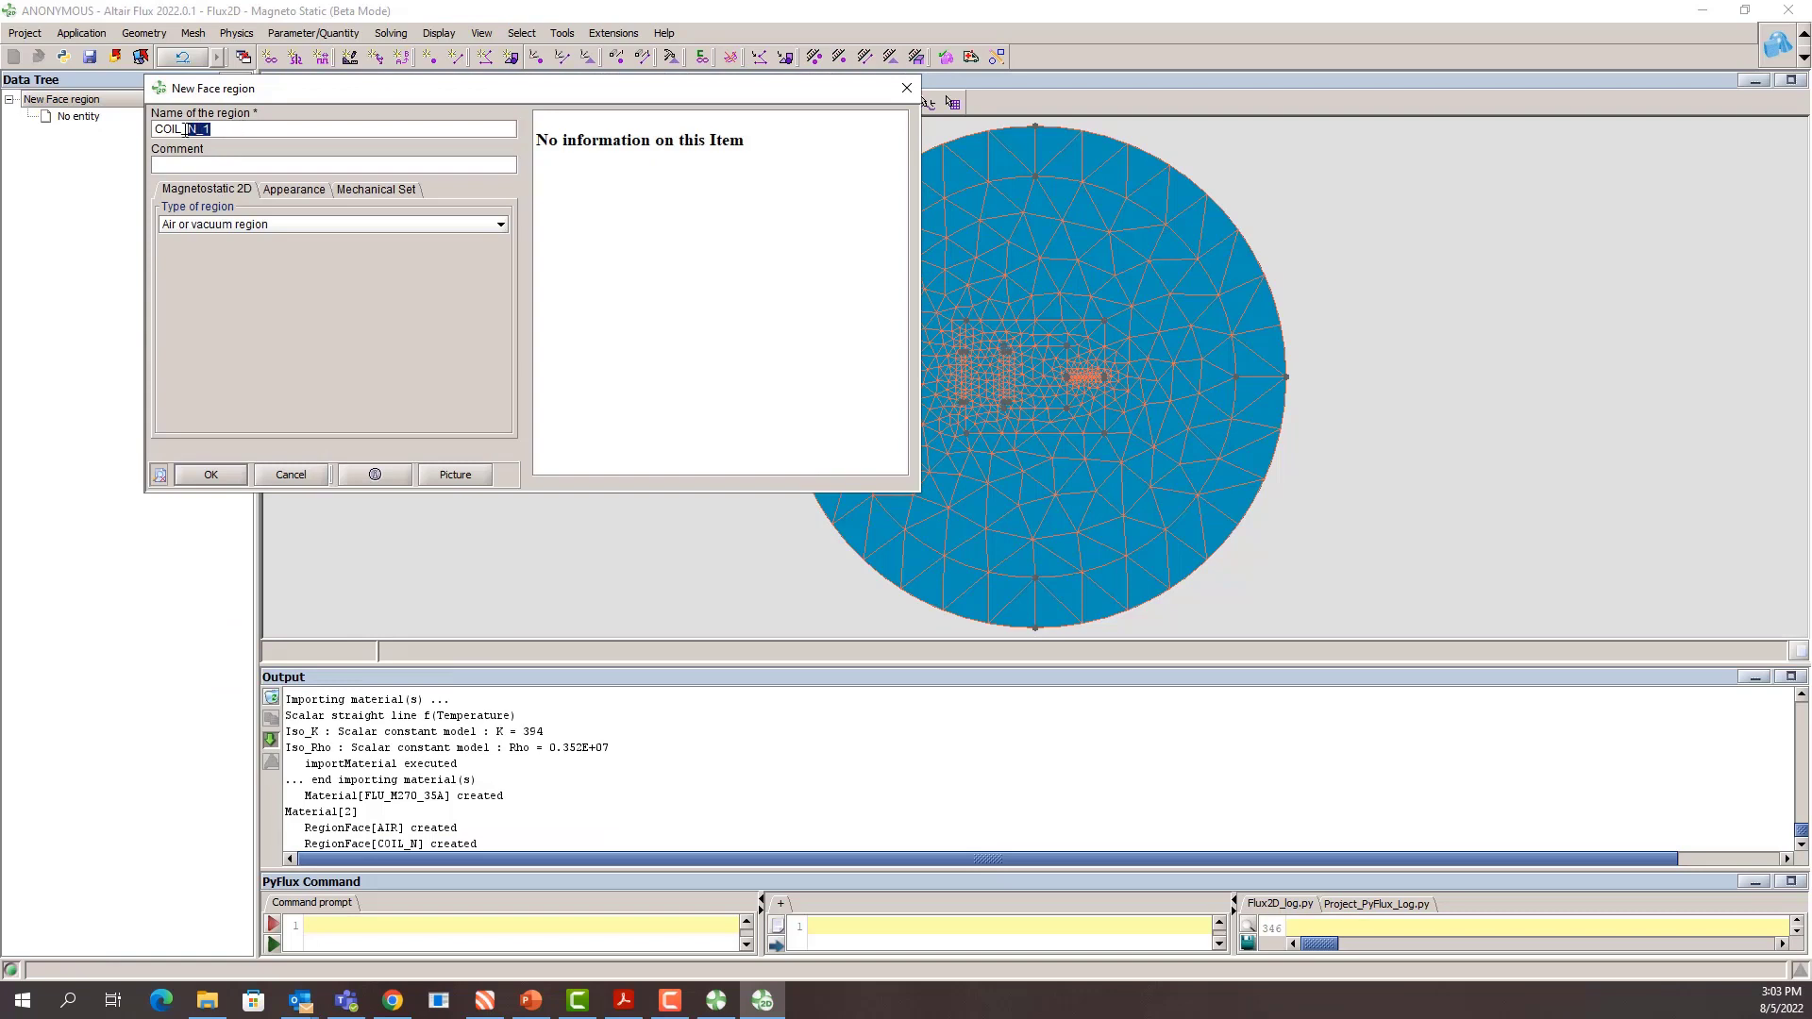
Step: Create face region COIL_P coloured magenta
text(P)
click(274, 191)
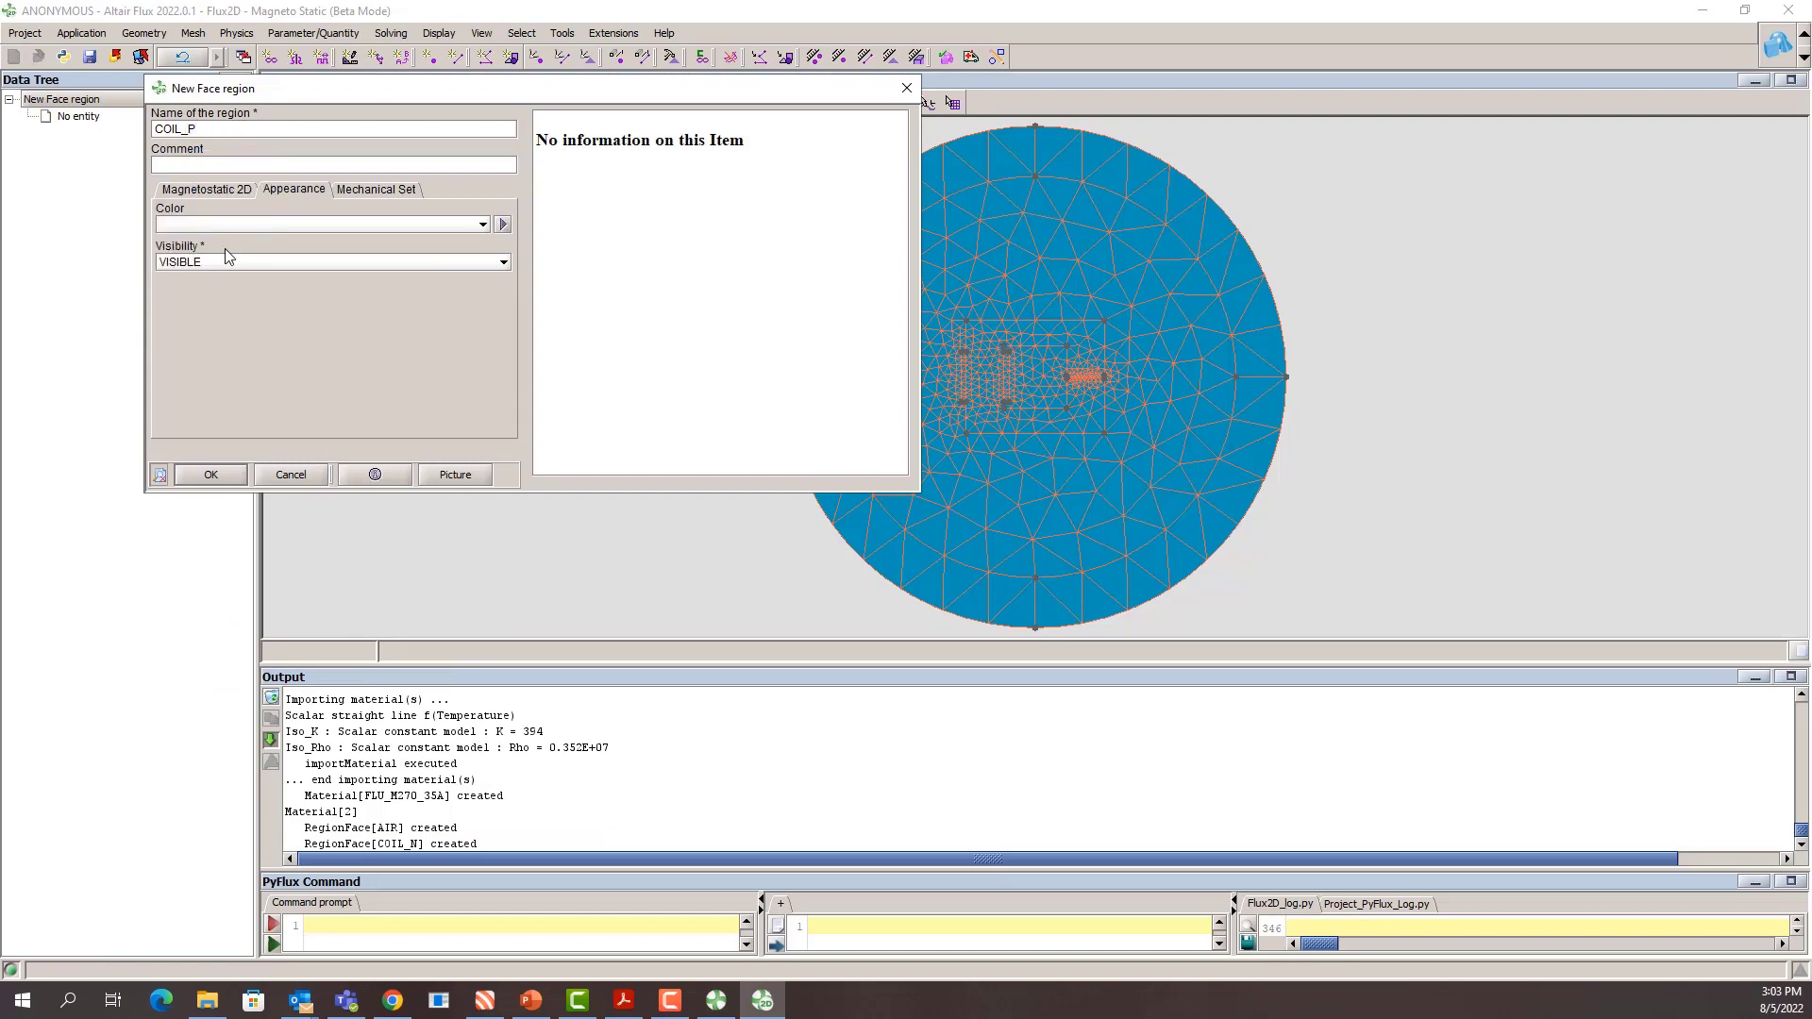
click(283, 225)
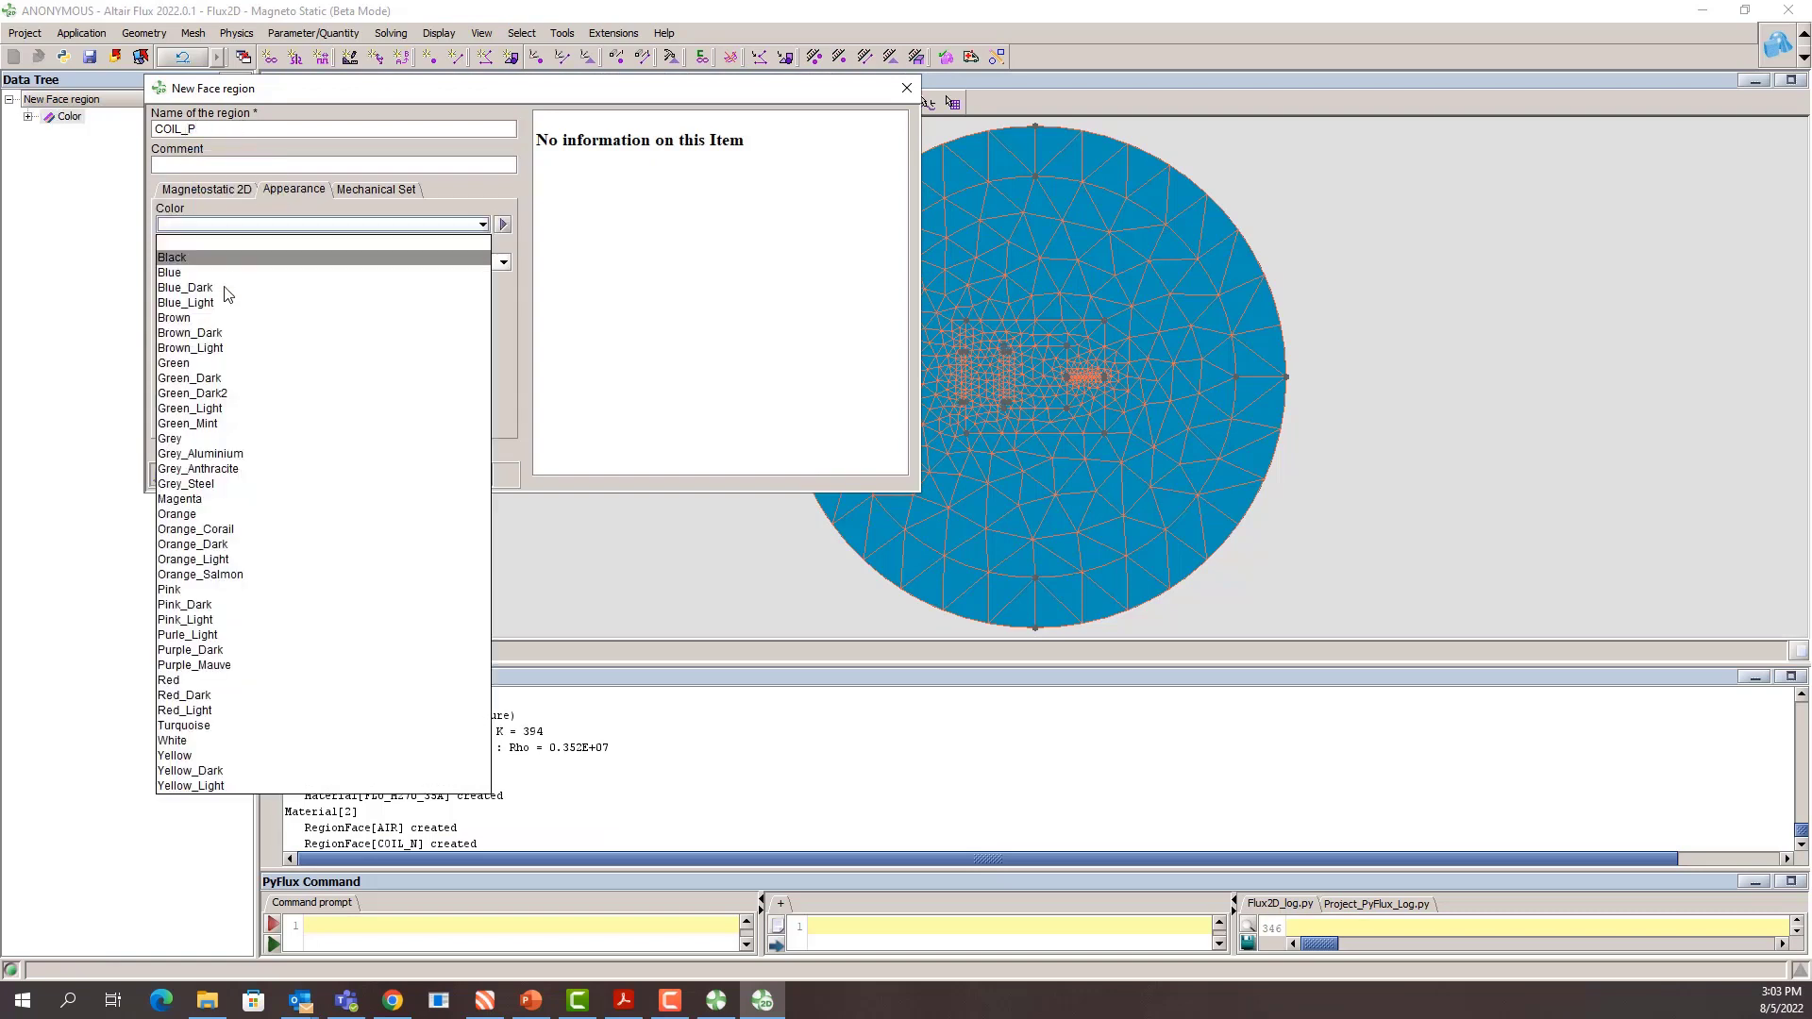
click(182, 498)
click(204, 479)
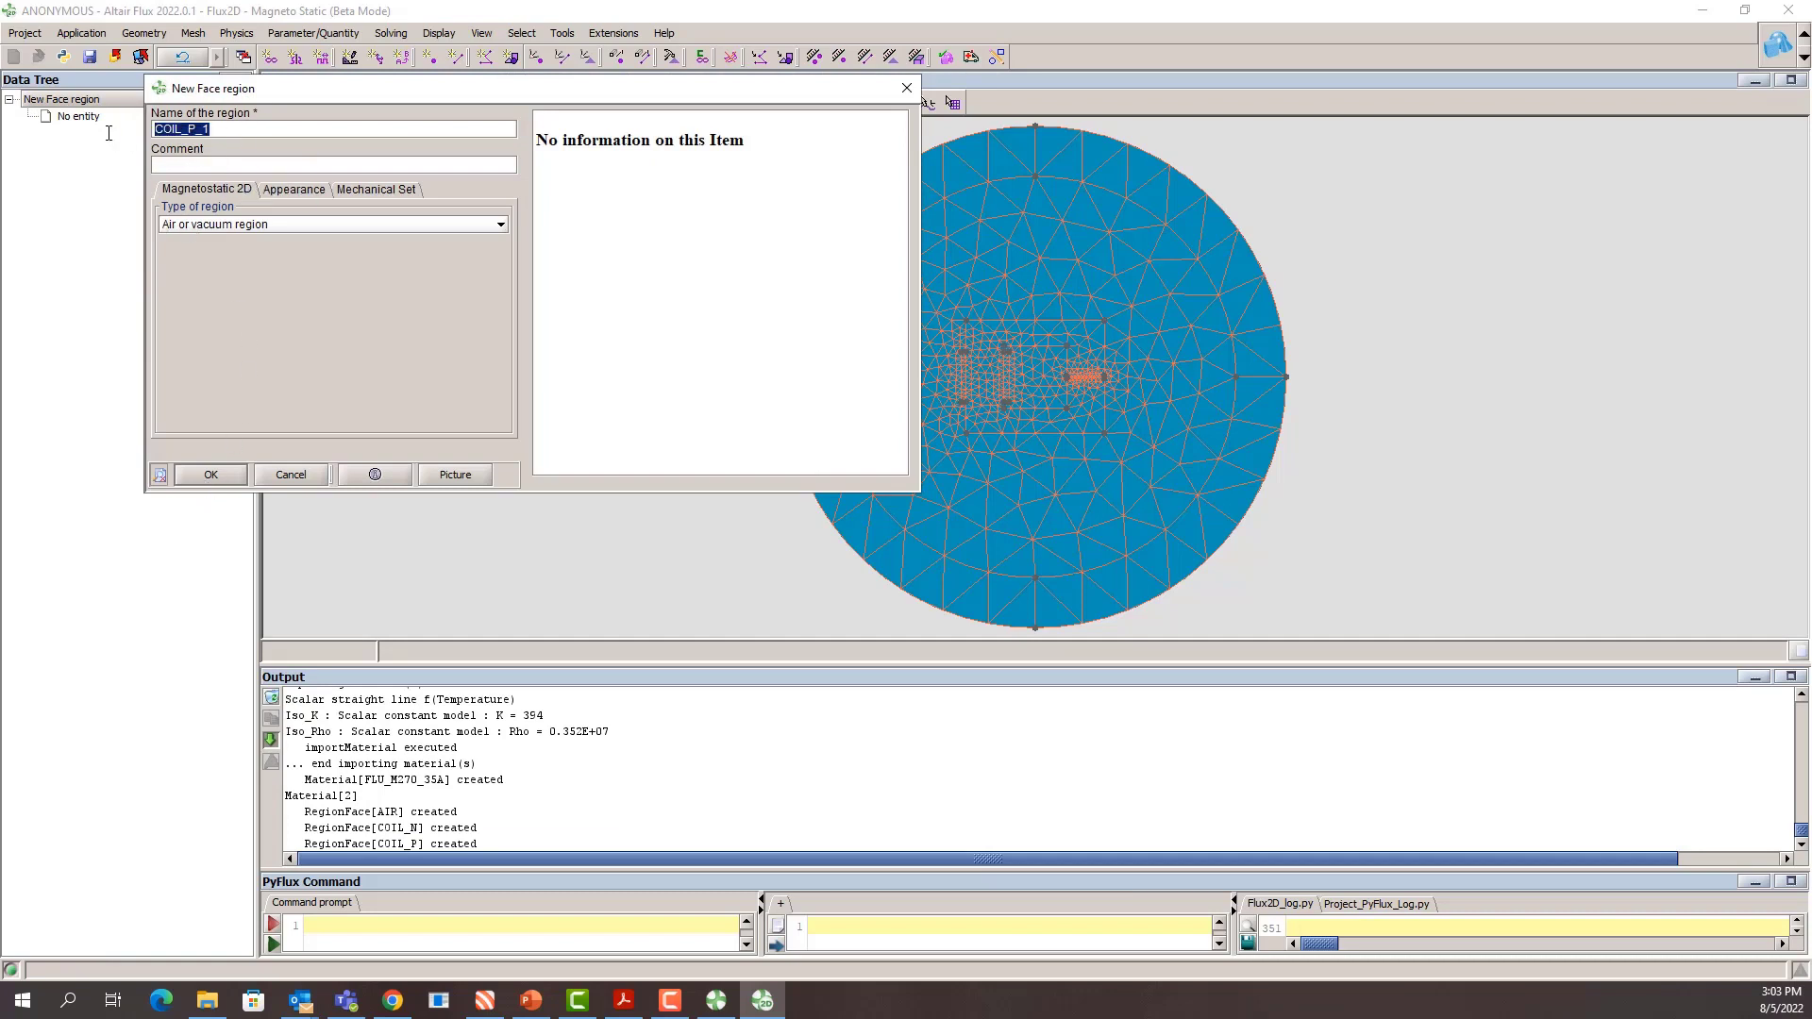
Step: Create turquoise face region CORE as magnetic non-conducting with material FLU_M270_35A
text(CORE)
click(242, 227)
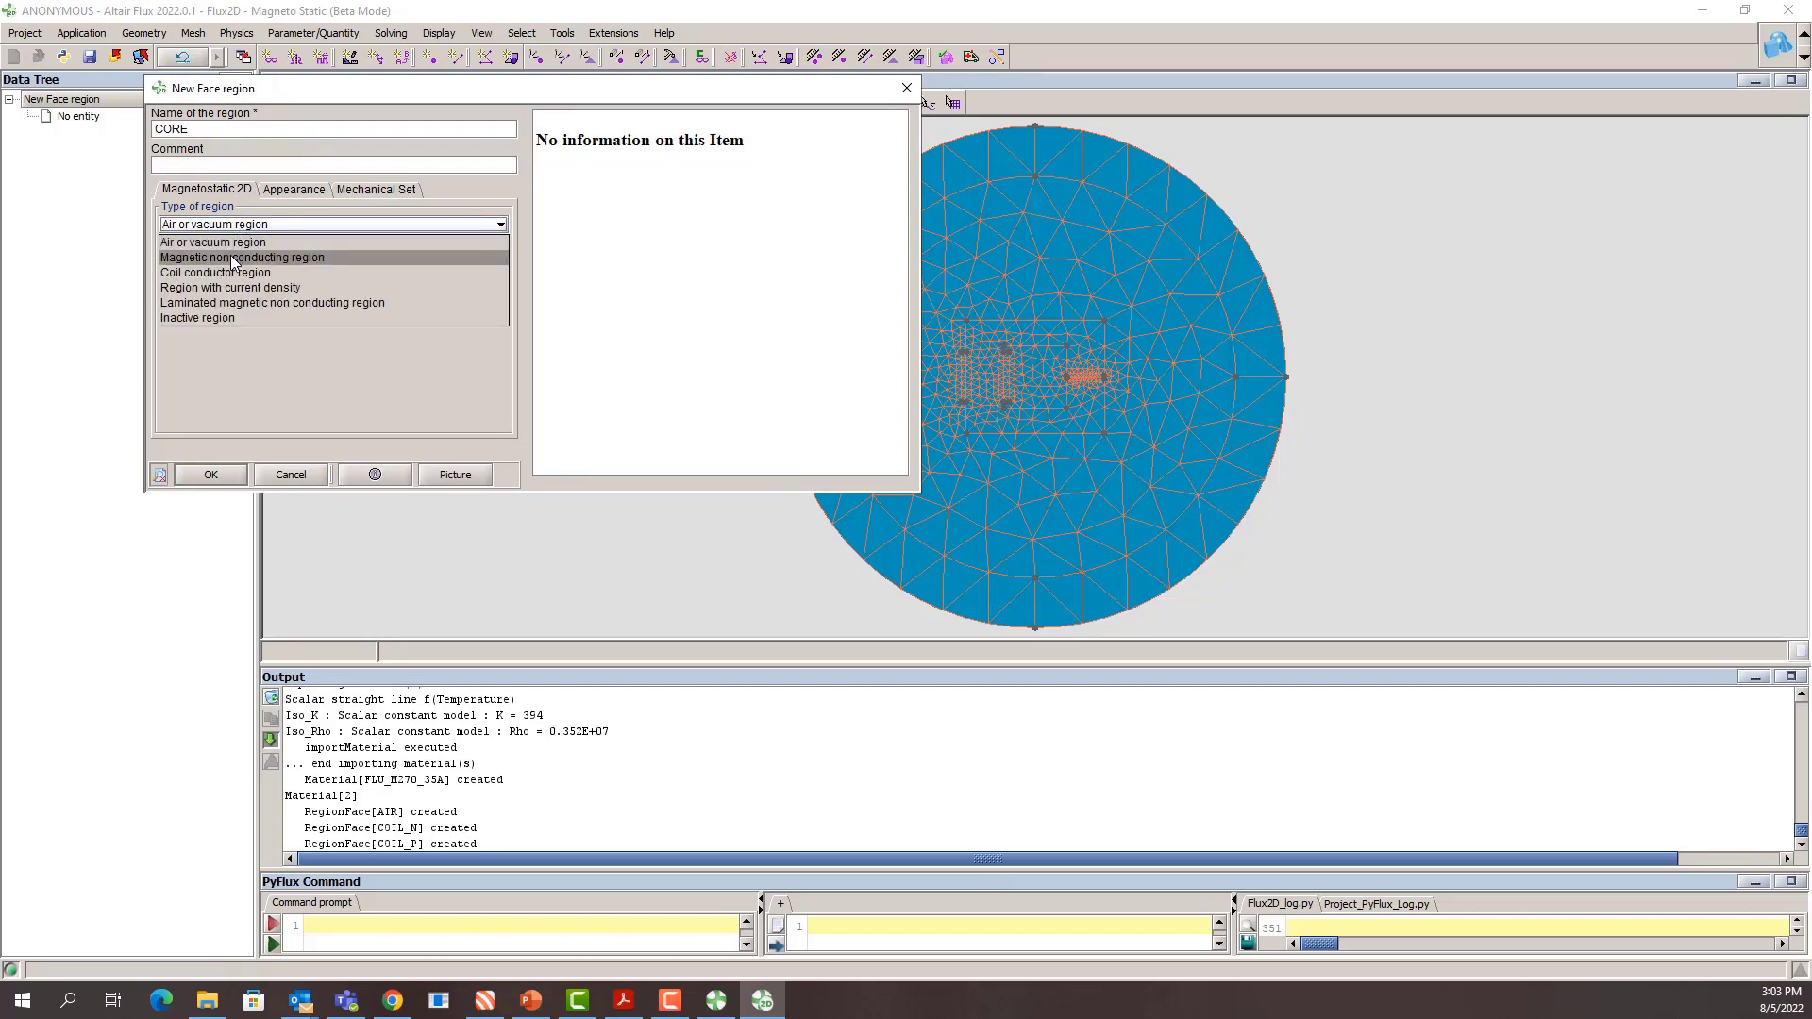
click(230, 255)
click(234, 261)
click(217, 292)
click(294, 189)
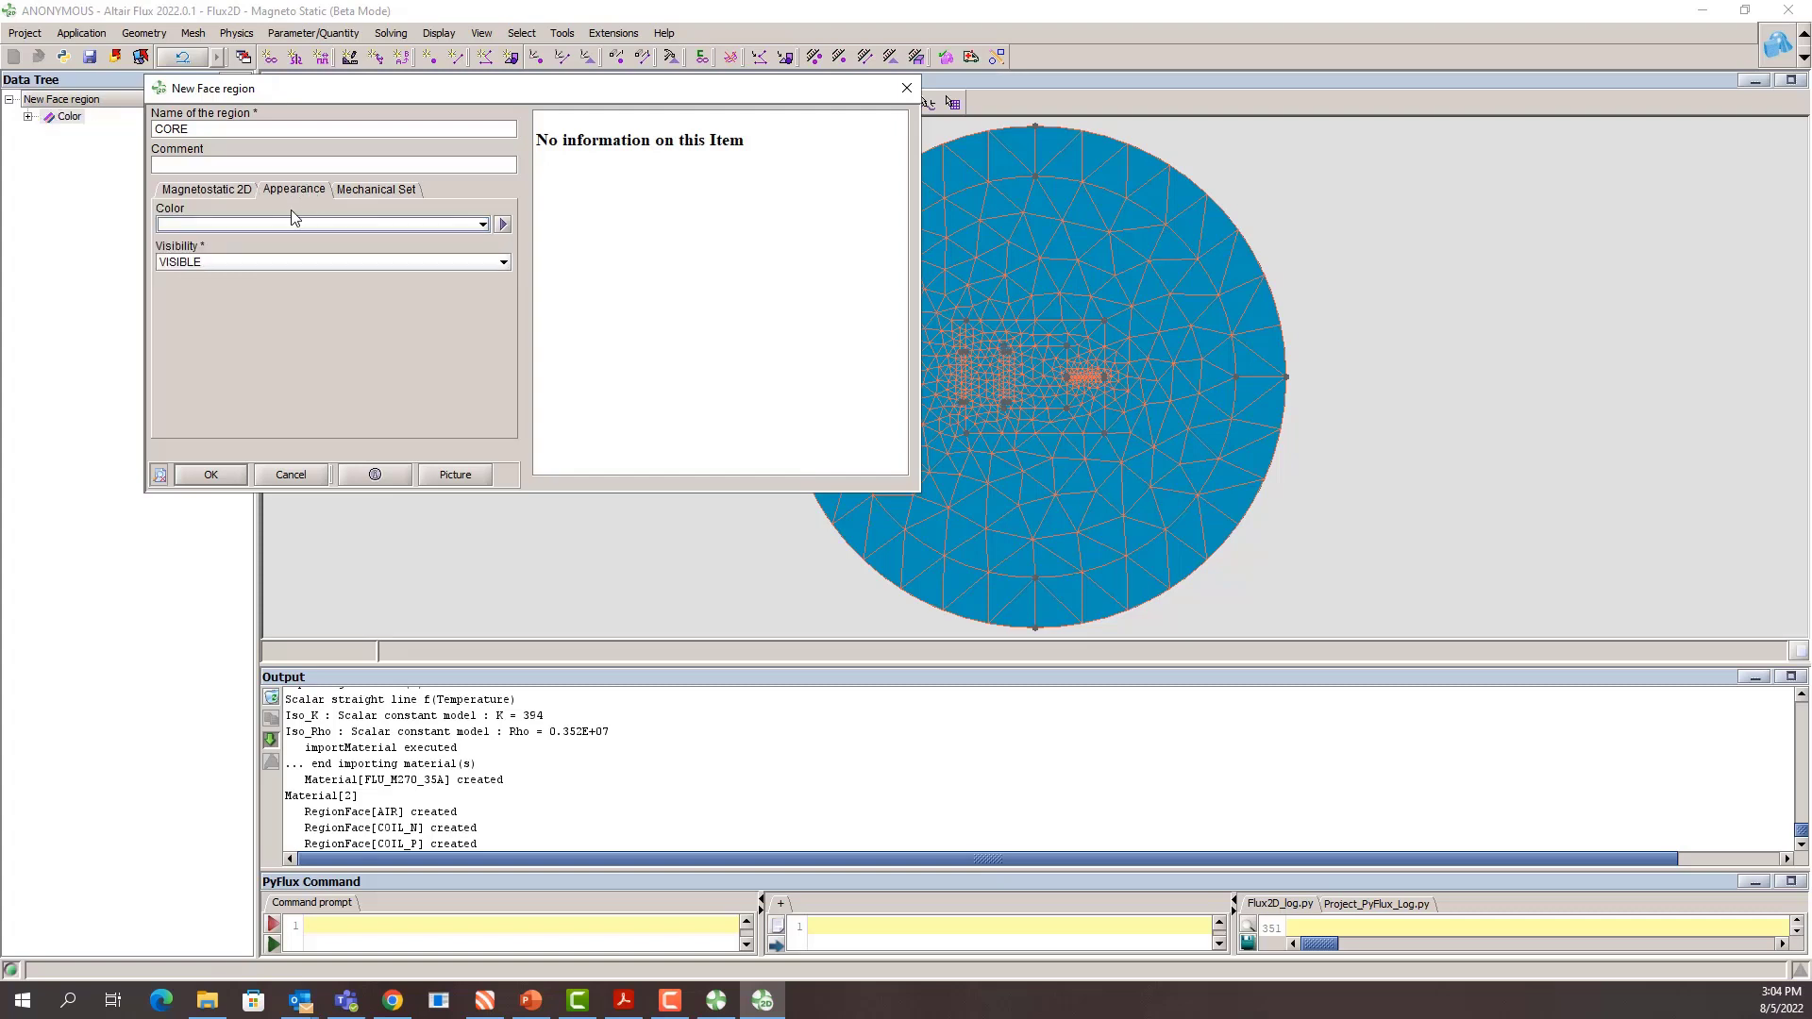
click(283, 225)
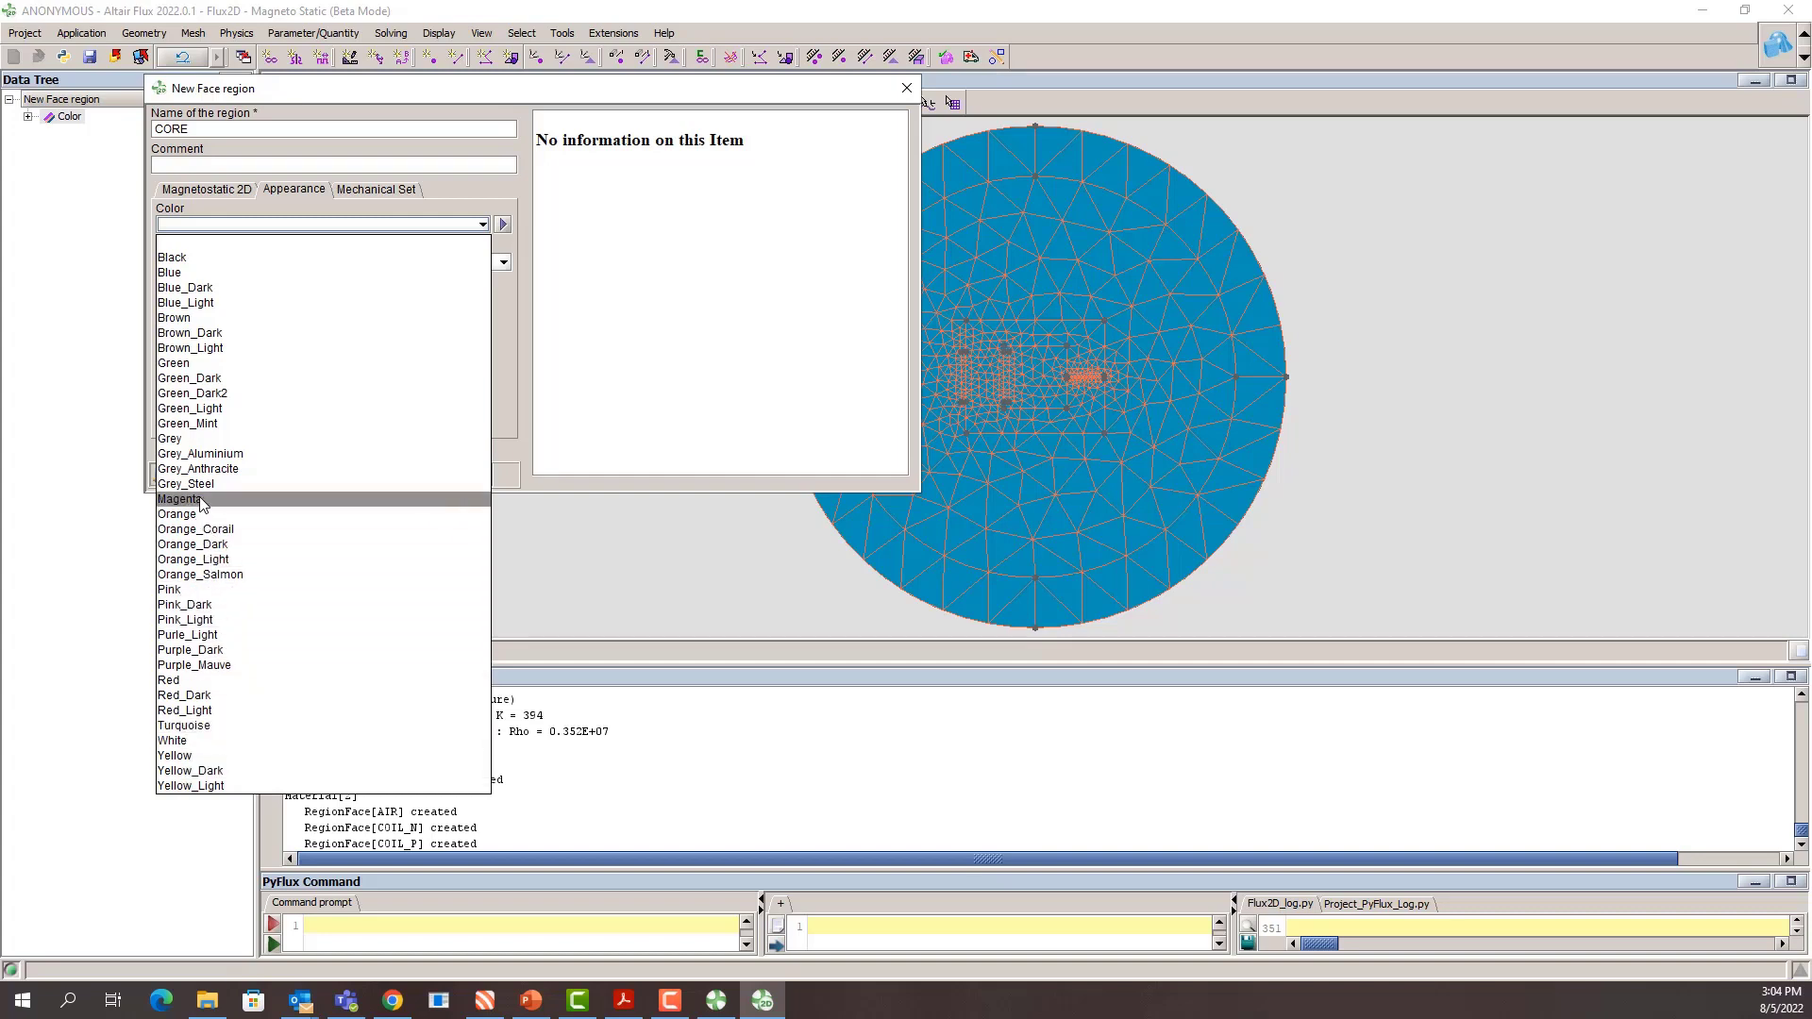
click(184, 724)
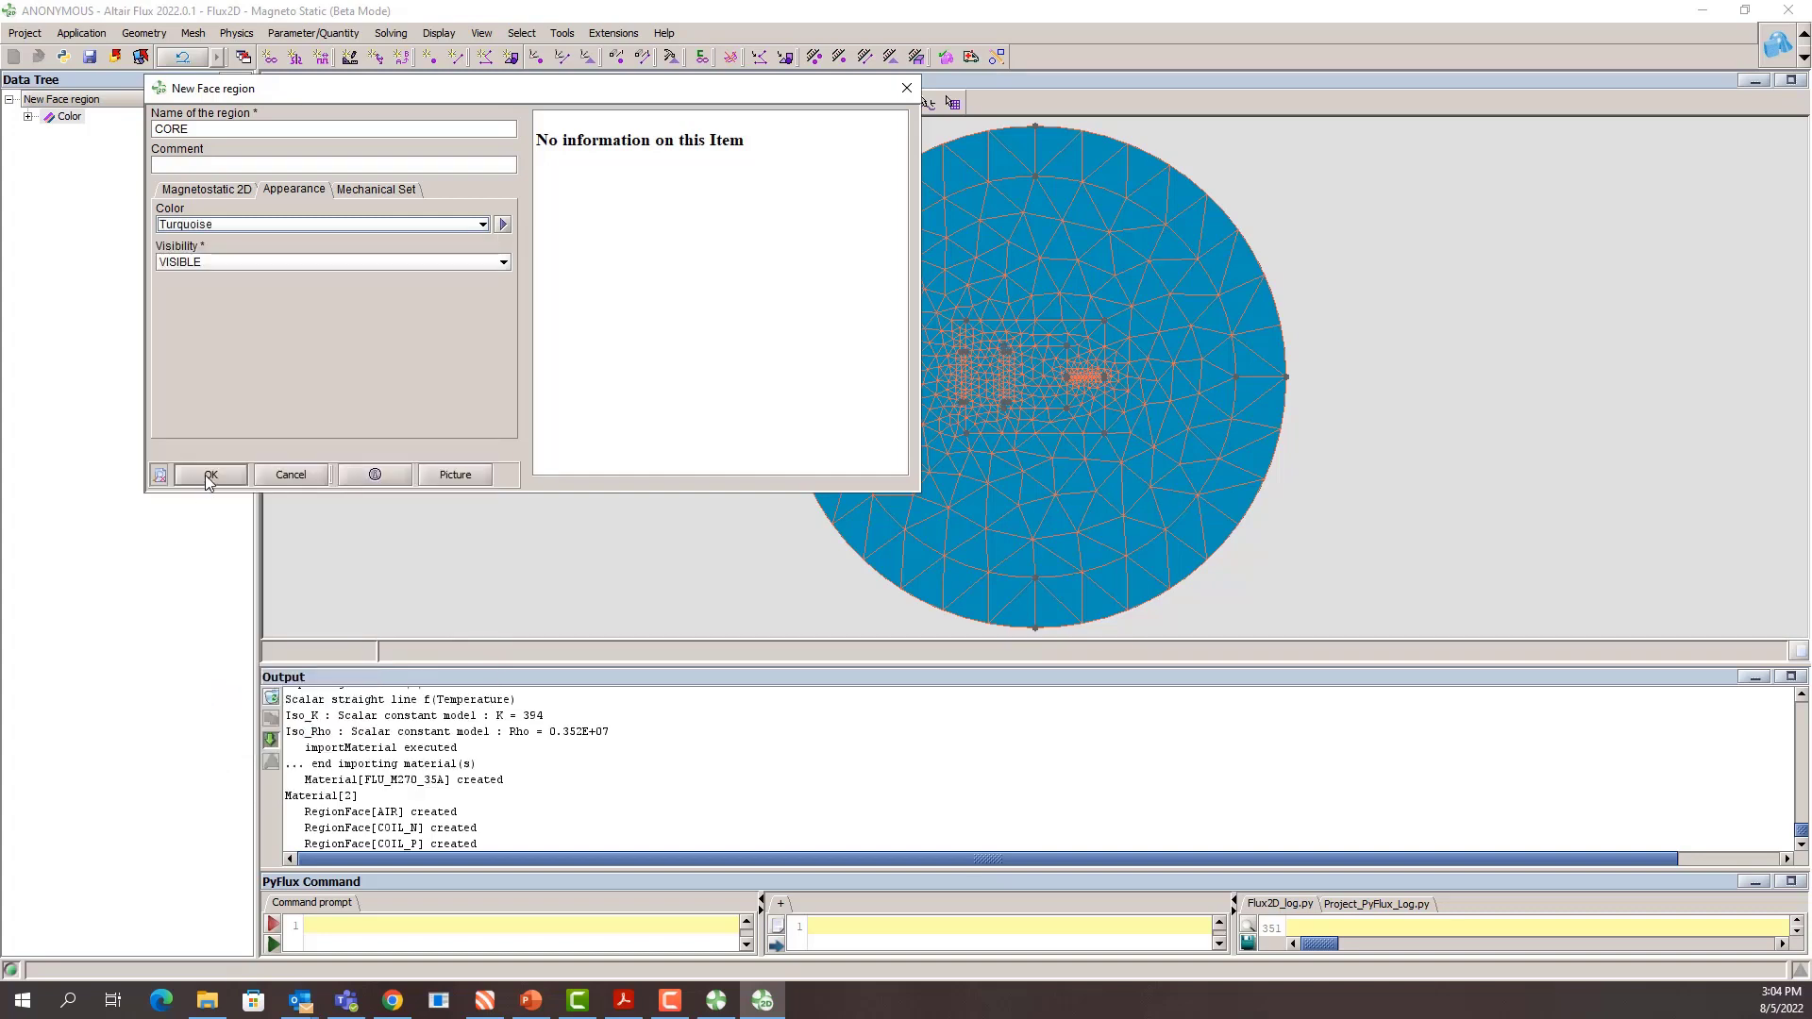
click(209, 477)
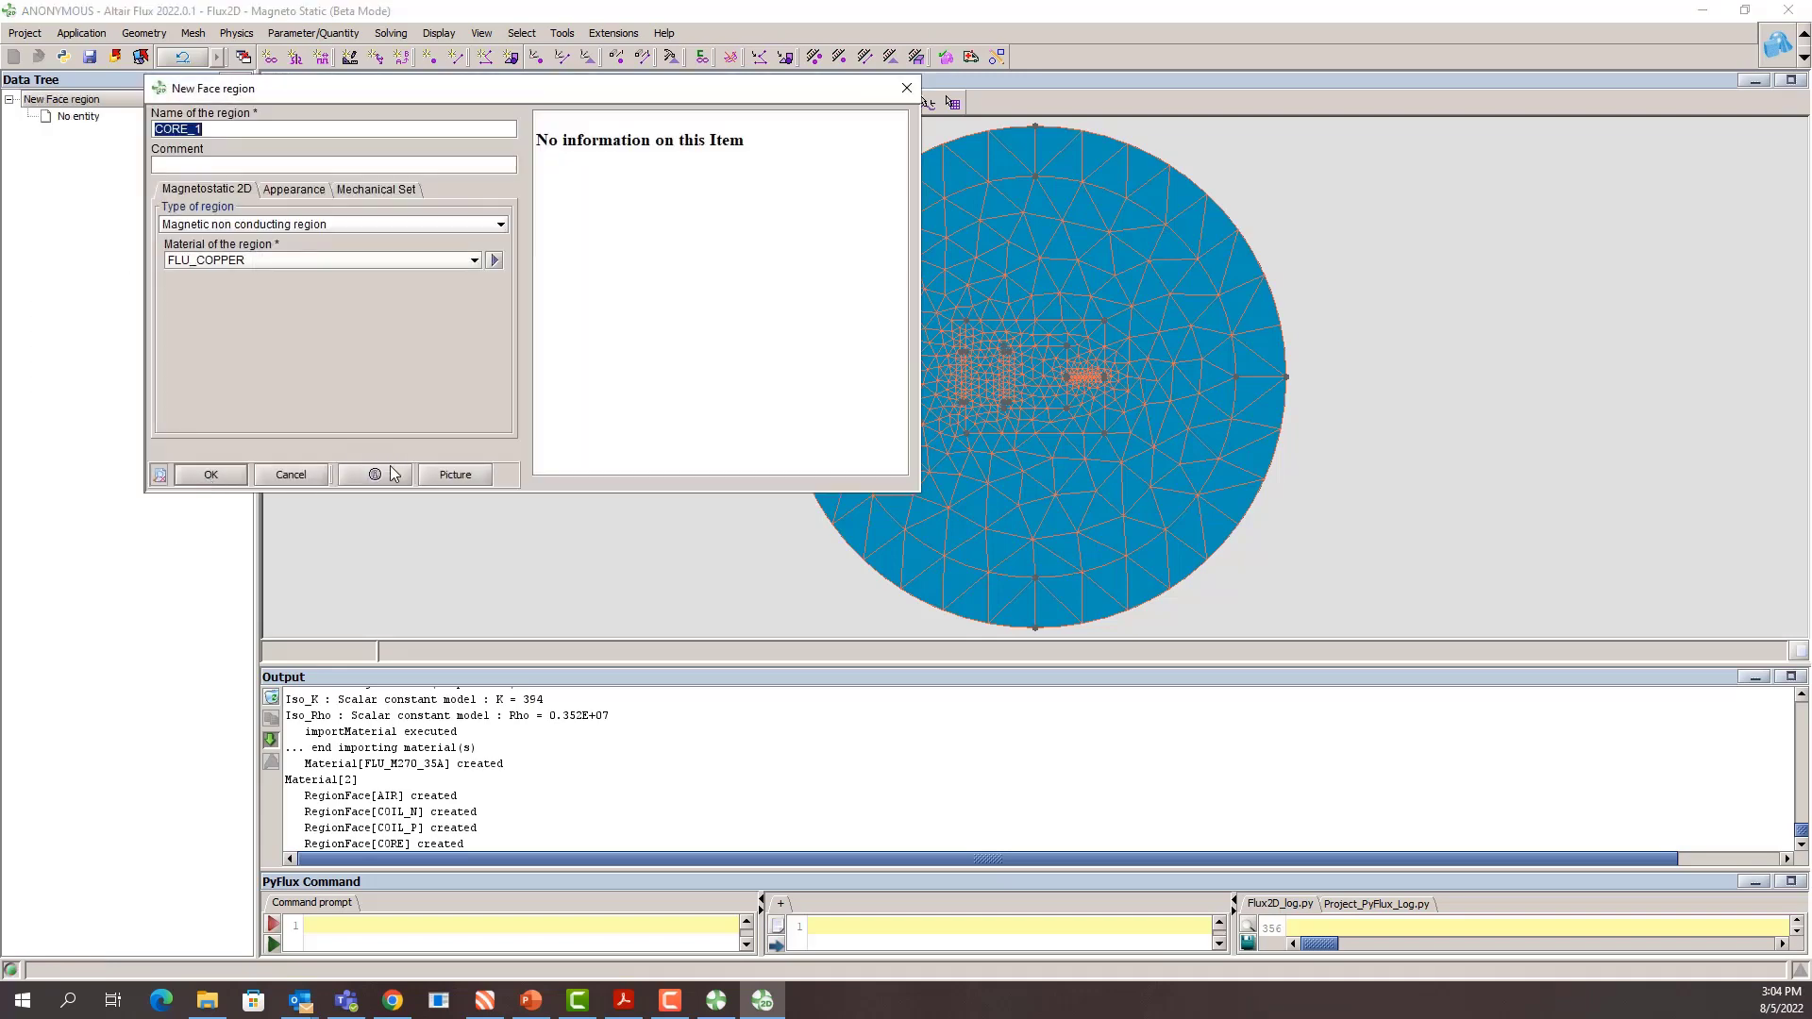
Step: Cancel region creation, colour the INFINITE region white, and expand the Parameter/Quantity branch
click(308, 472)
double_click(117, 391)
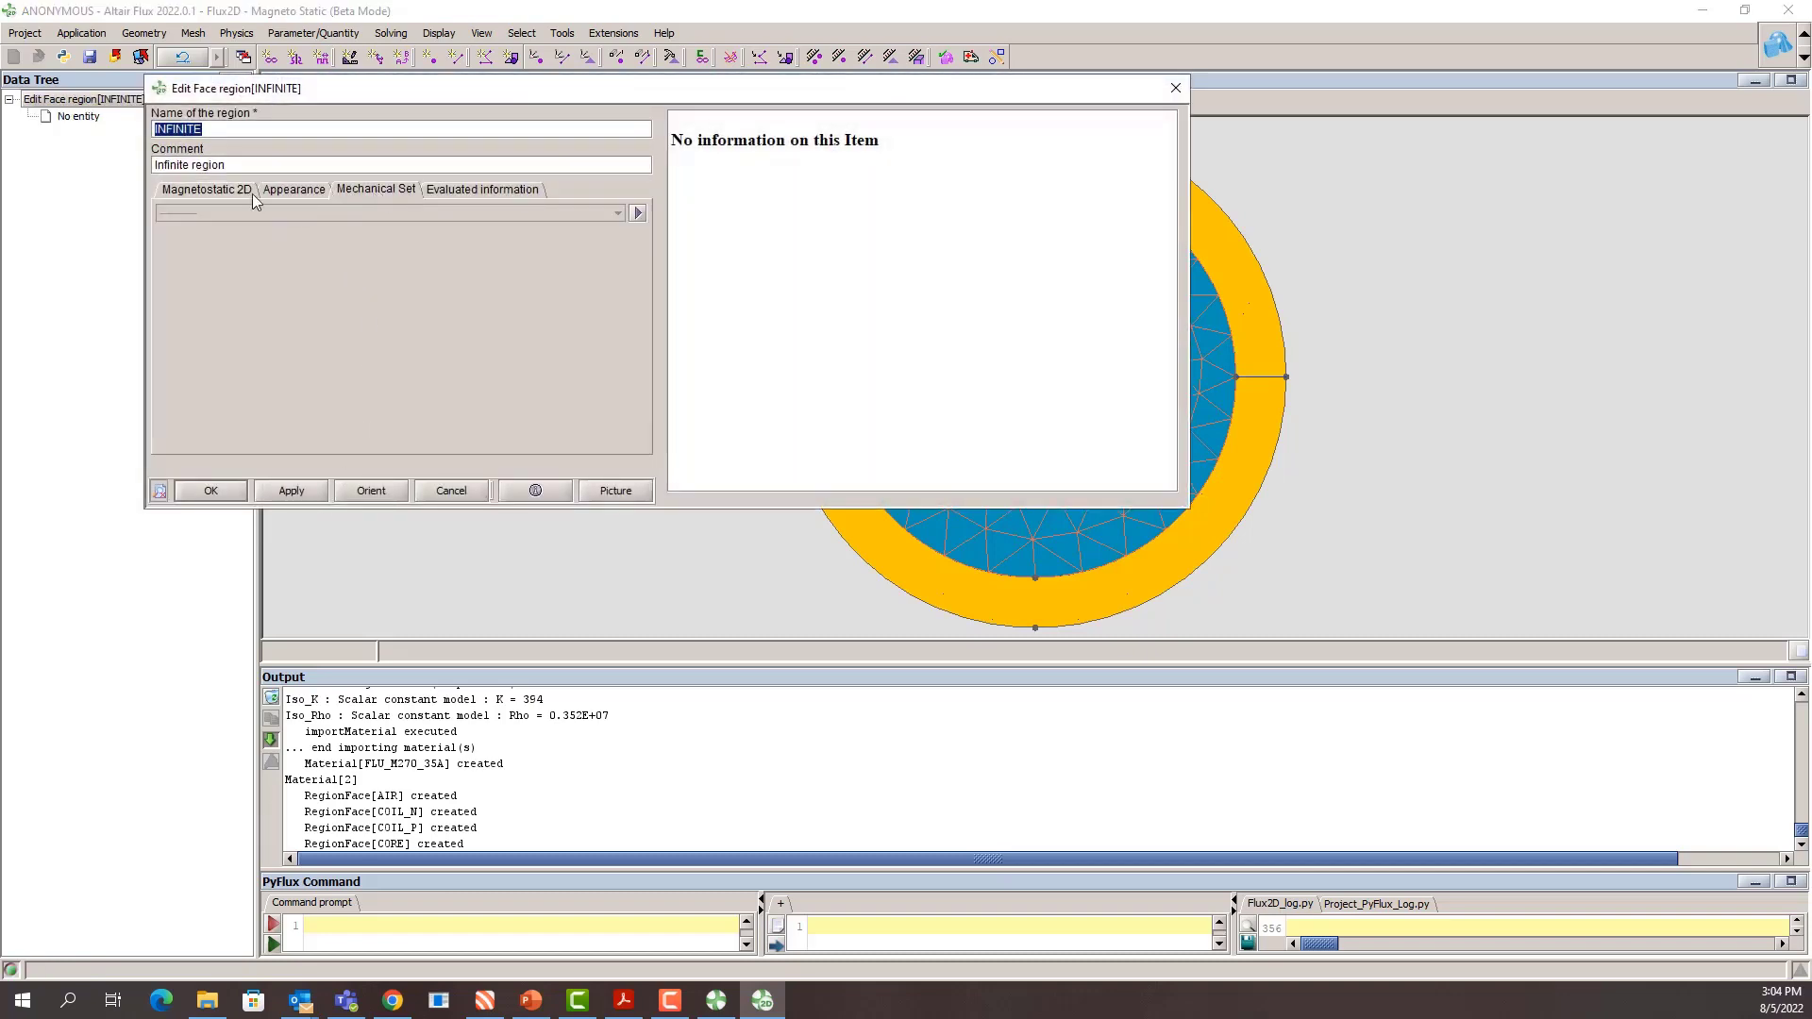
click(268, 190)
click(246, 223)
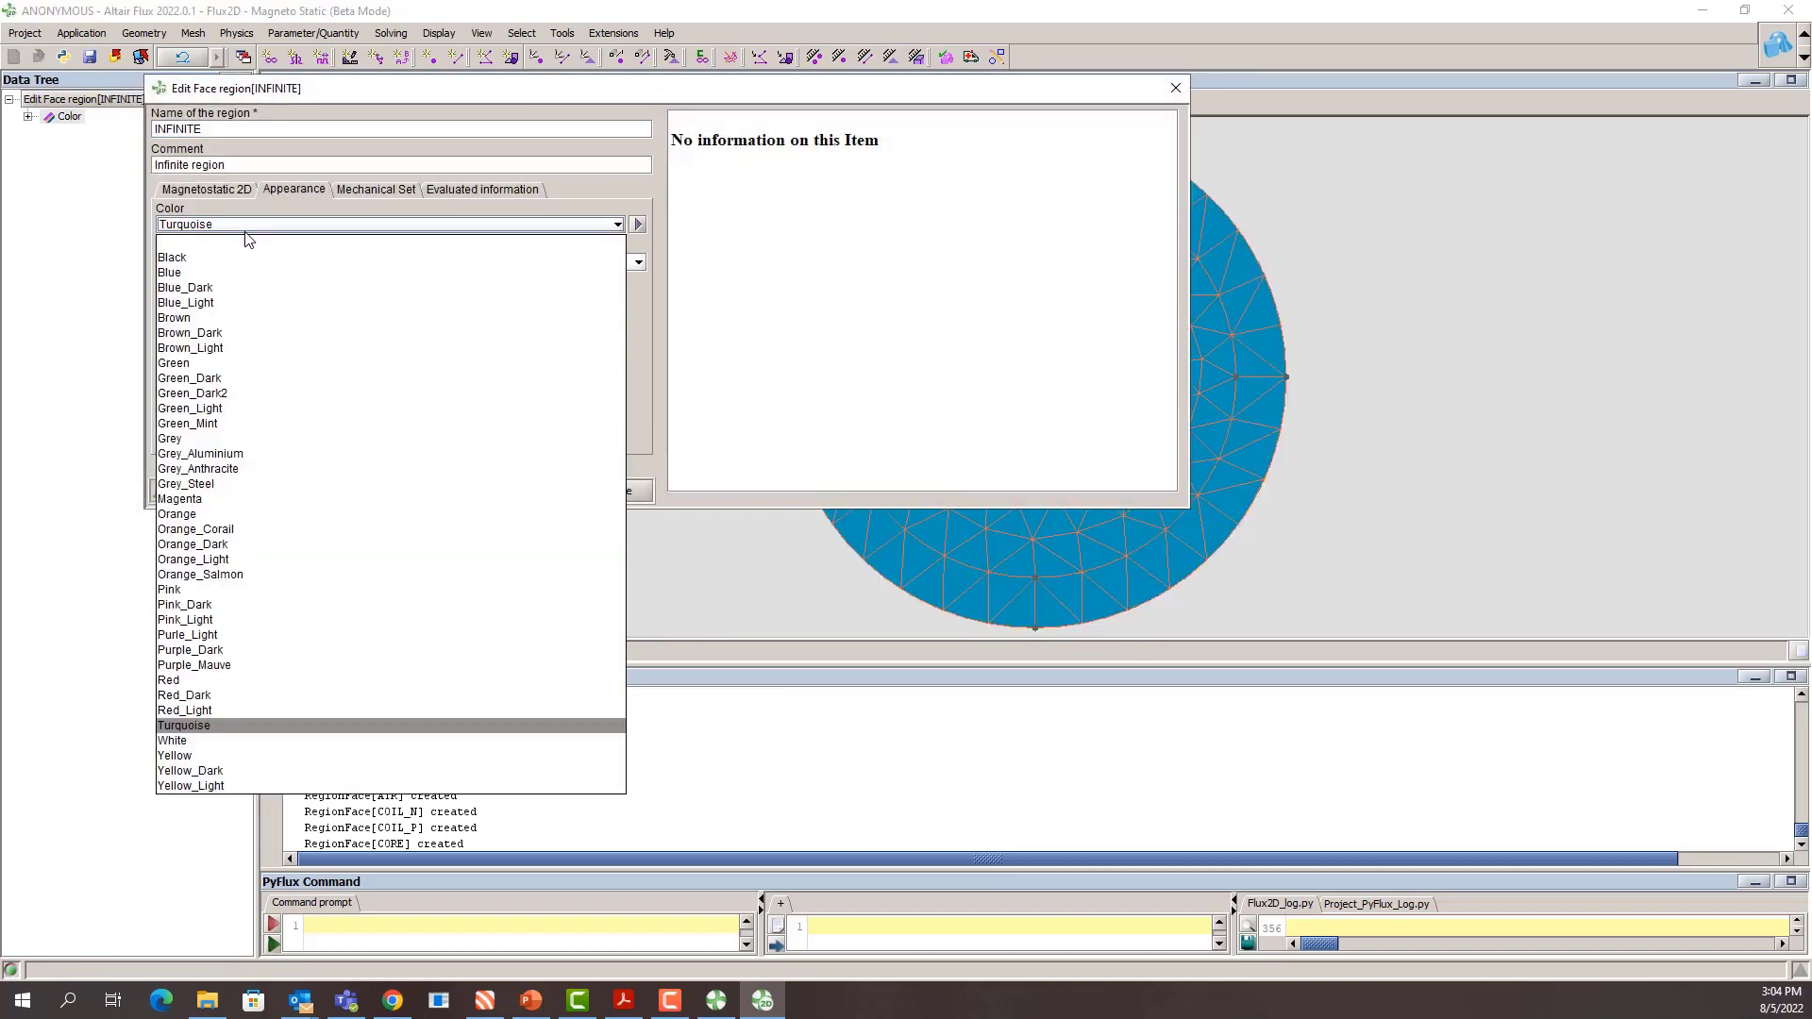
click(232, 741)
click(206, 496)
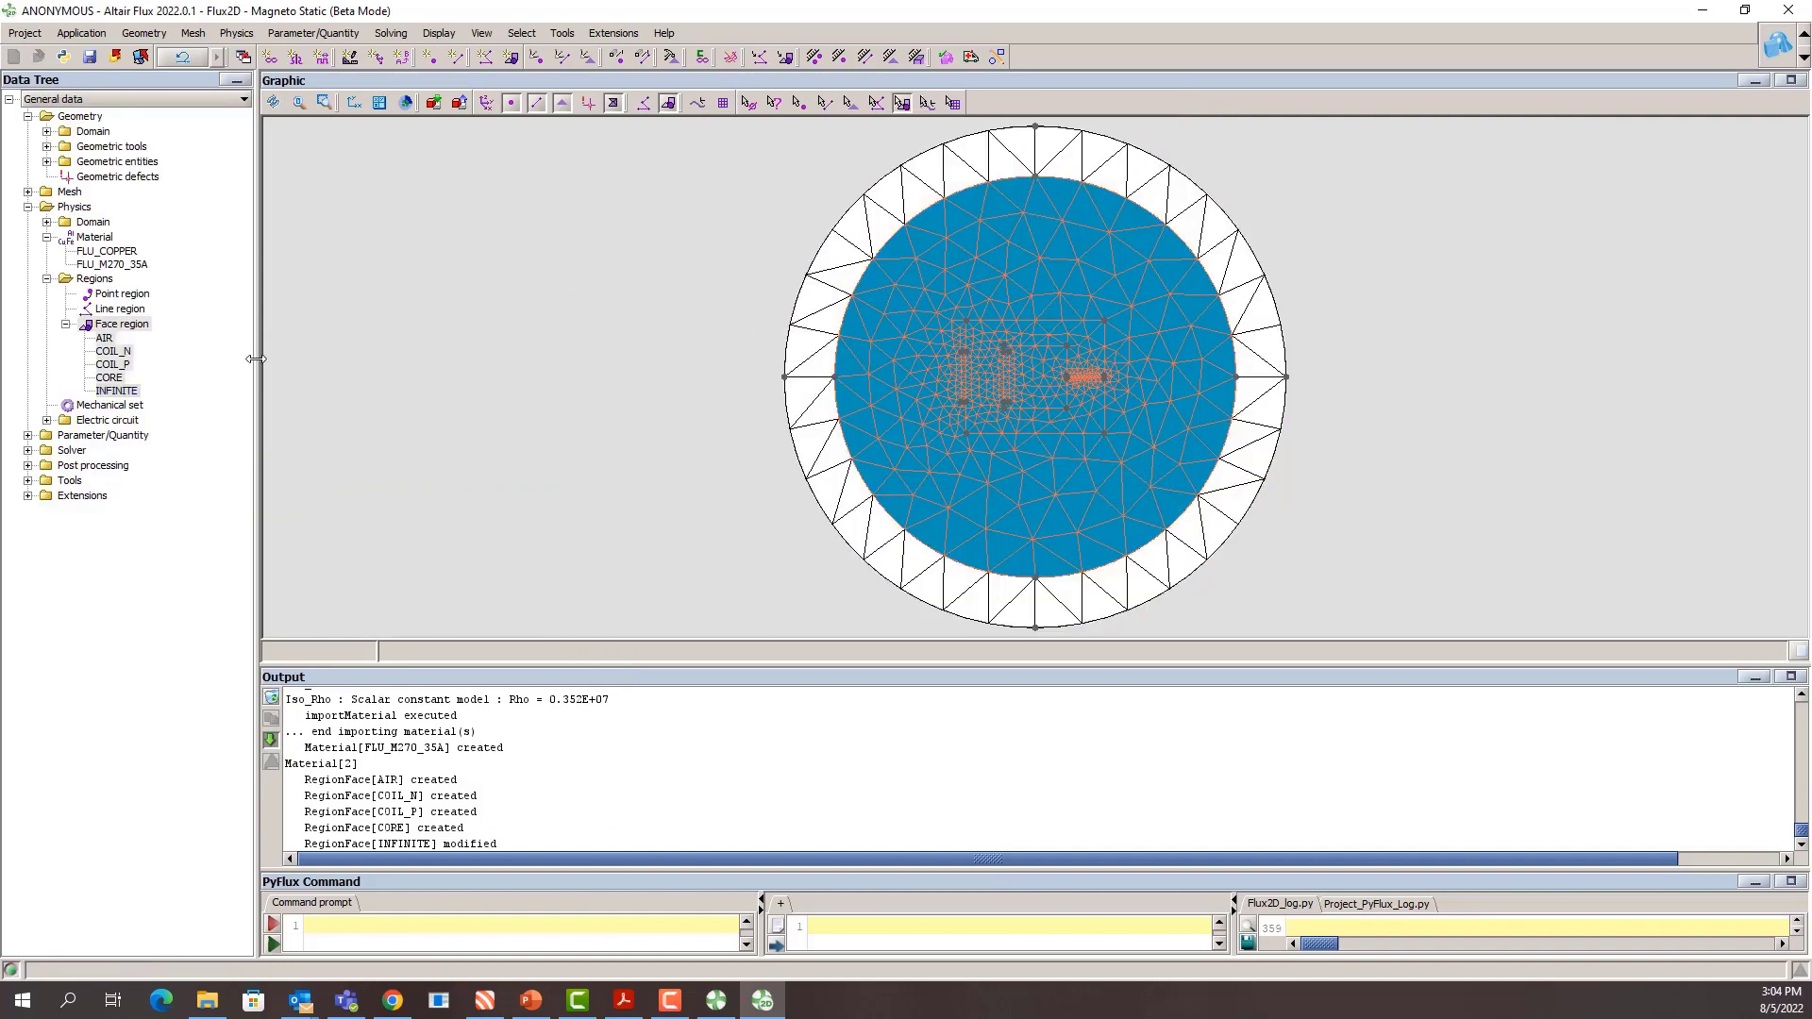
key(alt+Tab)
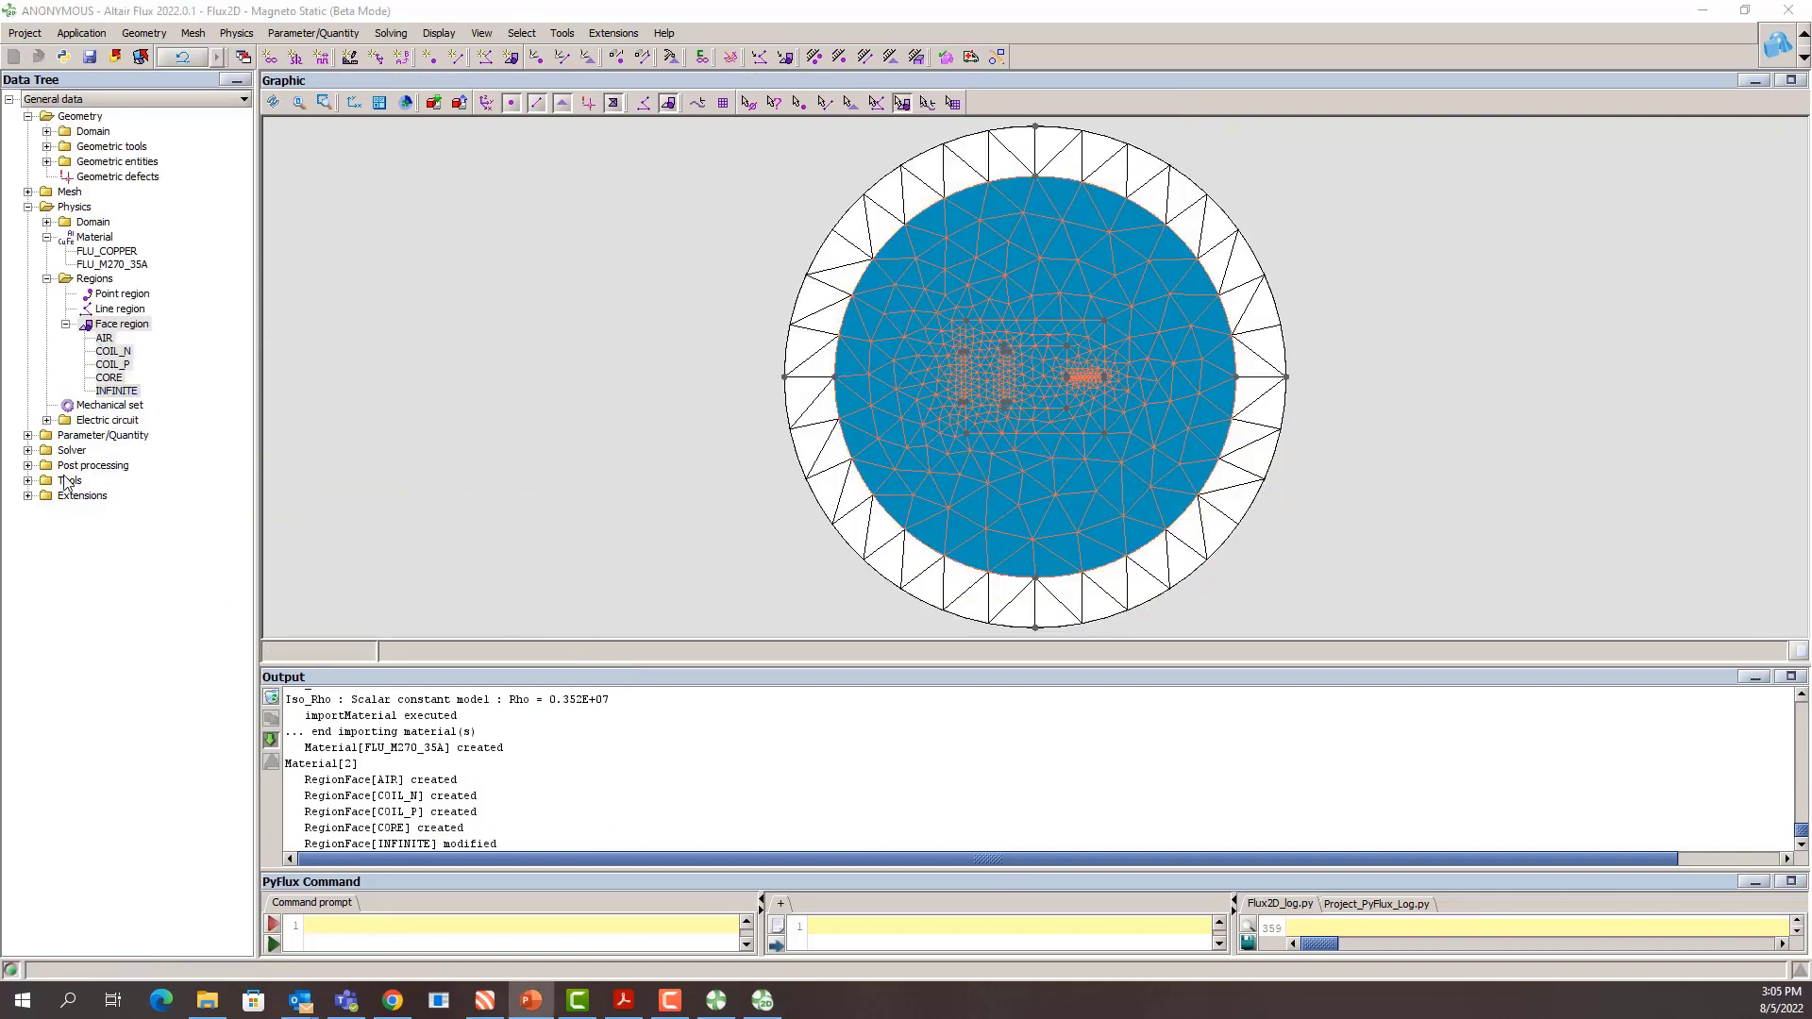
click(29, 435)
Step: Create physical parameter I with reference value 1
click(115, 451)
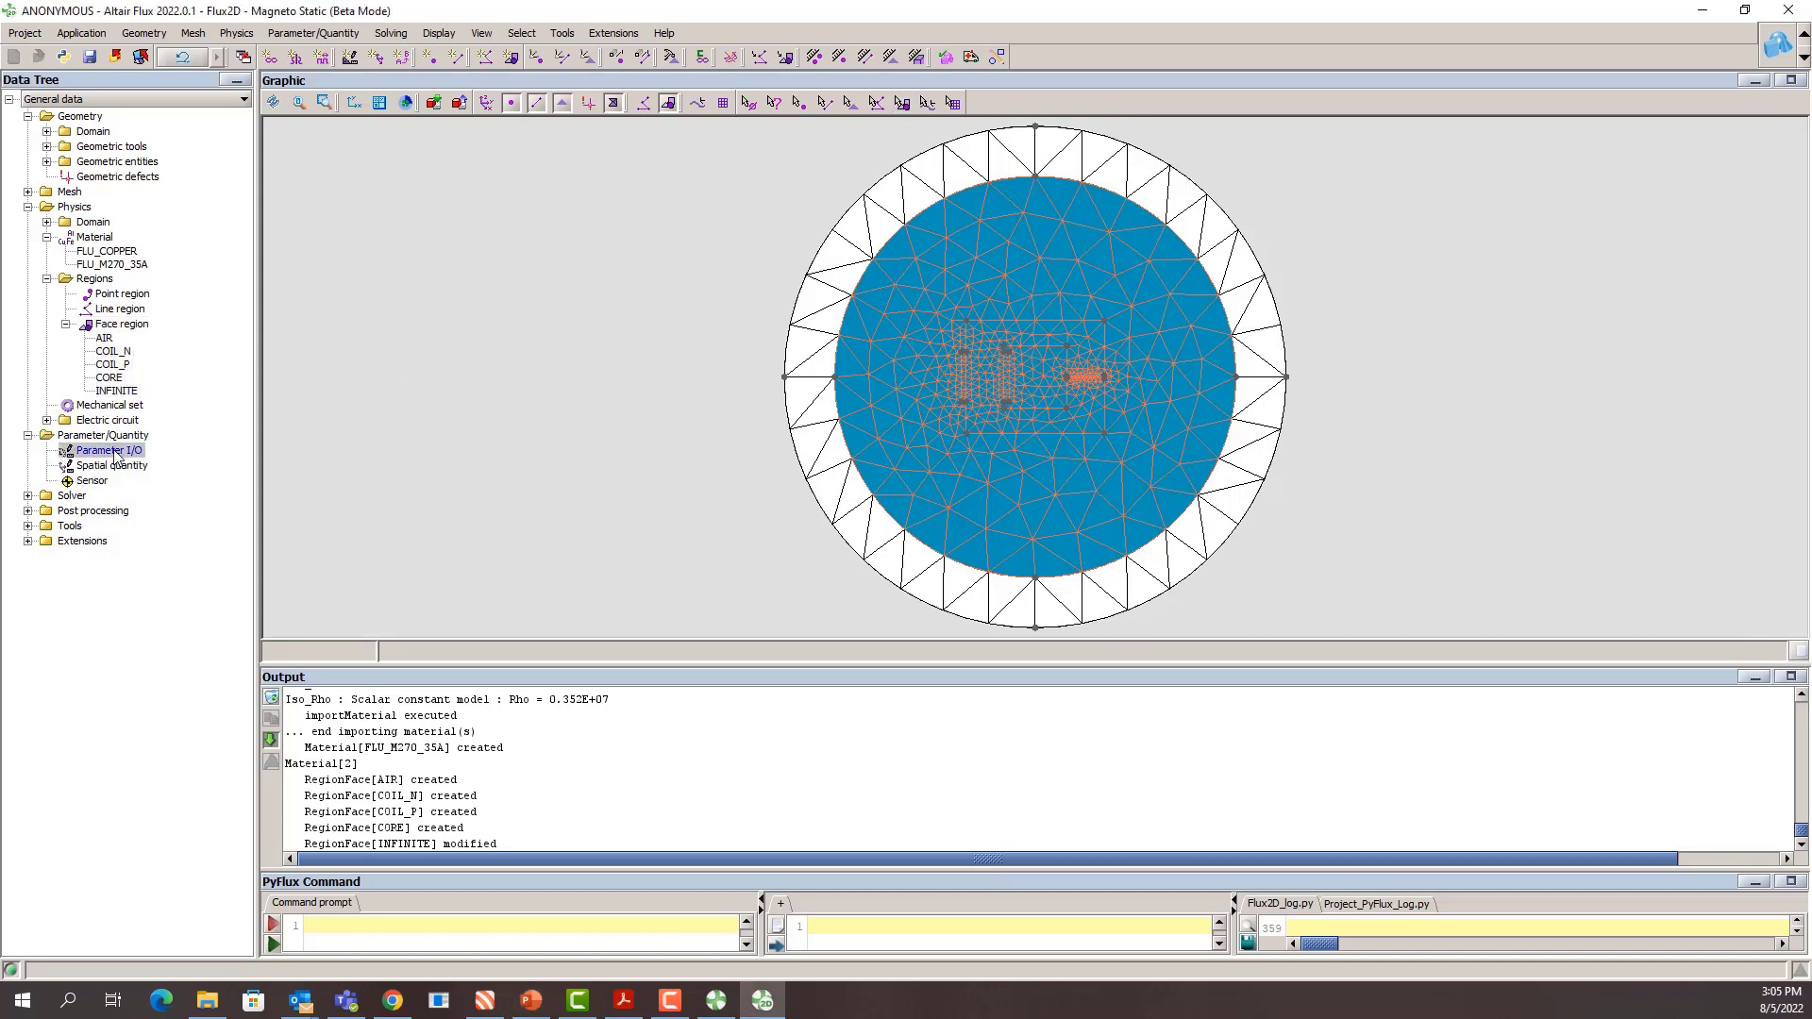
right_click(115, 451)
click(185, 458)
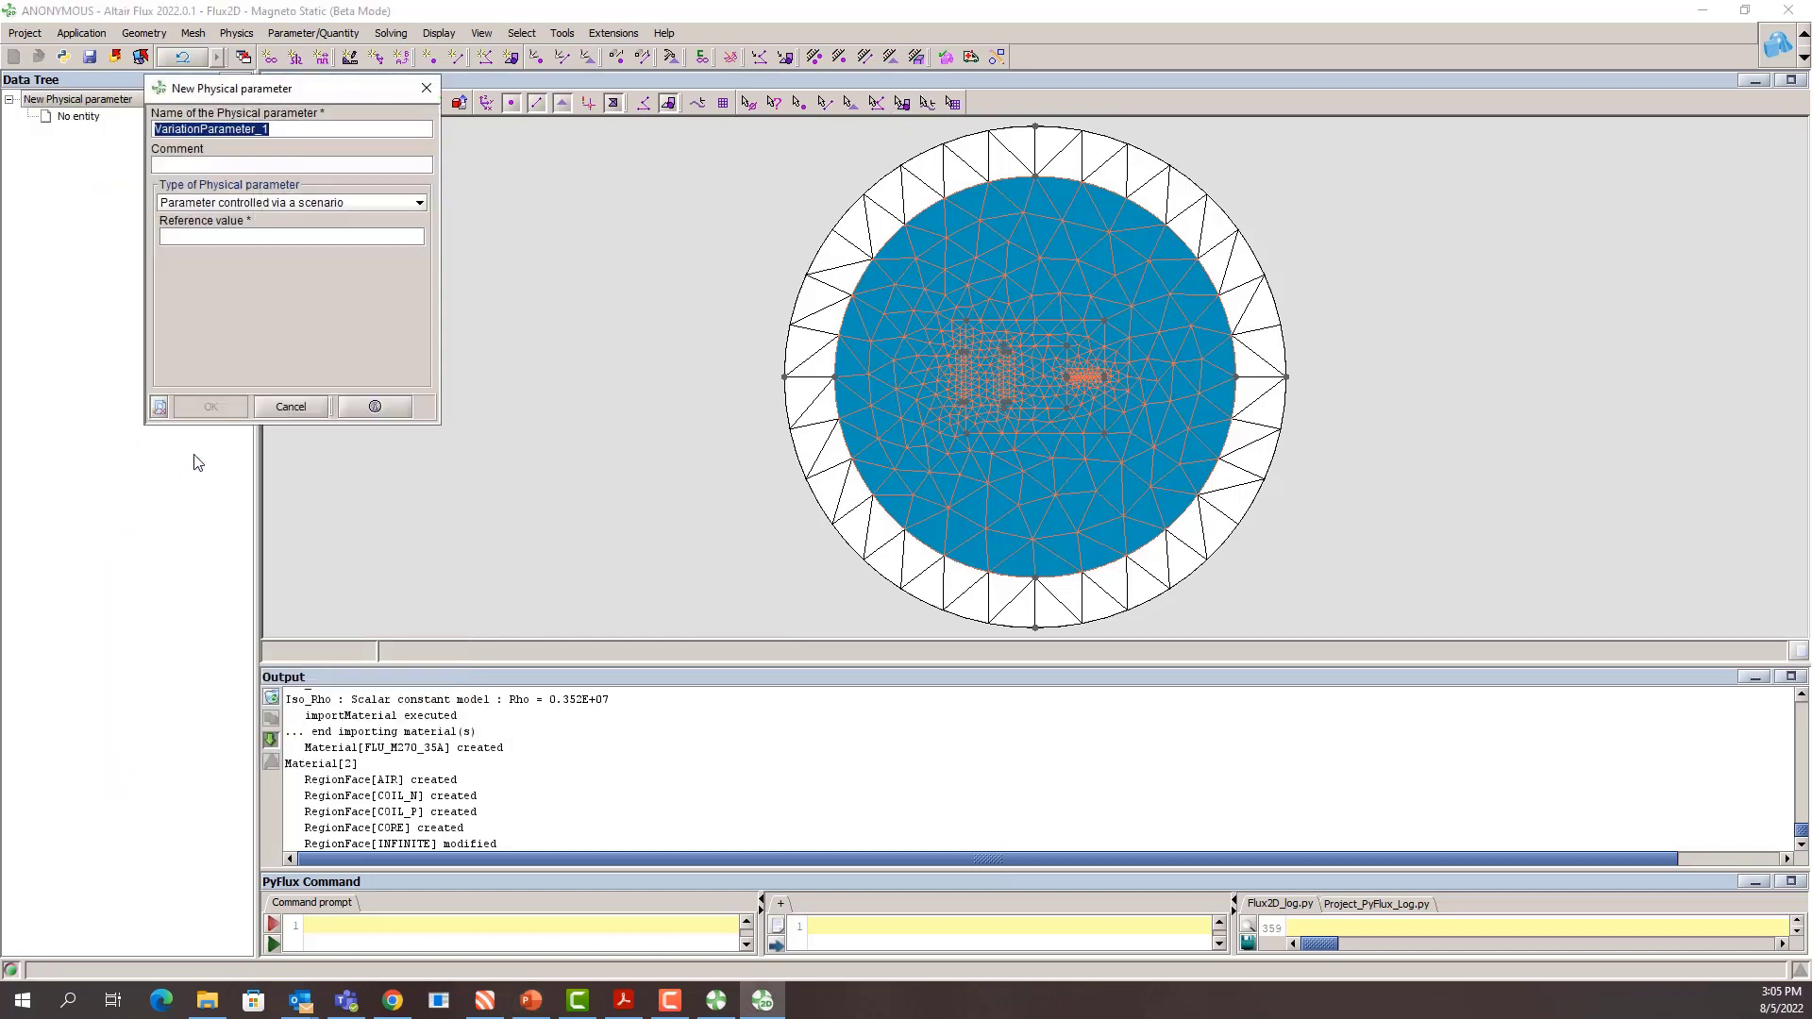
text(I)
click(240, 233)
text(1)
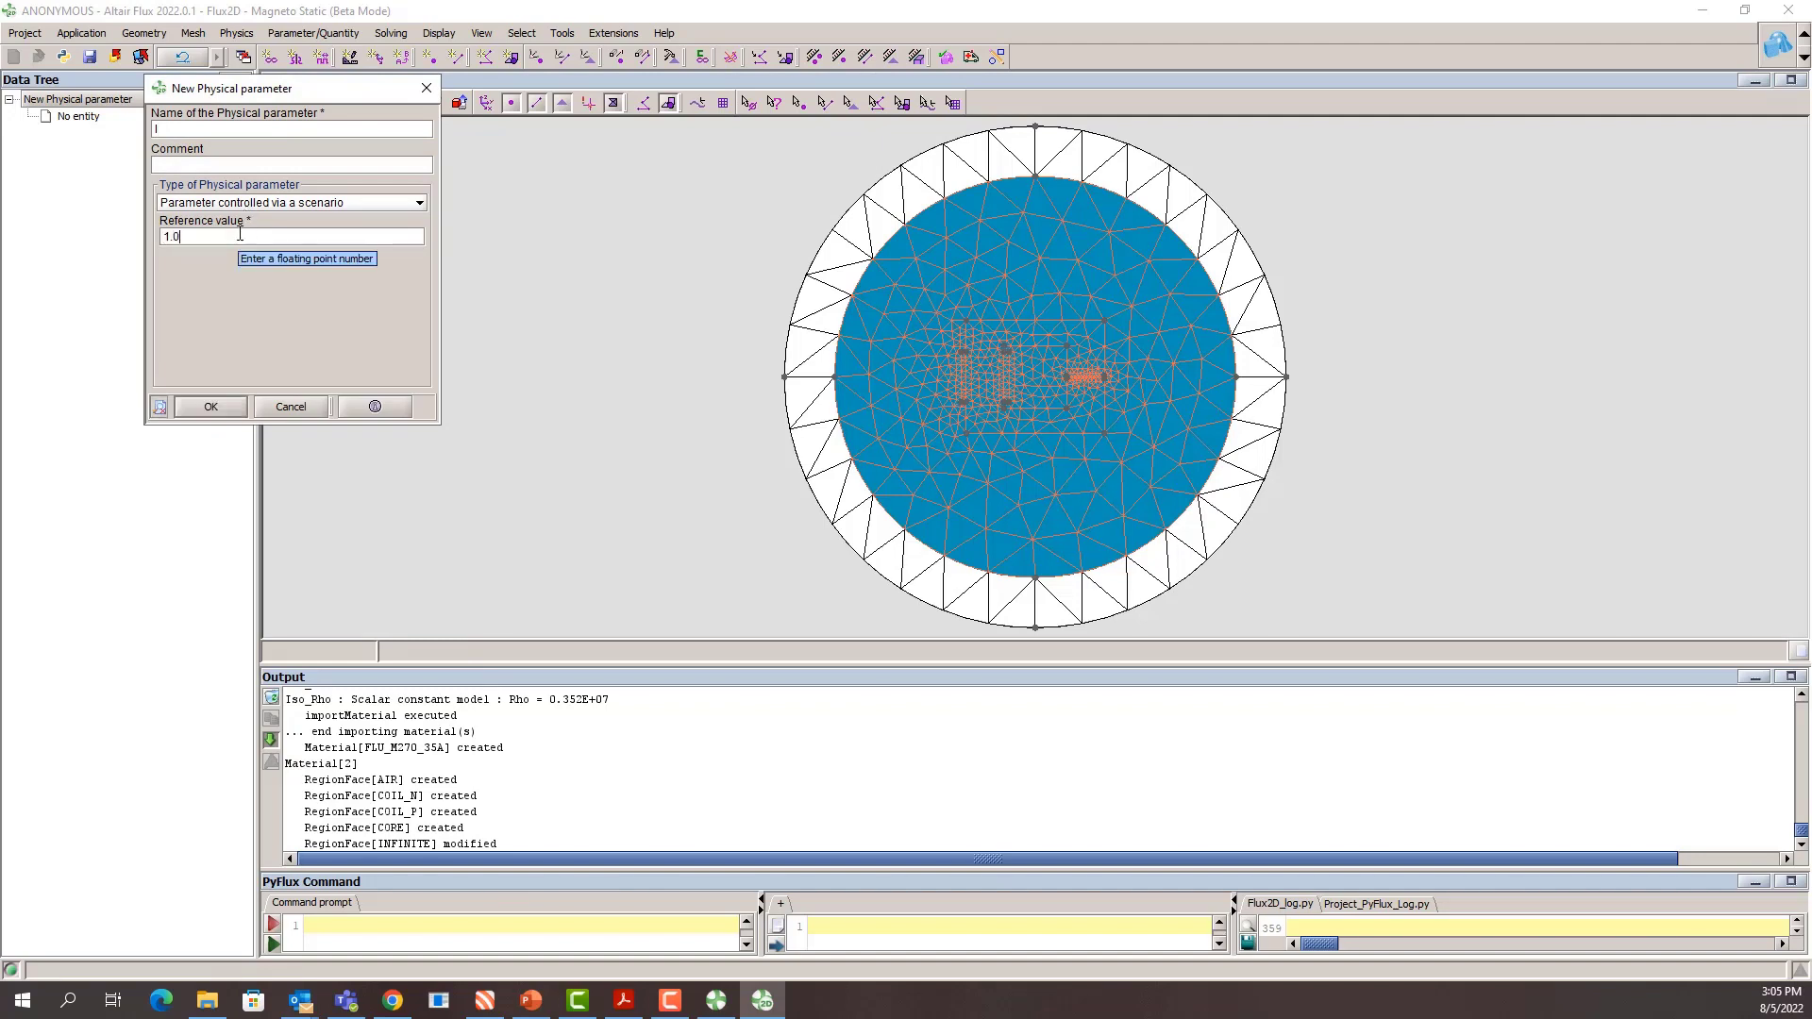
click(211, 405)
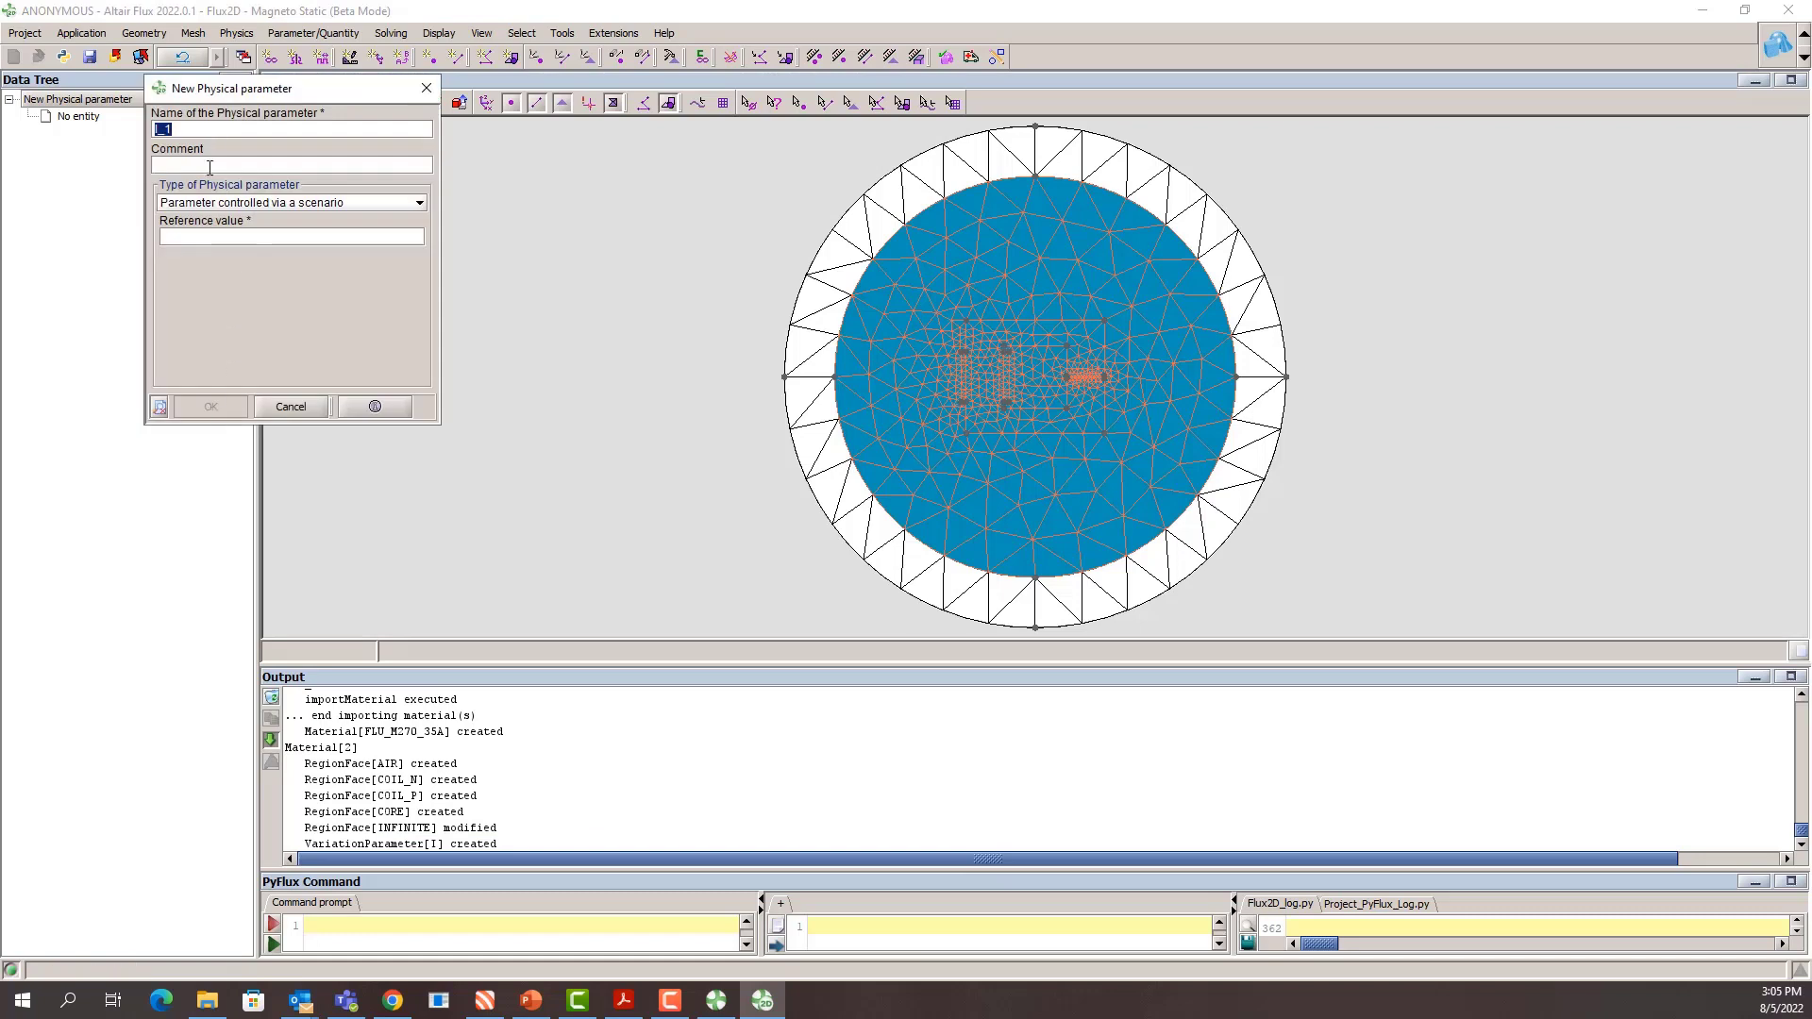
Step: Create physical parameter N with reference value 300 and close the blank dialog
text(N)
text(300)
click(210, 407)
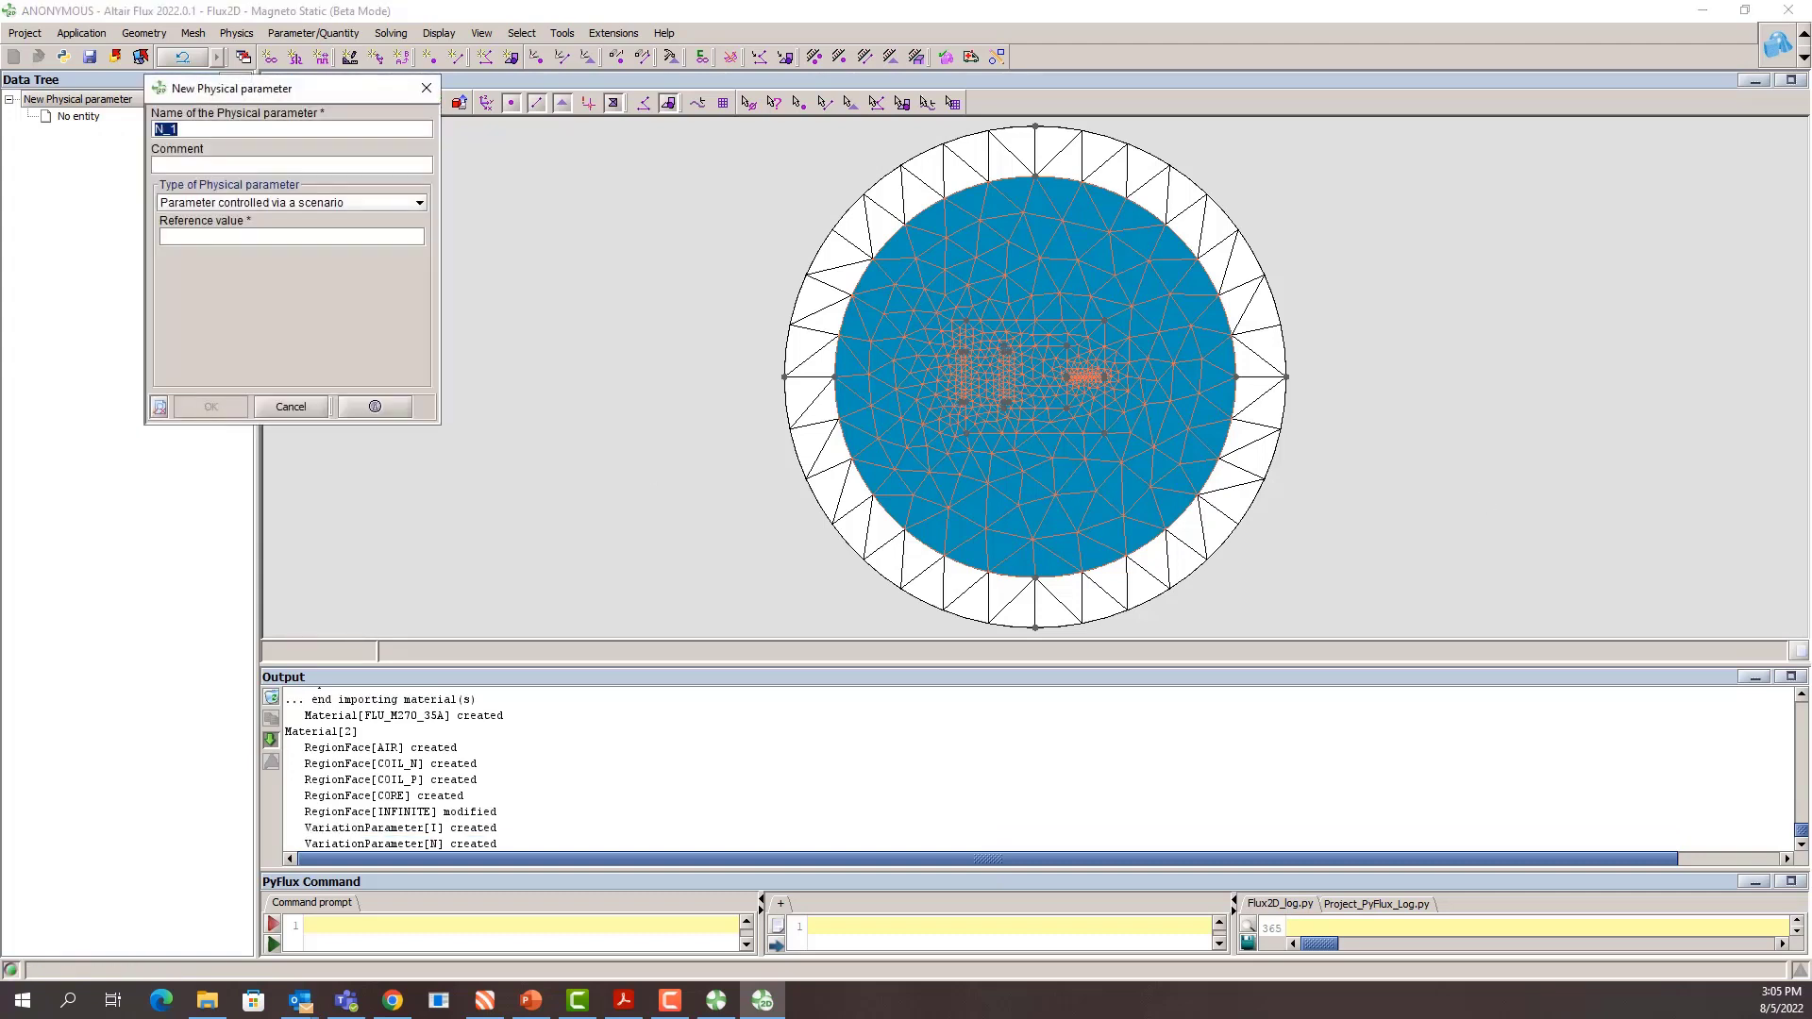
click(281, 404)
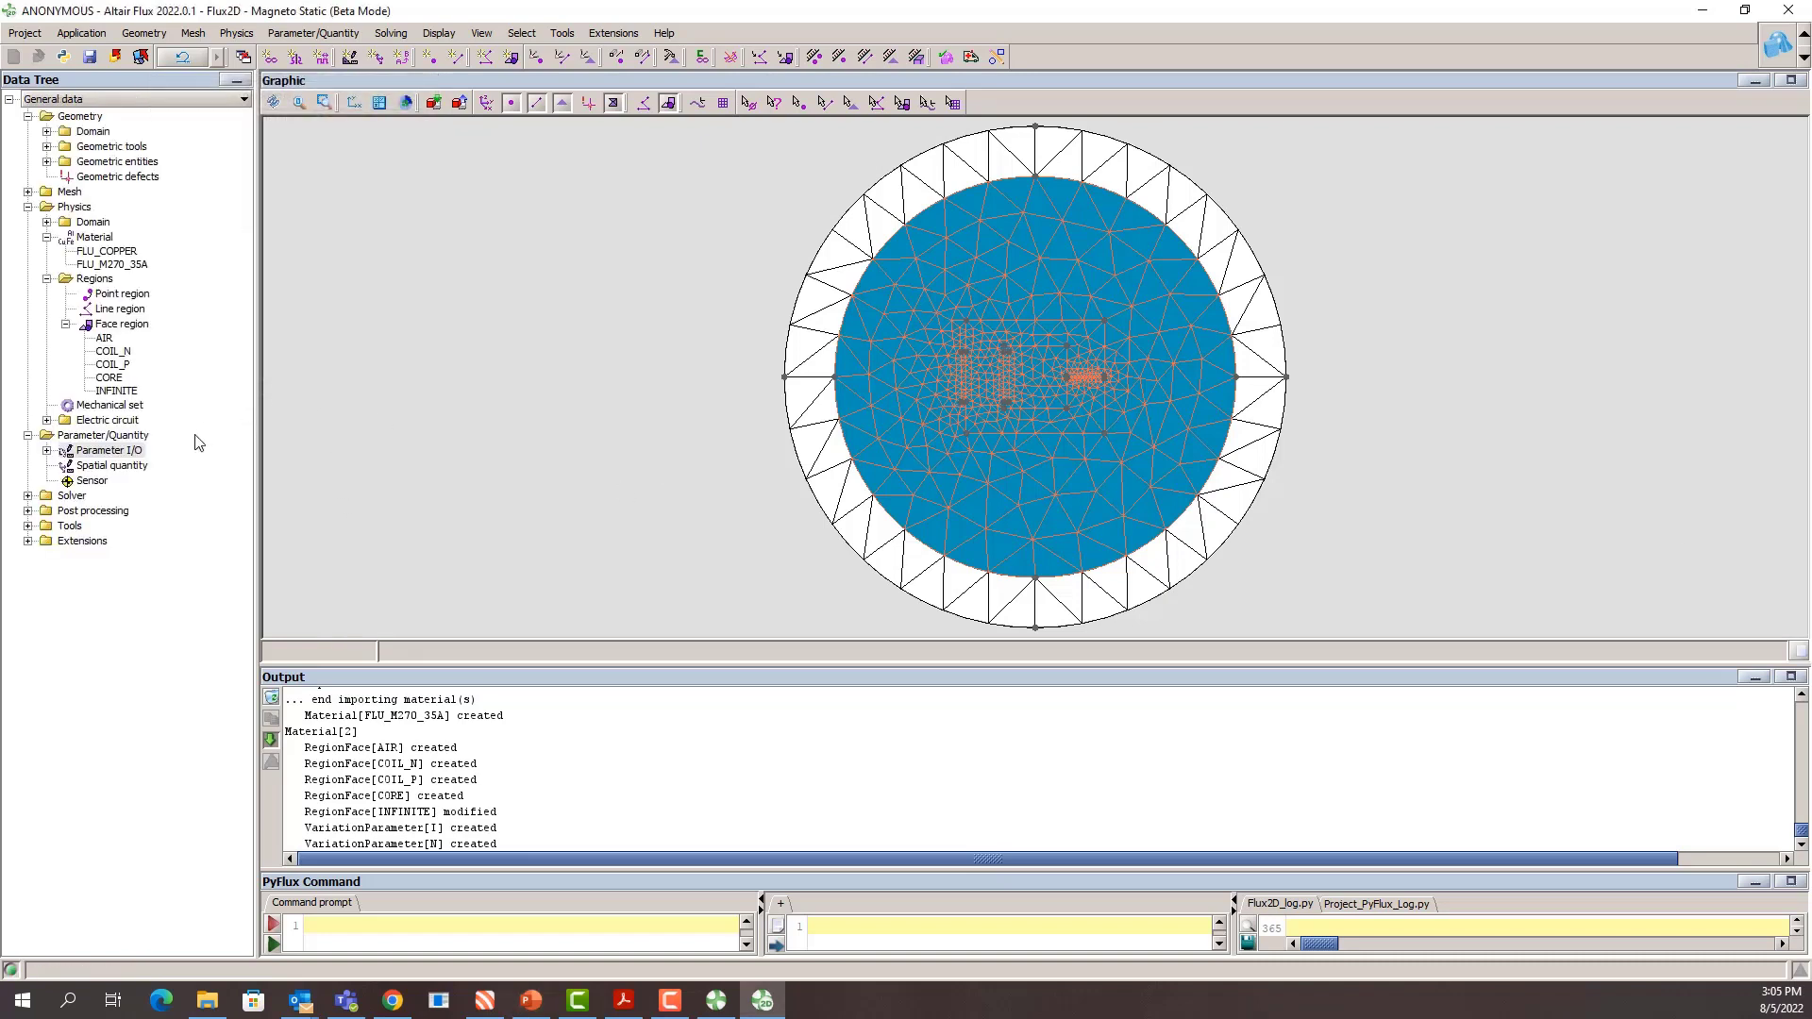
click(46, 420)
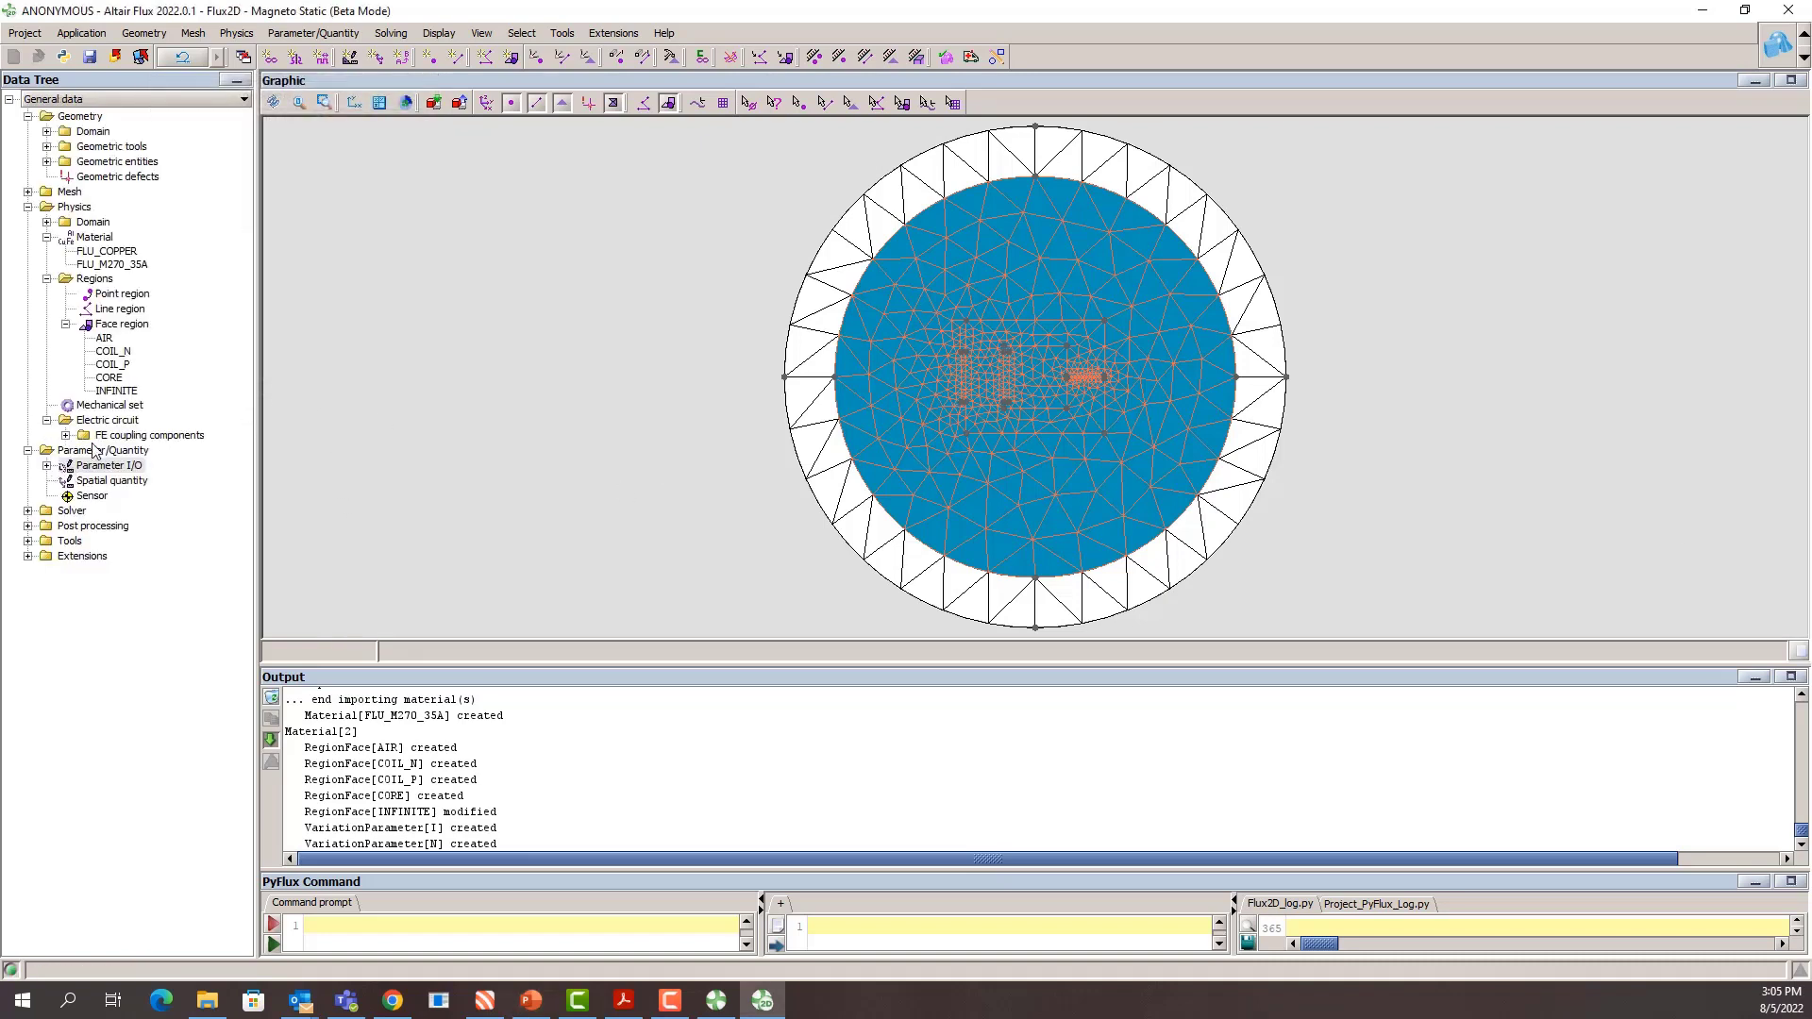
Step: Create coil conductor COILCONDUCTOR_1 whose imposed current equals parameter I
click(66, 435)
click(144, 451)
right_click(143, 457)
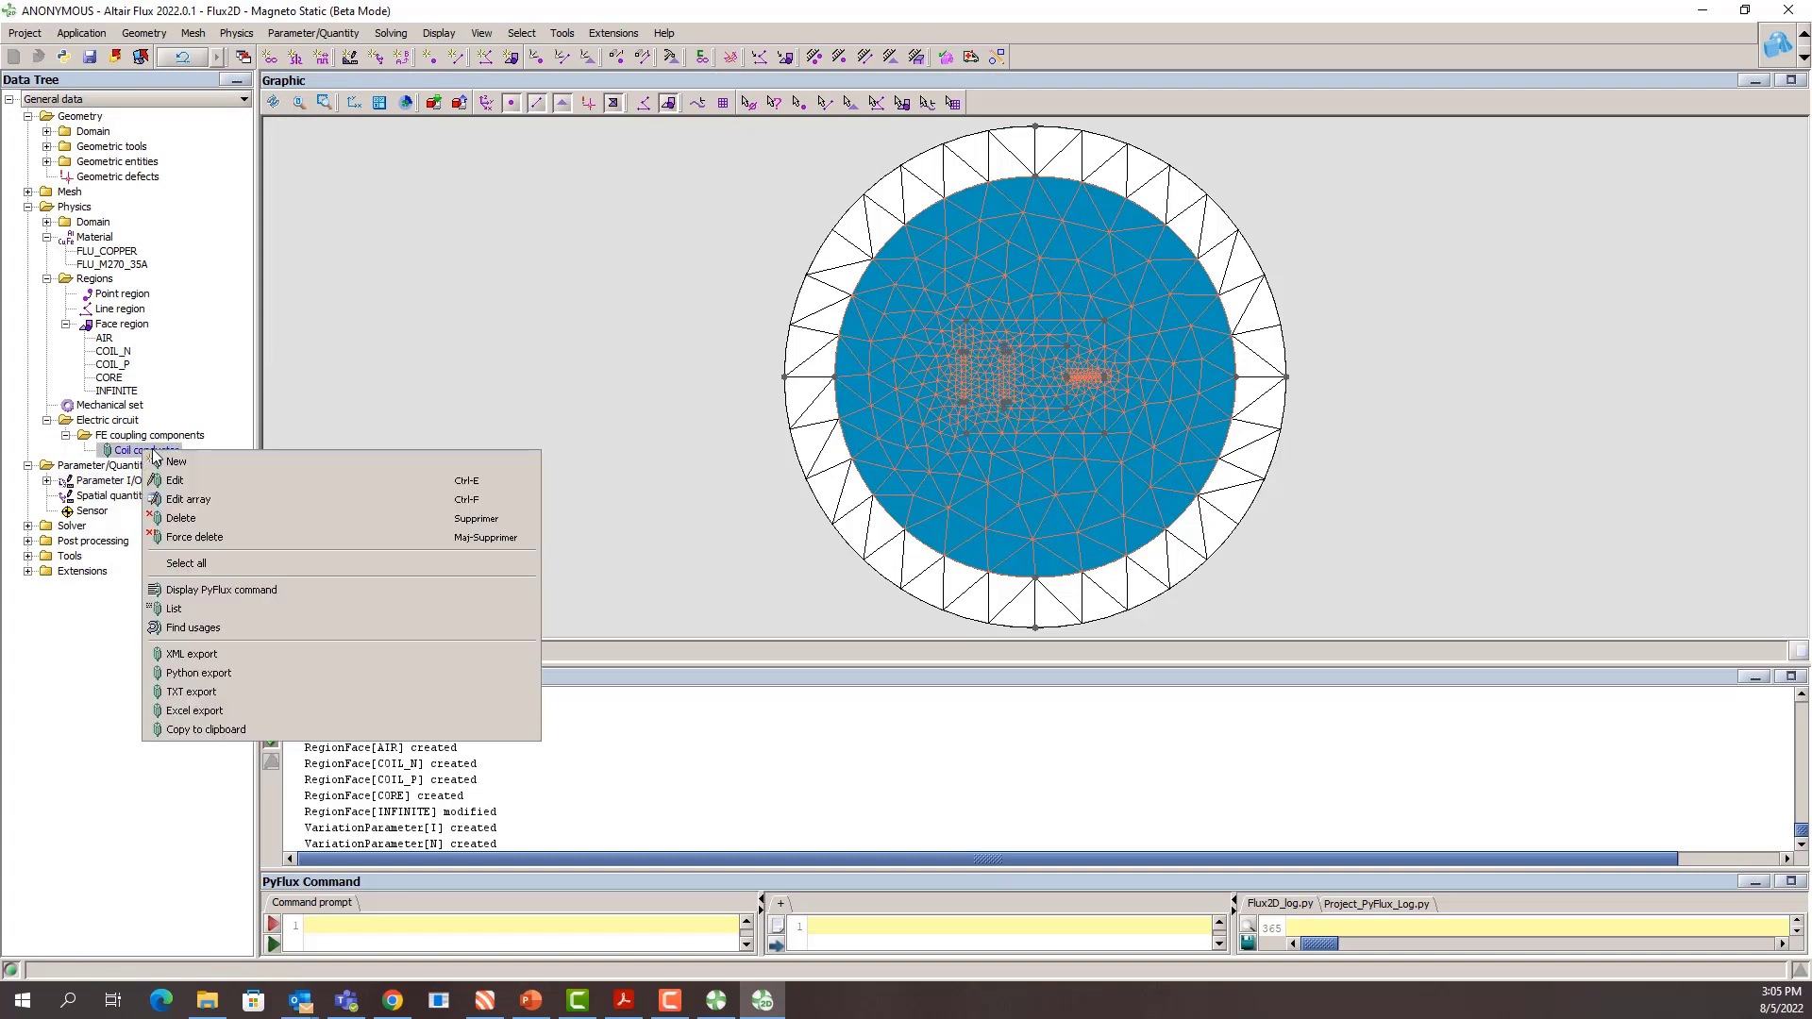
click(279, 459)
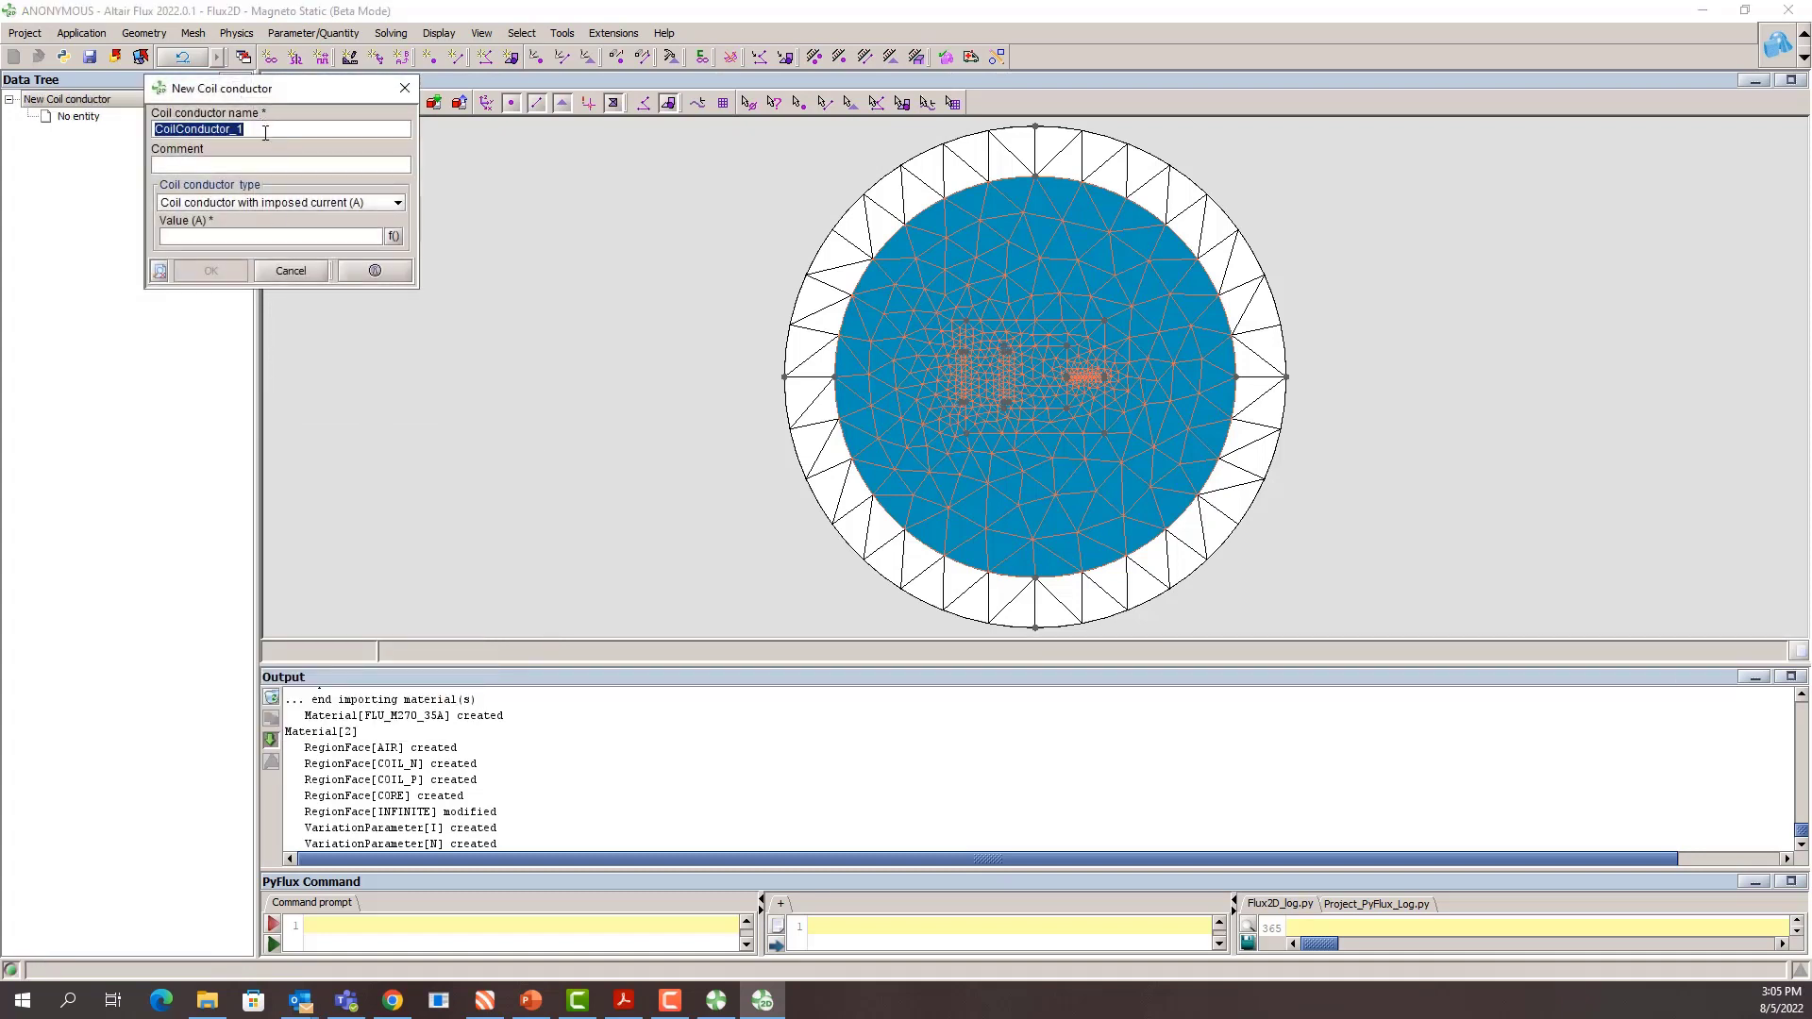
click(249, 234)
click(395, 236)
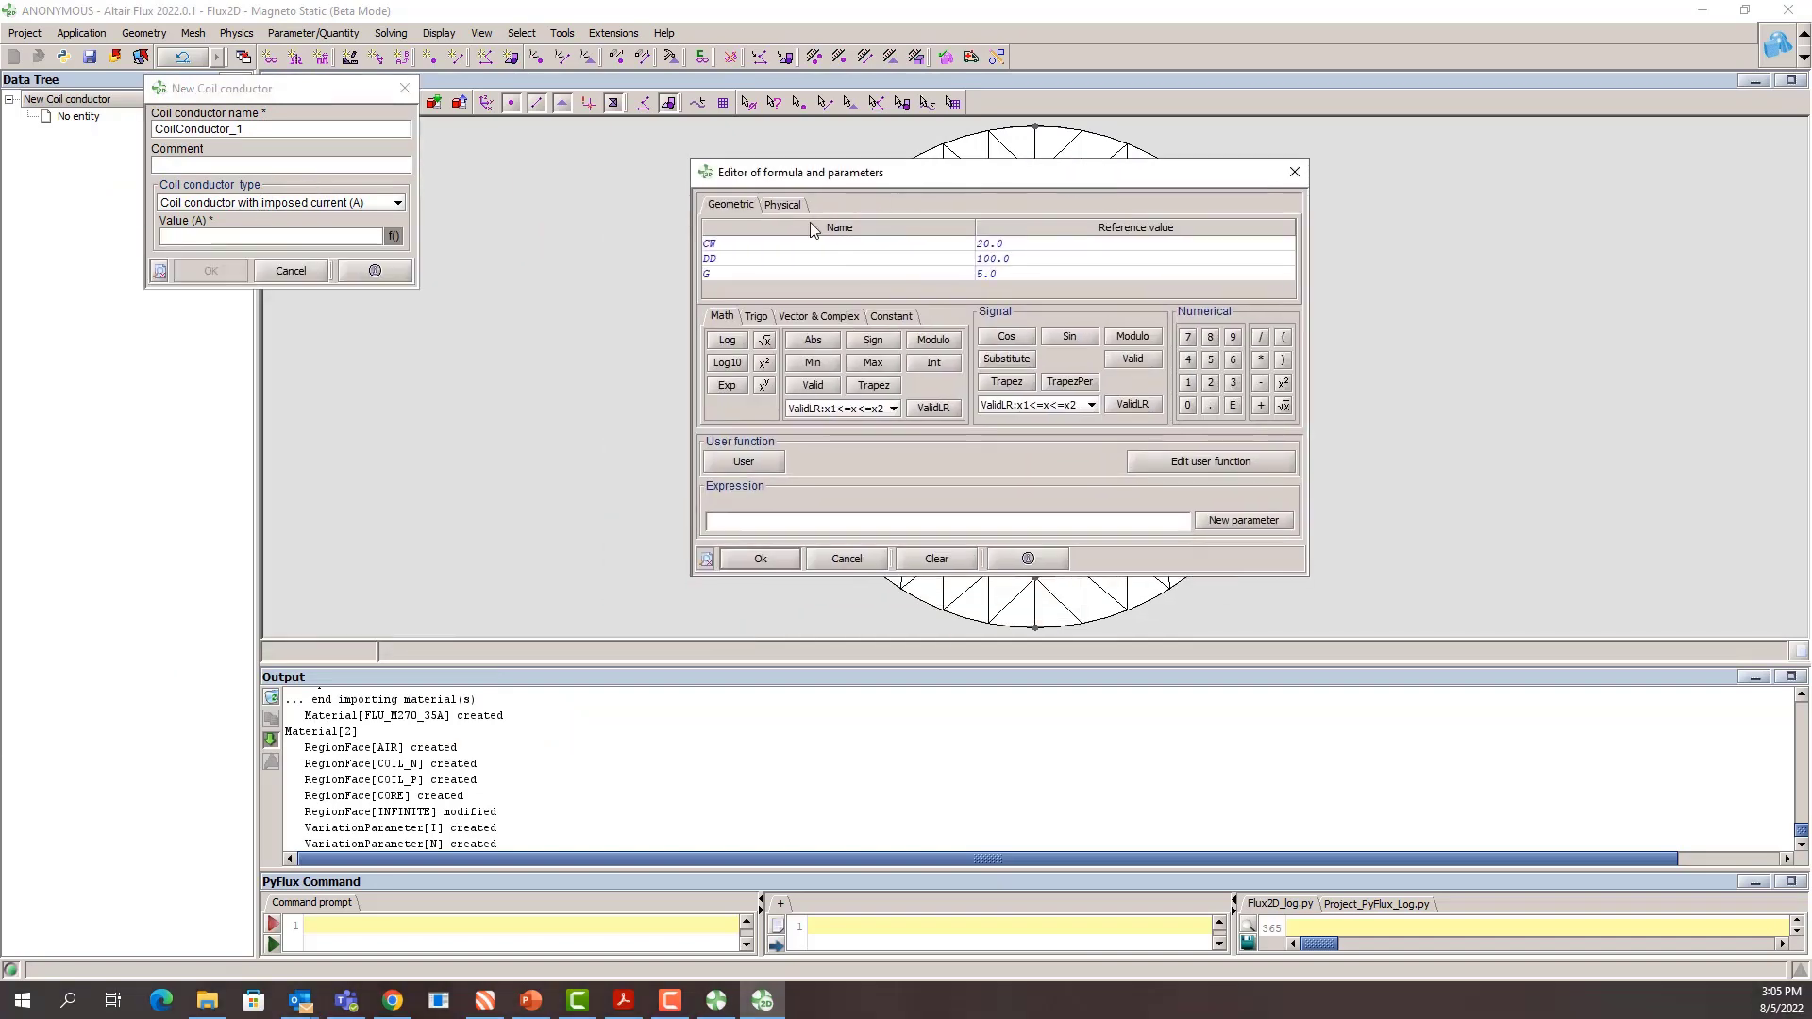
click(782, 205)
double_click(719, 247)
click(761, 558)
click(211, 271)
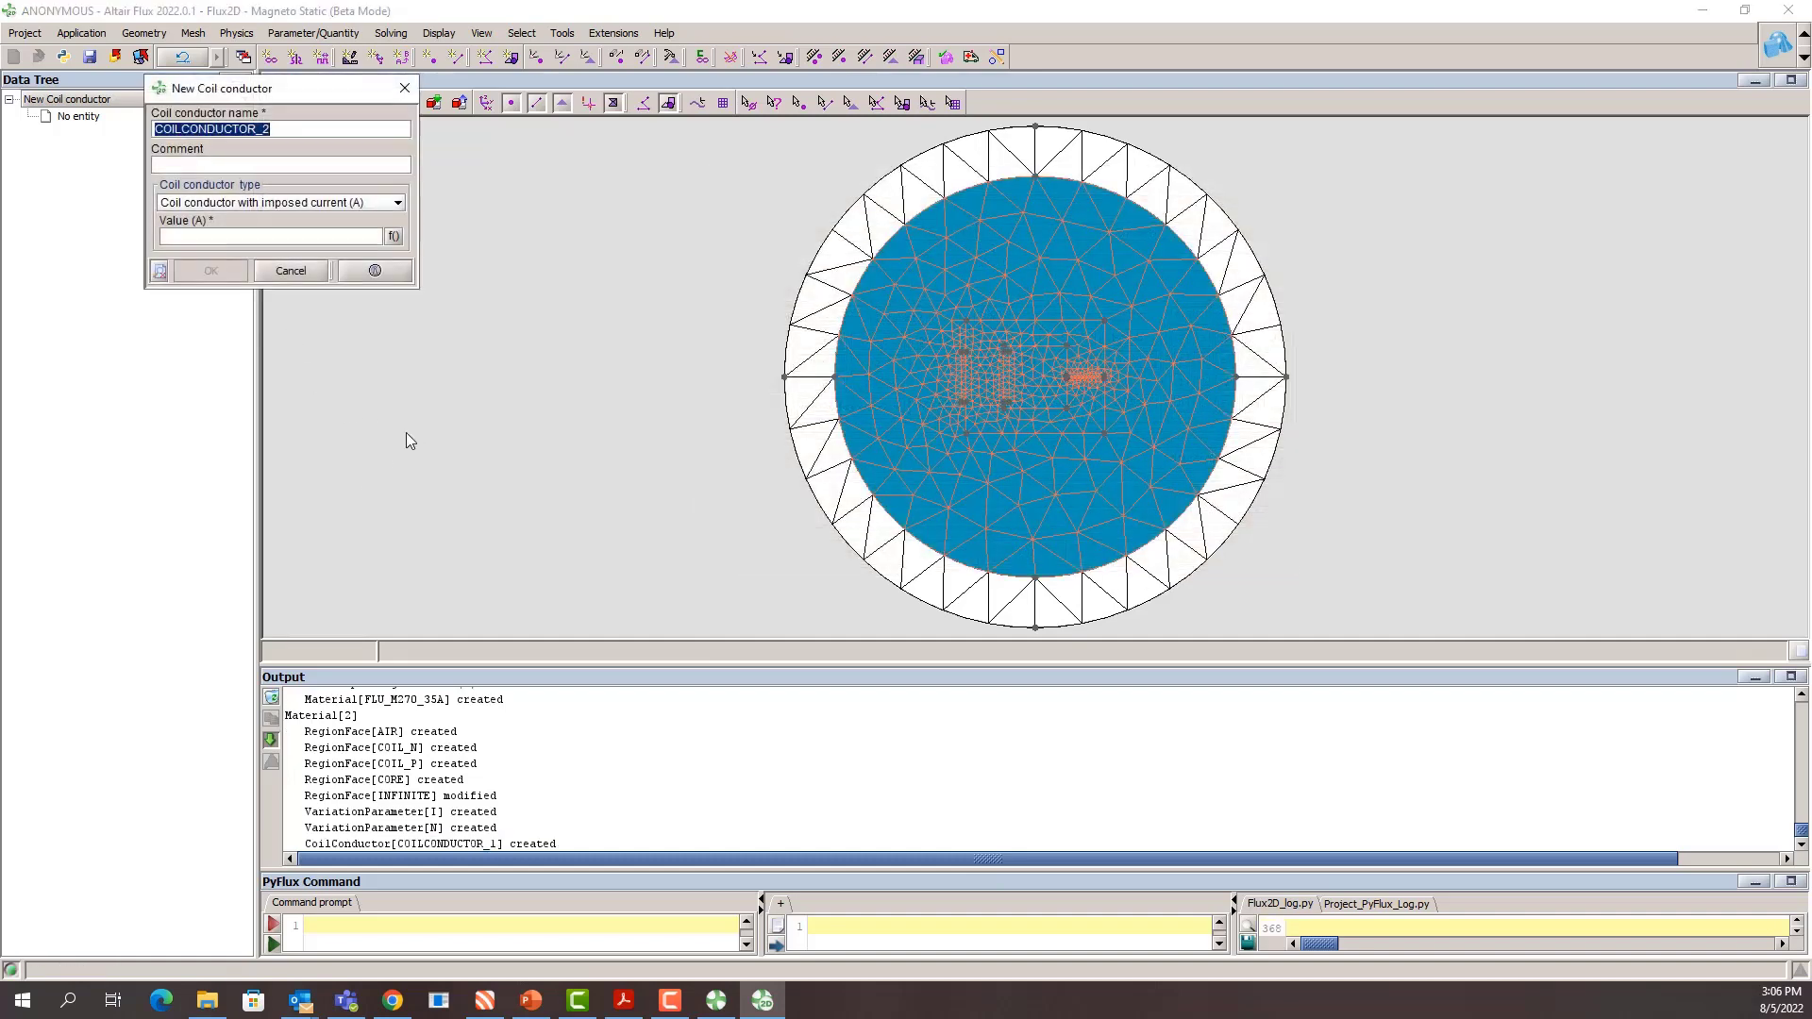
click(291, 271)
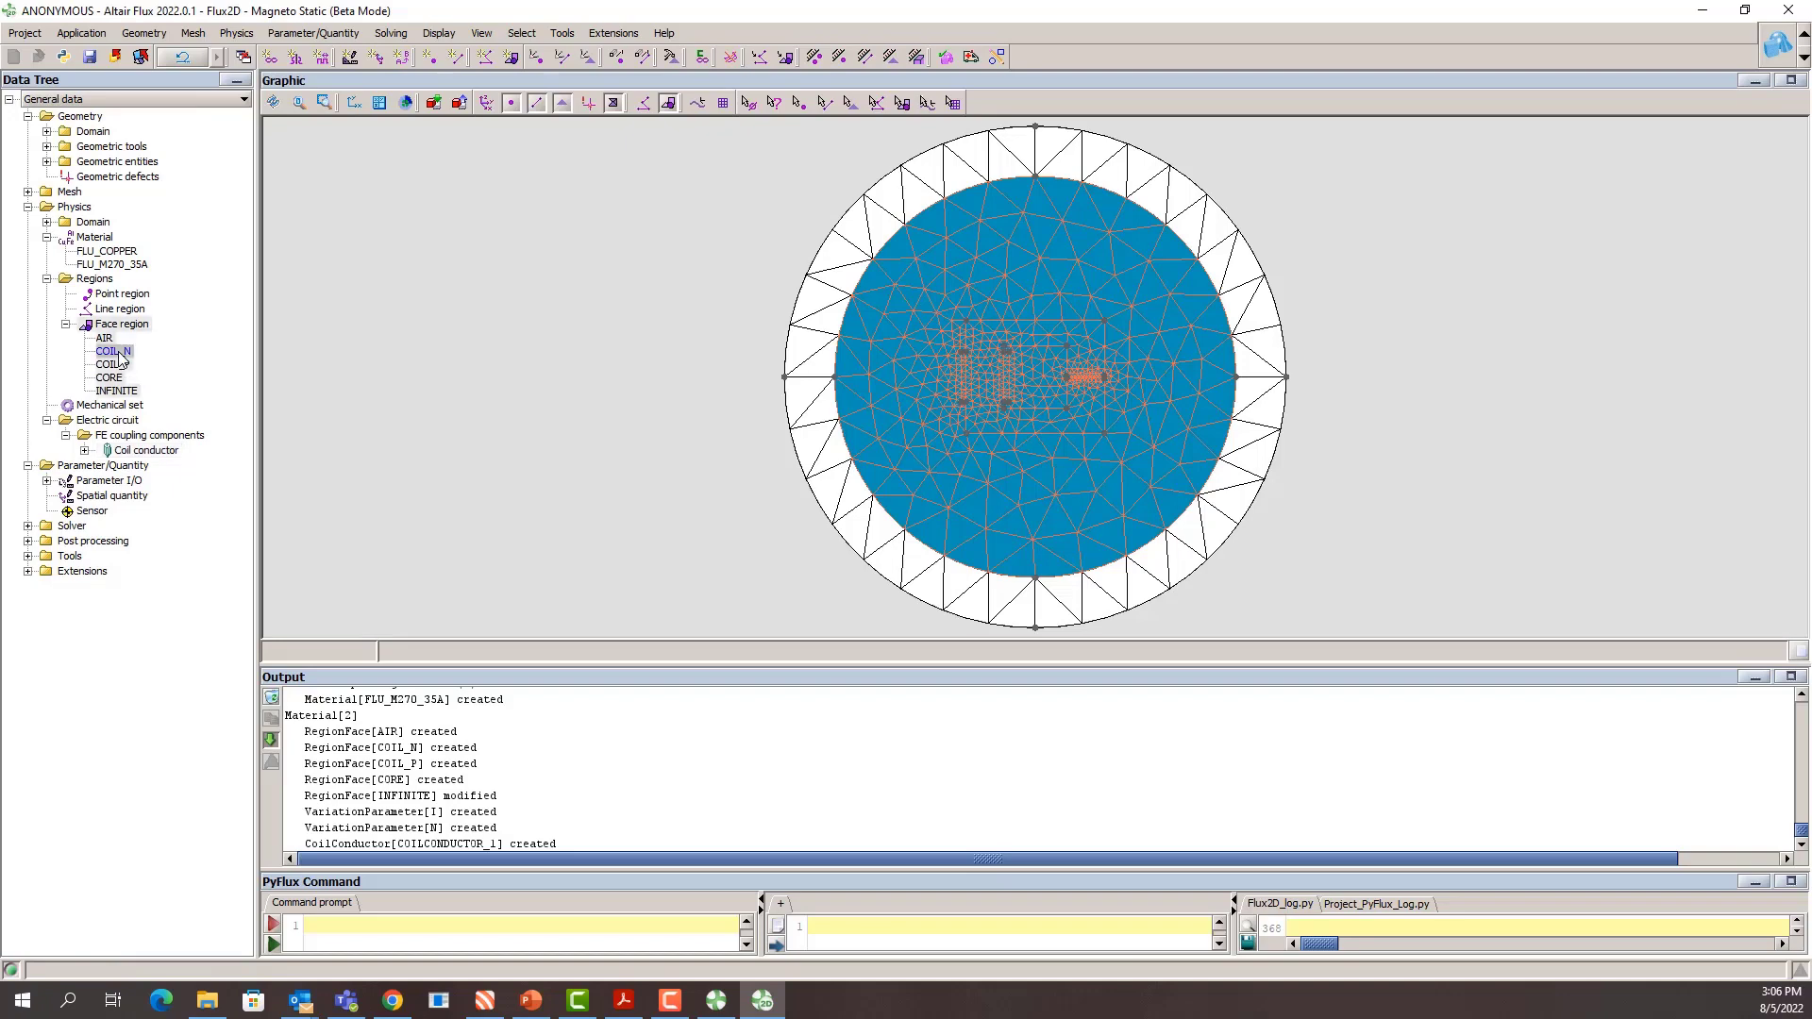
Step: Make COIL_N a negative-orientation coil conductor region on COILCONDUCTOR_1 with N turns
click(252, 224)
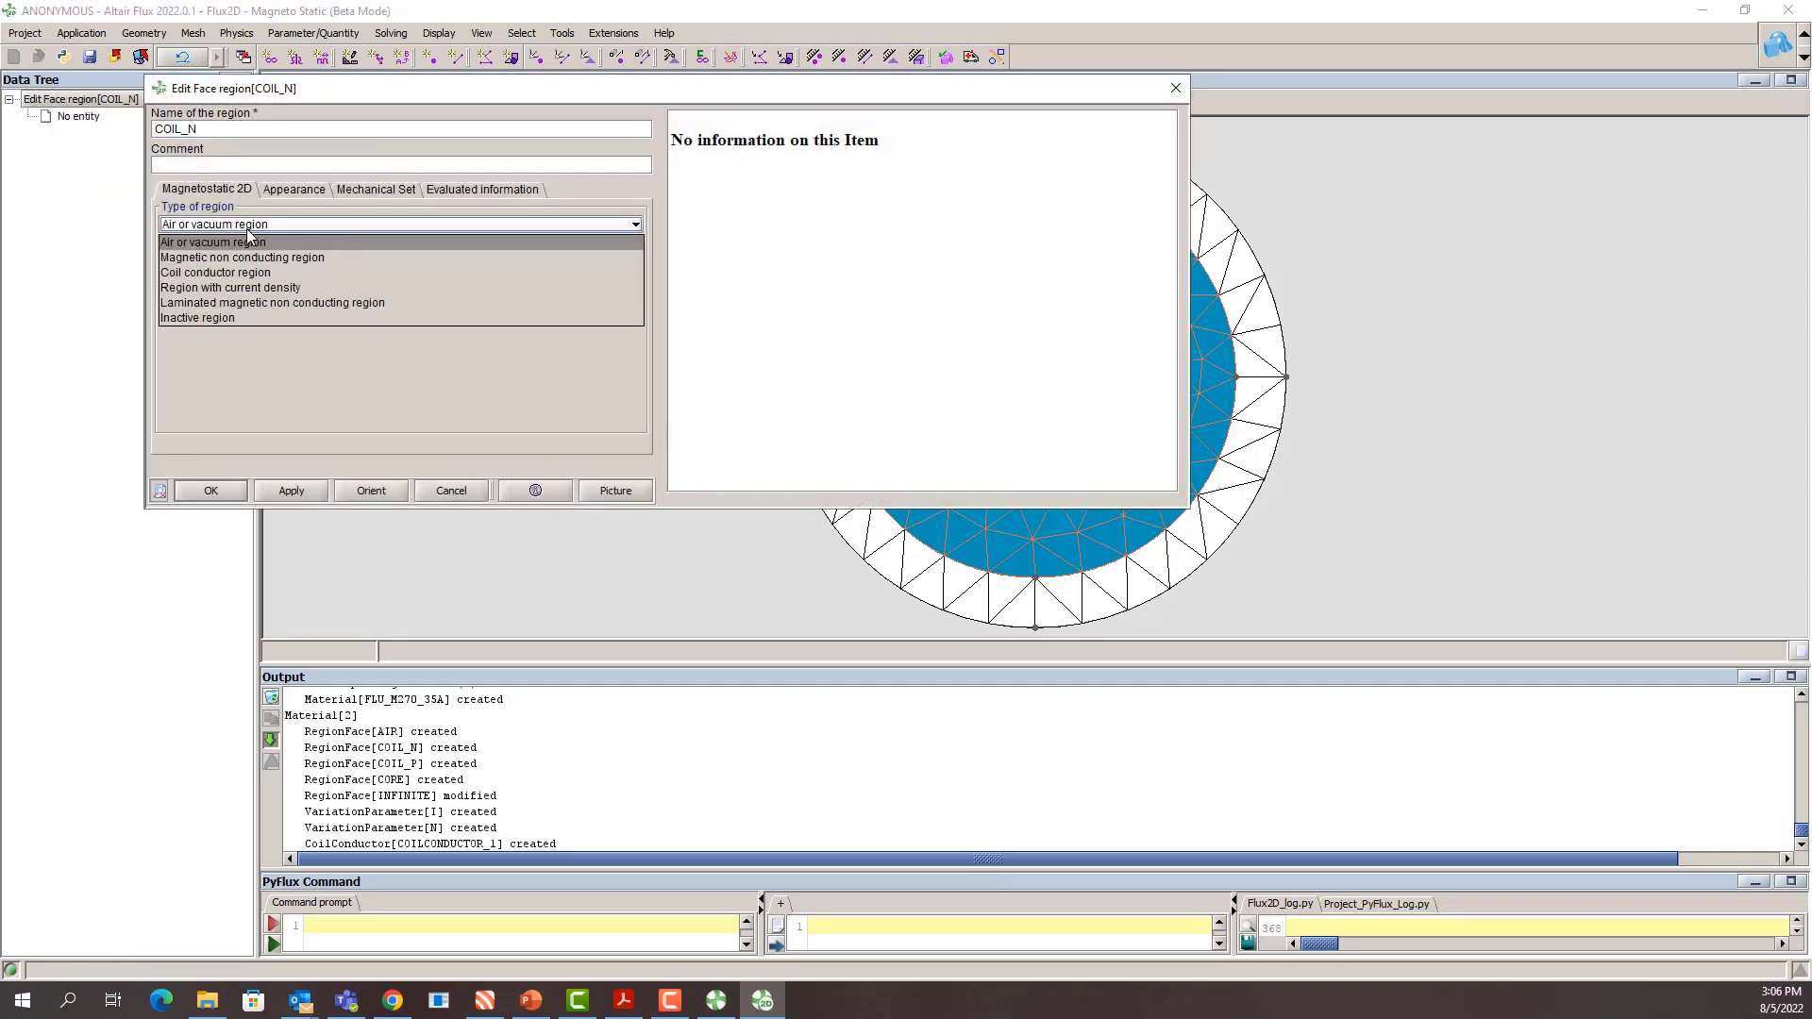
click(239, 272)
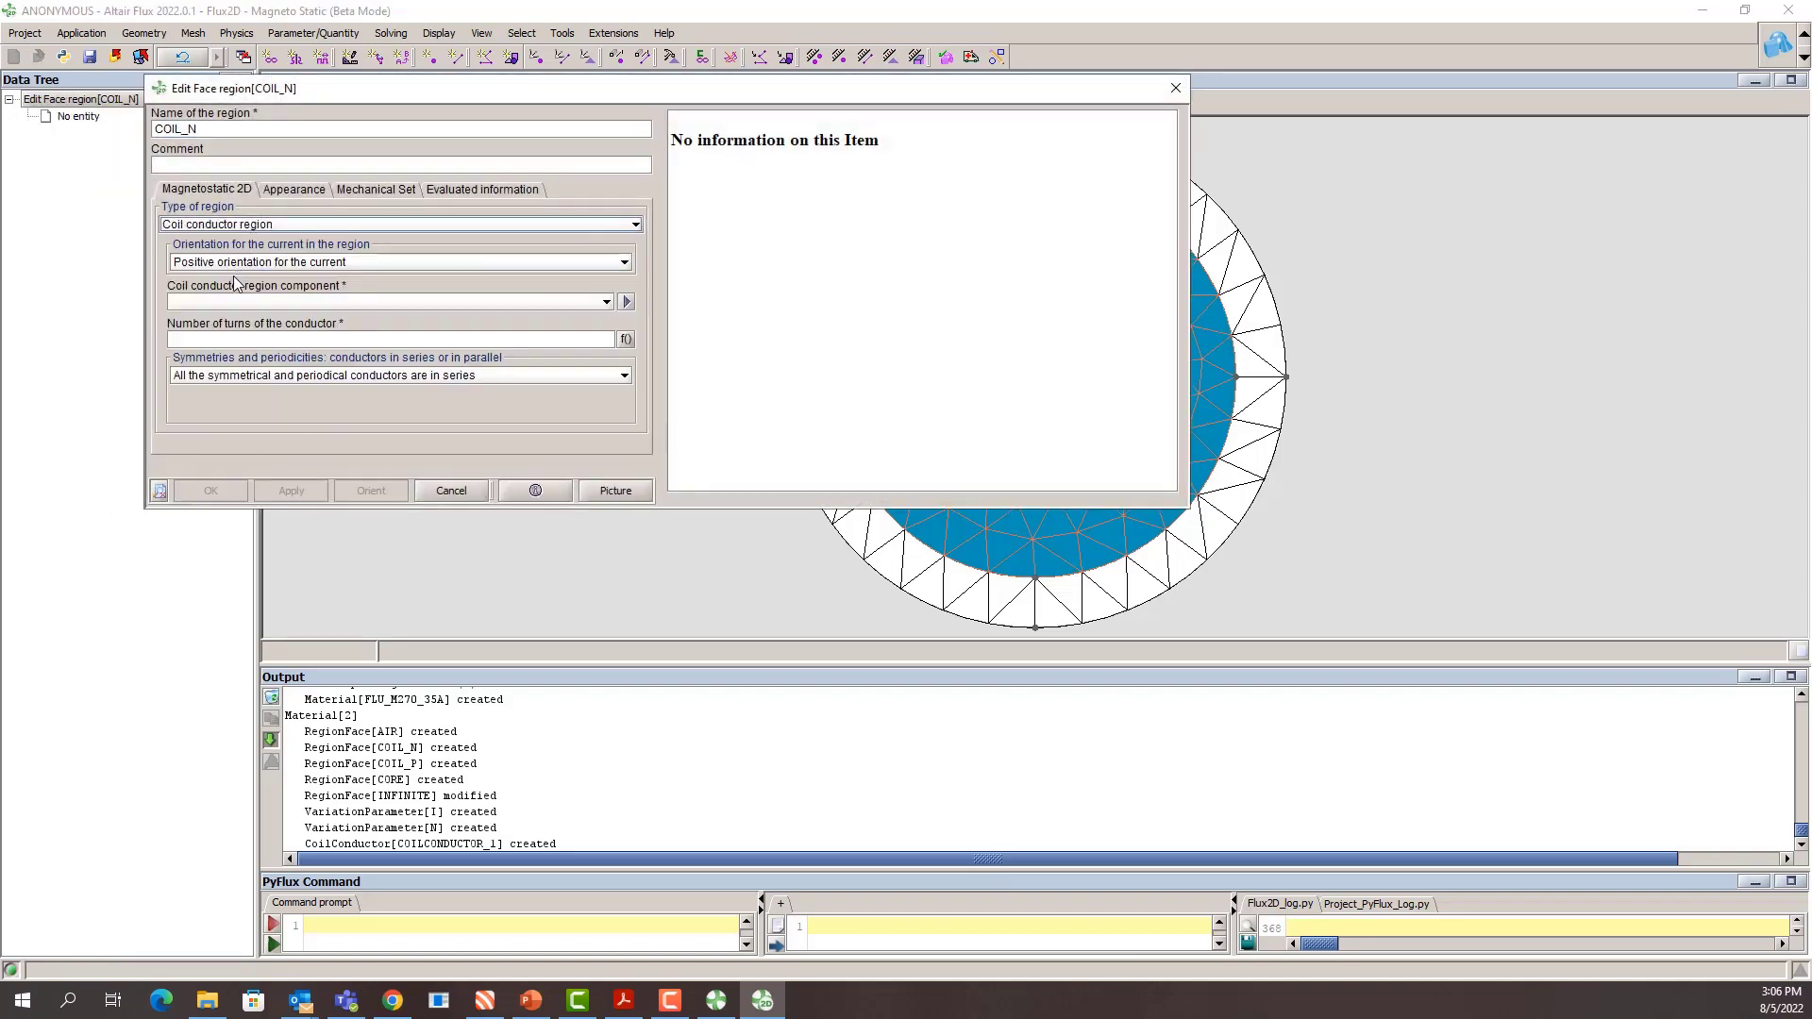
click(240, 262)
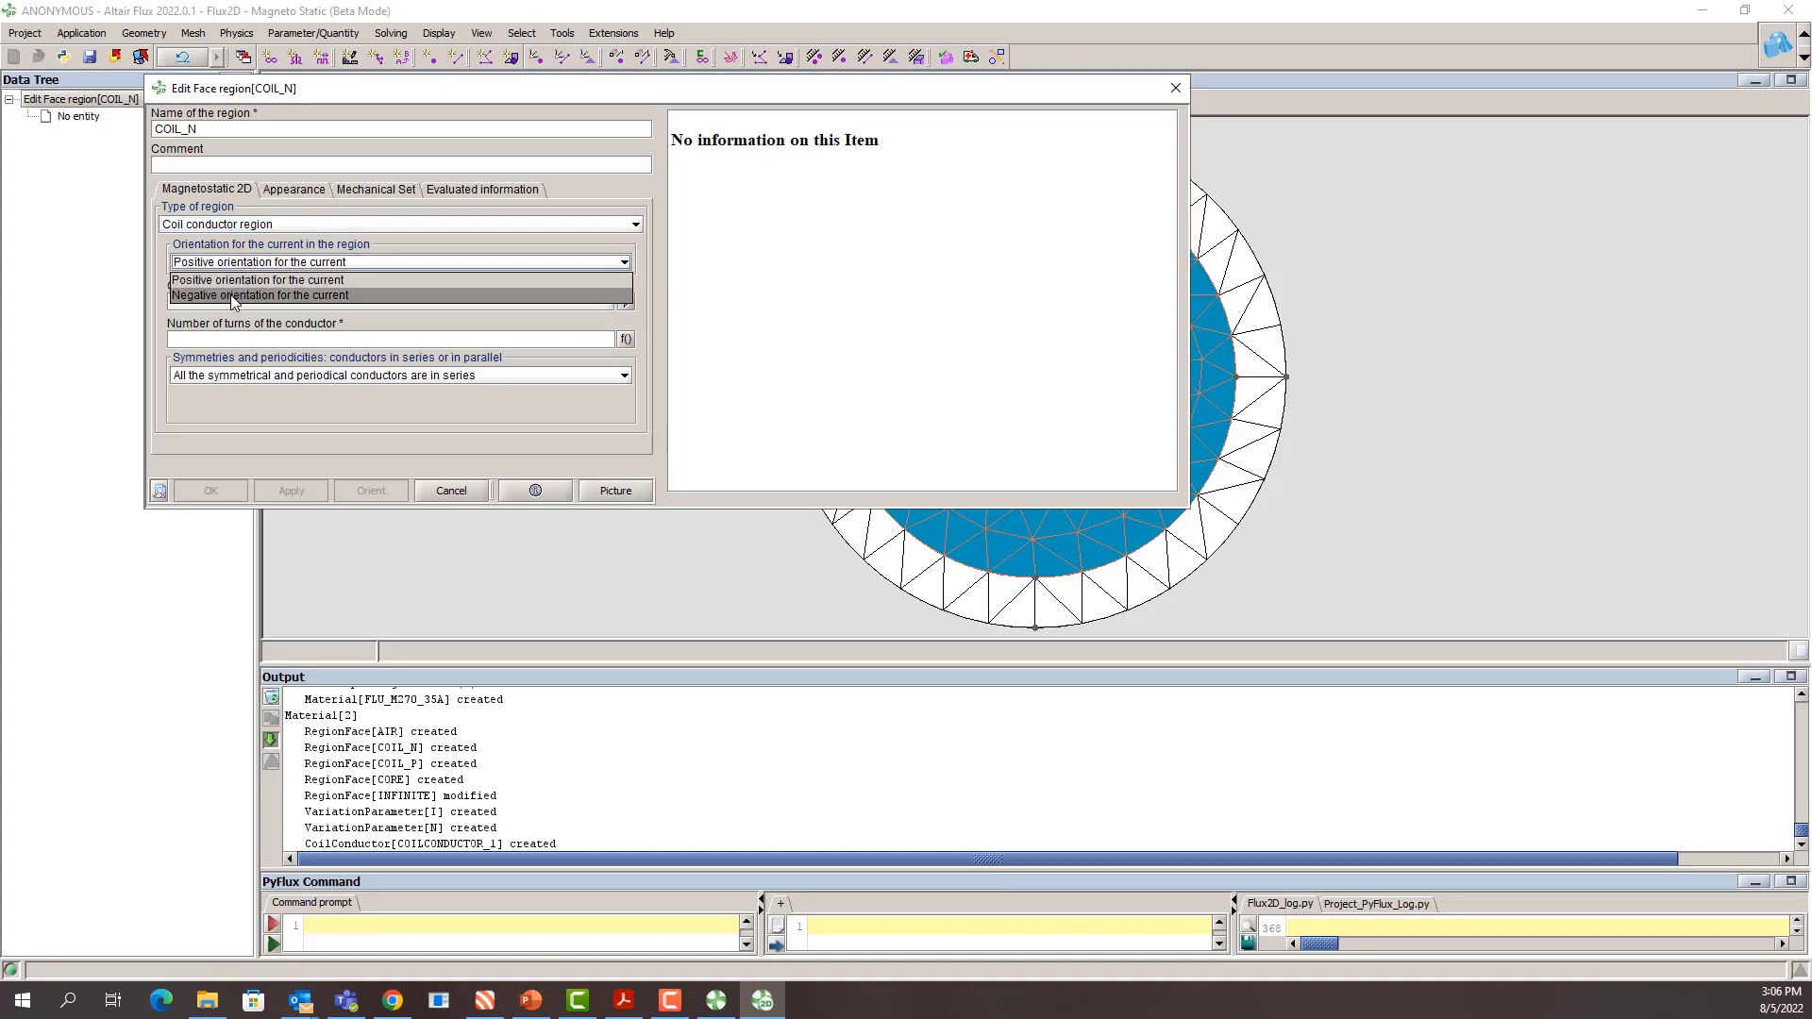
click(230, 294)
click(229, 302)
click(229, 334)
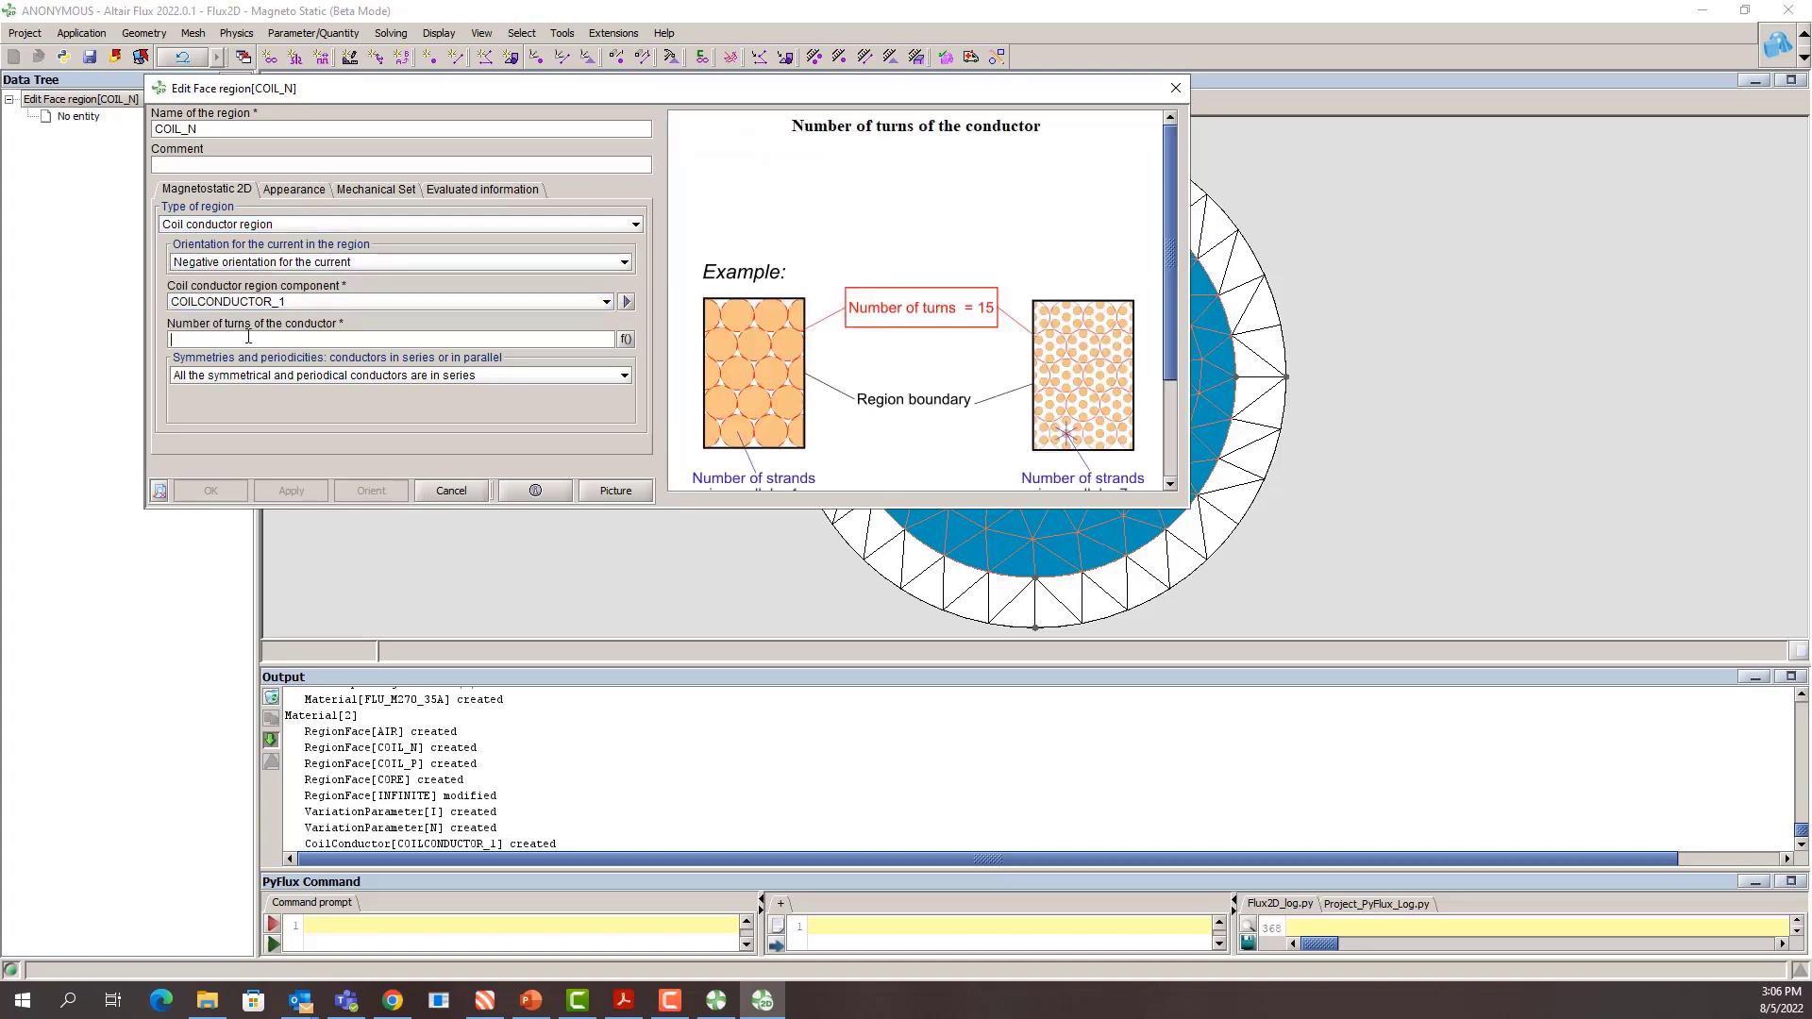
click(625, 338)
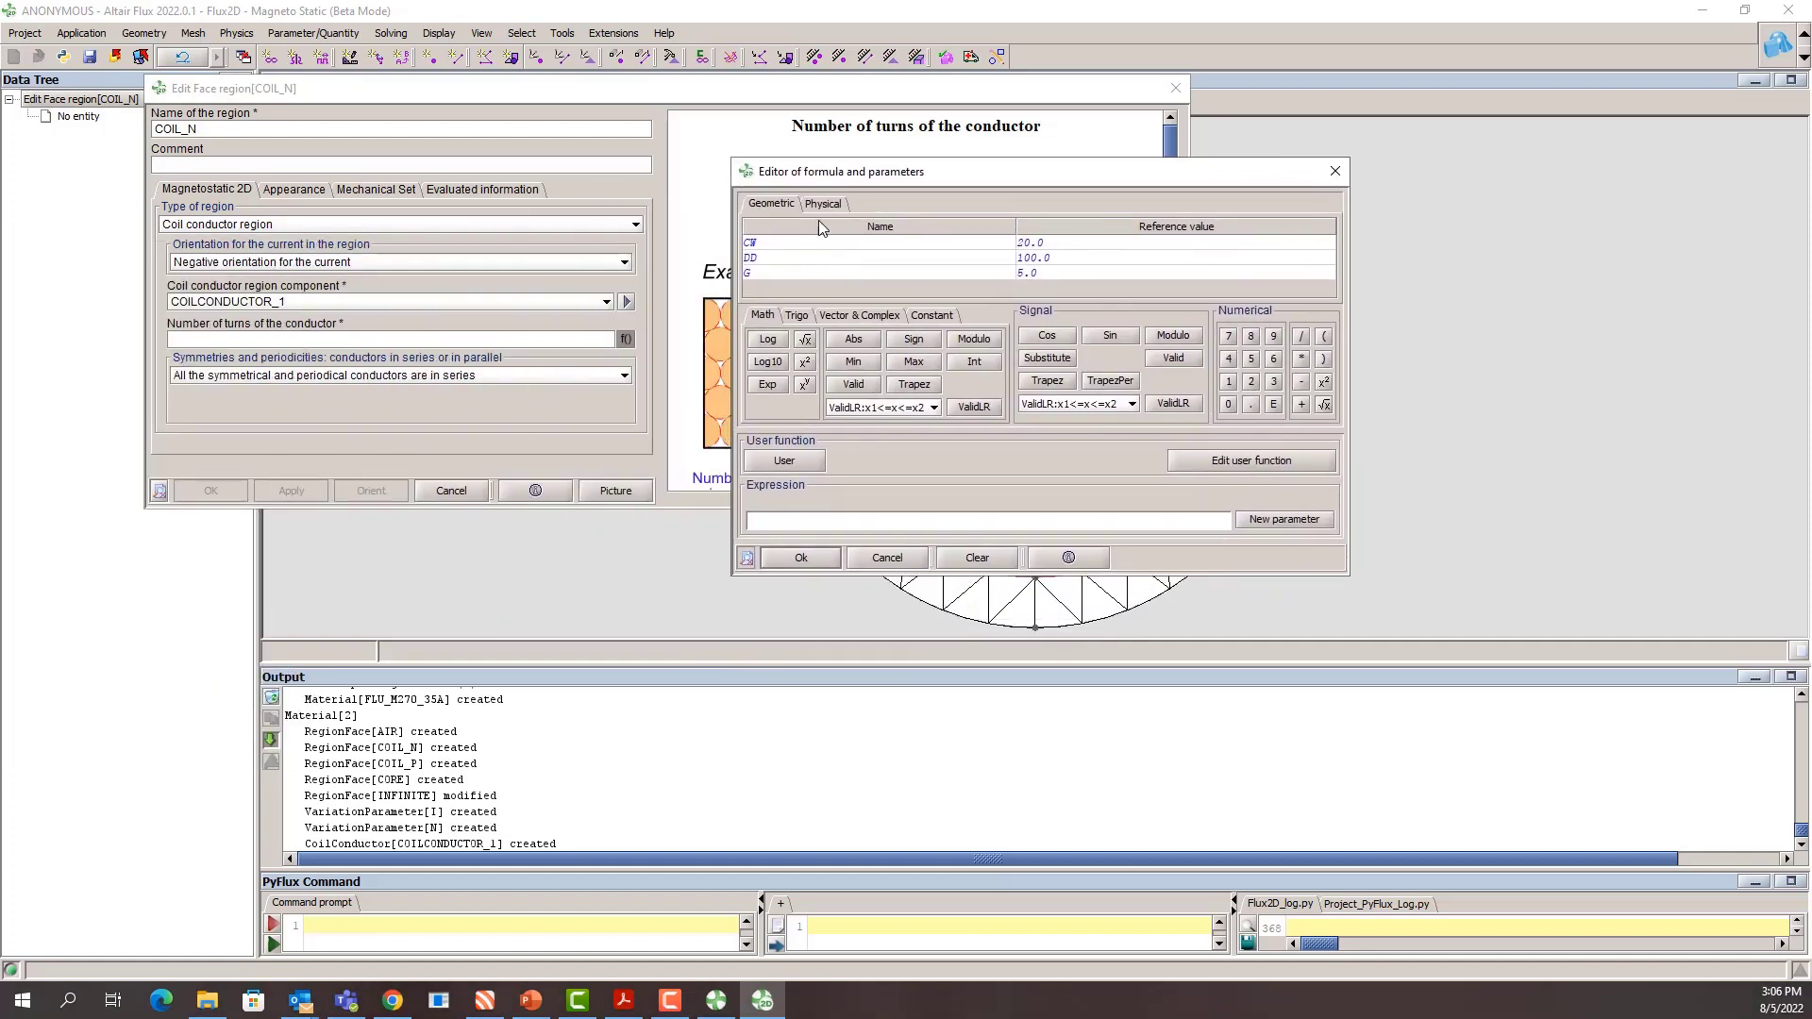
click(825, 205)
double_click(754, 257)
click(800, 557)
click(212, 491)
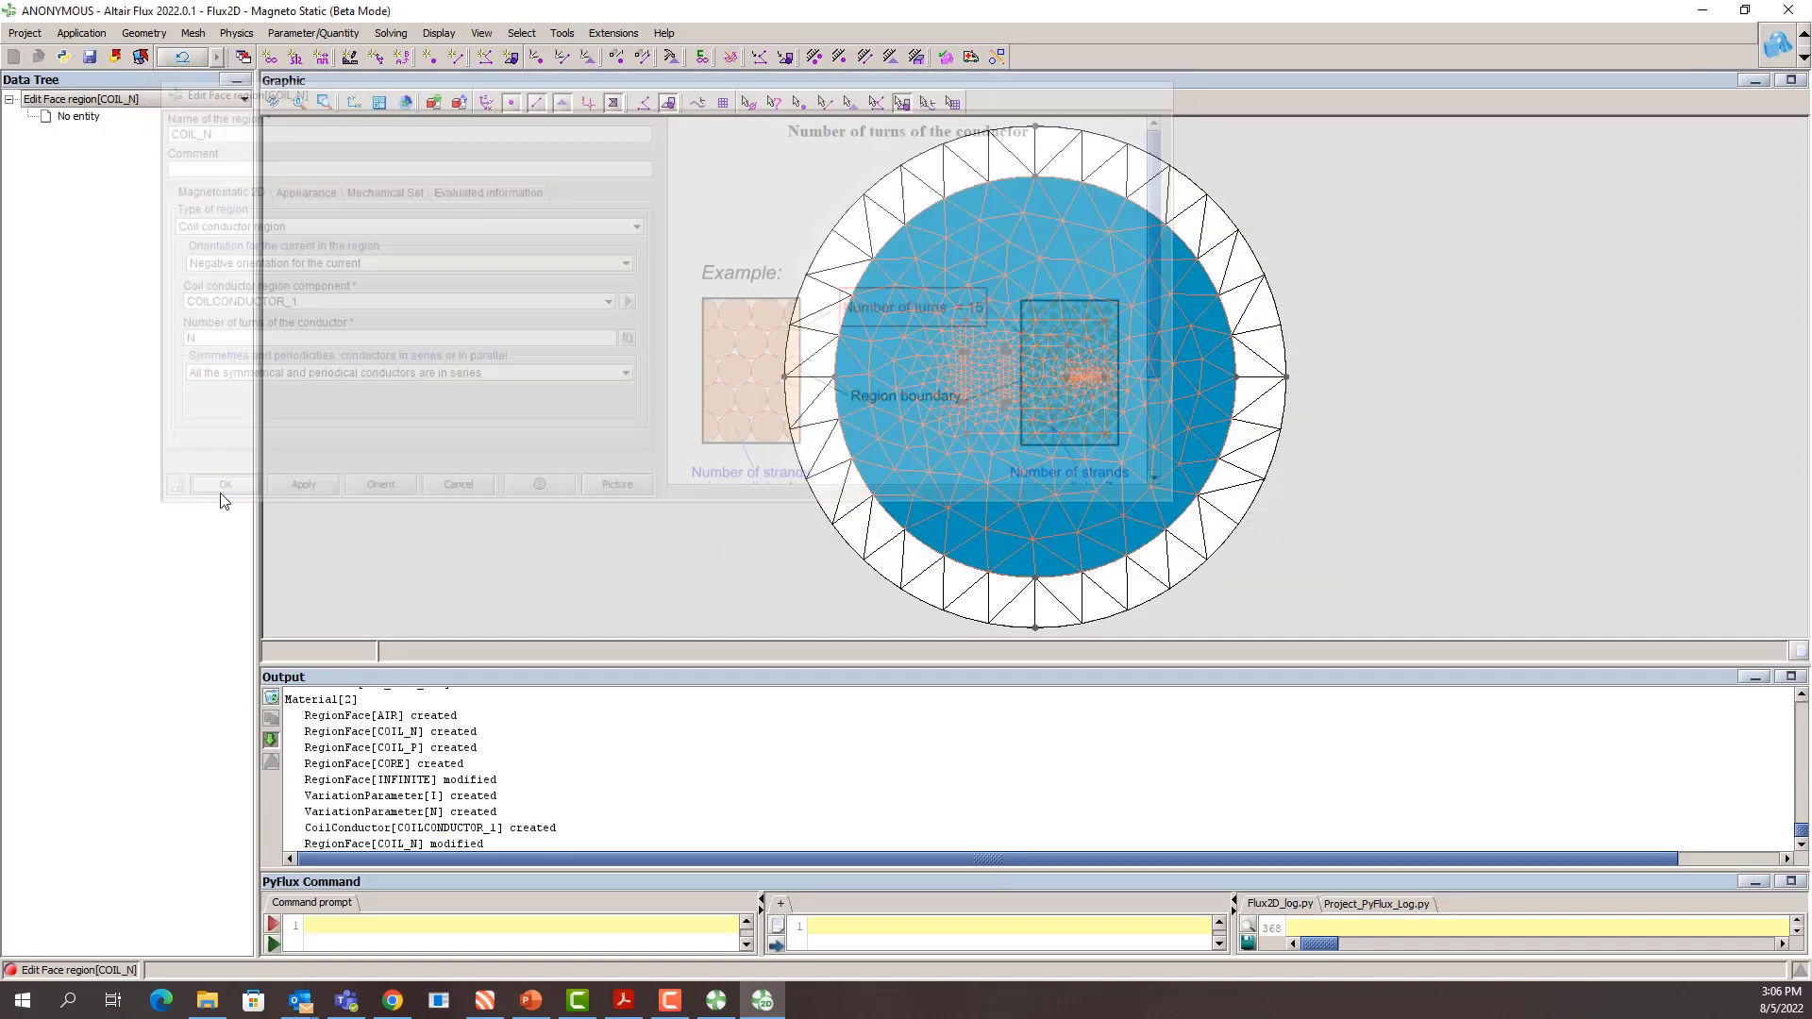
Step: Make COIL_P a coil conductor region linked to COILCONDUCTOR_1
double_click(113, 364)
click(248, 225)
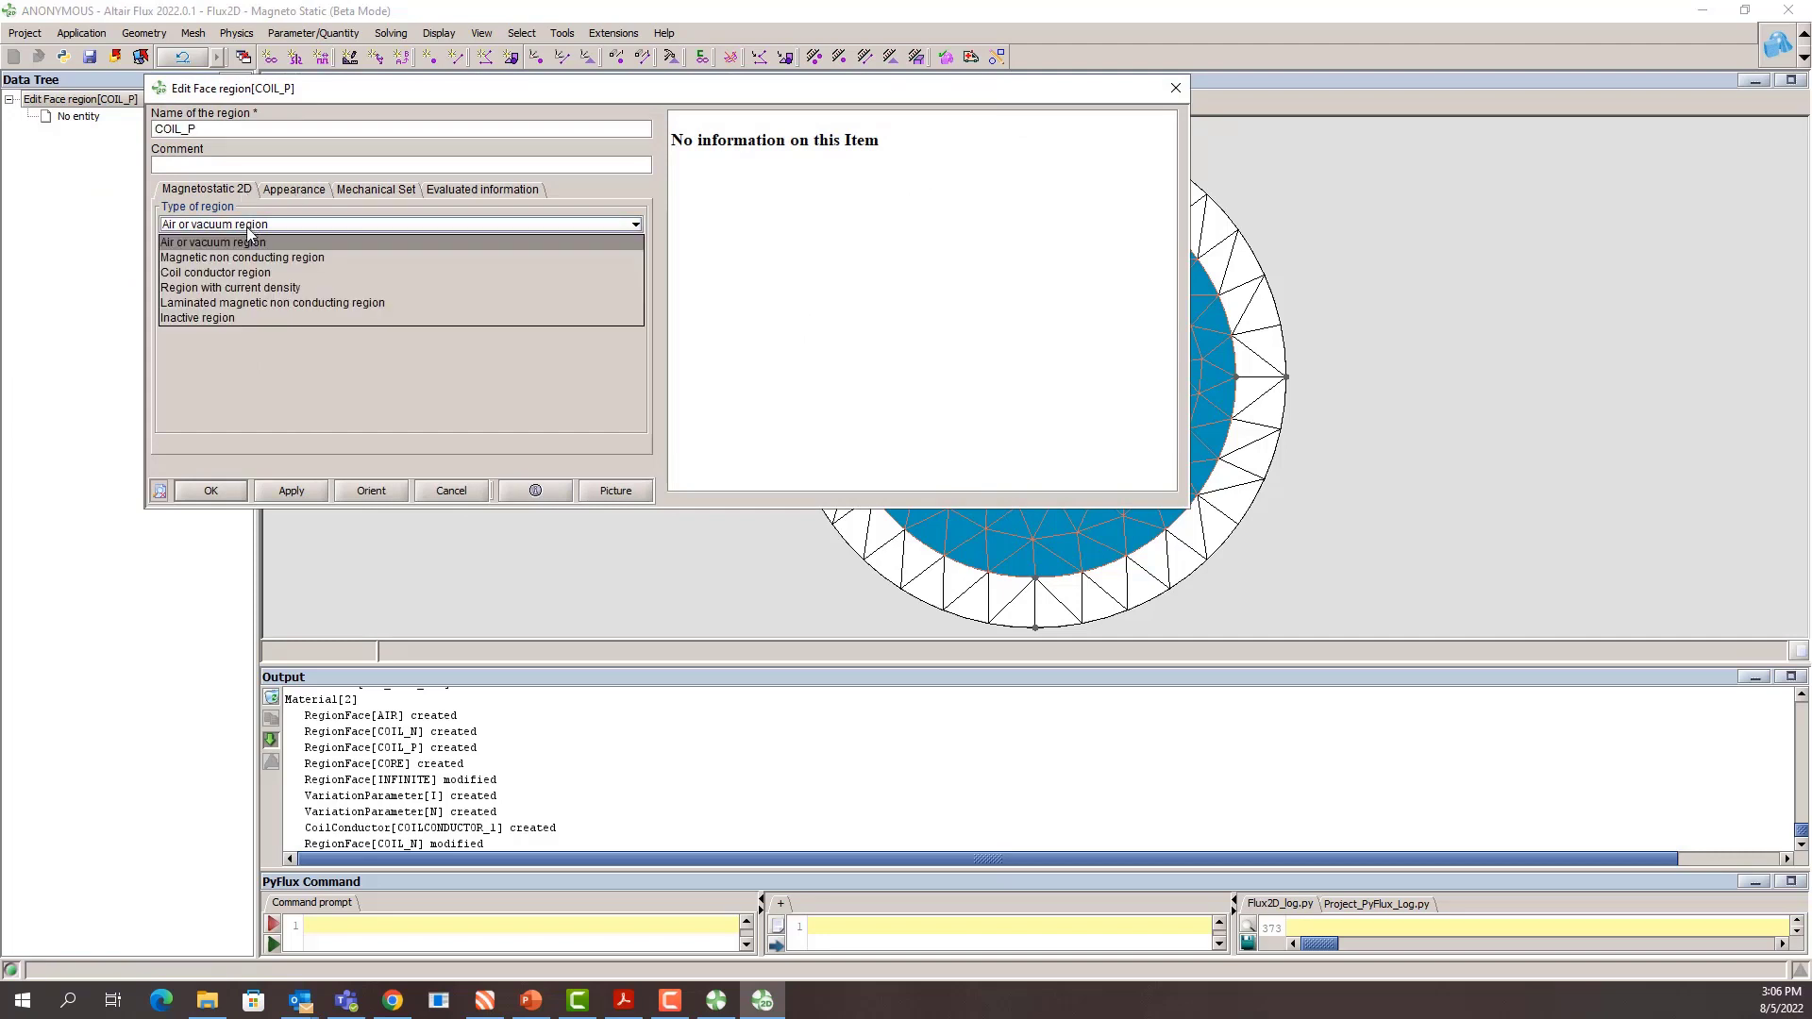
click(235, 273)
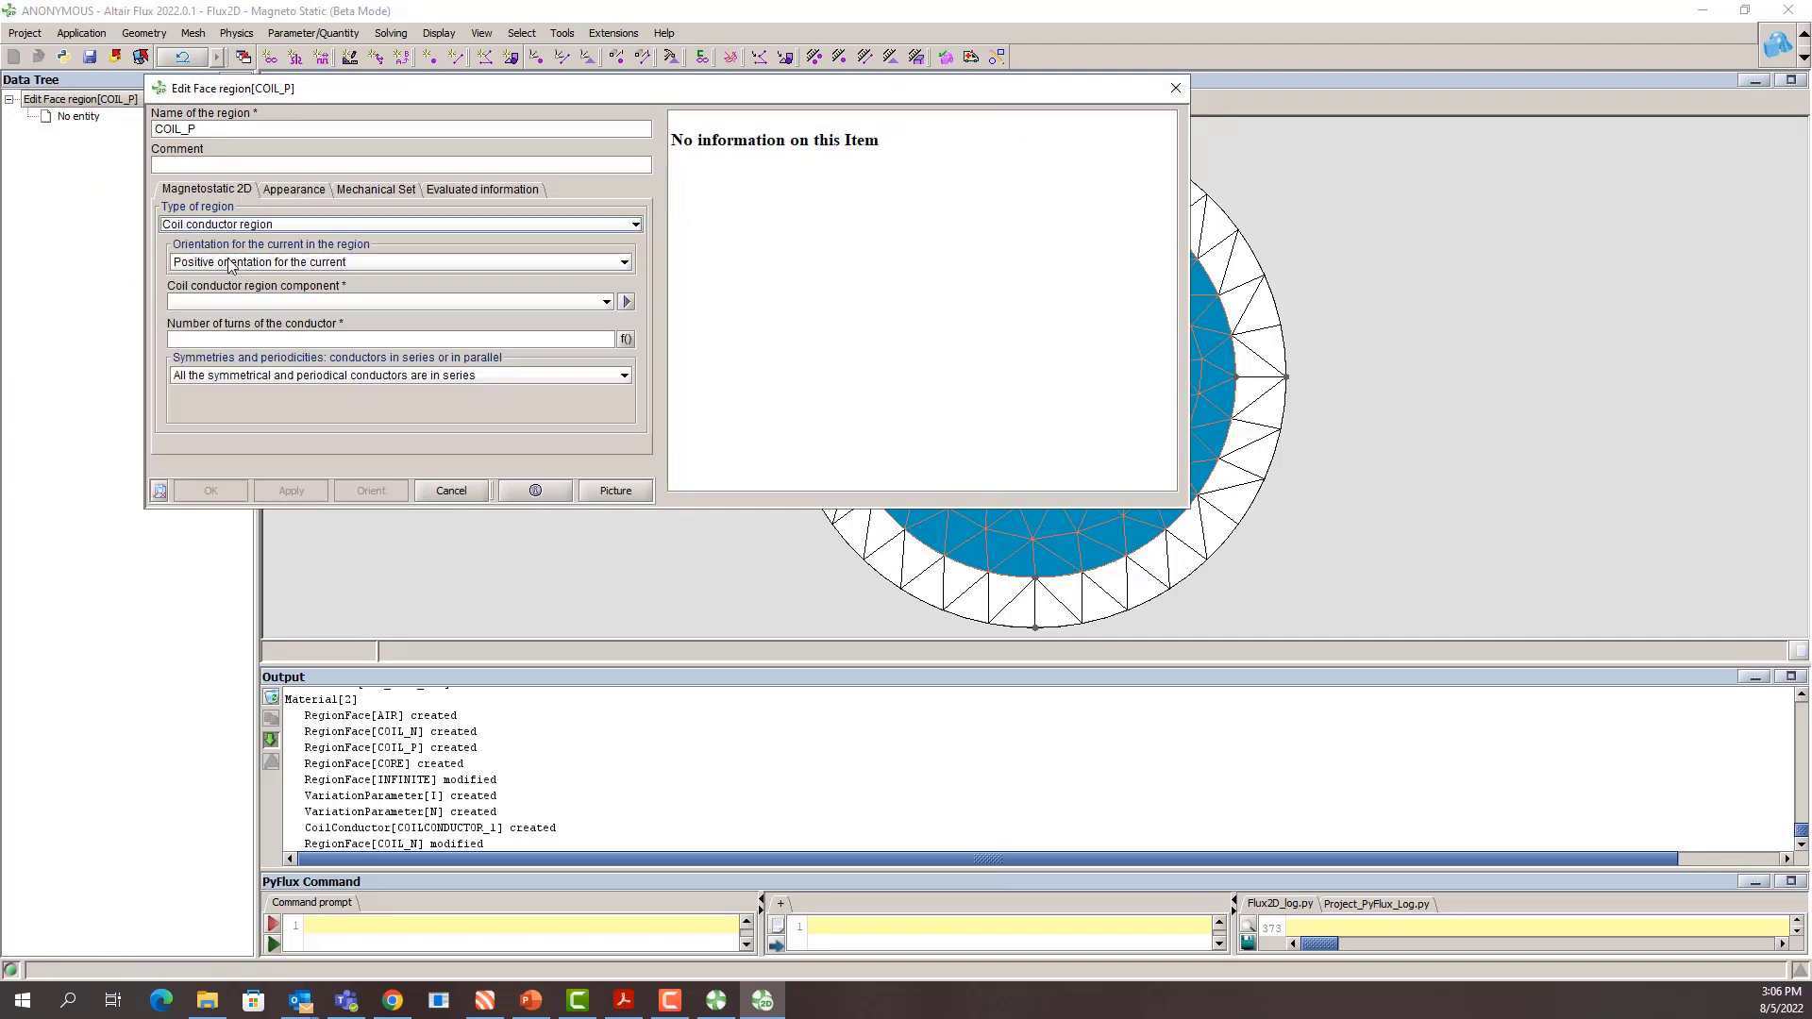
click(212, 302)
click(216, 335)
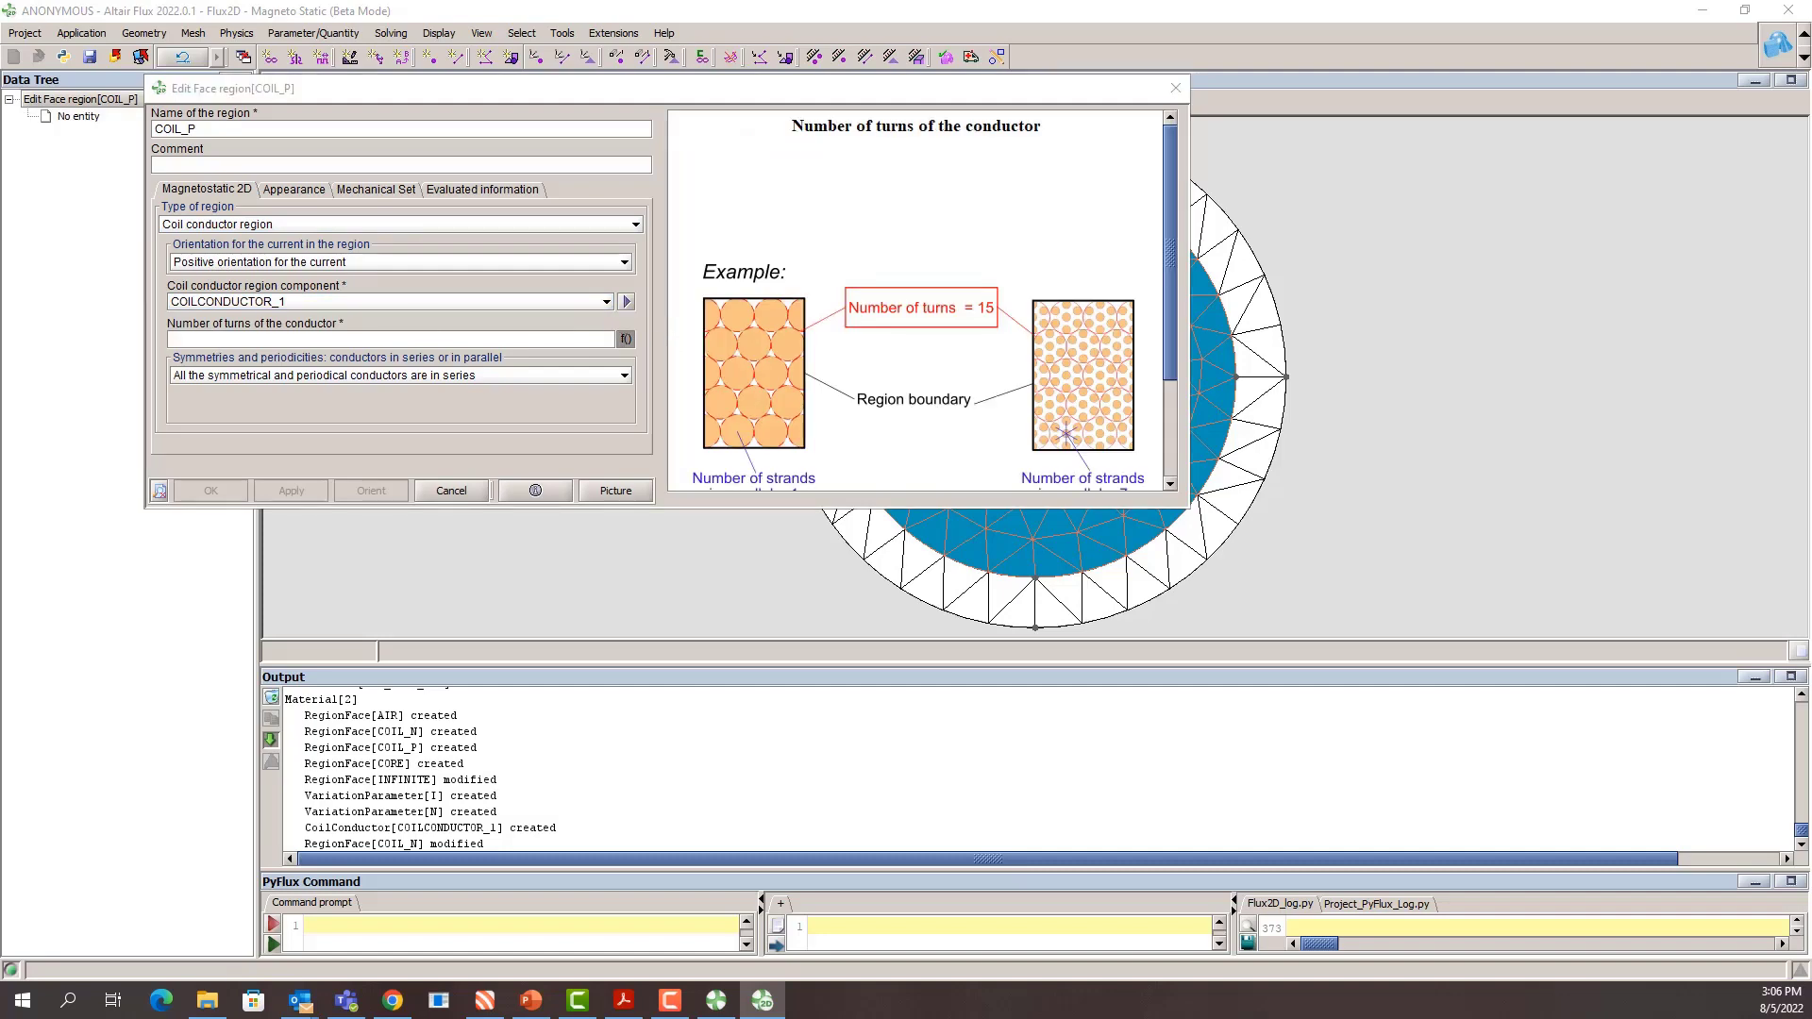
Step: Set COIL_P's number of turns to N and apply its positive-orientation settings
click(626, 338)
drag(788, 236, 1187, 161)
click(843, 184)
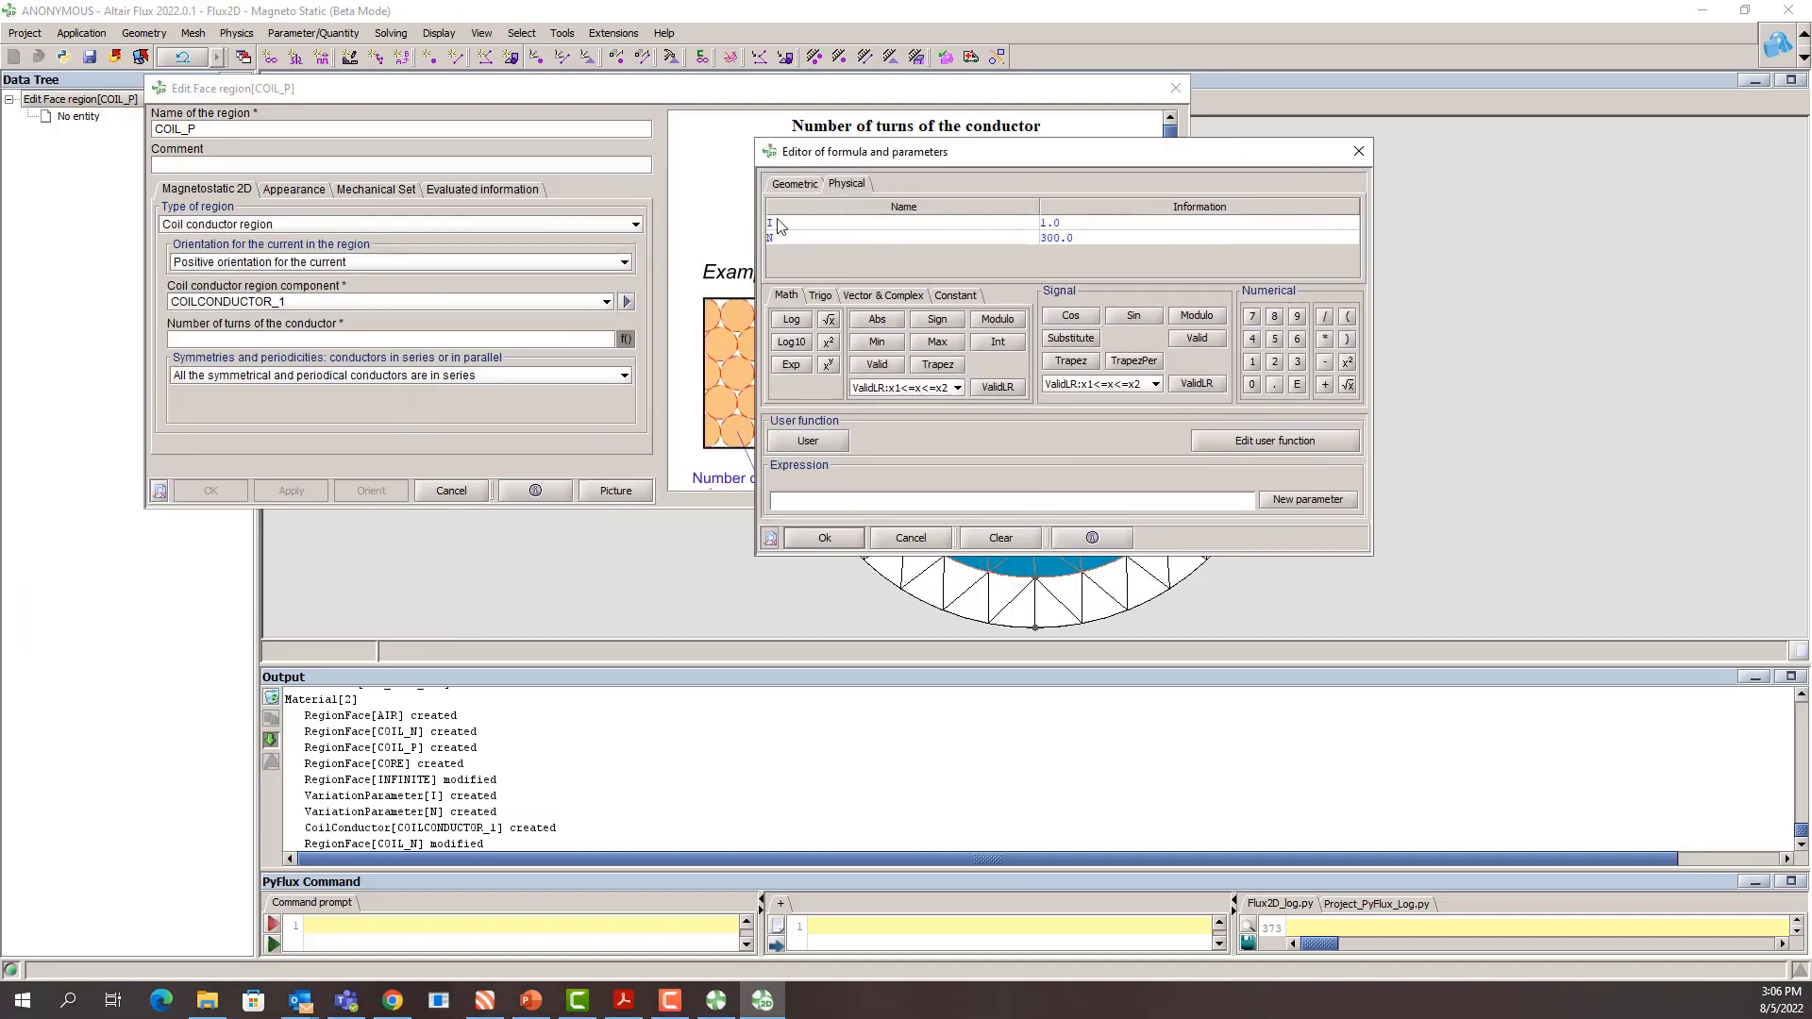
click(808, 534)
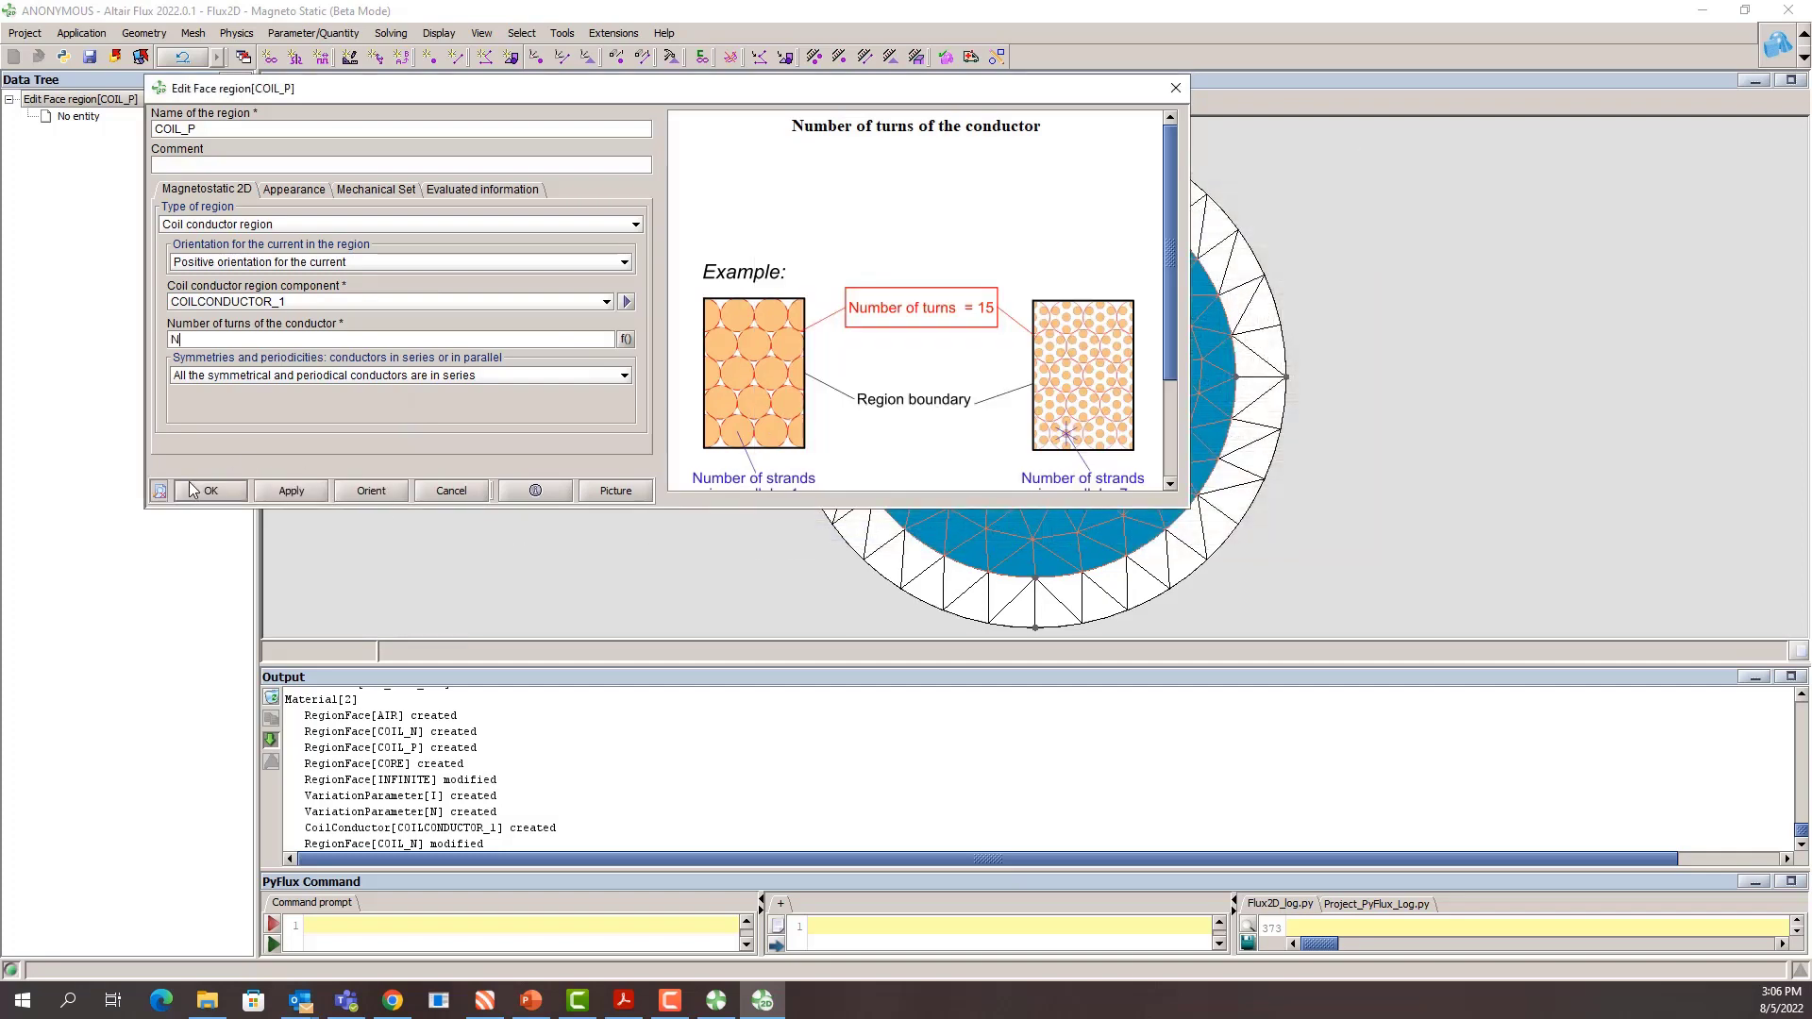
click(213, 494)
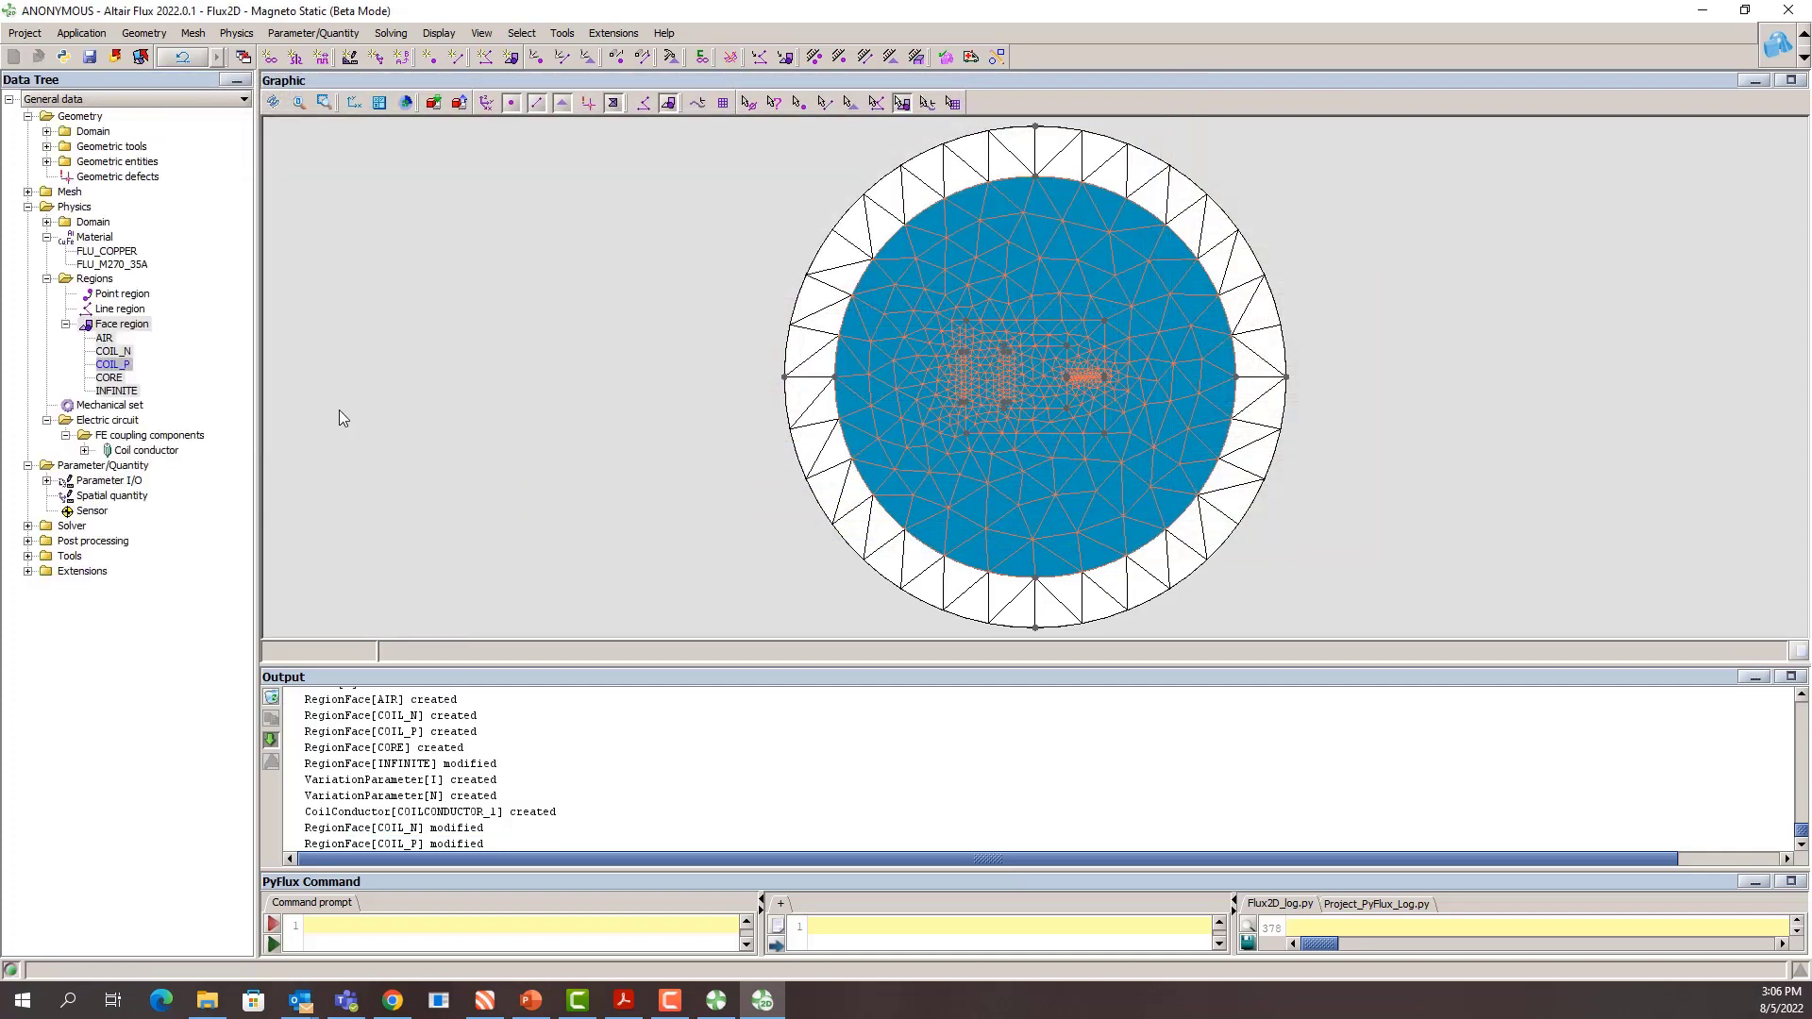
click(395, 387)
key(alt+Tab)
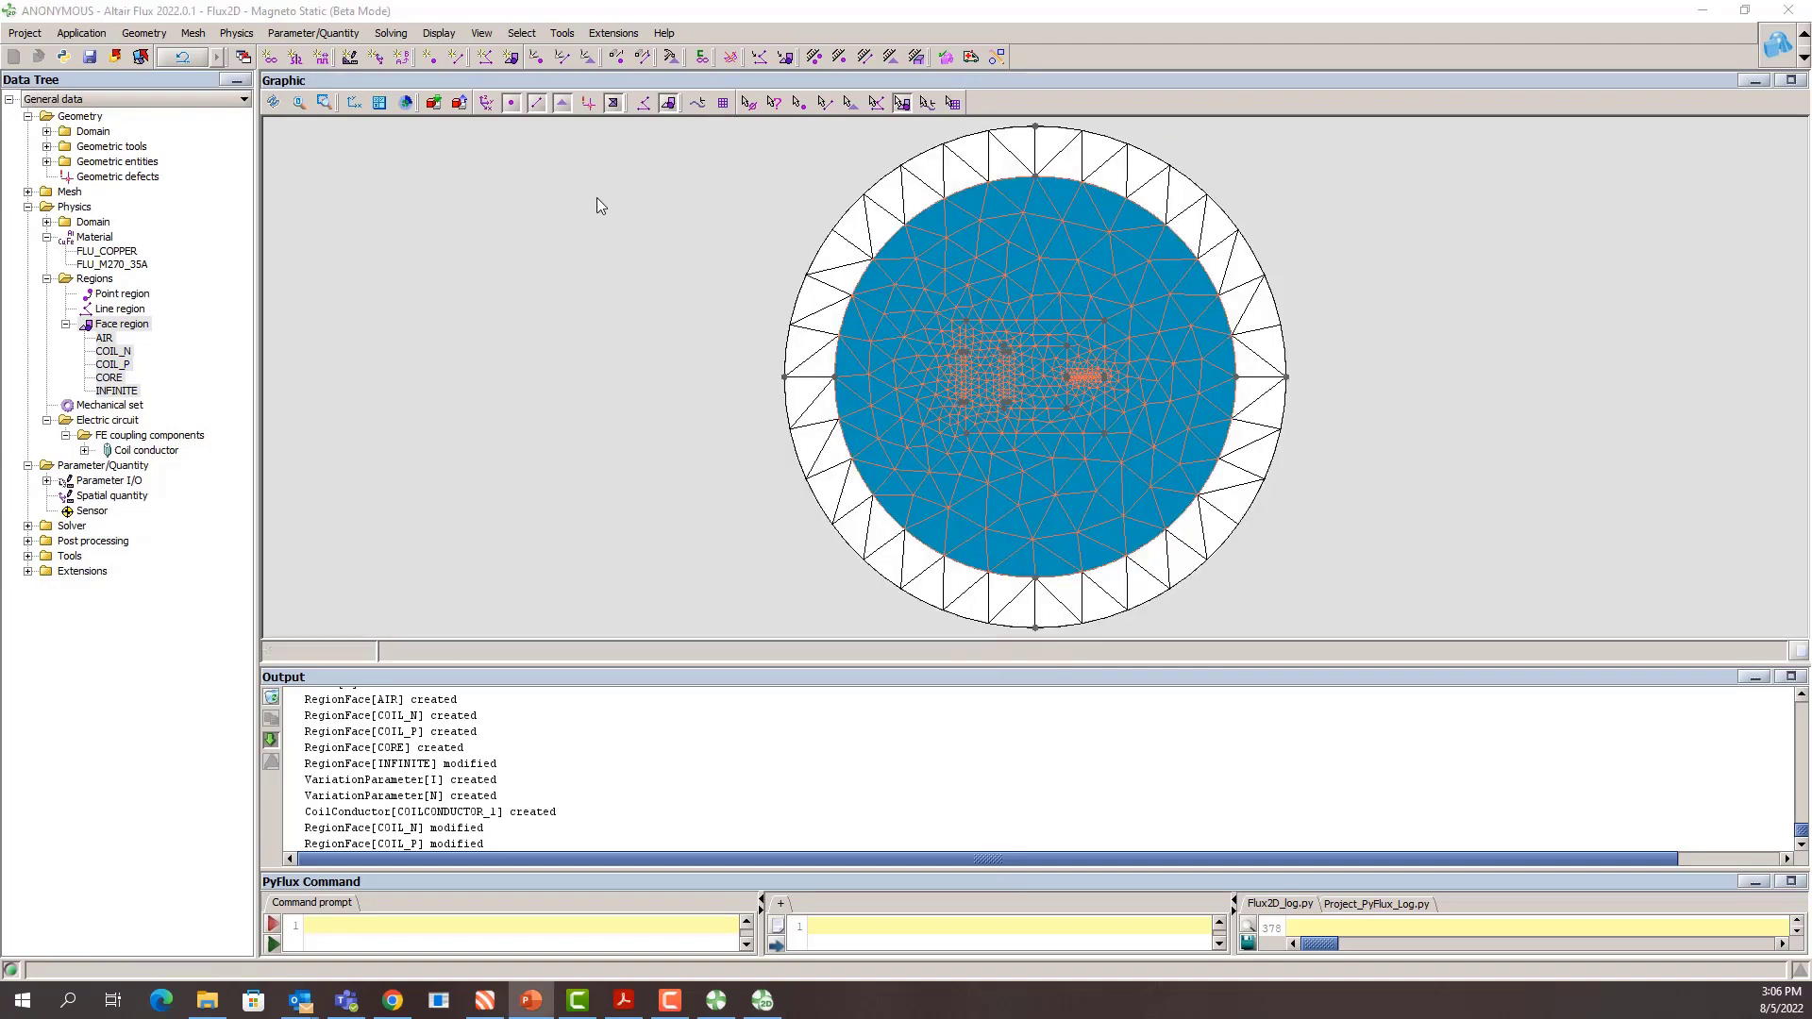
Step: Hide the mesh, switch to face picking, and select the circular face around the core
click(487, 358)
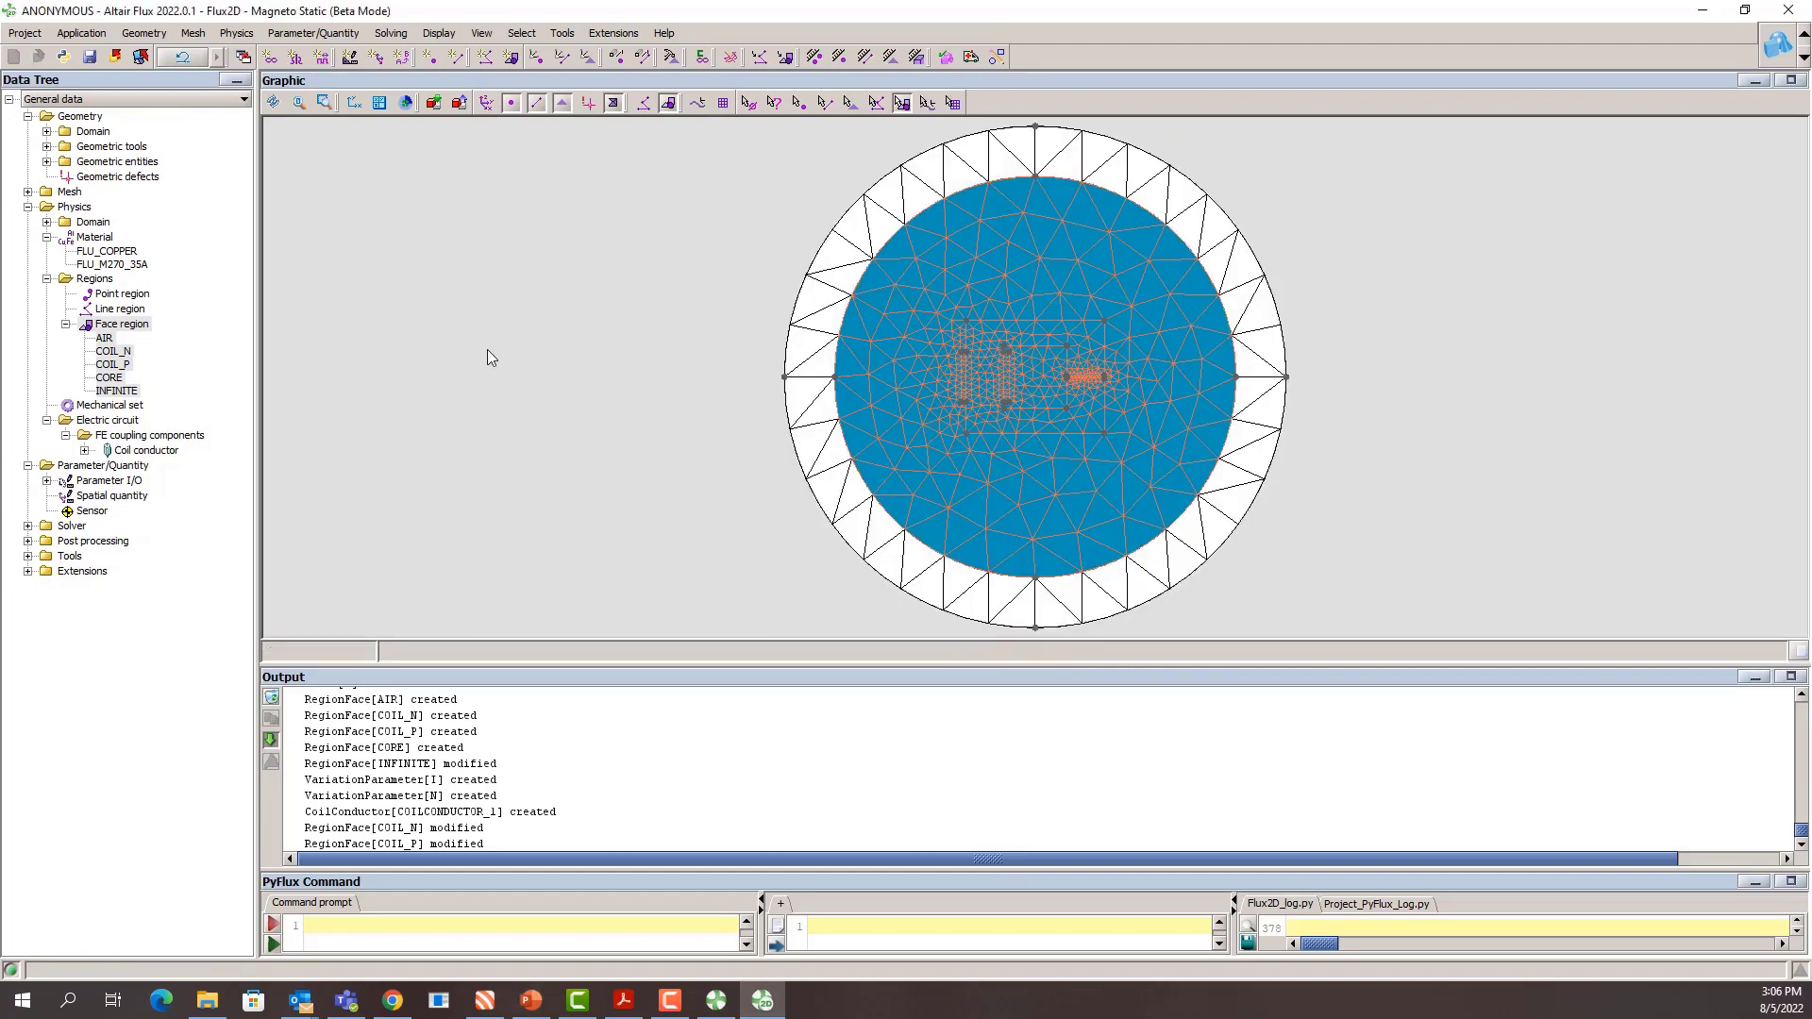
click(611, 107)
scroll(946, 439, up, 1)
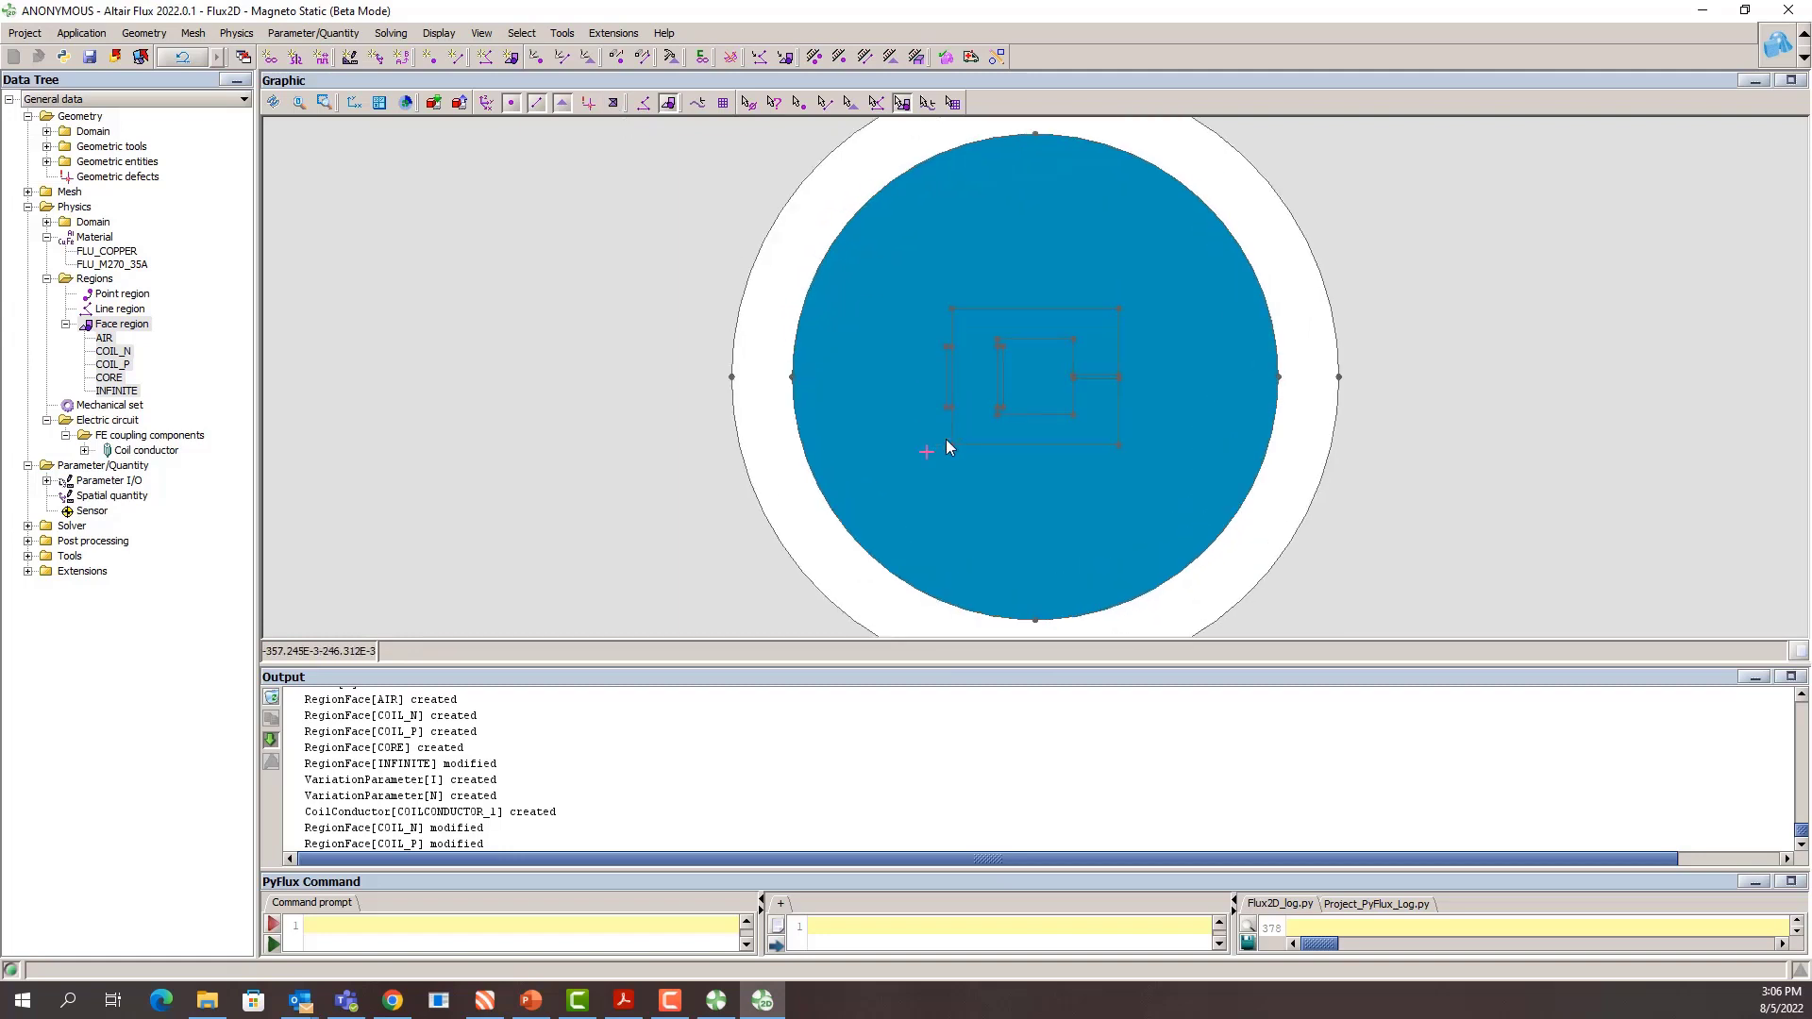
click(850, 102)
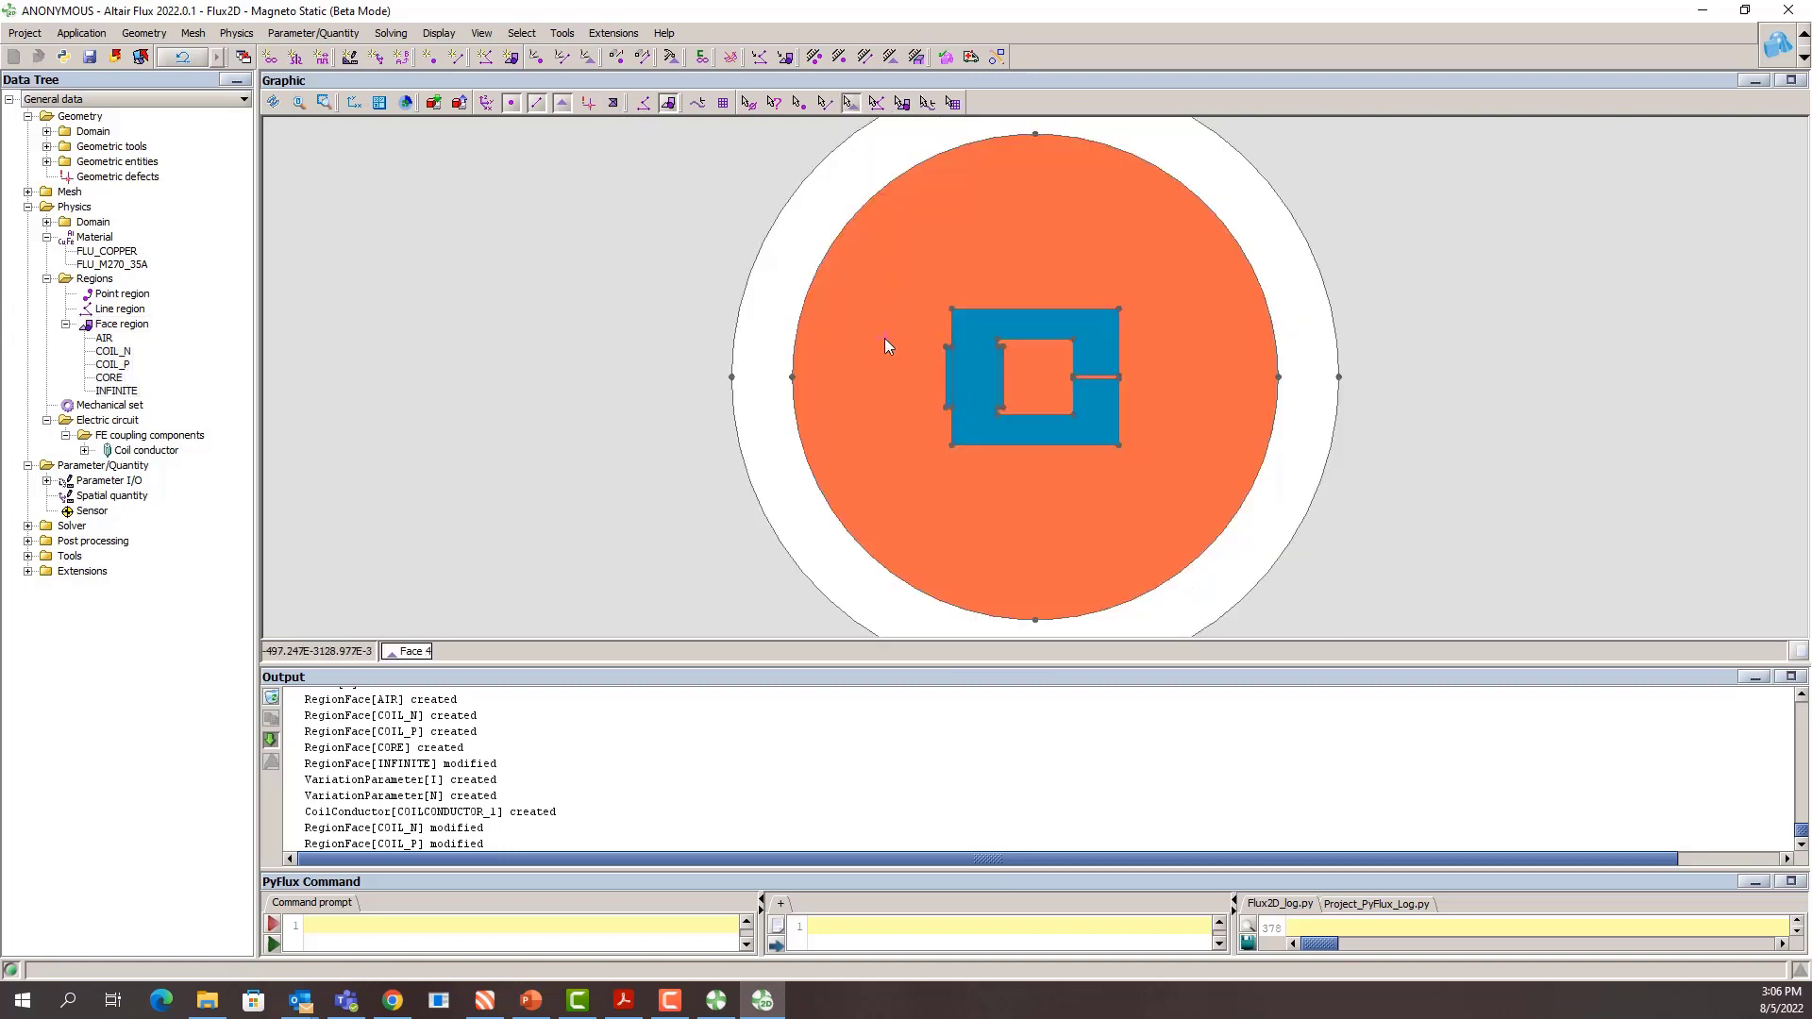
click(853, 324)
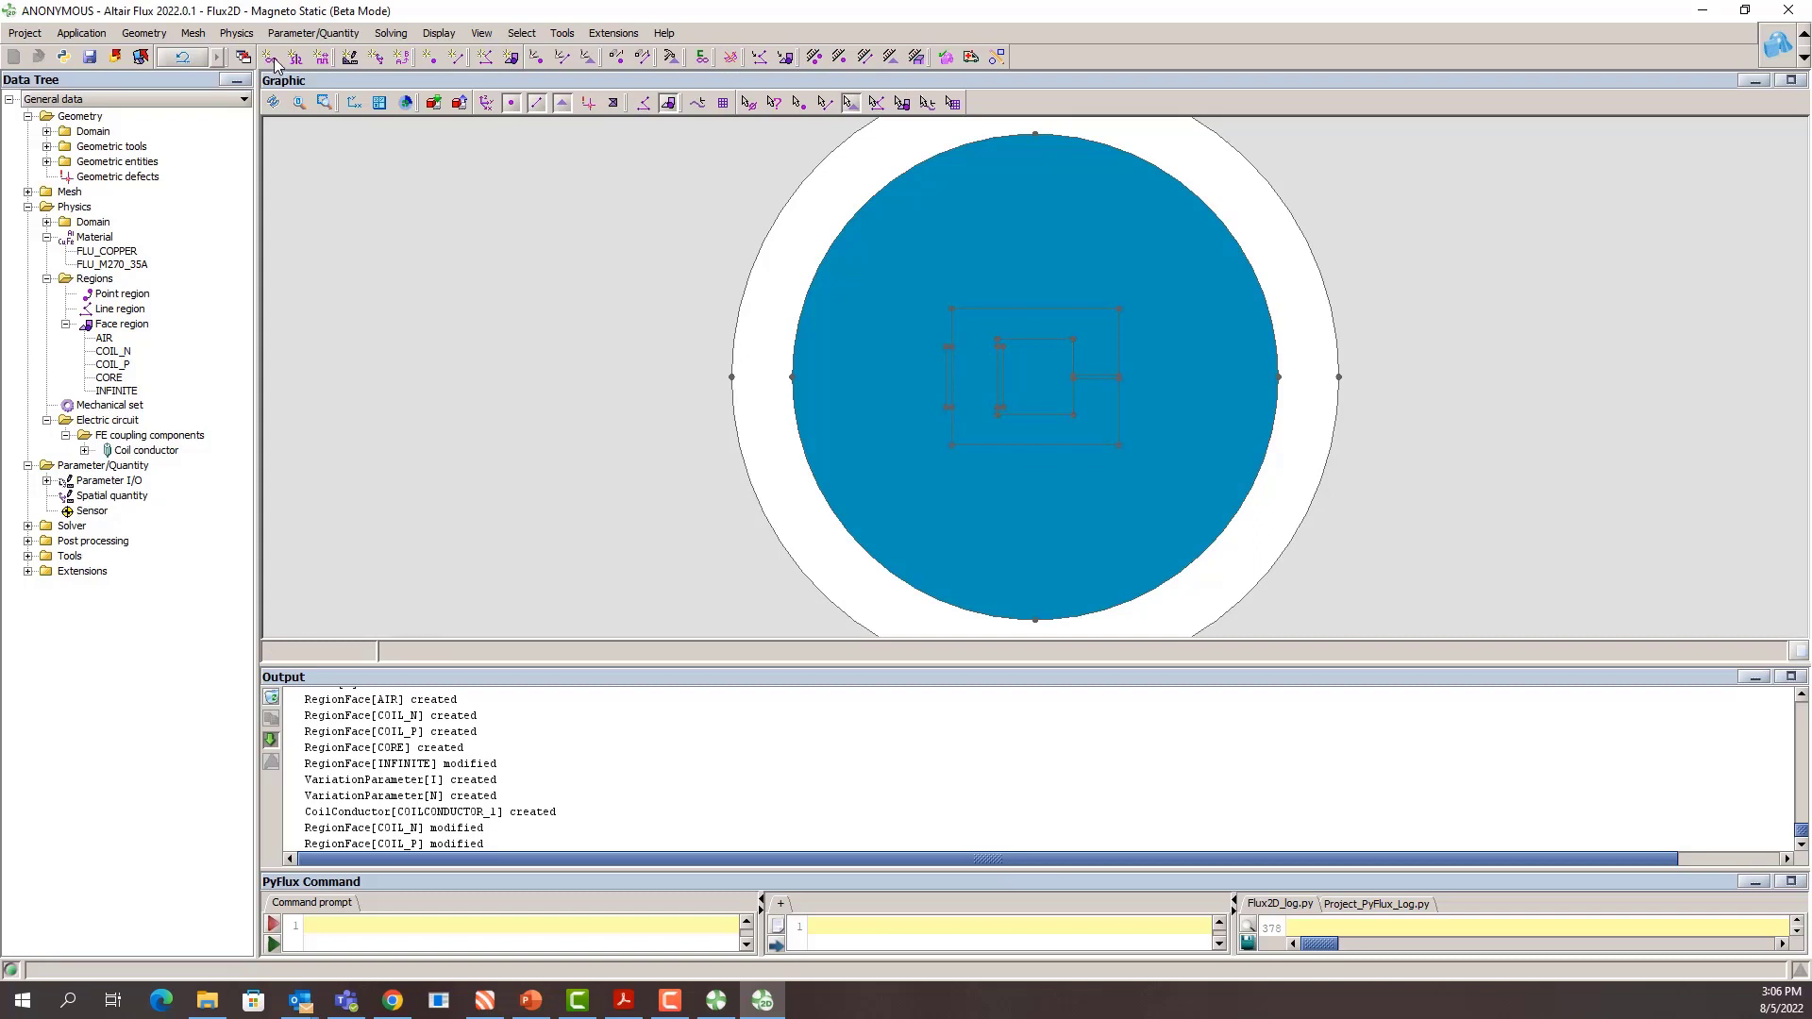
click(243, 38)
mouse_move(443, 269)
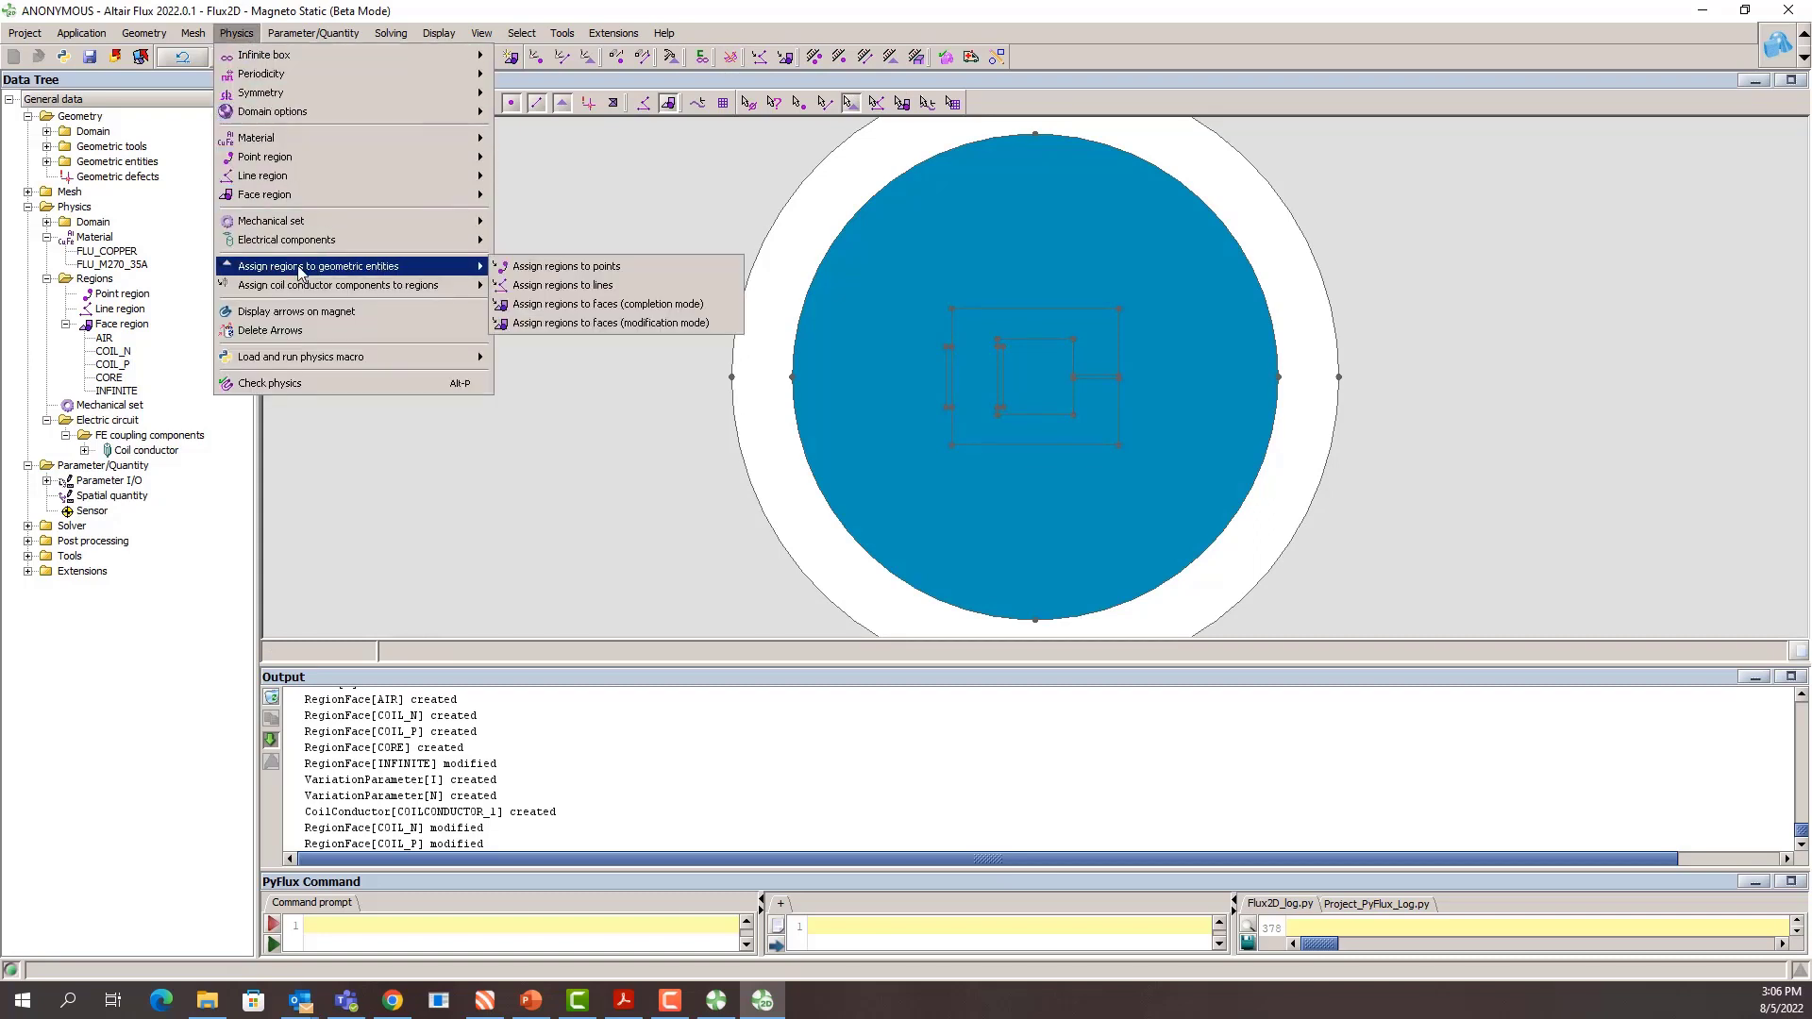
Step: Assign the outer disc, face 4, to the AIR region
click(567, 305)
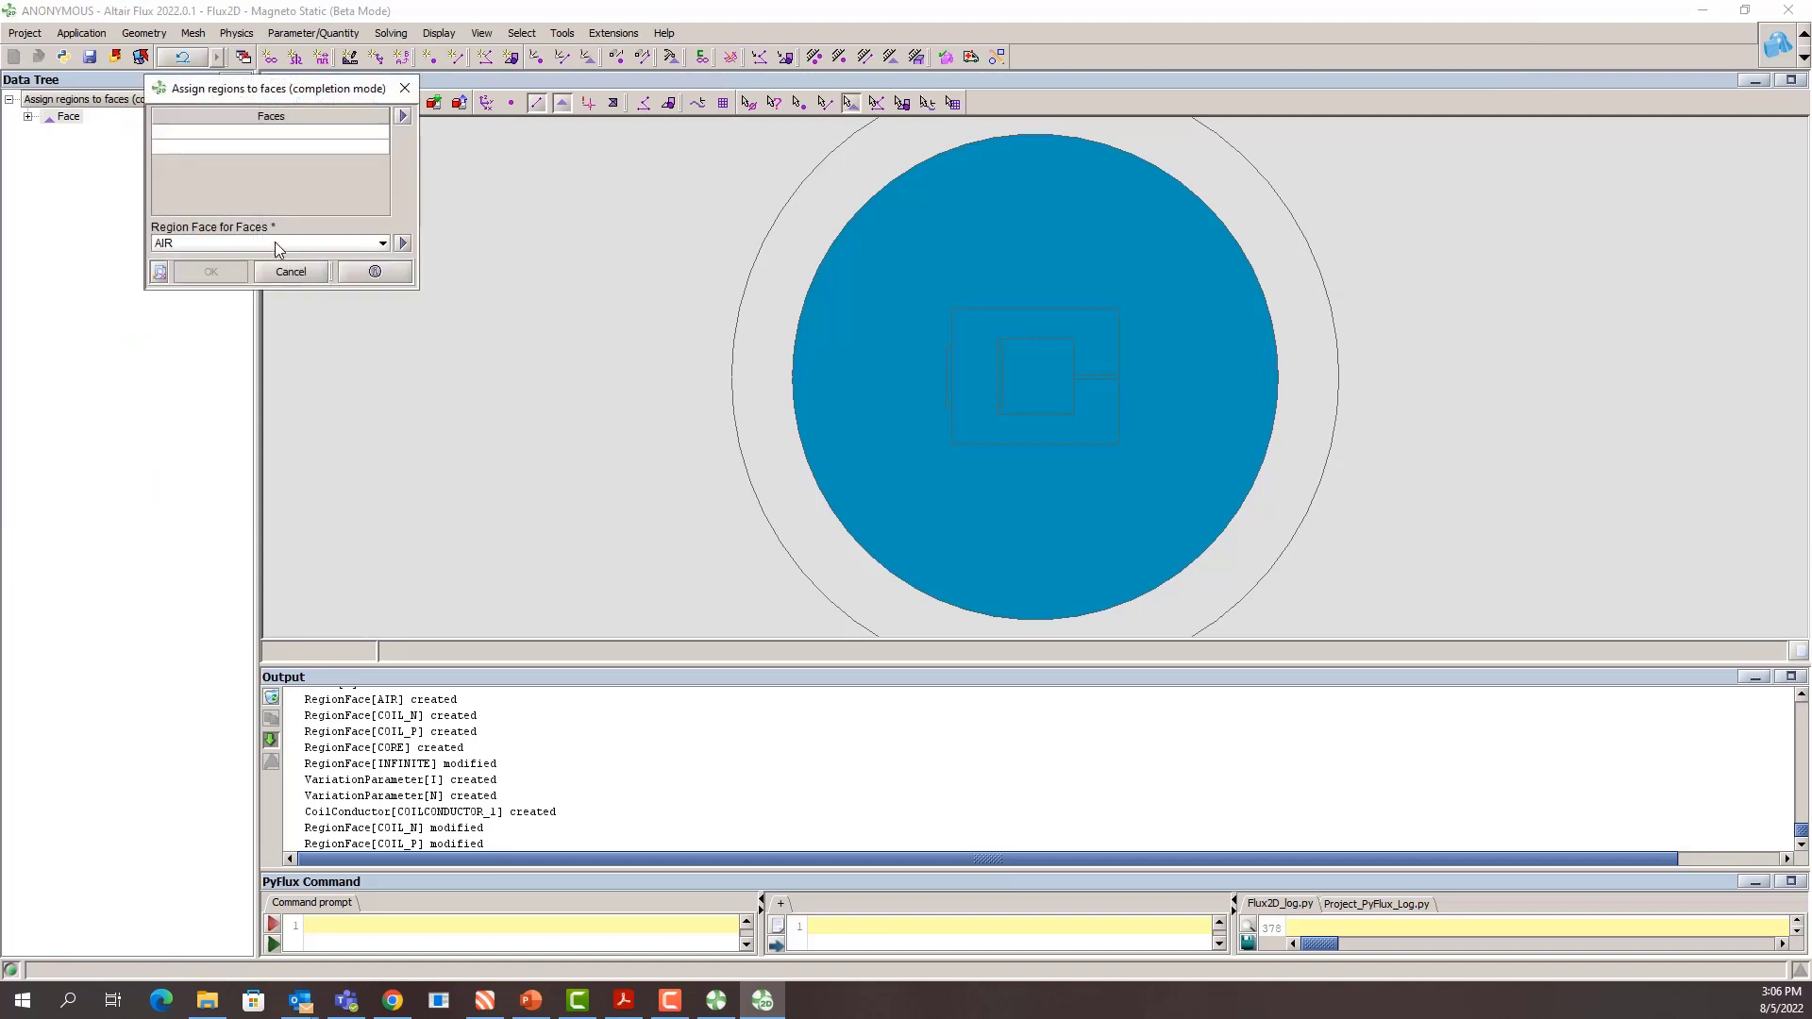
click(189, 133)
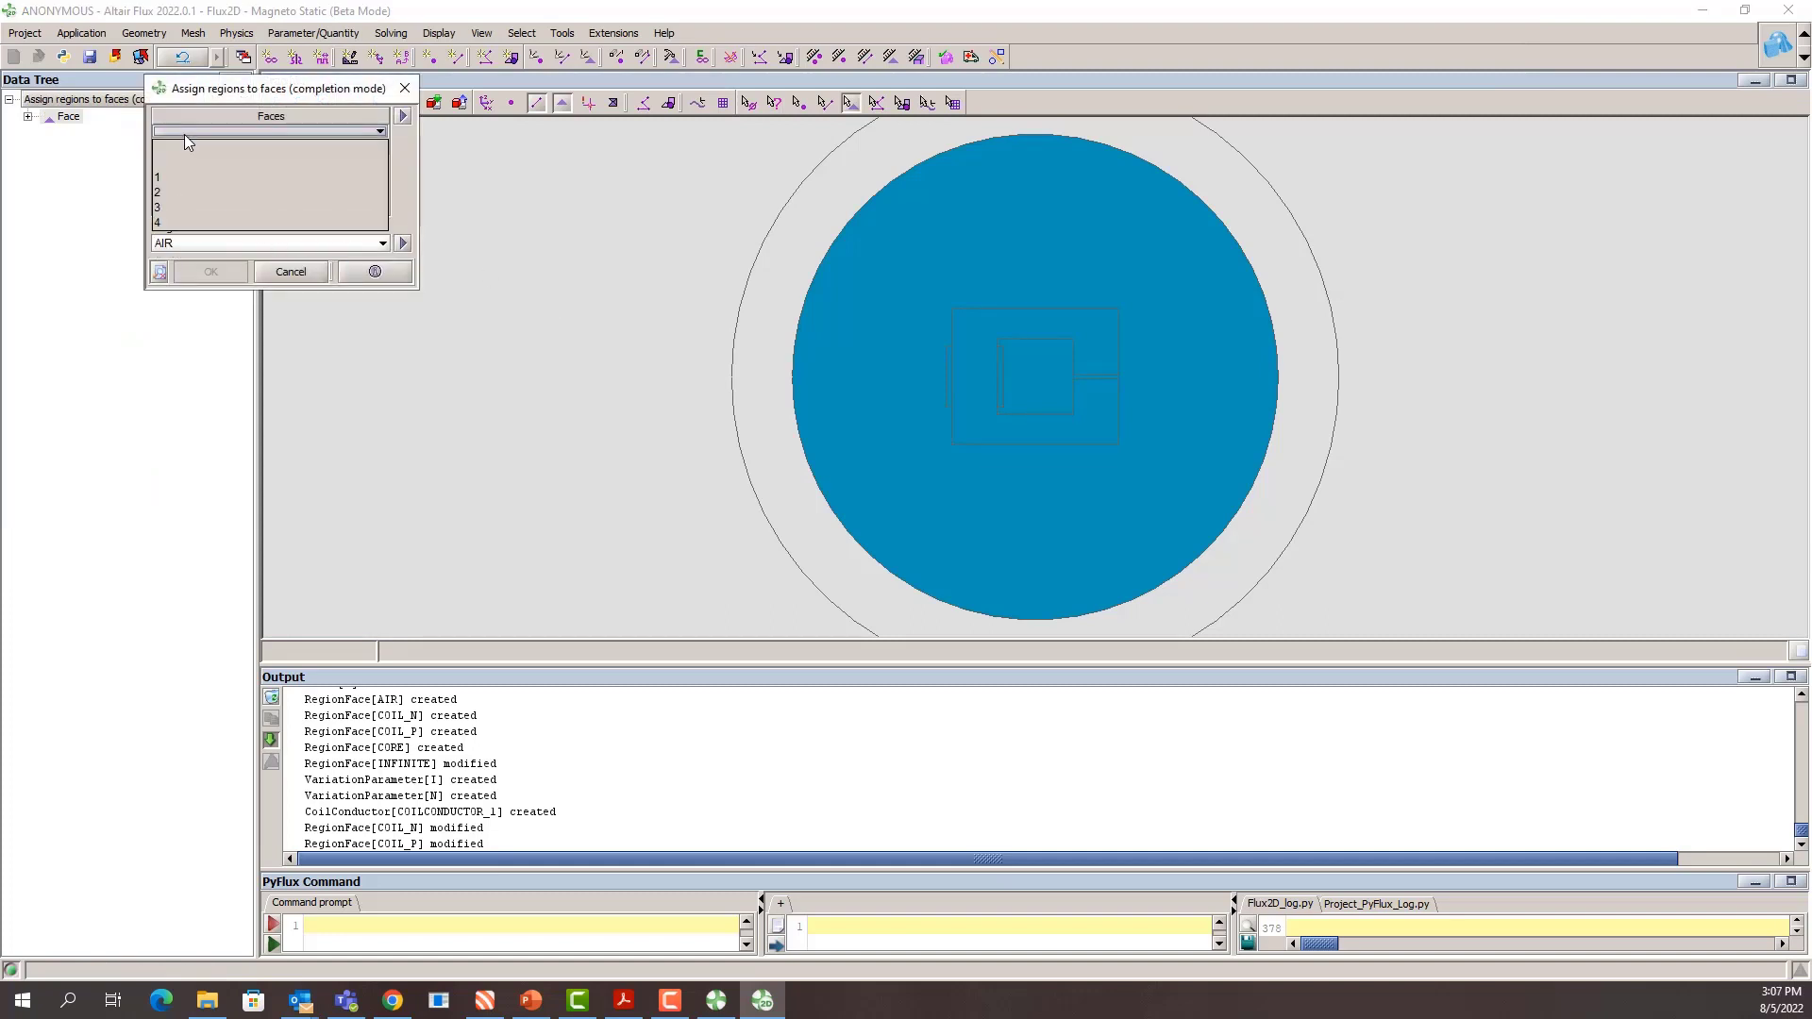
click(904, 280)
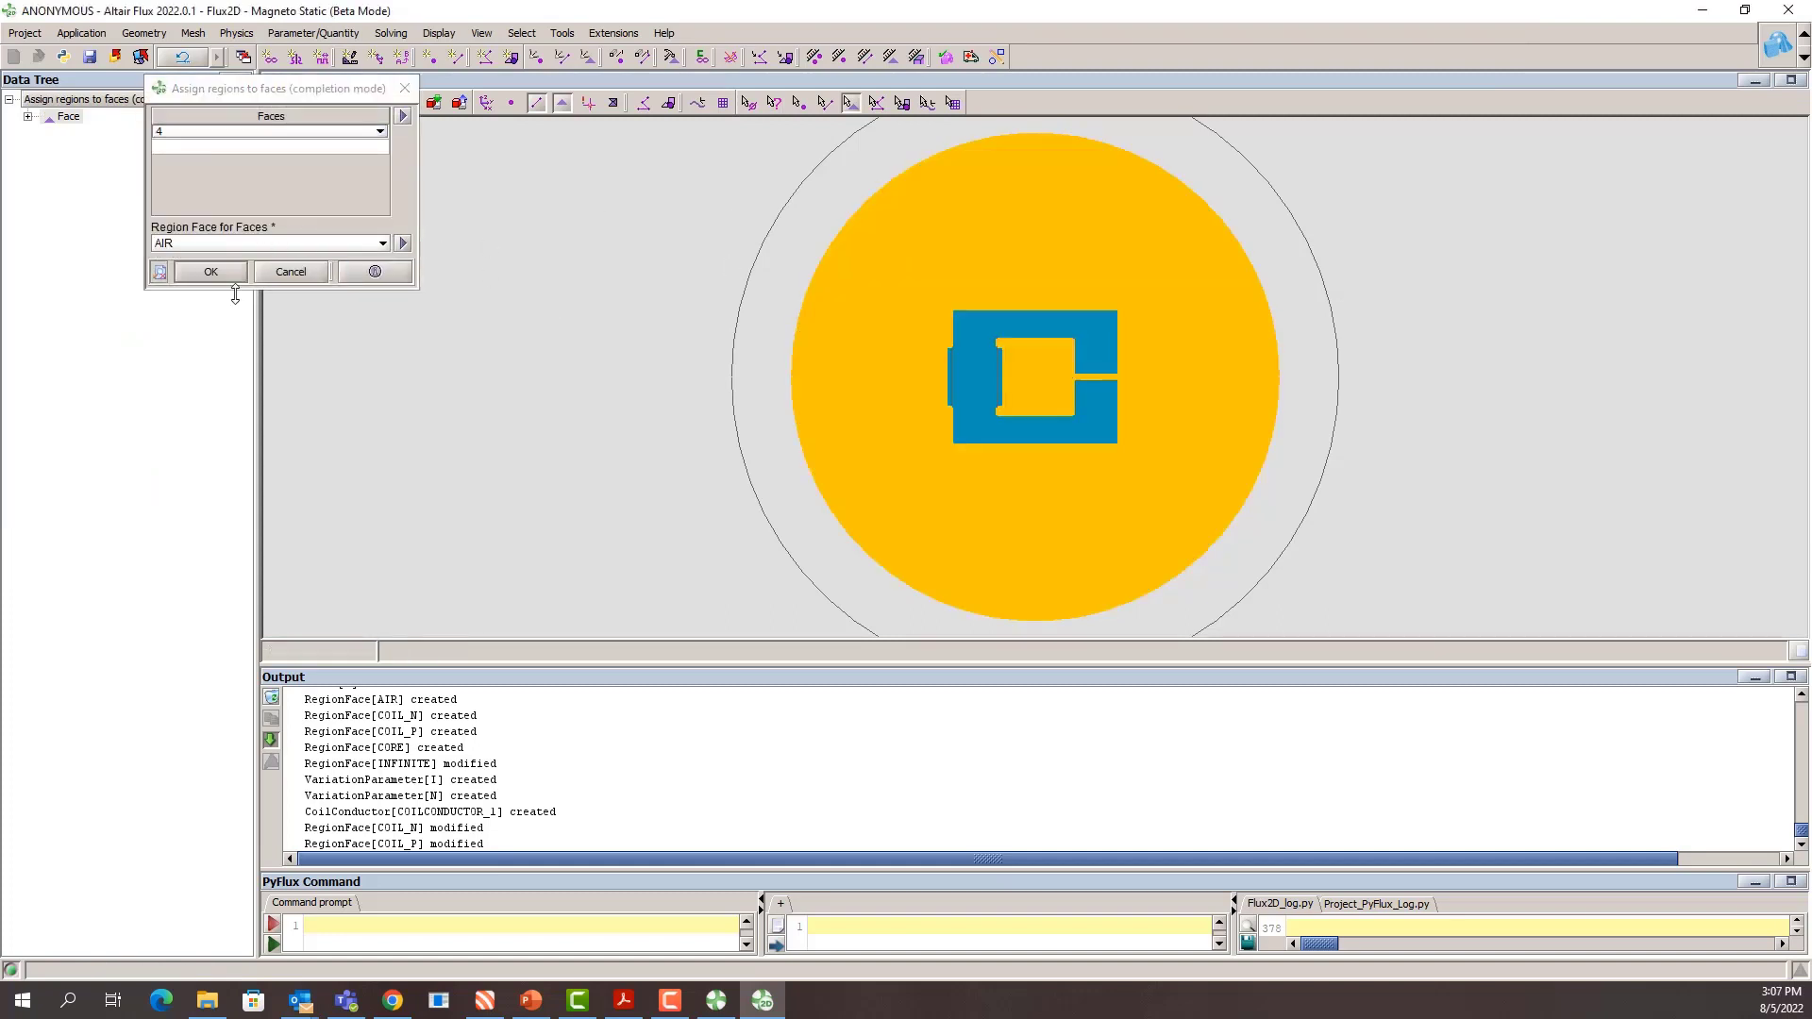
click(206, 273)
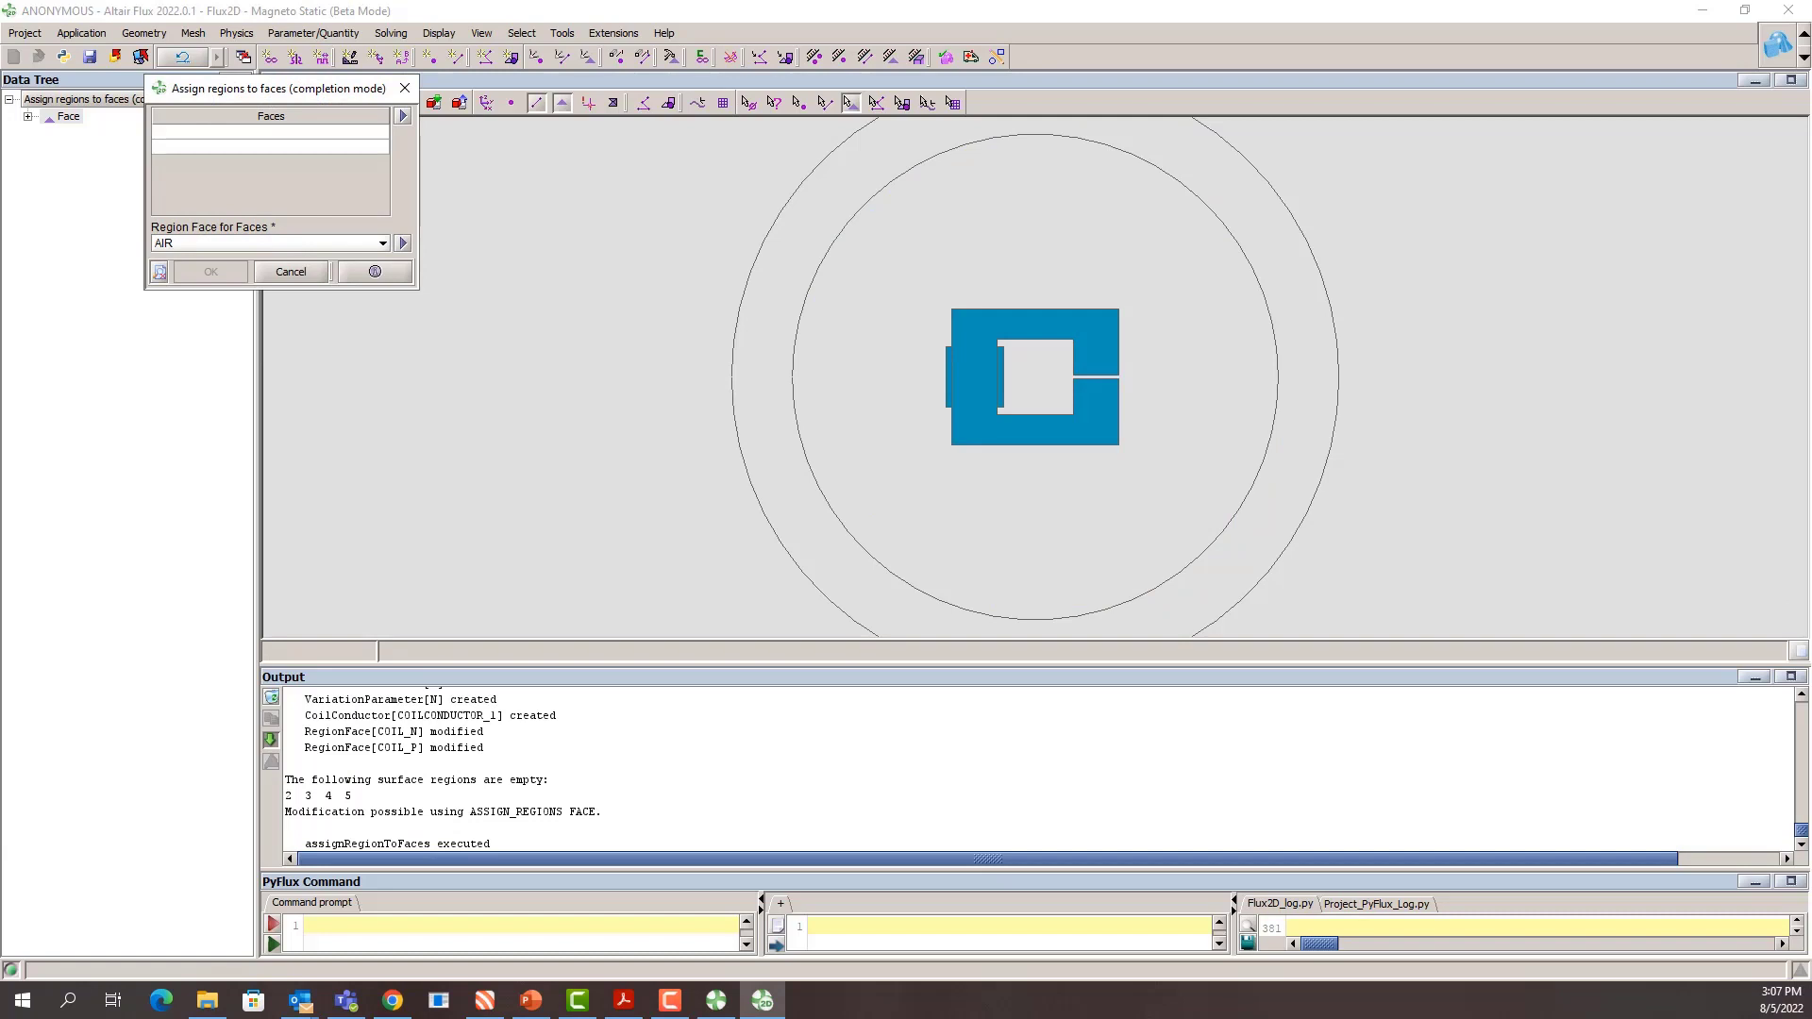
key(alt+Tab)
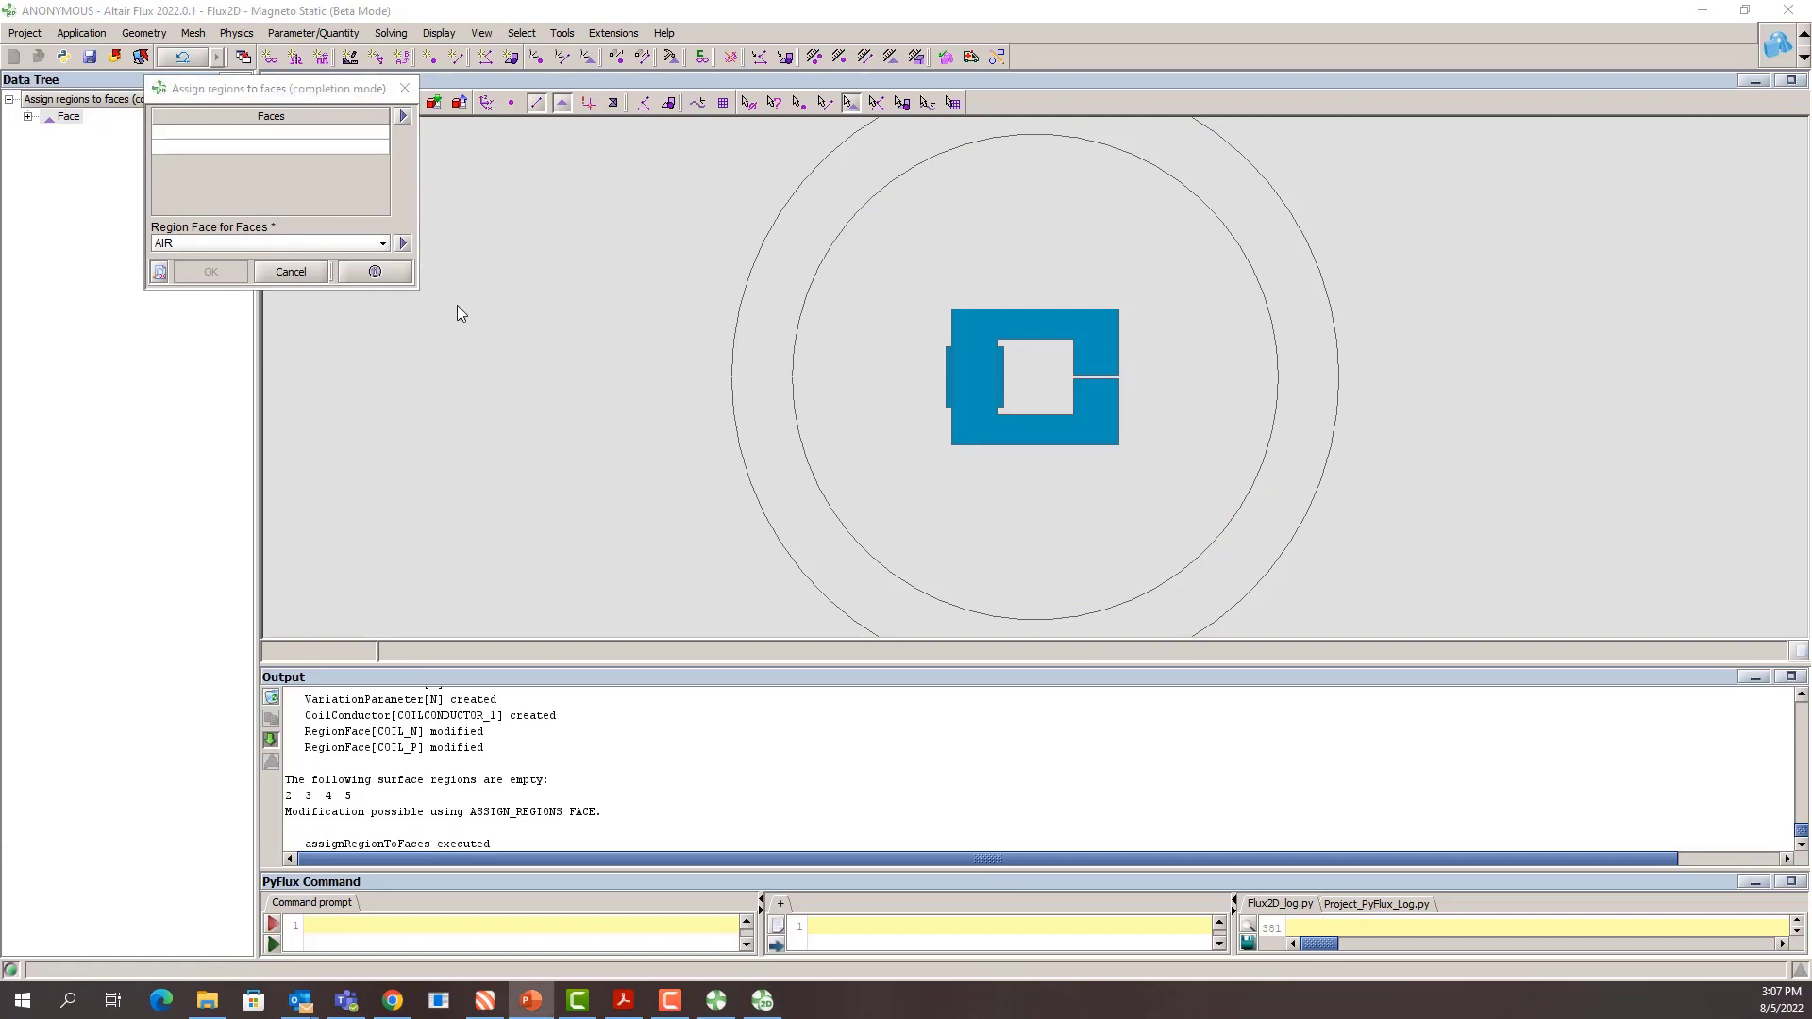
Step: Assign the C-core face to CORE and the left coil face to COIL_P
click(972, 329)
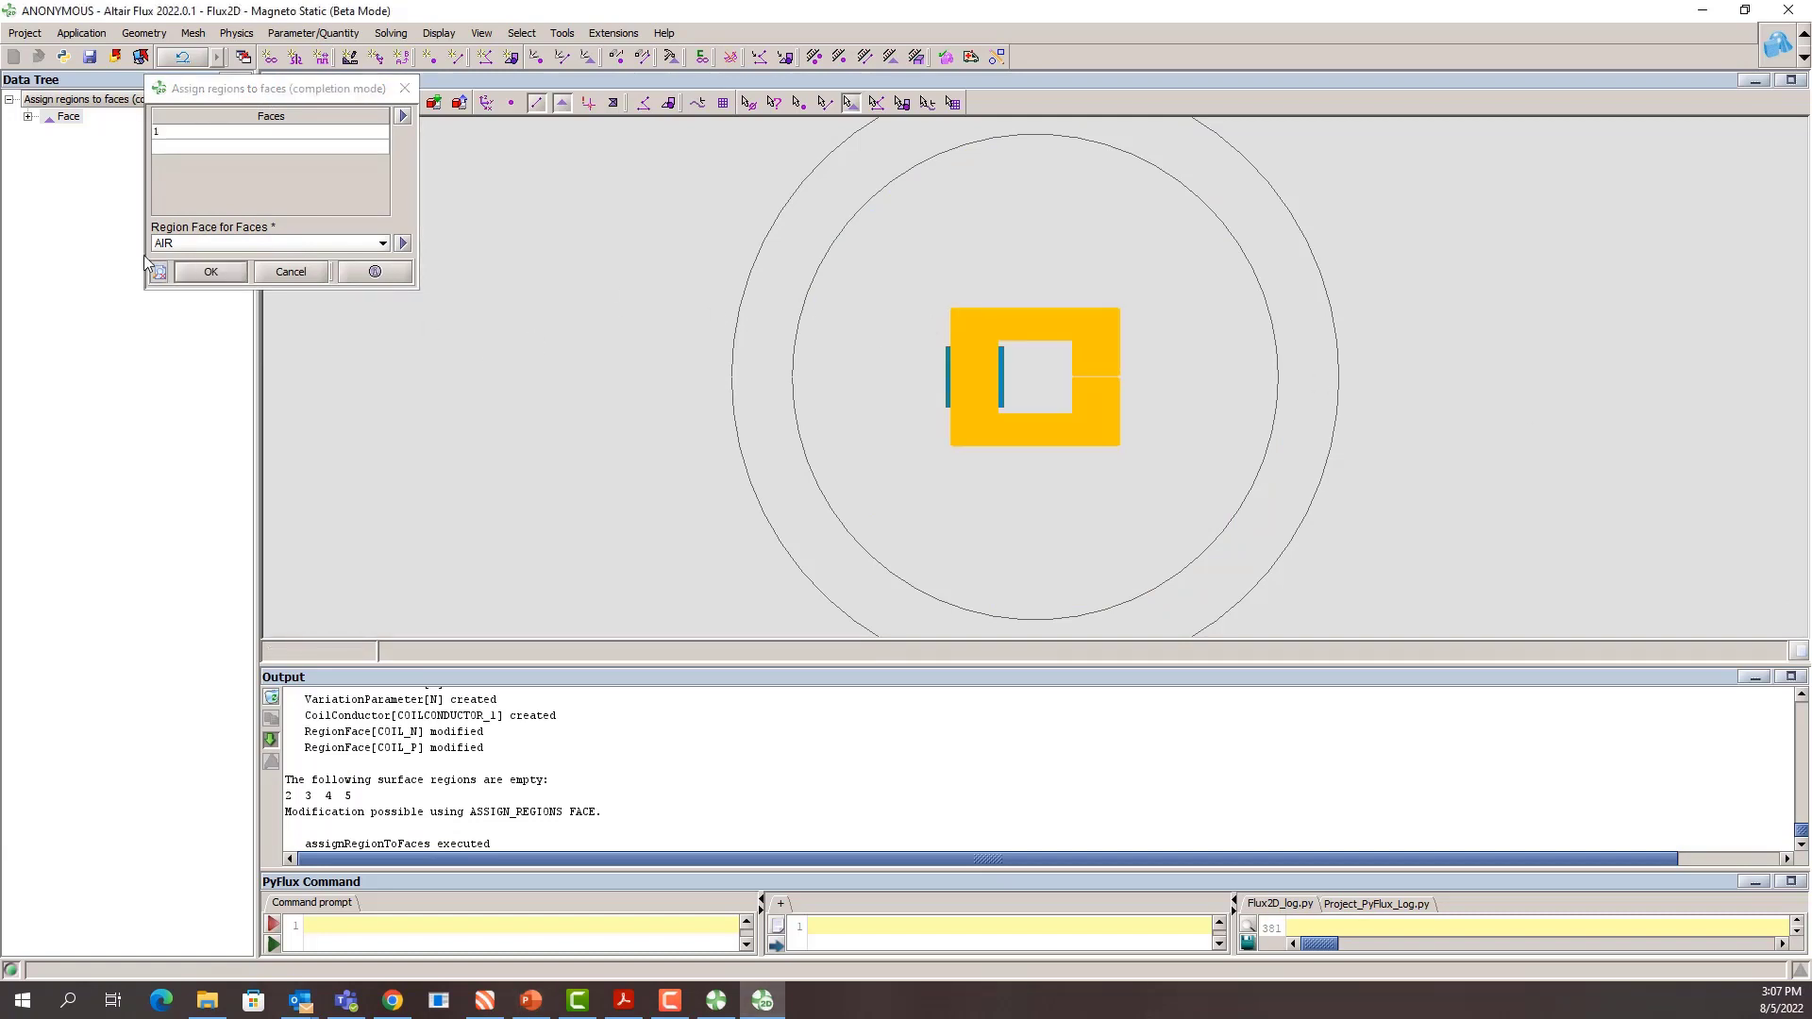
click(201, 242)
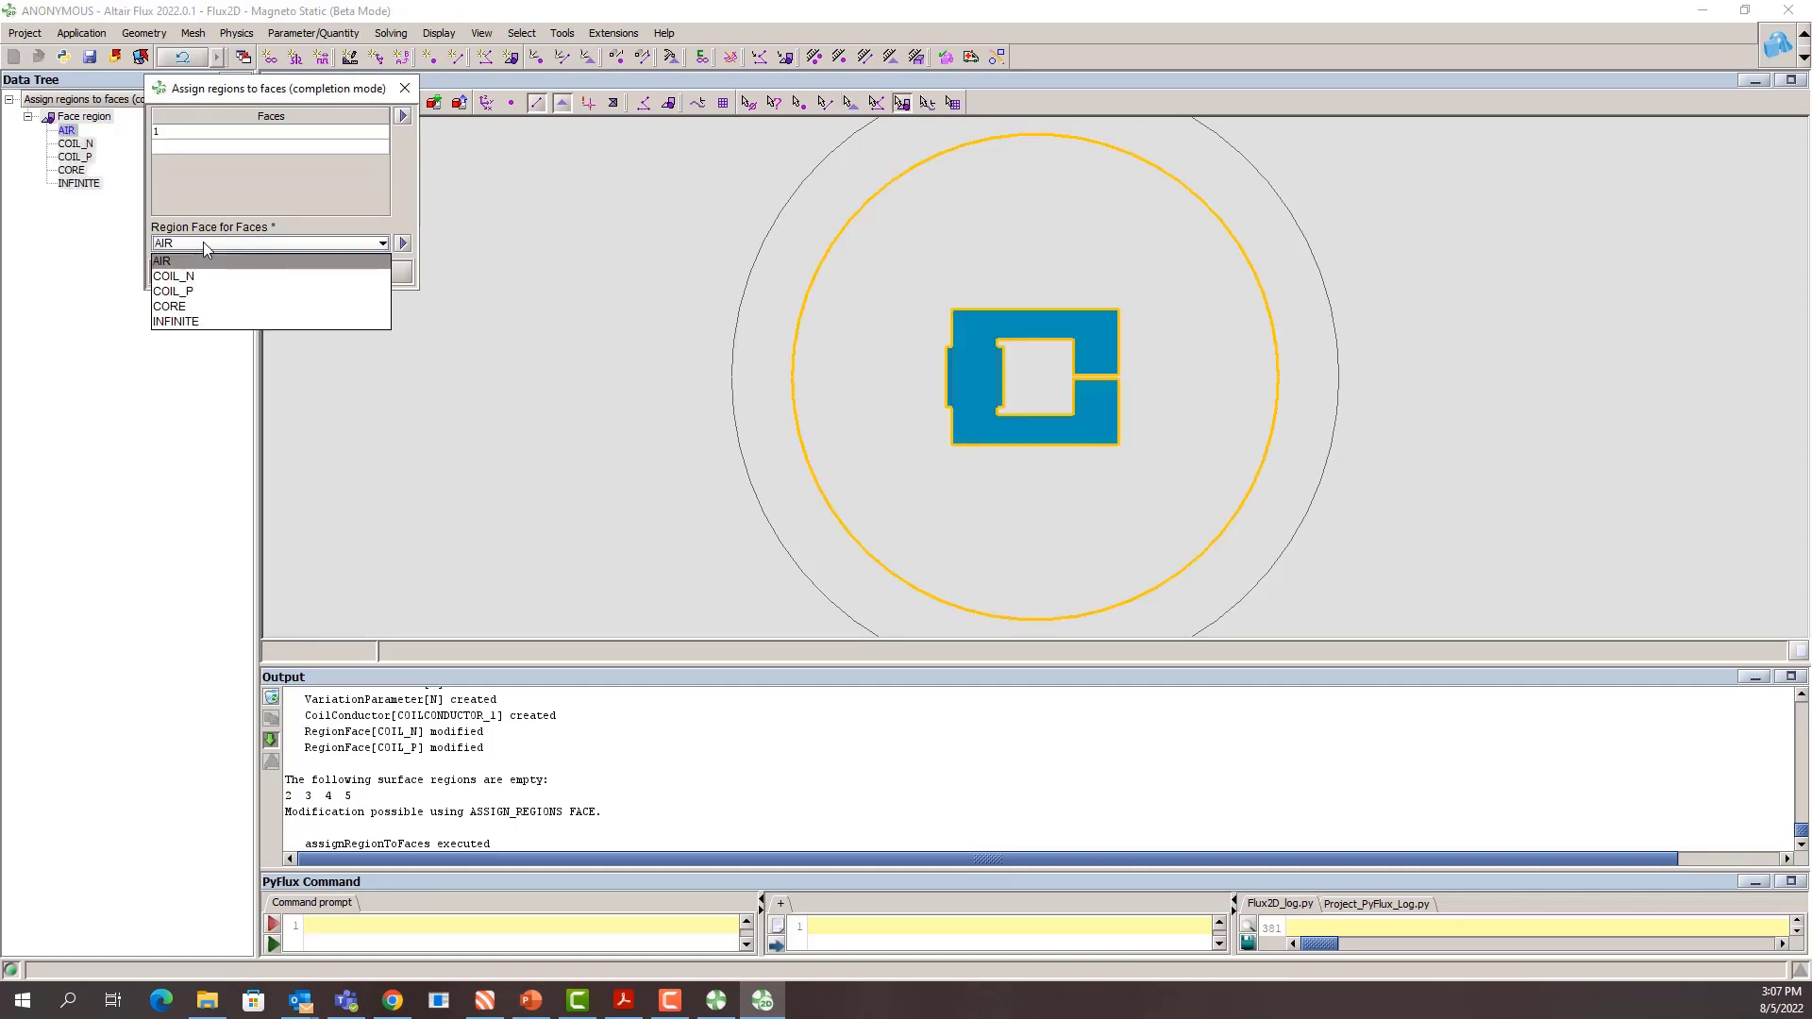
click(184, 306)
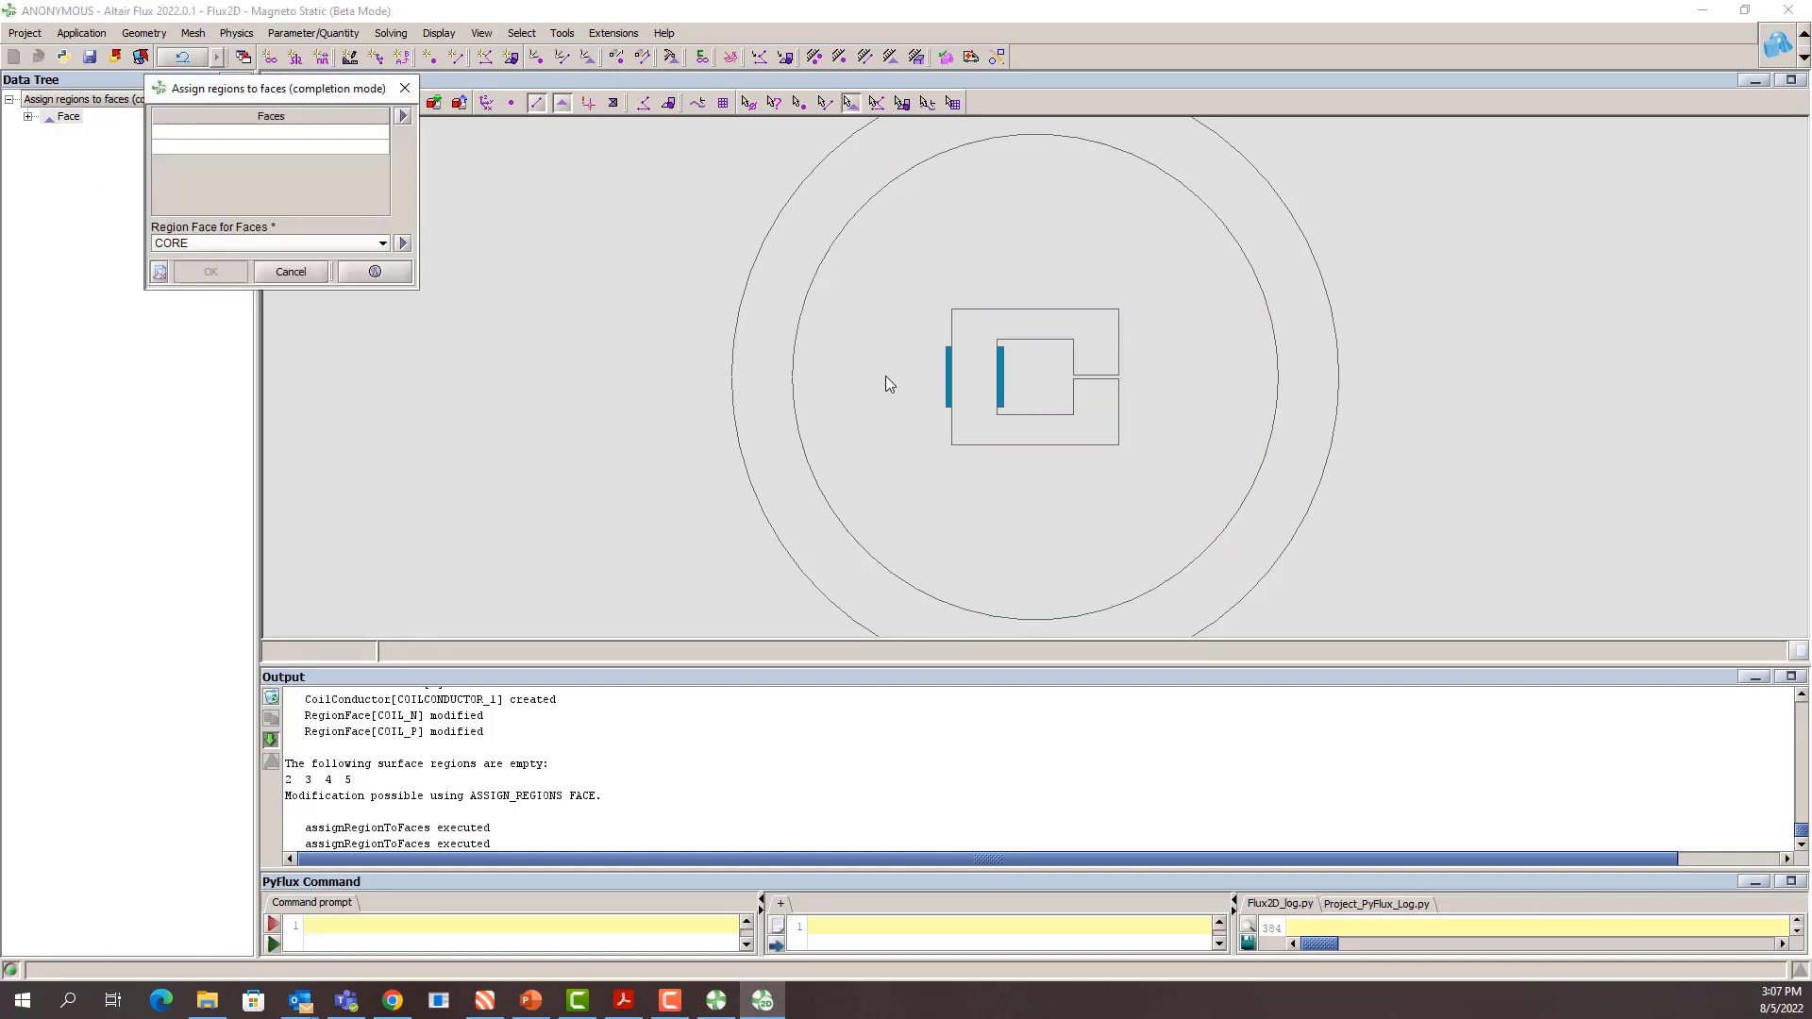
click(948, 370)
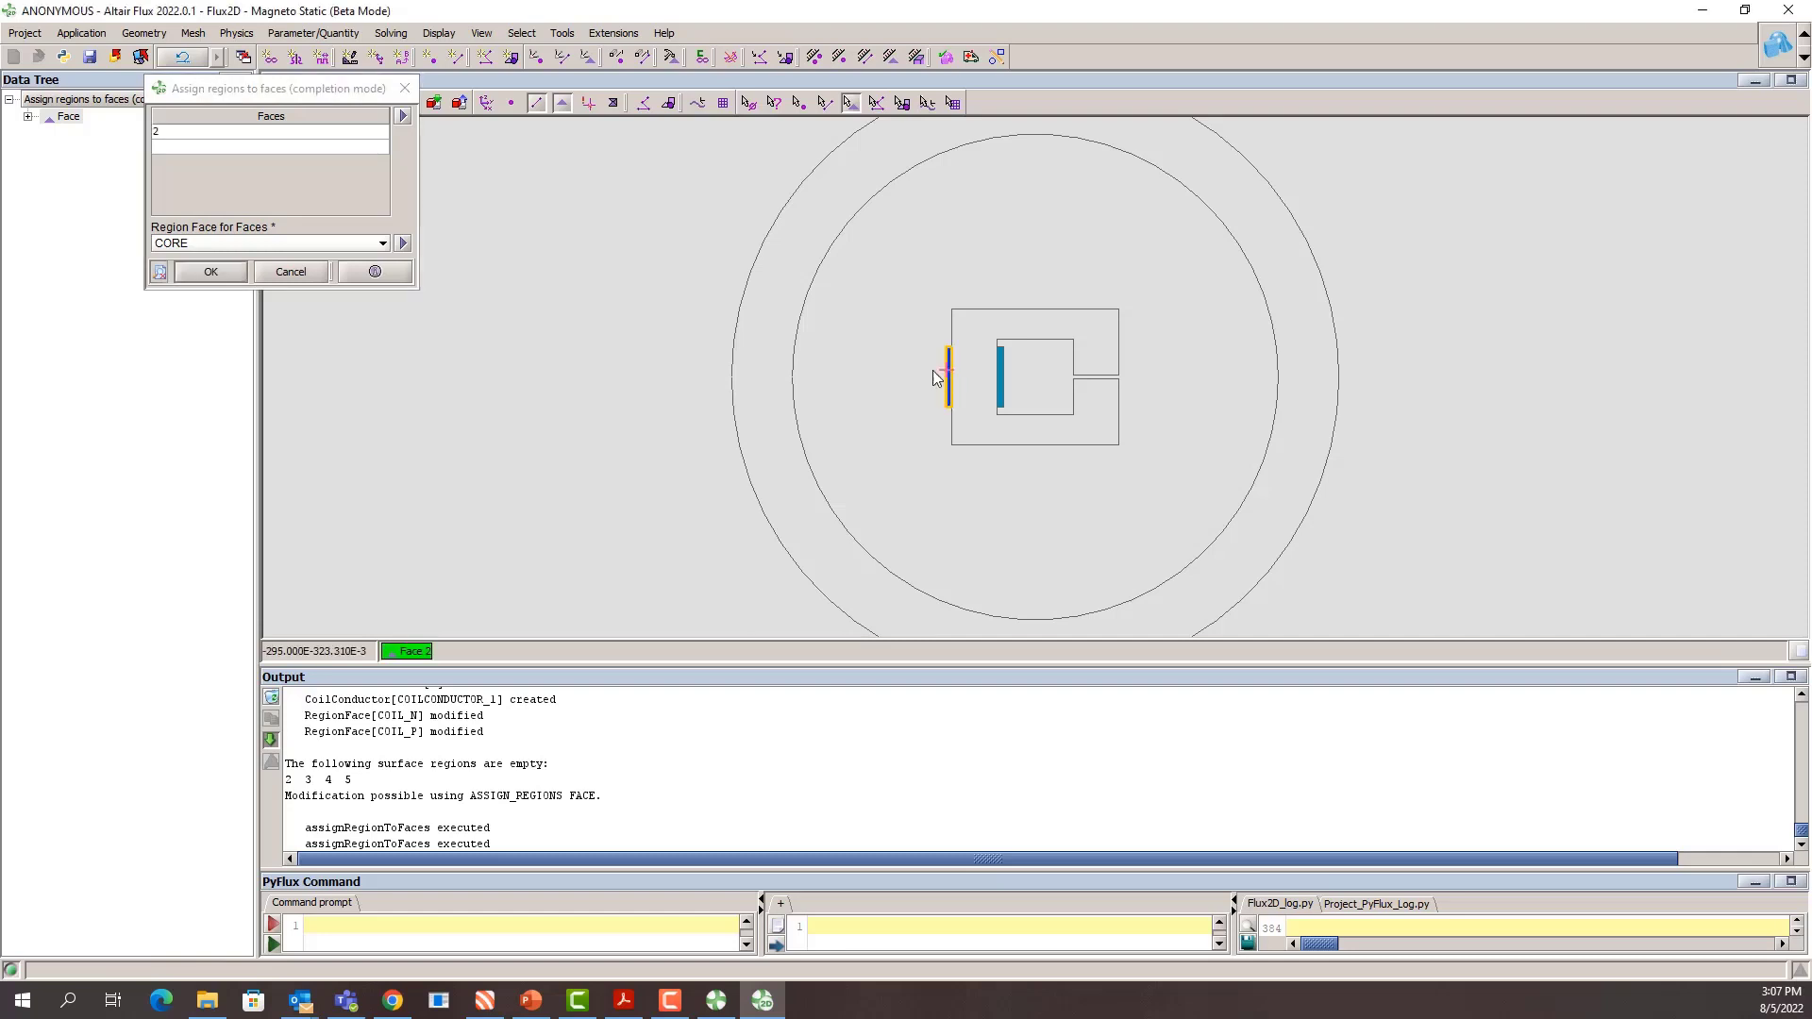
click(248, 243)
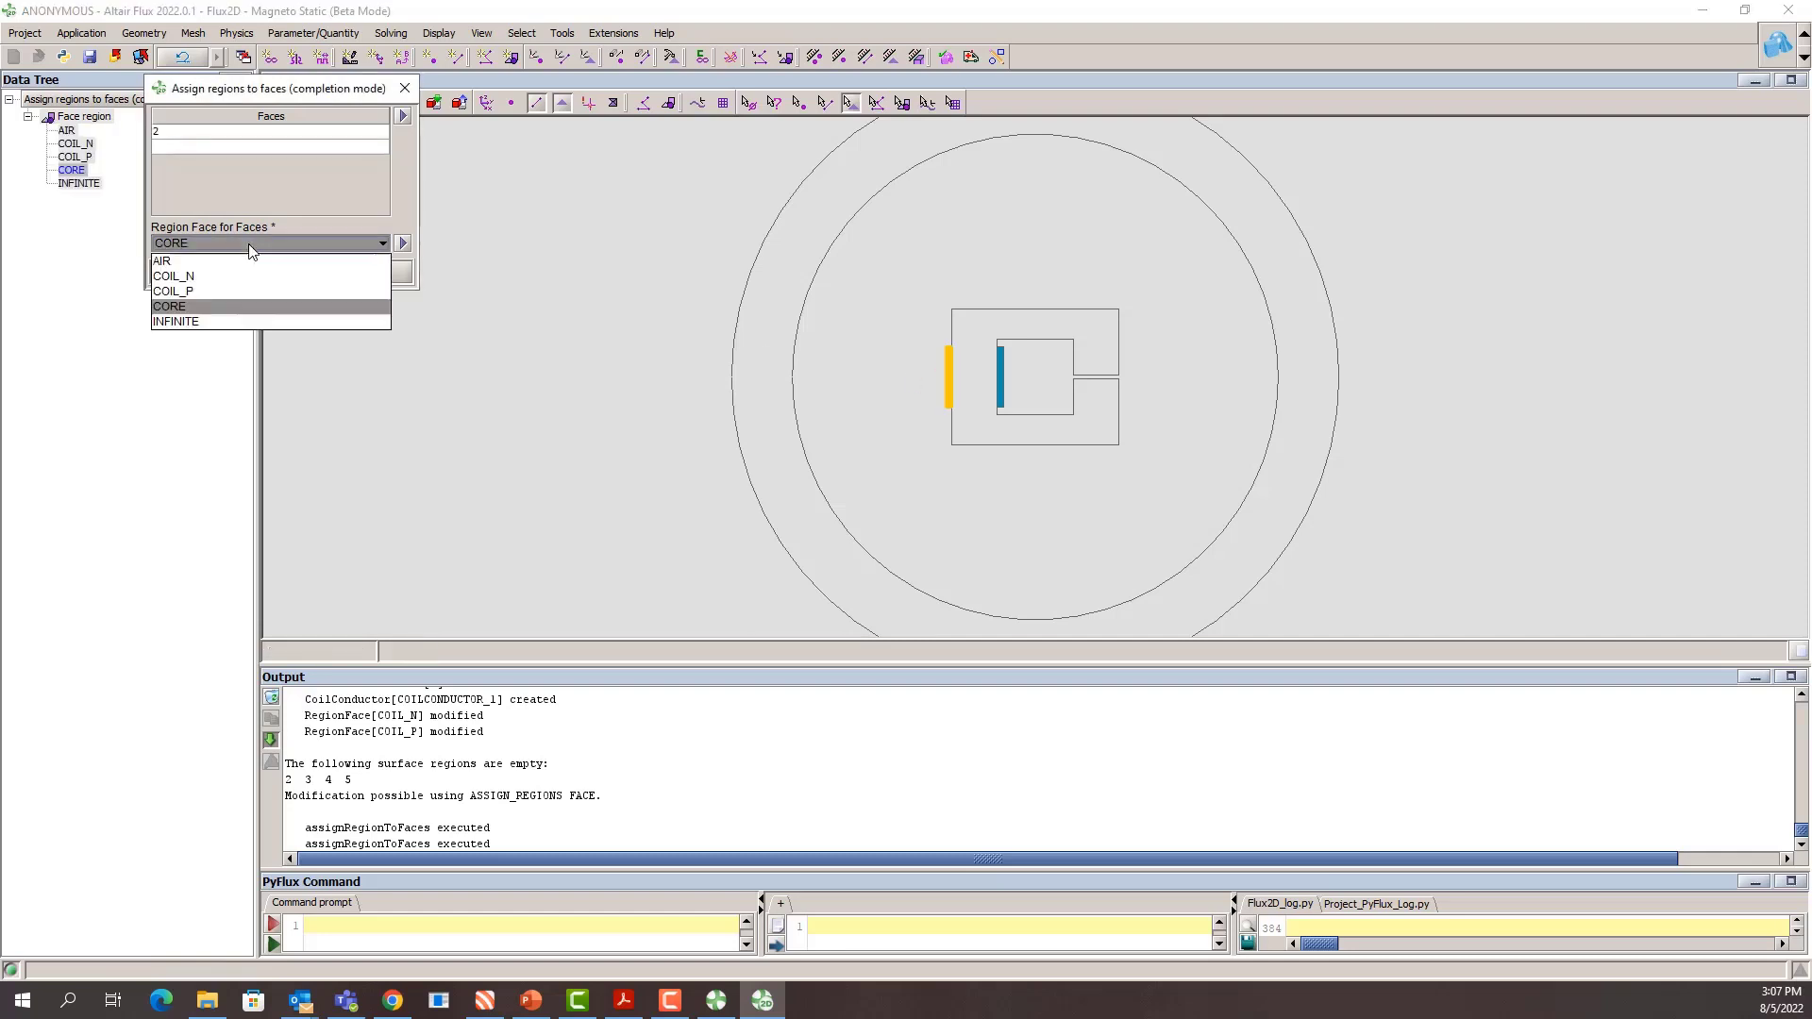
click(212, 289)
click(200, 271)
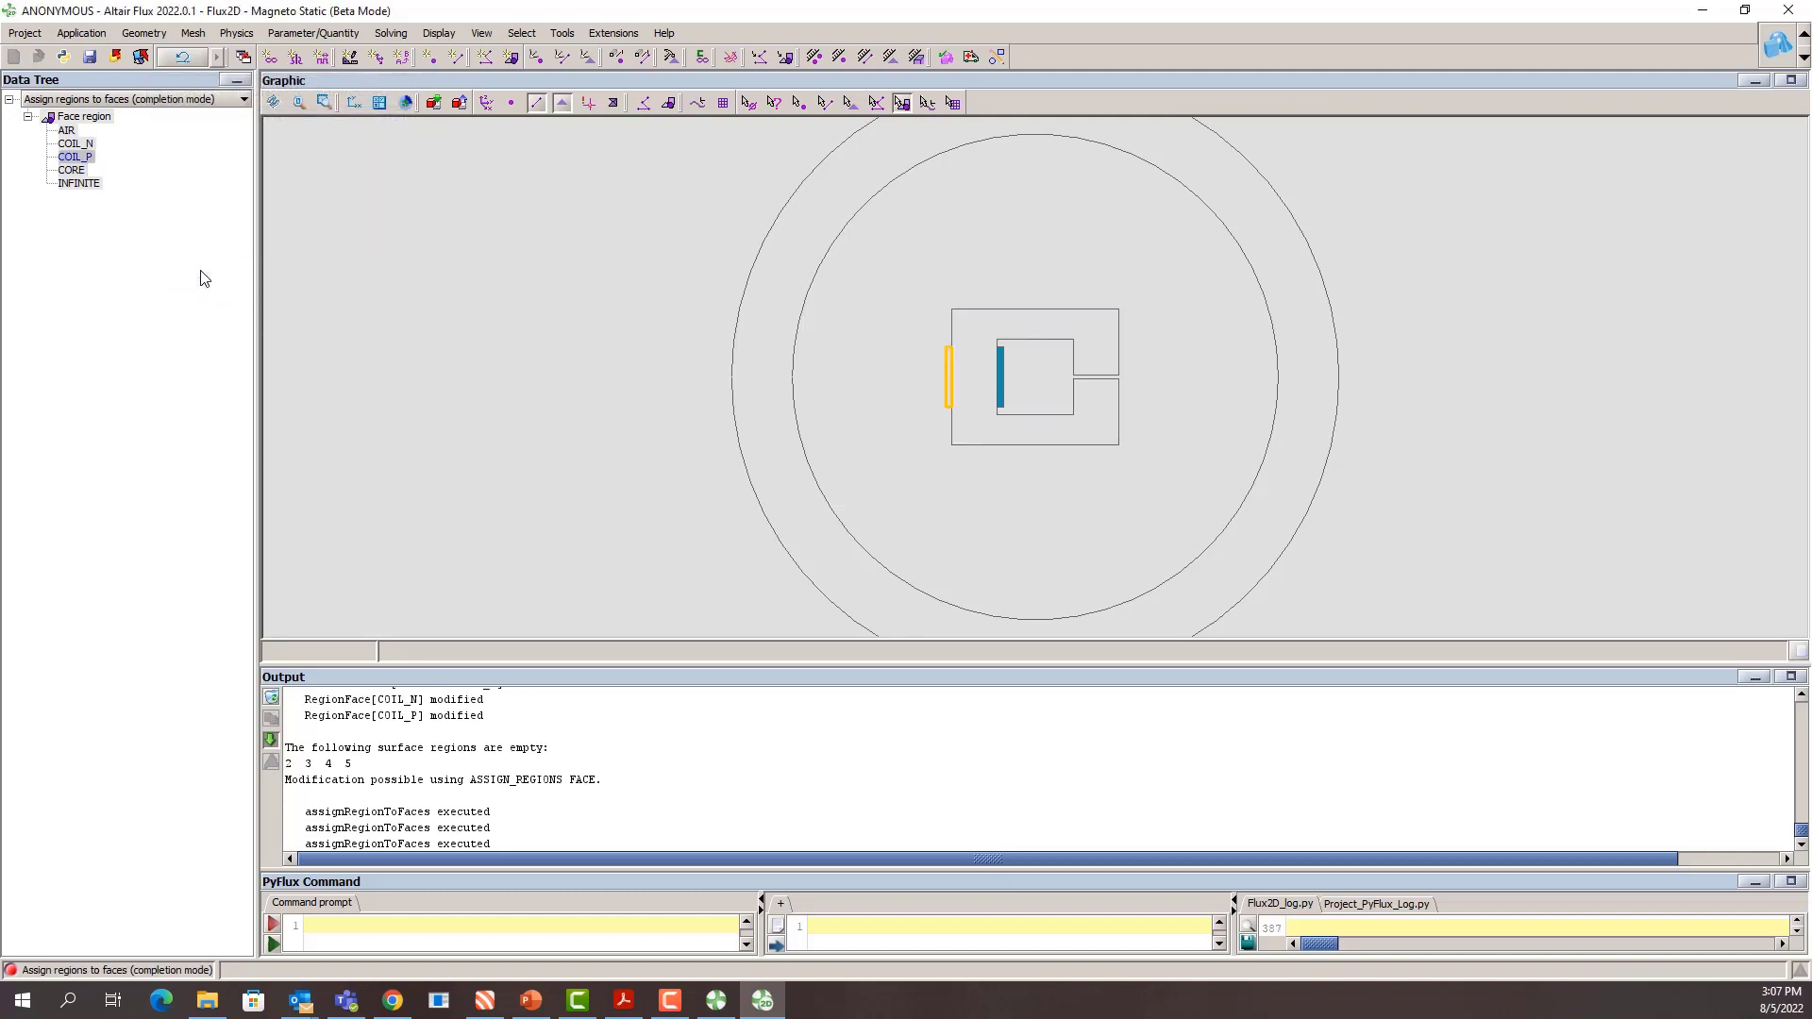
Step: Assign the coil face inside the core window to COIL_N
click(1000, 357)
click(250, 243)
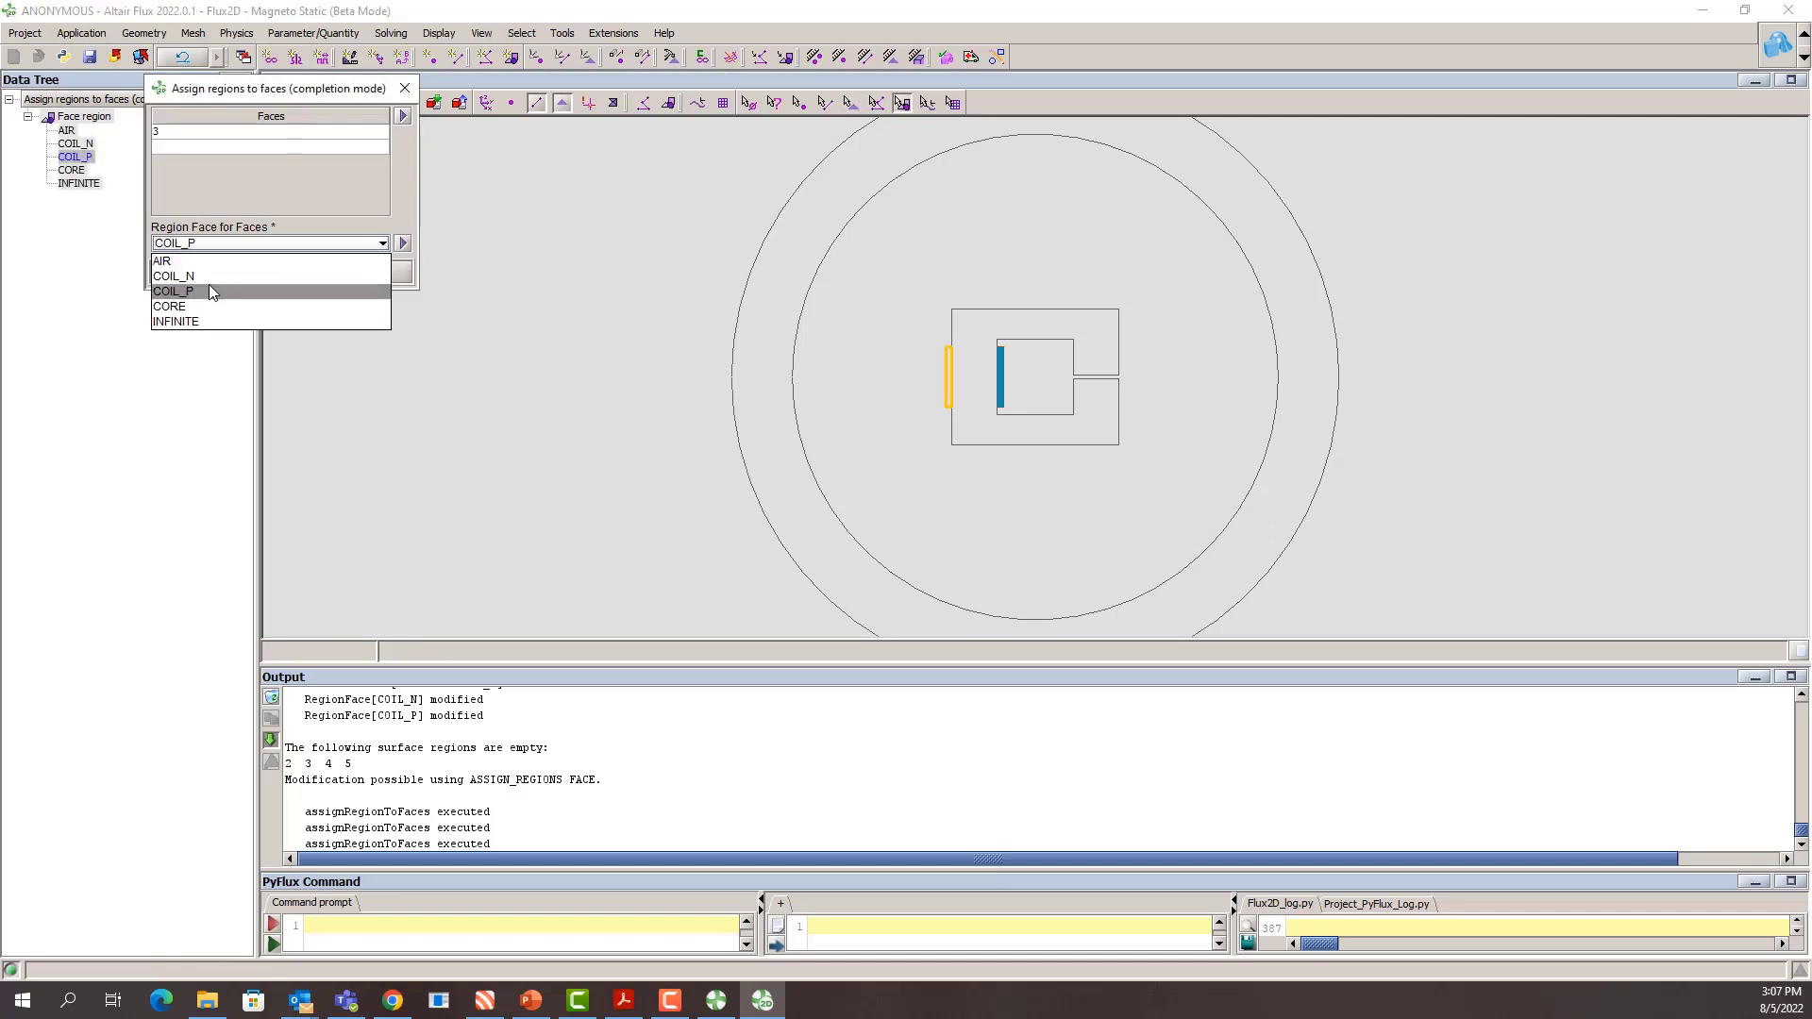
click(211, 276)
click(212, 274)
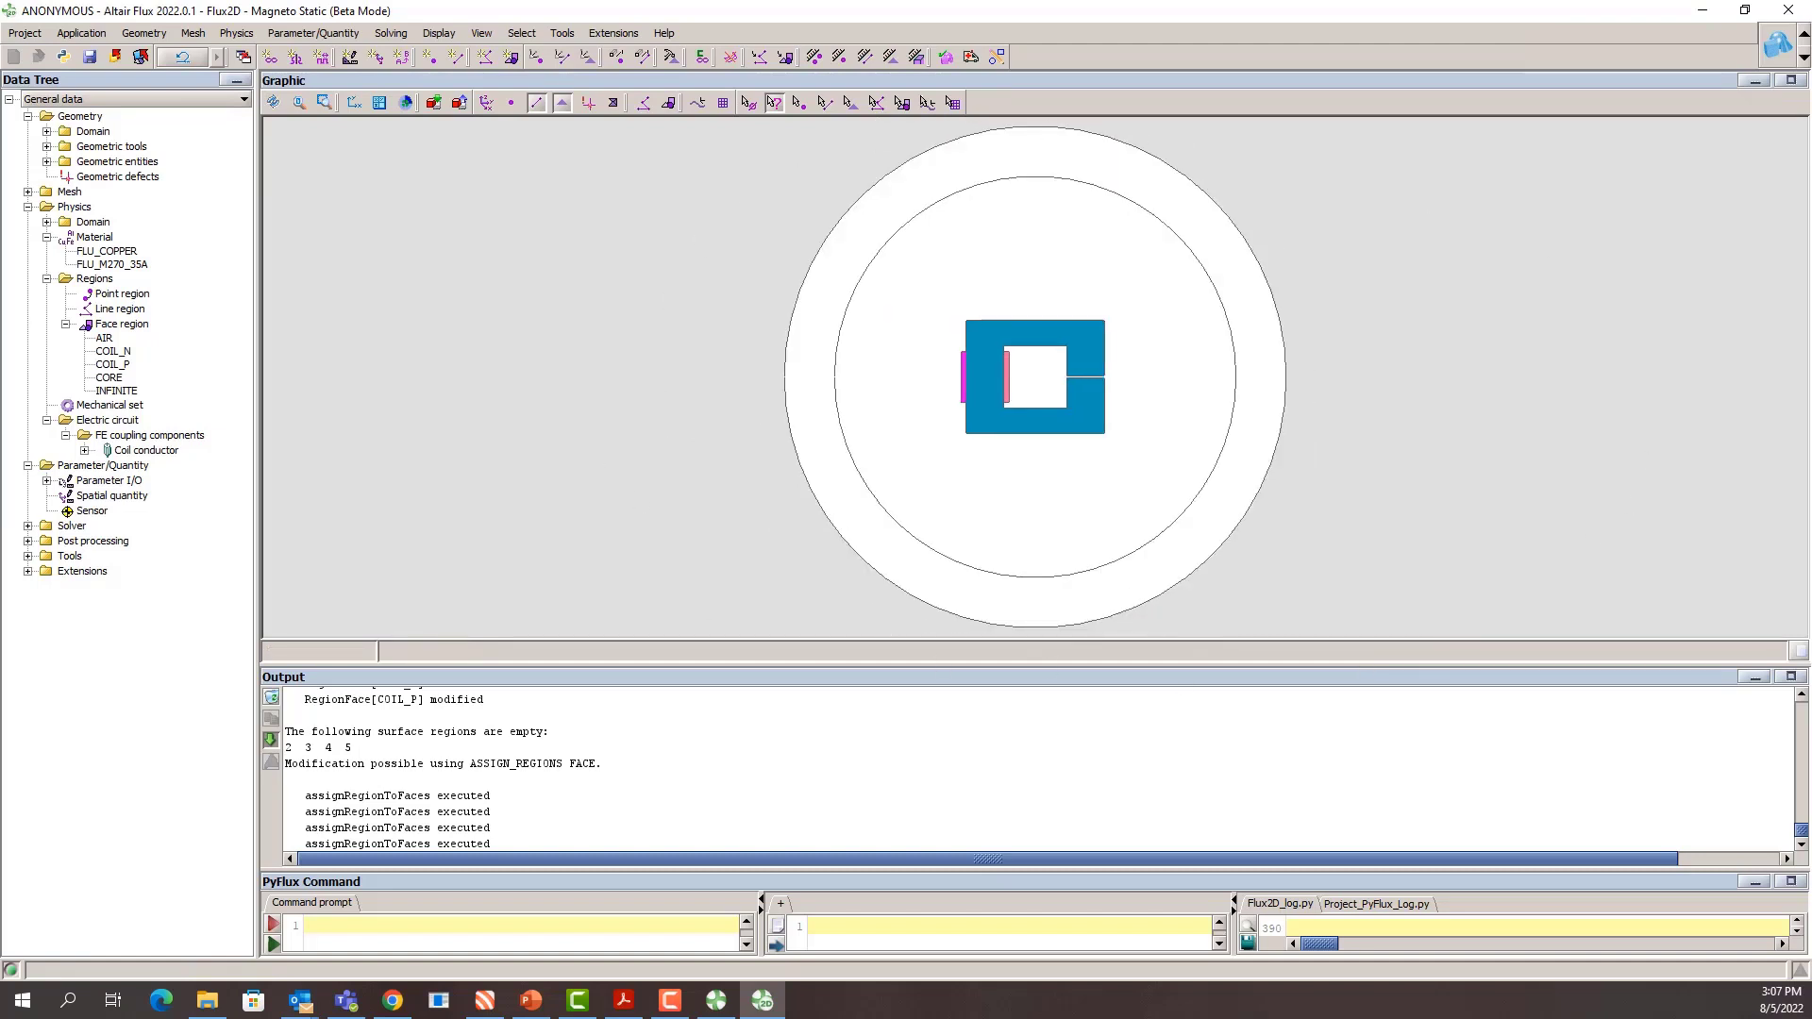
key(alt+Tab)
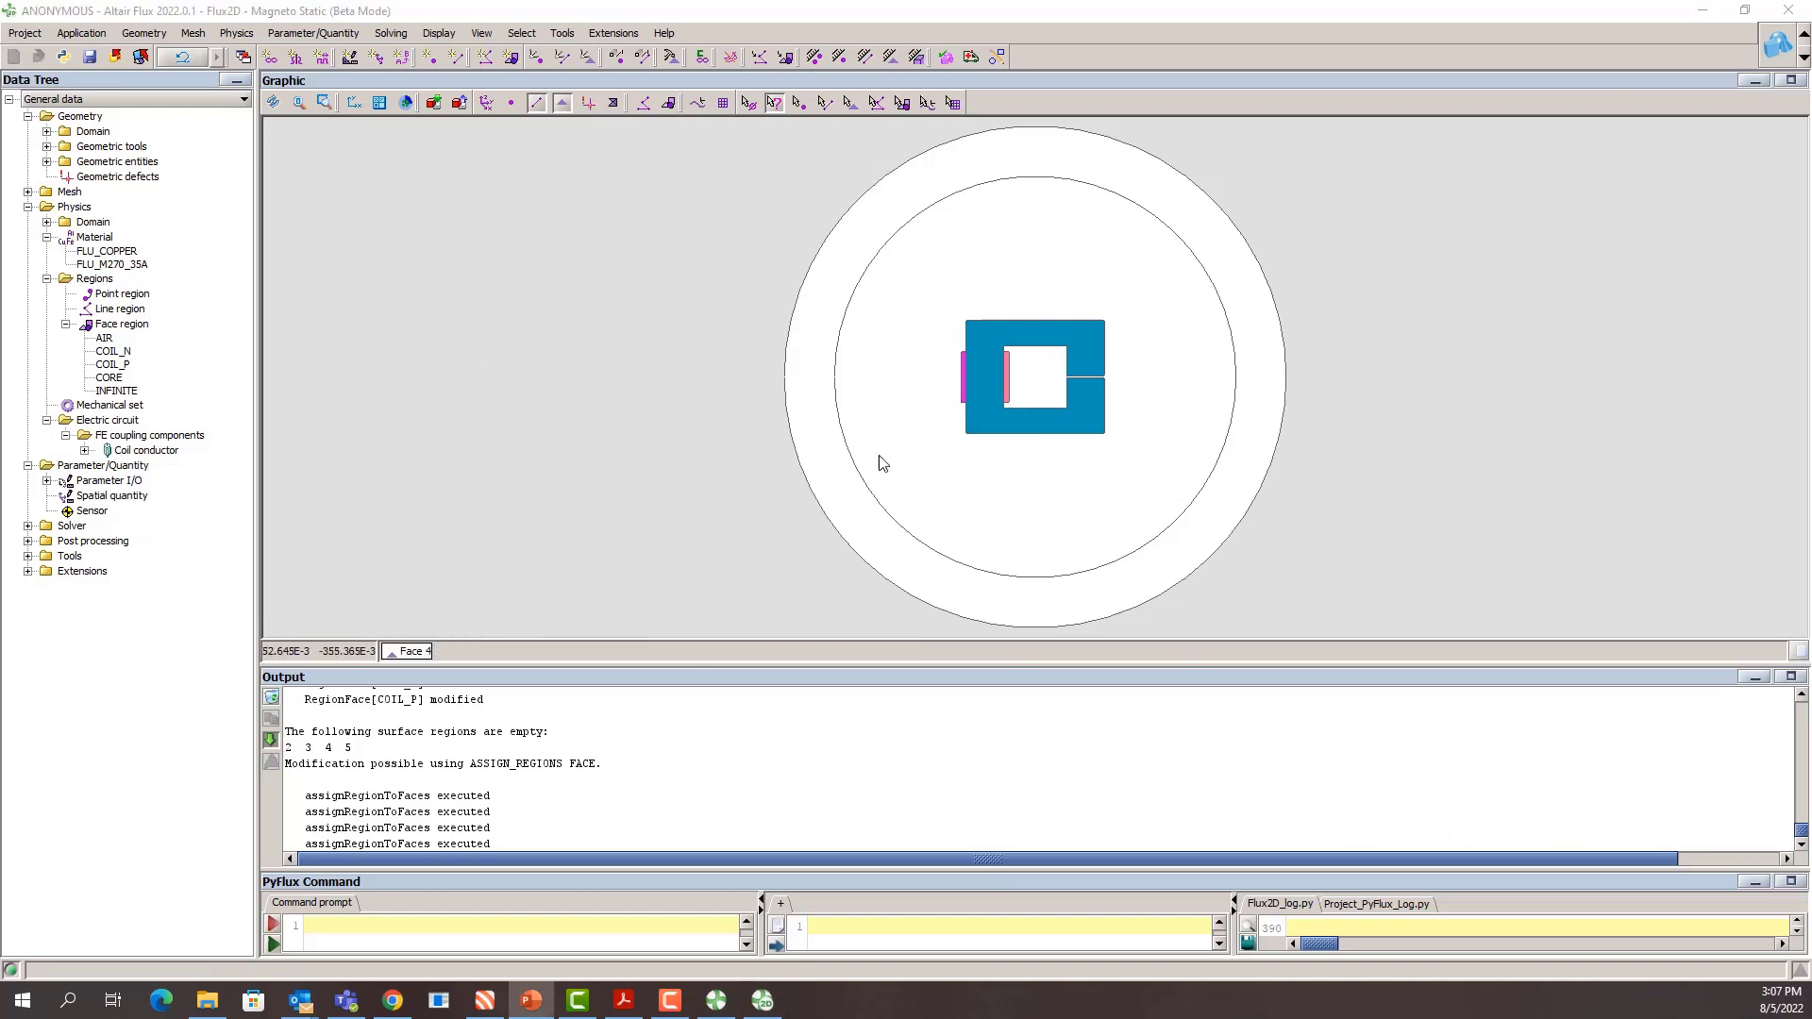
Step: Check the physics and start a new solving scenario controlling the gap parameter G
click(233, 34)
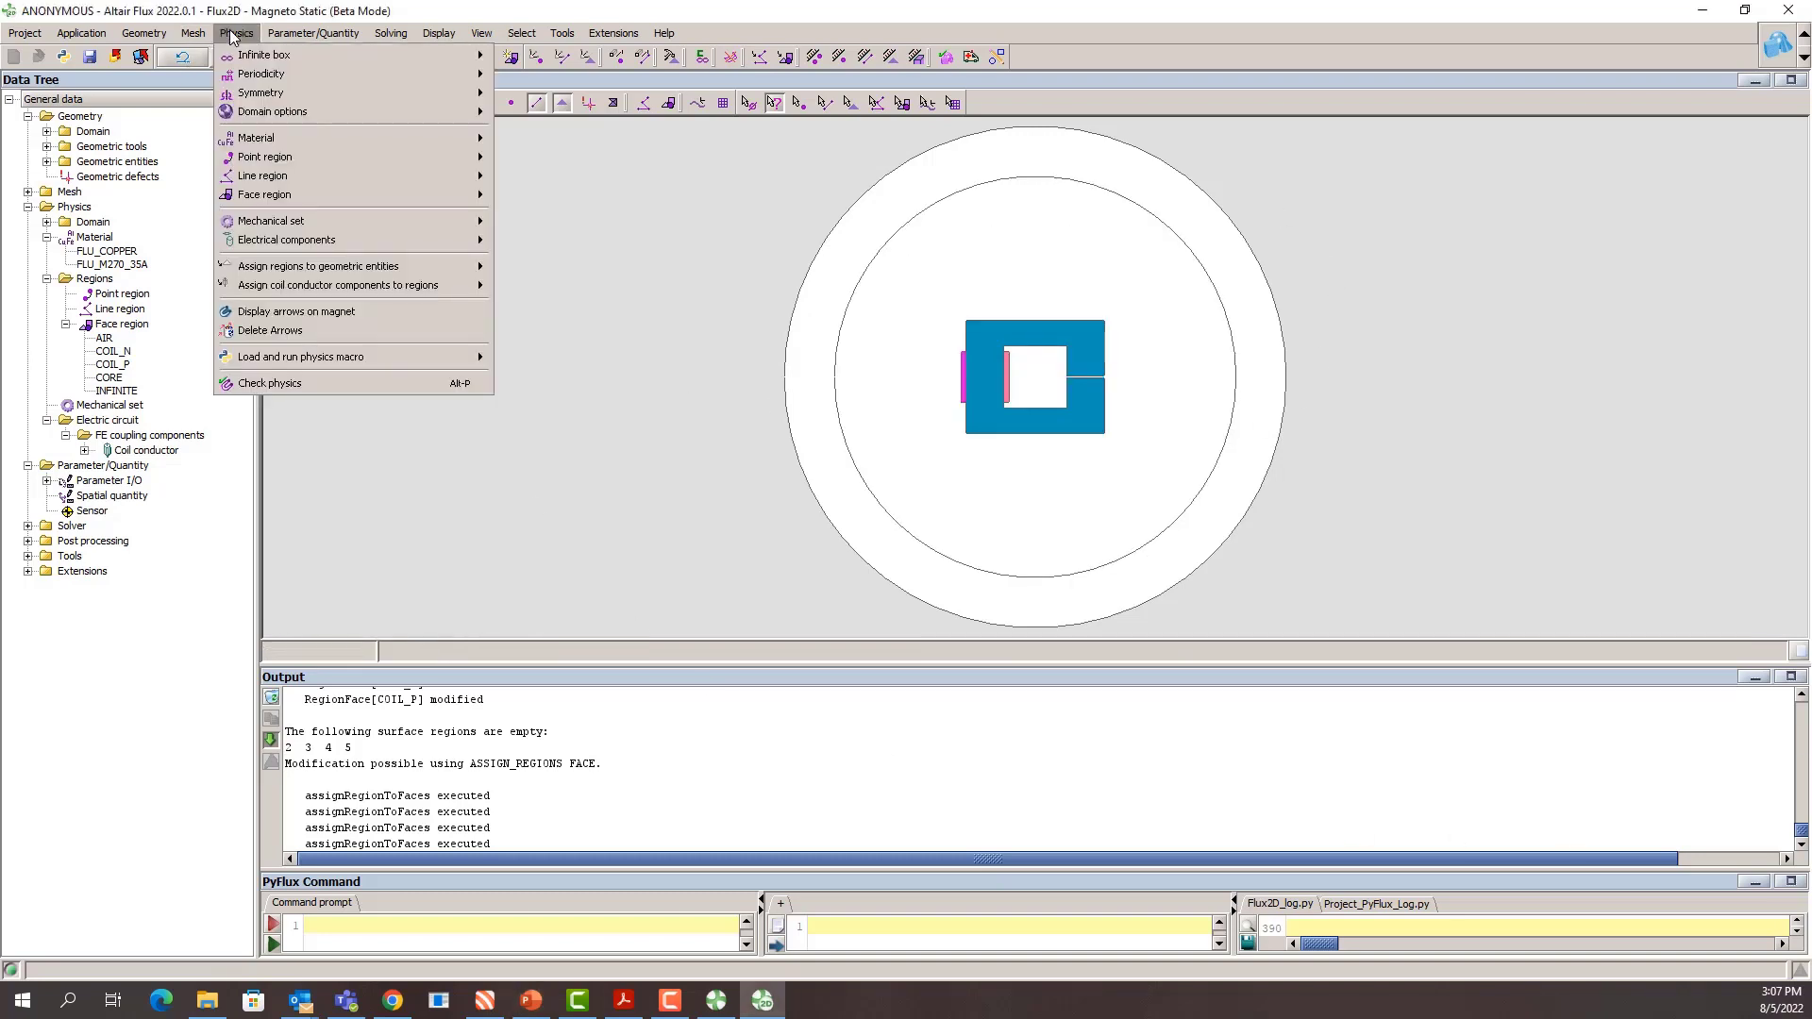
click(274, 384)
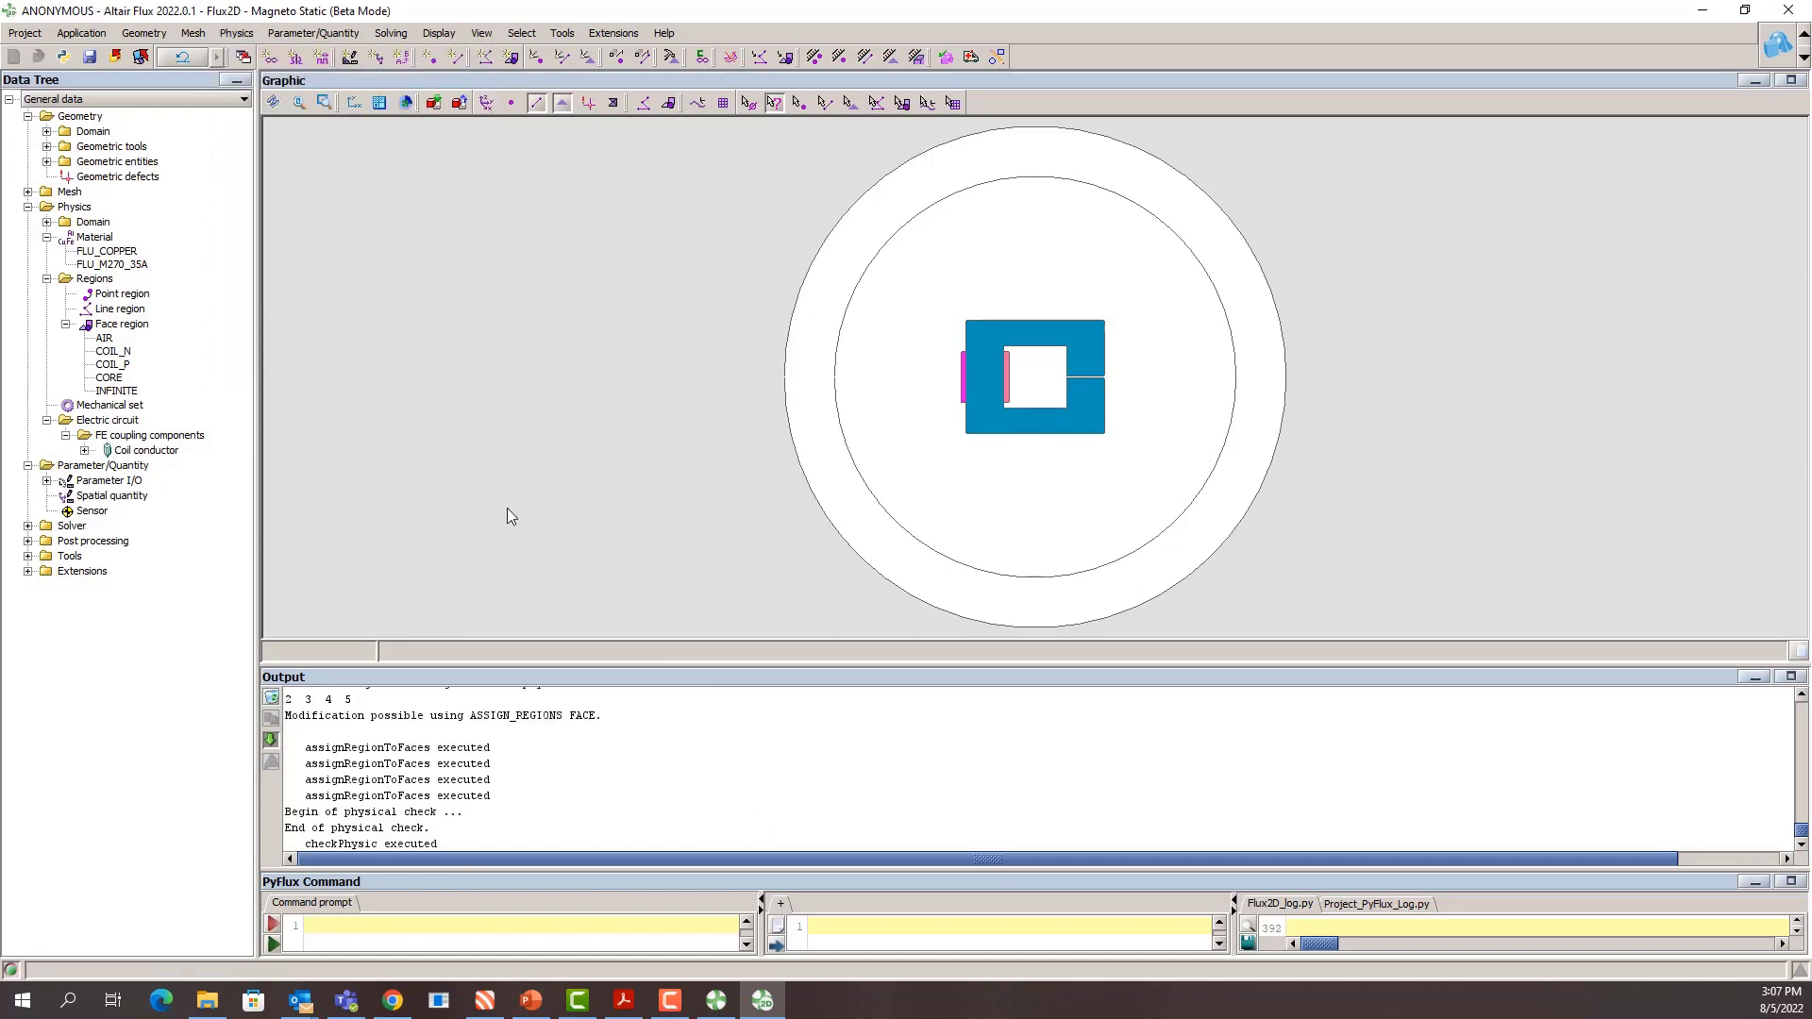
click(391, 34)
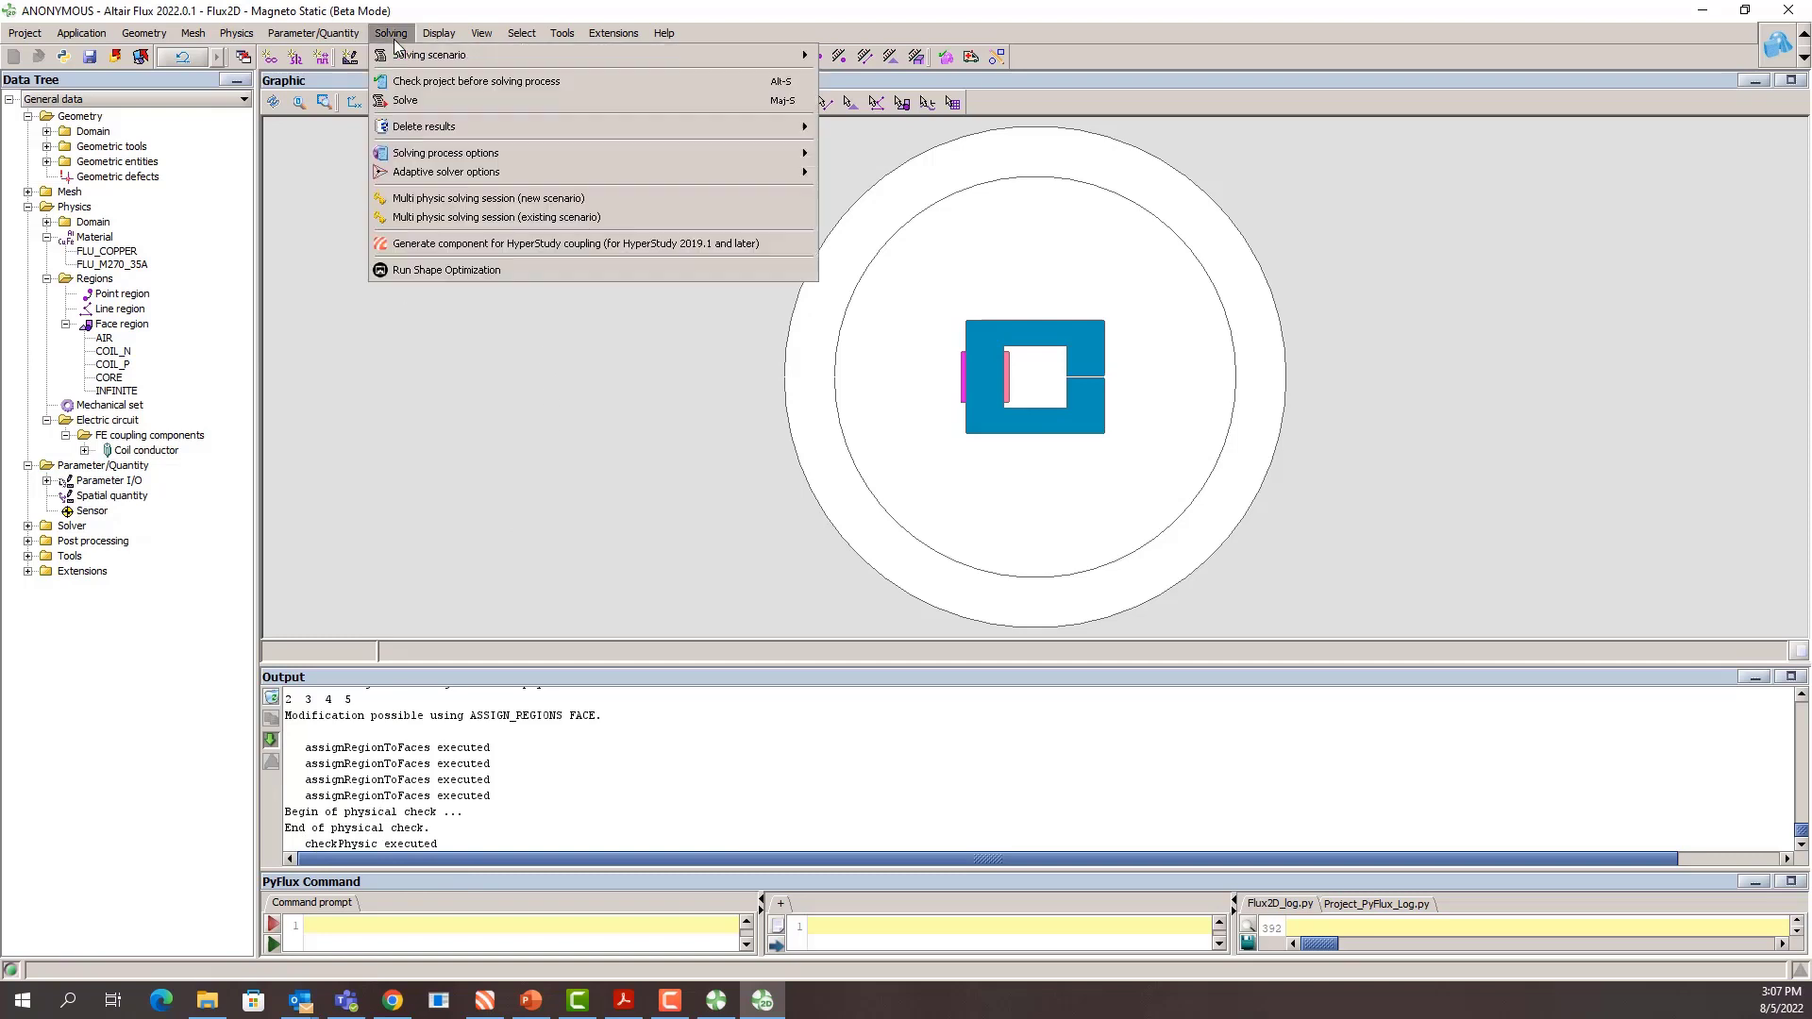
mouse_move(755, 55)
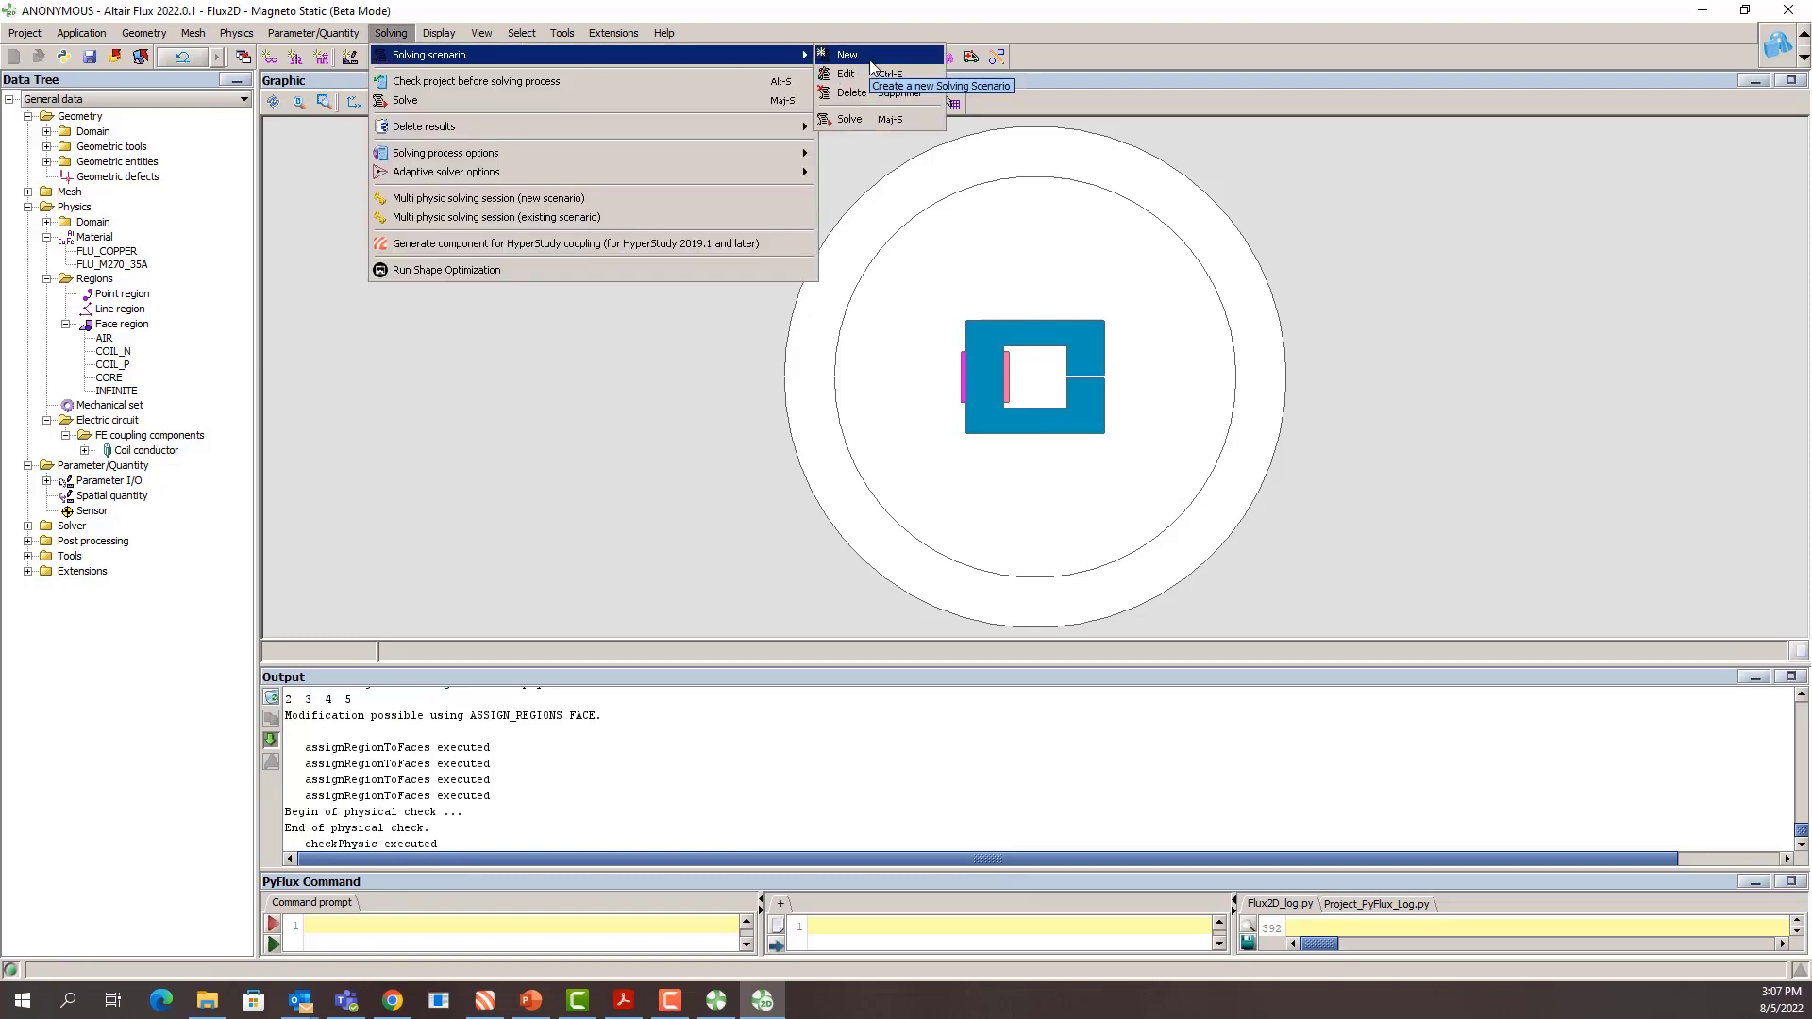
click(870, 60)
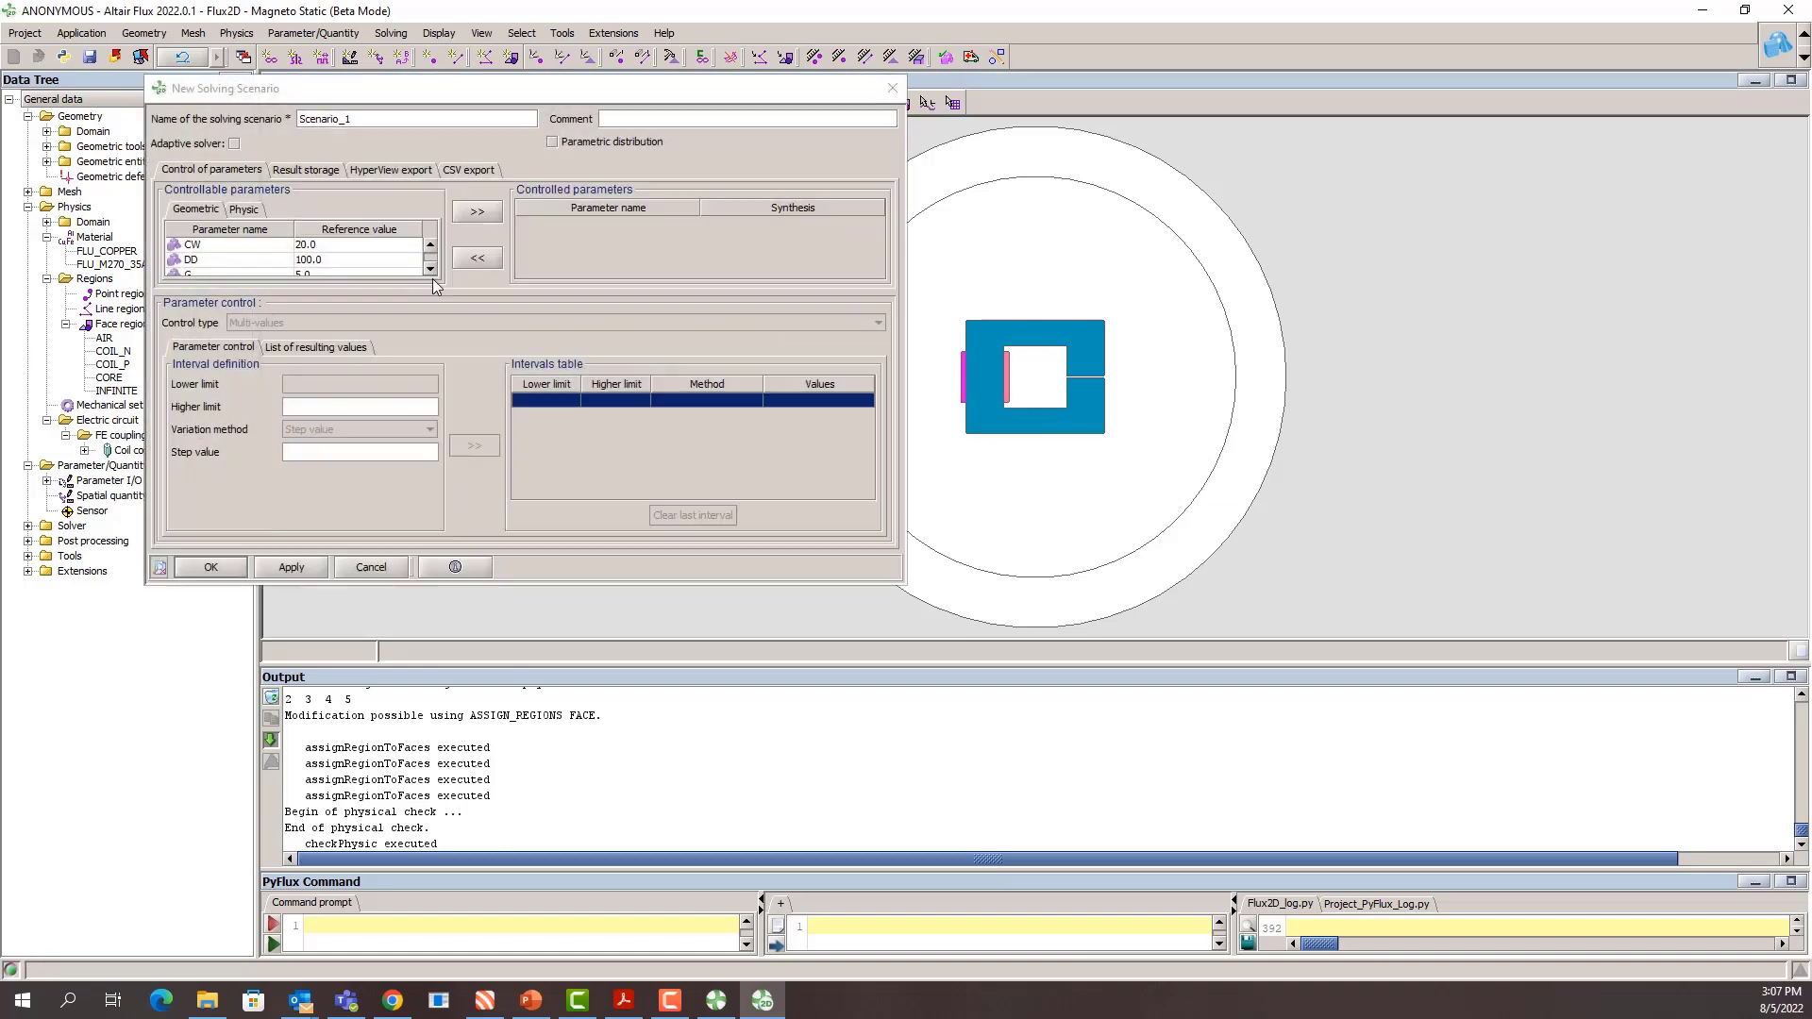
click(243, 211)
click(198, 209)
click(195, 274)
click(489, 218)
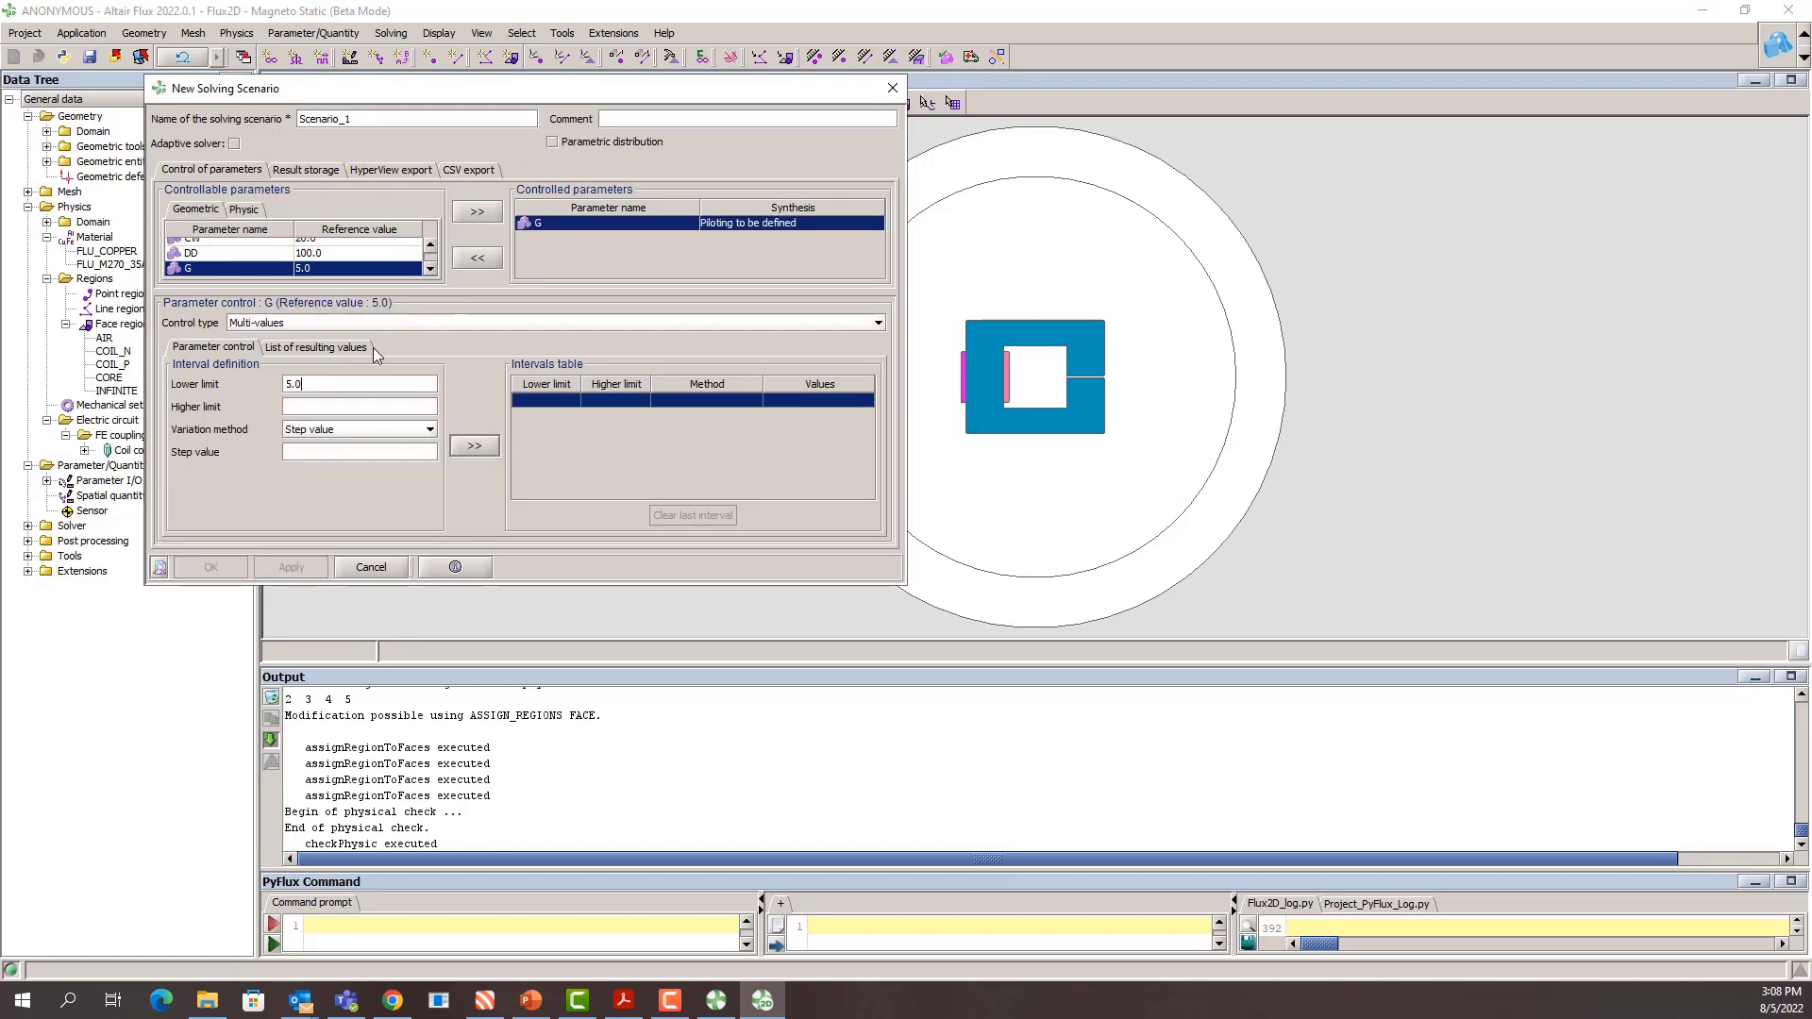
Step: Sweep G from 1 to 5 in steps of 1 and name the scenario Change_Airgap
double_click(331, 378)
text(1)
click(350, 407)
text(5)
click(336, 429)
click(336, 445)
click(333, 454)
click(462, 444)
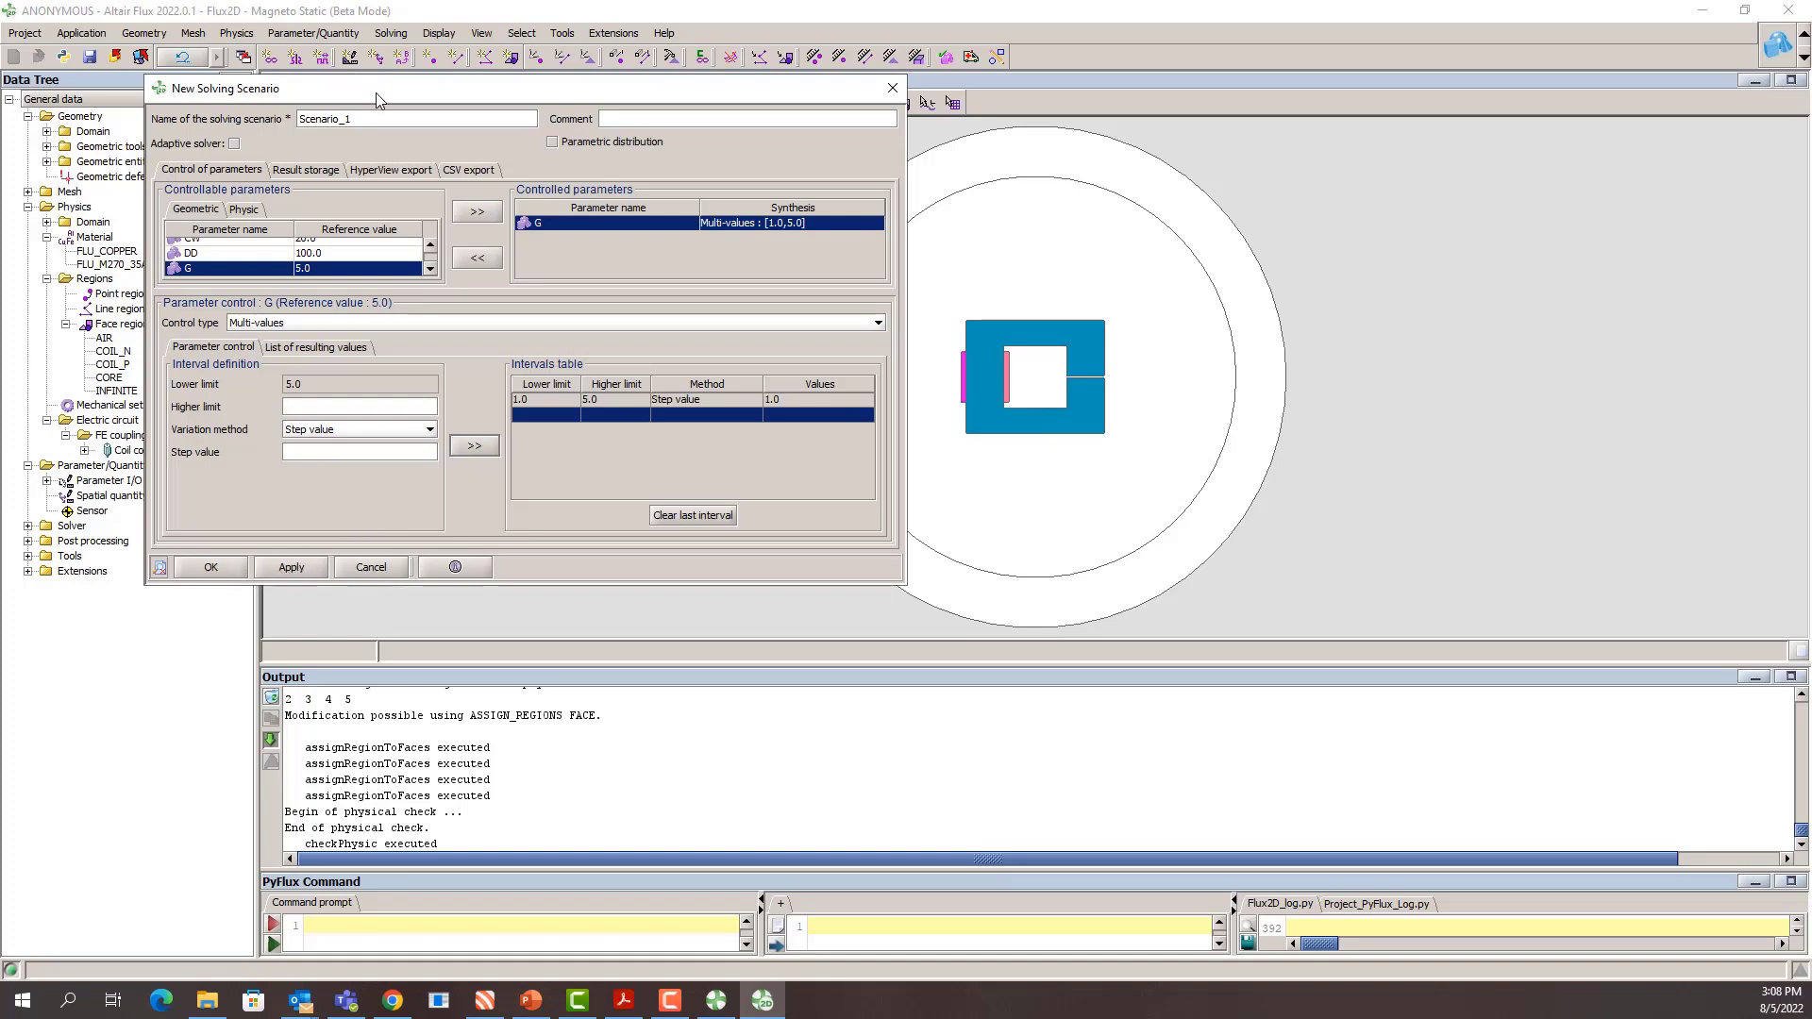
drag(382, 119, 210, 111)
text(Change_Airgap)
click(203, 567)
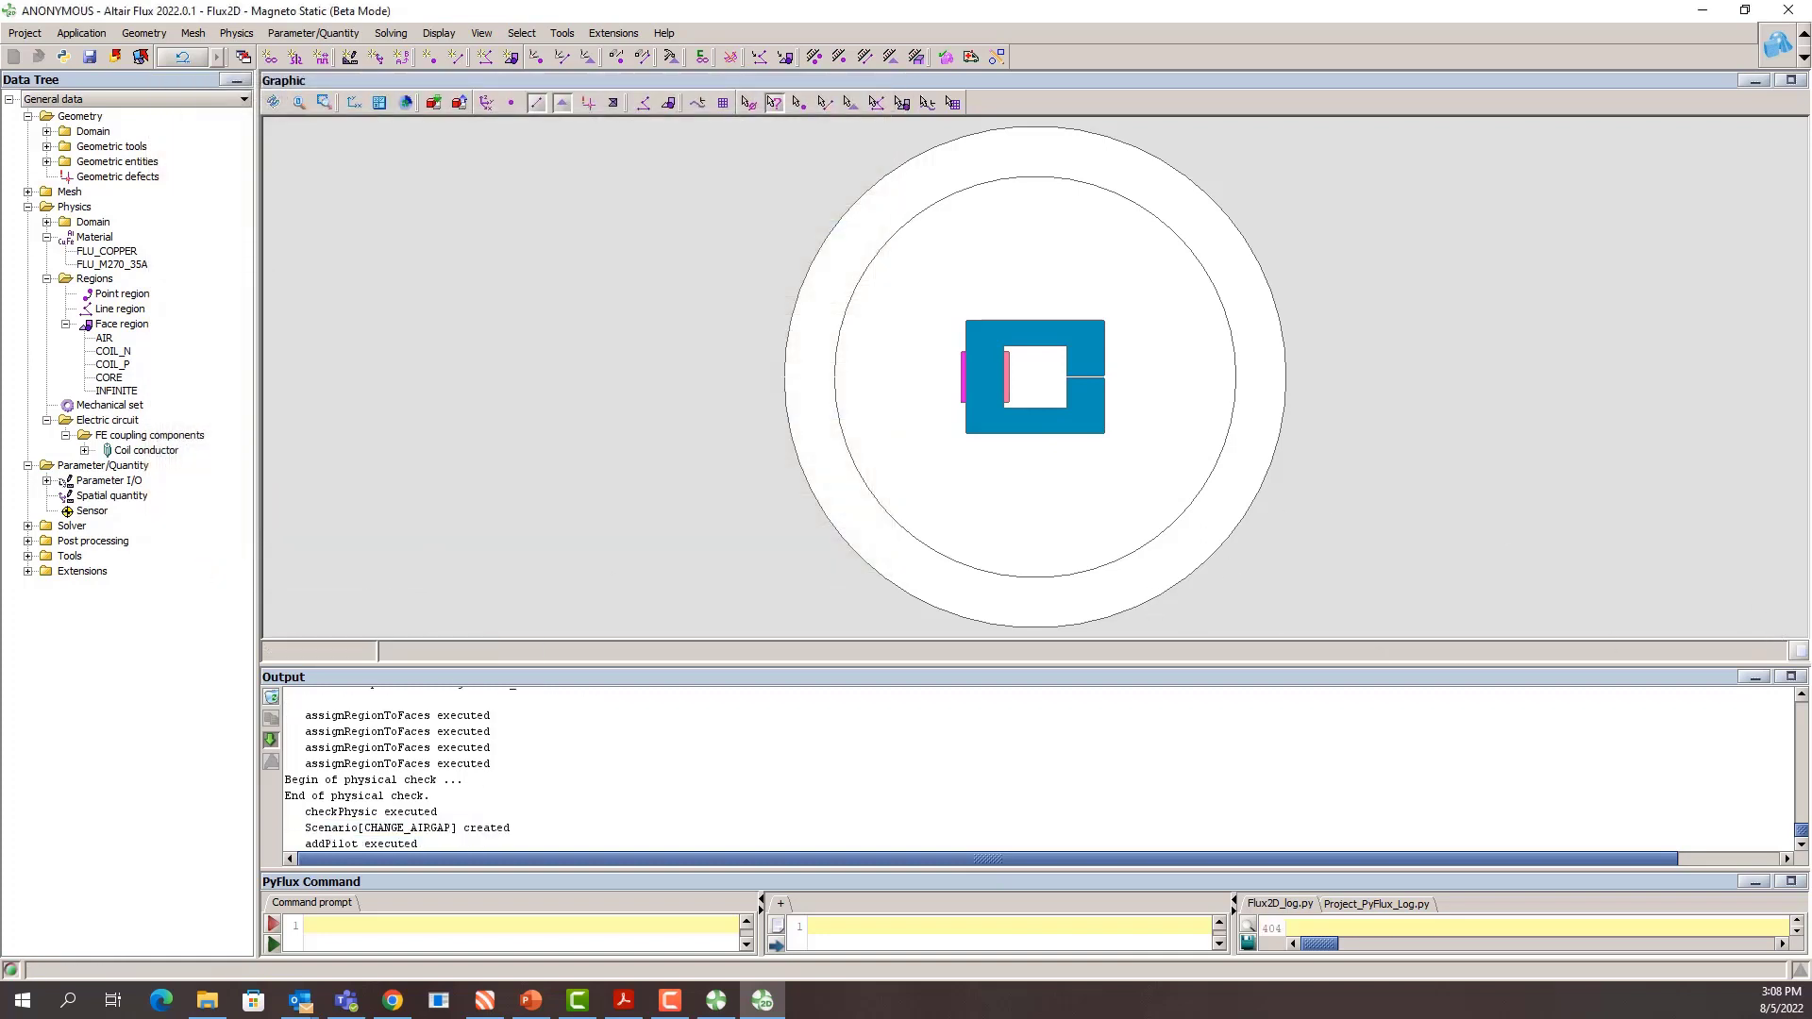
Step: Save the project as Problem1.FLU in Documents > Flux_teaching
key(alt+Tab)
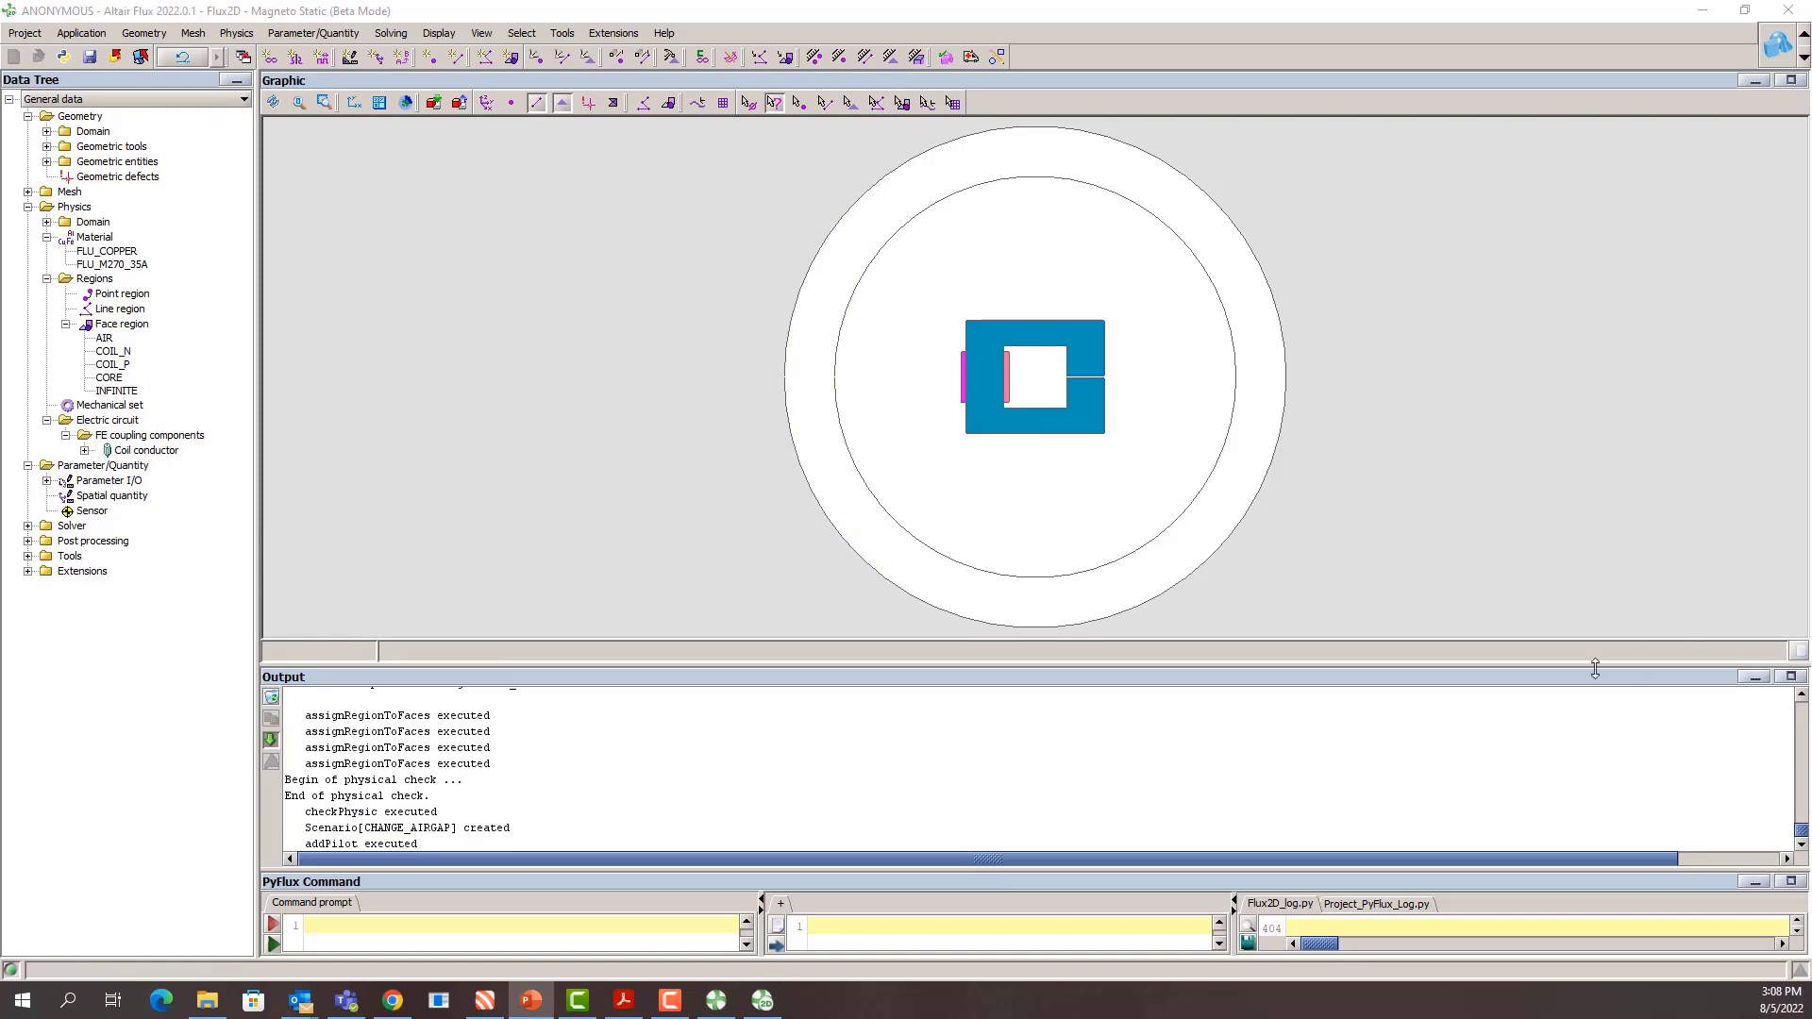
click(408, 360)
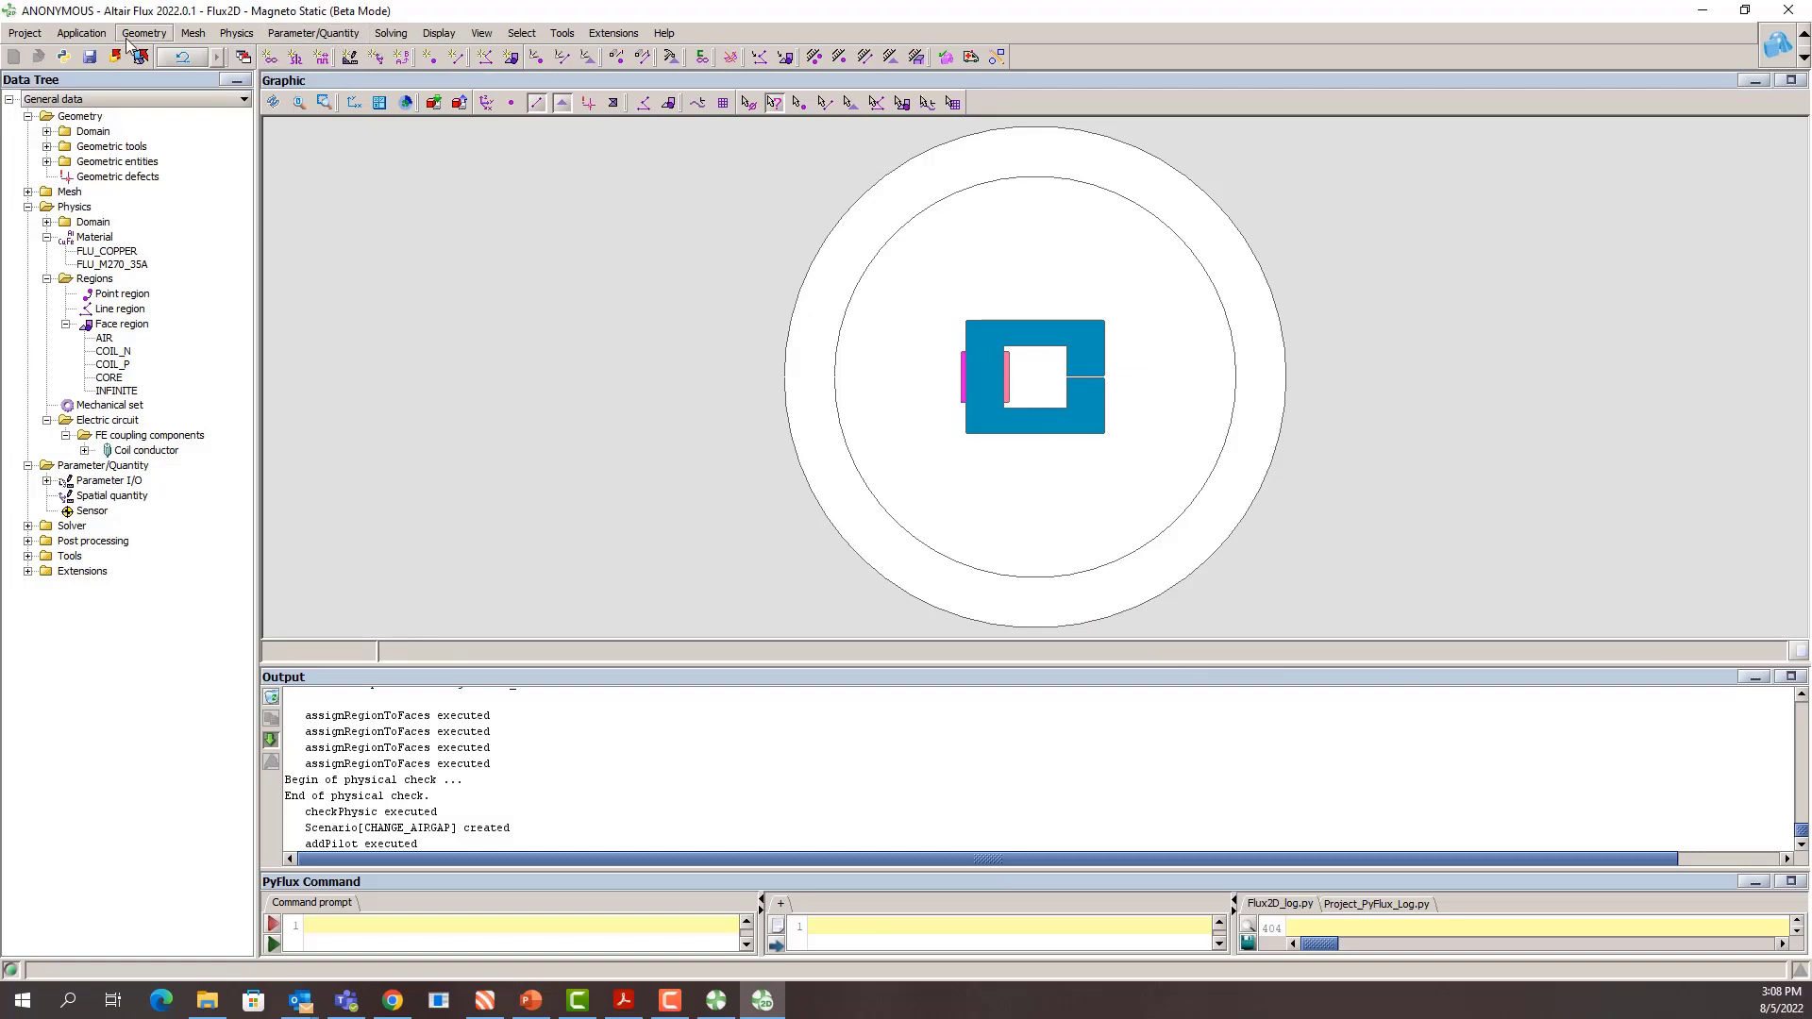
click(19, 38)
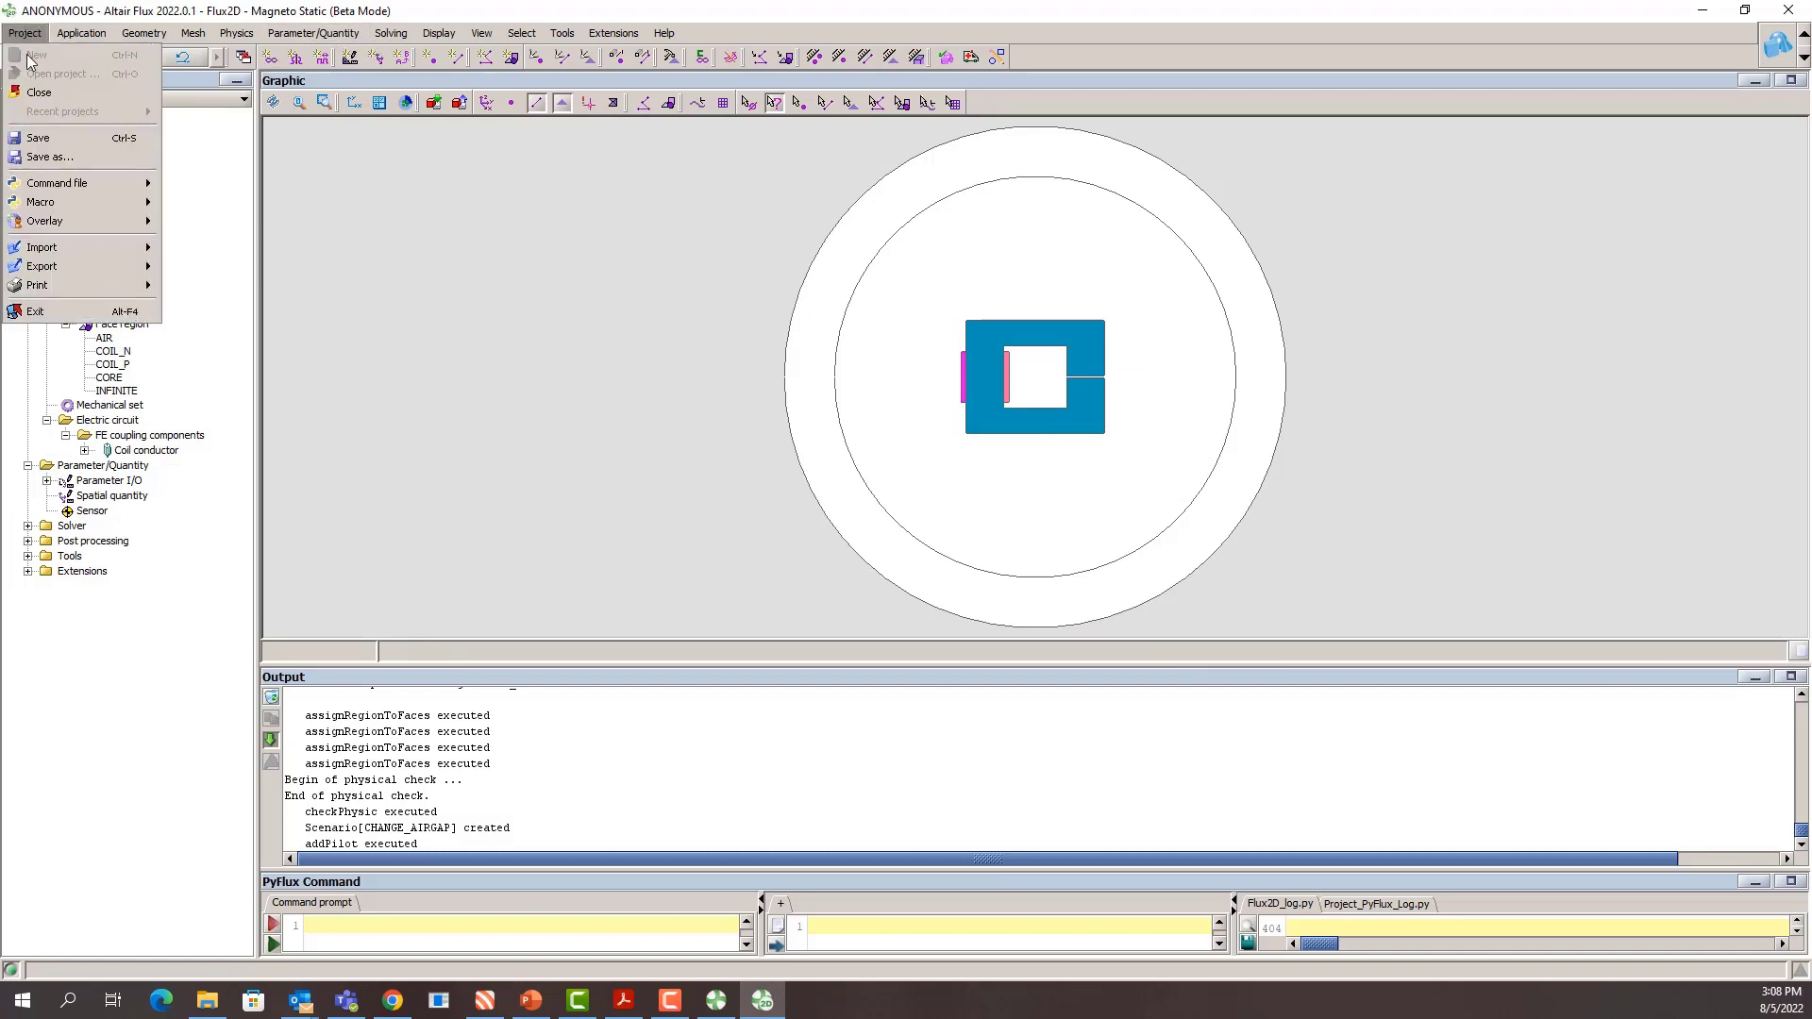
click(49, 143)
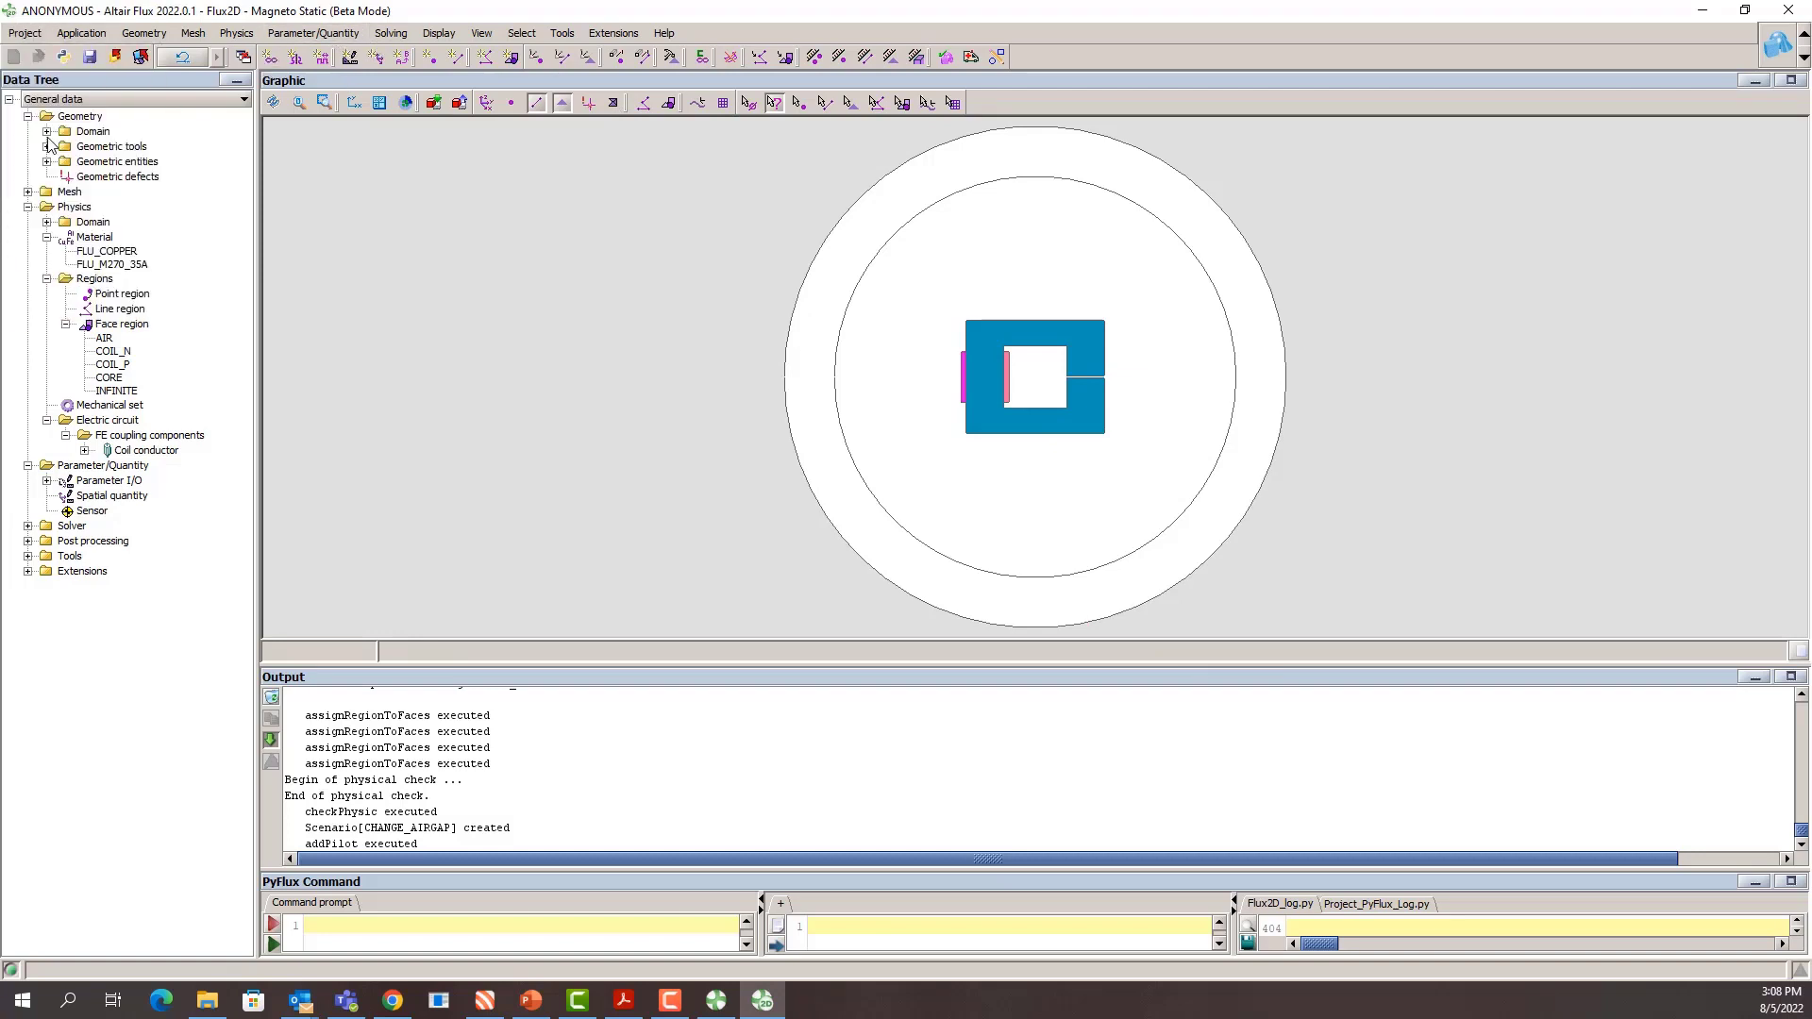
key(ctrl+s)
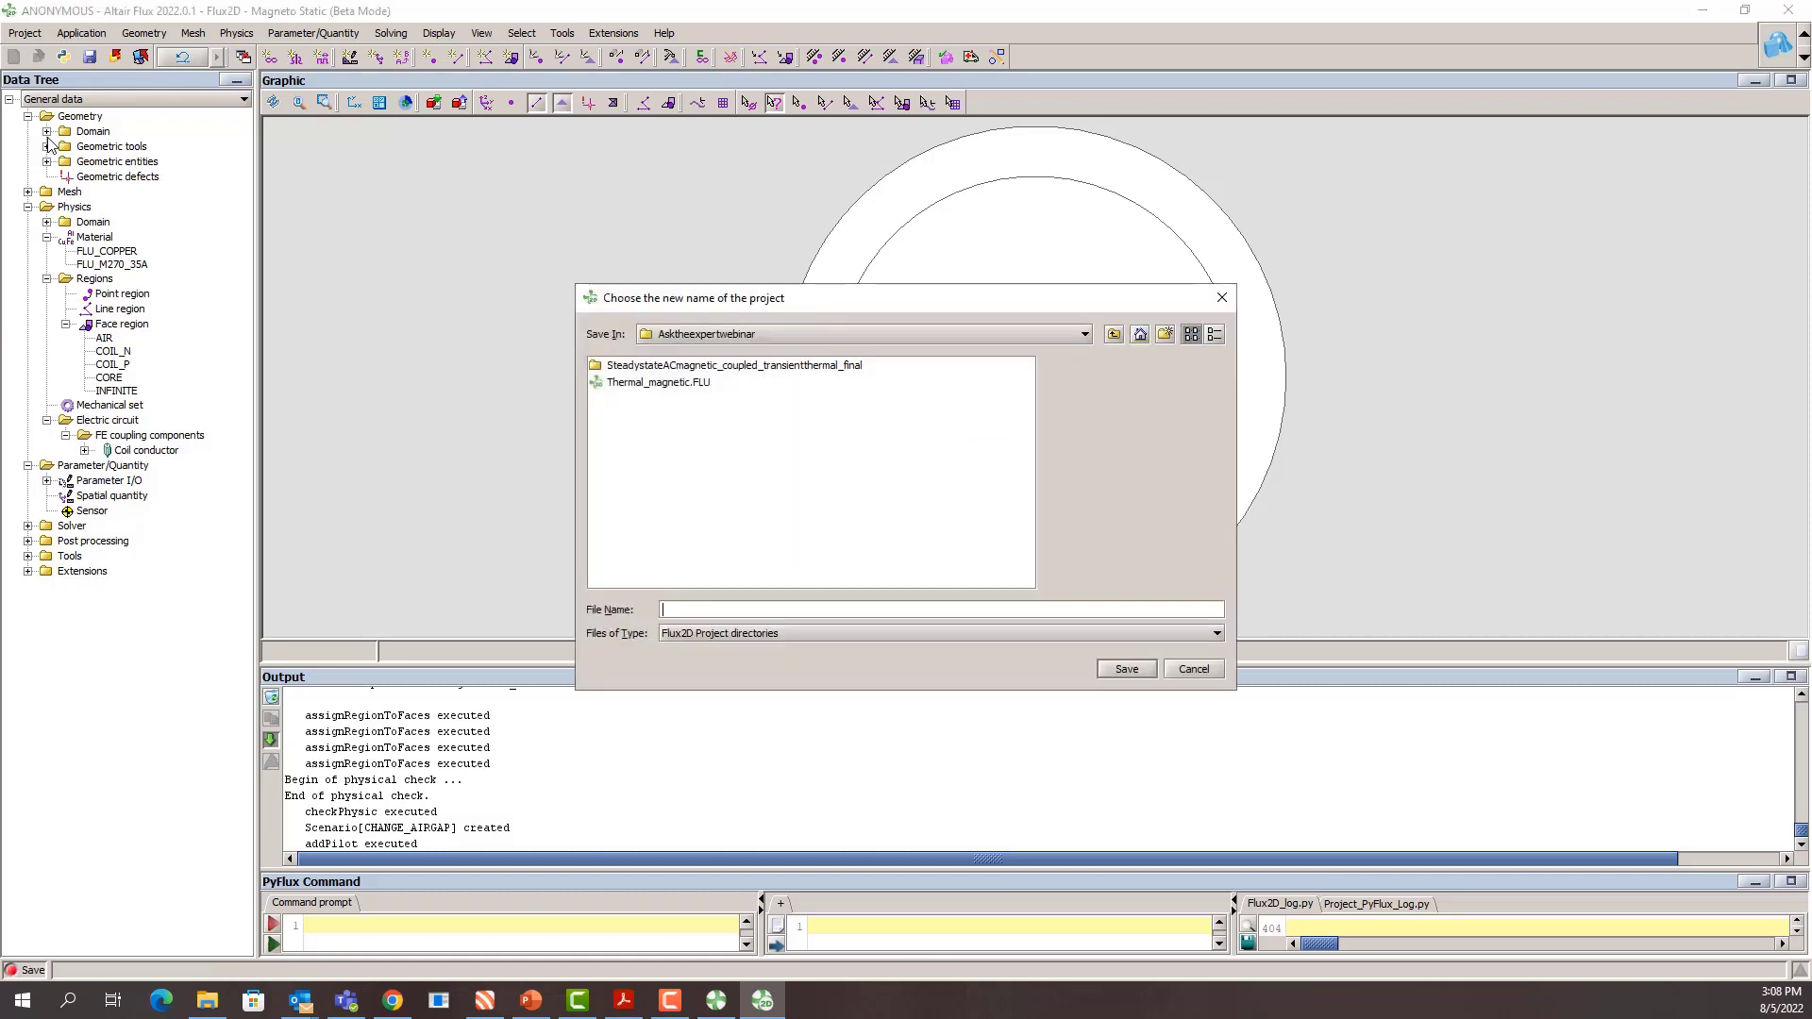
click(1115, 335)
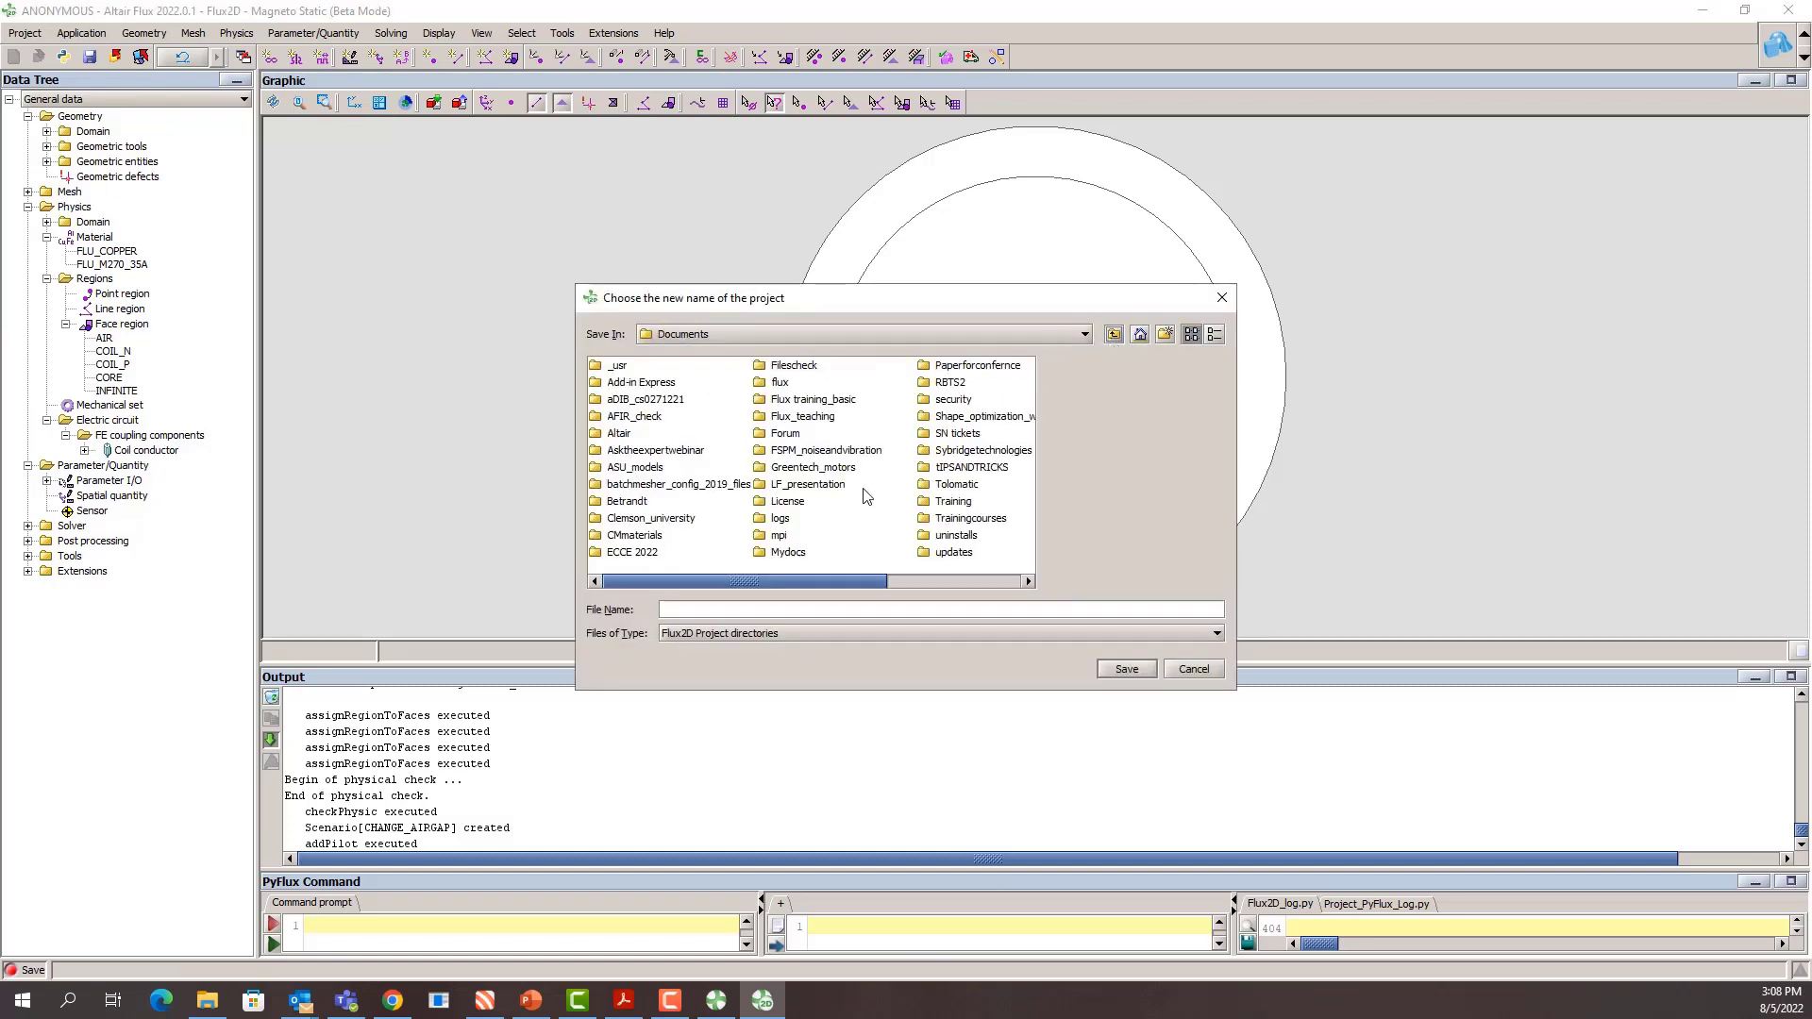
double_click(802, 416)
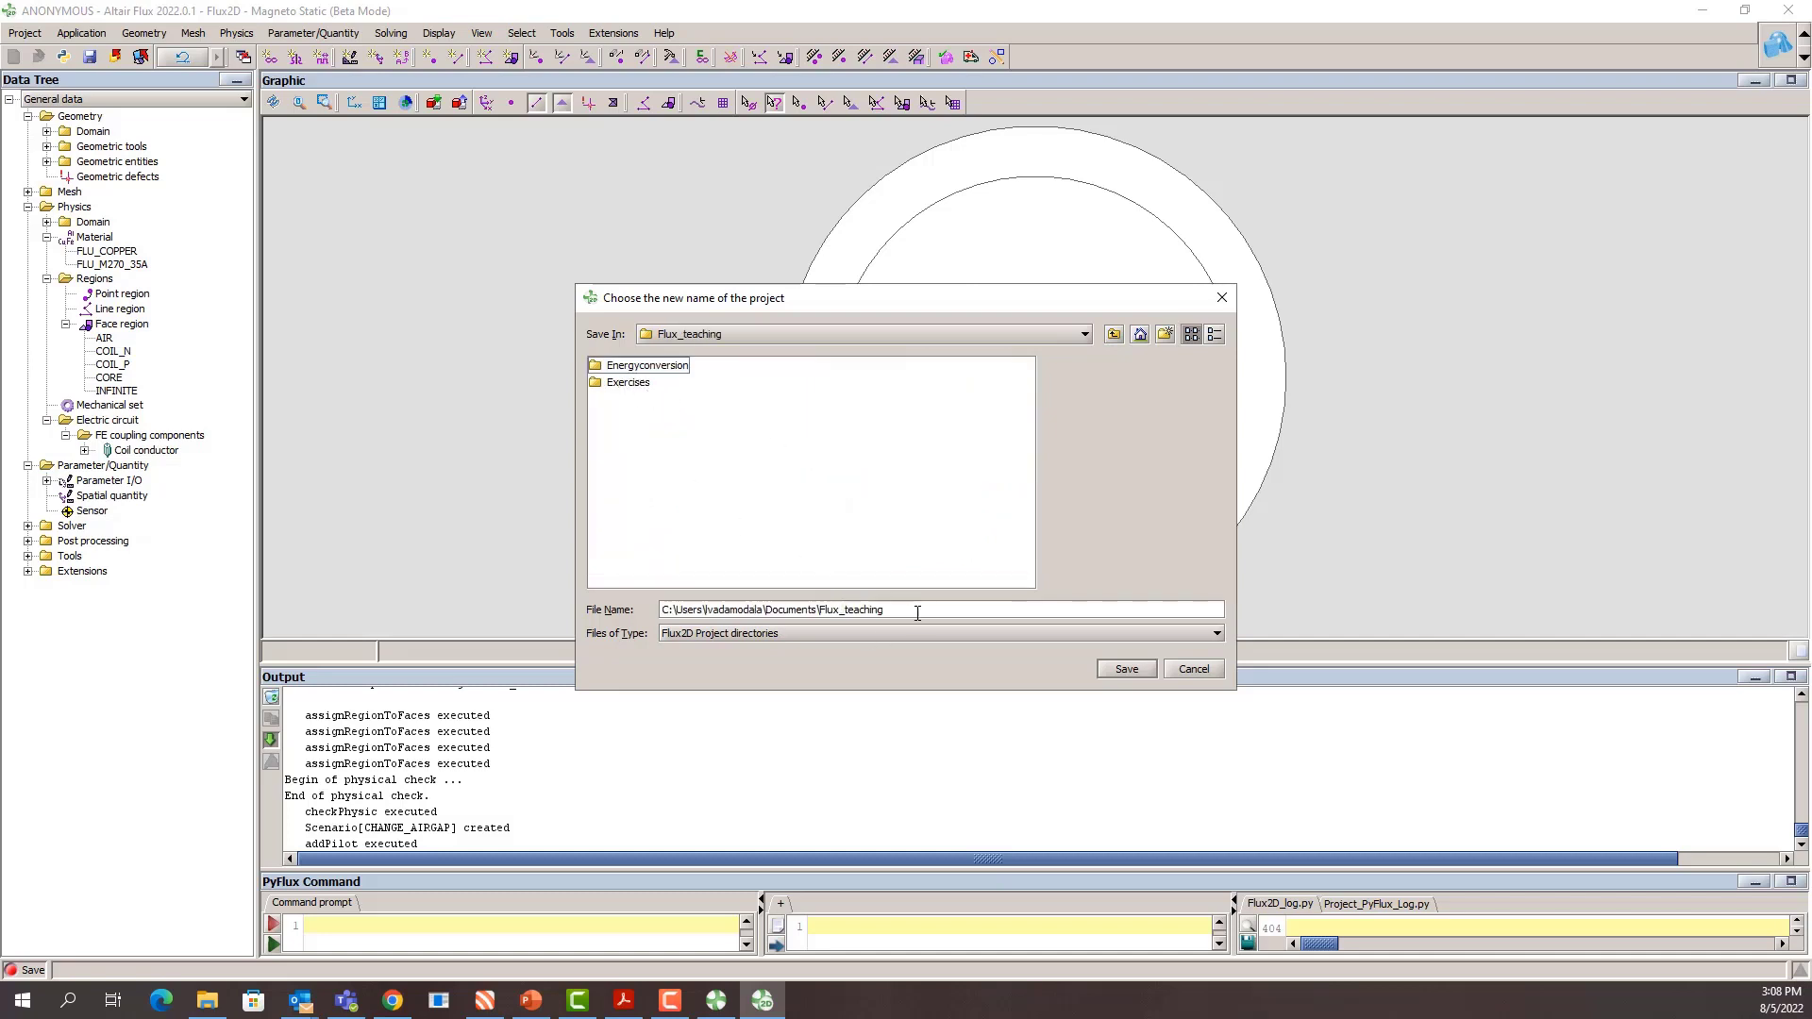
drag(926, 614, 661, 611)
key(BackSpace)
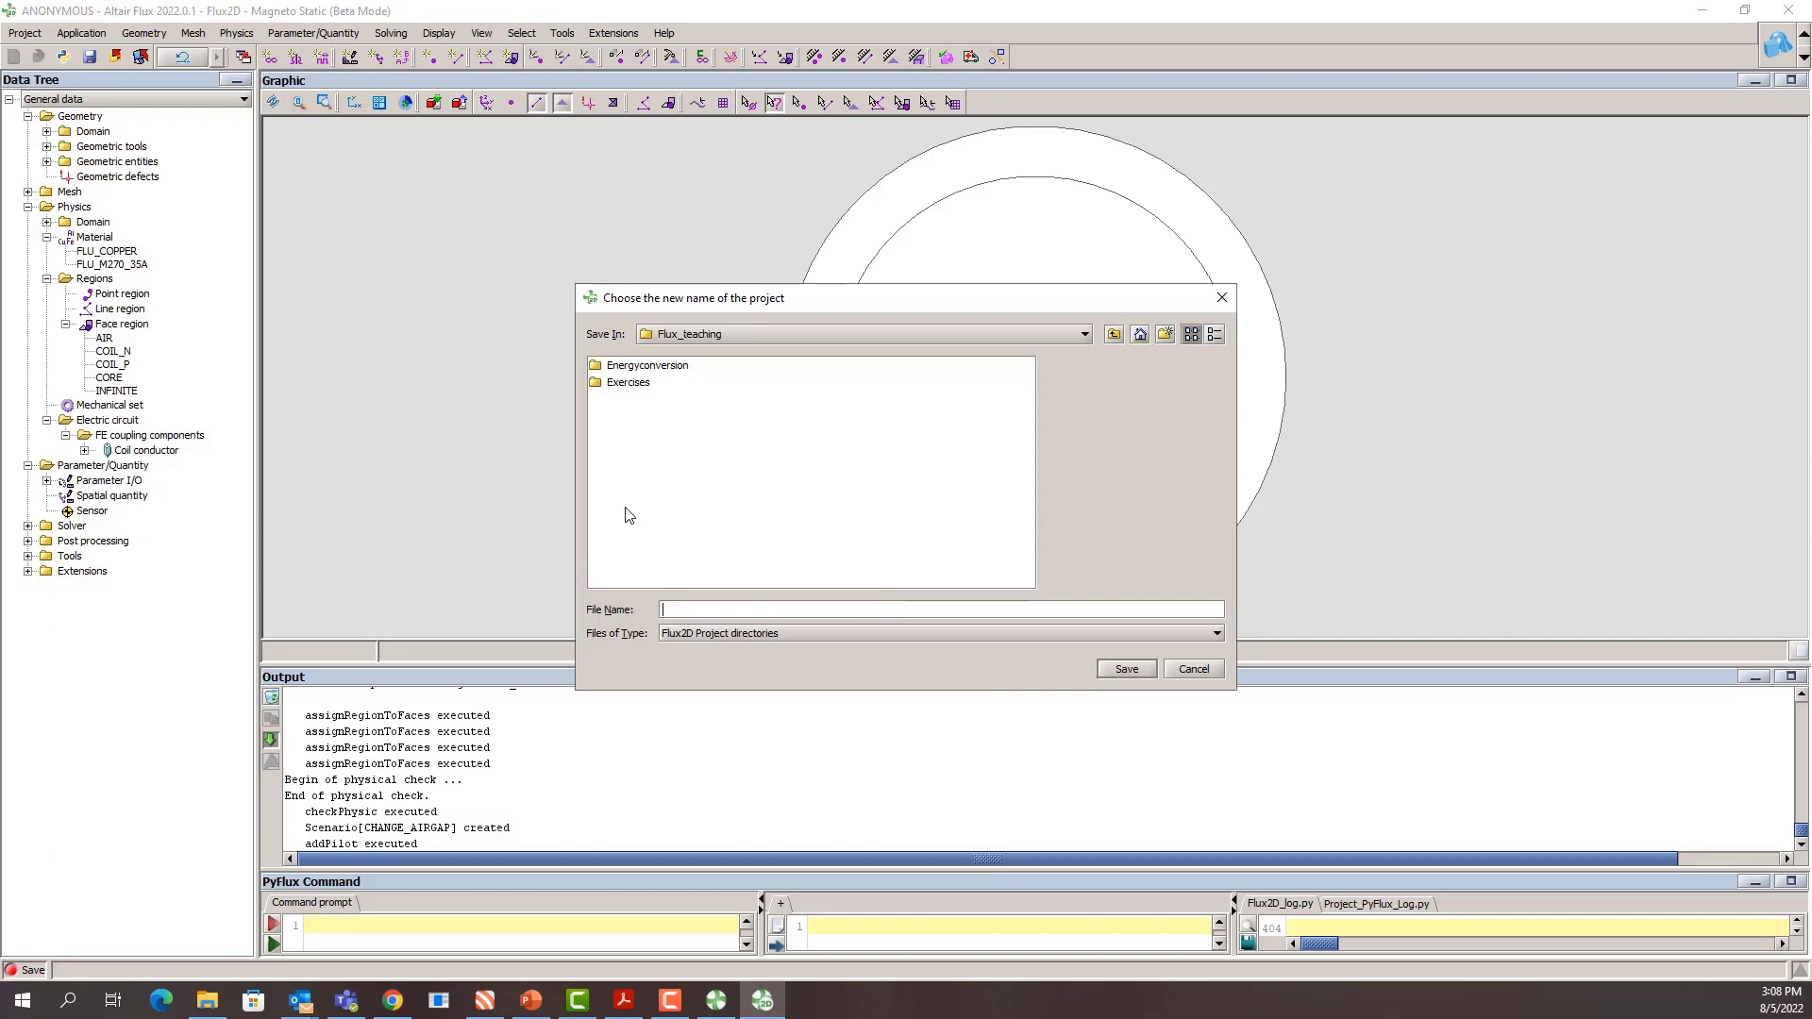
text(Problem1)
key(Return)
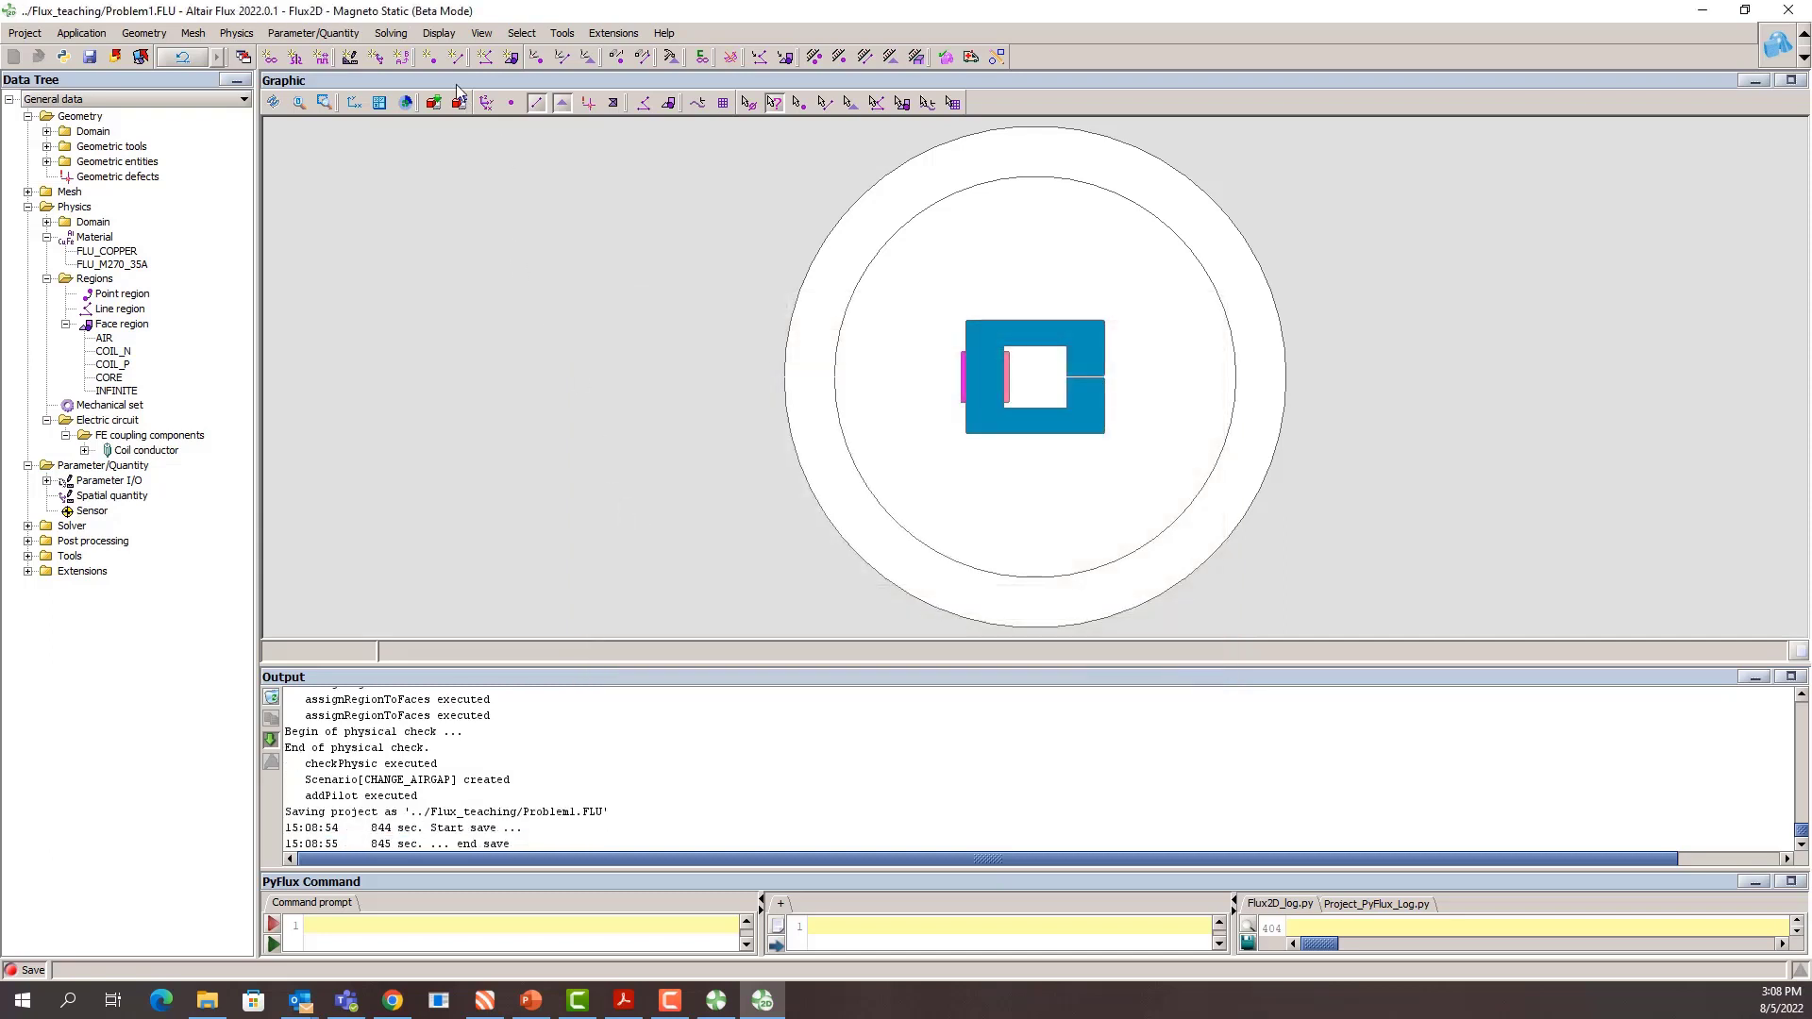
Step: Solve the CHANGE_AIRGAP scenario through all five gap steps, G = 1 to 5
click(390, 33)
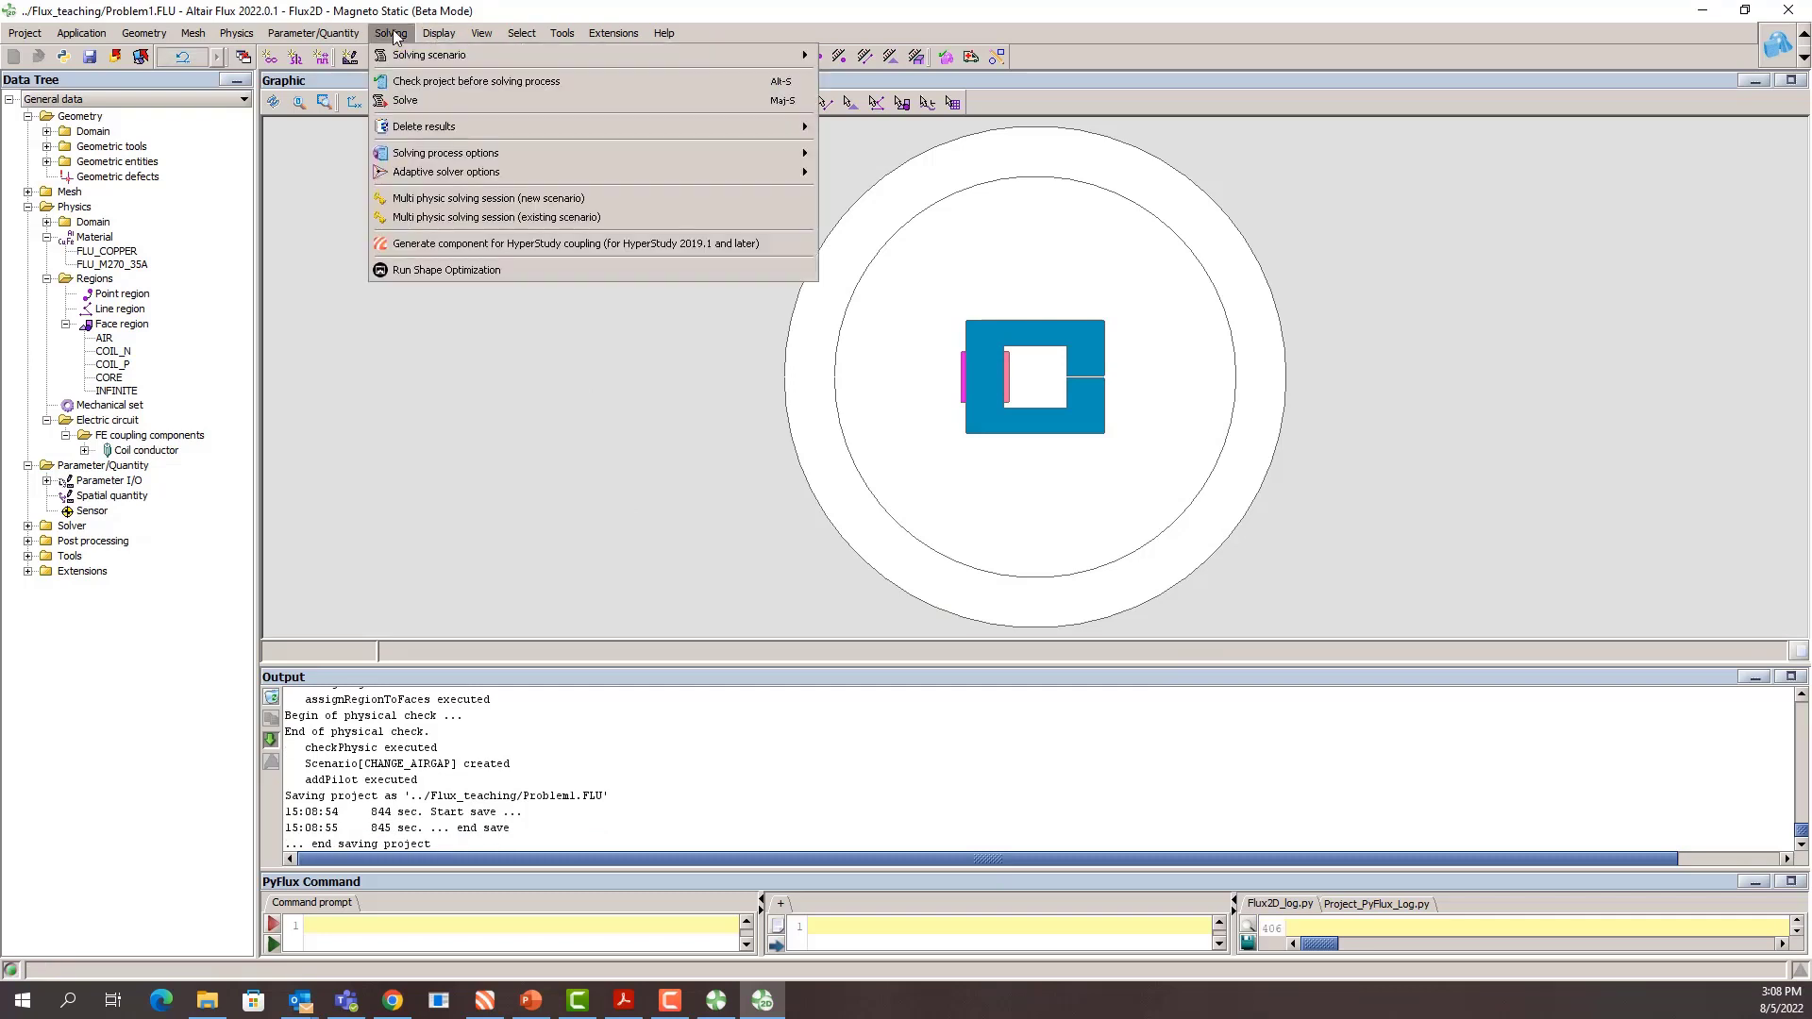
click(398, 95)
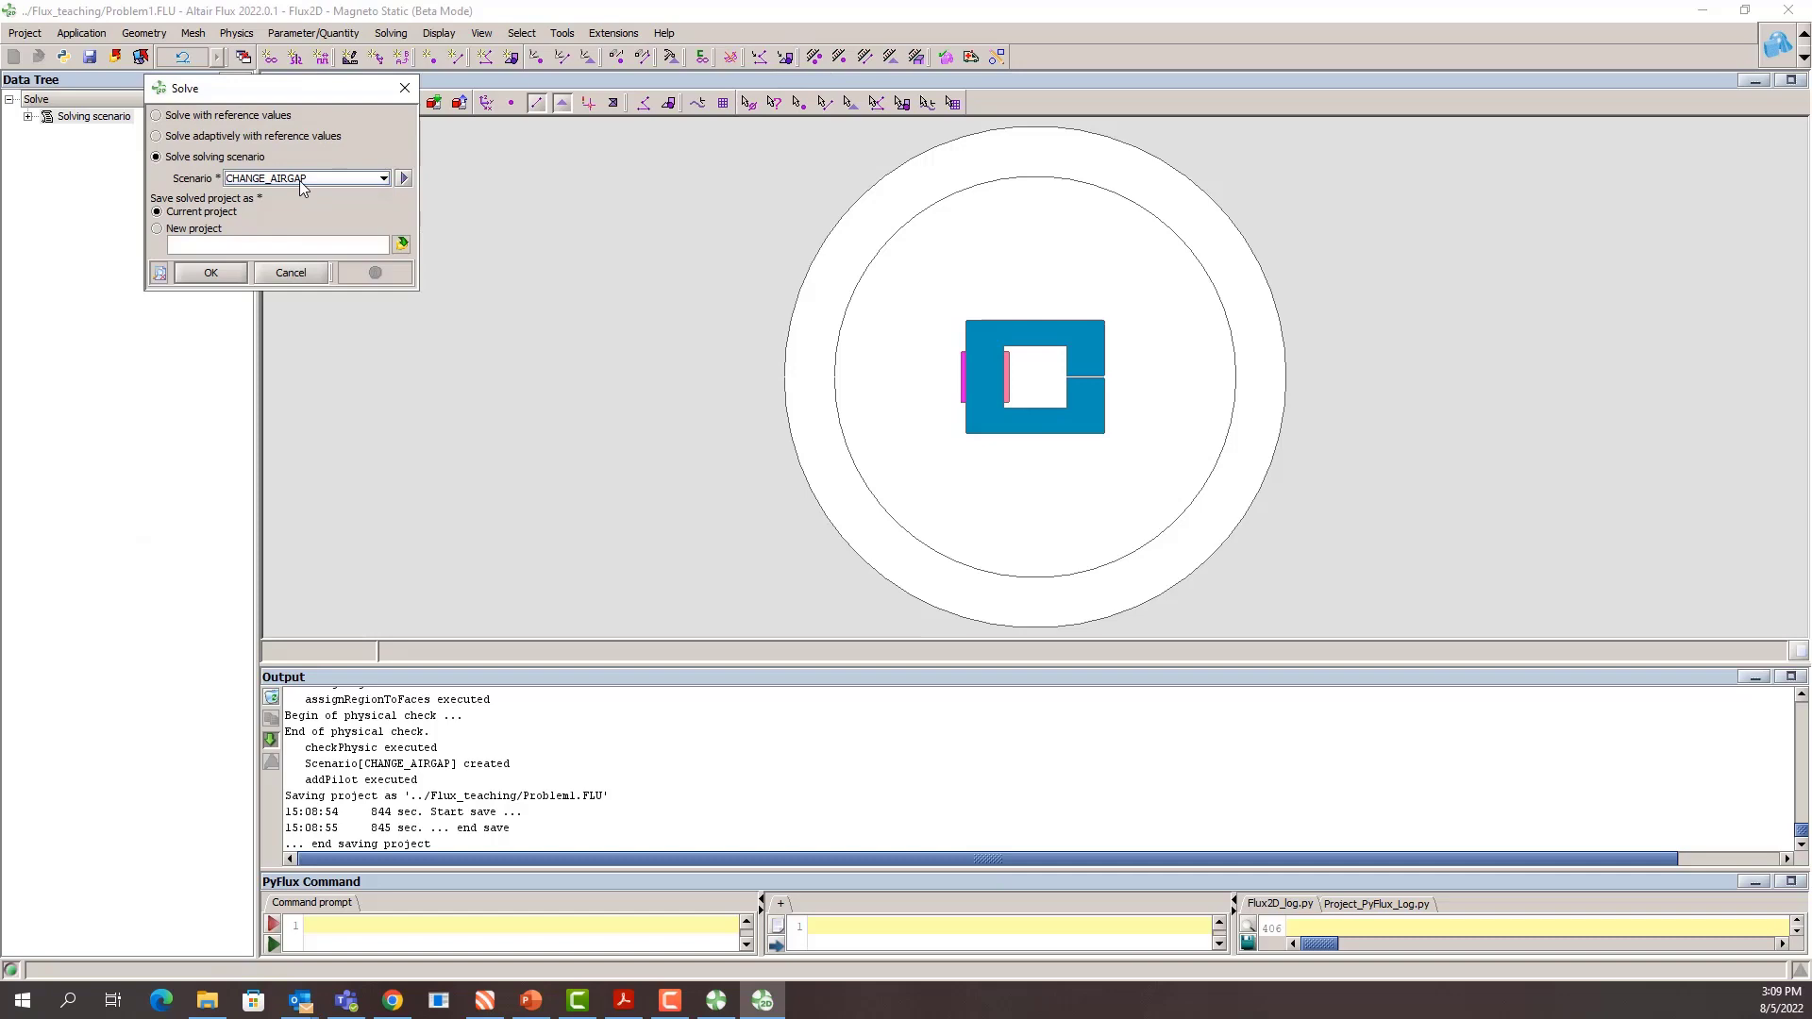
click(235, 276)
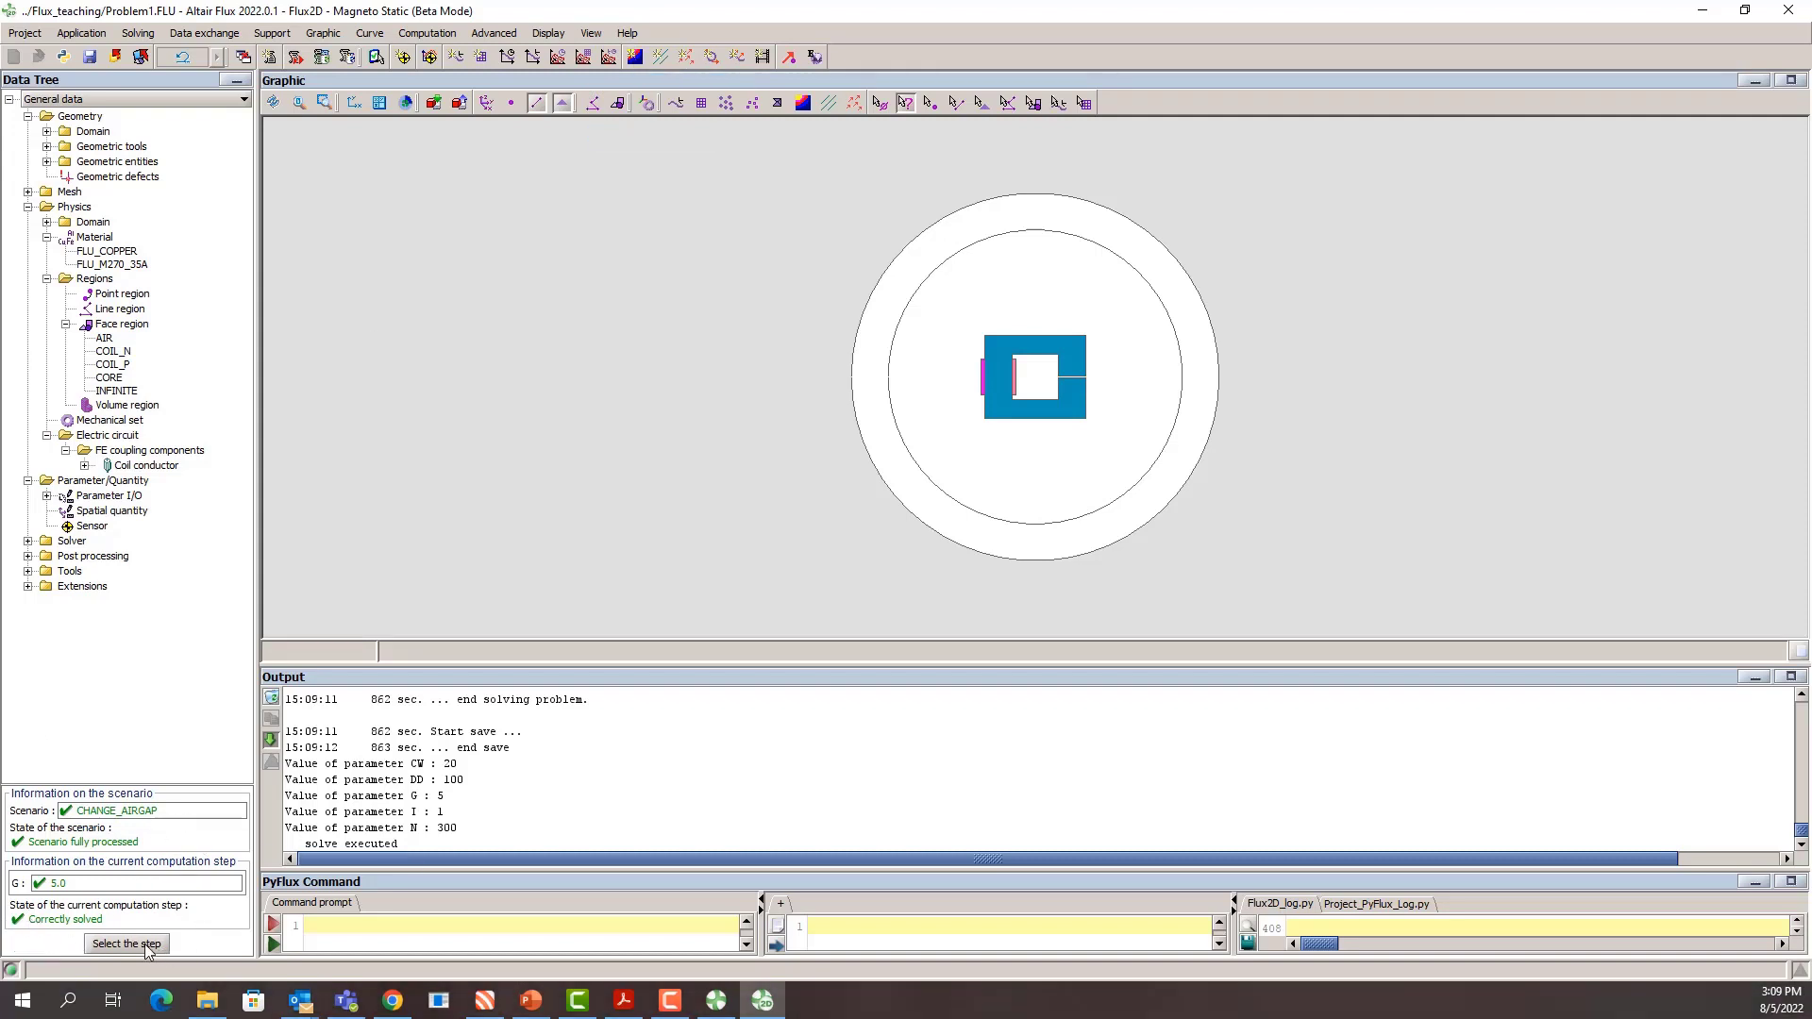
Step: Create the ISOVAL_1 magnetic flux density isovalue map over S_CORE and S_AIR
click(634, 58)
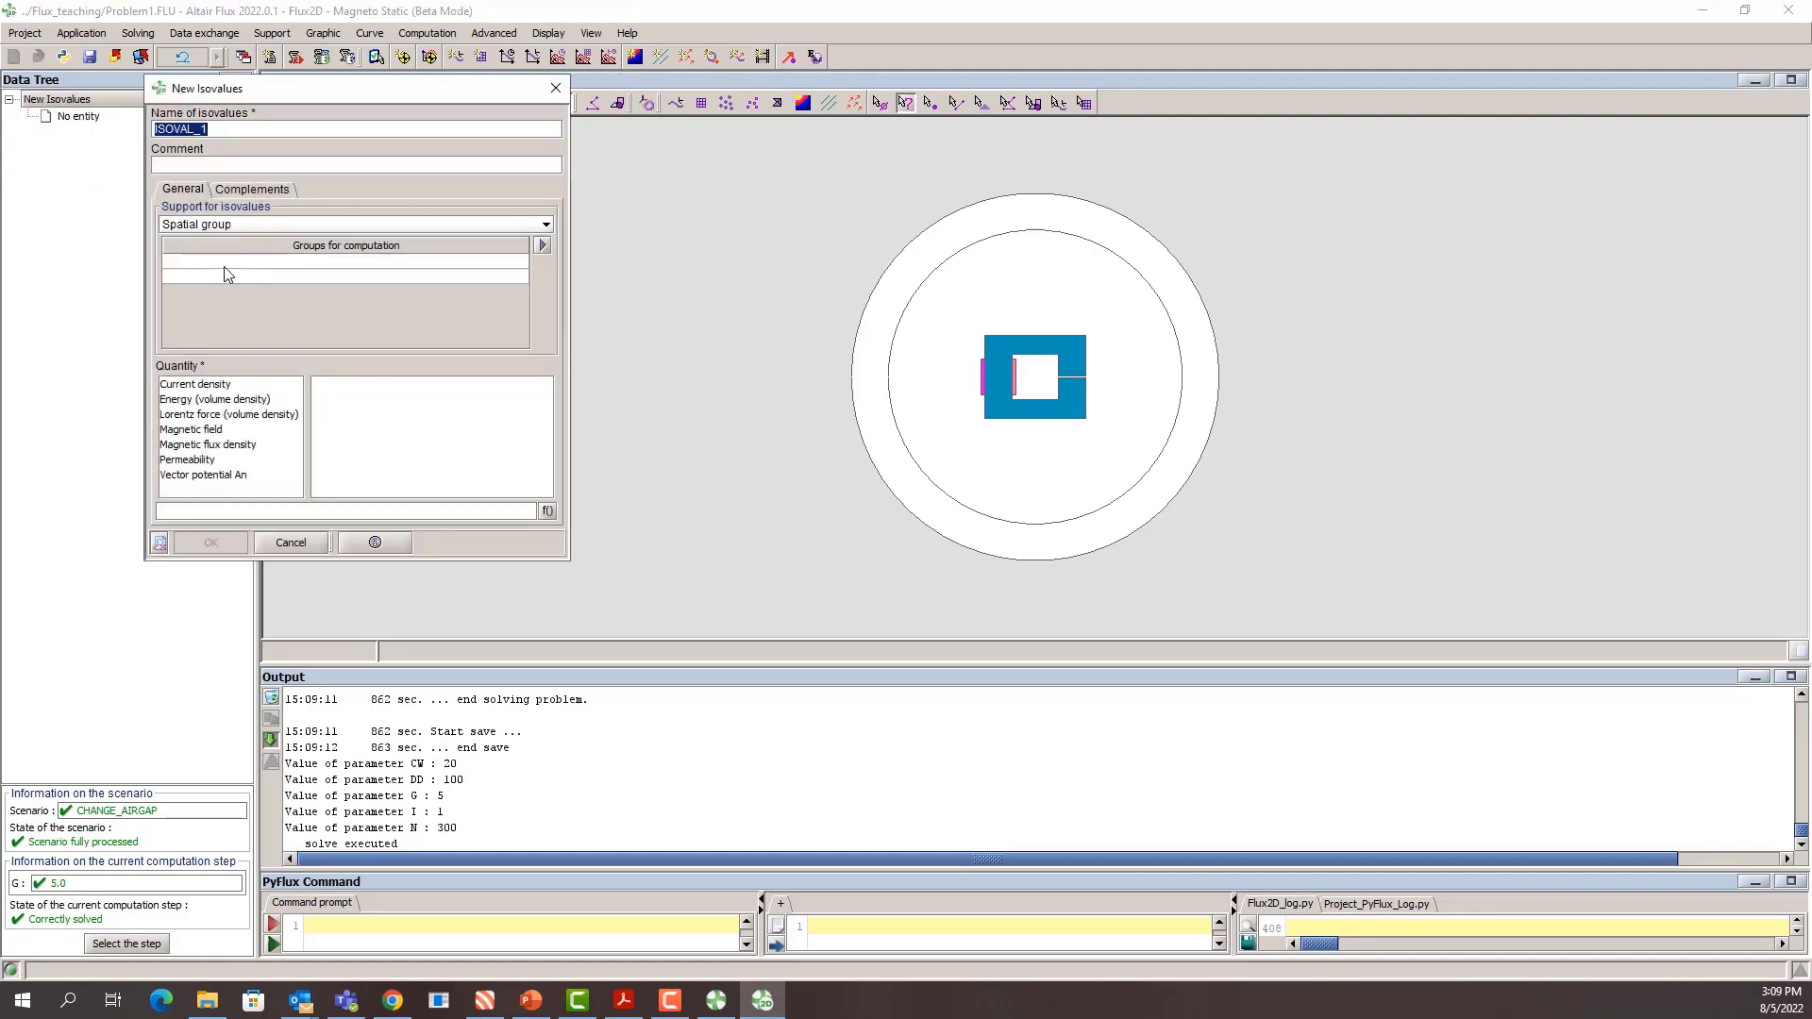
click(229, 263)
click(195, 412)
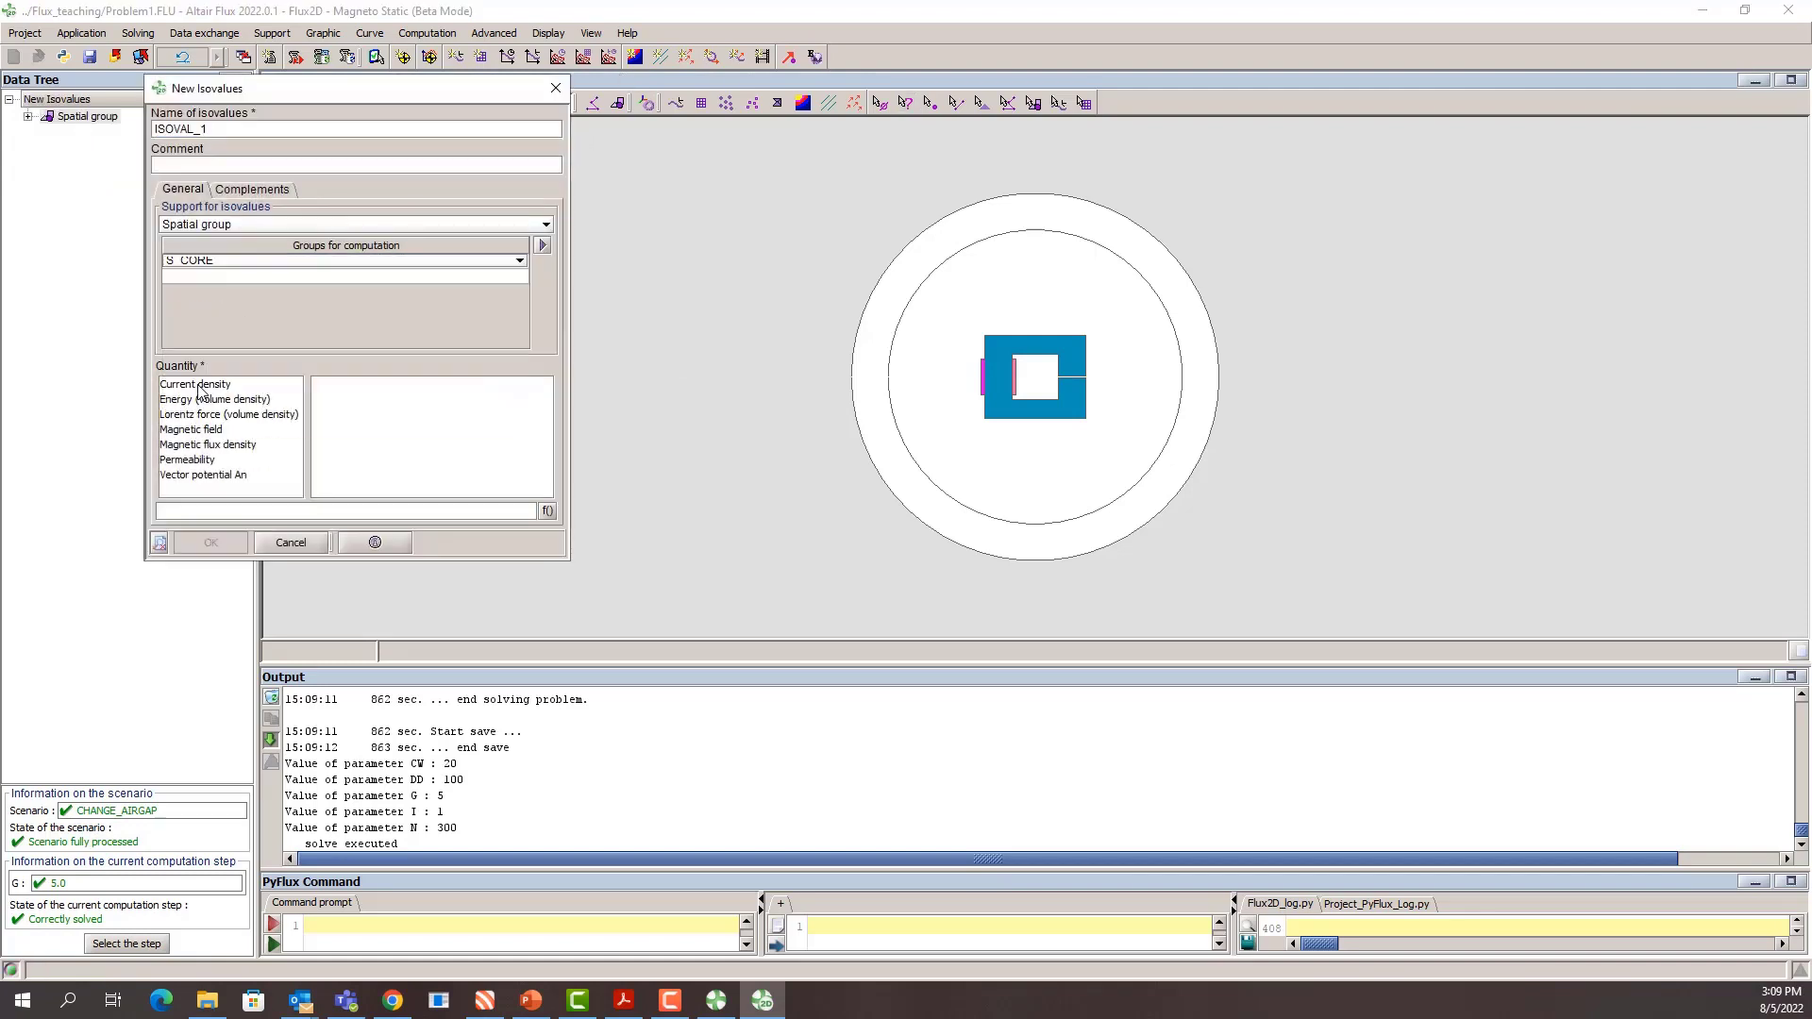
click(218, 275)
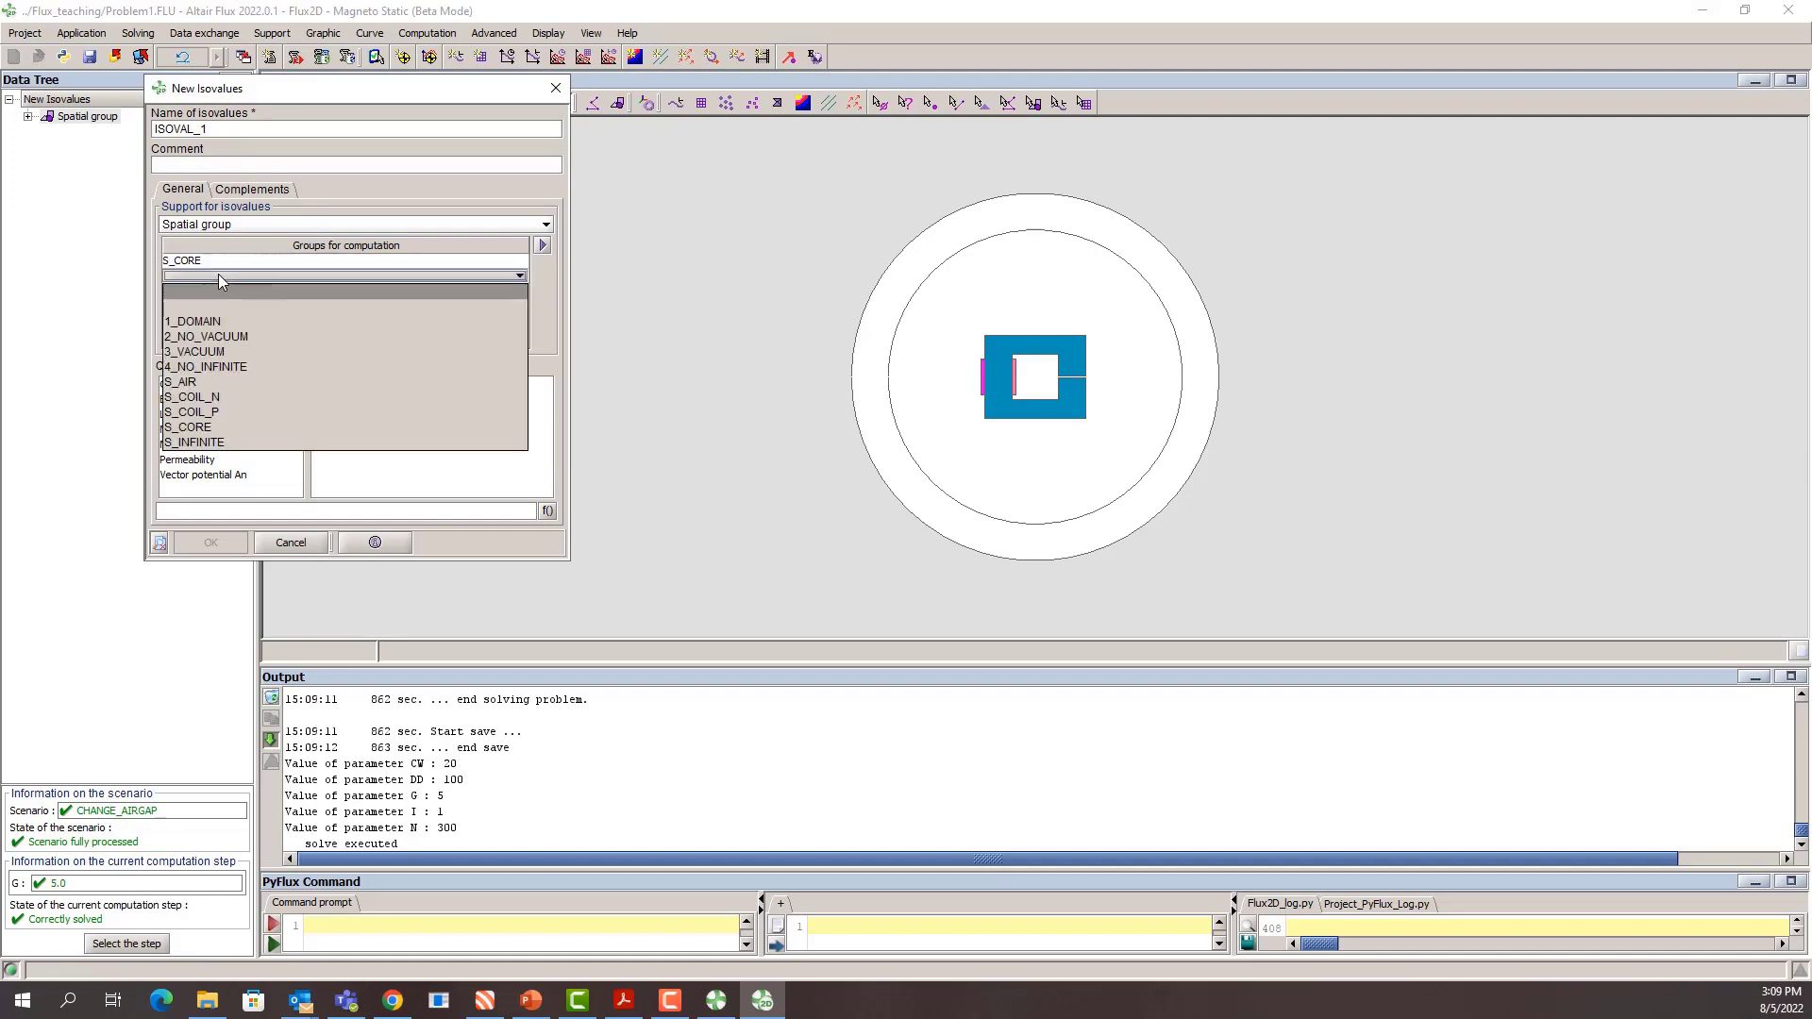
click(200, 382)
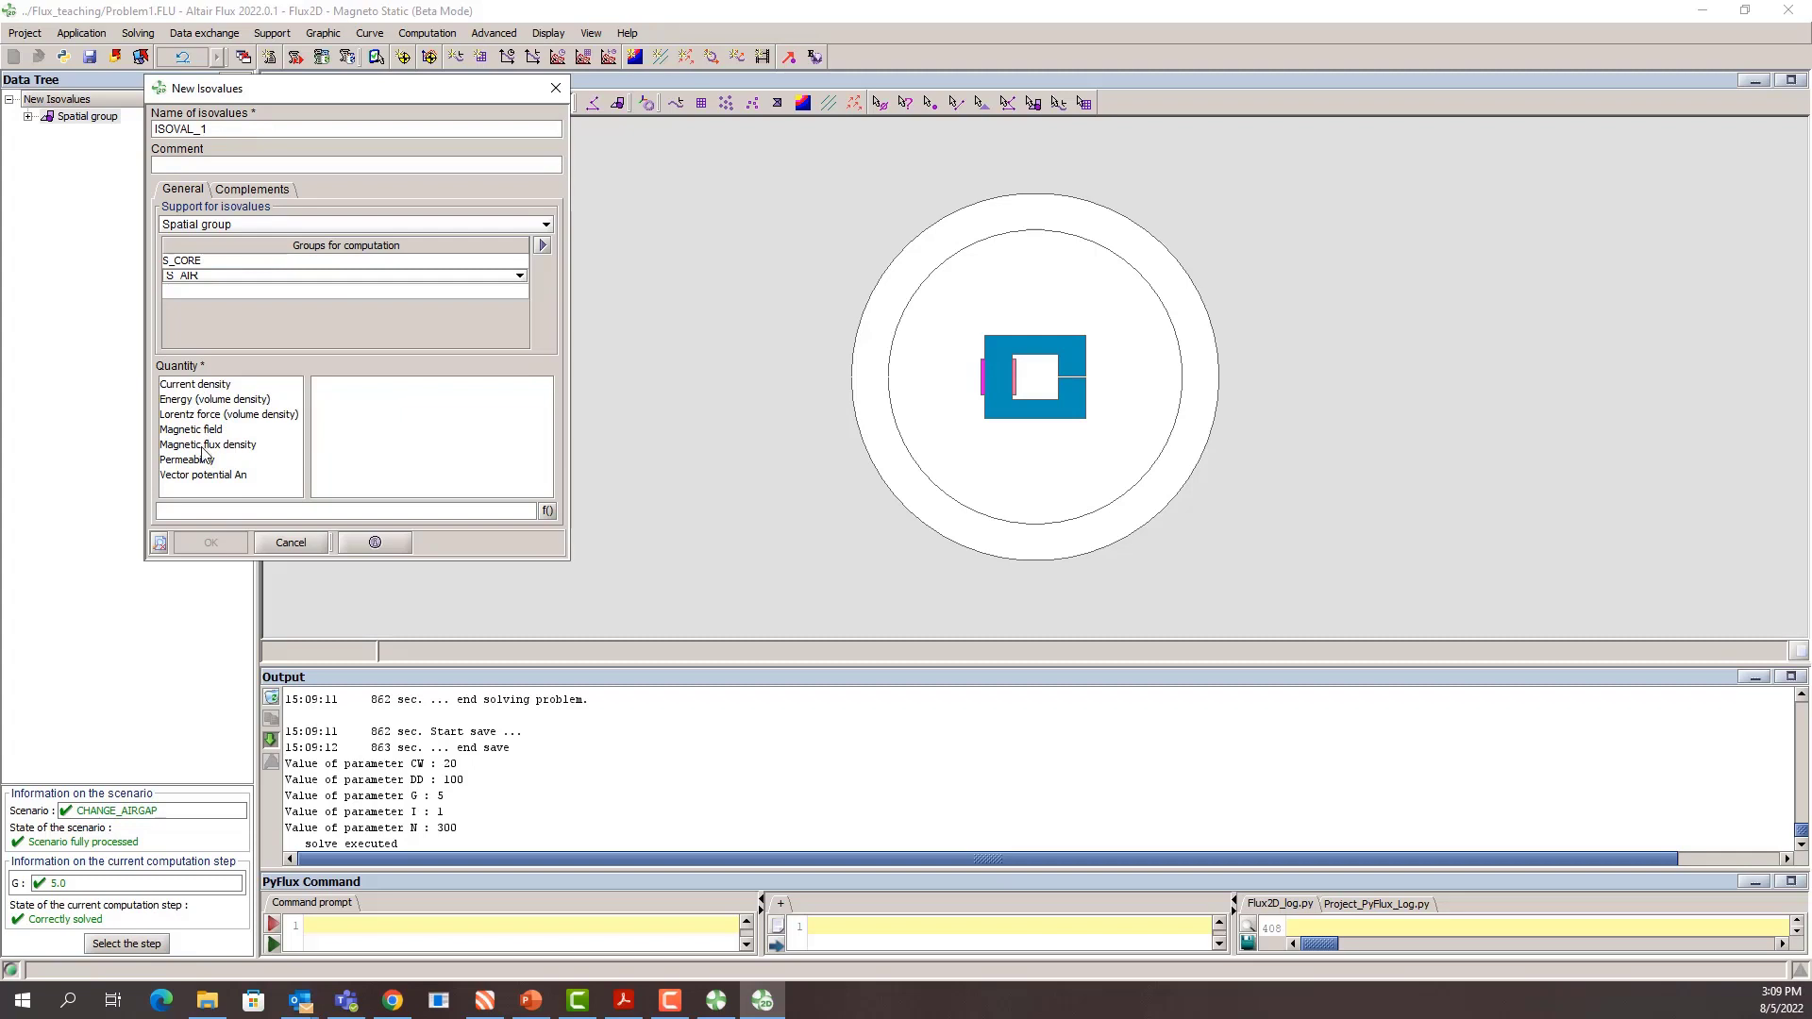
click(202, 446)
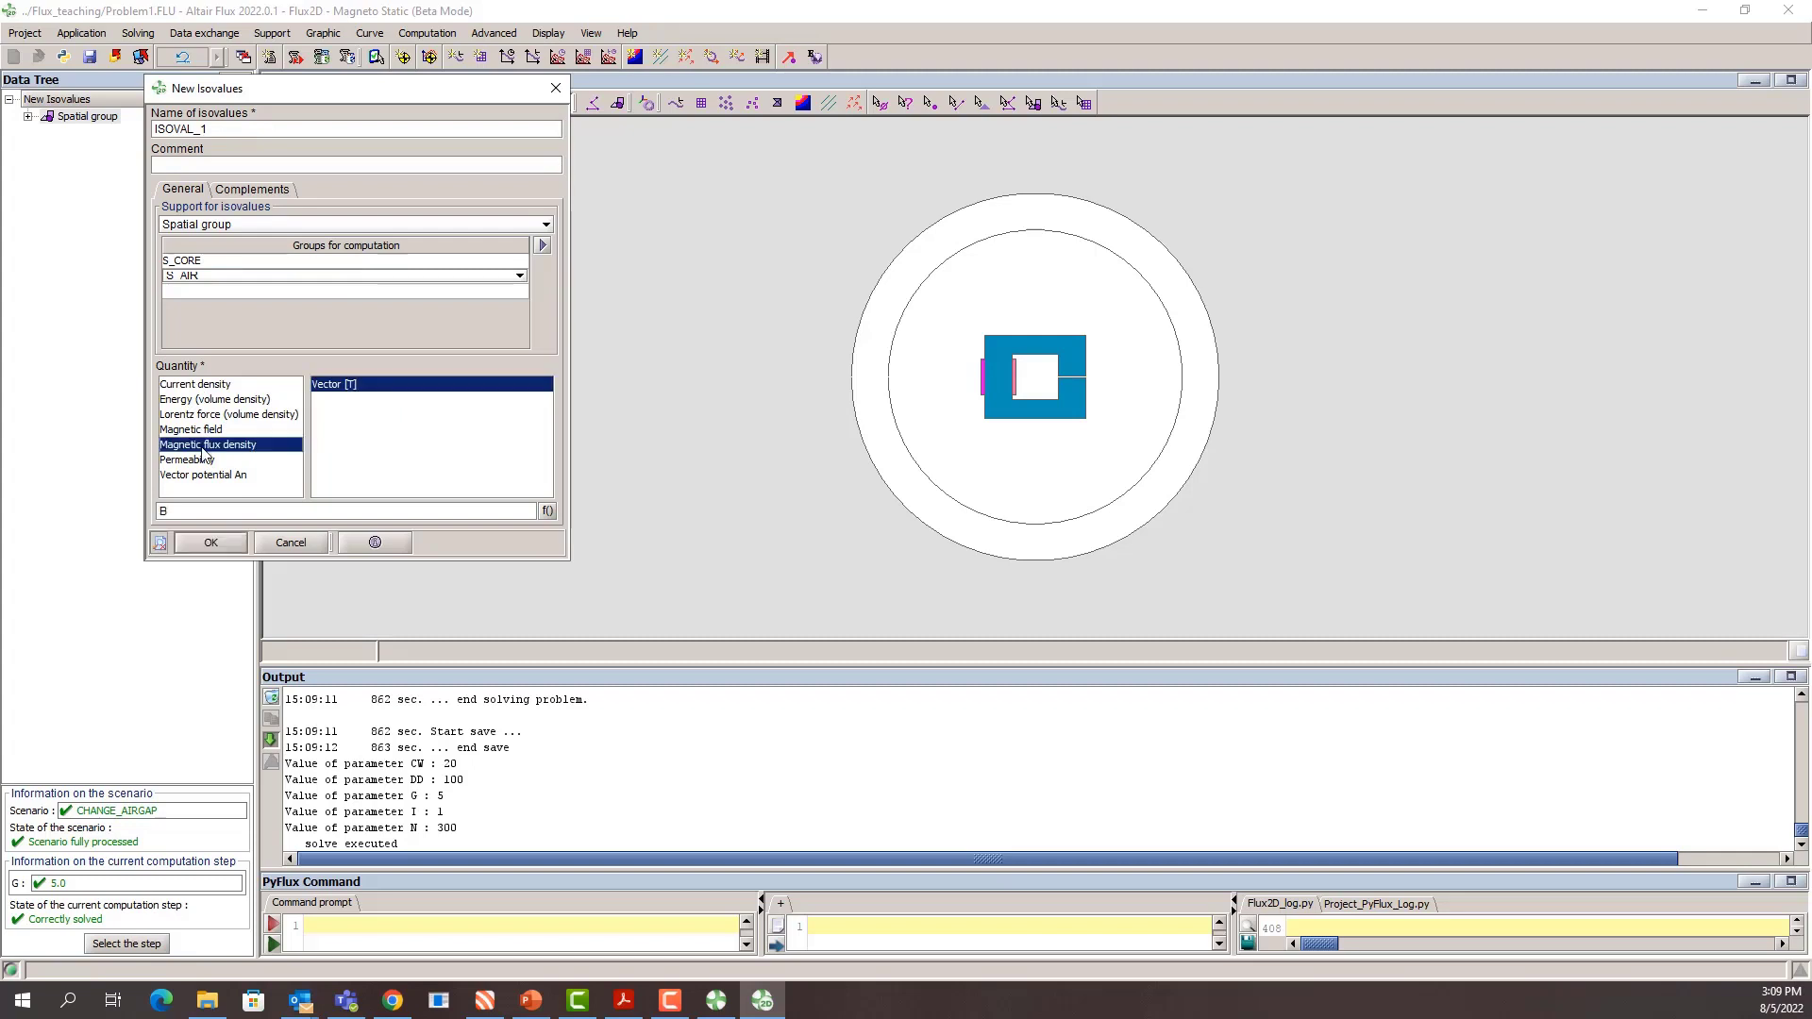
click(212, 543)
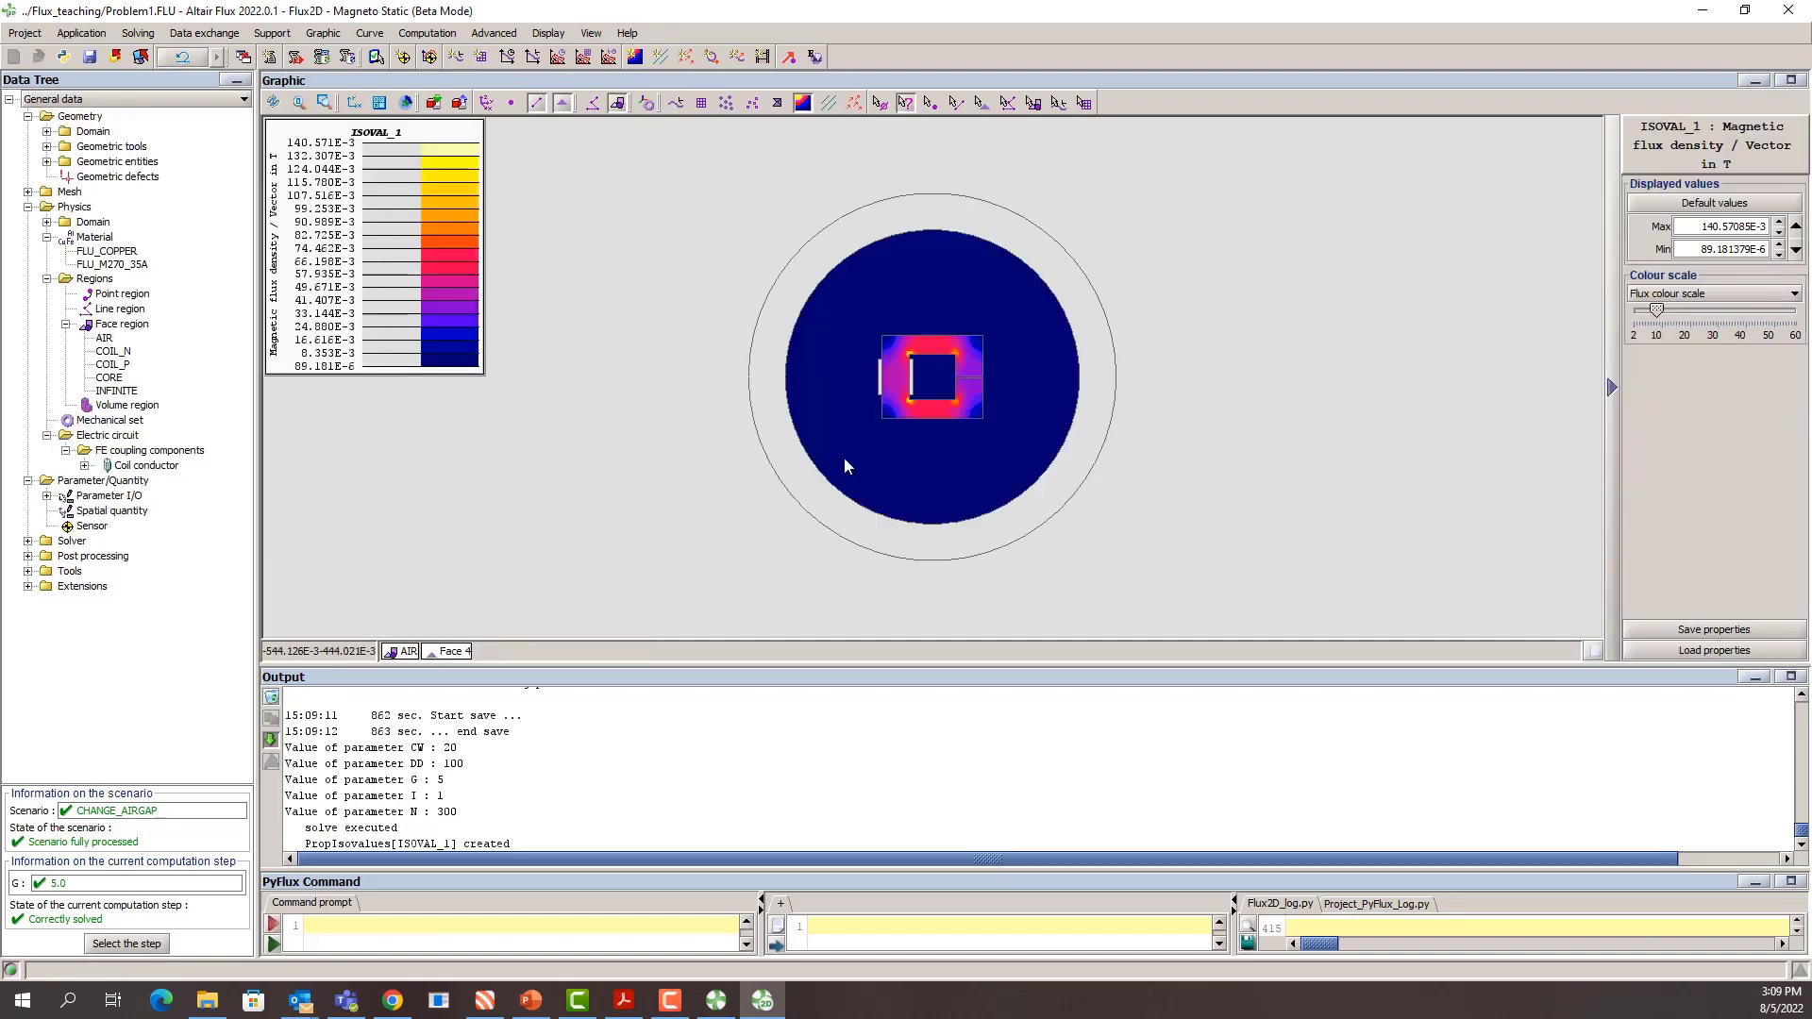
key(super+shift+q)
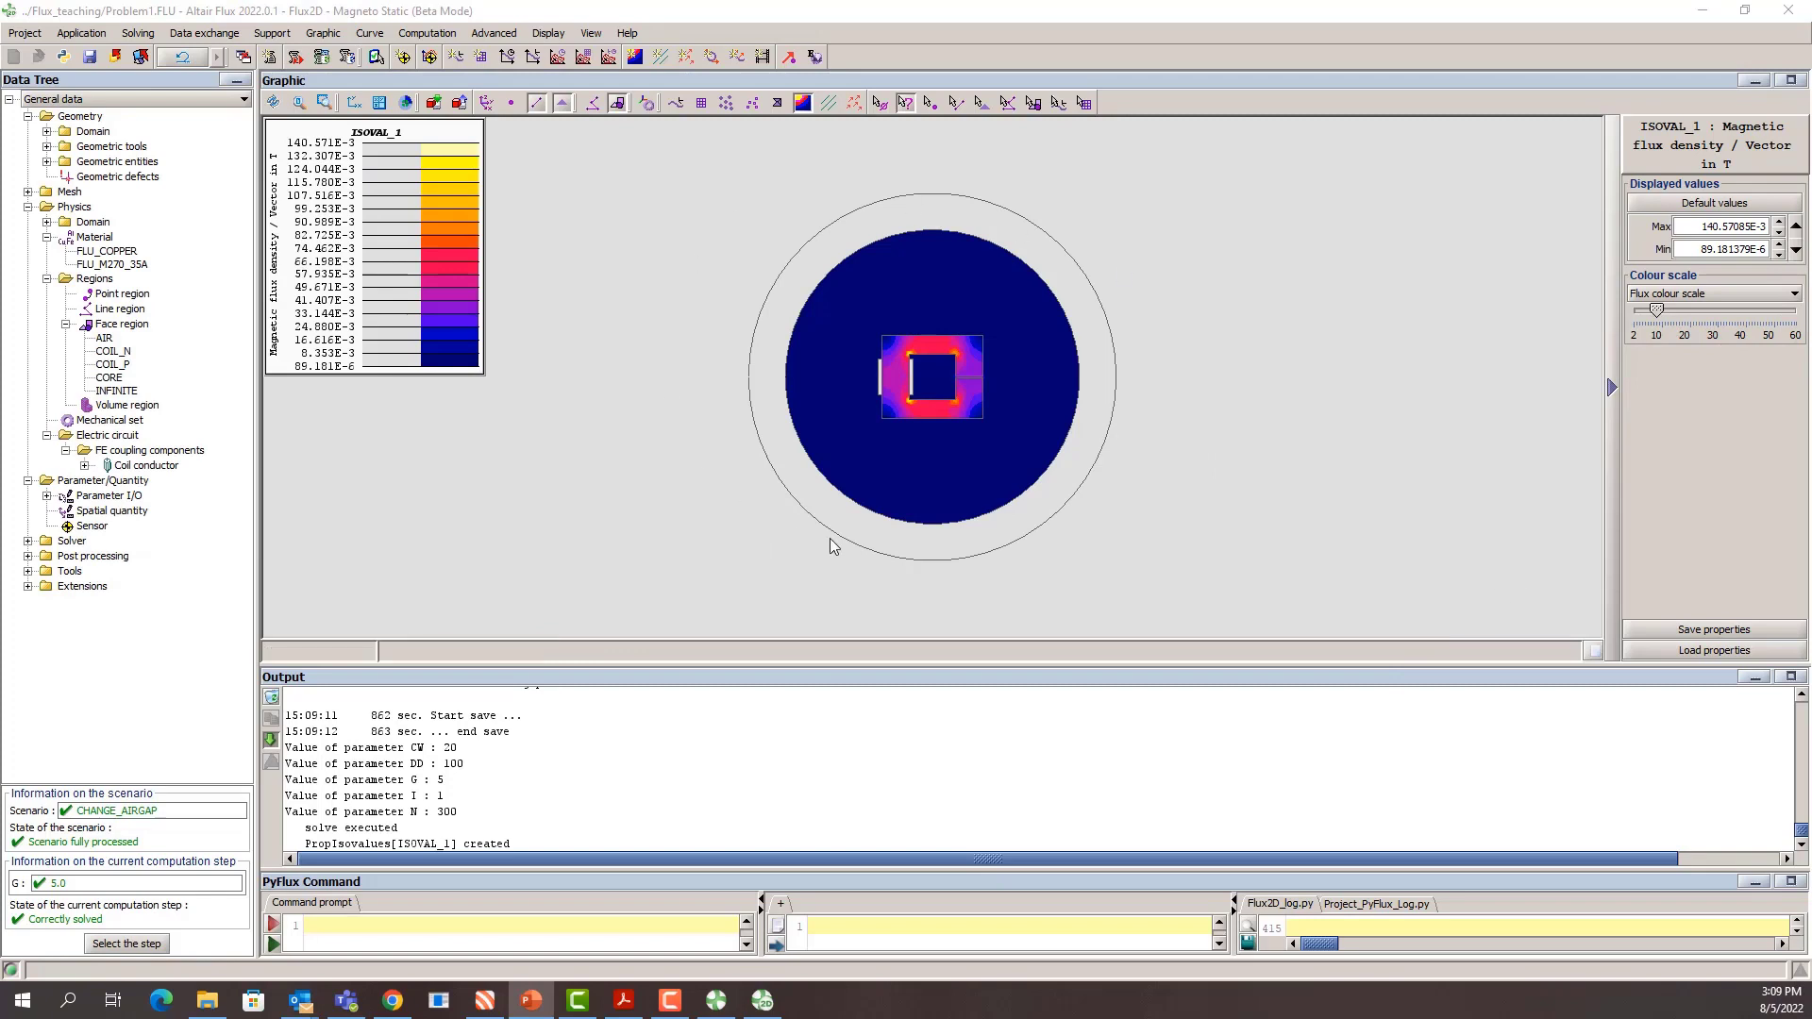
scroll(864, 536, up, 5)
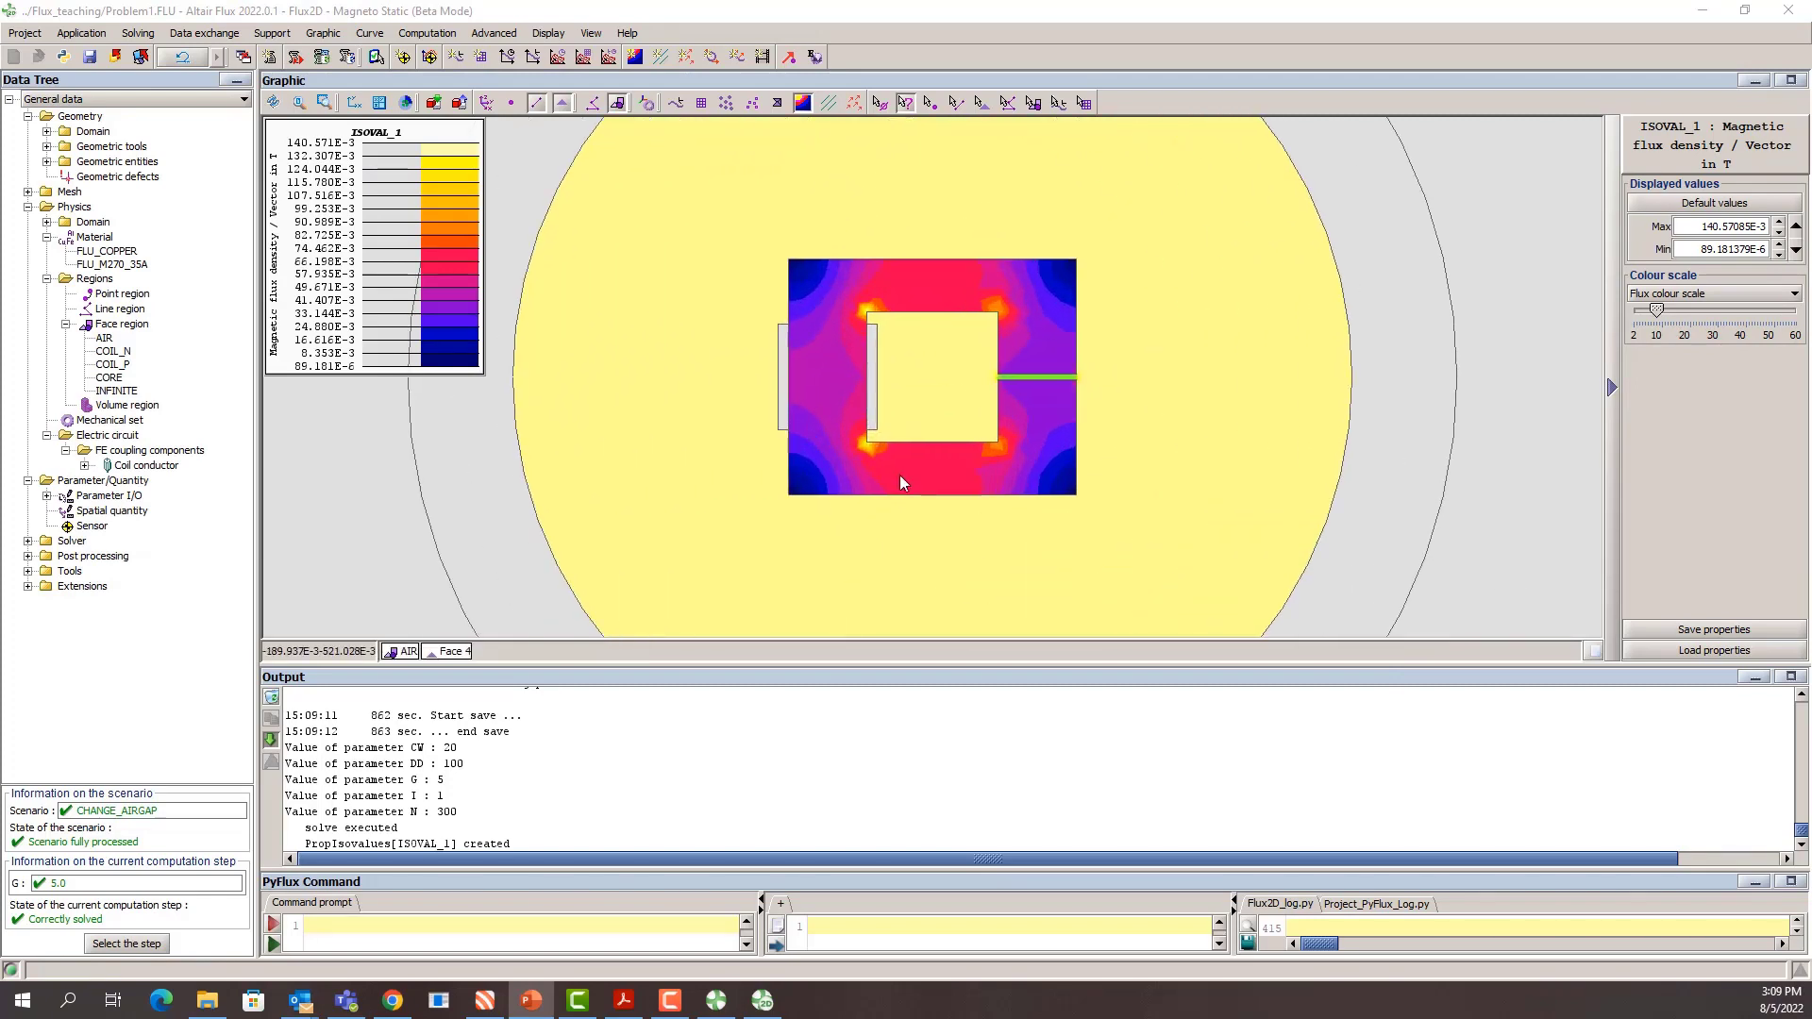
Step: Show the flux density map for the air-gap step G = 1.0
click(109, 947)
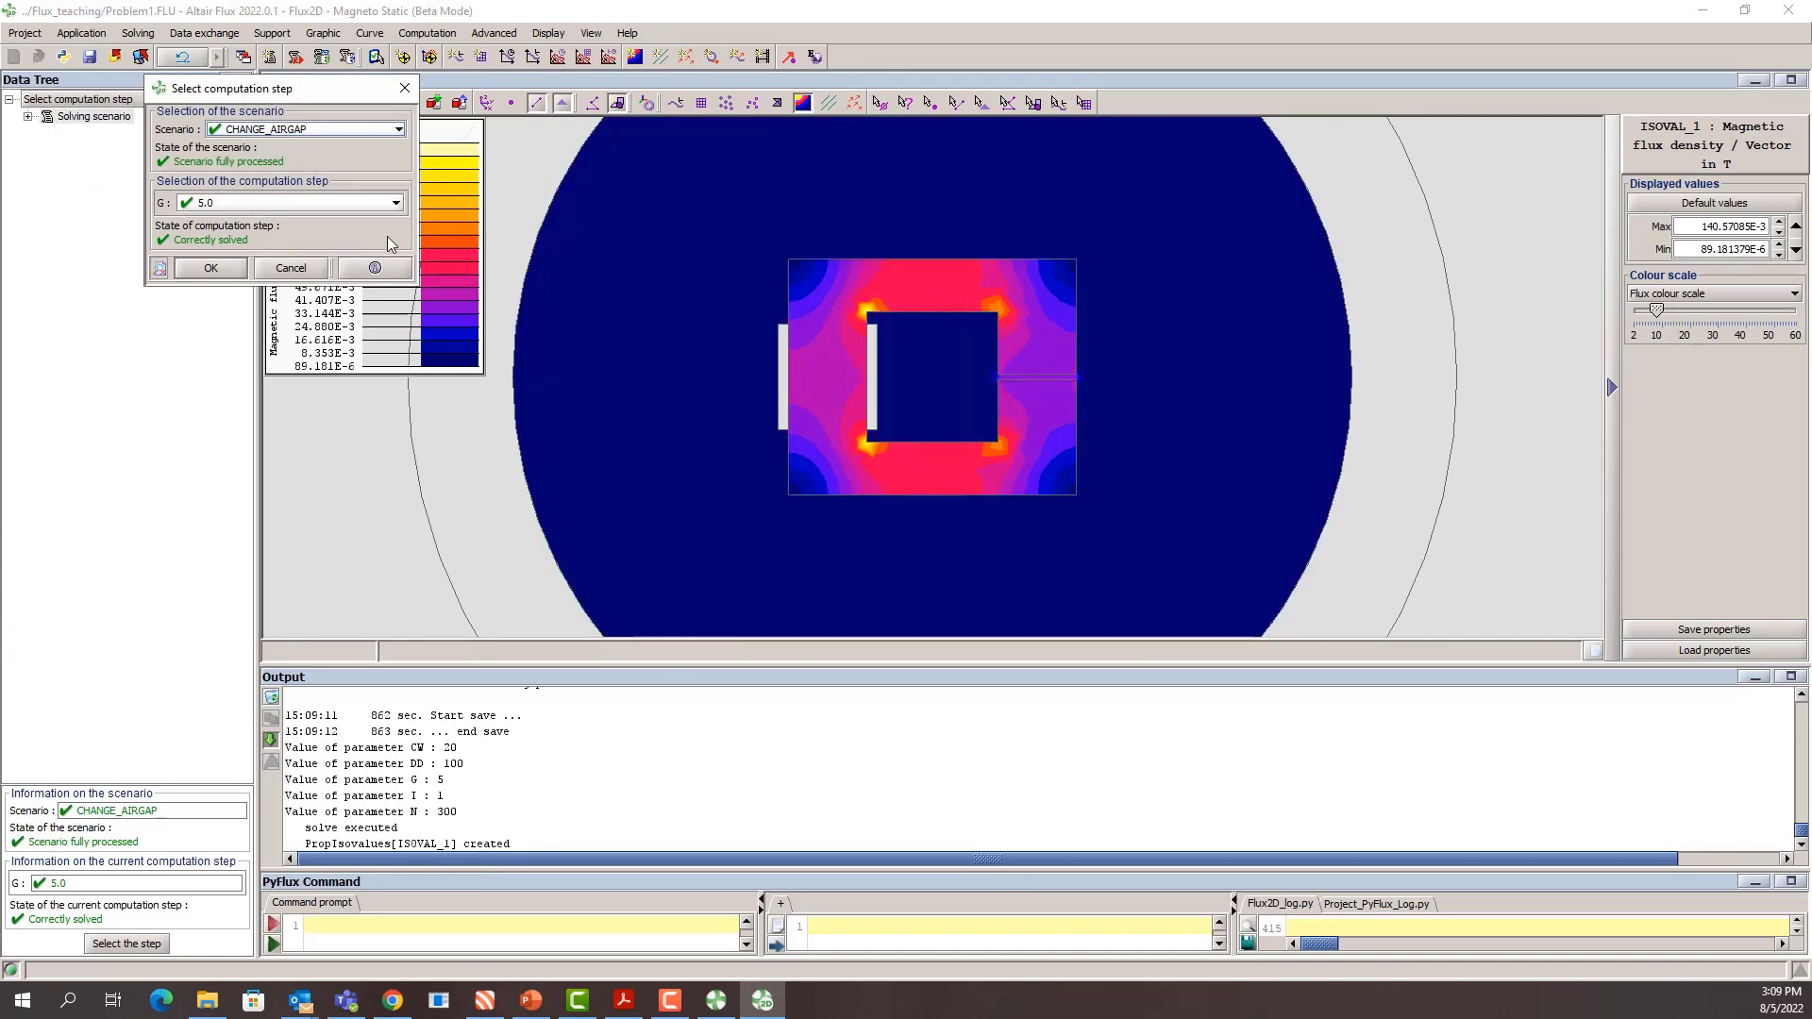
click(274, 201)
click(255, 221)
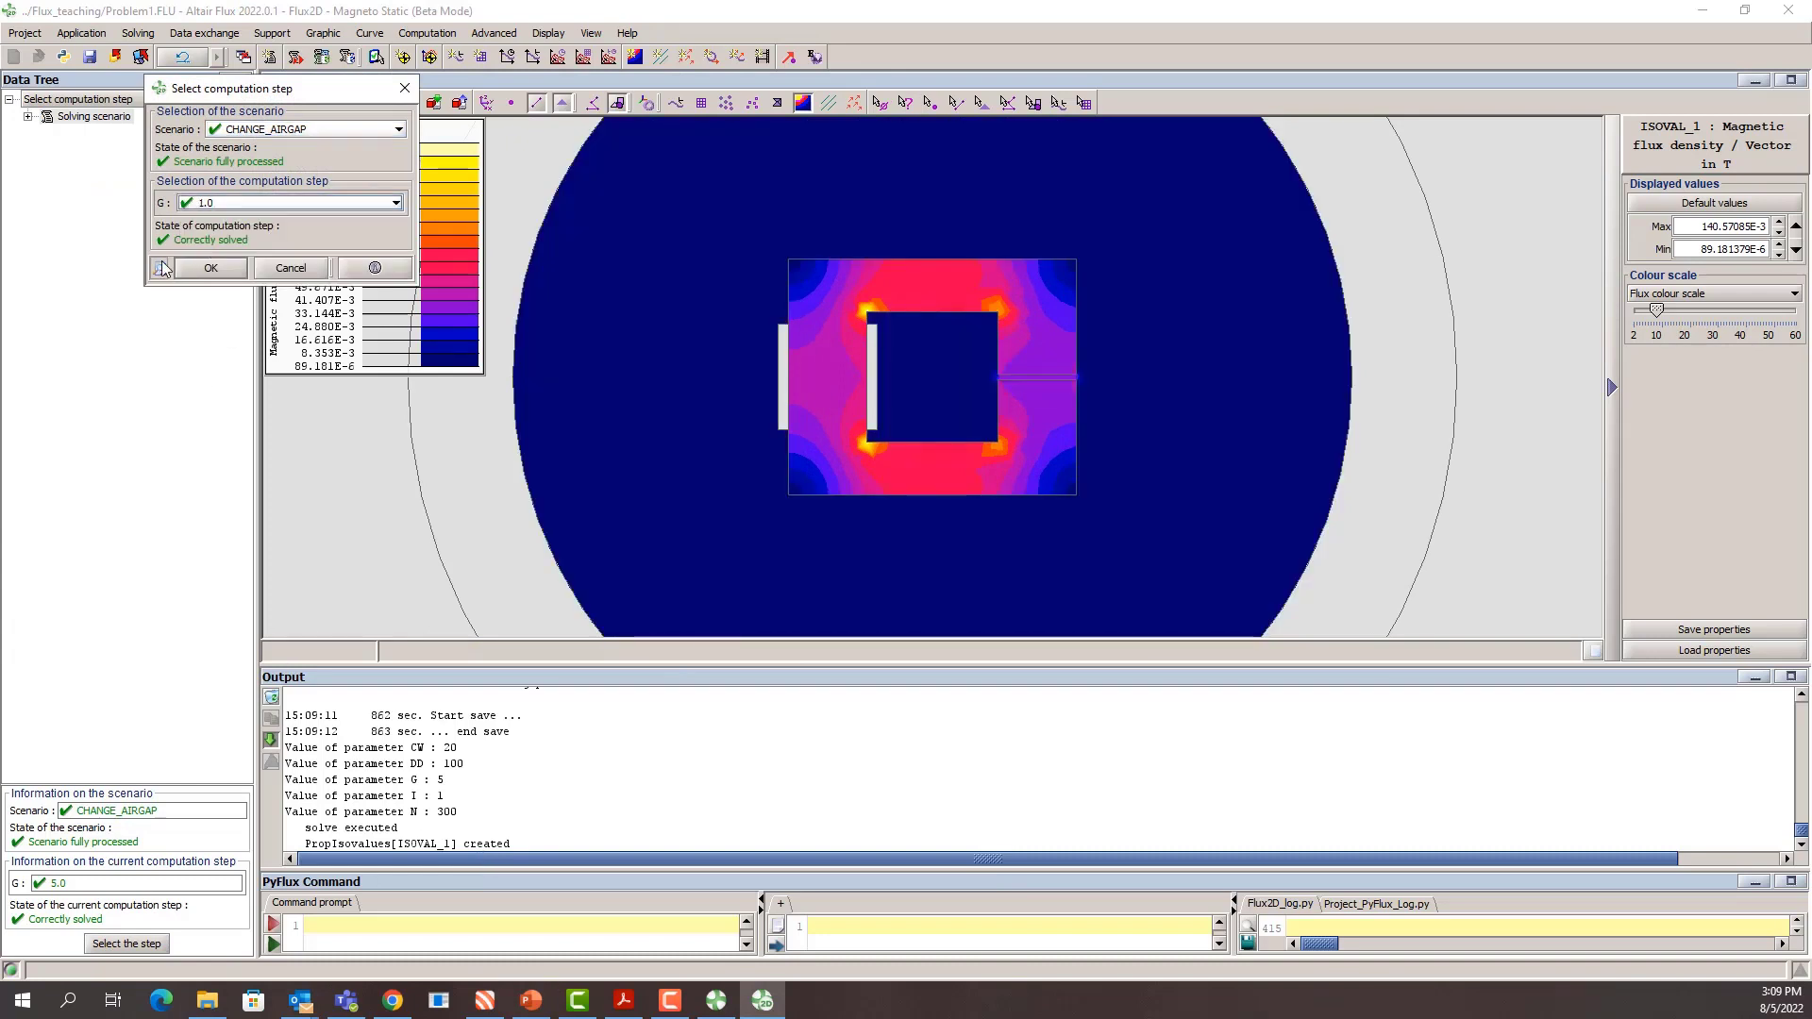
click(206, 269)
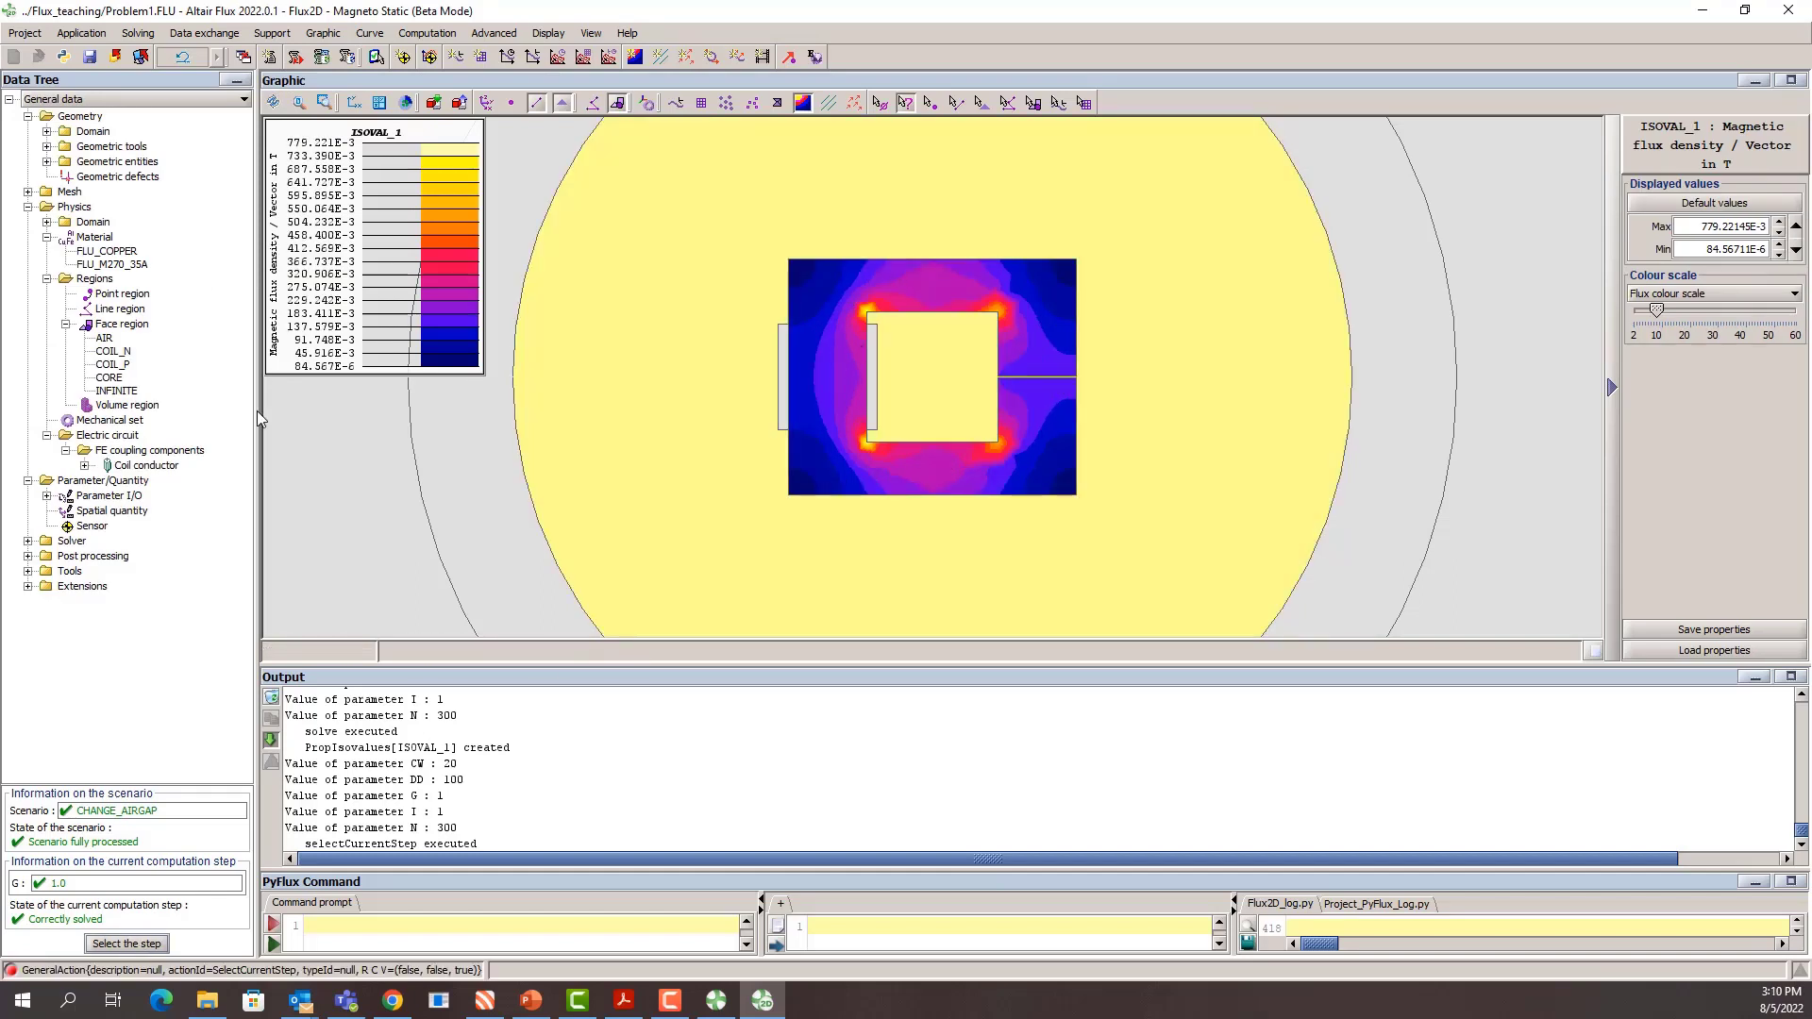
Step: Switch the displayed results to the air-gap step G = 2.0
click(243, 56)
click(249, 202)
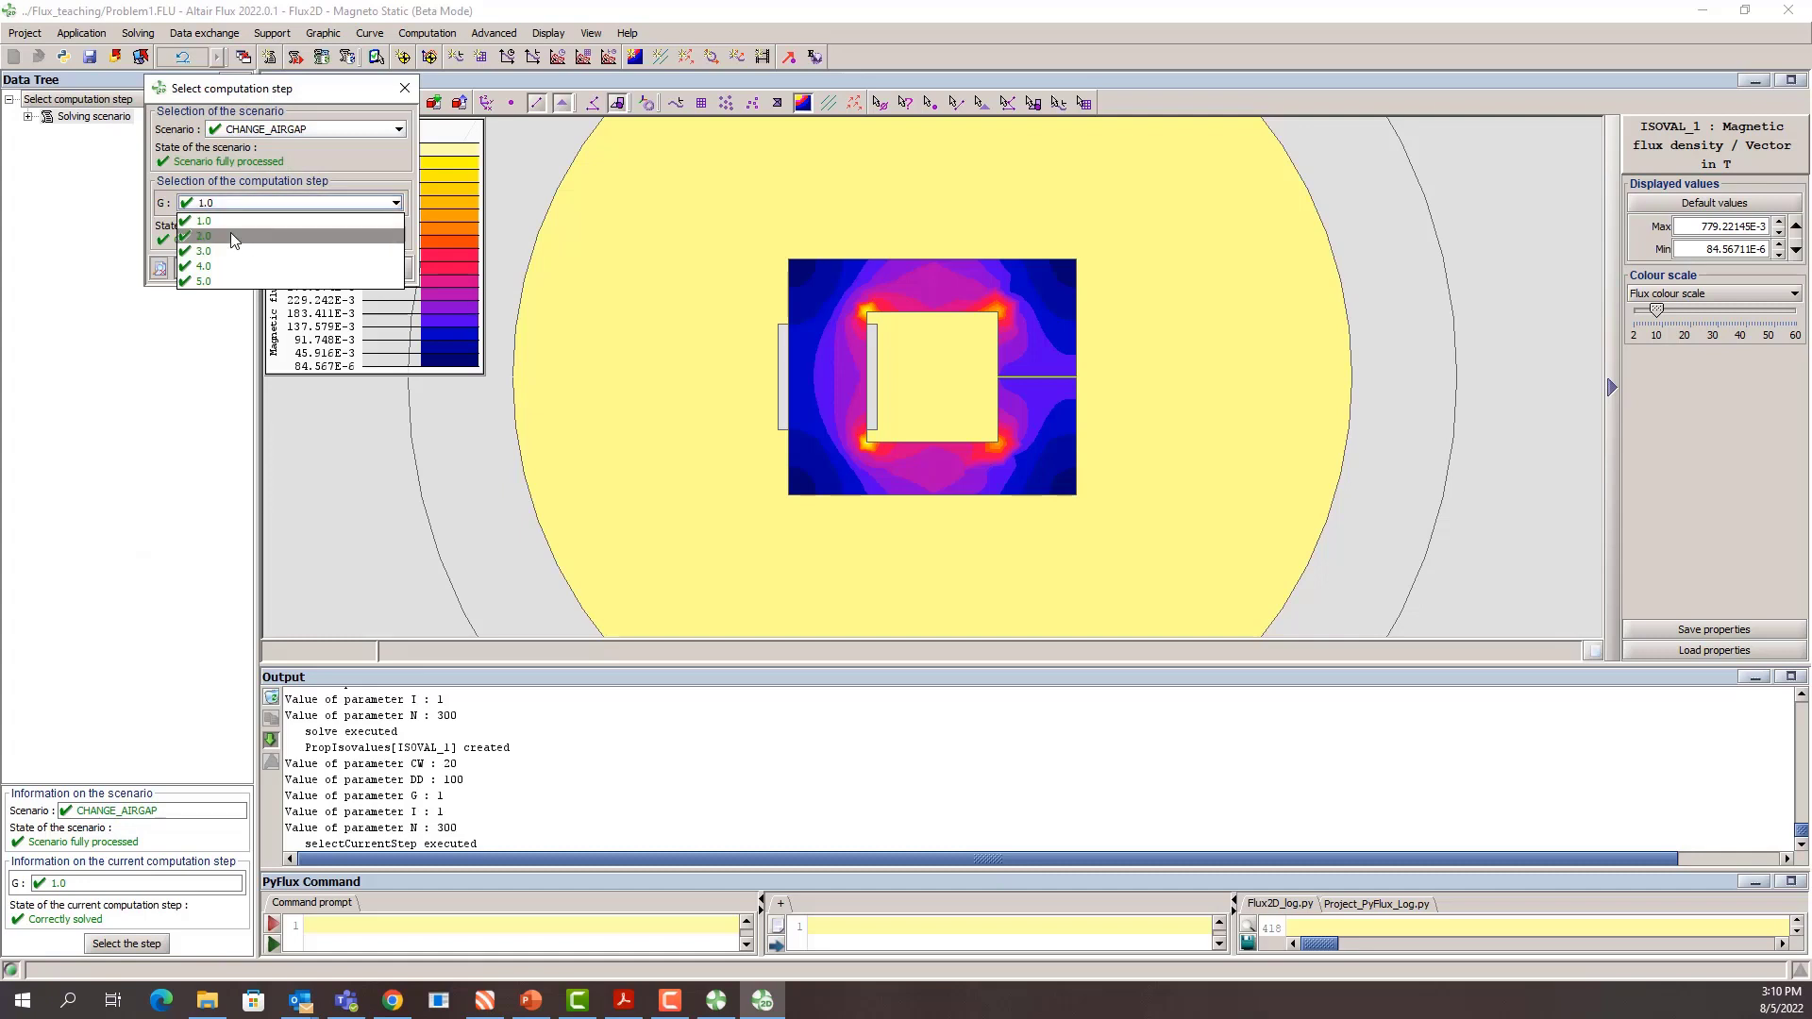
click(232, 236)
drag(269, 92, 124, 113)
click(66, 290)
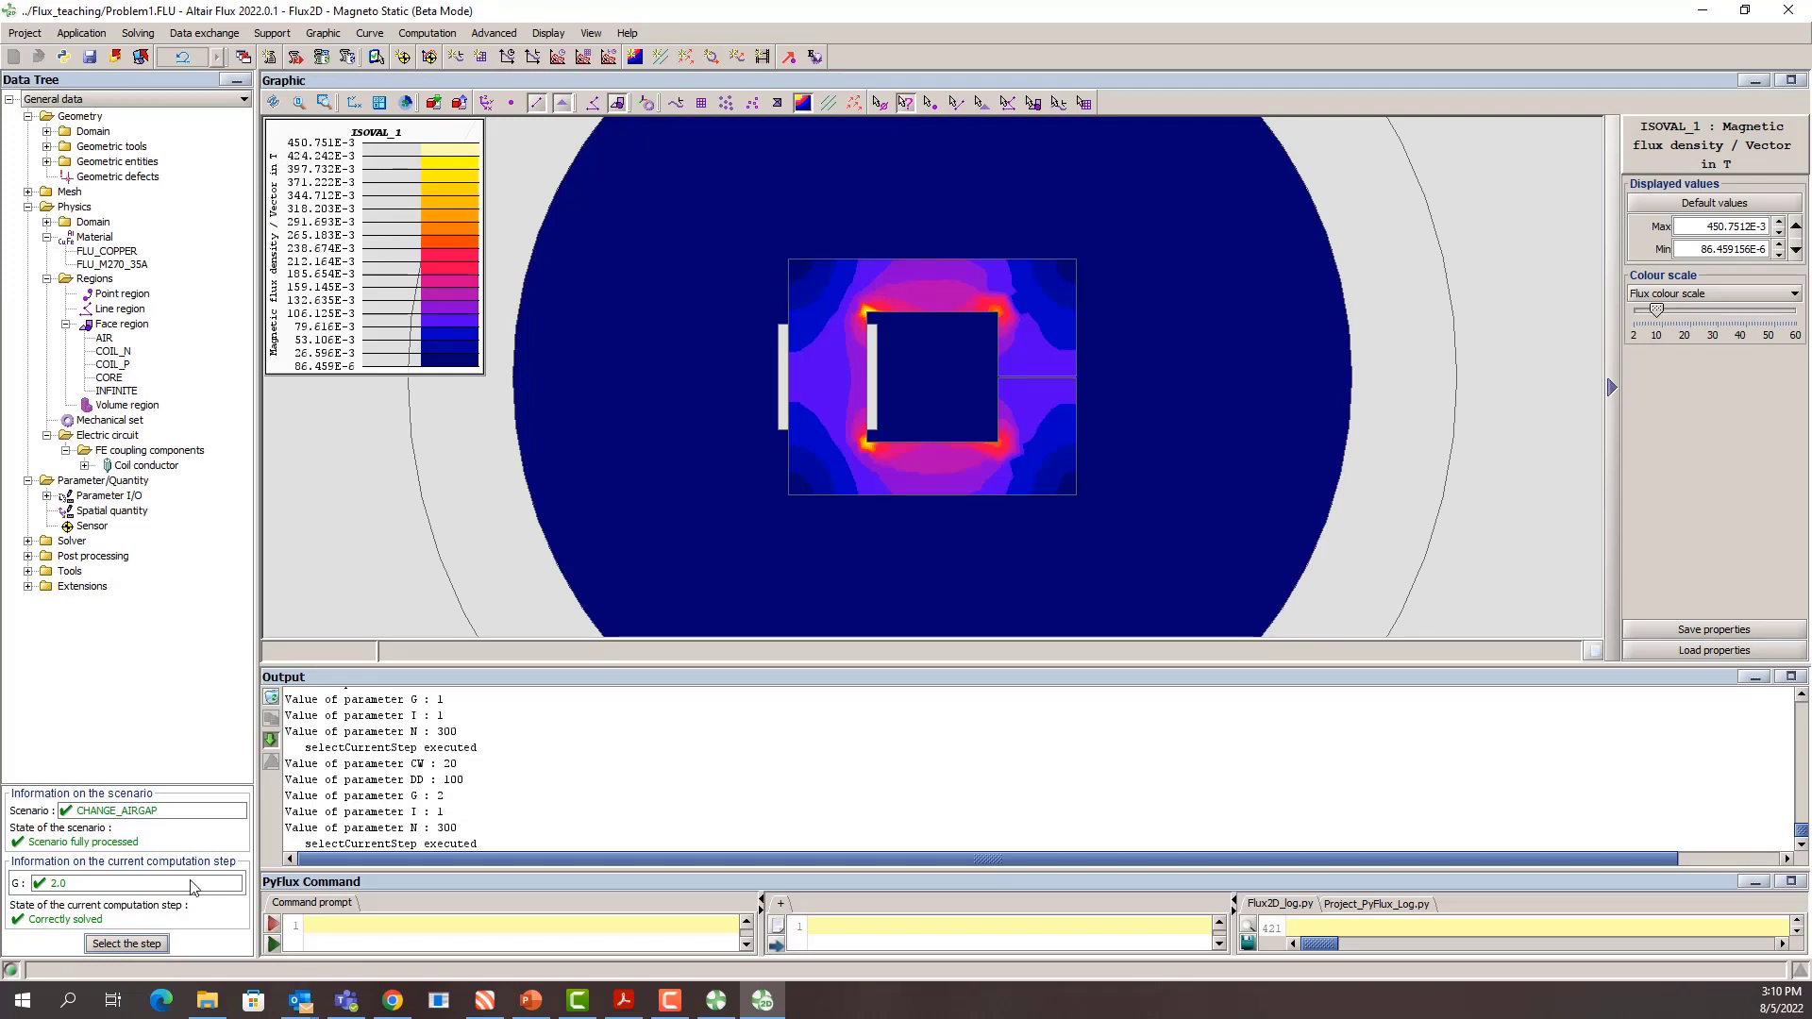
Step: Switch the displayed results to the air-gap step G = 3.0
click(127, 944)
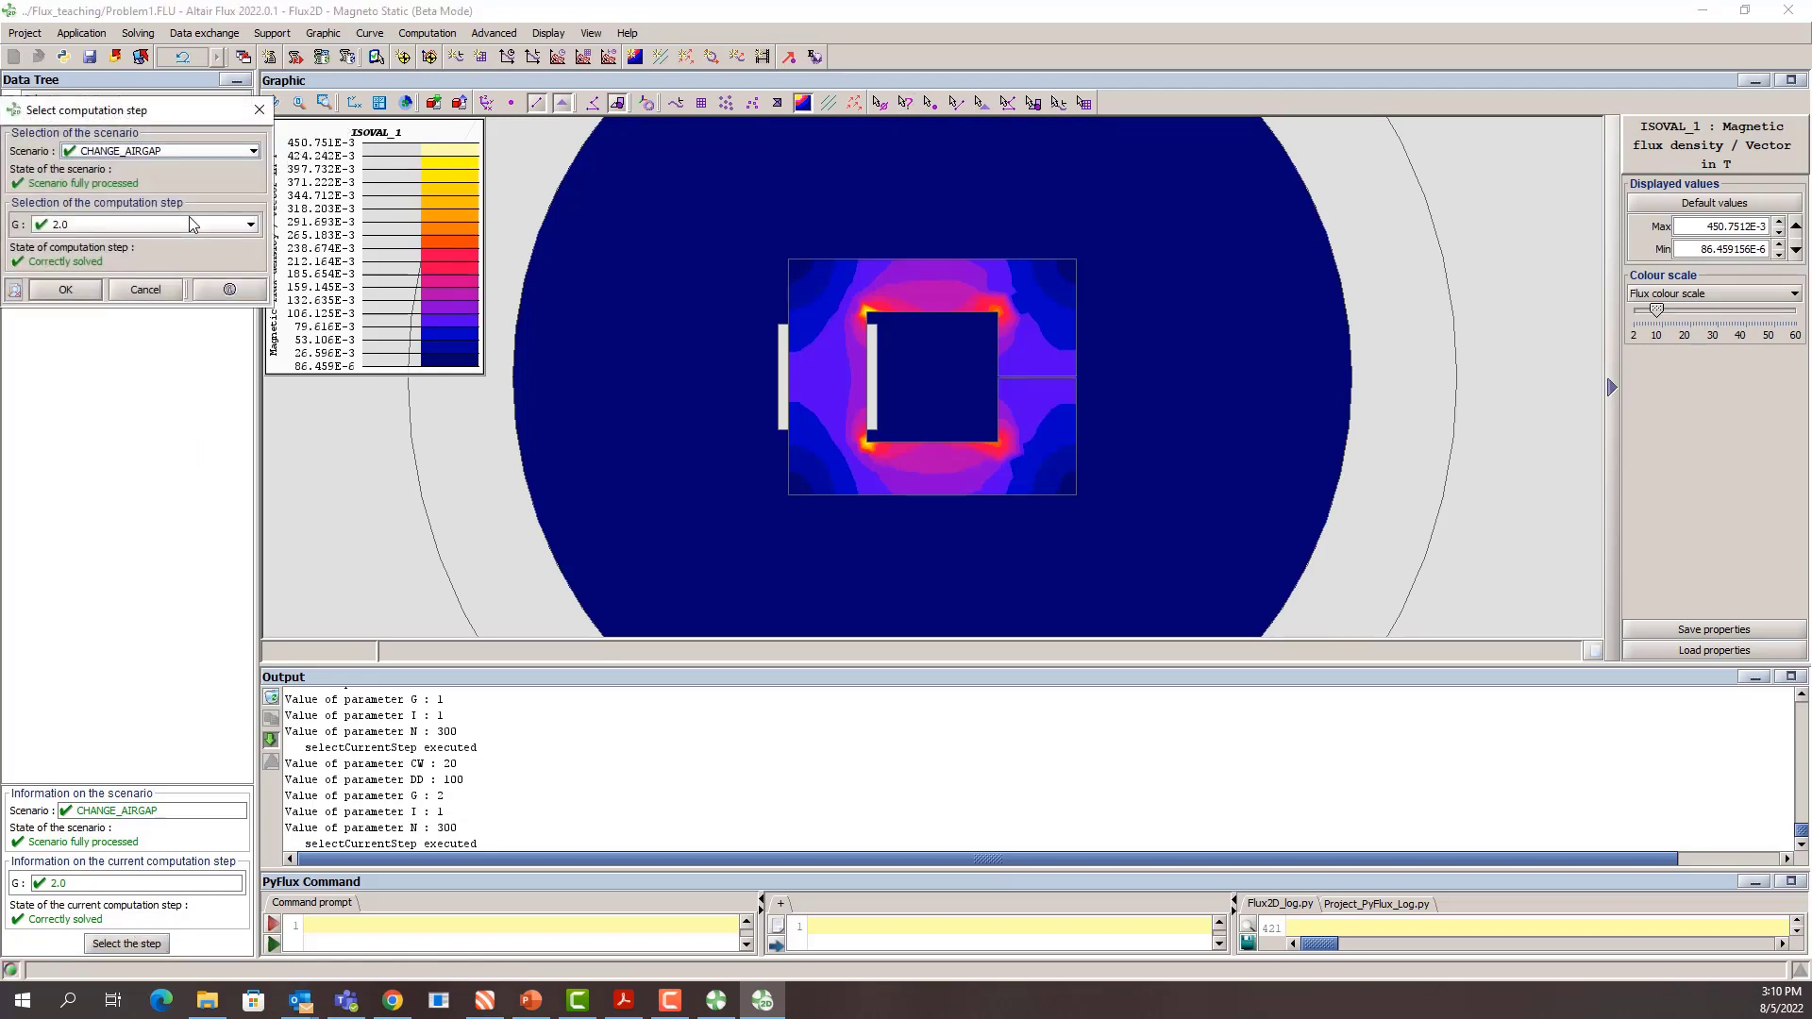
click(149, 222)
click(59, 269)
click(62, 289)
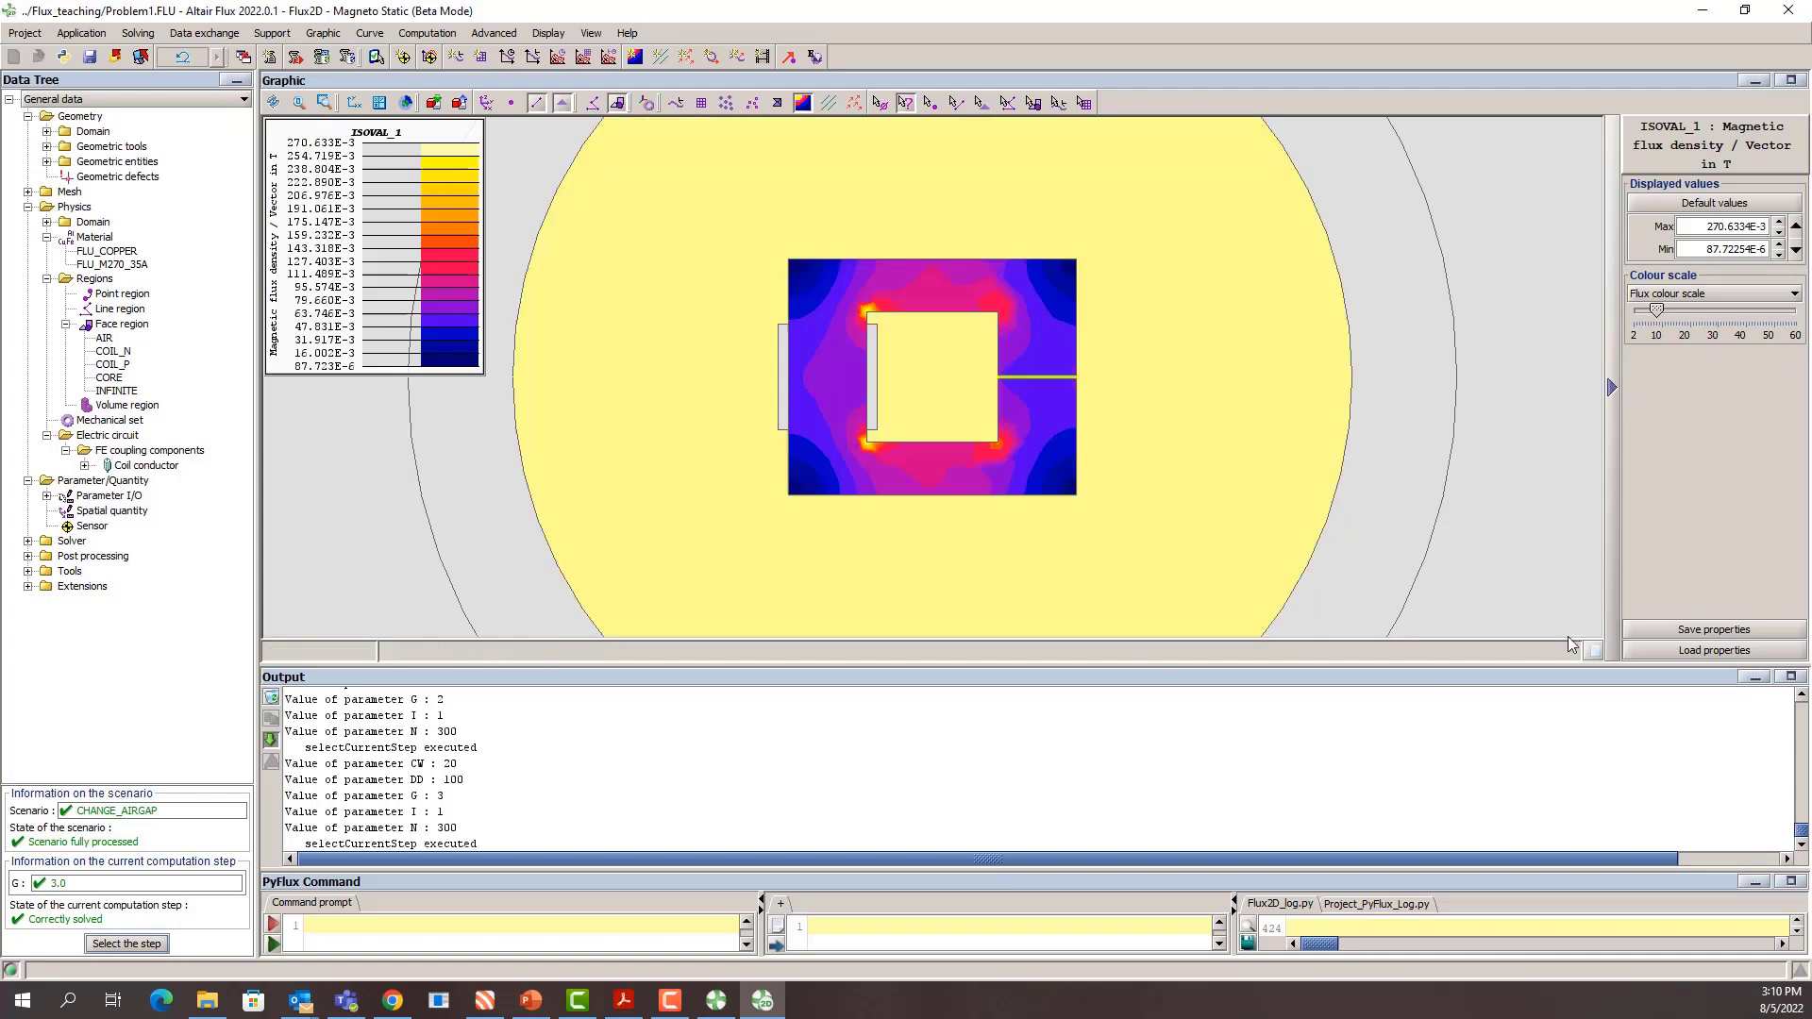
key(alt+Tab)
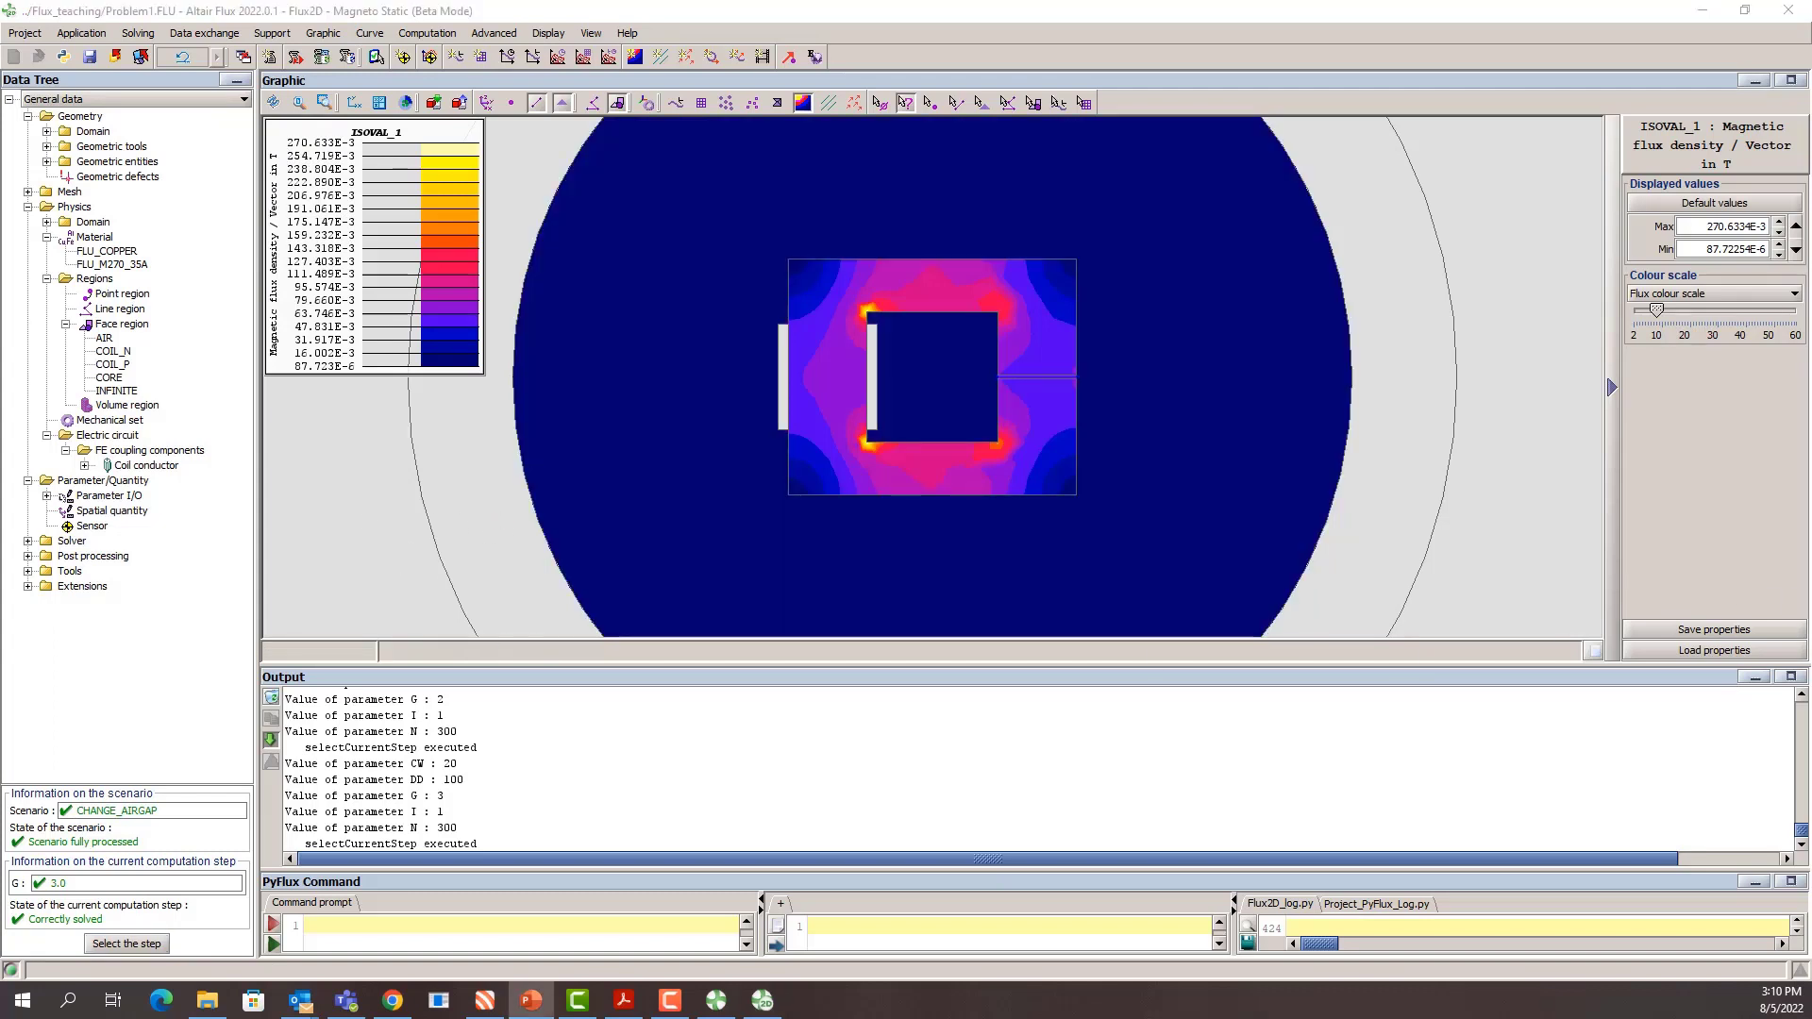
Step: Start a new 2D curve versus I/O parameter using a region computation on S_CORE and S_AIR
click(369, 33)
mouse_move(432, 74)
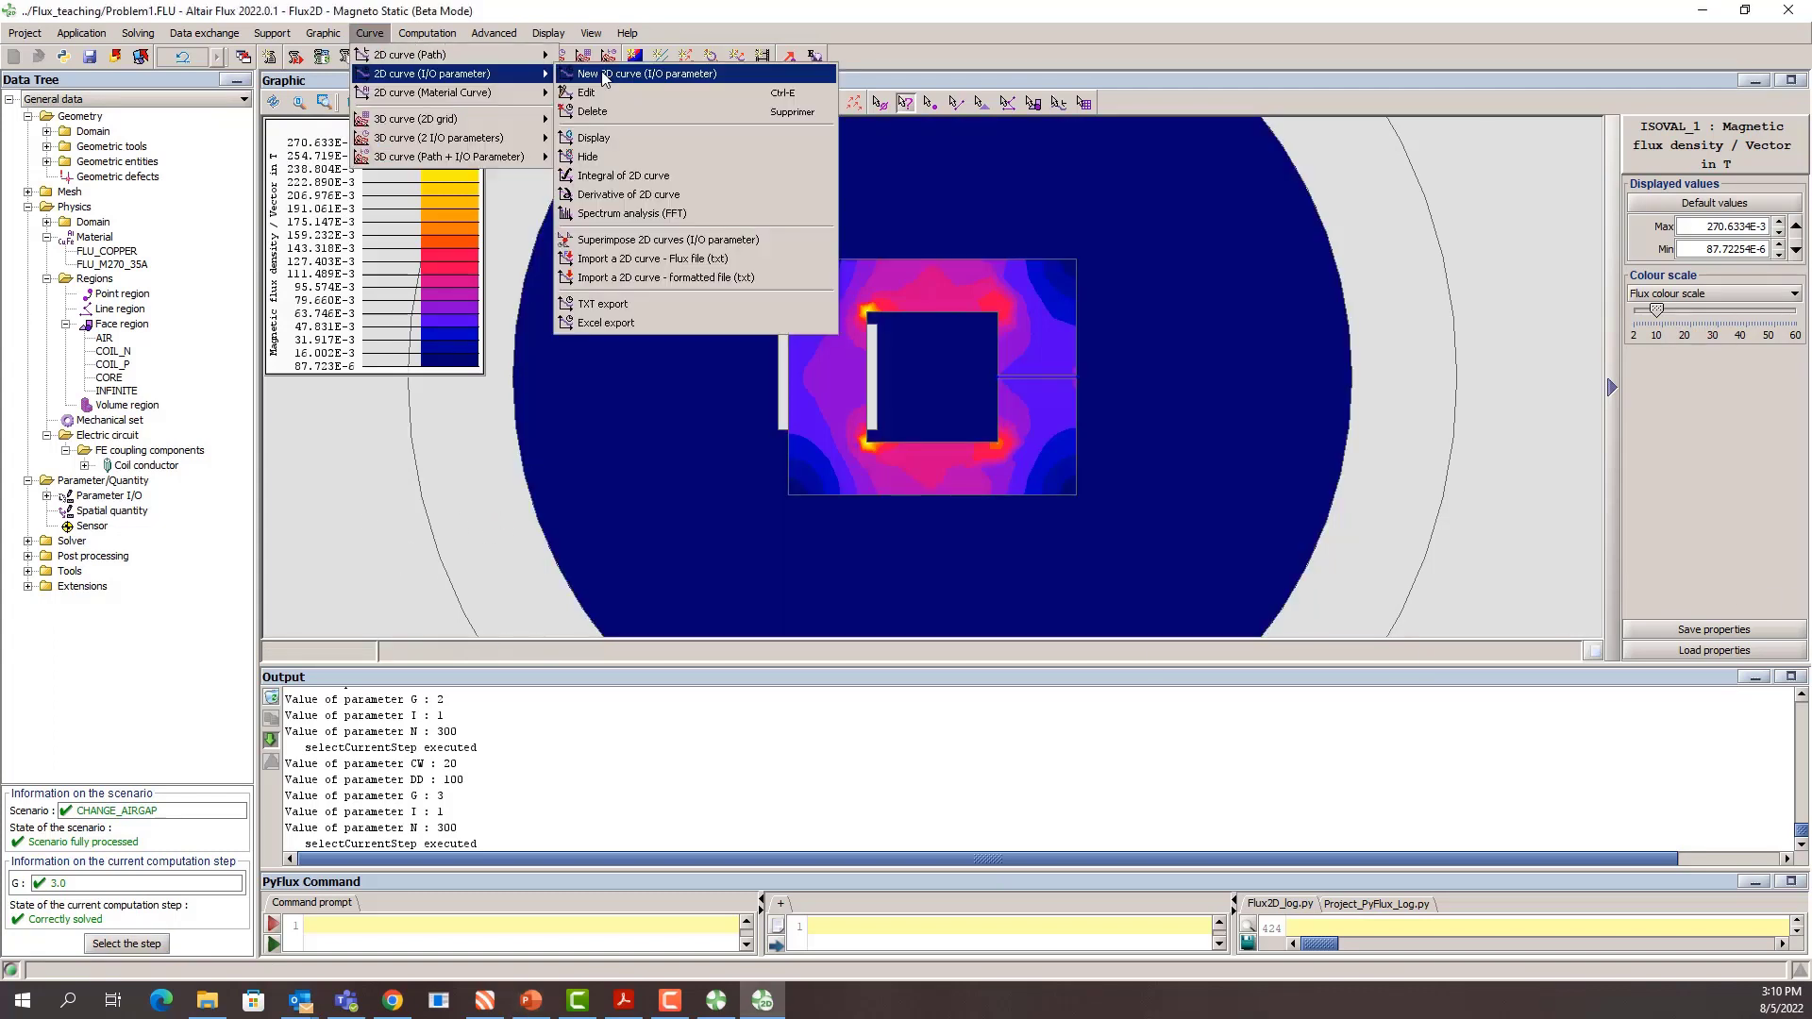
click(604, 74)
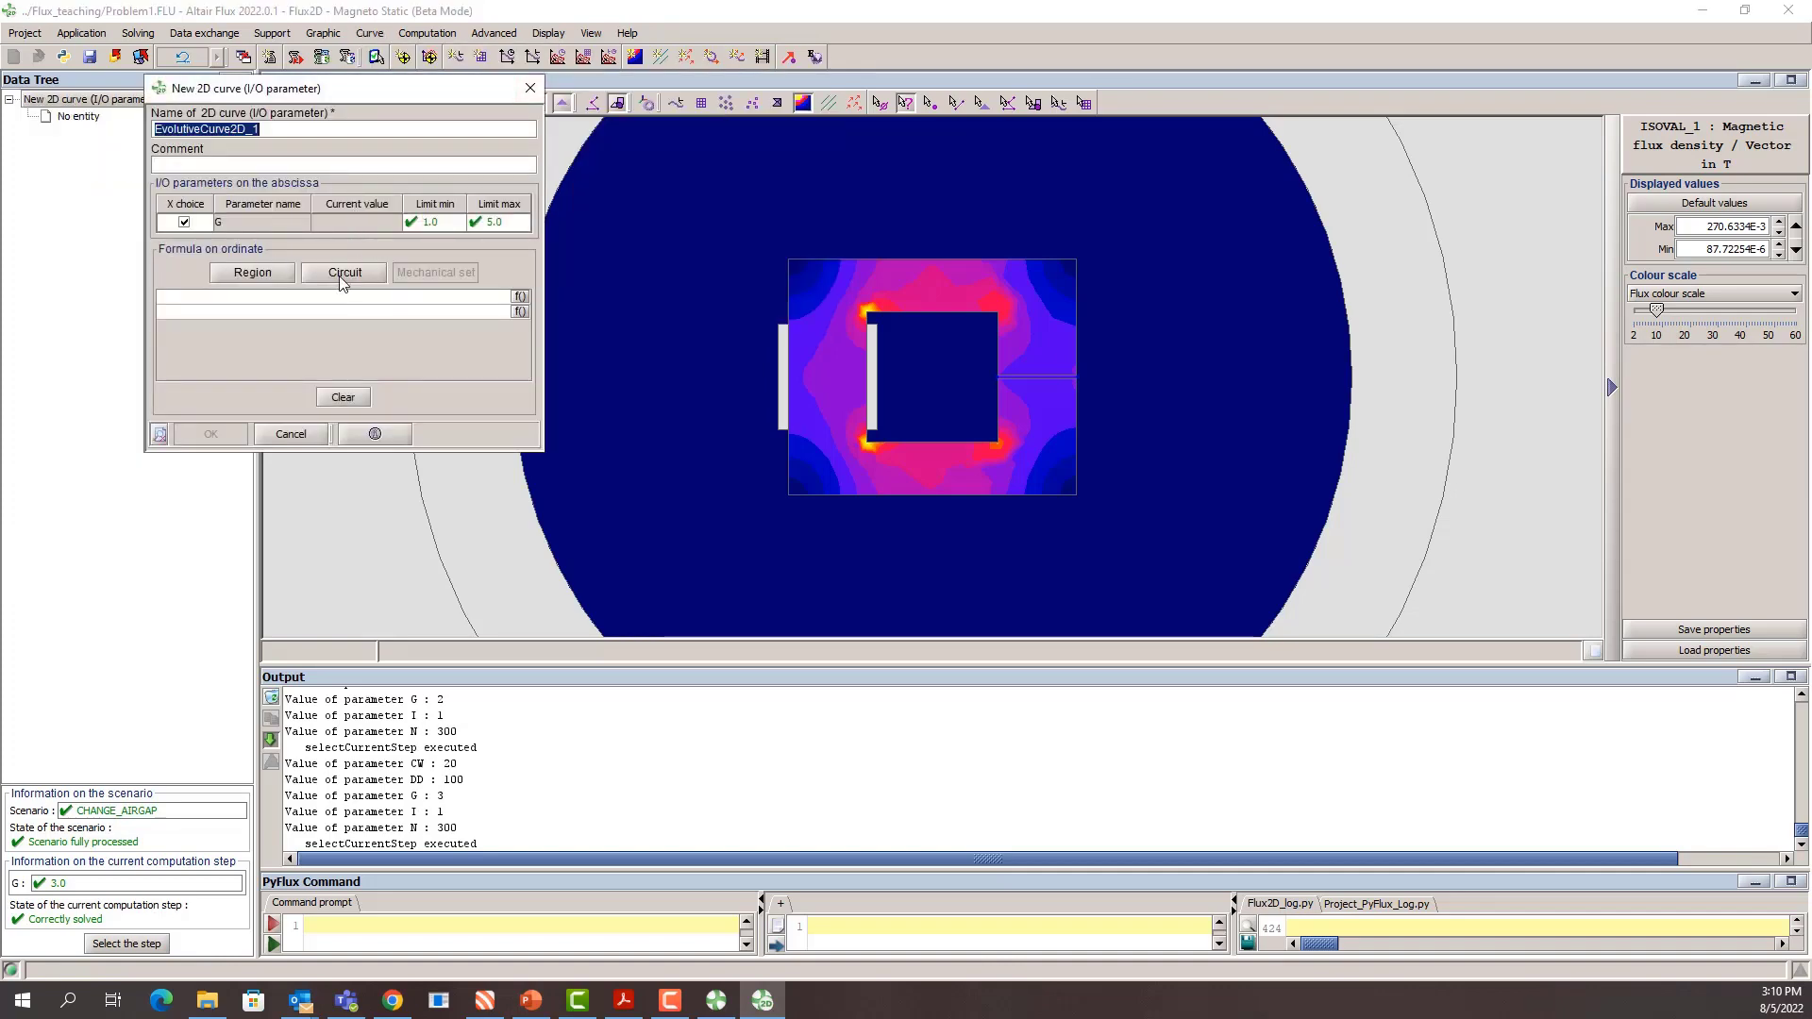
click(253, 273)
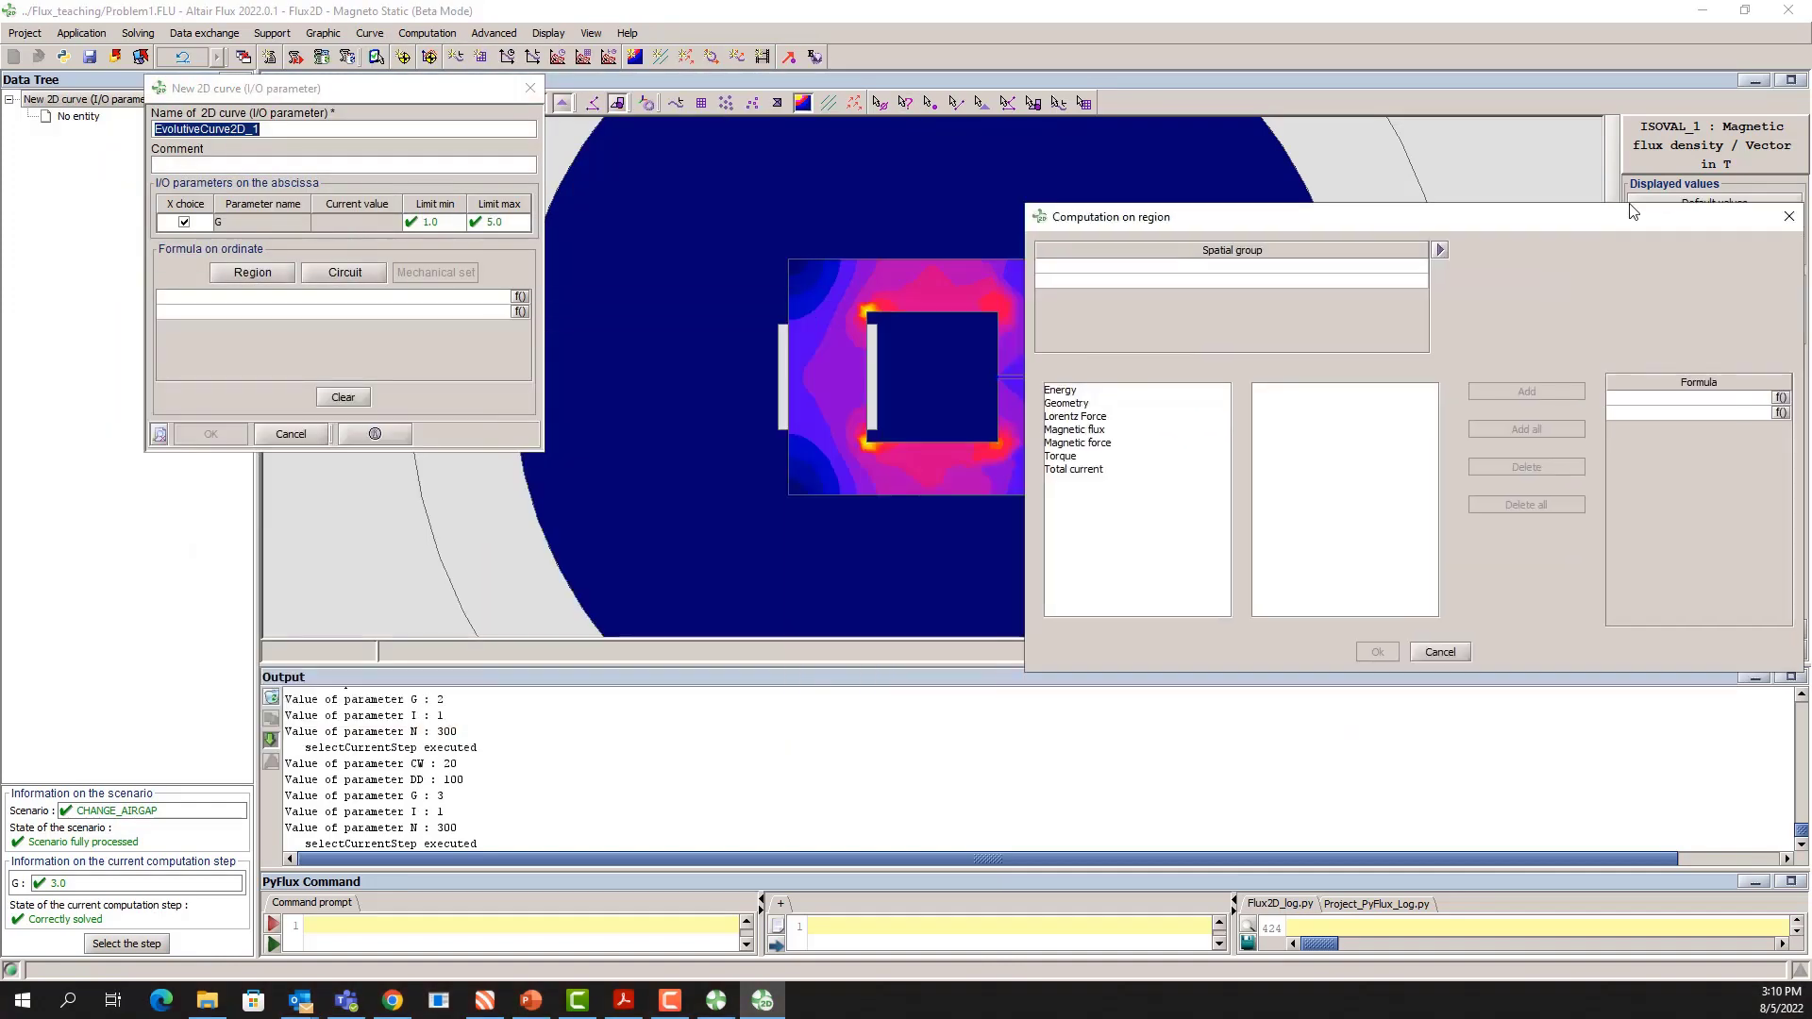
click(939, 165)
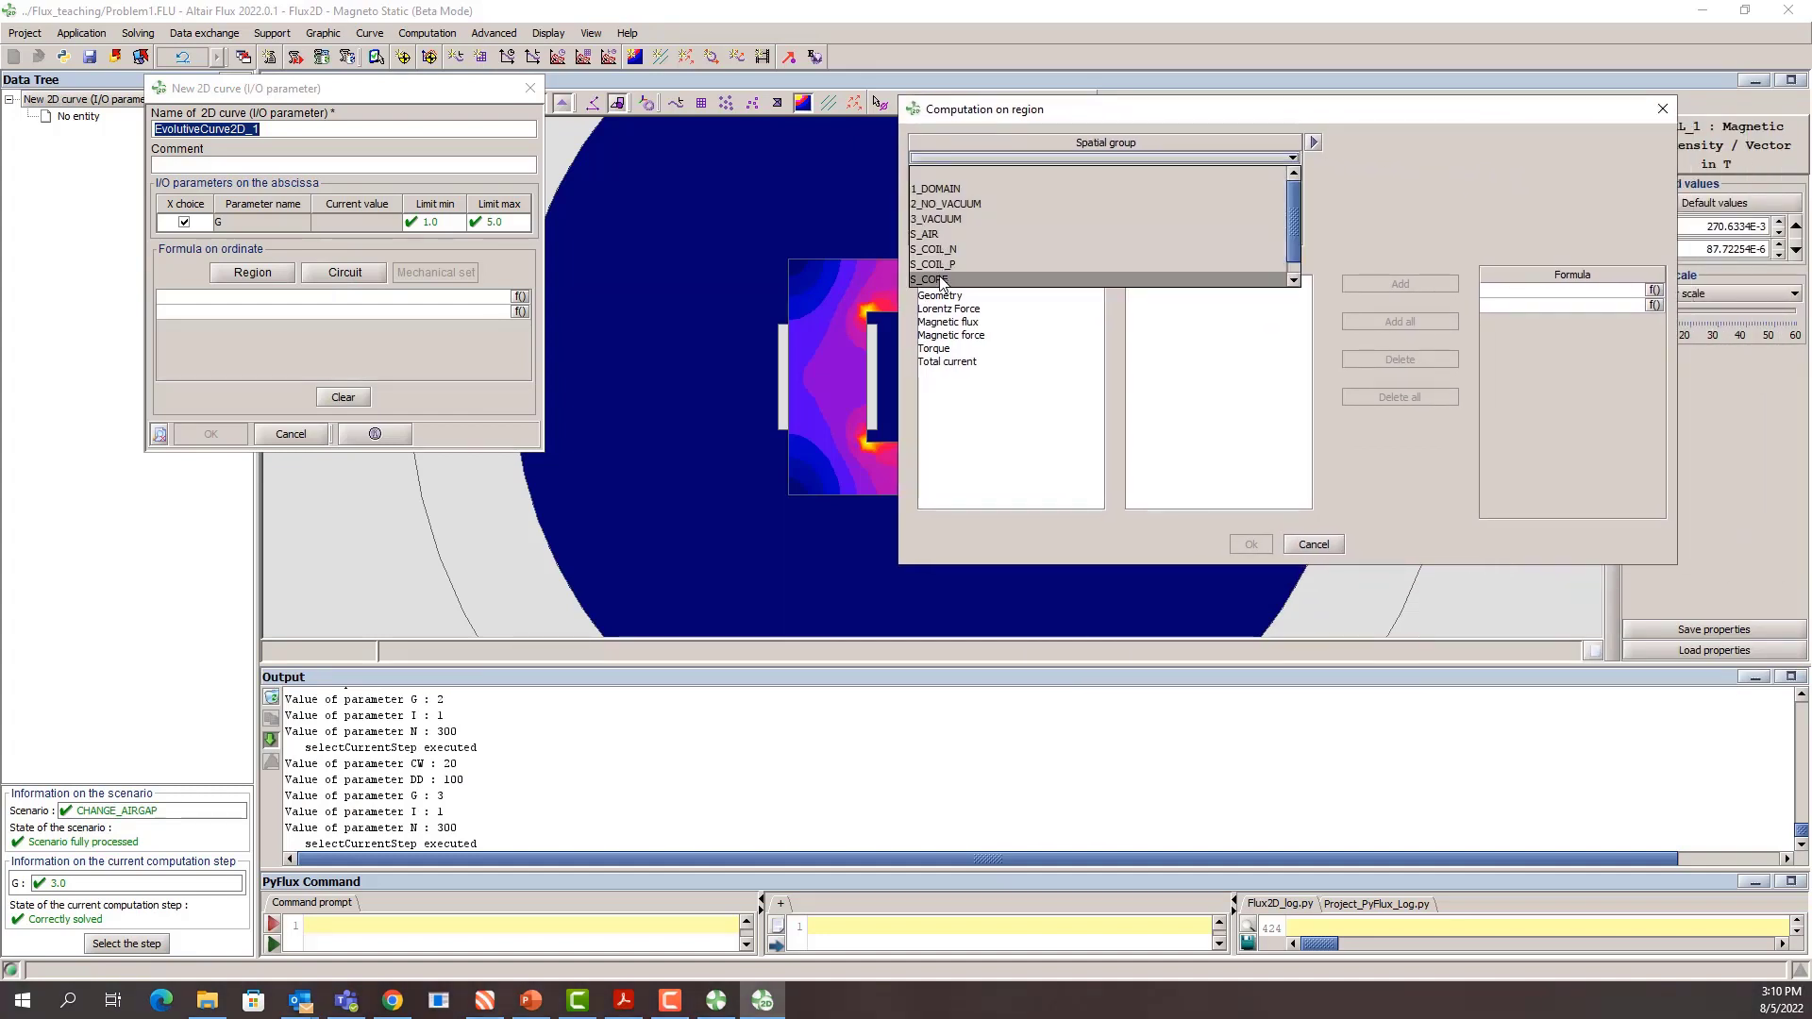
click(942, 280)
click(942, 173)
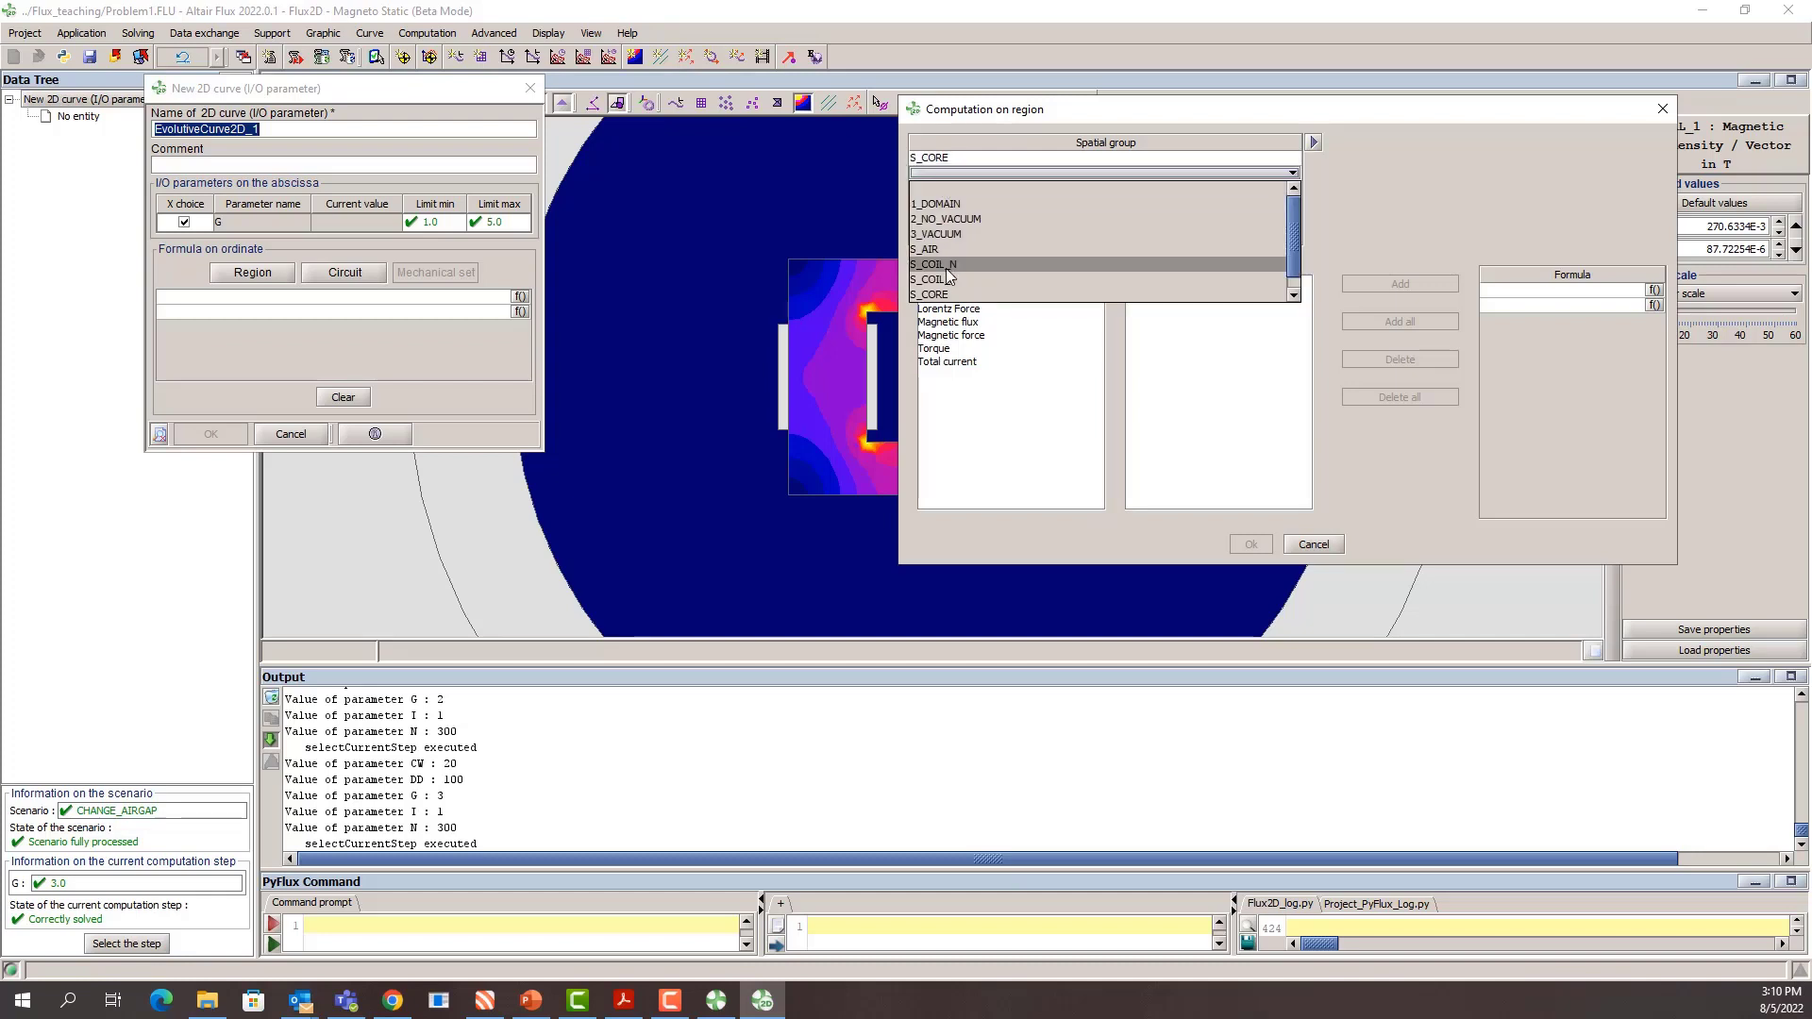
click(950, 251)
Step: Add magnetic flux intensity (Wb) formulas, build the curves against G, and enlarge the plots
click(966, 324)
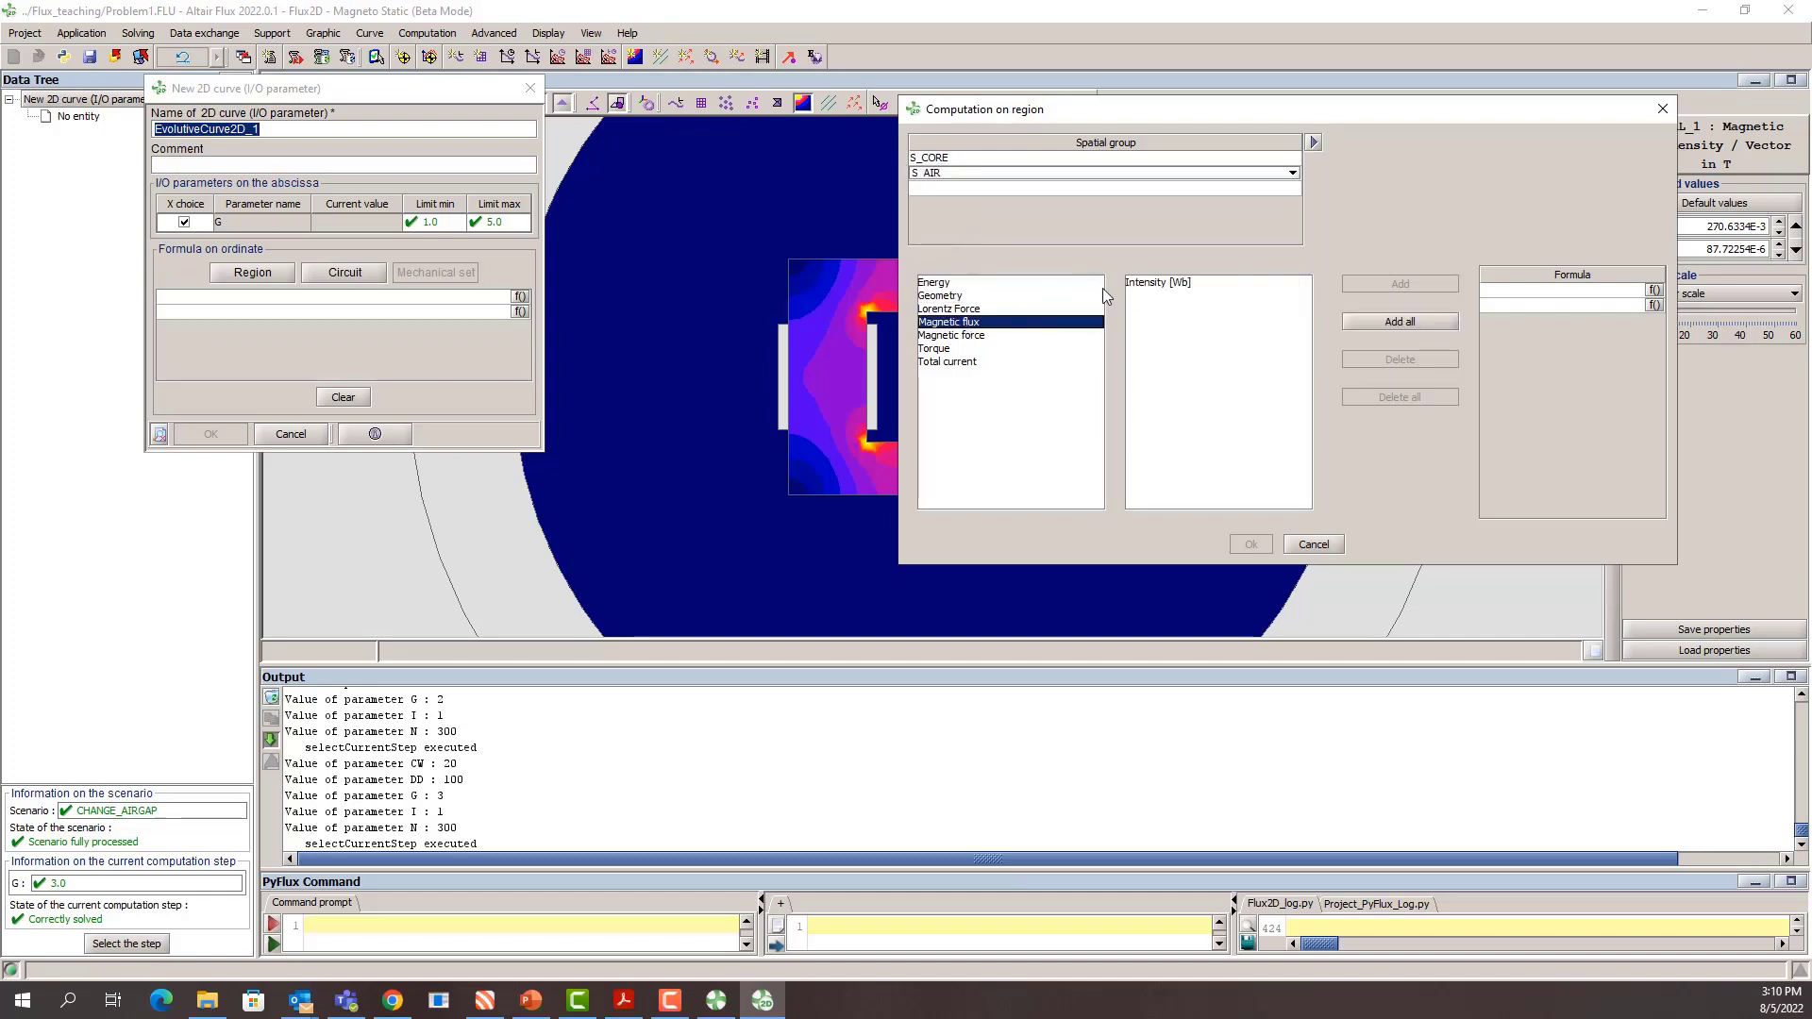
click(1157, 282)
click(1389, 283)
click(1252, 545)
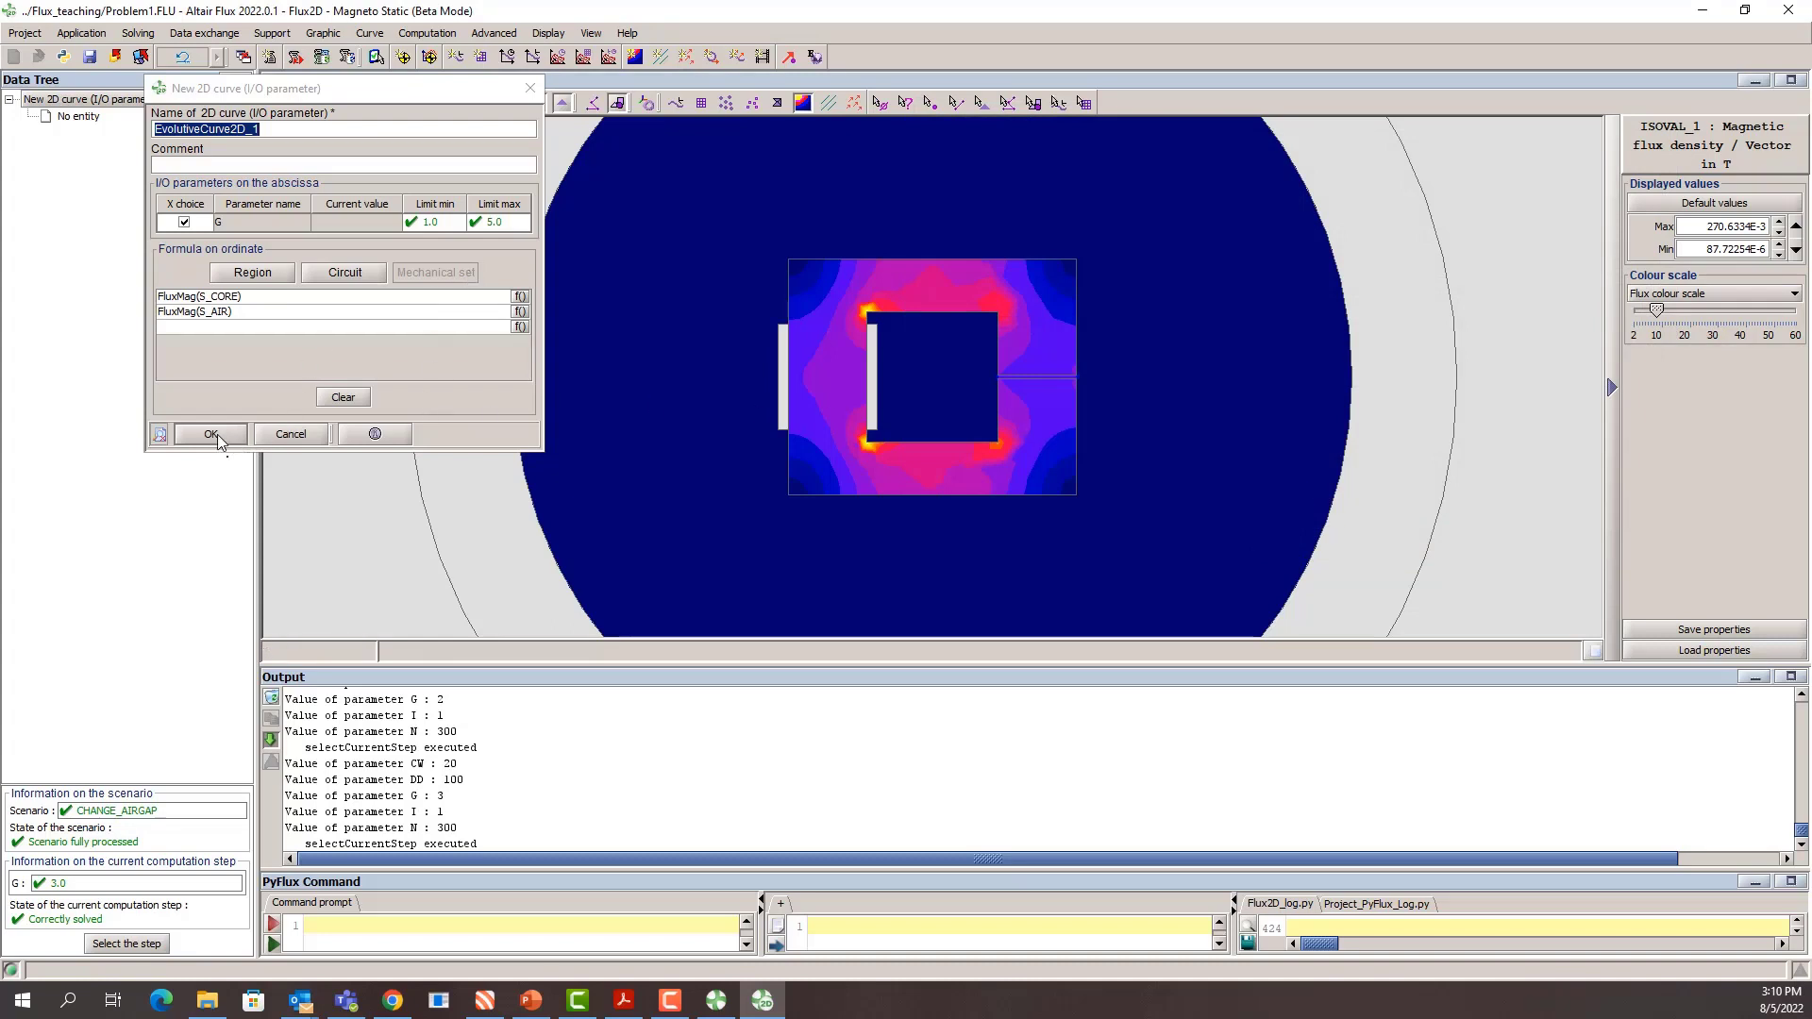
click(211, 434)
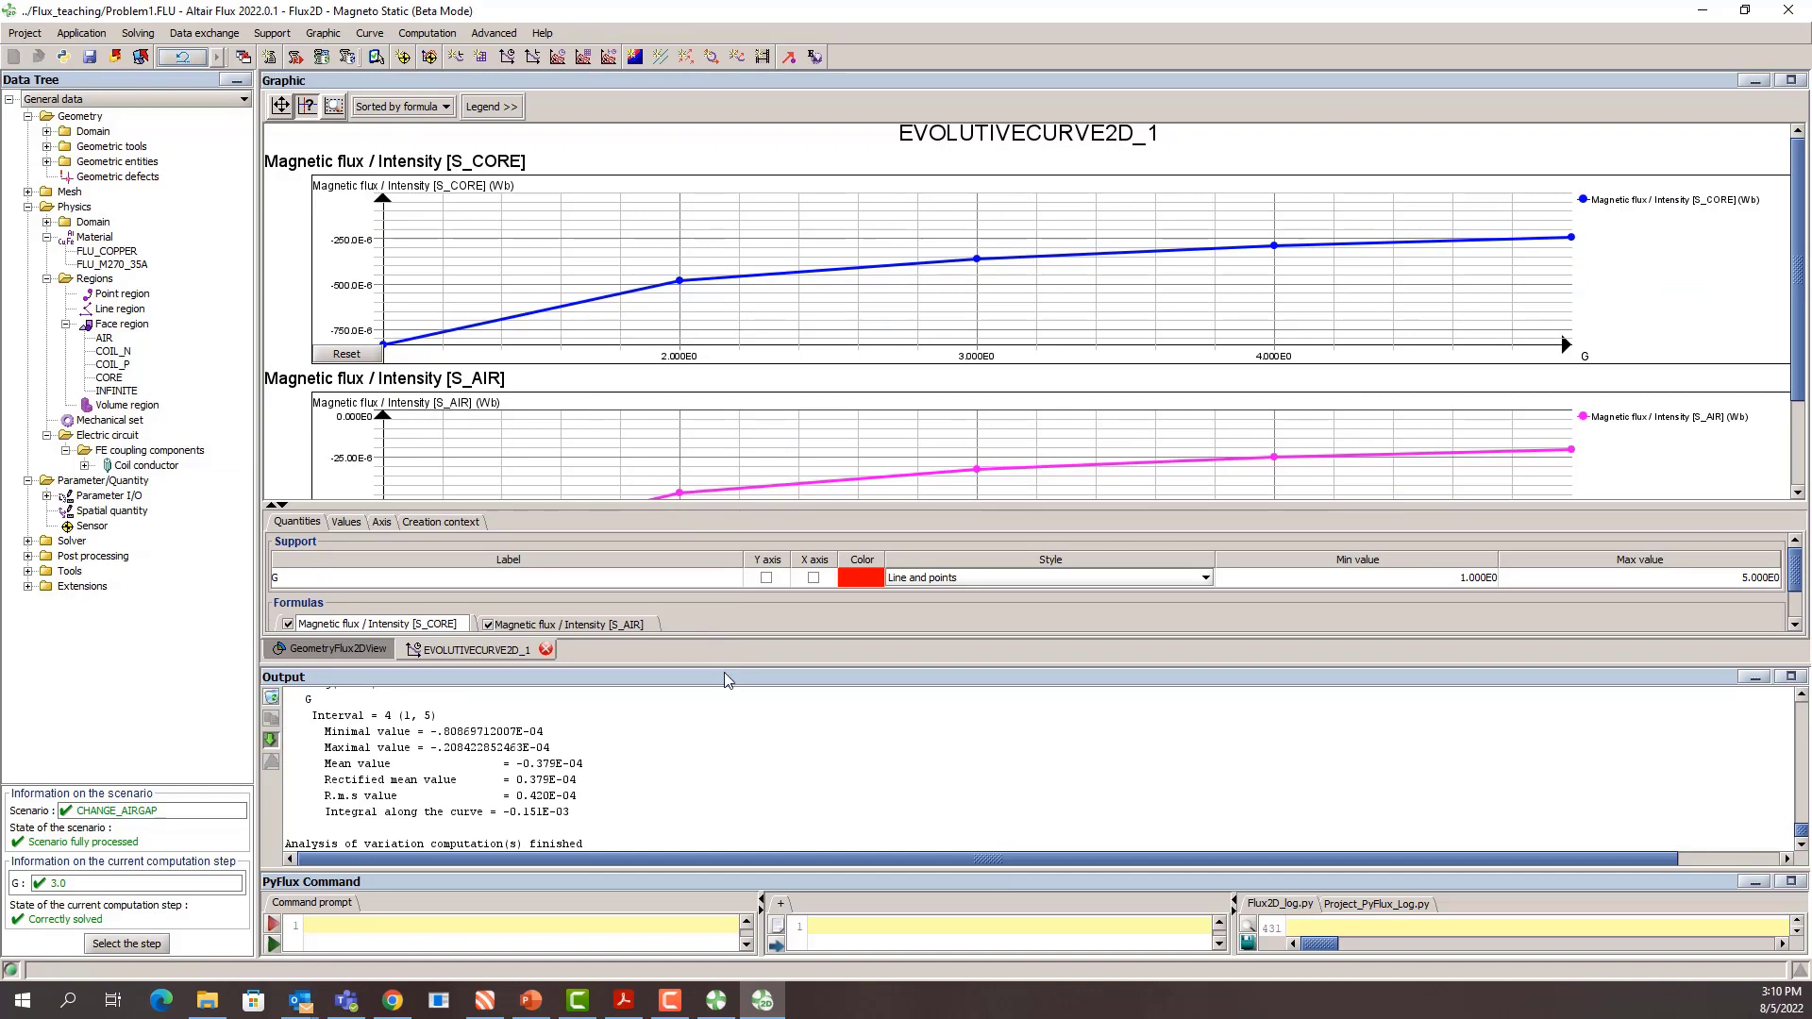
drag(726, 666, 708, 882)
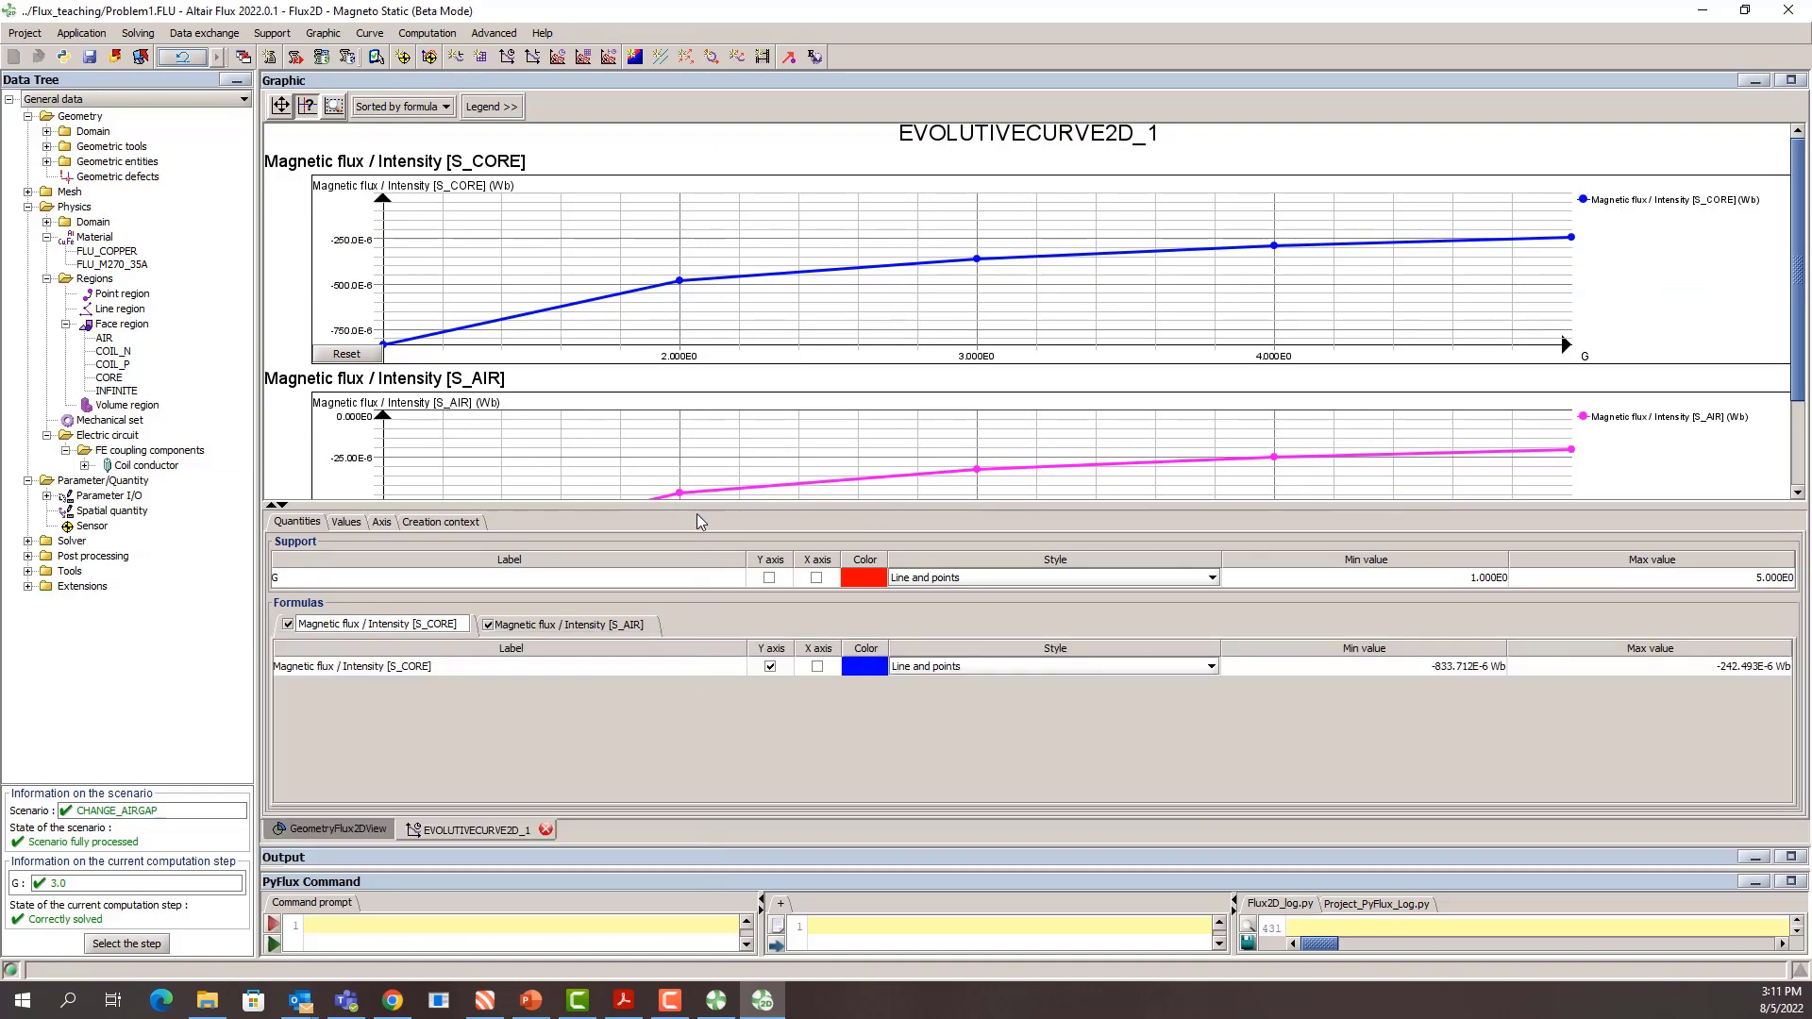
drag(698, 531, 703, 691)
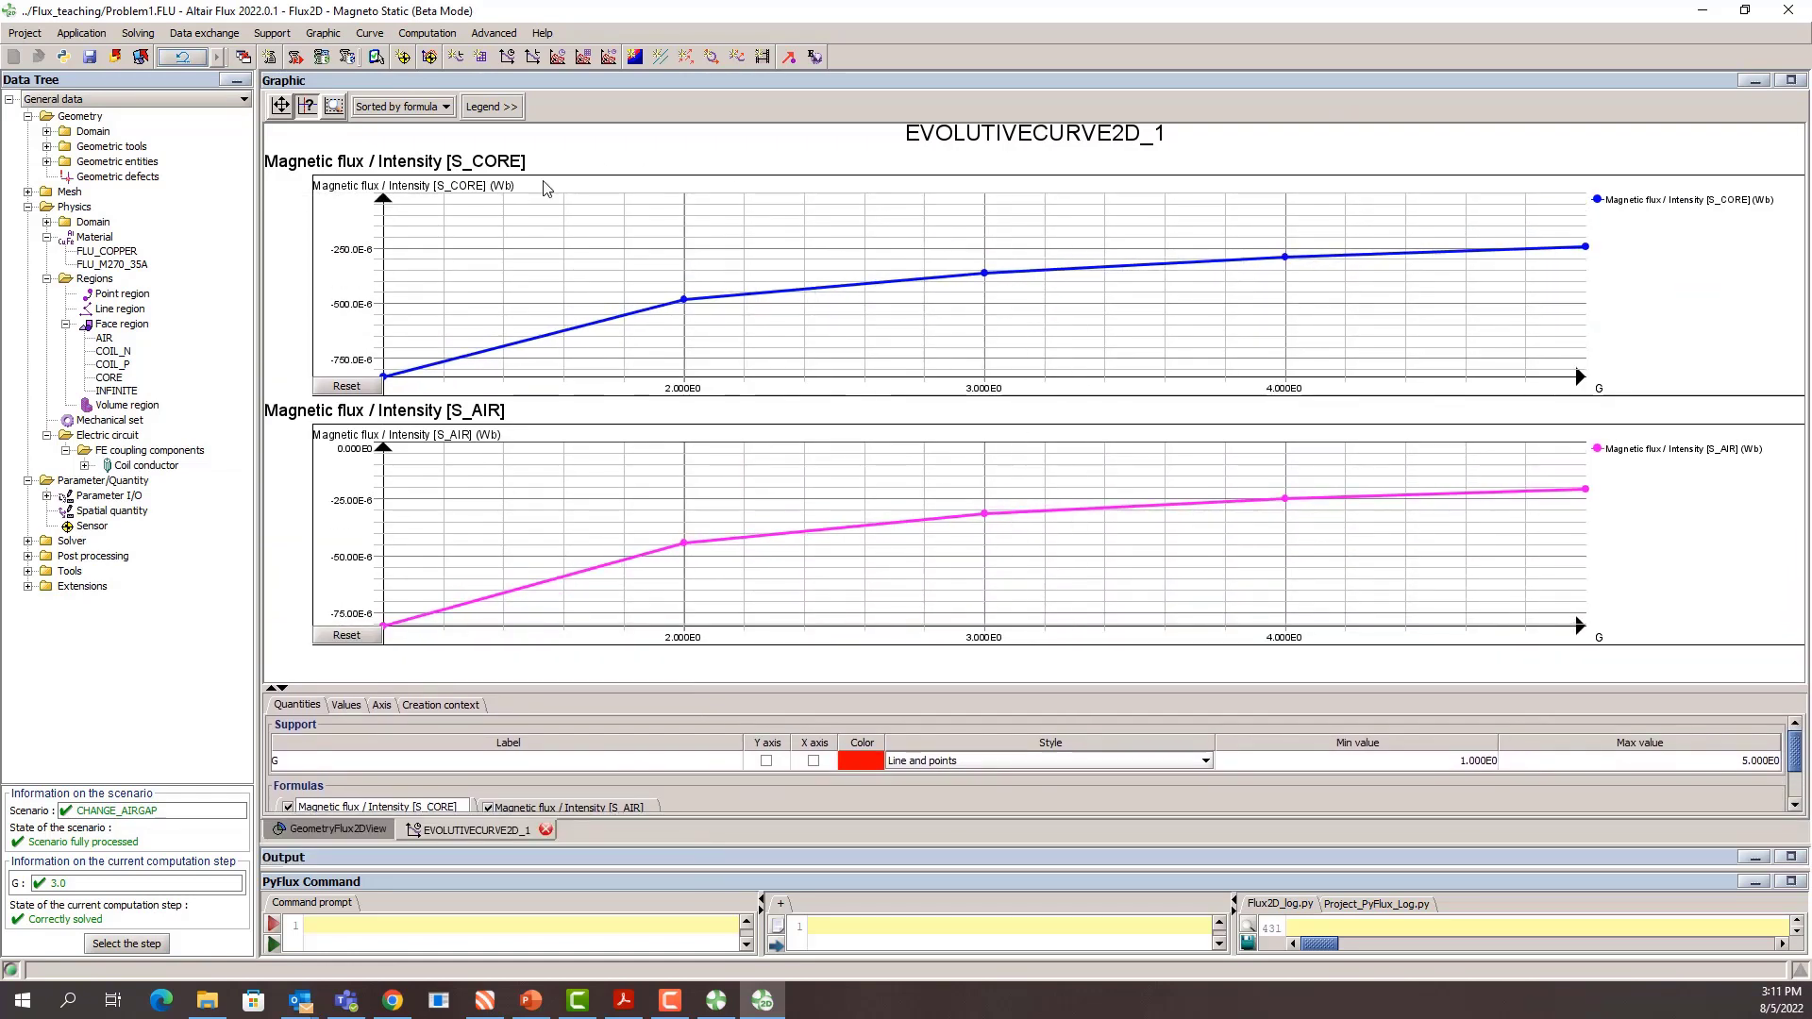